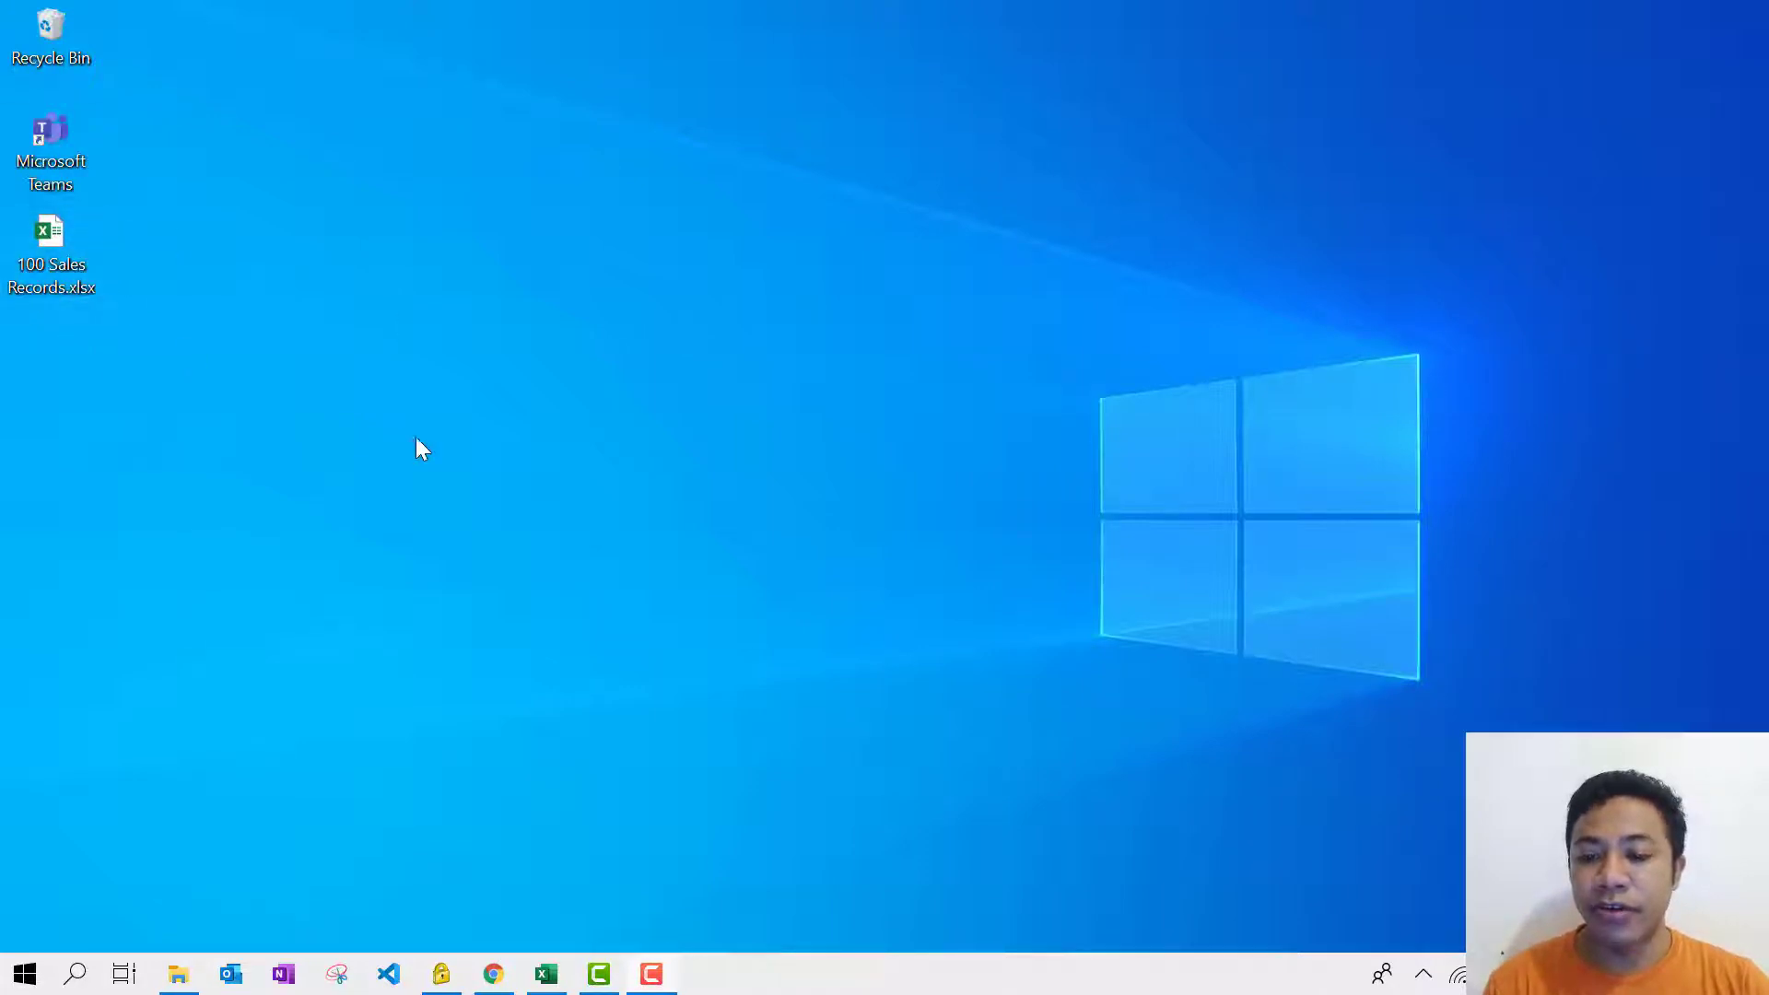
Step: Switch to Chrome and read the disclaimer, permission note and field list on the eforexcel sample sales CSV page
click(492, 975)
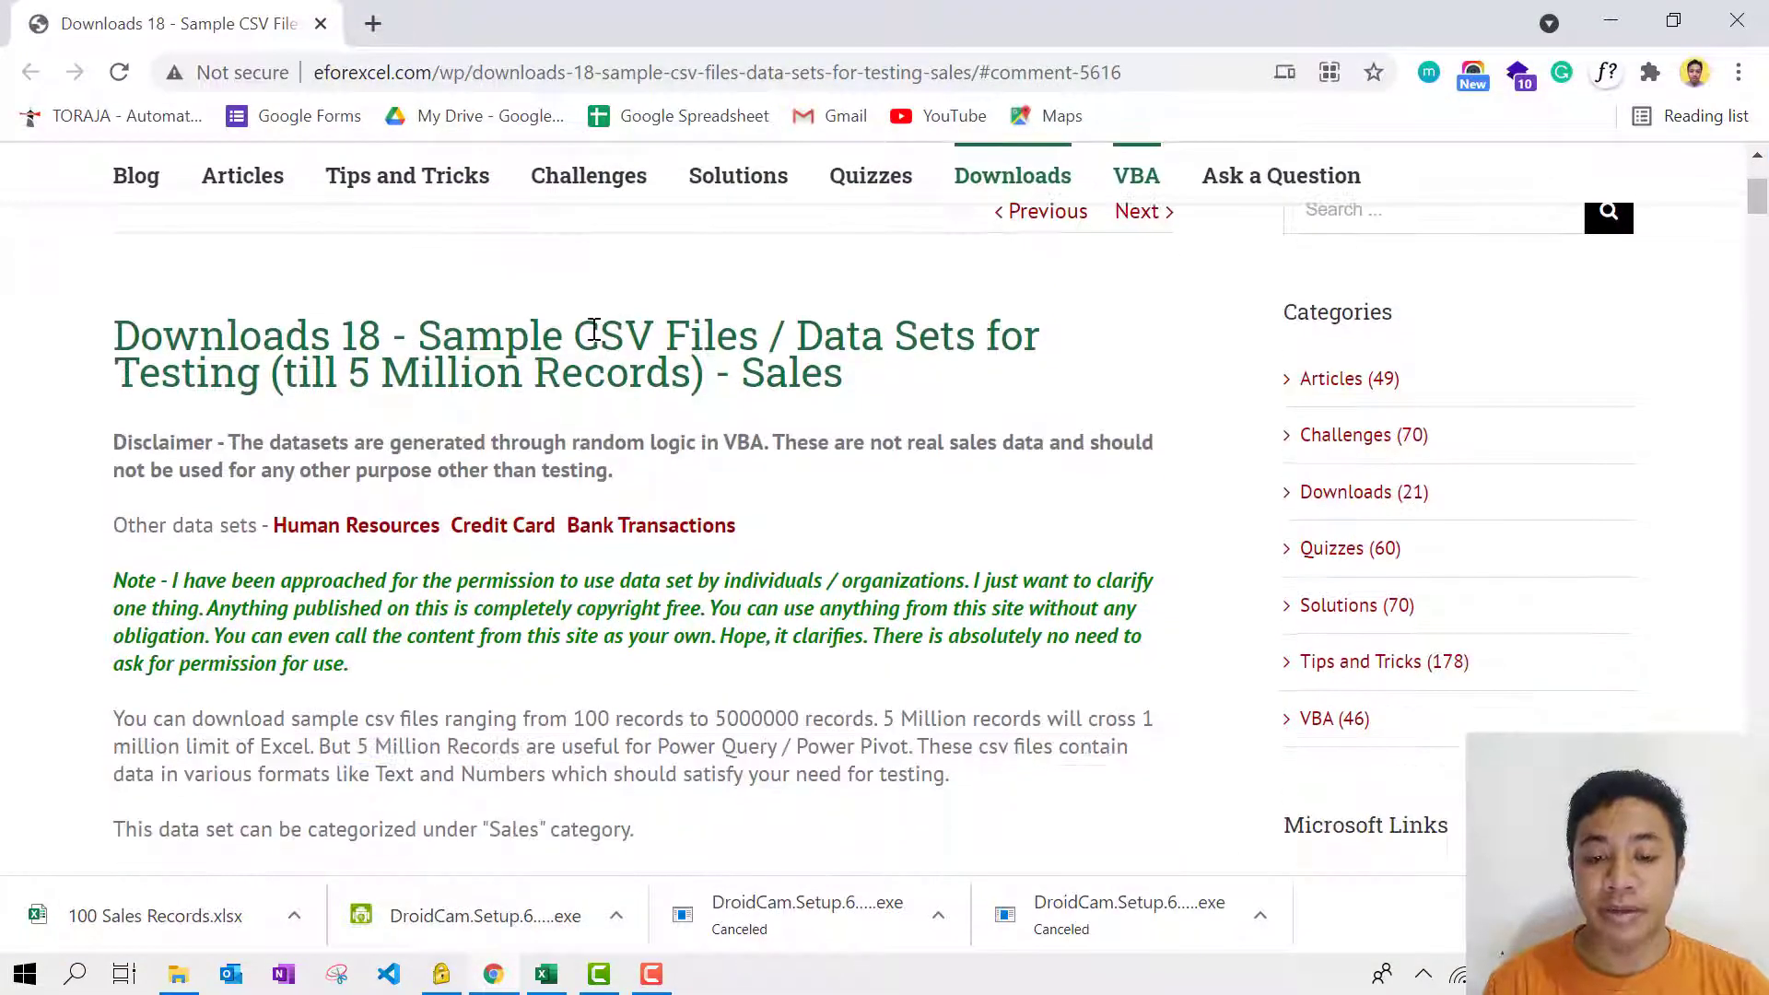
scroll(592, 332, up, 2)
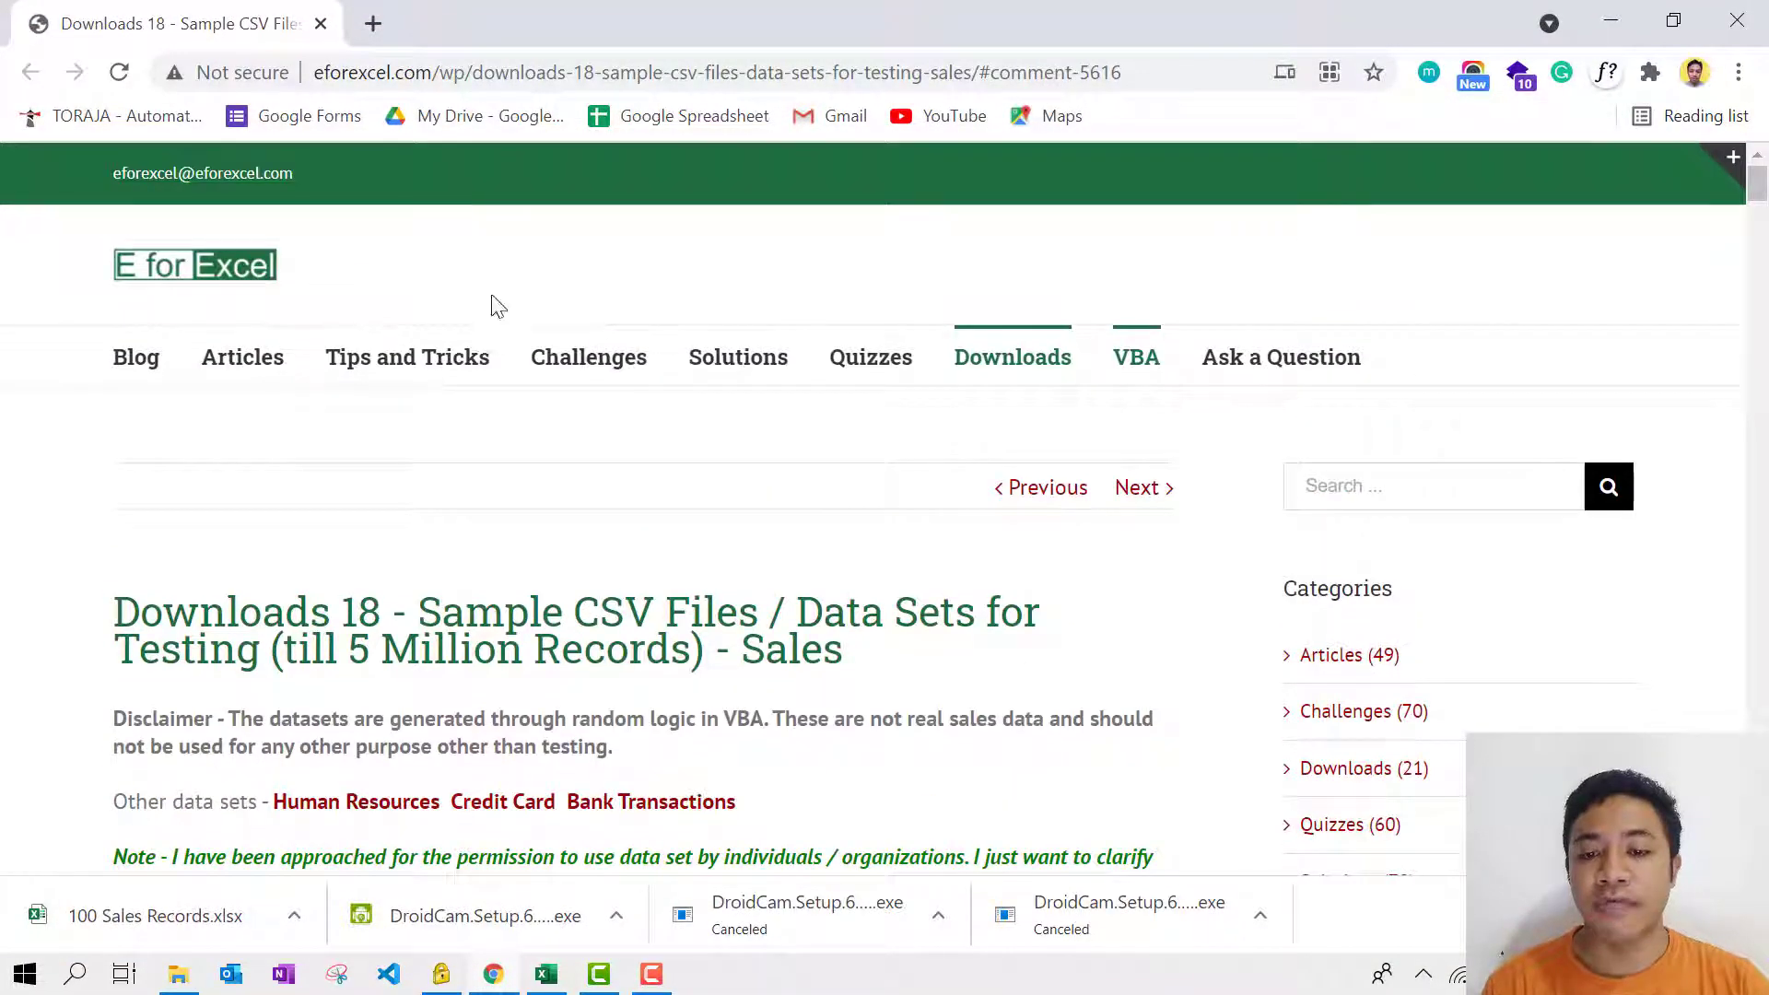
scroll(516, 350, down, 3)
scroll(525, 341, up, 3)
scroll(480, 359, down, 3)
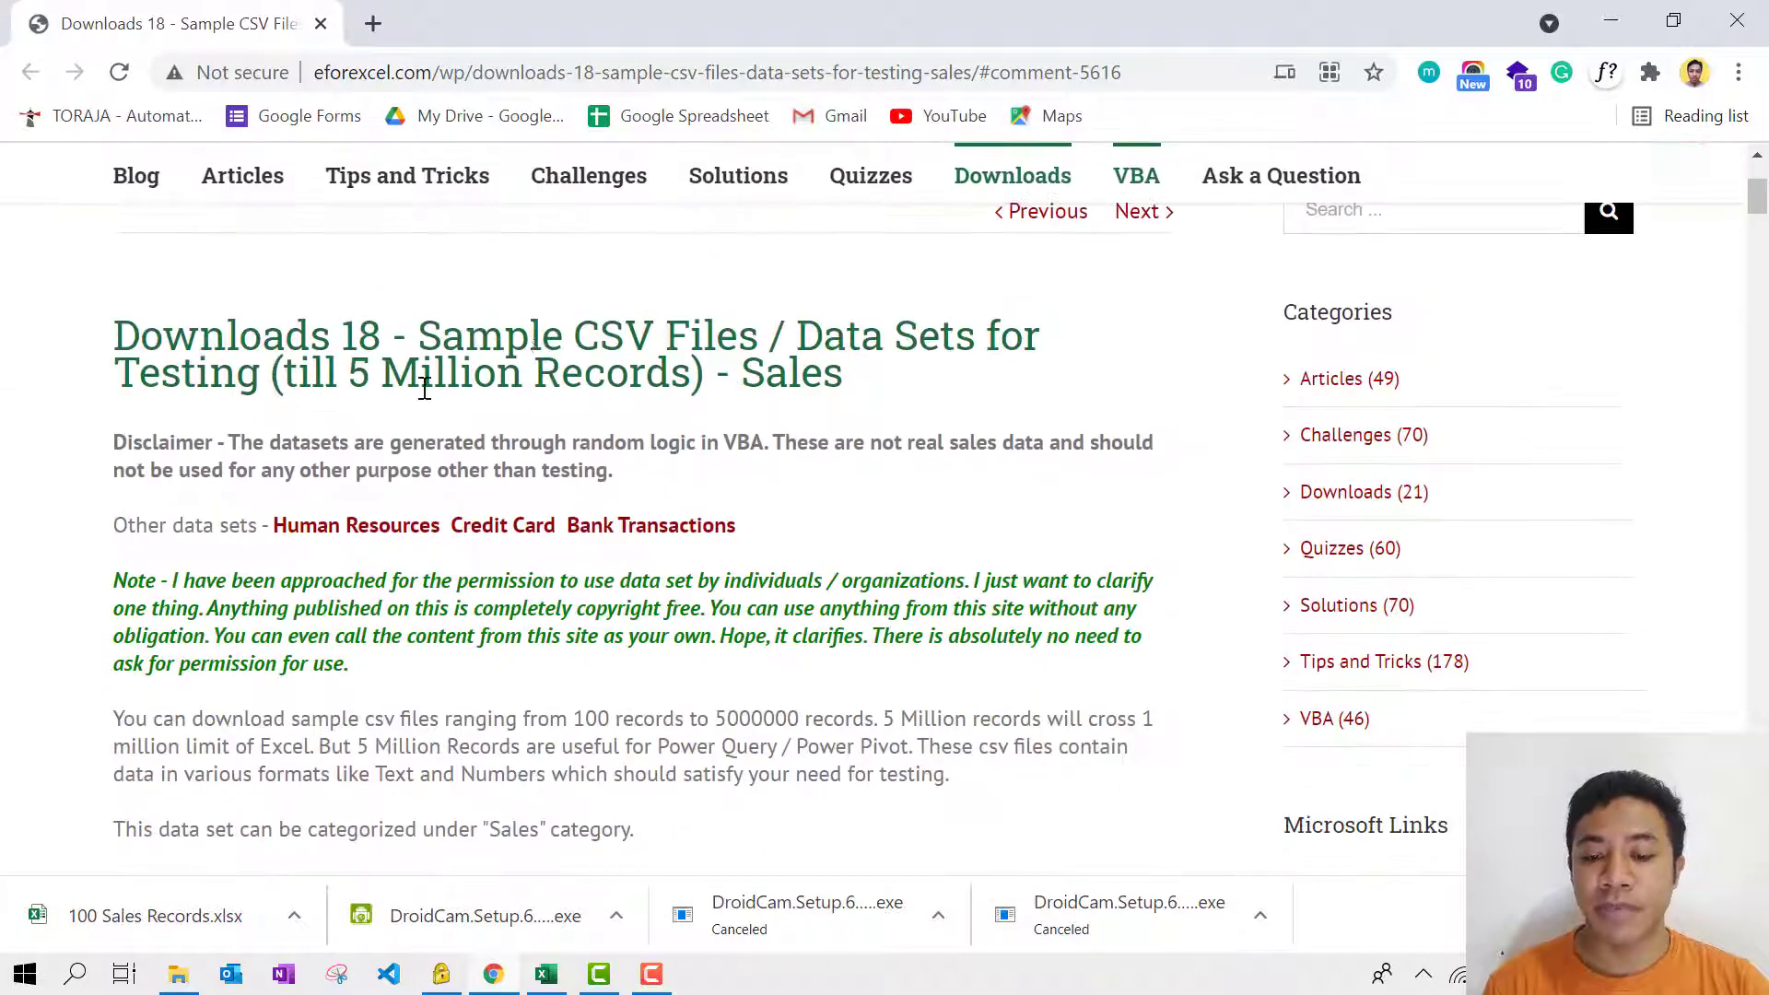
scroll(584, 364, down, 1)
scroll(583, 338, up, 1)
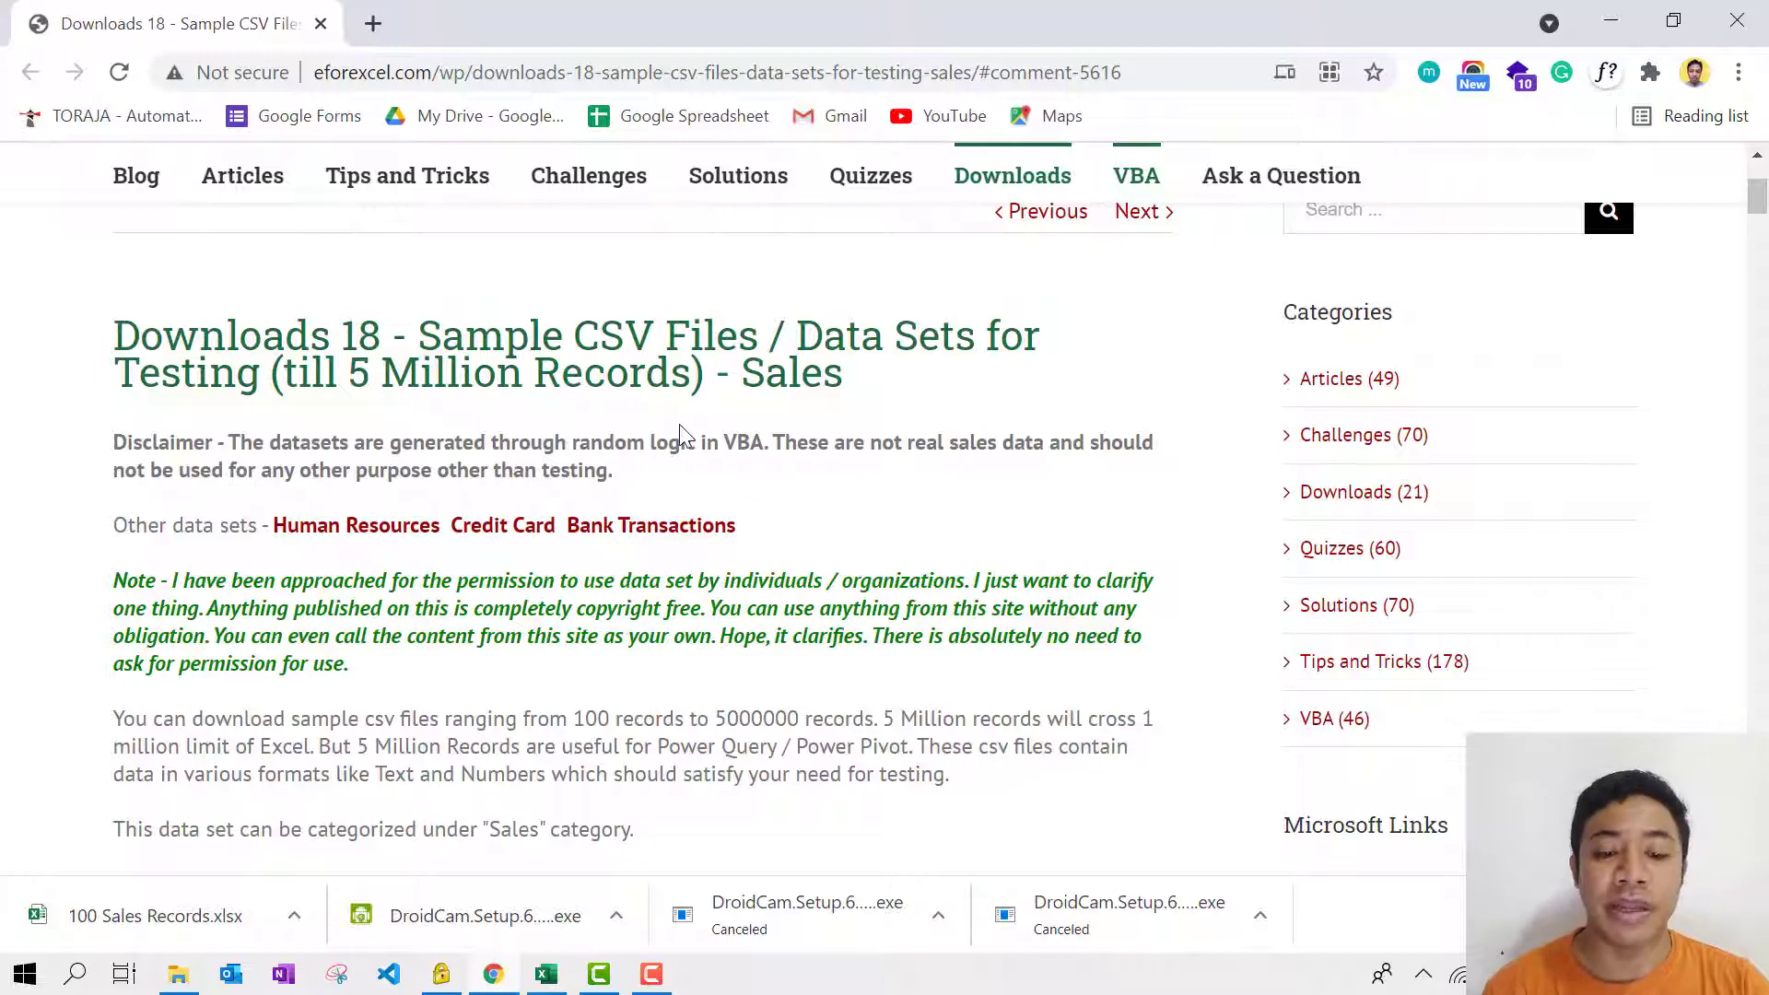
scroll(723, 415, down, 1)
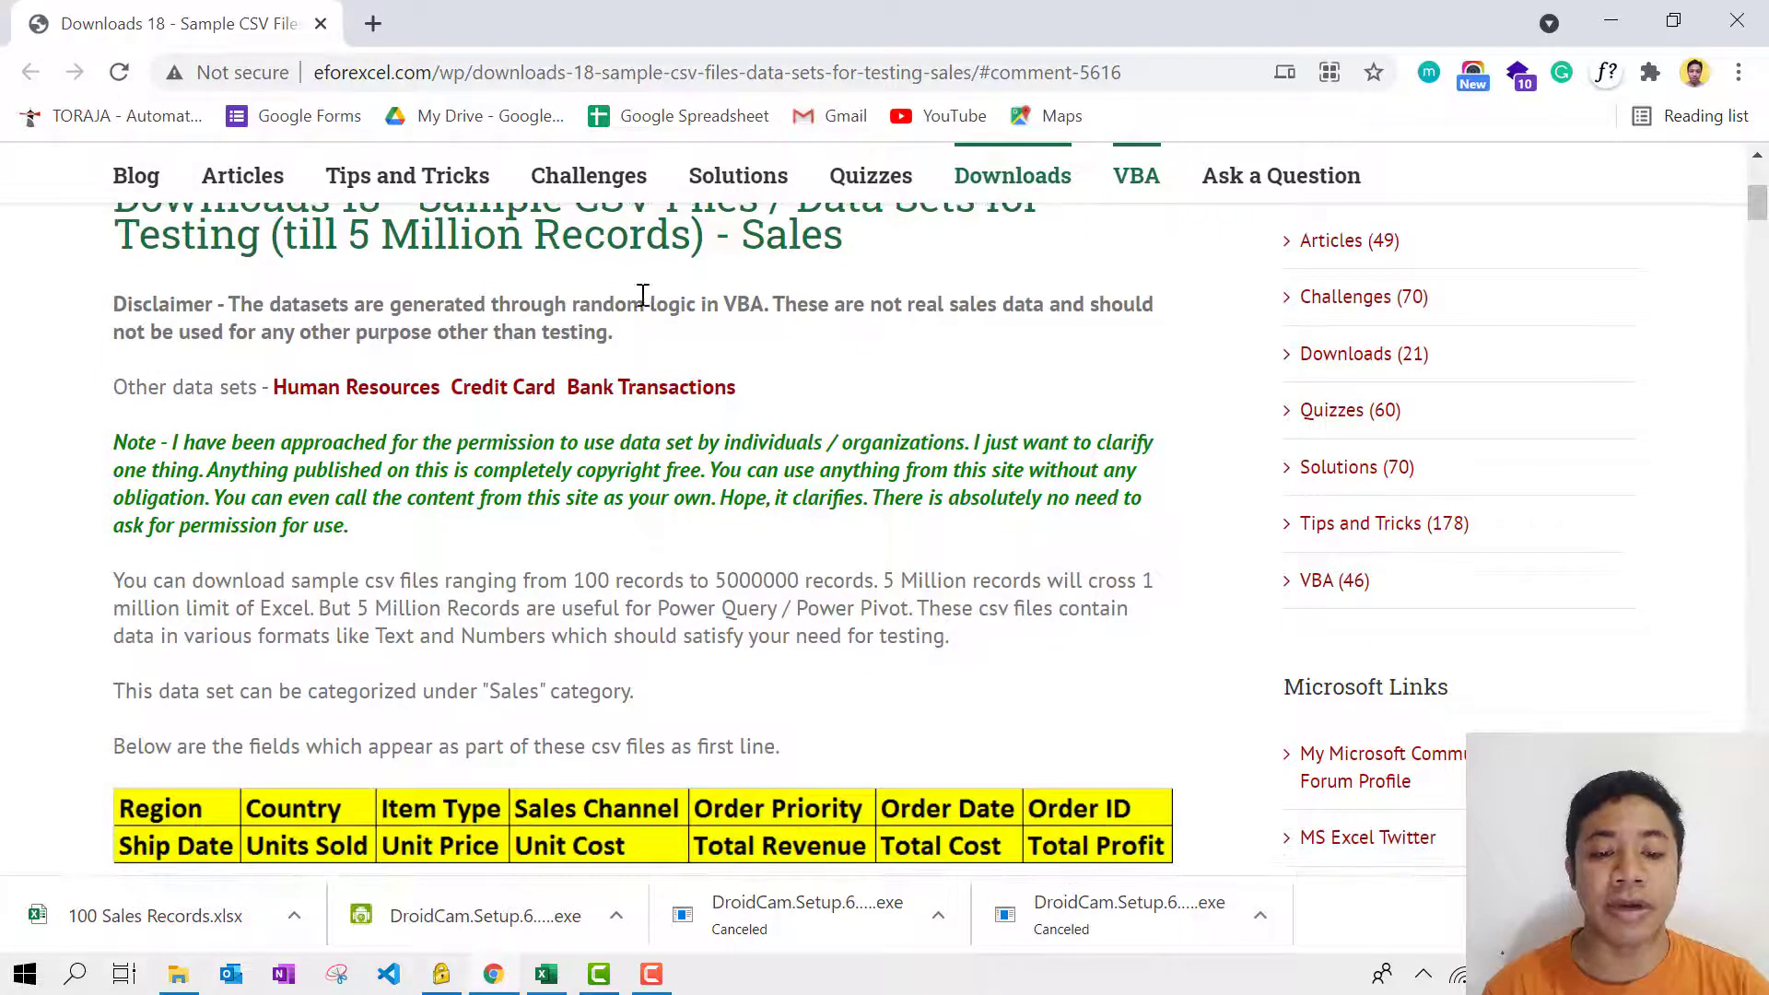
scroll(718, 317, down, 2)
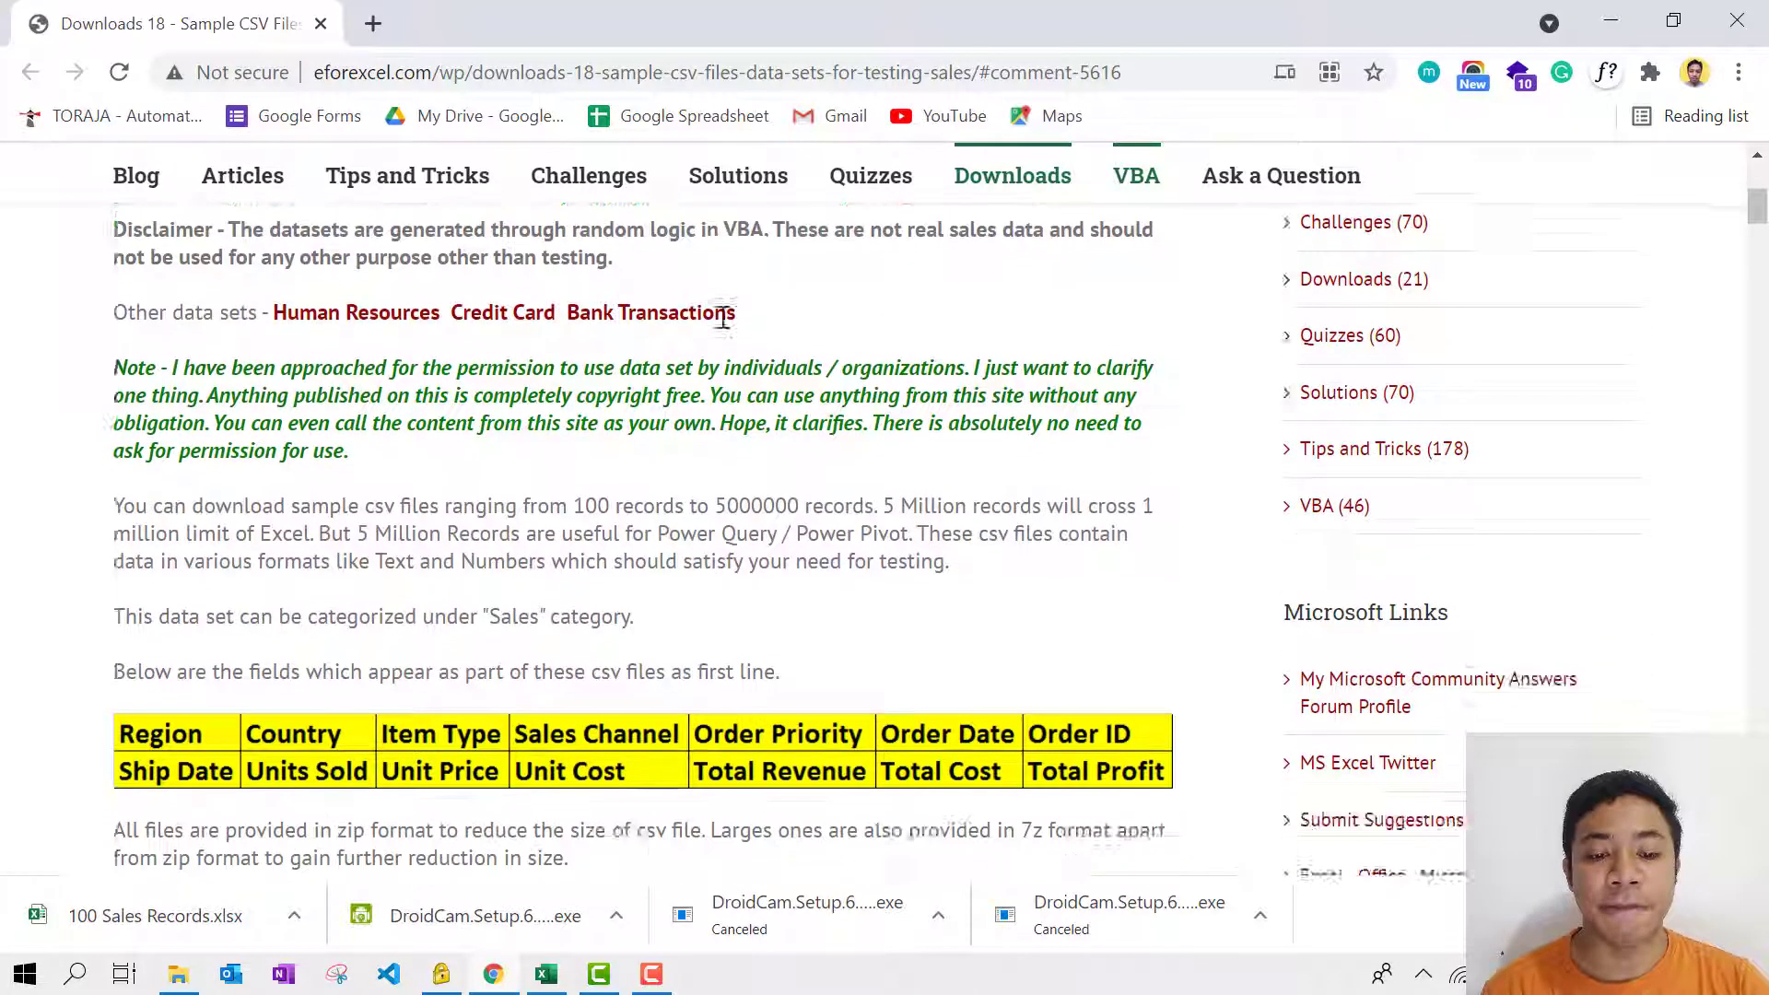
scroll(318, 341, up, 1)
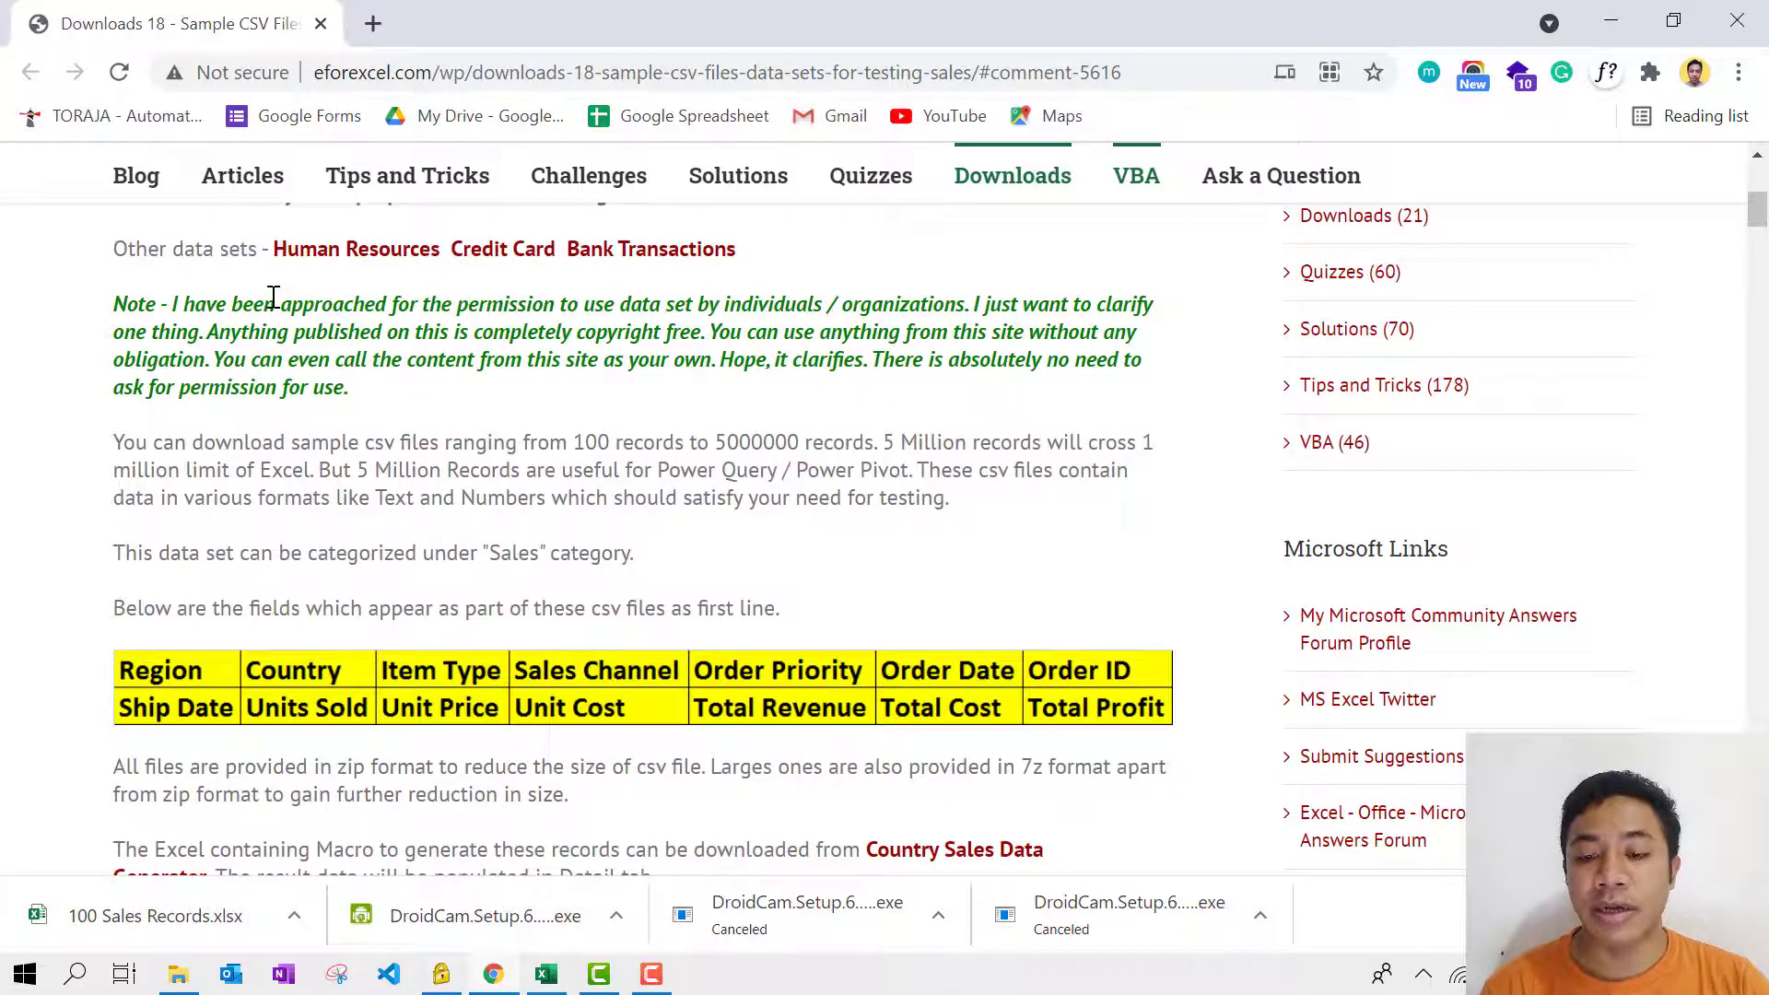
double_click(437, 302)
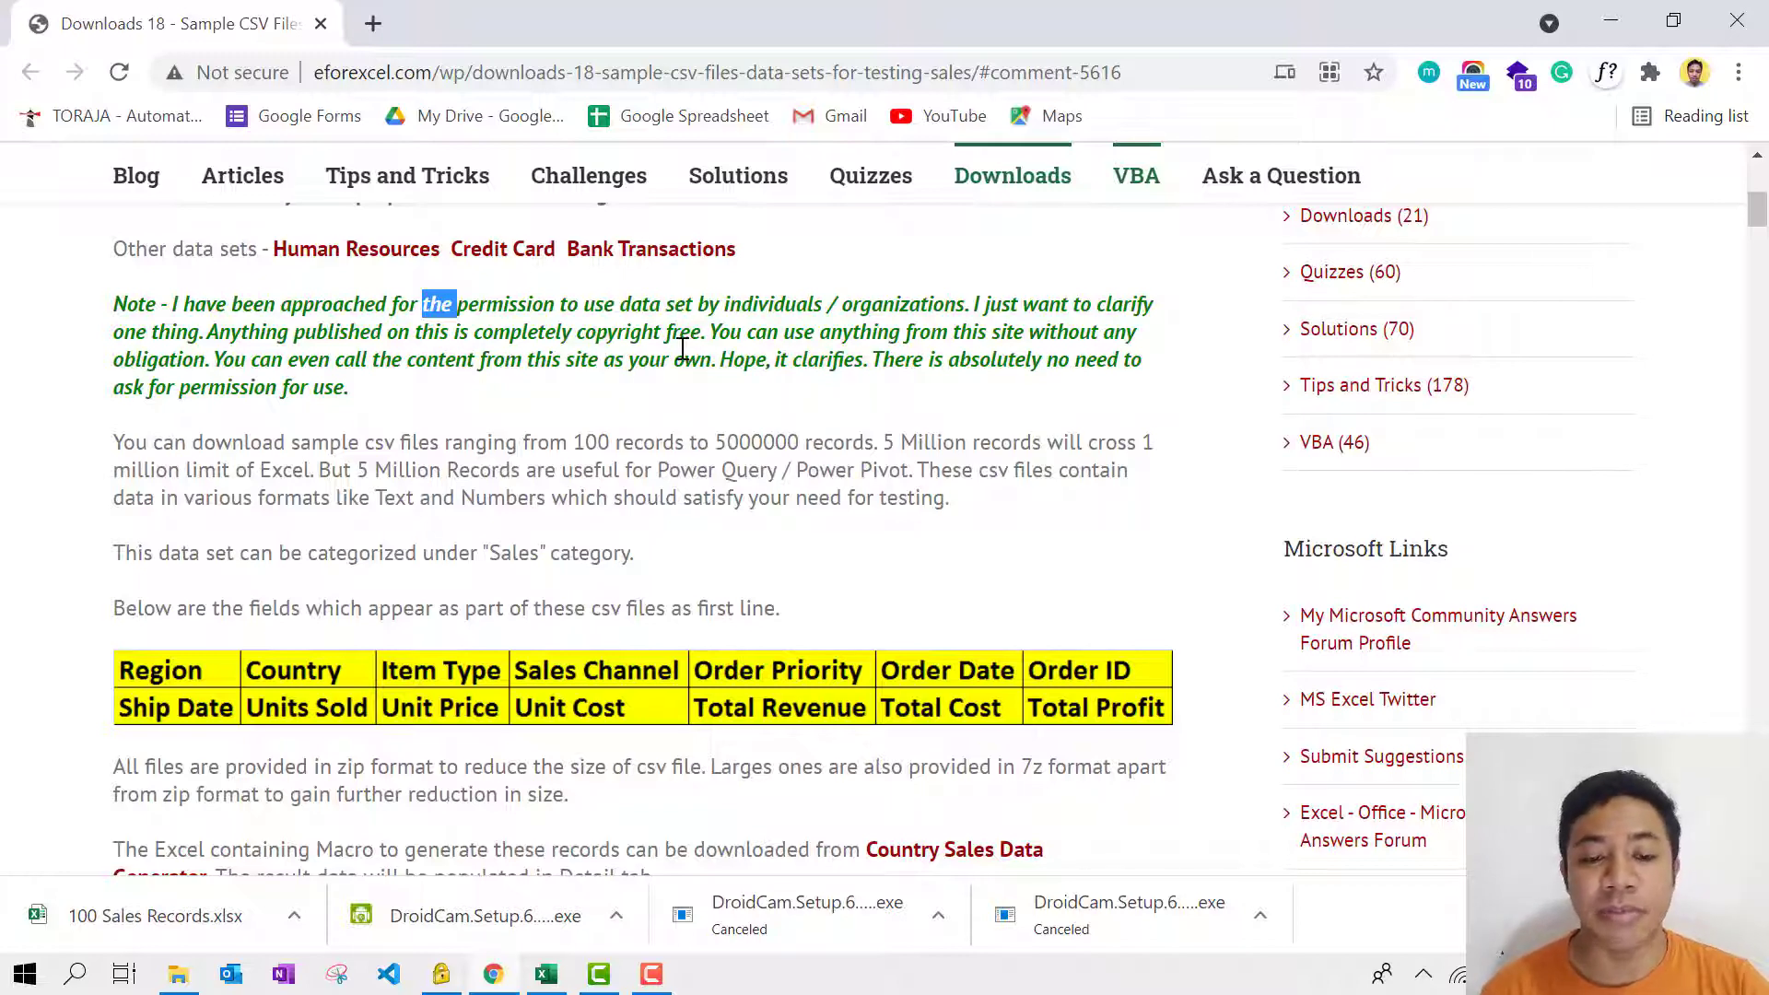
Step: Examine the table of downloadable sales record files, from 100 Sales Records up to 5m Sales Records
scroll(682, 350, down, 4)
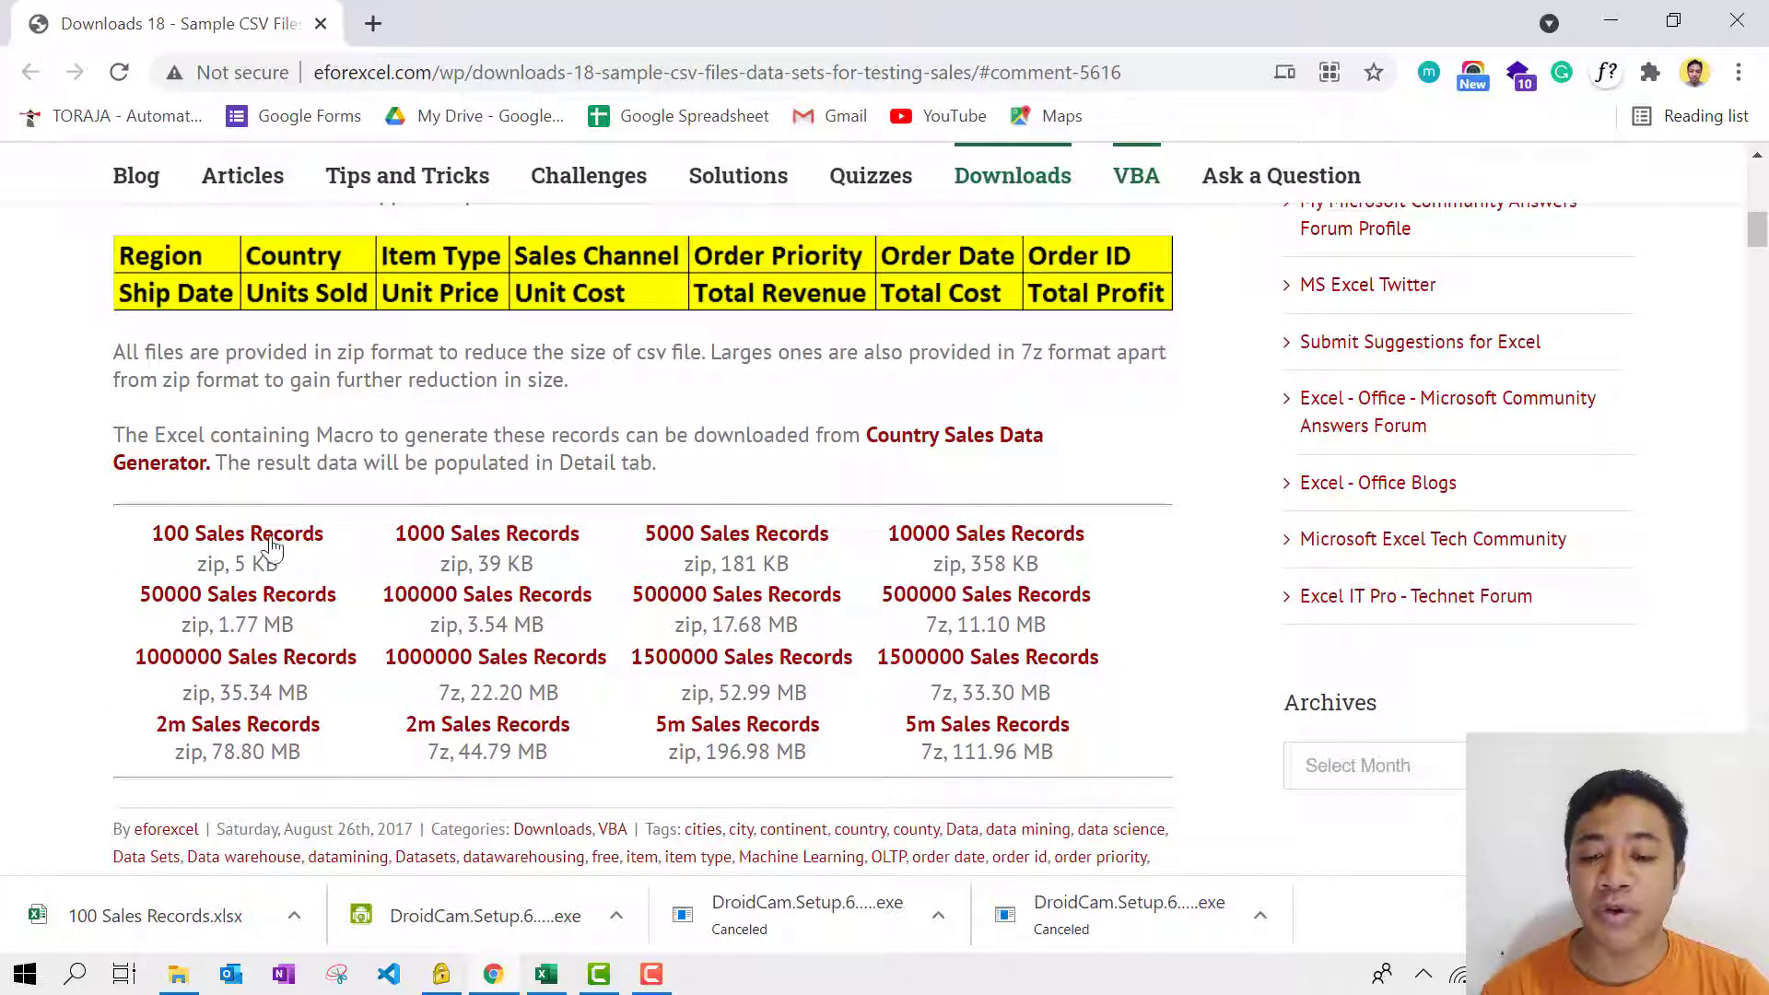
scroll(334, 517, down, 1)
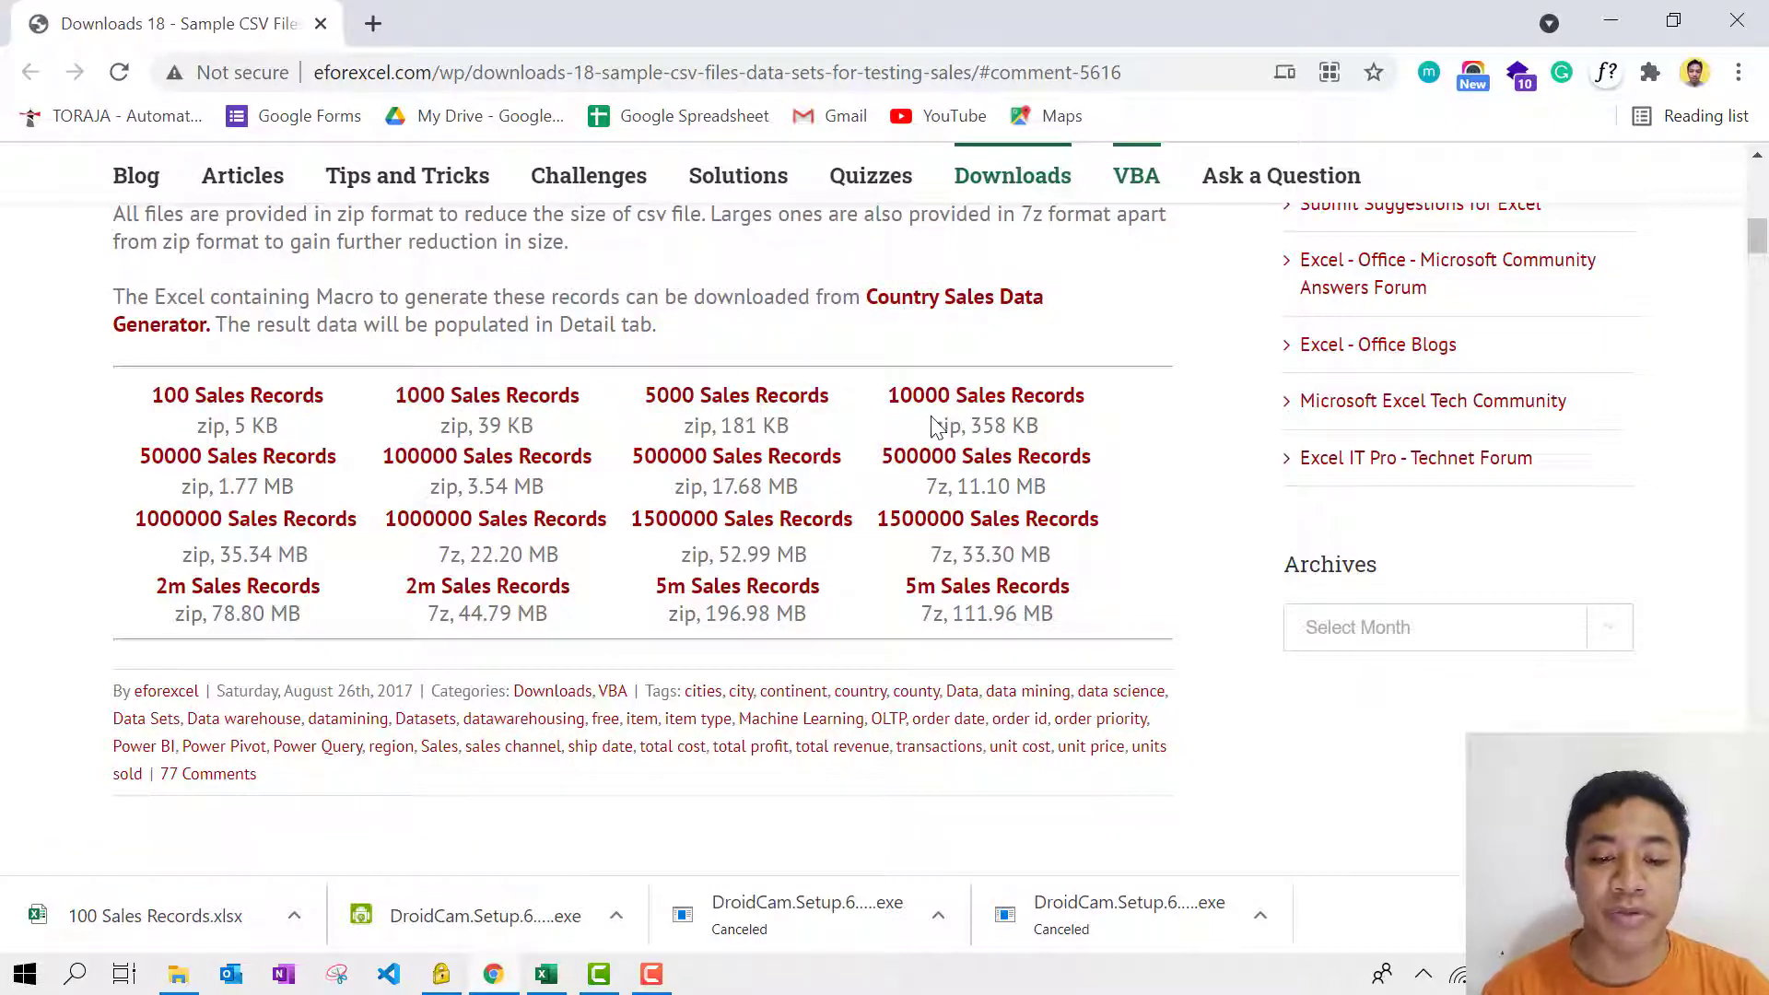
scroll(823, 486, down, 2)
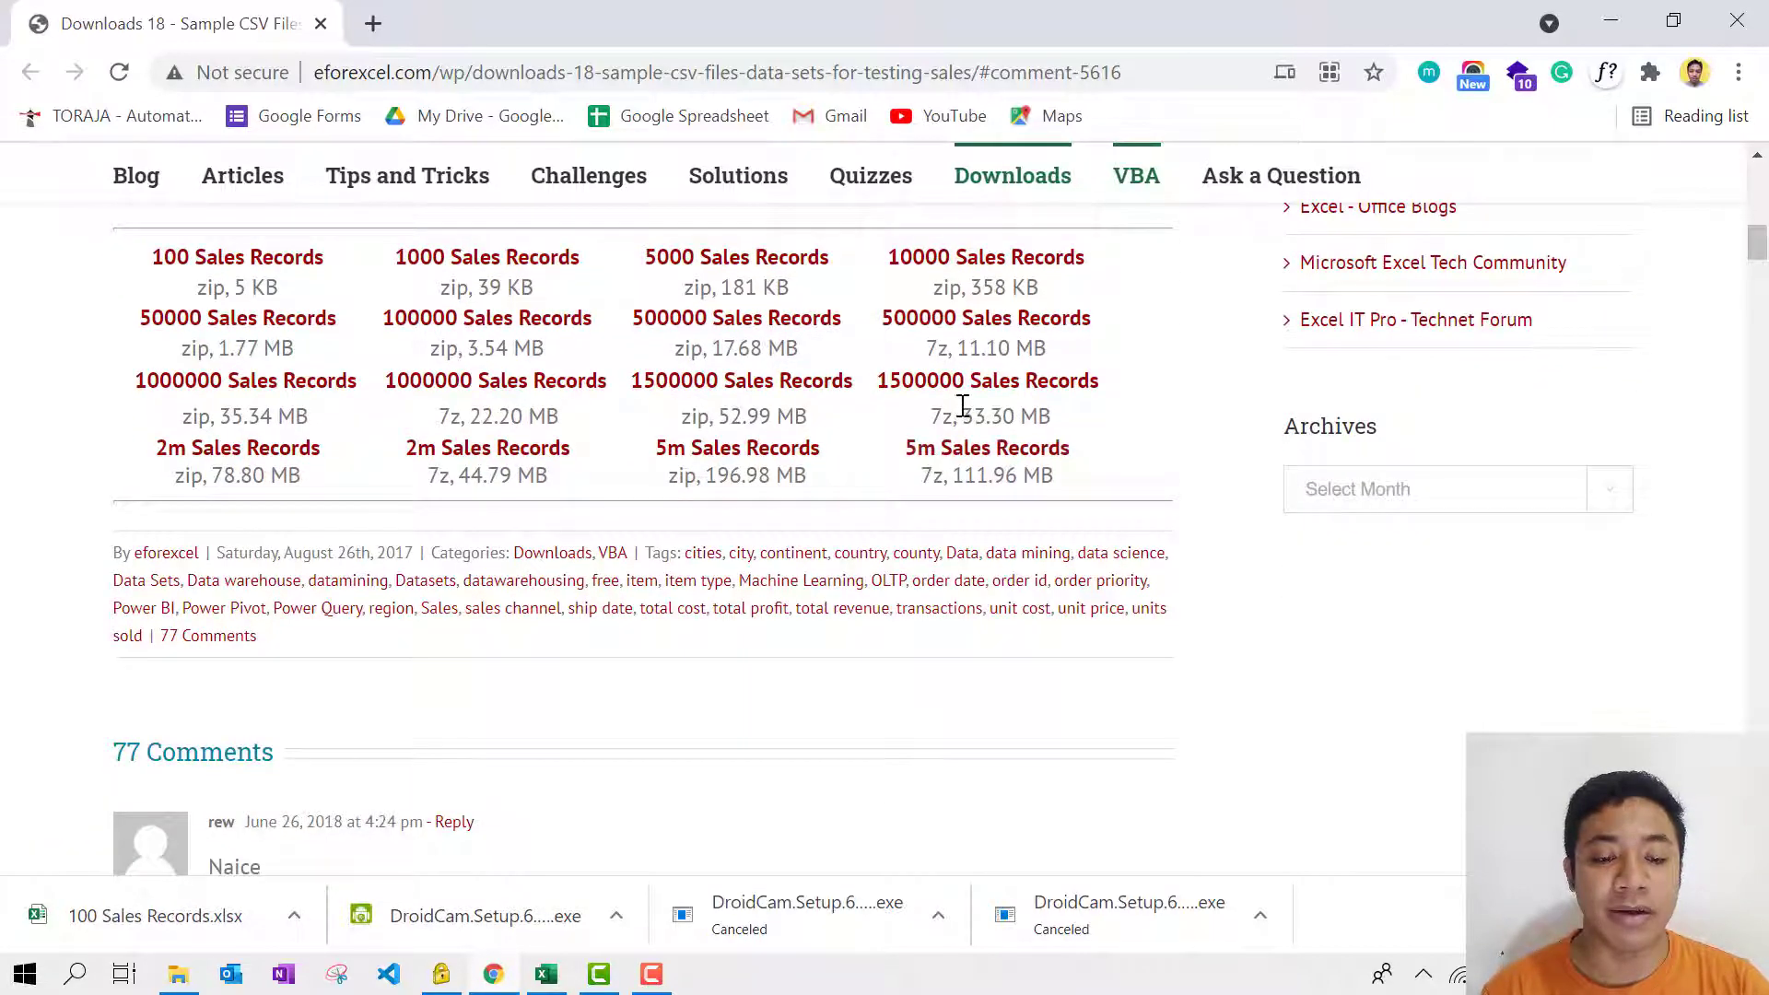
scroll(932, 451, up, 1)
scroll(731, 551, up, 1)
scroll(726, 527, down, 2)
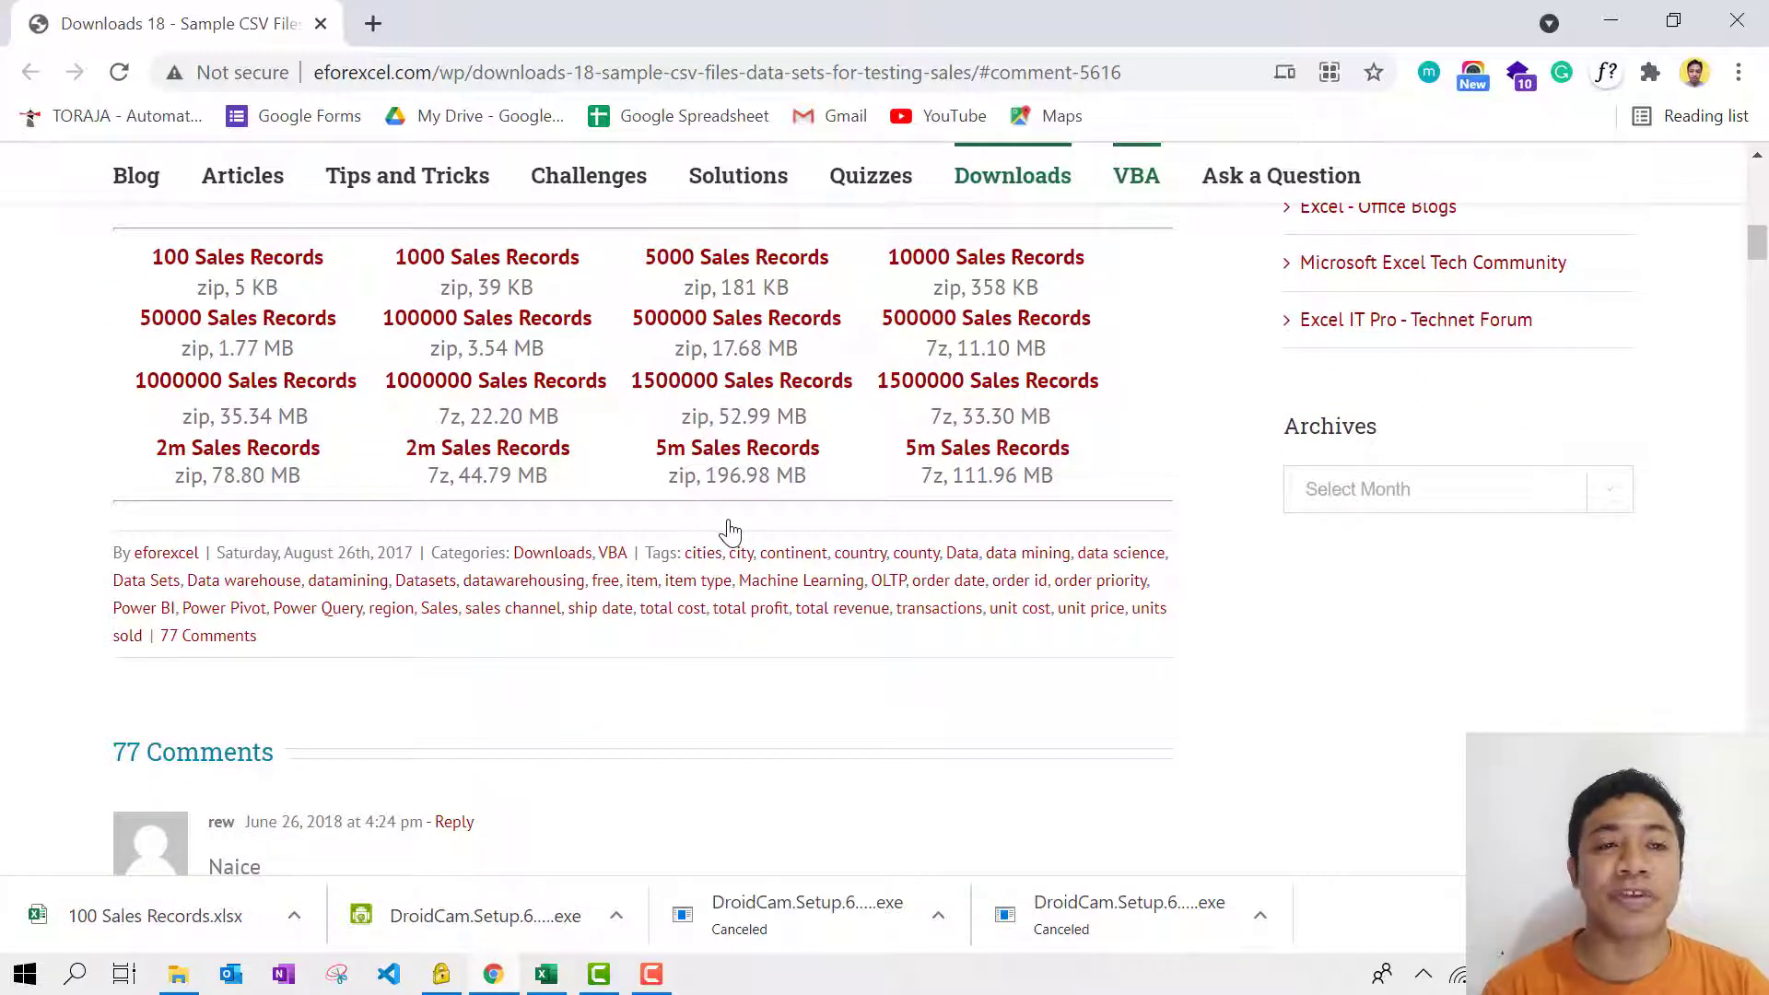
scroll(728, 531, up, 8)
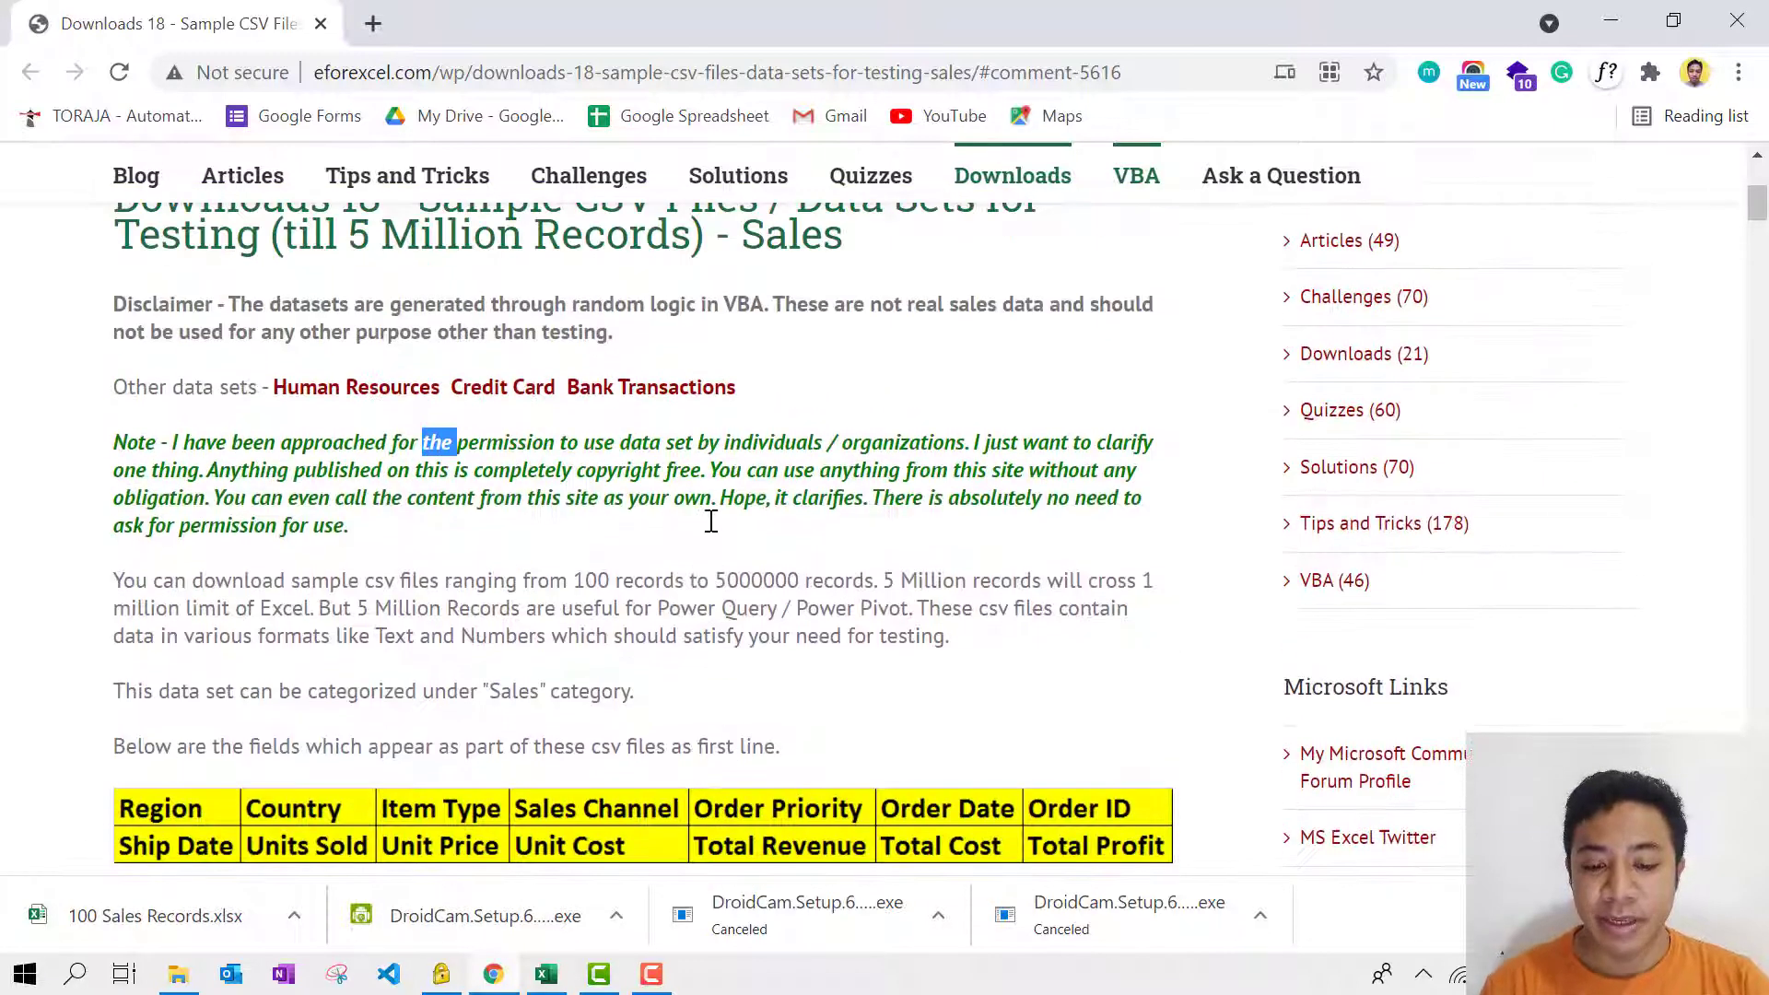
Step: Switch to the 100 Sales Records.xlsx workbook in Excel and examine the Region and Country columns of the 100 Sales Records sheet
mouse_move(549, 967)
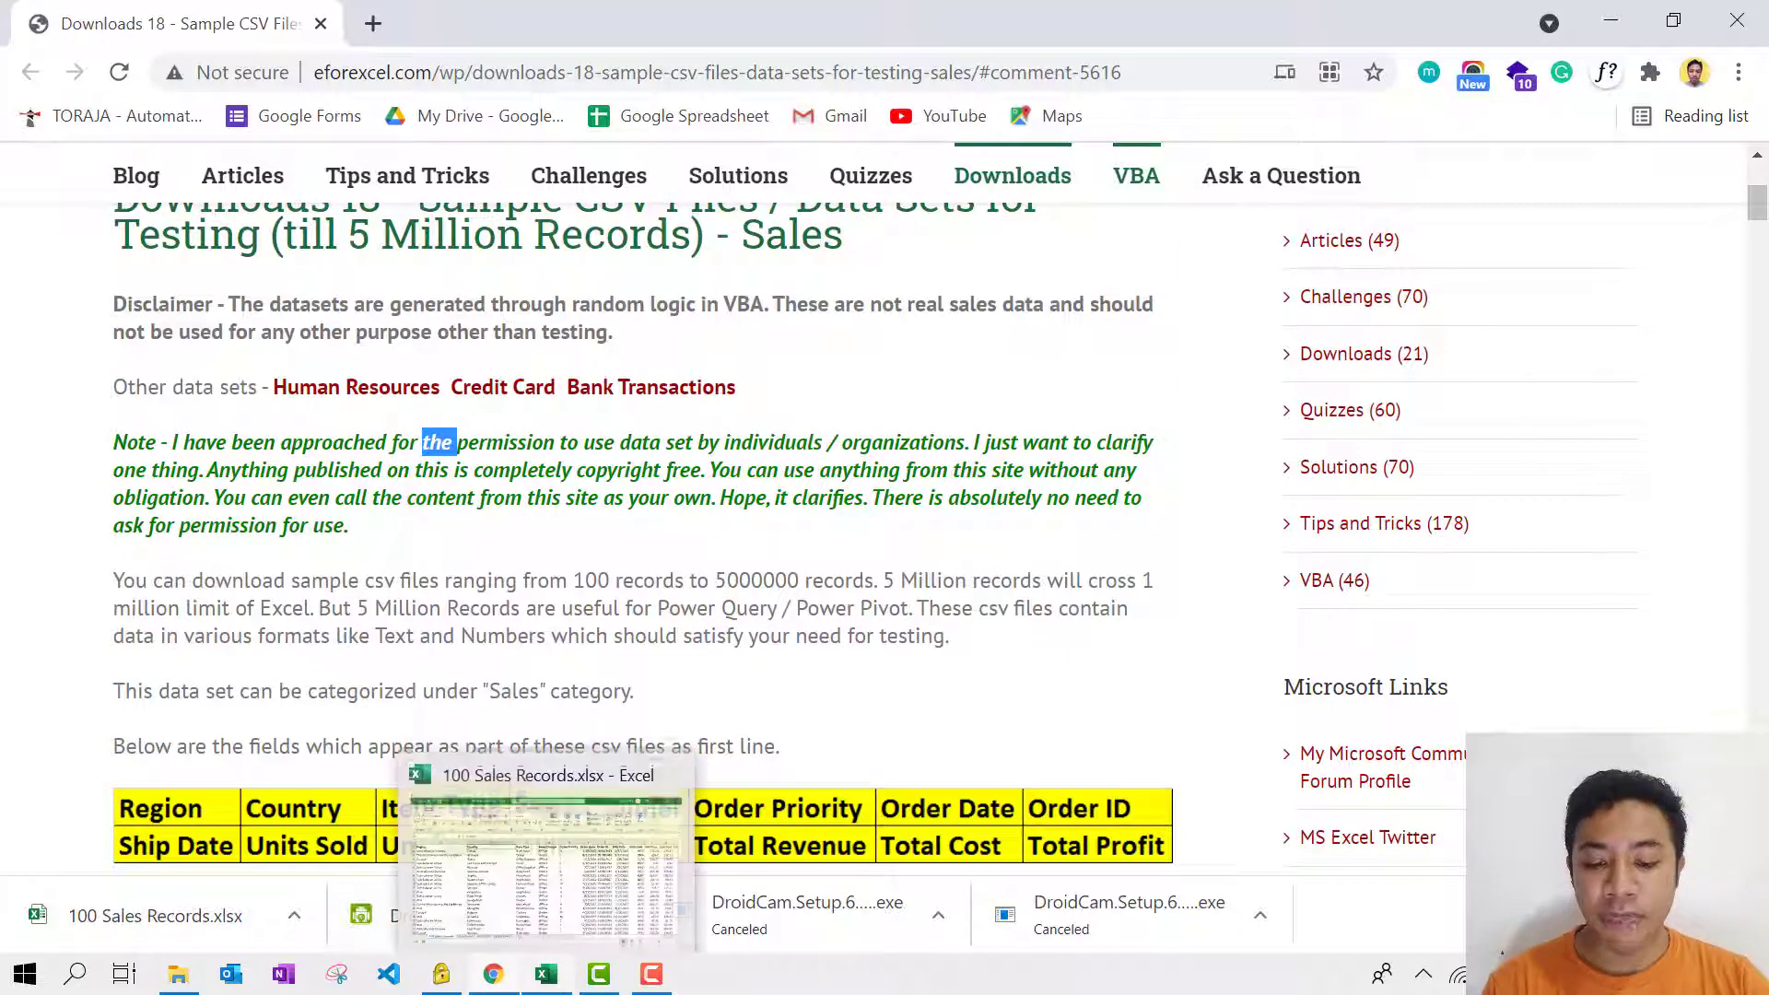
click(568, 908)
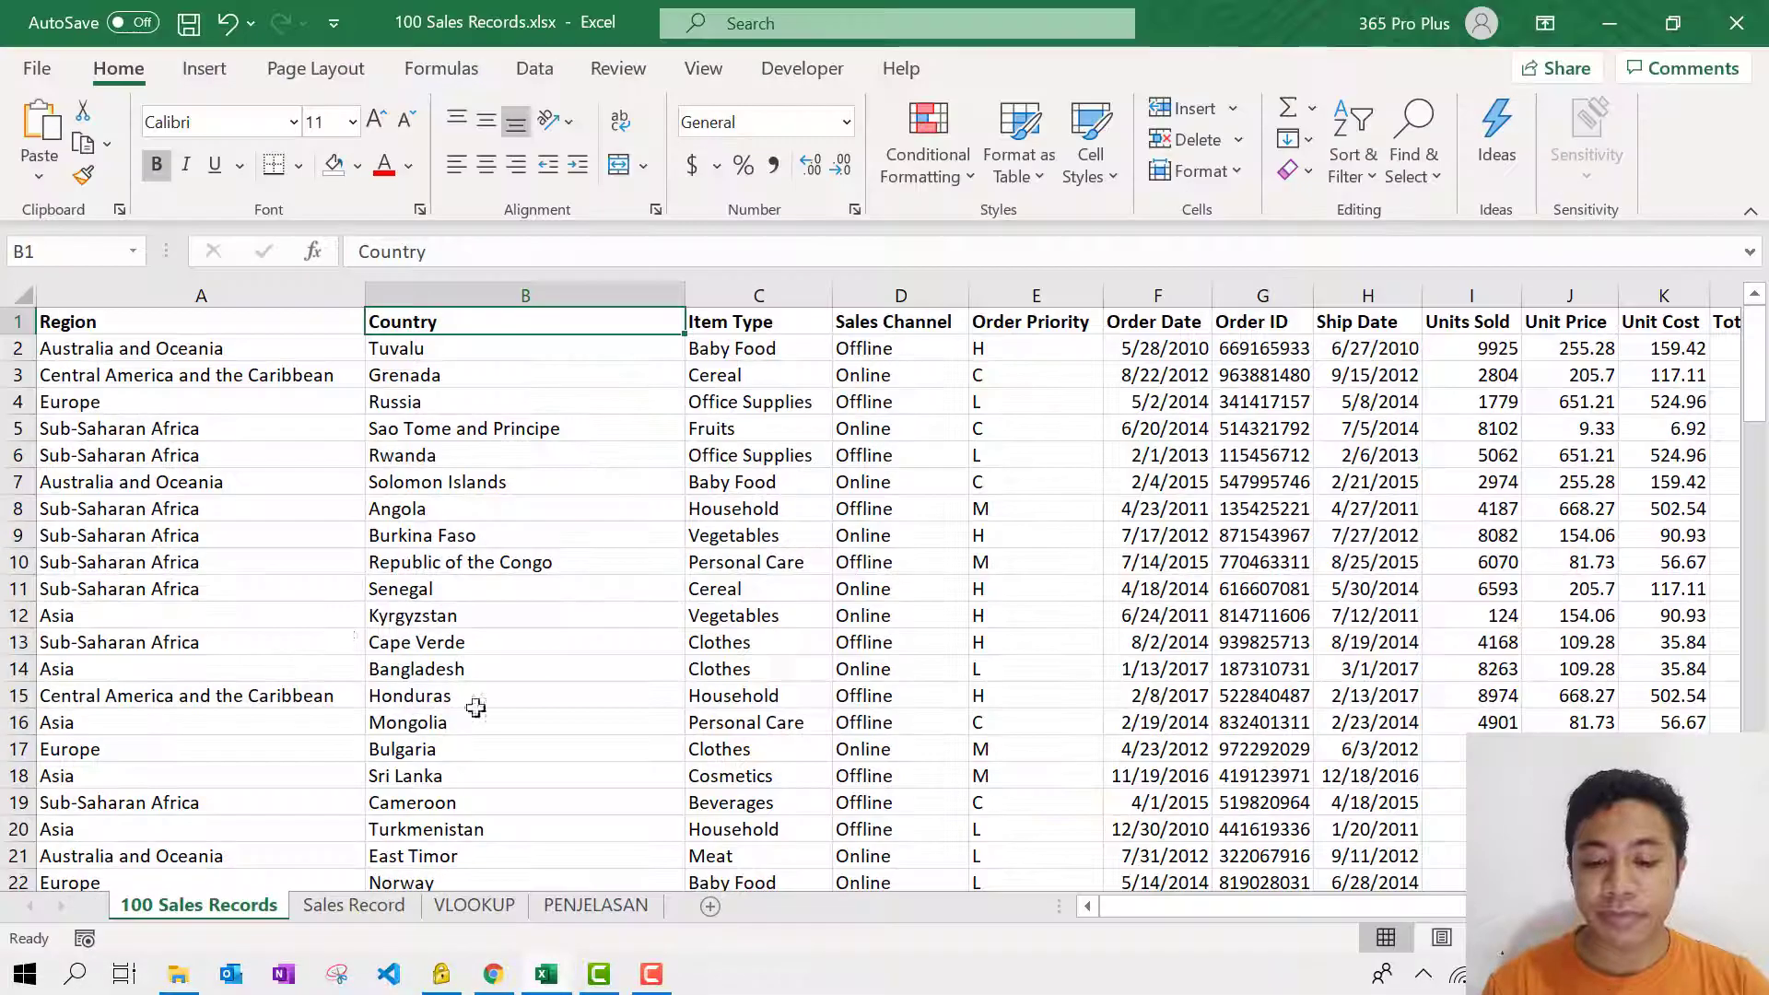
click(191, 295)
click(466, 426)
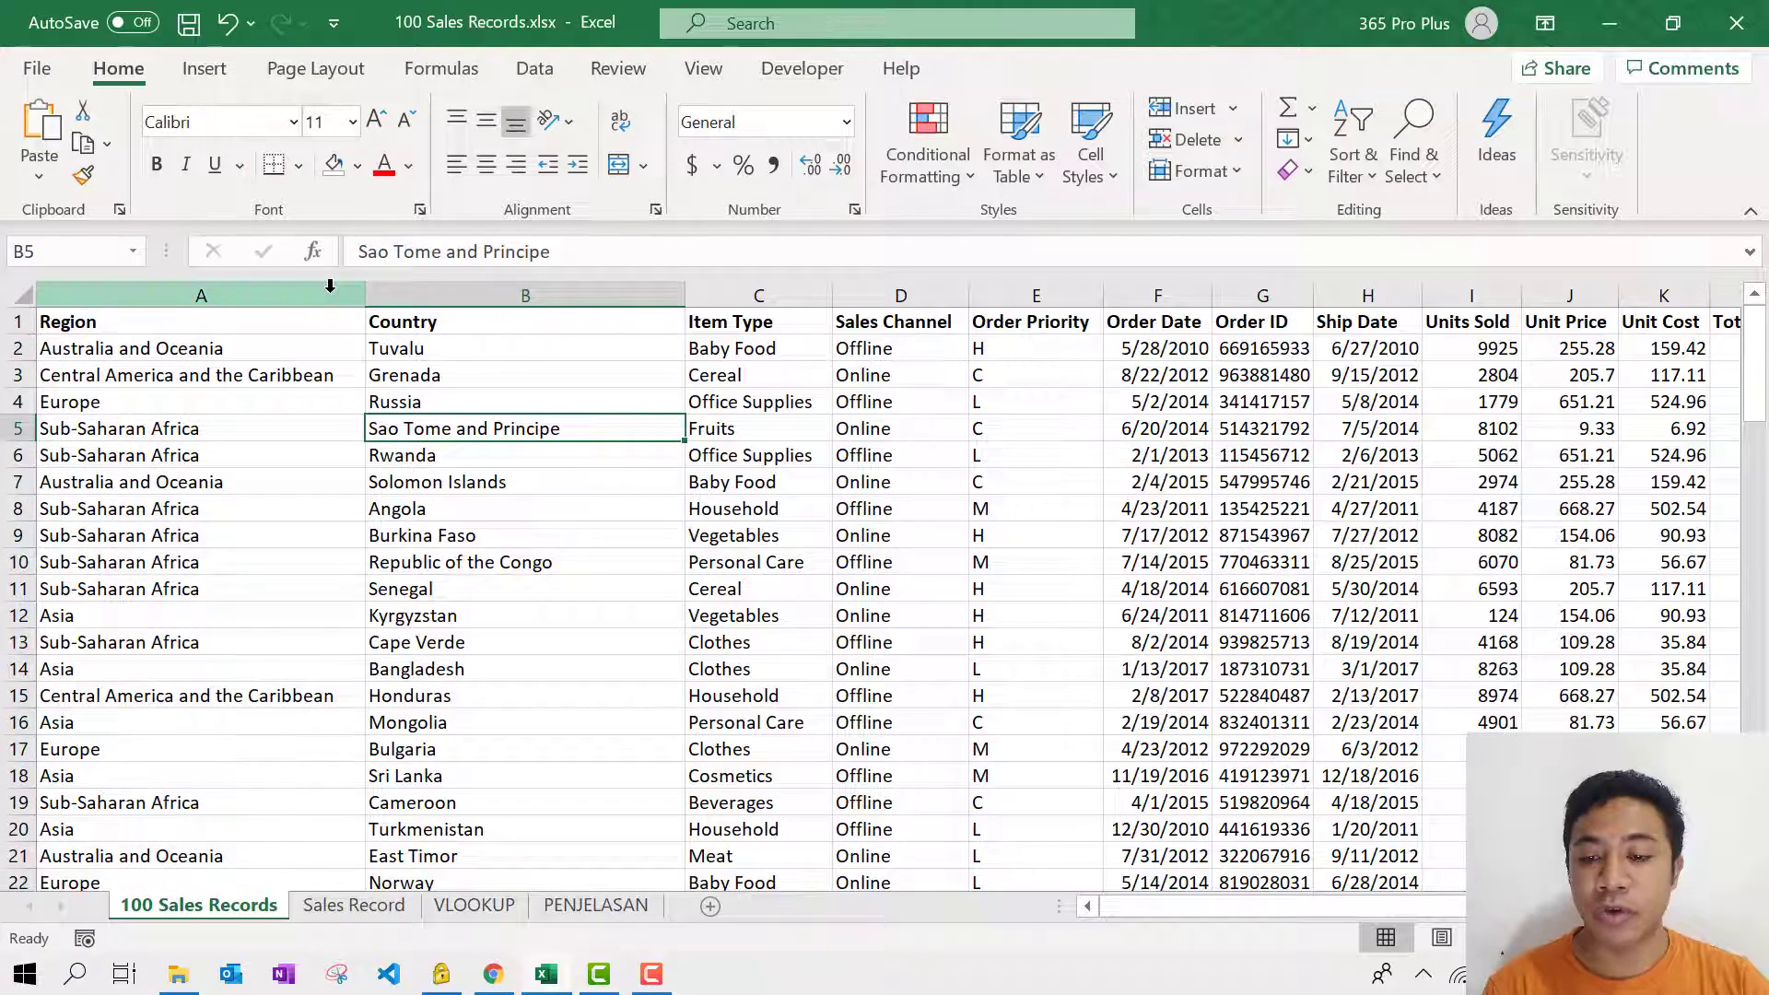
click(317, 295)
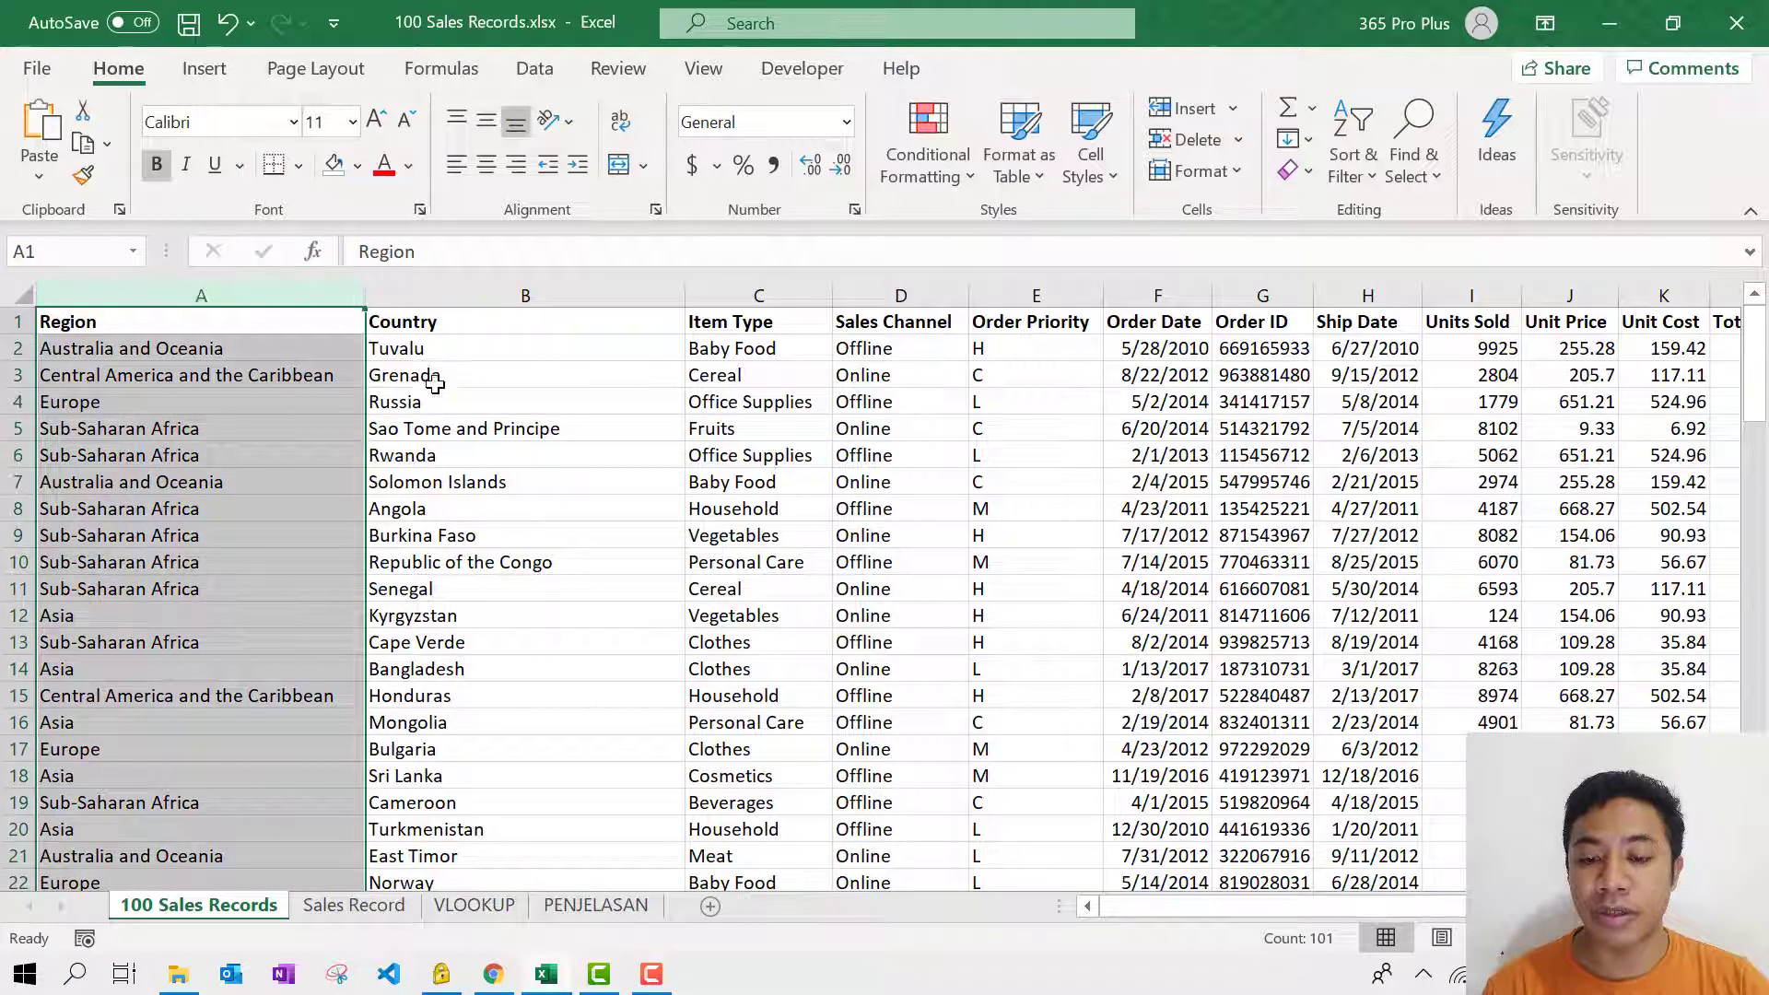
click(421, 297)
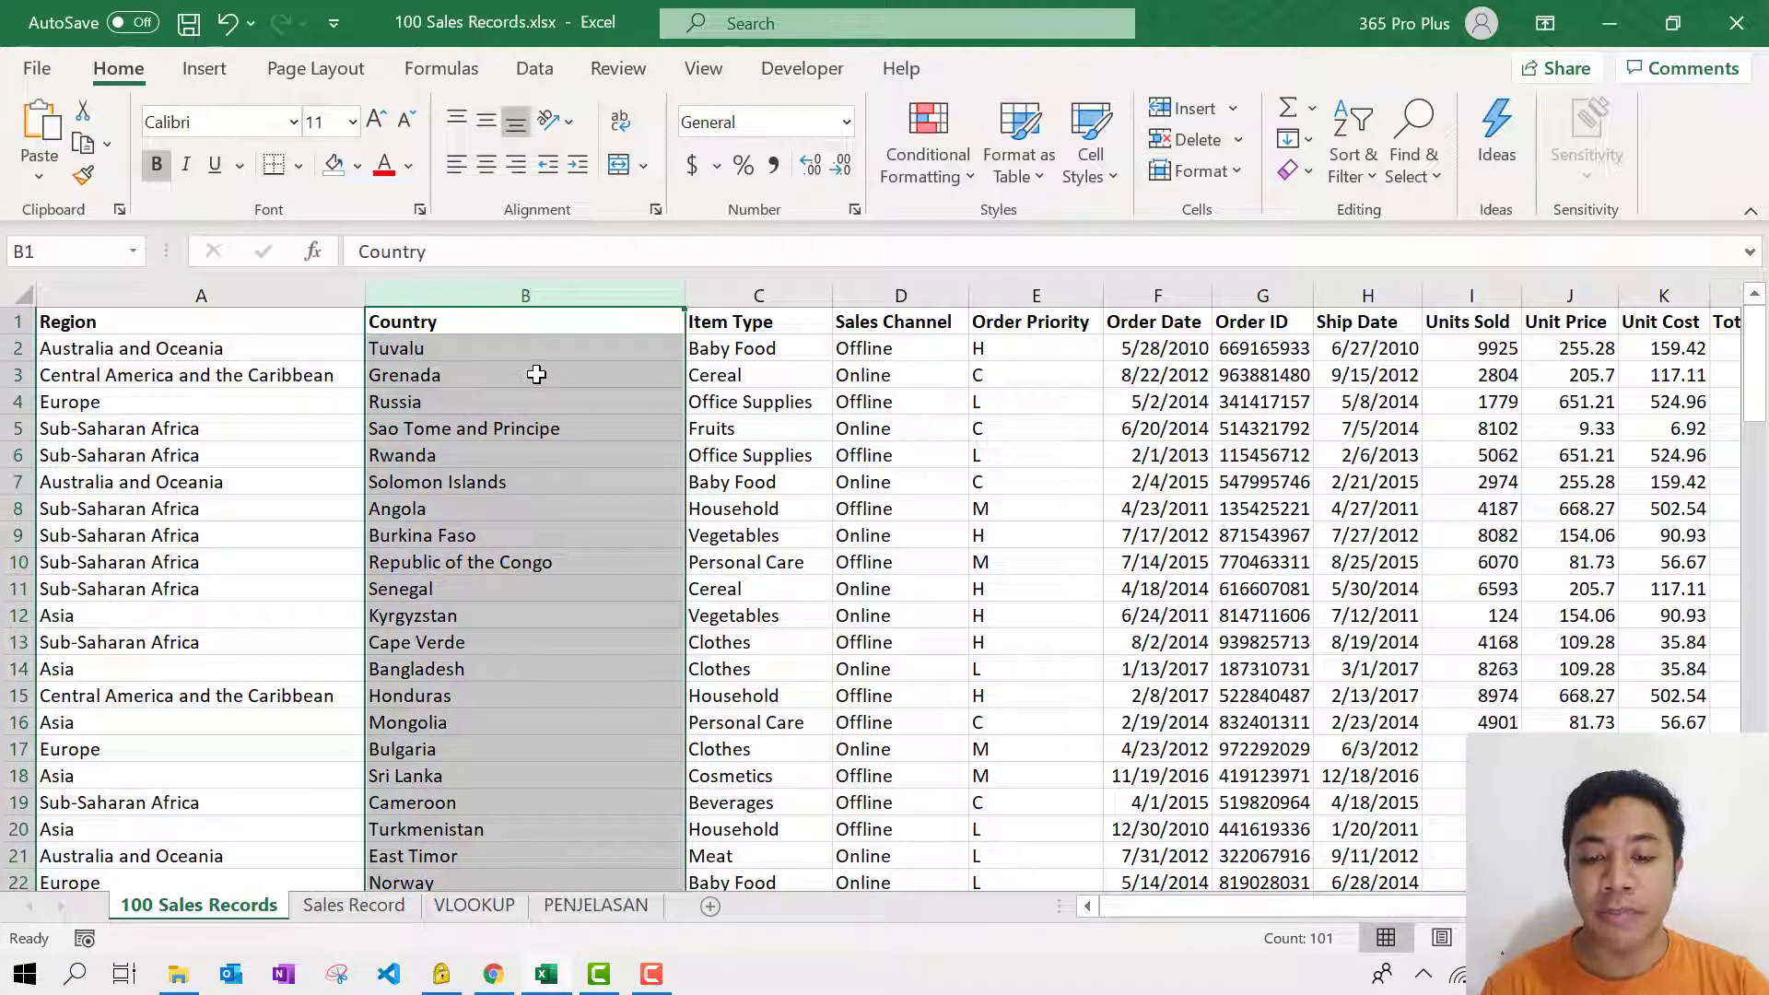
click(534, 375)
click(519, 289)
click(501, 538)
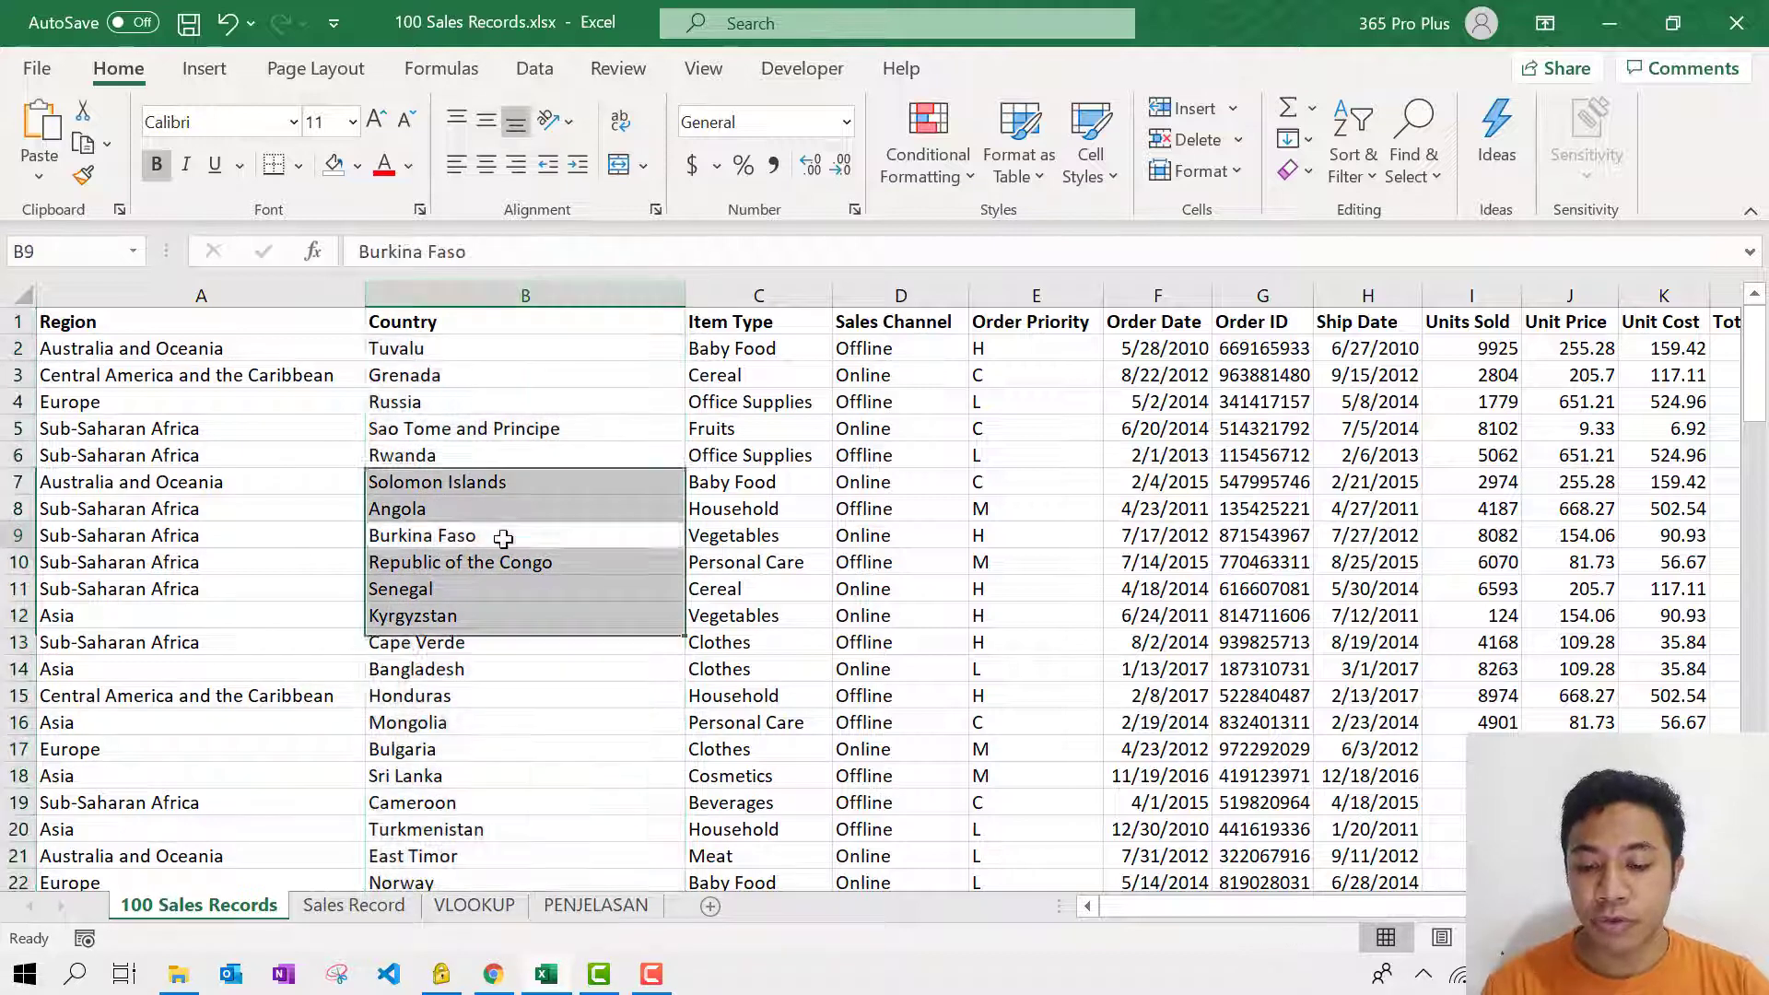
Step: Show the Sales Record sheet and select its entire Order ID column
click(356, 907)
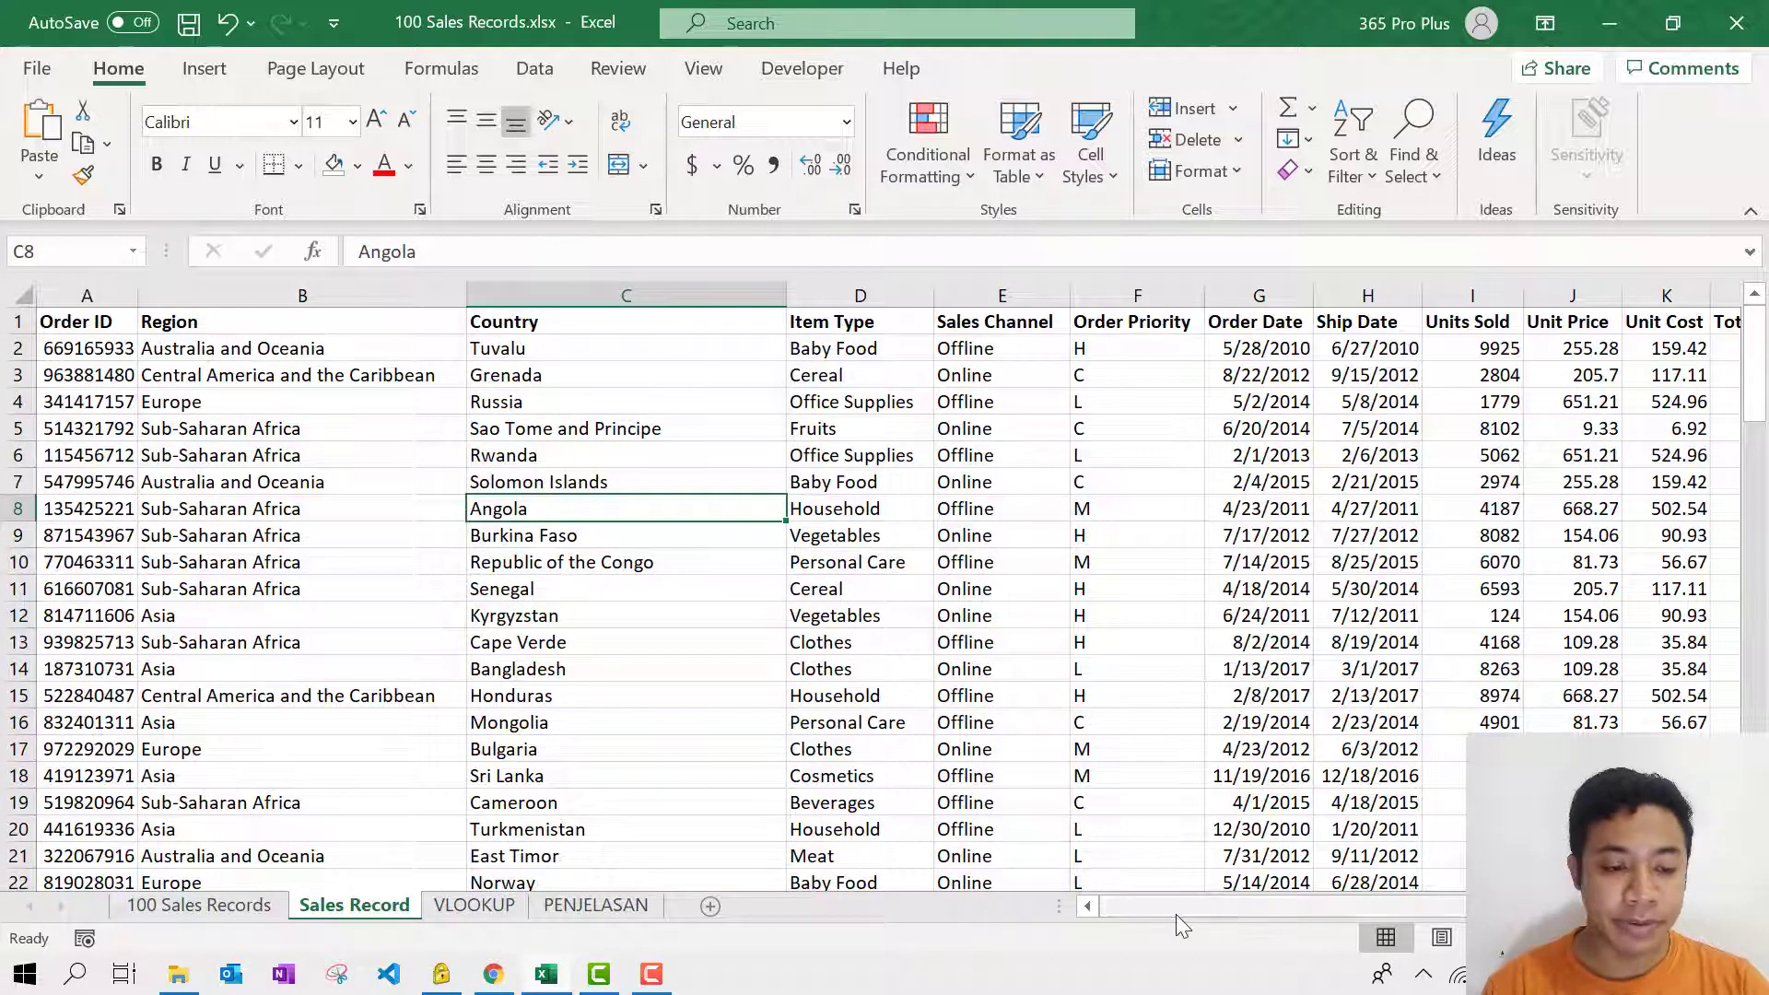
drag(1176, 914, 1133, 916)
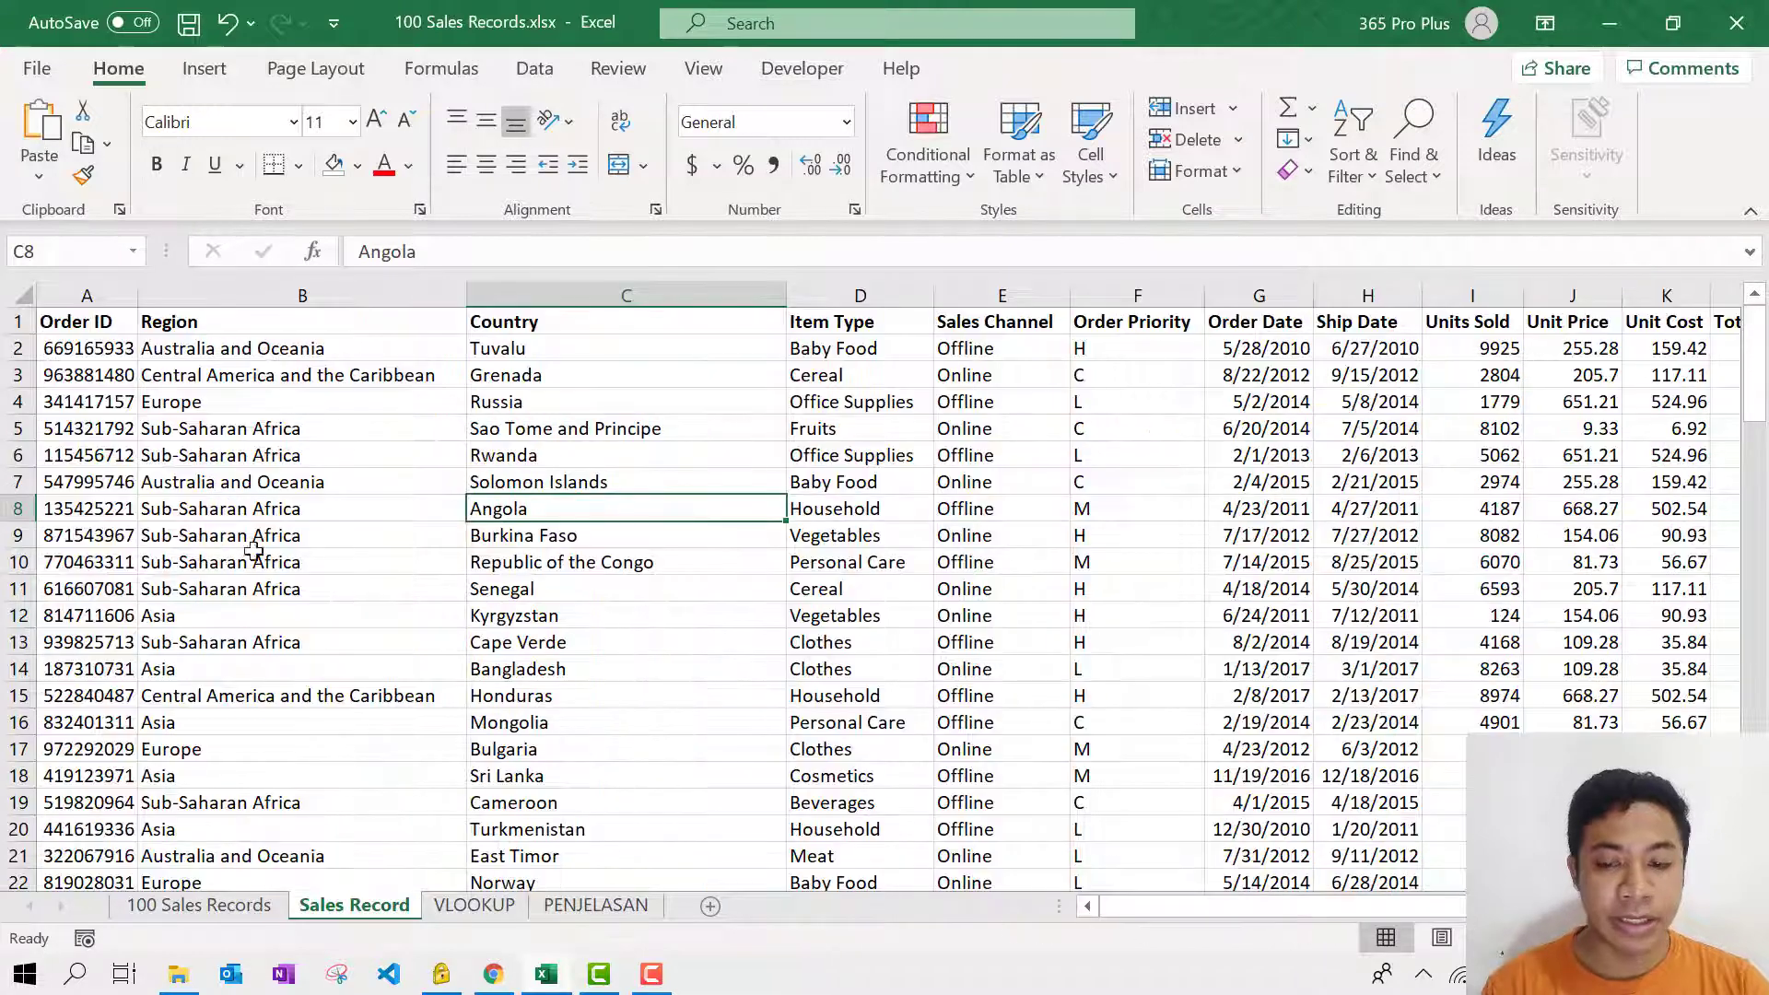
click(108, 296)
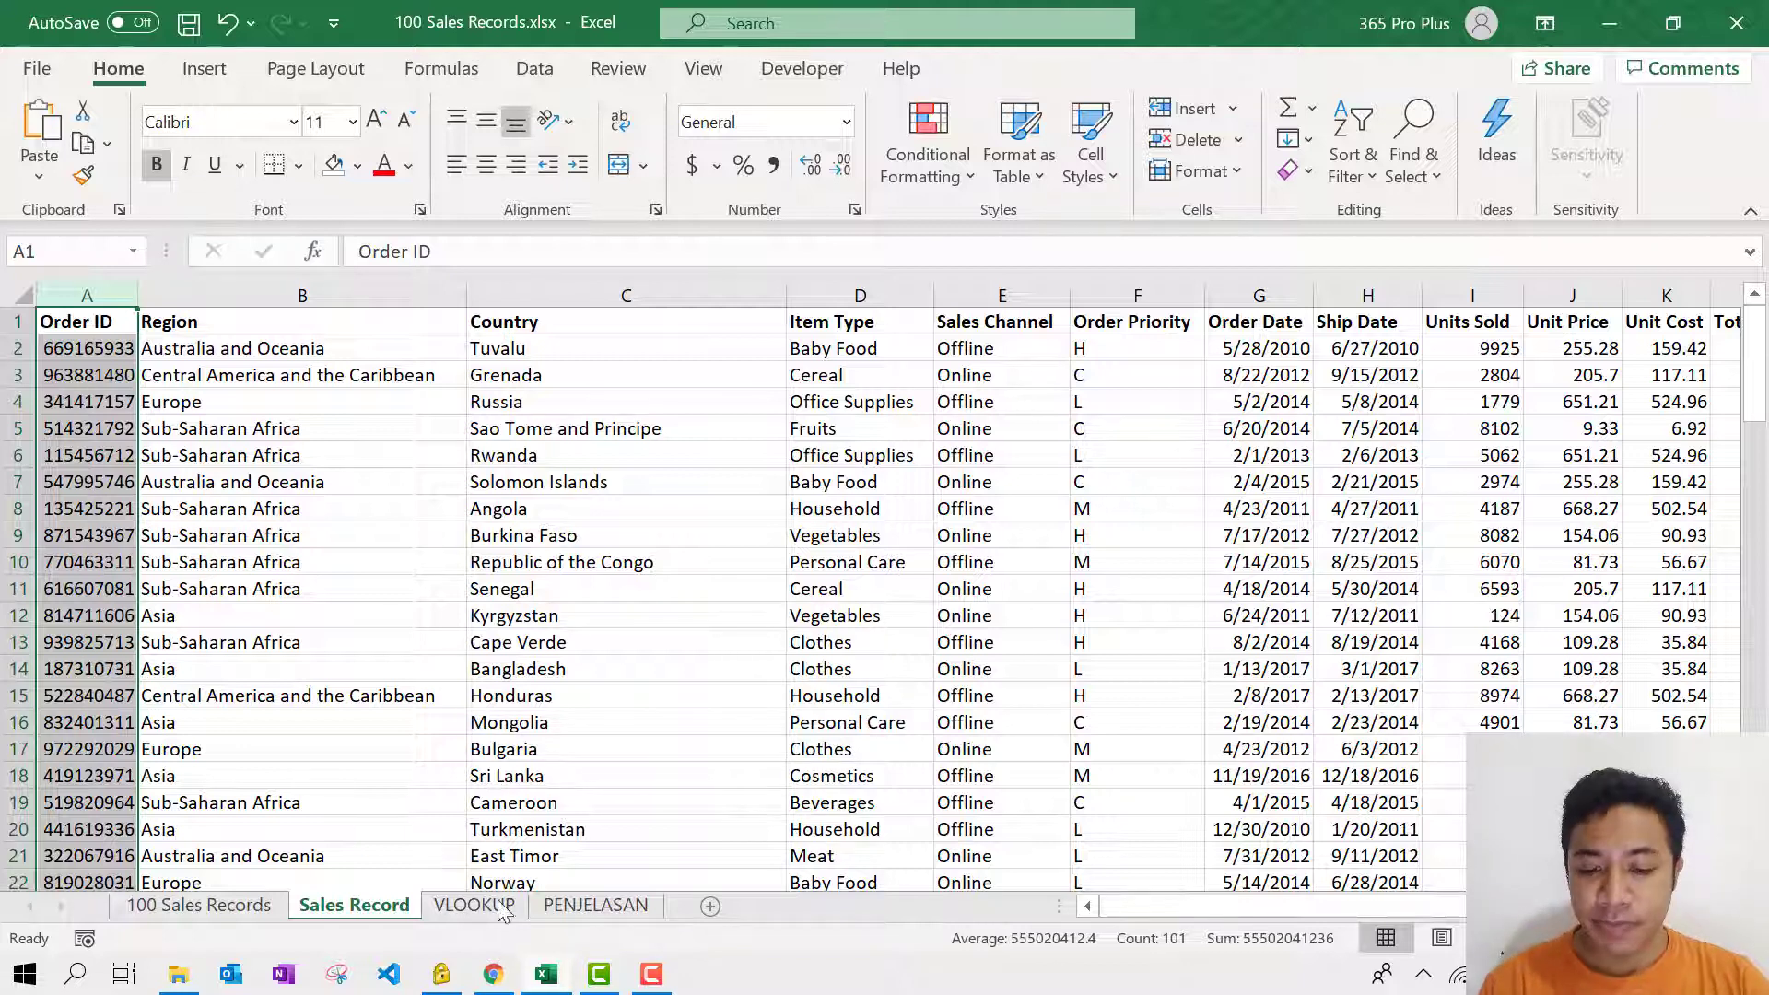
Step: Show the PENJELASAN sheet, look over its VLOOKUP explanation and enlarge the view for reading
click(595, 907)
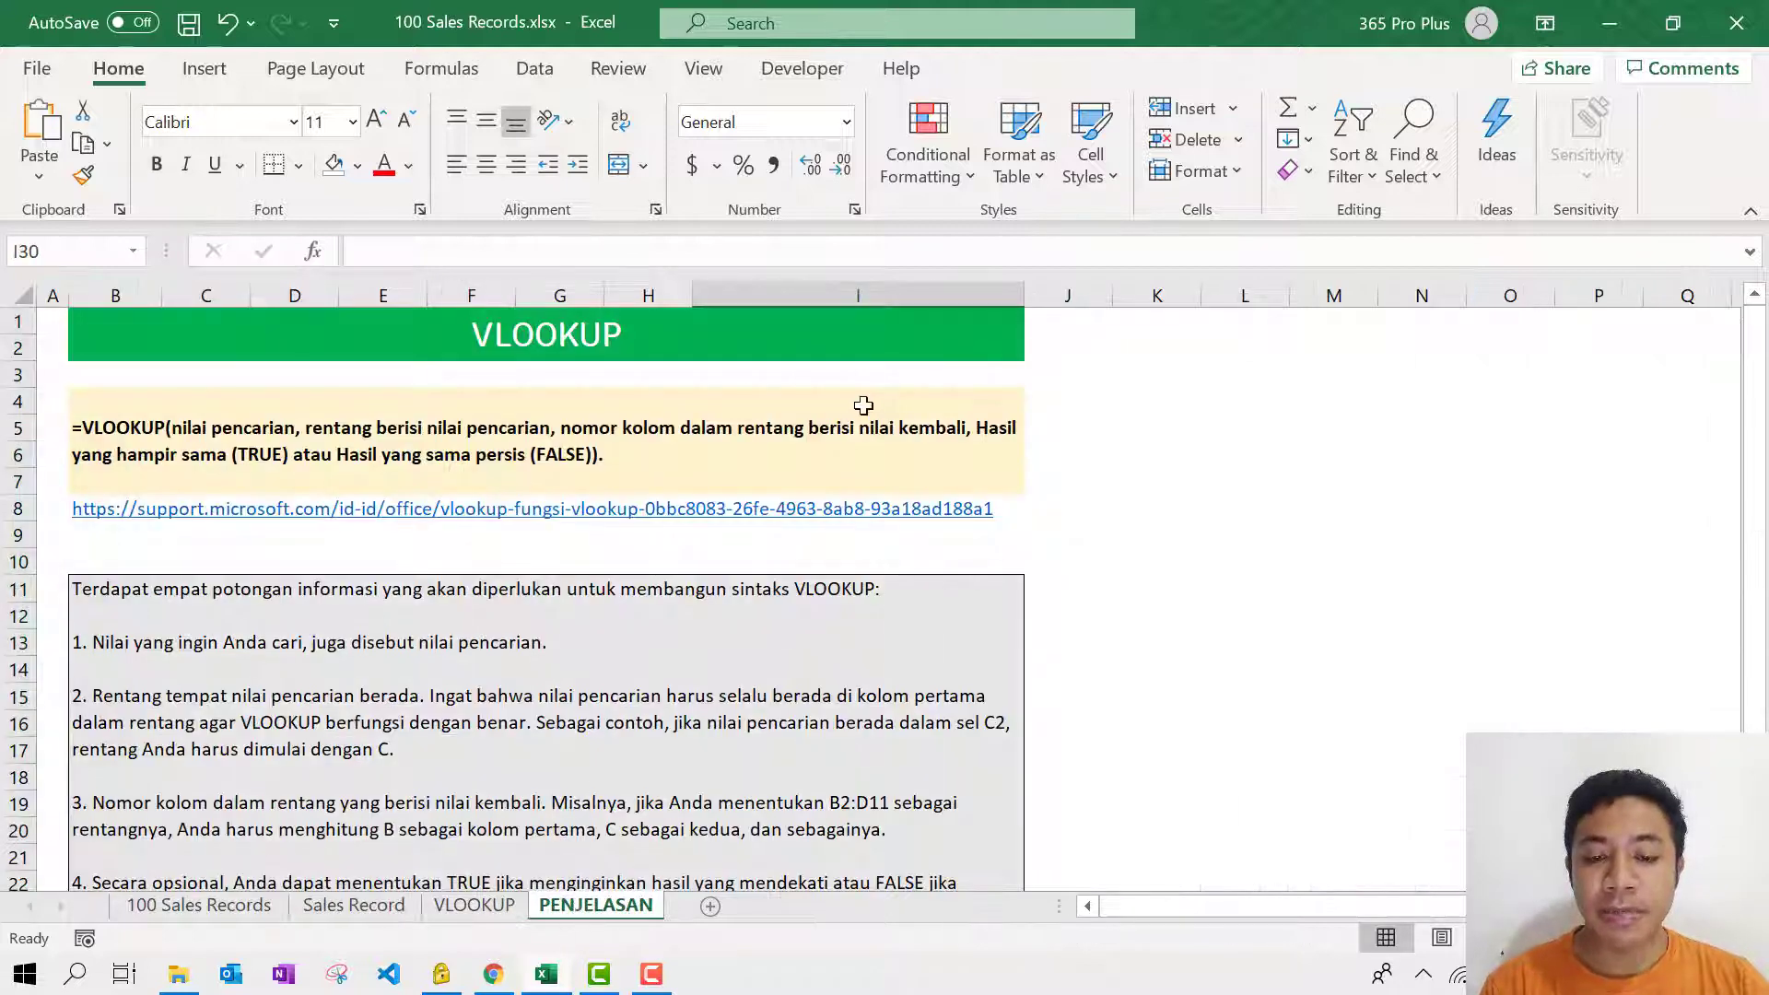
scroll(861, 405, down, 3)
scroll(862, 405, up, 3)
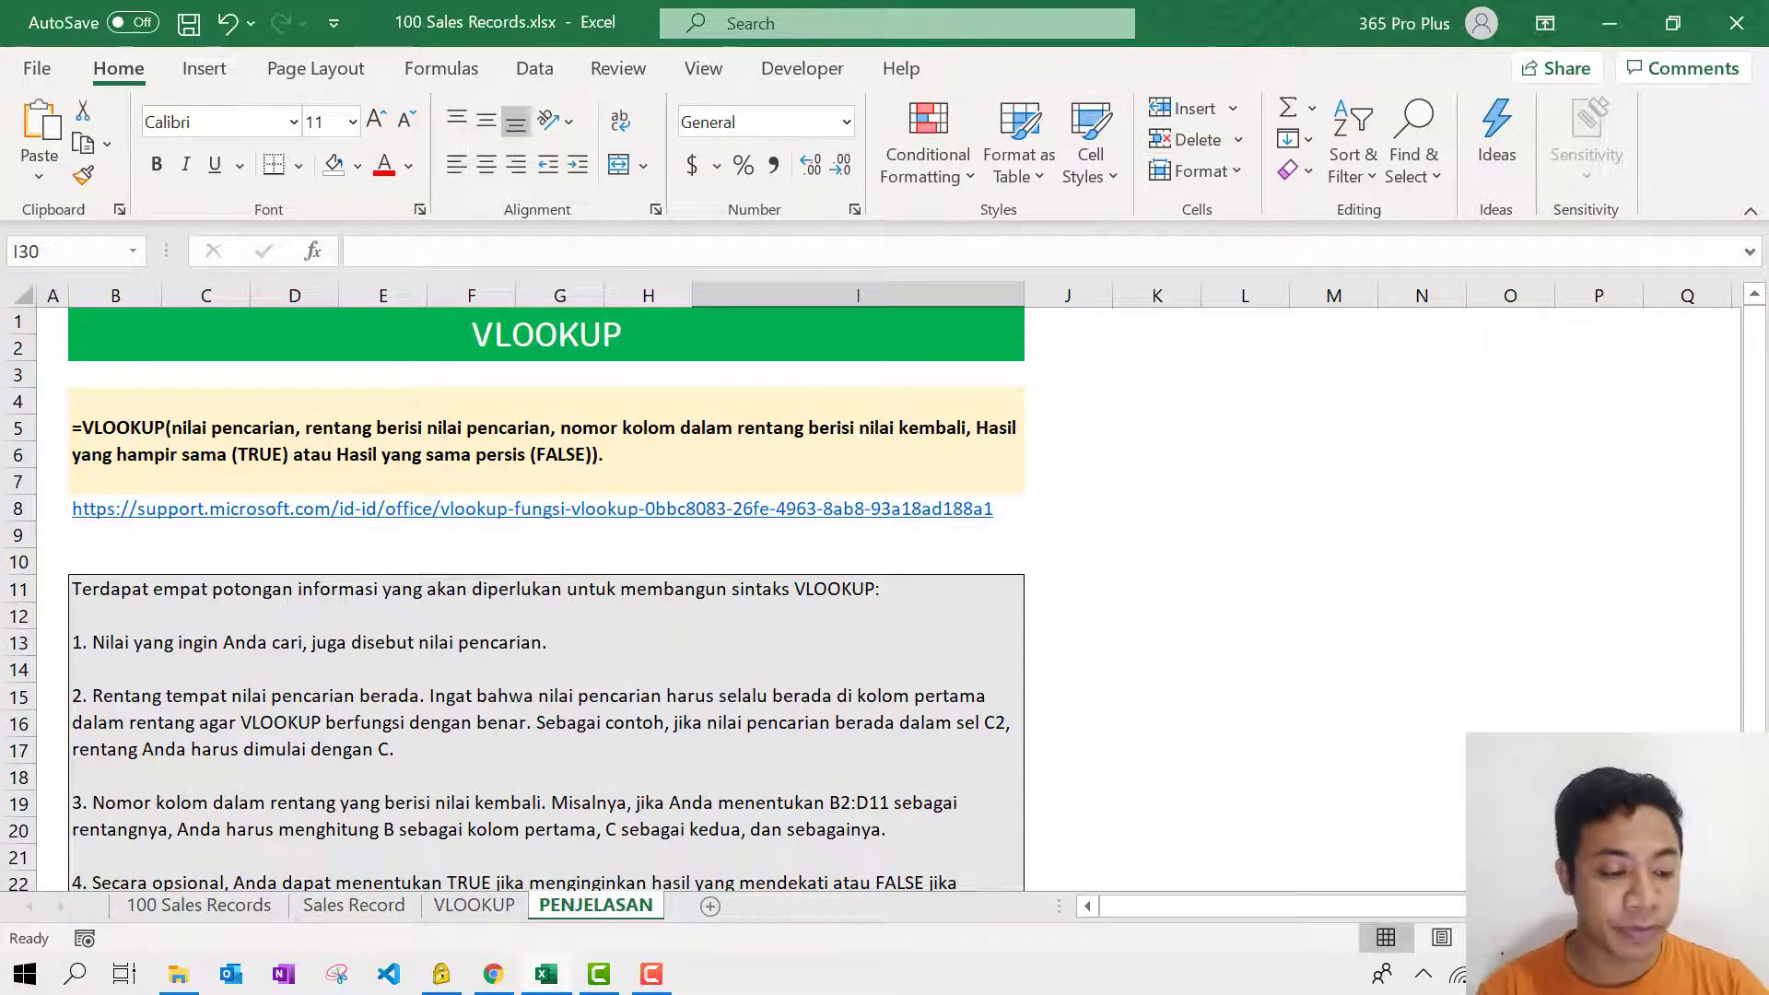
drag(1617, 938, 1637, 938)
drag(1383, 908, 1061, 908)
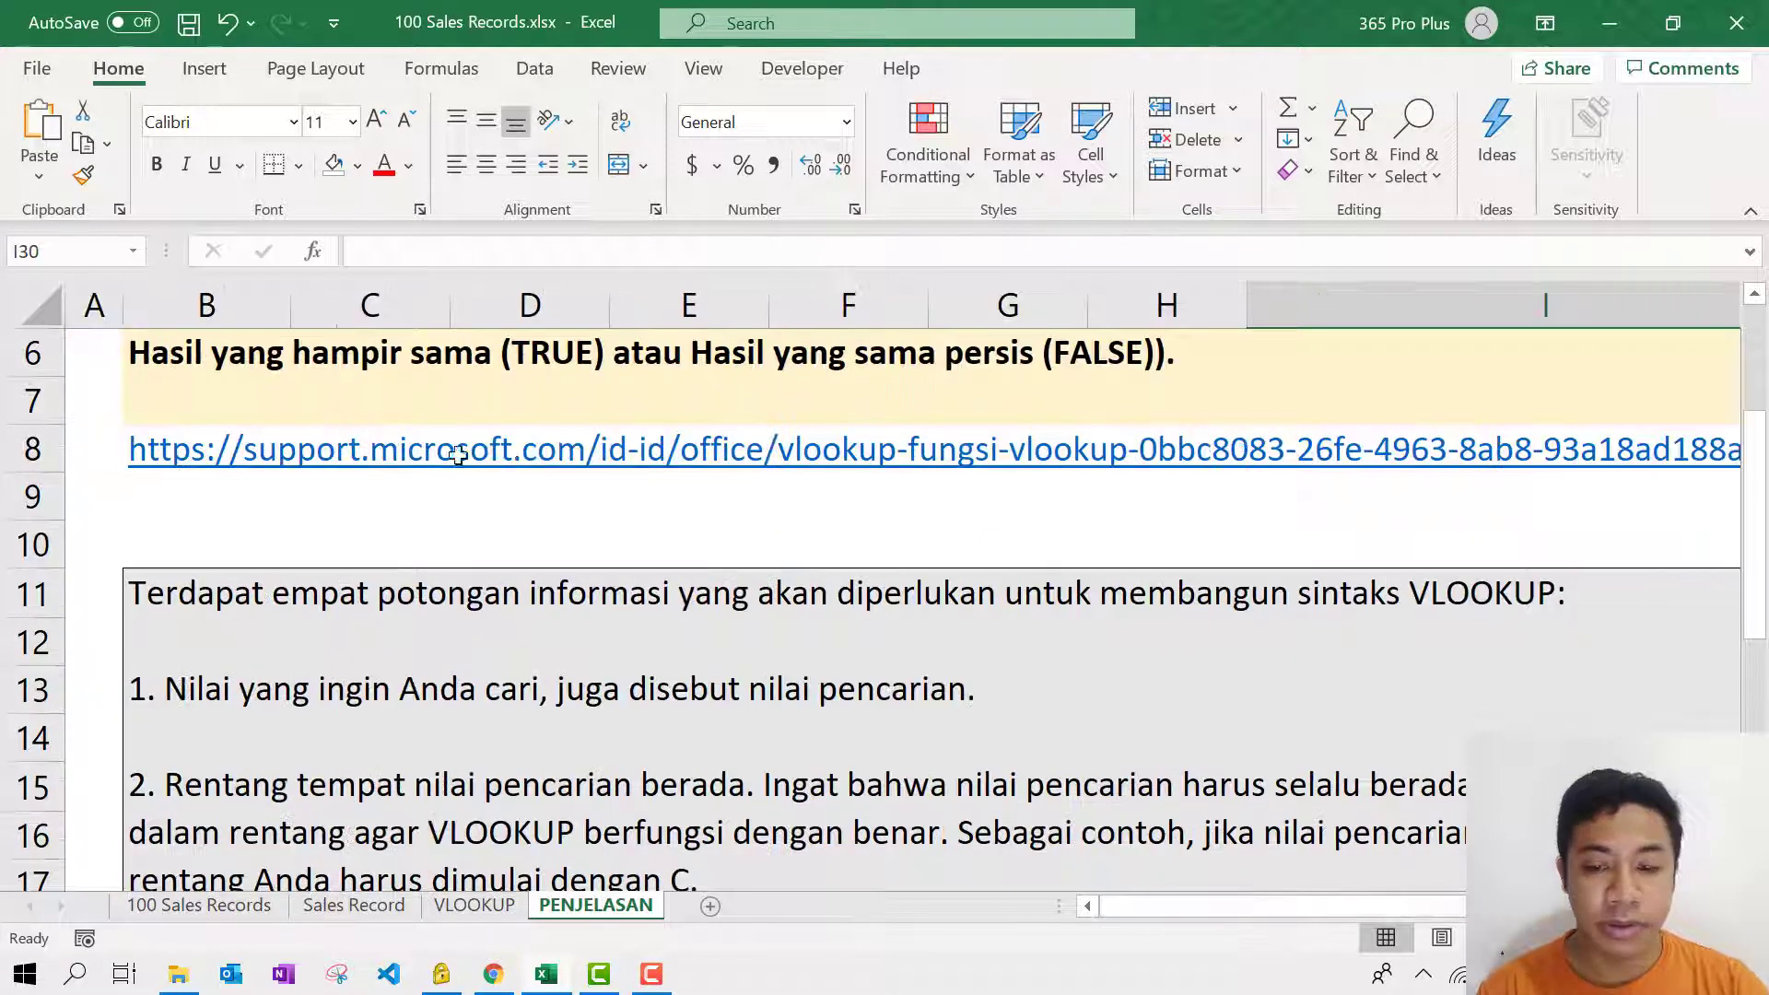
Step: Examine the VLOOKUP syntax text in cell B4 argument by argument, highlighting the lookup value, lookup range and column number parts
scroll(458, 455, up, 2)
click(532, 545)
double_click(532, 544)
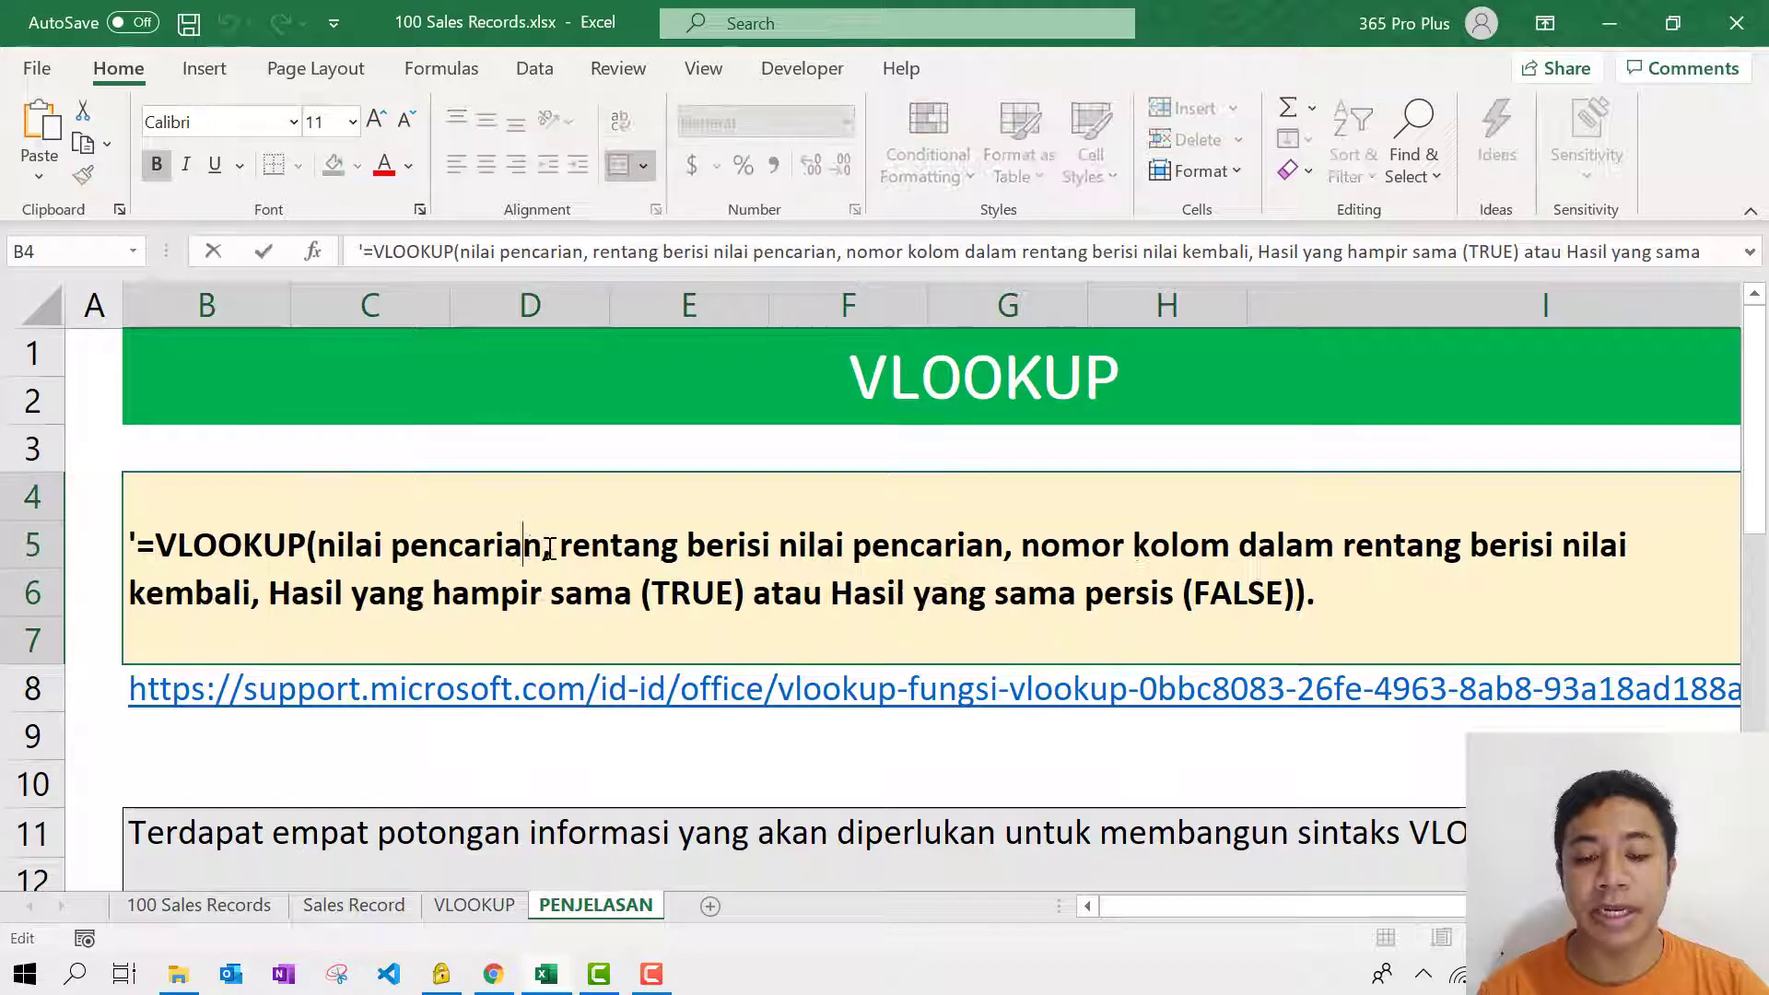
drag(545, 551, 325, 534)
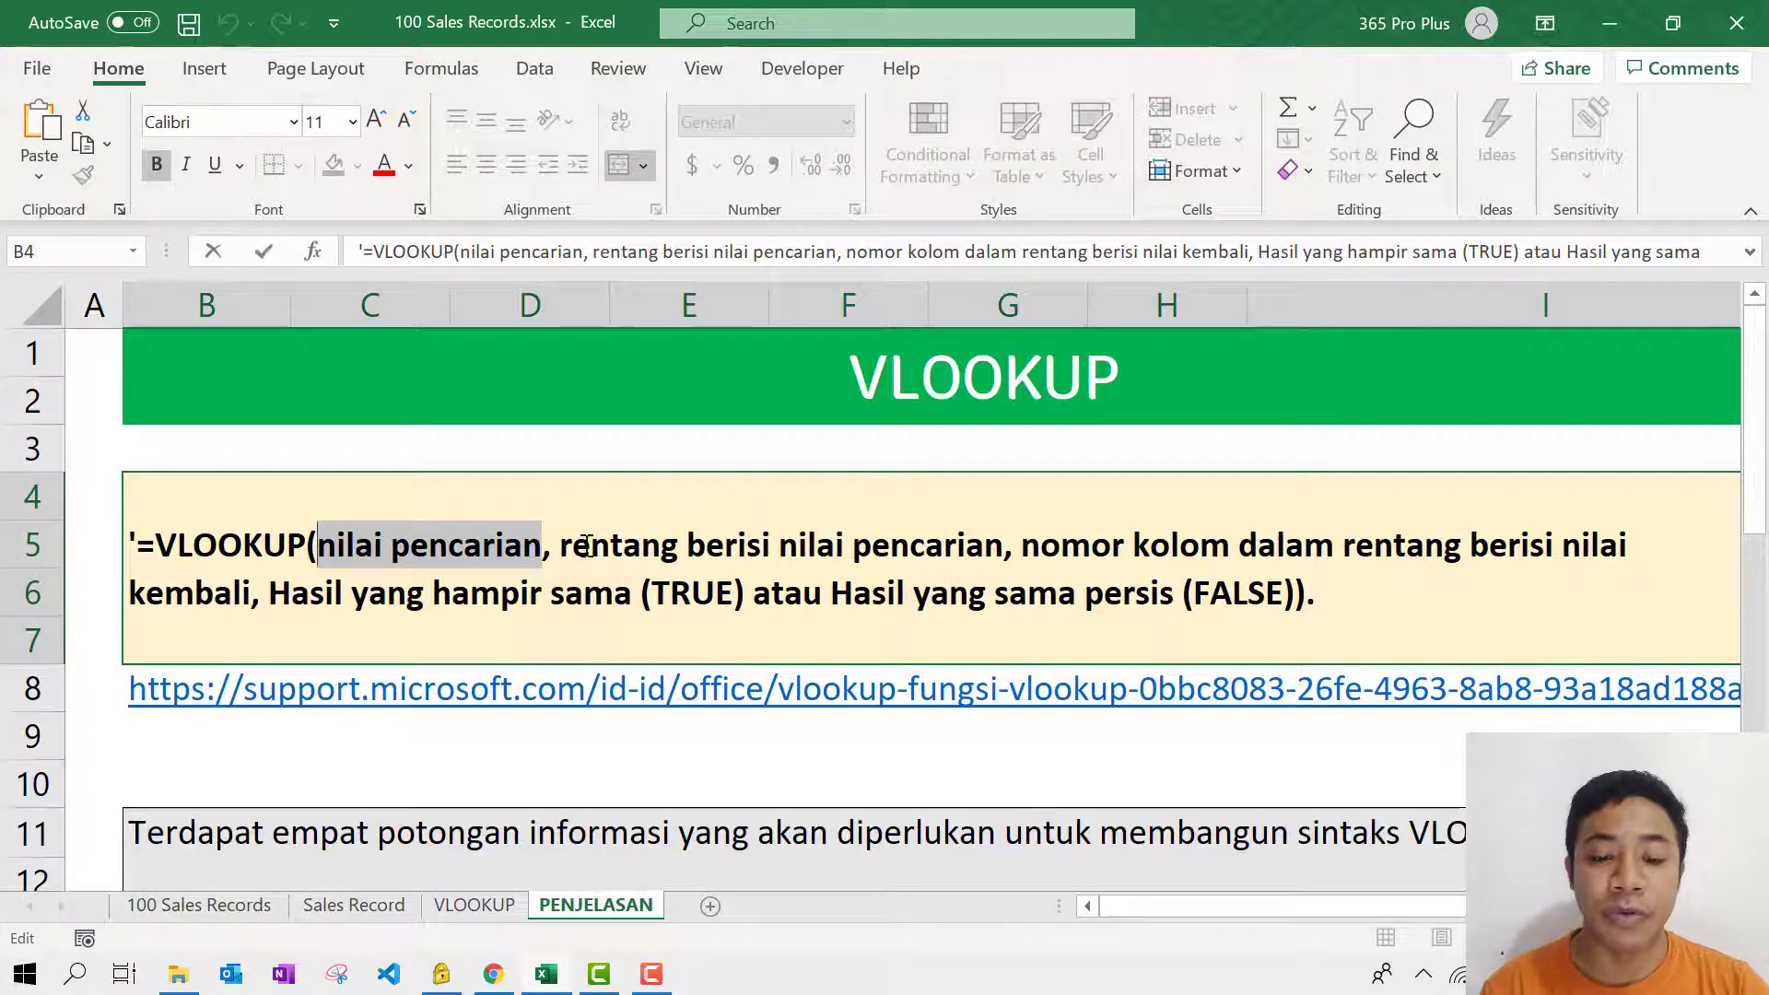
click(632, 547)
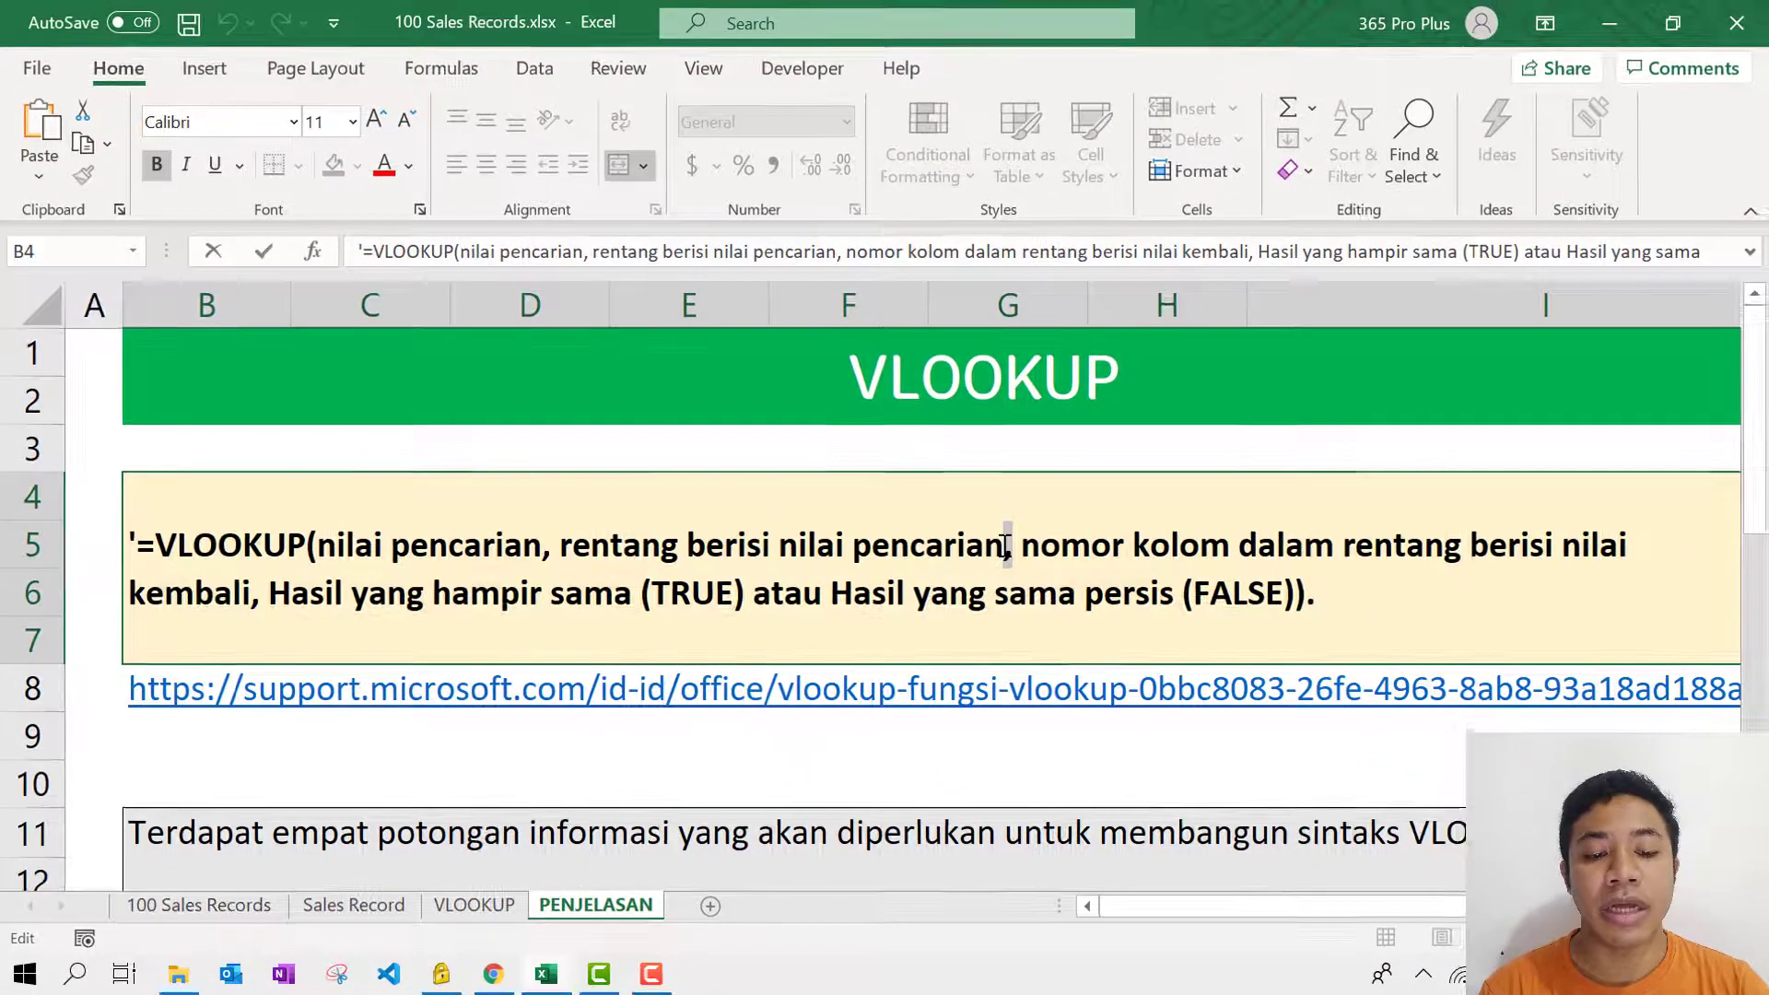
drag(1360, 597, 793, 553)
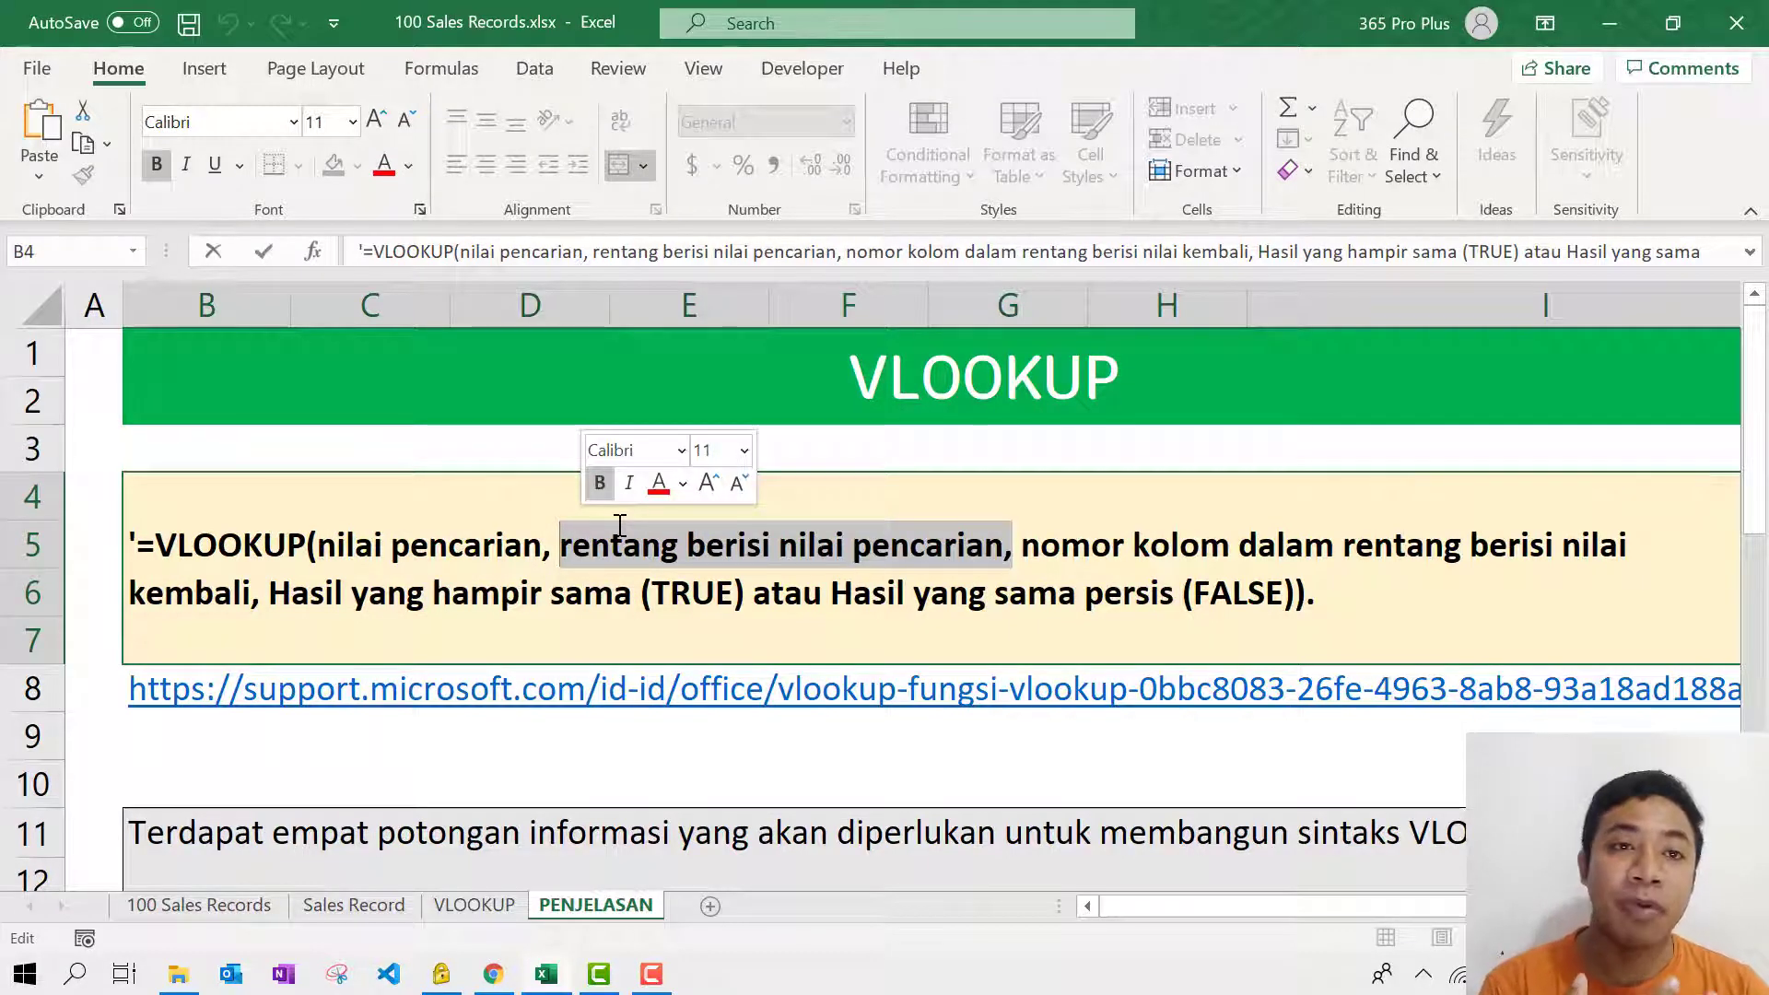
double_click(1061, 543)
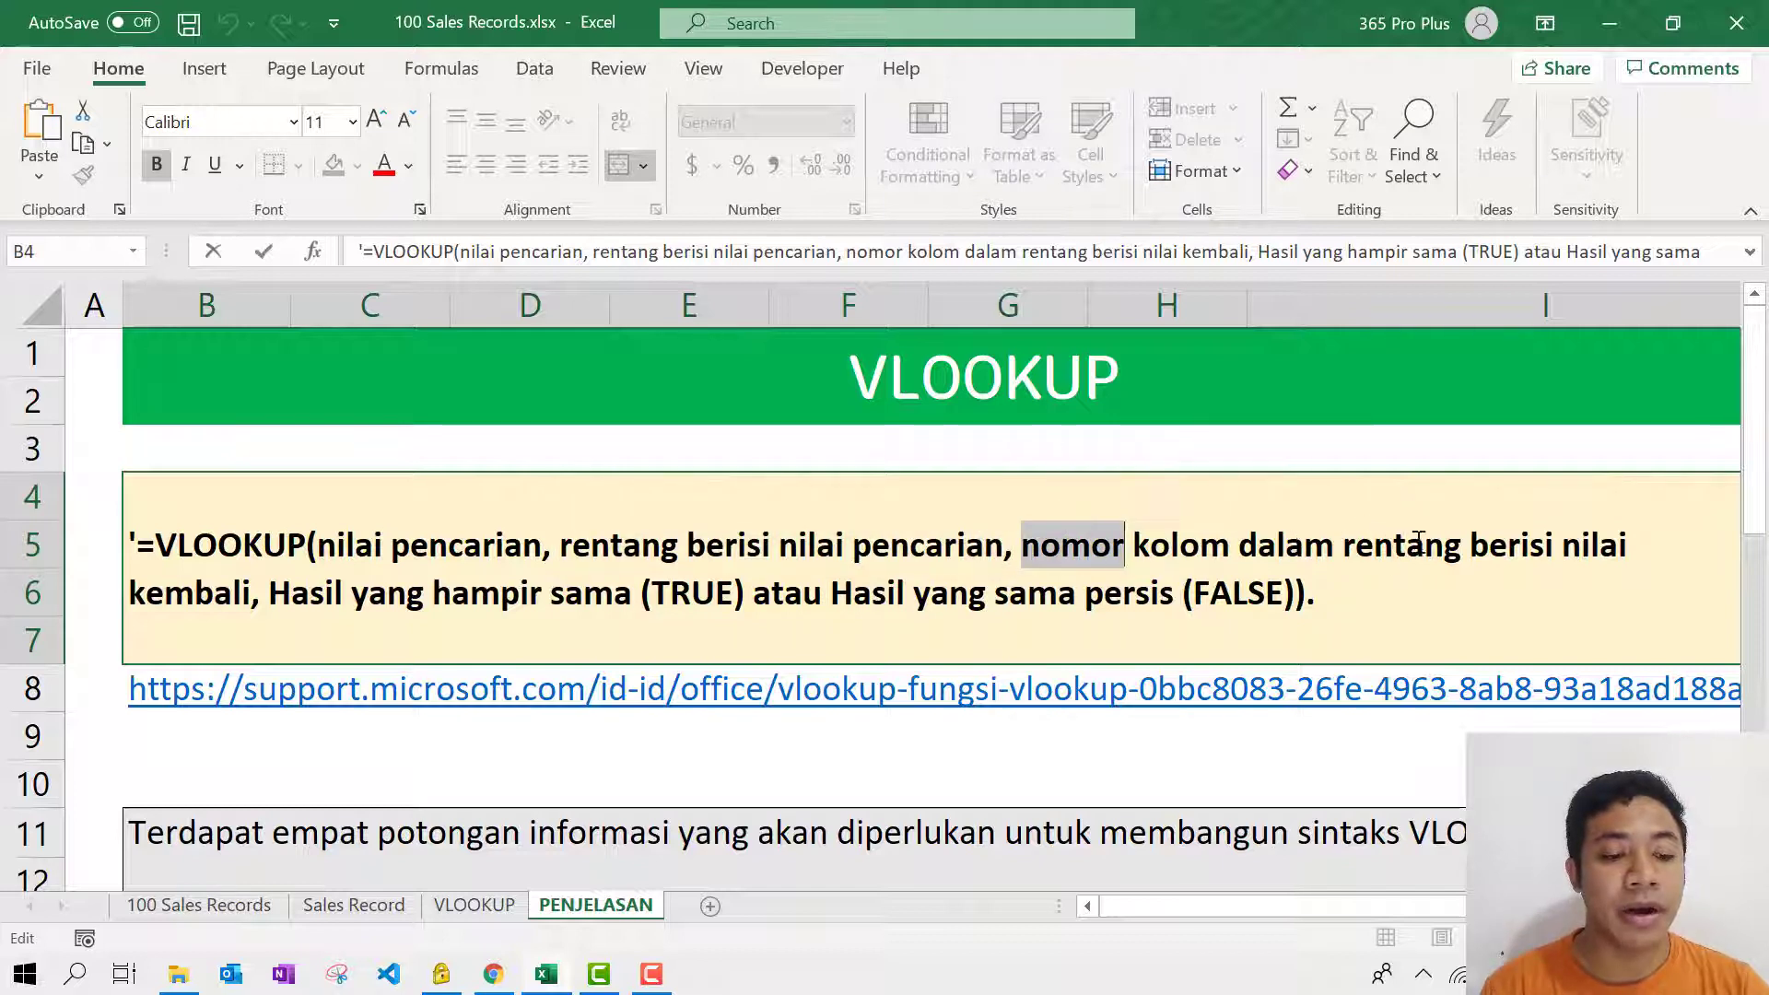
click(260, 592)
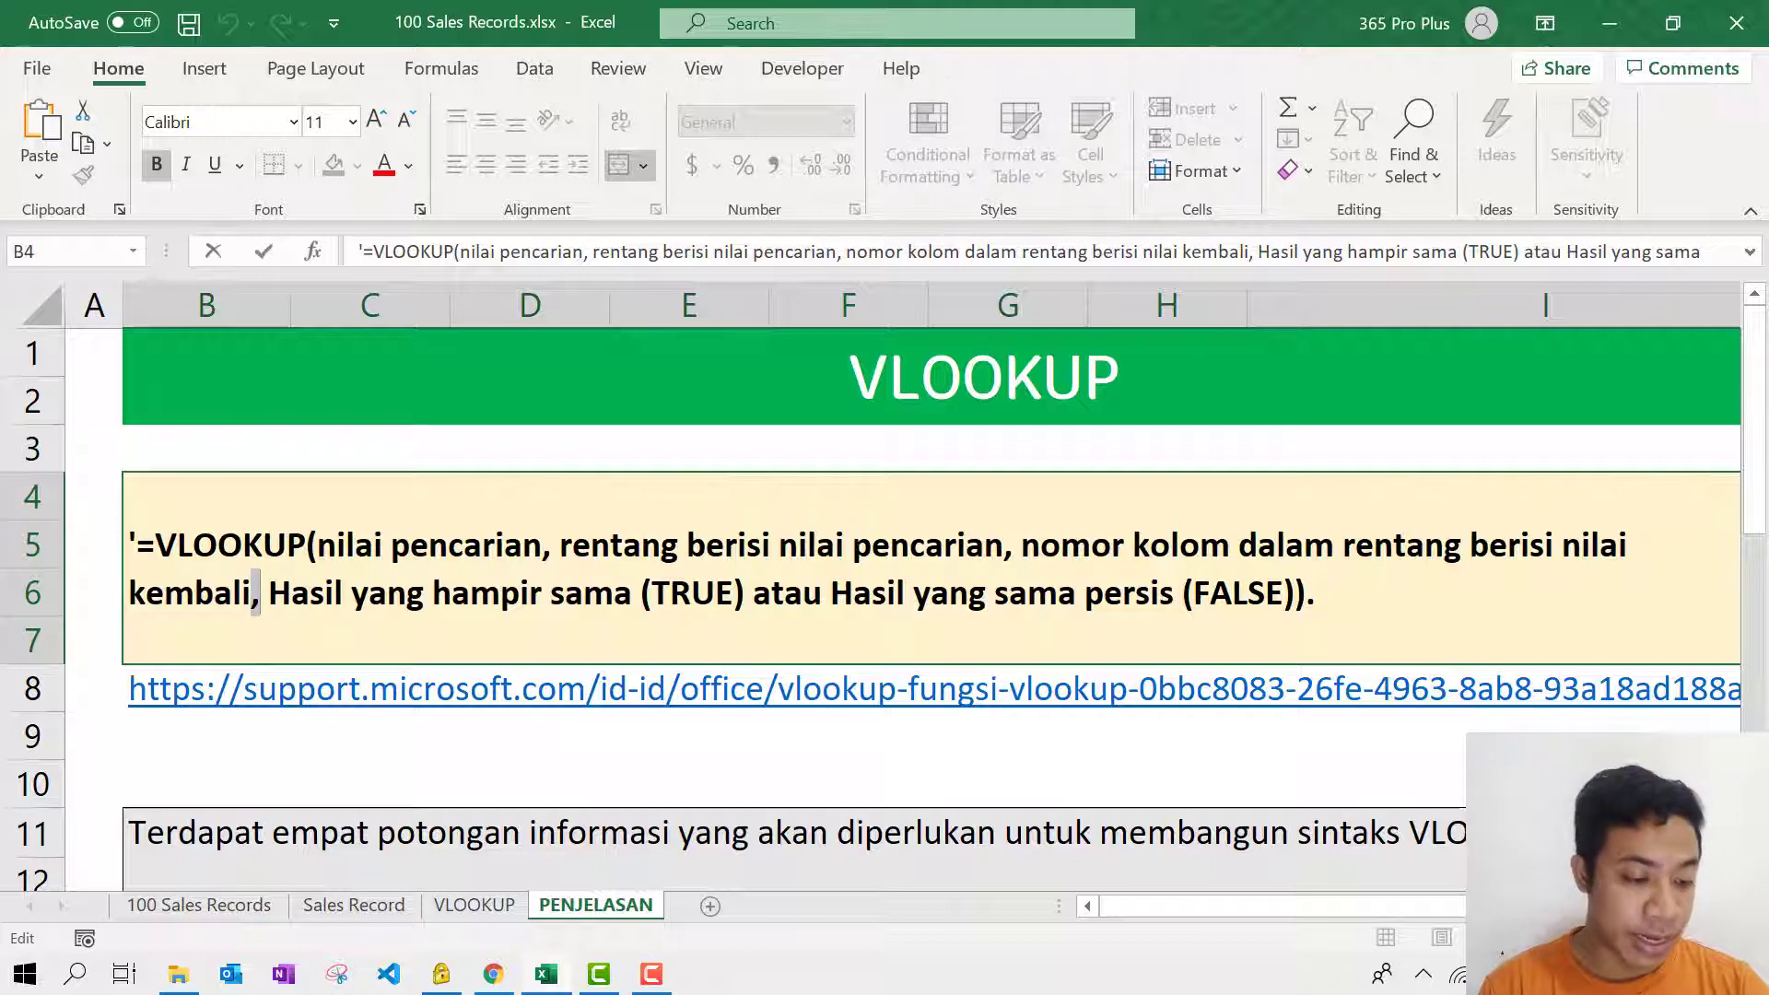
Step: Leave the syntax cell unedited and read the four-point explanation of the VLOOKUP arguments below it
click(1046, 448)
ctrl+scroll(470, 636, down, 6)
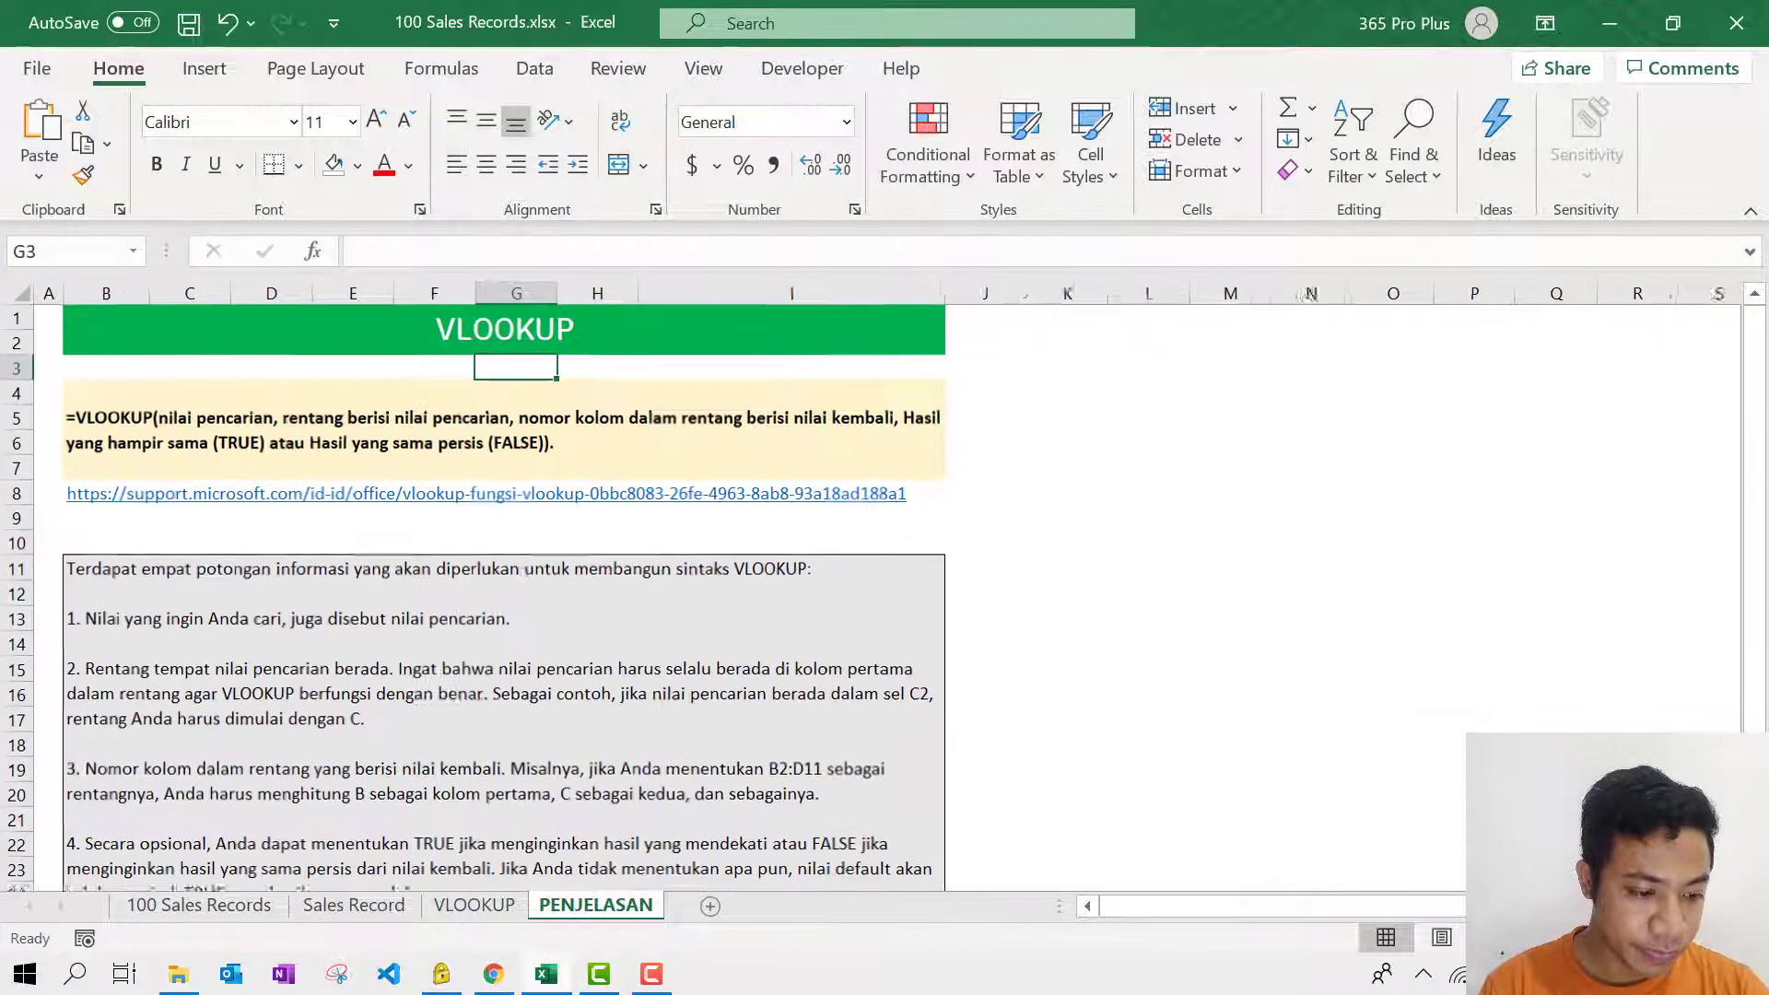
scroll(470, 636, down, 3)
scroll(199, 625, up, 1)
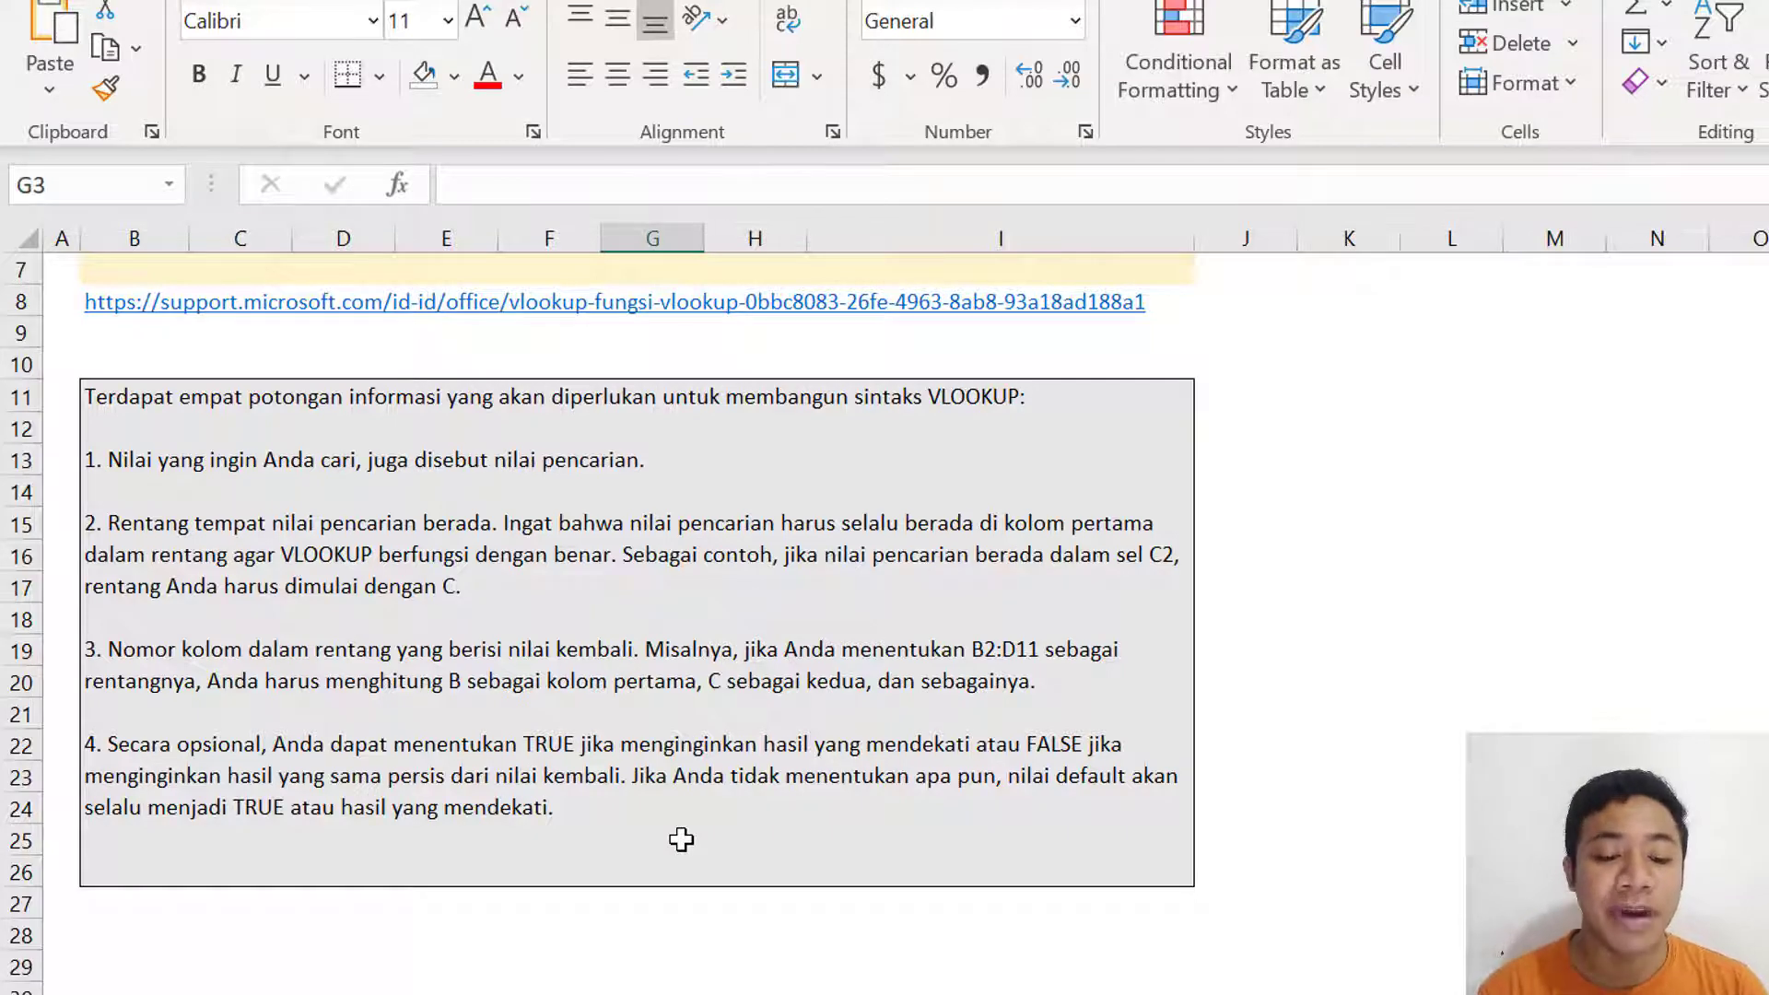
scroll(1003, 648, up, 2)
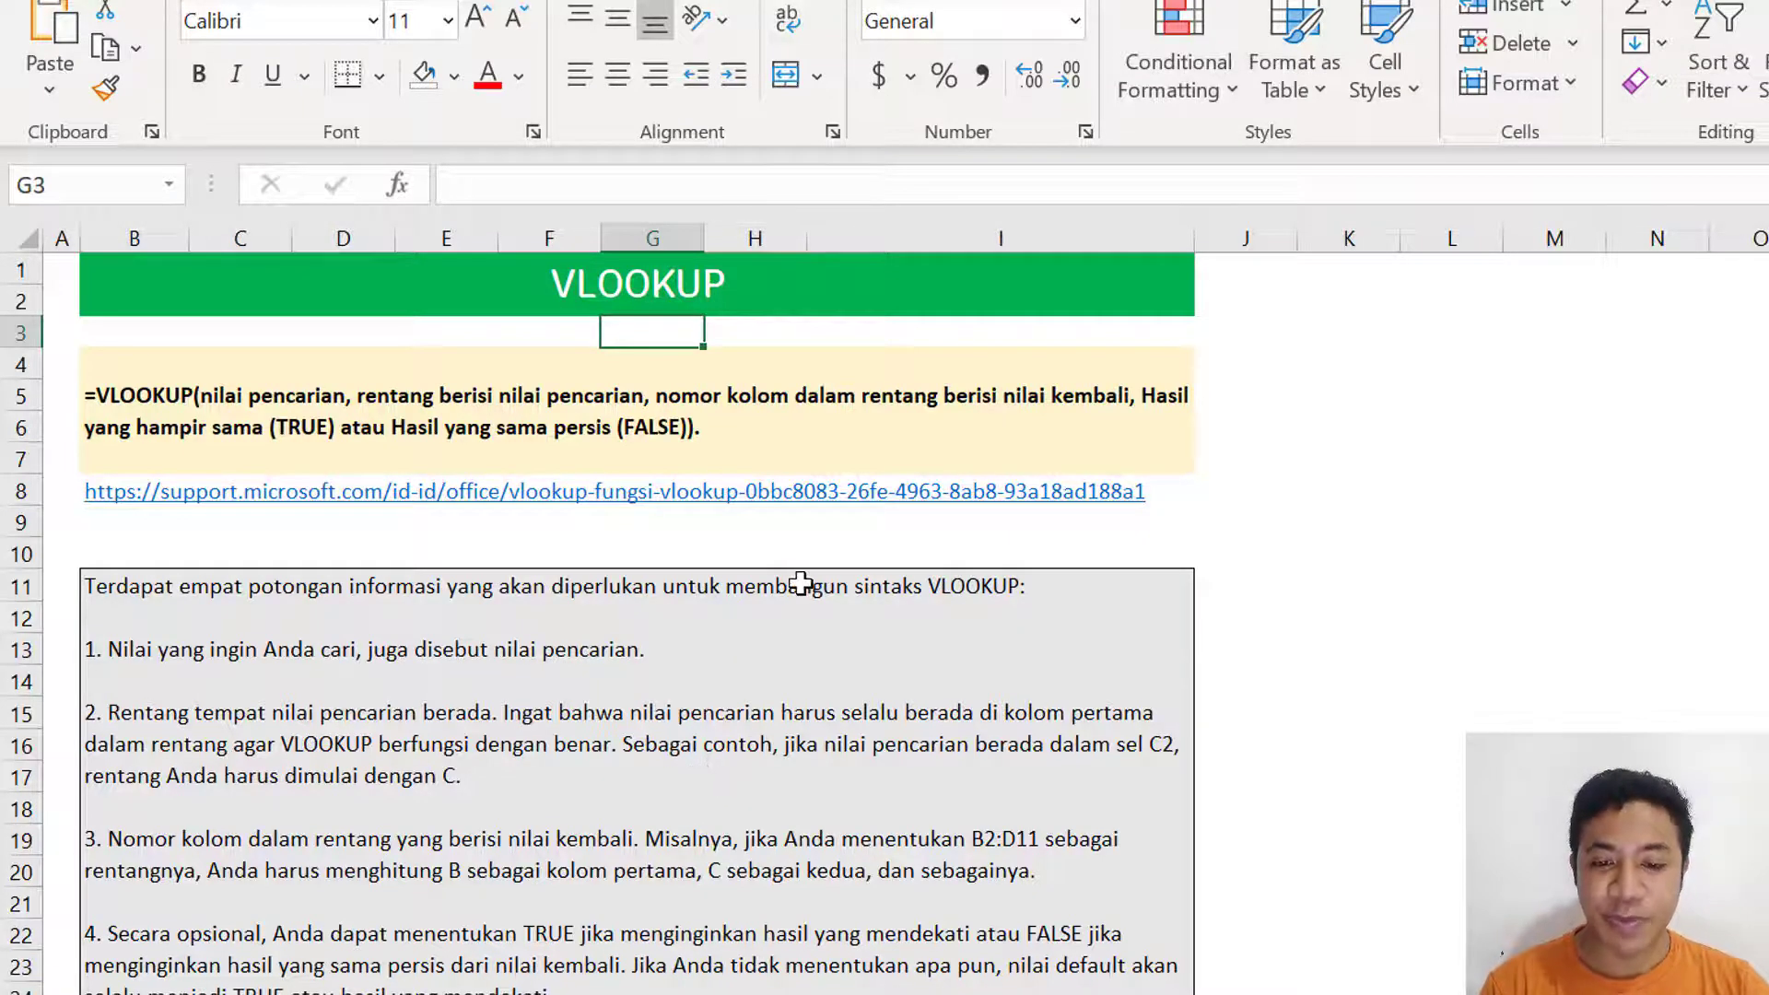
scroll(800, 584, down, 2)
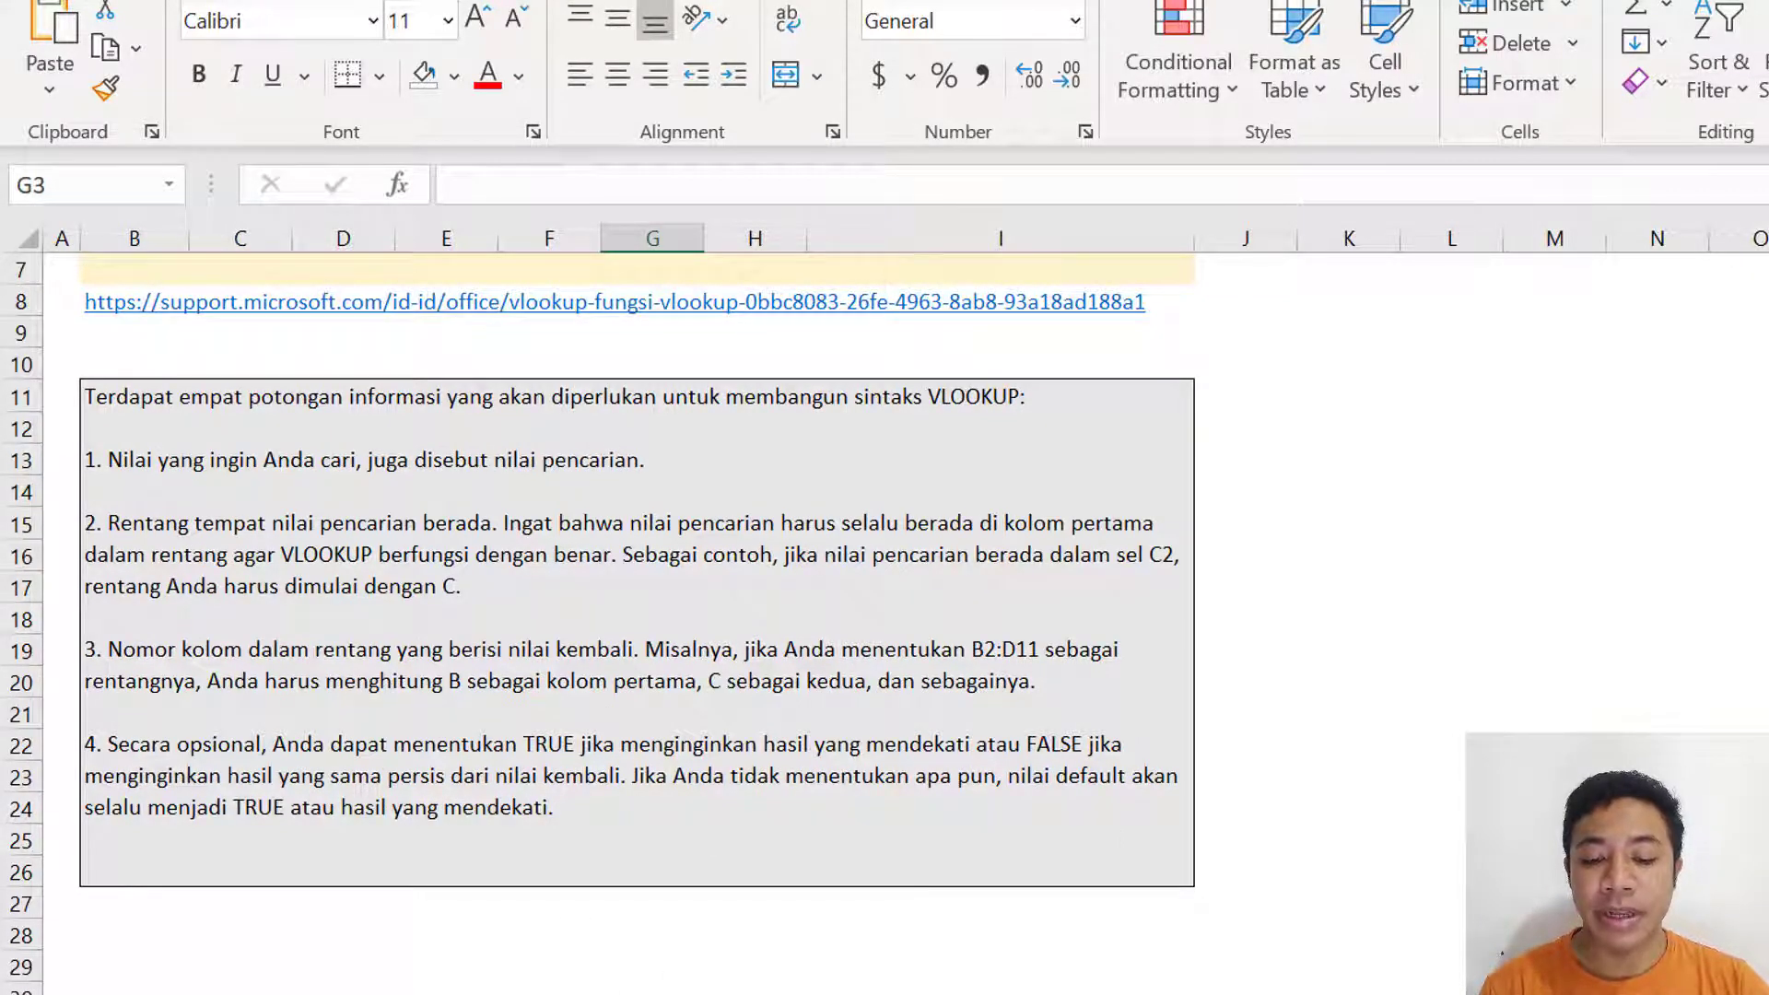
Step: Show the VLOOKUP sheet and look over the source sales table and the empty lookup tables beside it
key(ctrl+Page_Down)
scroll(1391, 671, up, 2)
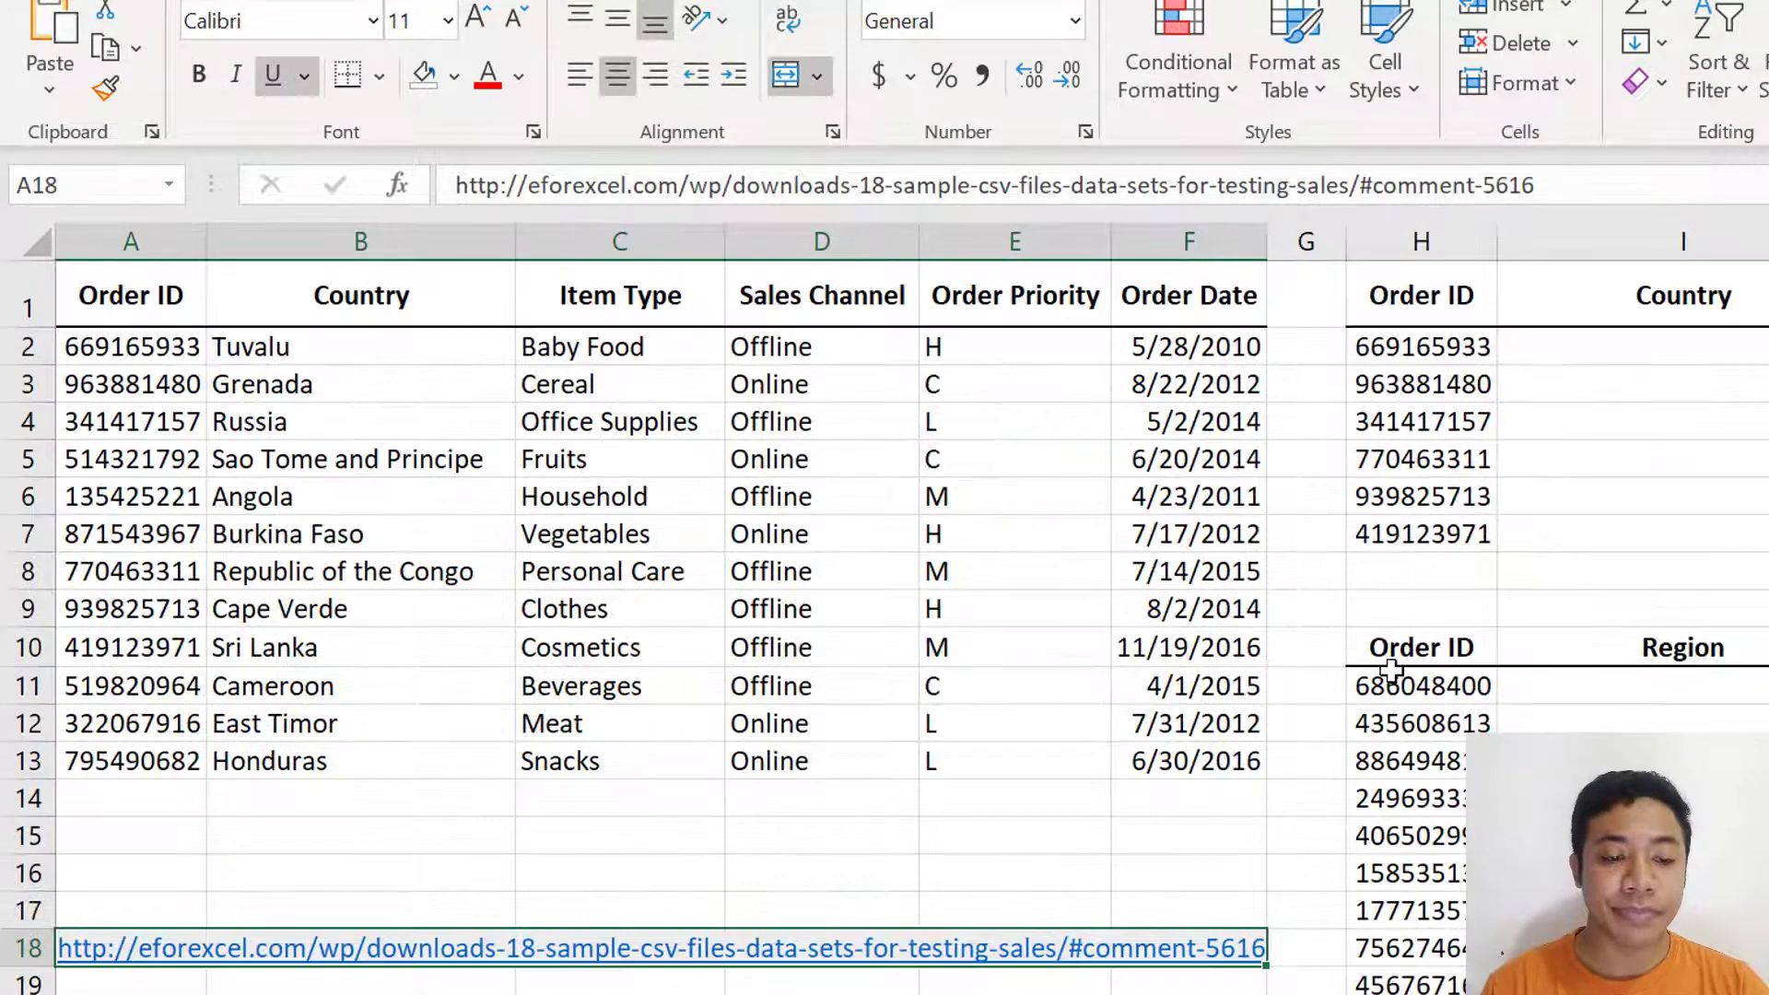
click(1674, 500)
scroll(1157, 572, down, 2)
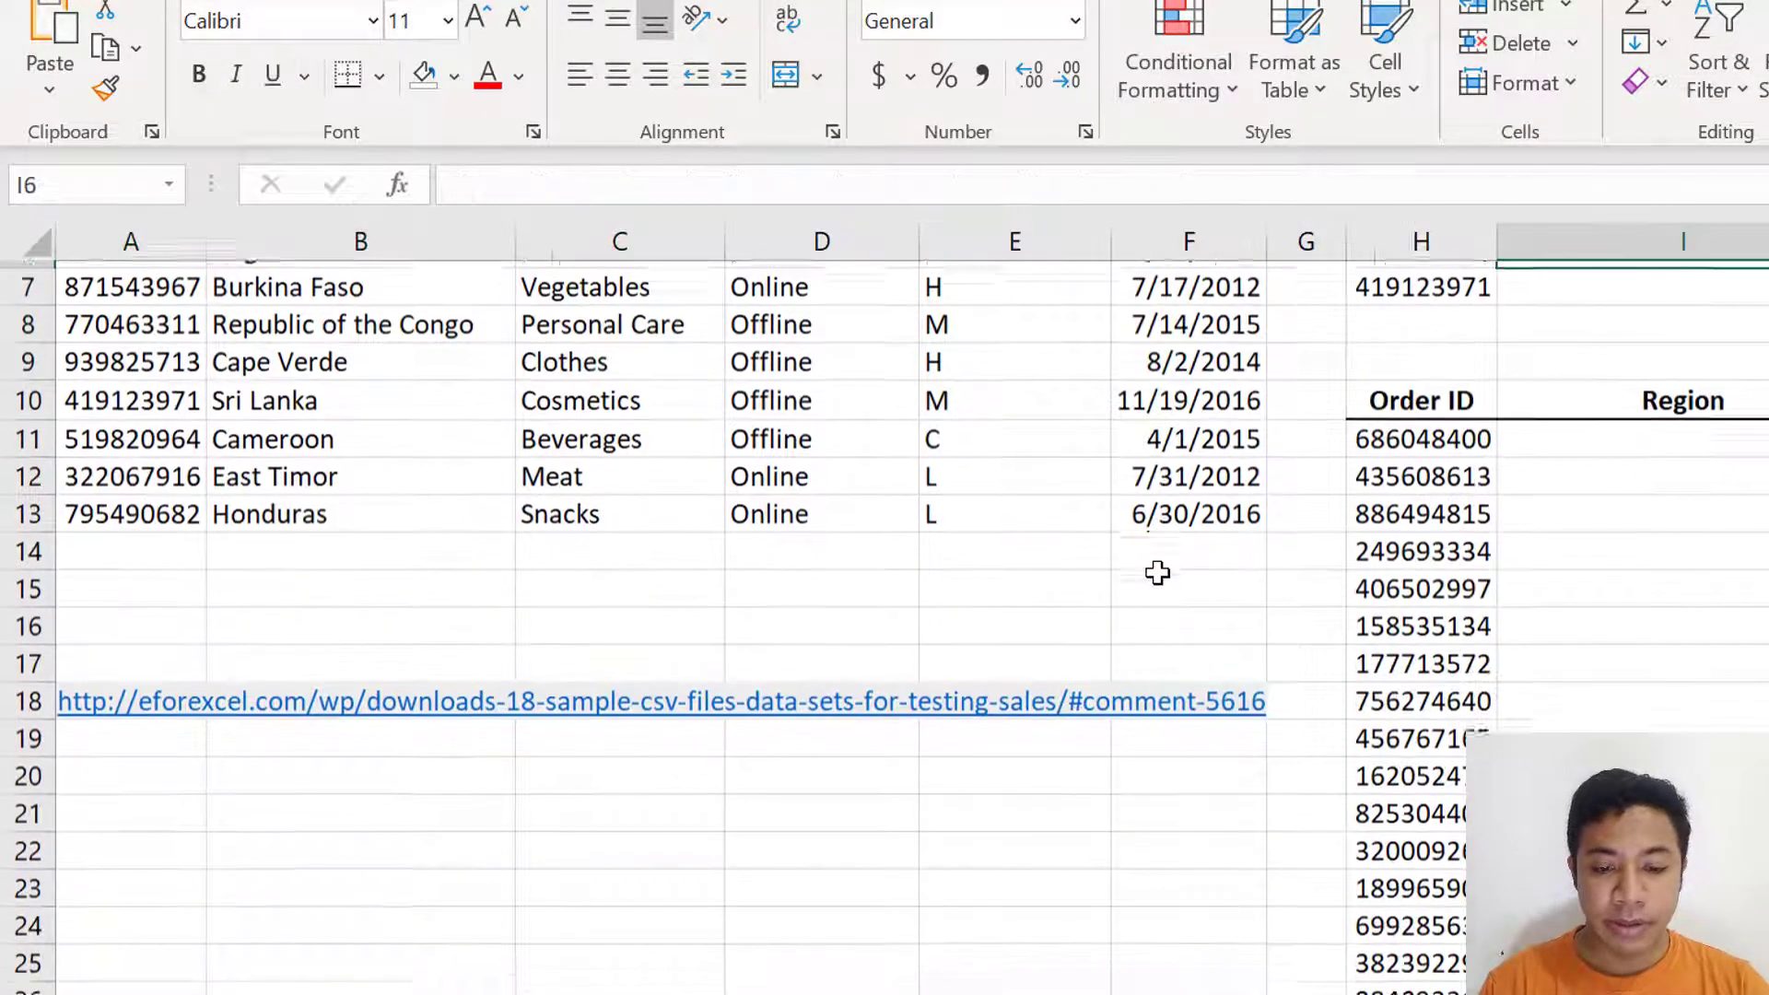
scroll(1158, 572, up, 2)
mouse_move(1450, 994)
mouse_down()
mouse_move(1511, 994)
mouse_move(1450, 994)
mouse_up()
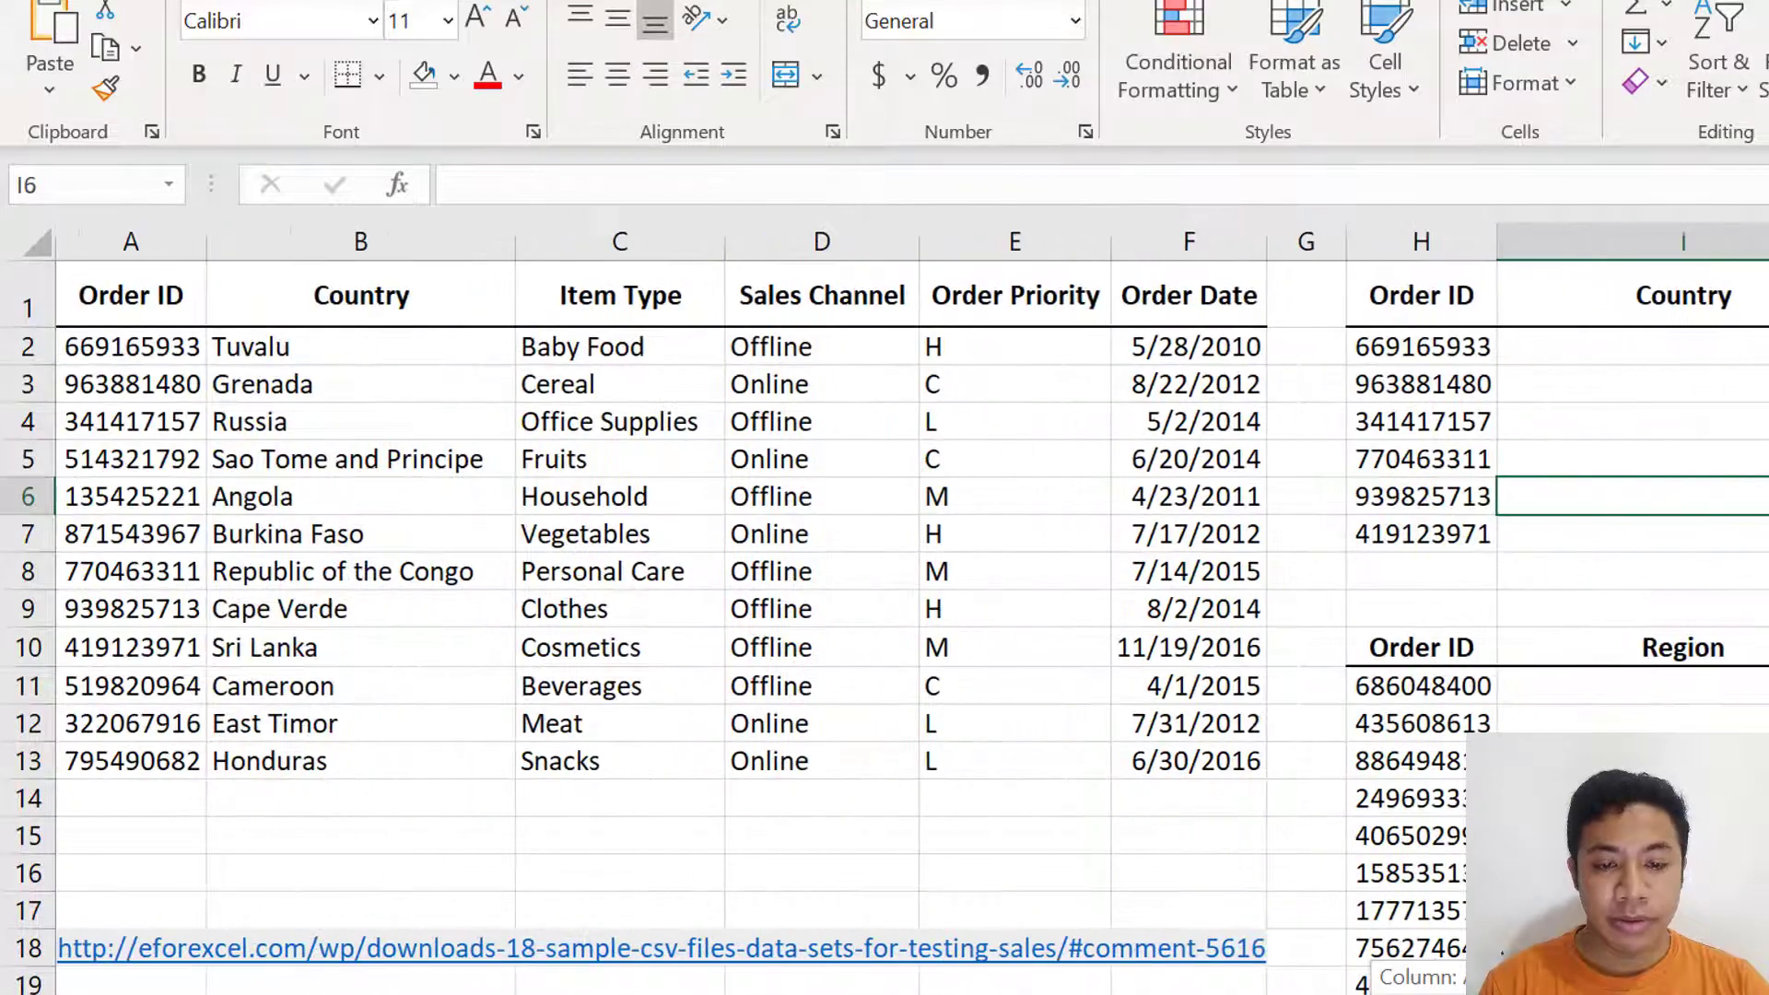
double_click(1633, 289)
click(1740, 492)
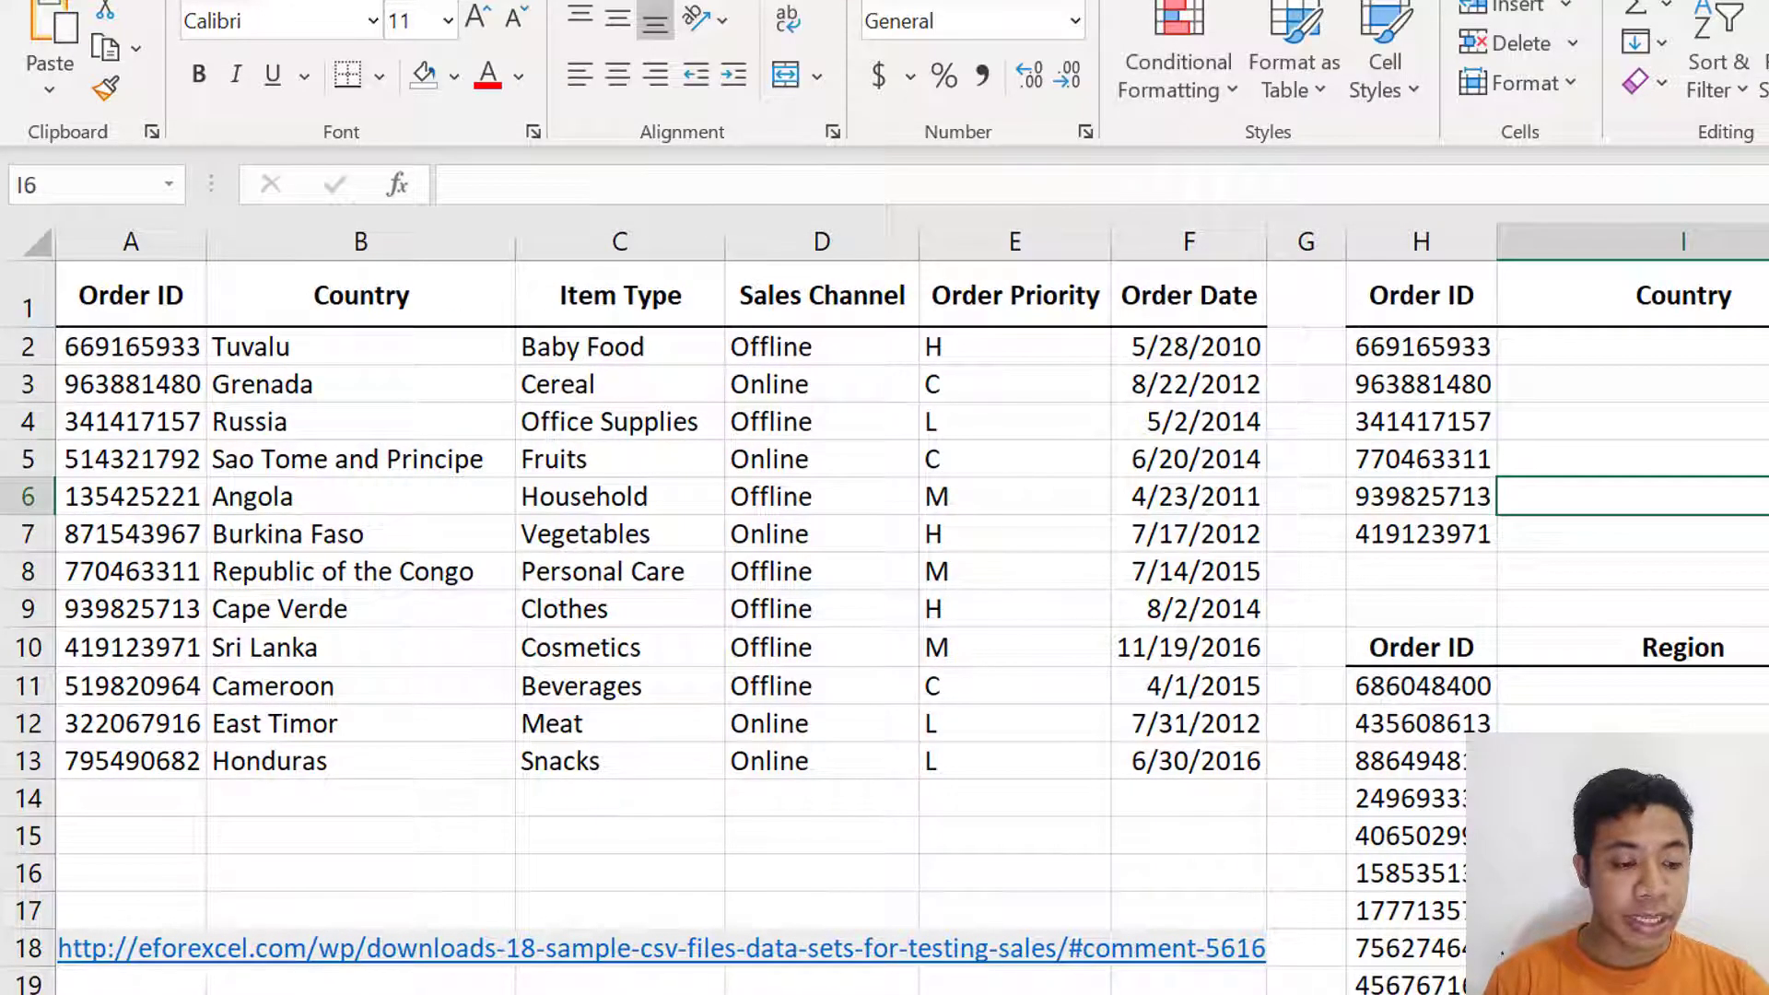
scroll(885, 609, up, 3)
scroll(884, 608, up, 2)
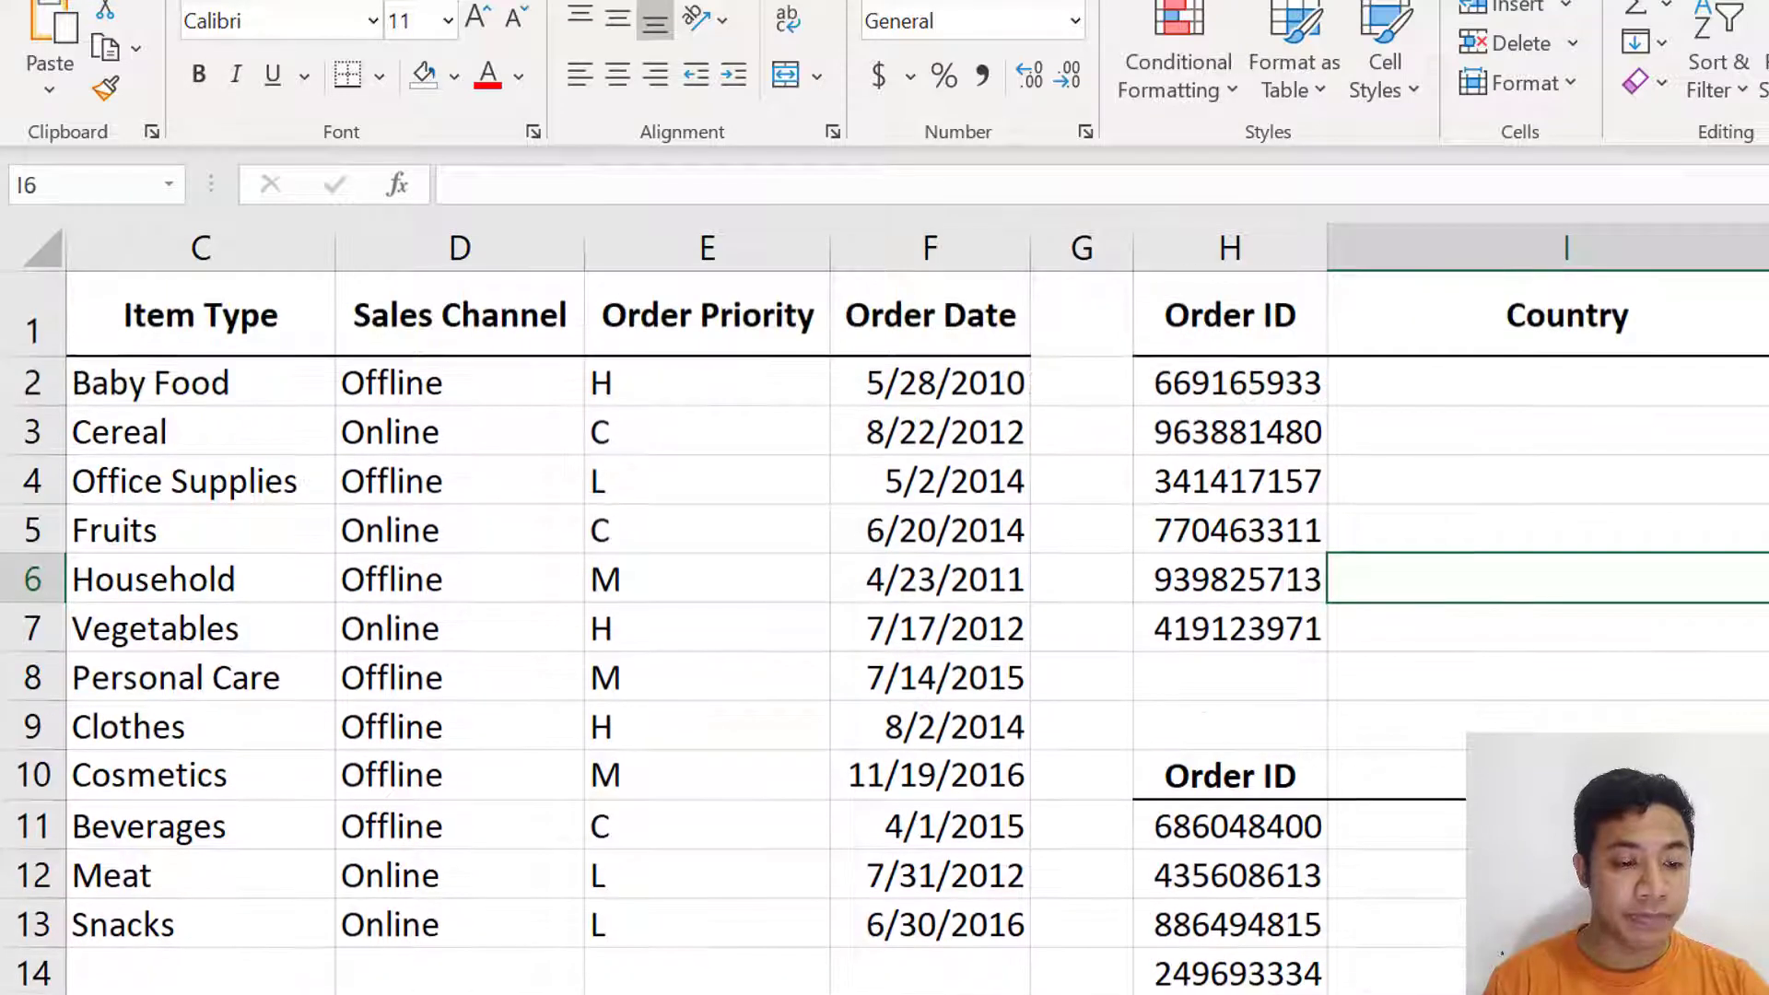
scroll(1284, 399, right, 2)
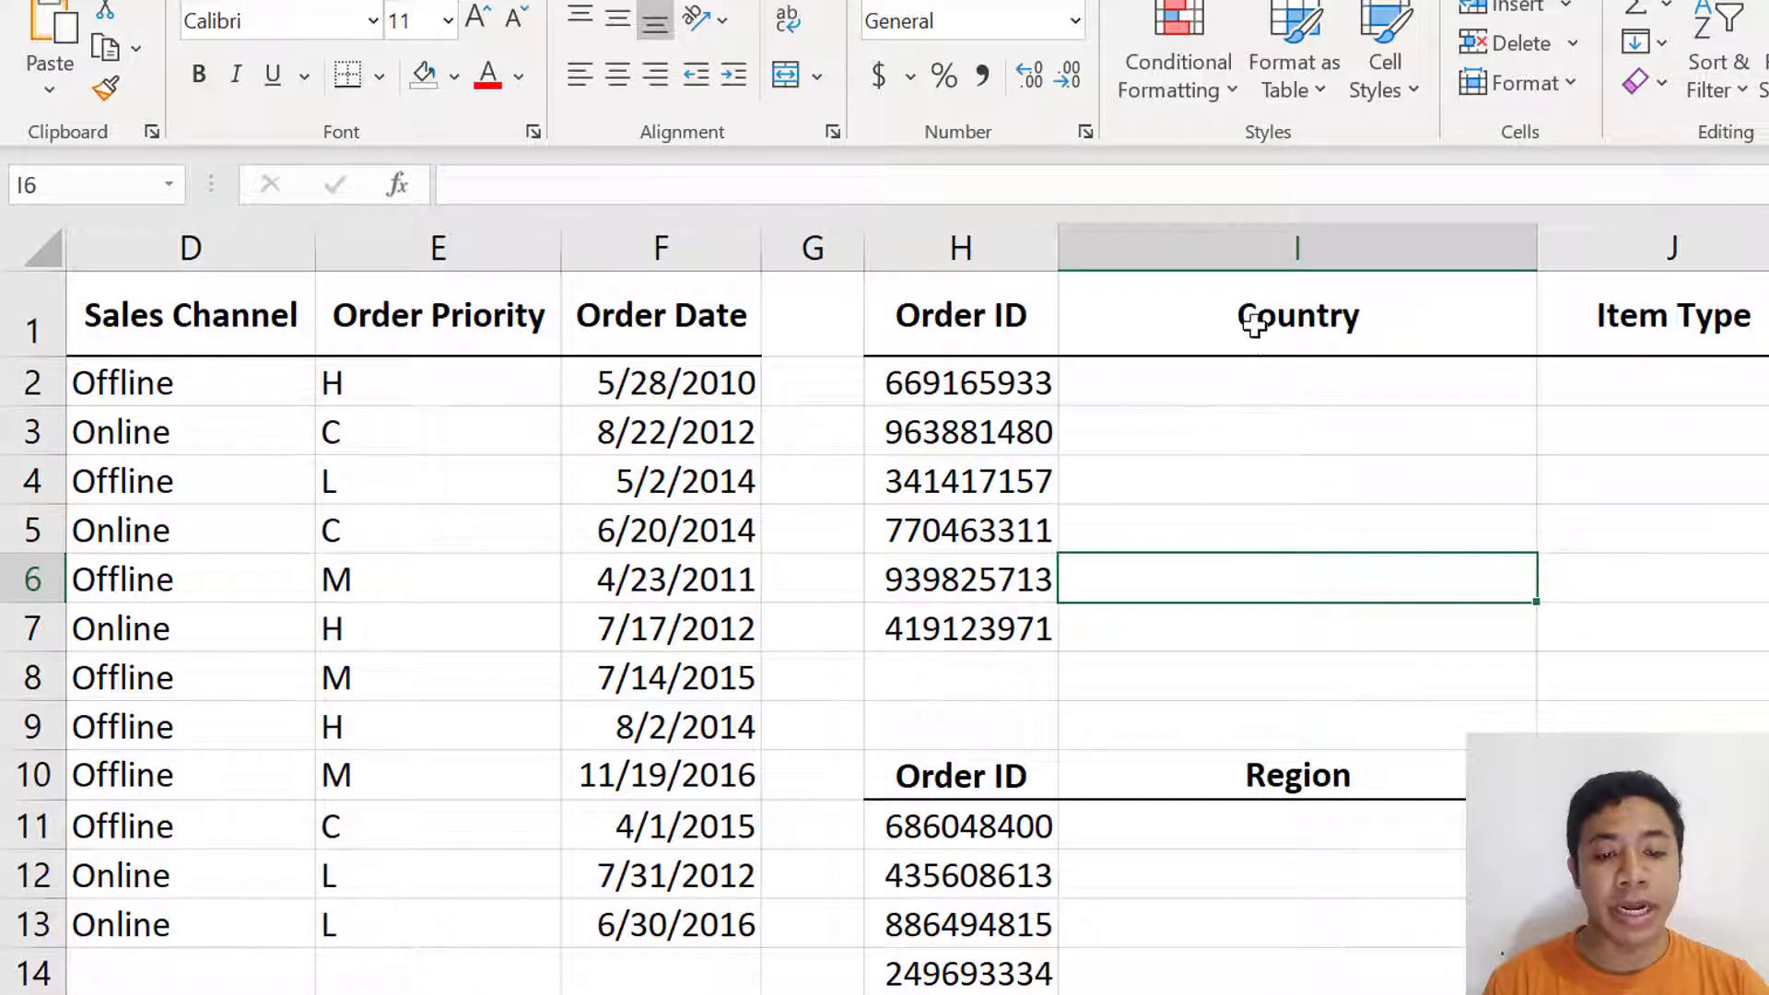
Step: Point out the lookup table's Country header in I1 and select the Item Type through Order Date headers in J1:M1
click(1261, 318)
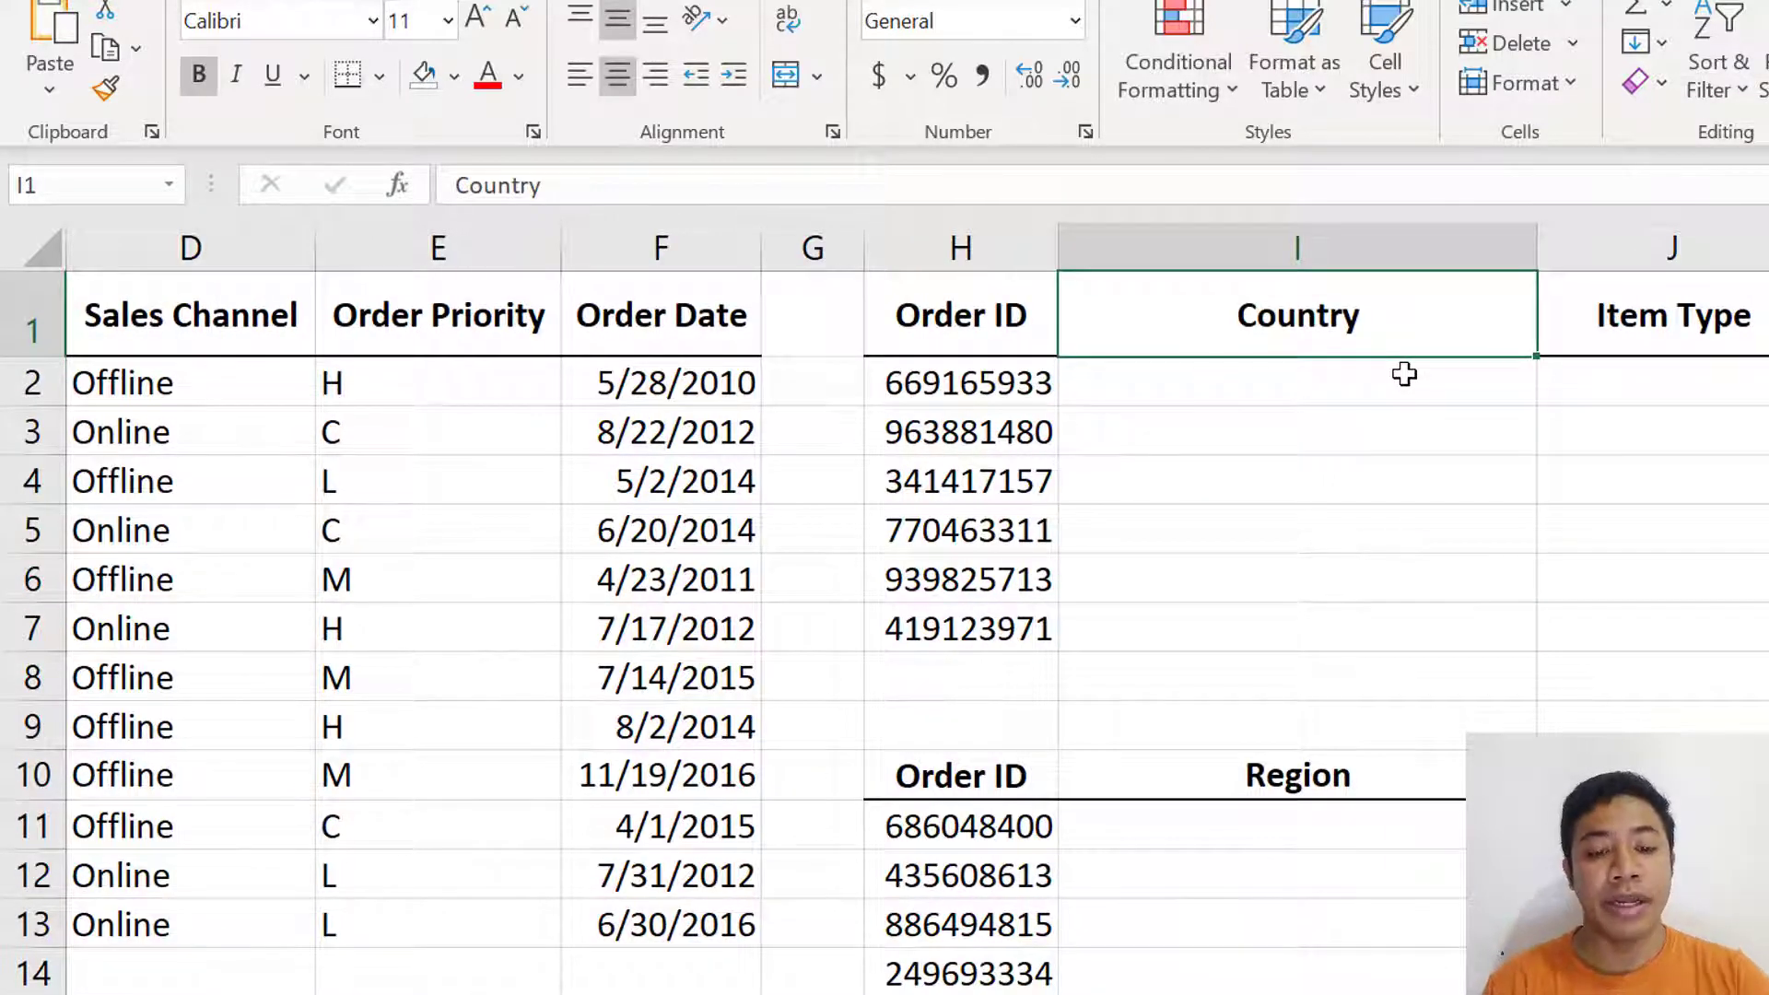
double_click(995, 382)
double_click(1297, 318)
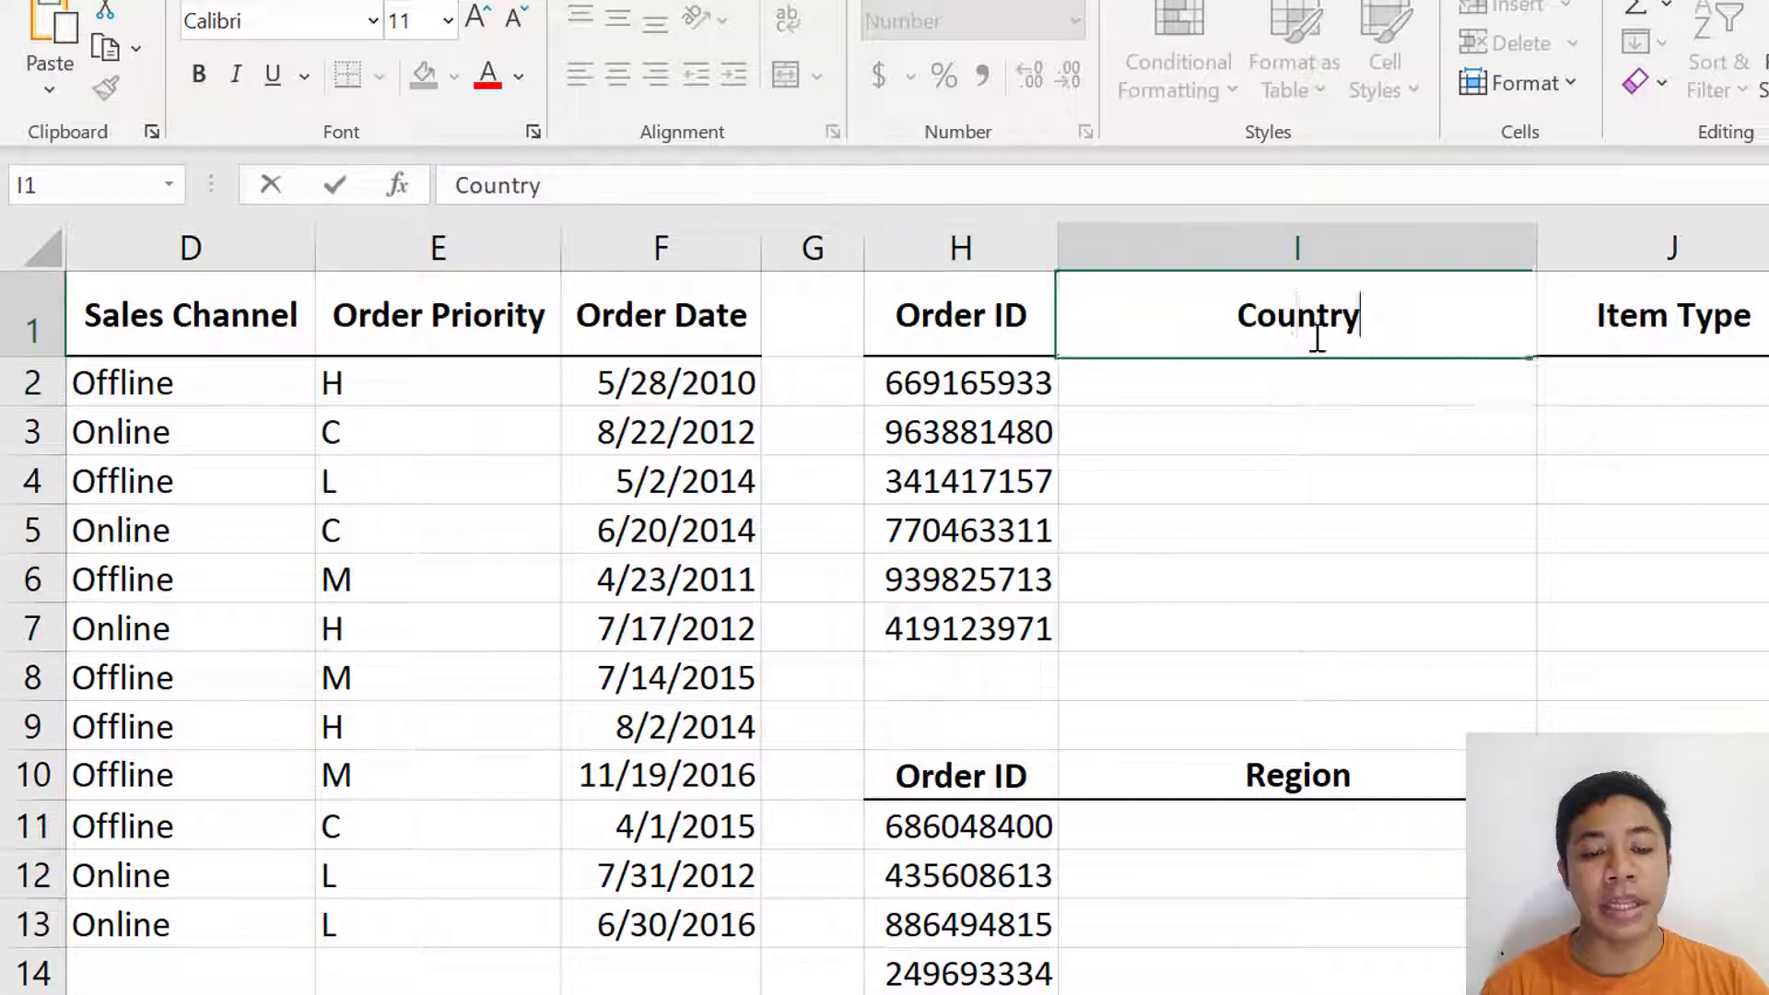
click(1577, 325)
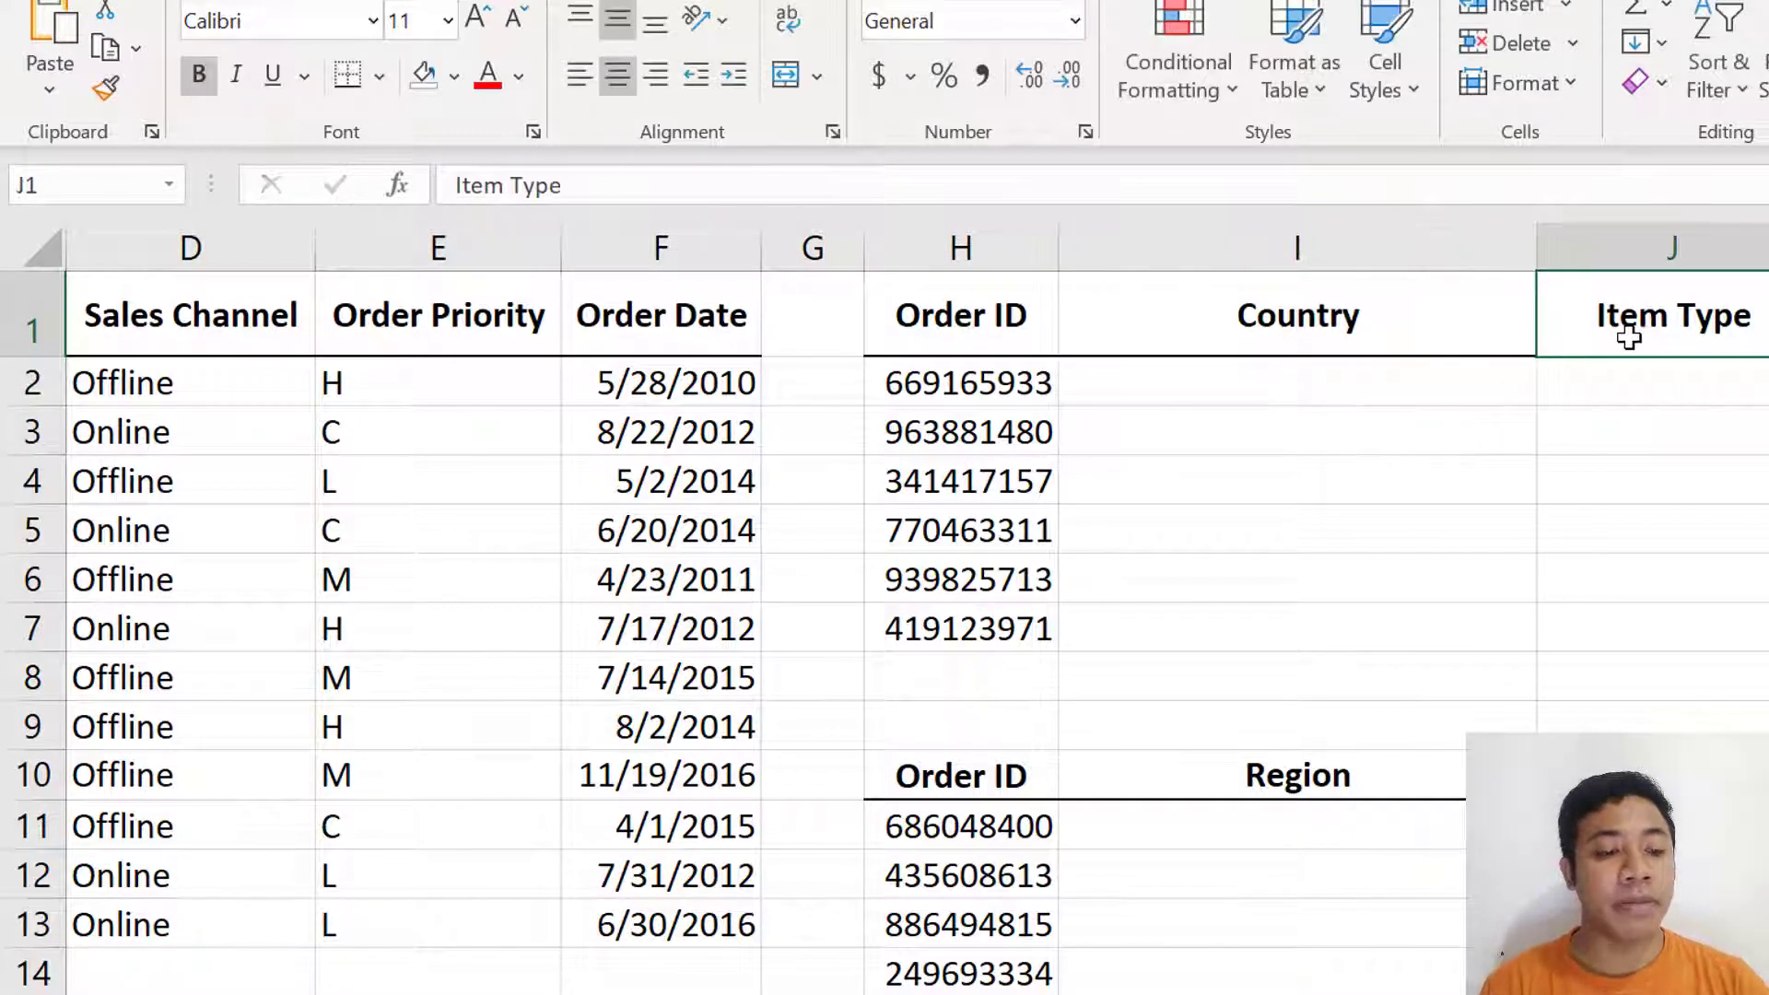
key(shift+Right)
key(shift+Right)
key(shift+Right)
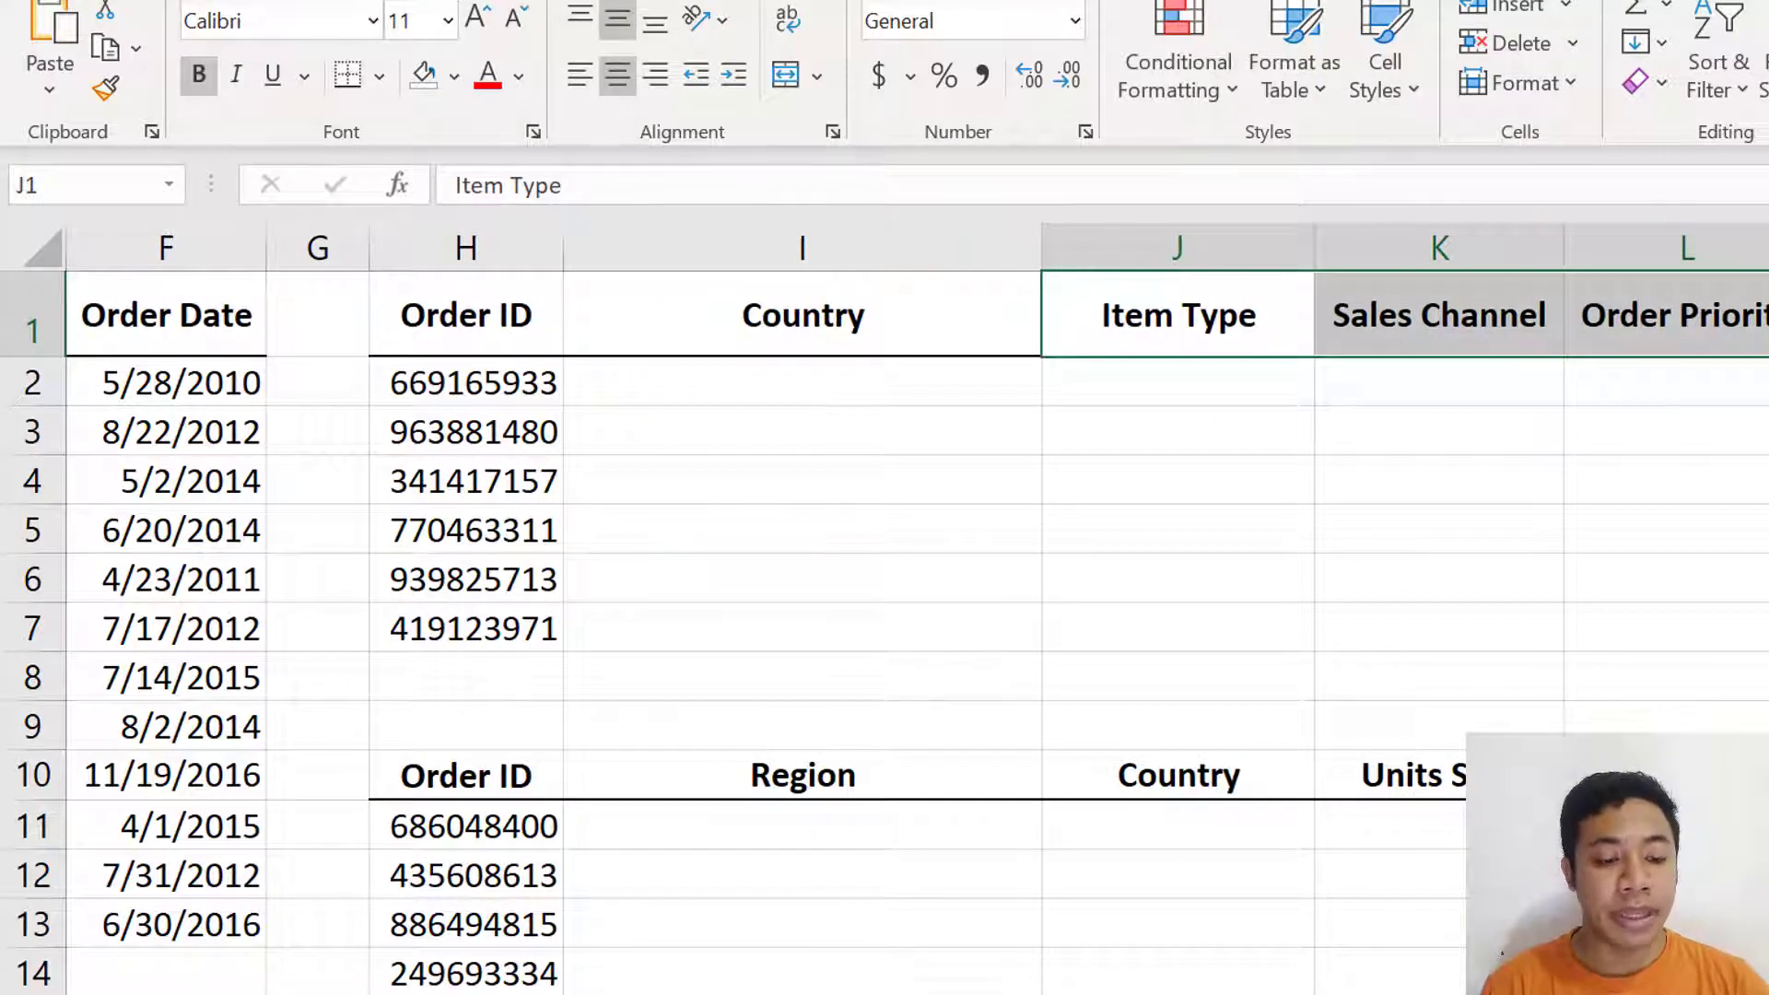
Step: Compare the source table's columns with the first Order ID in H2 of the lookup table
scroll(912, 608, left, 10)
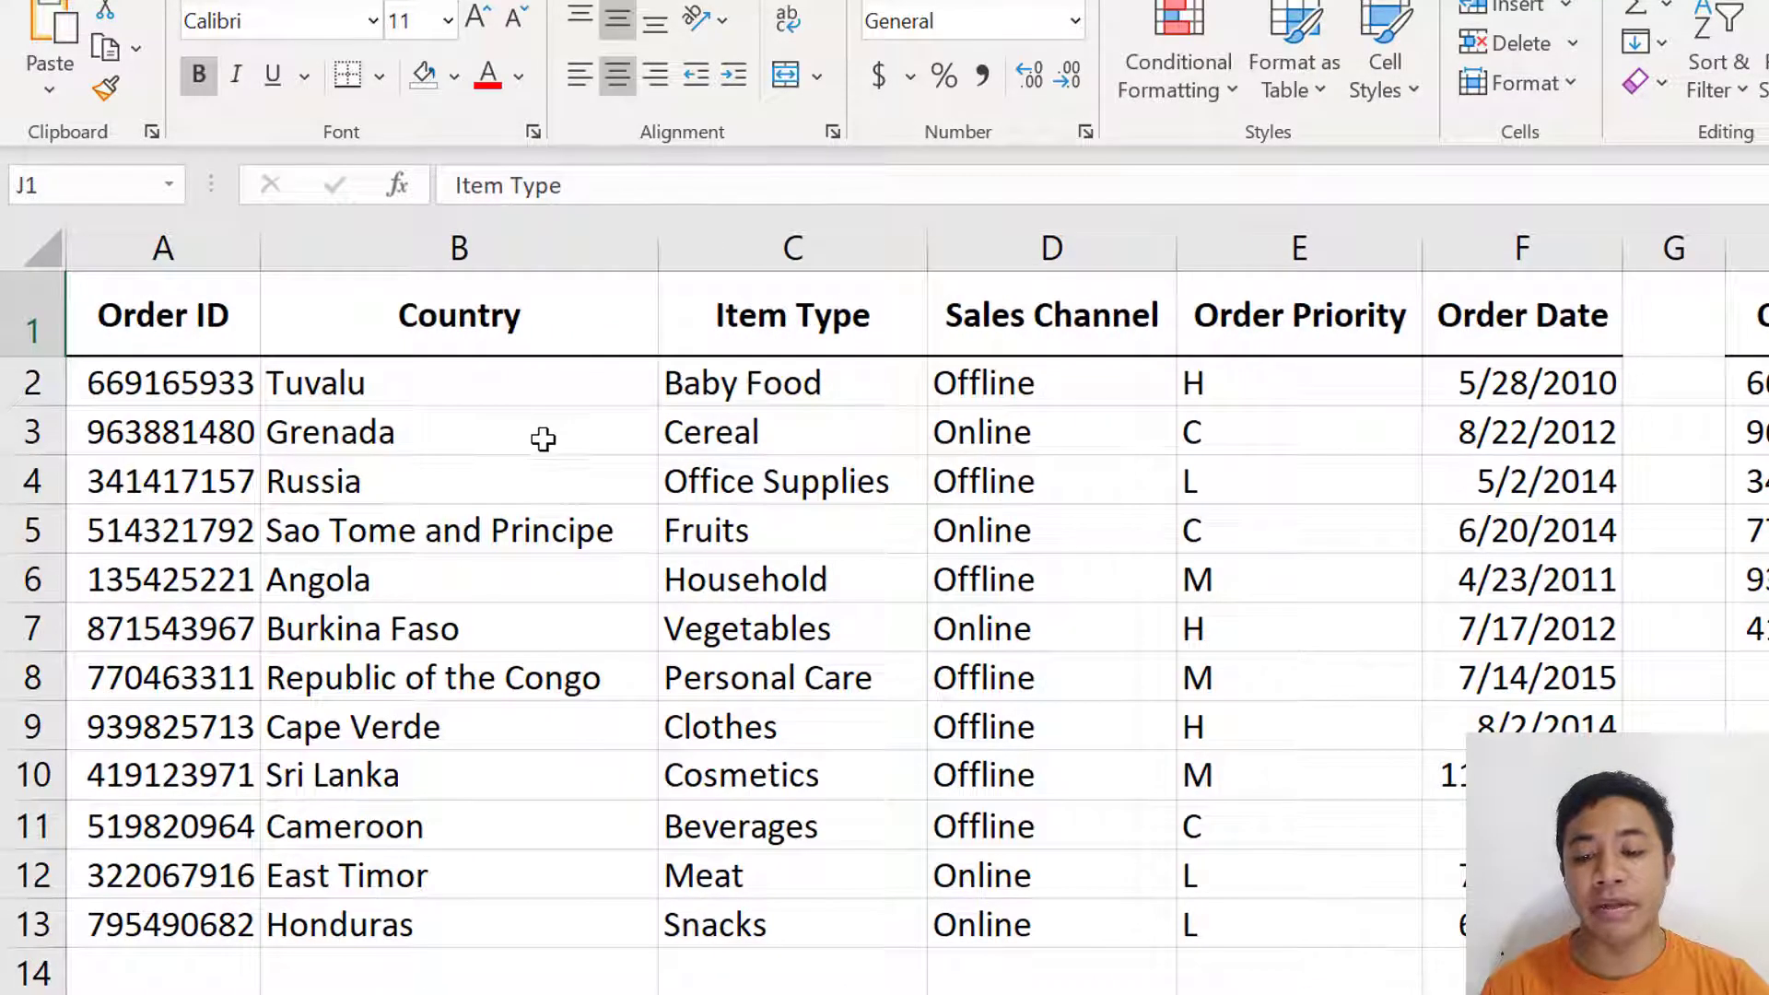
click(543, 440)
click(1751, 383)
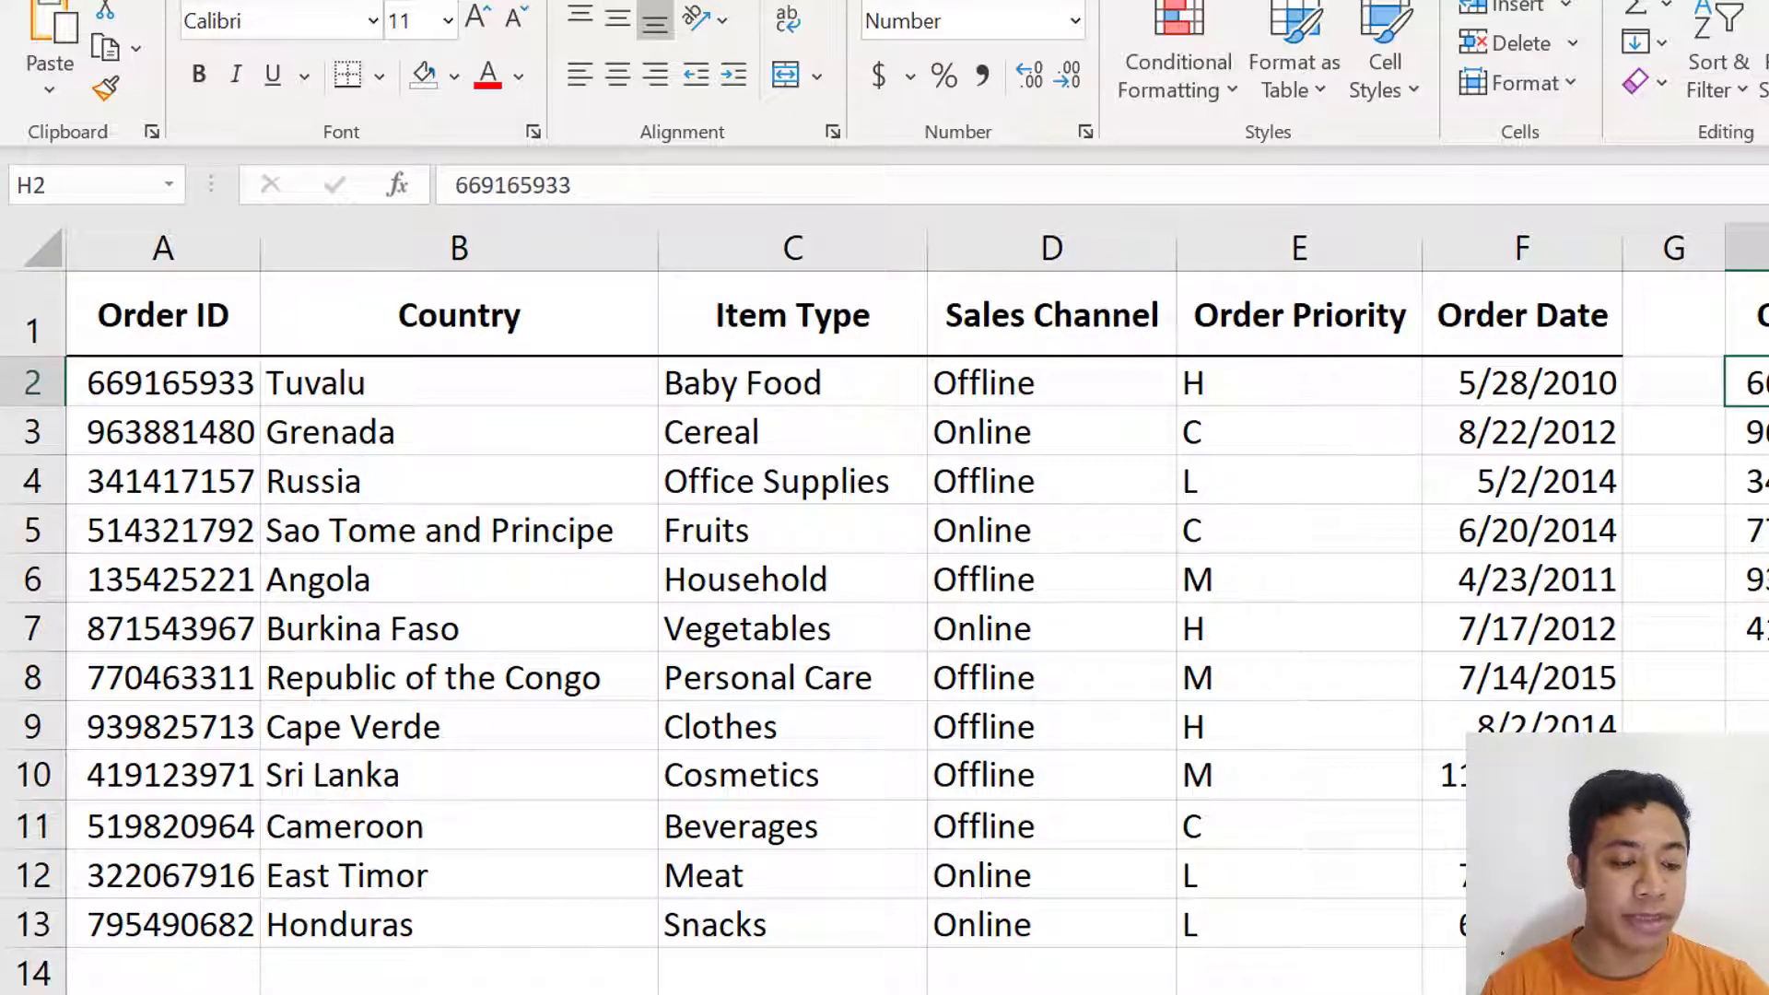
scroll(1702, 323, down, 2)
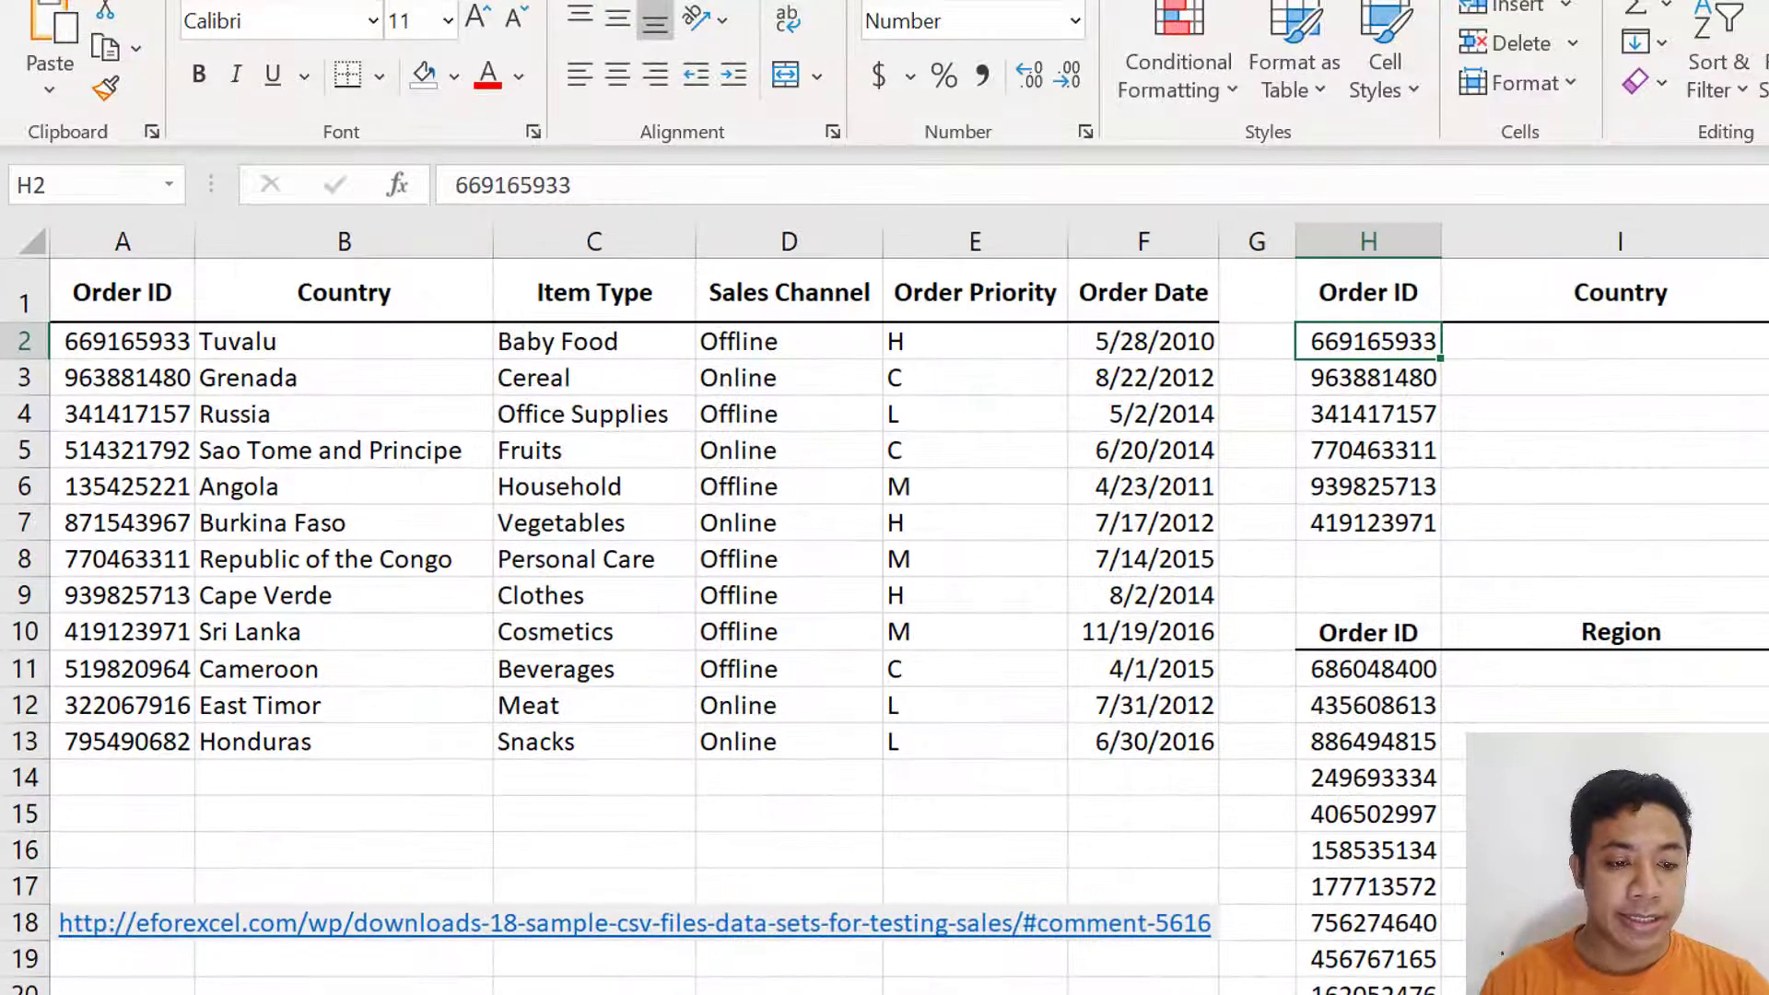
scroll(885, 608, up, 3)
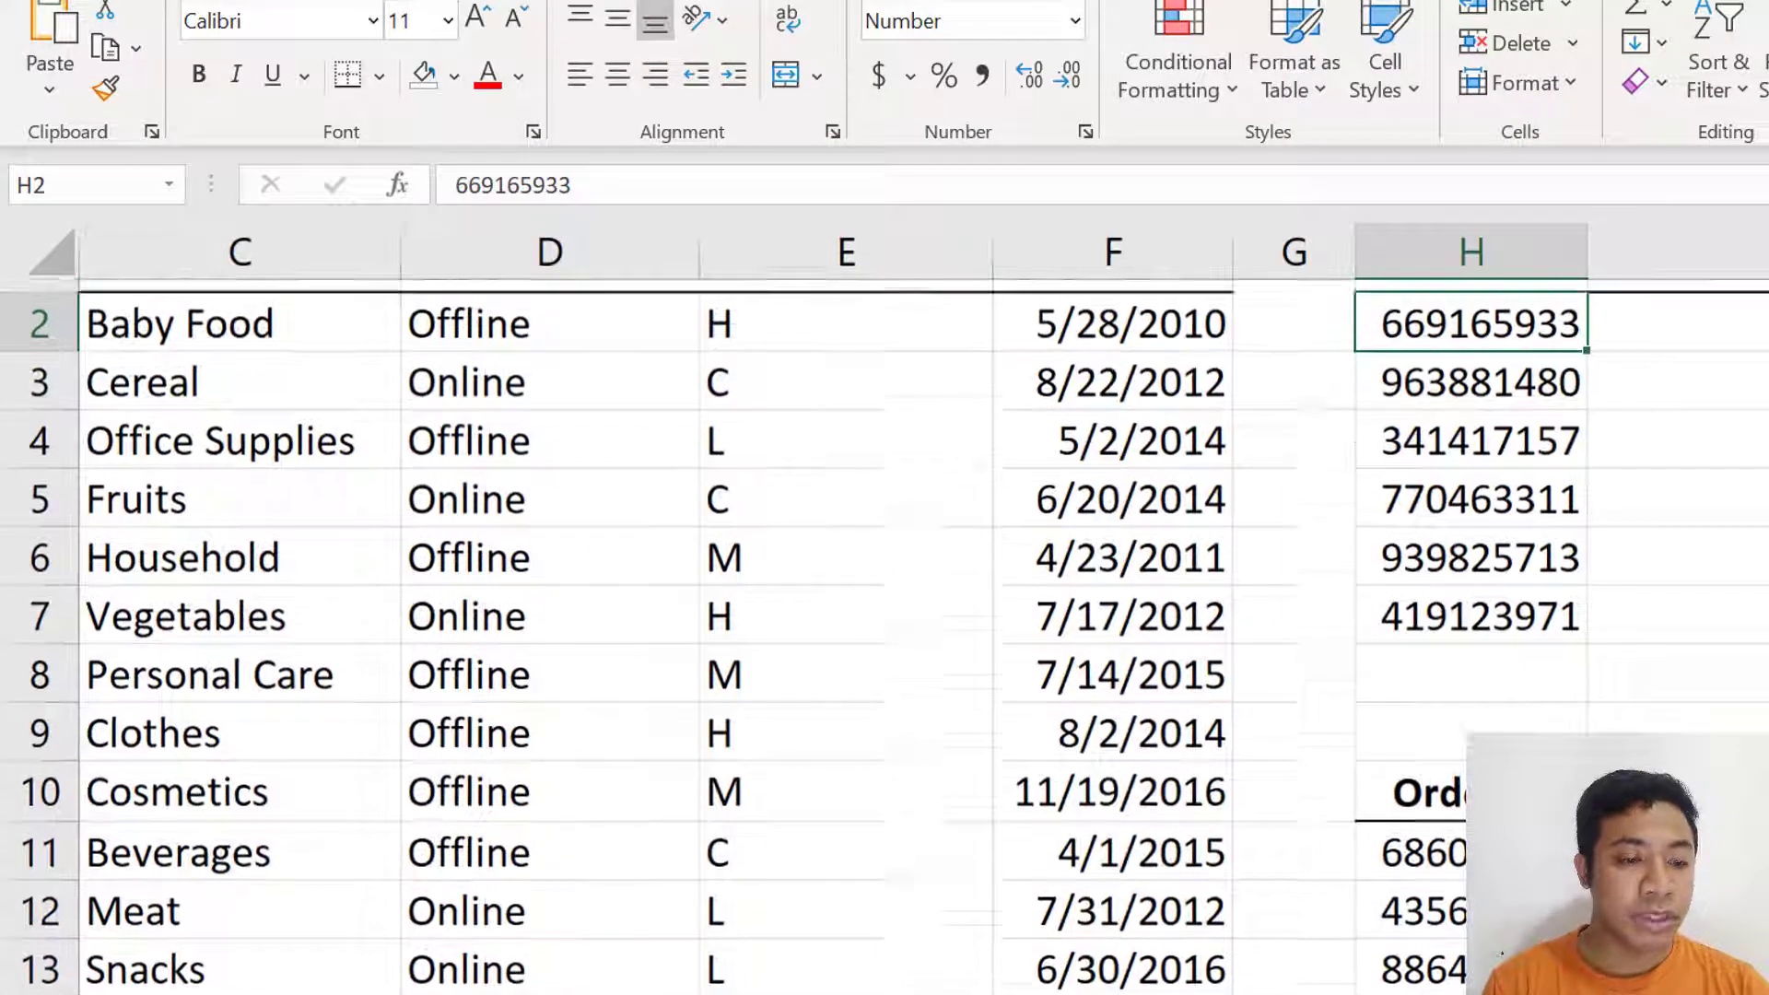
scroll(1287, 308, right, 2)
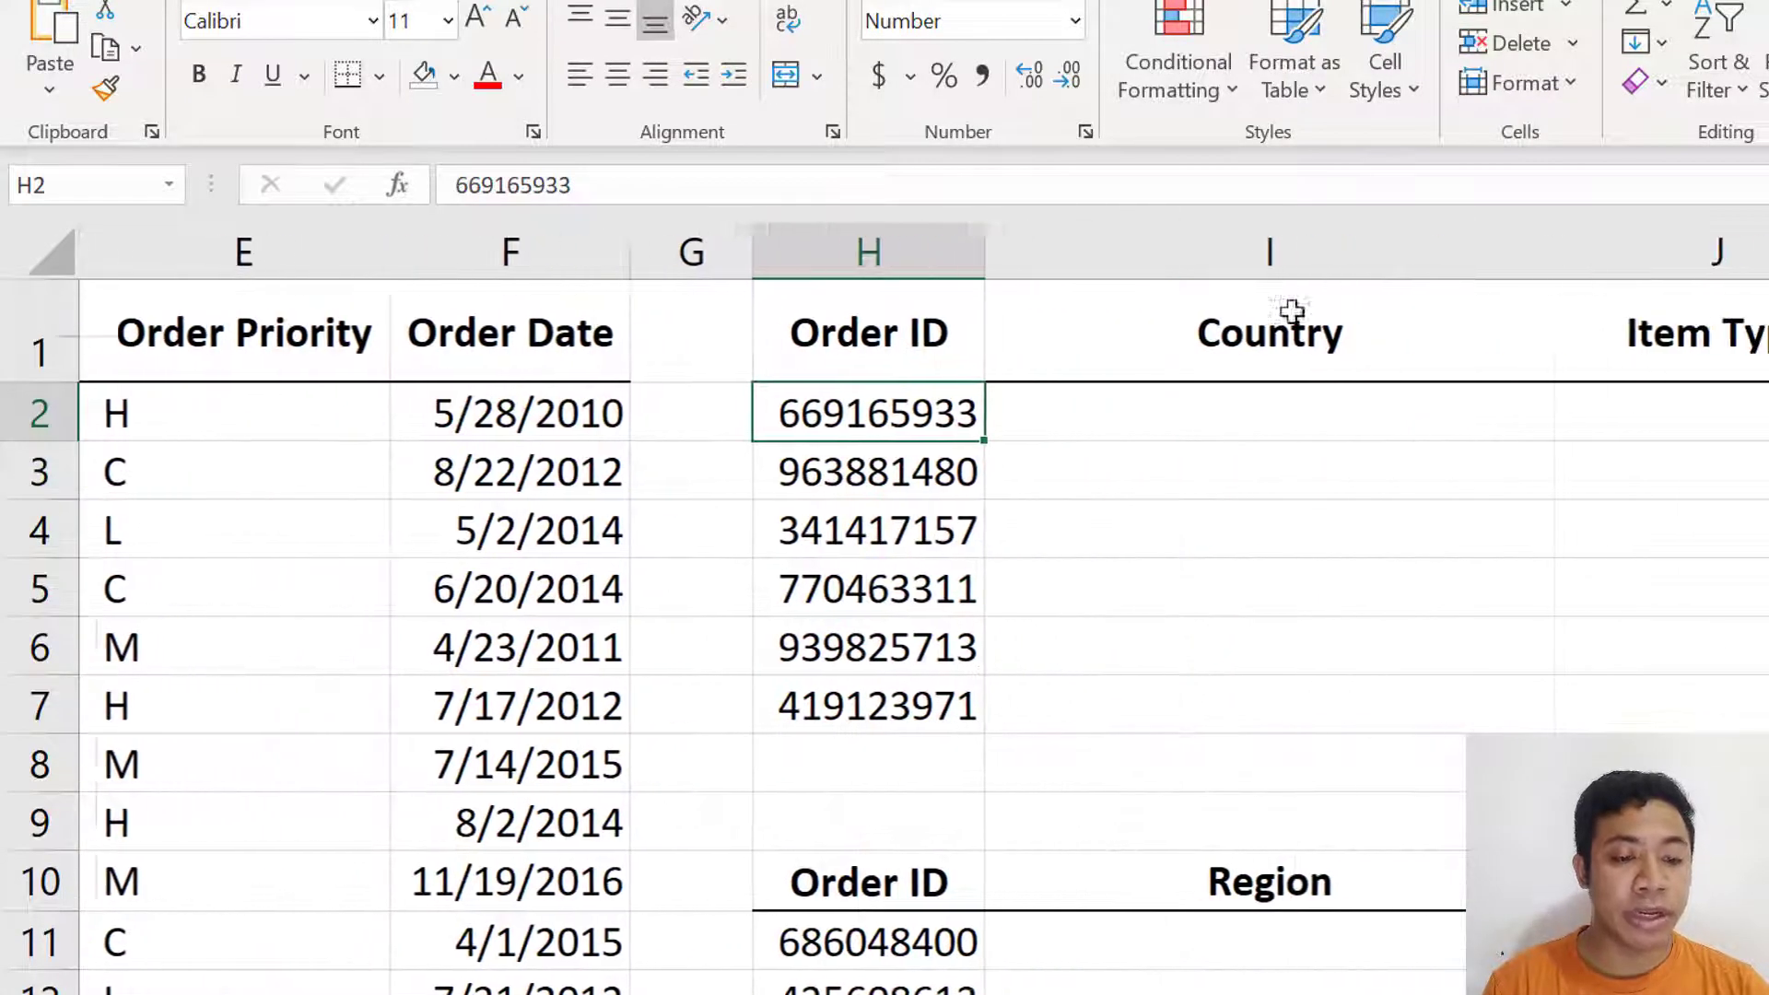
double_click(1224, 415)
click(1288, 512)
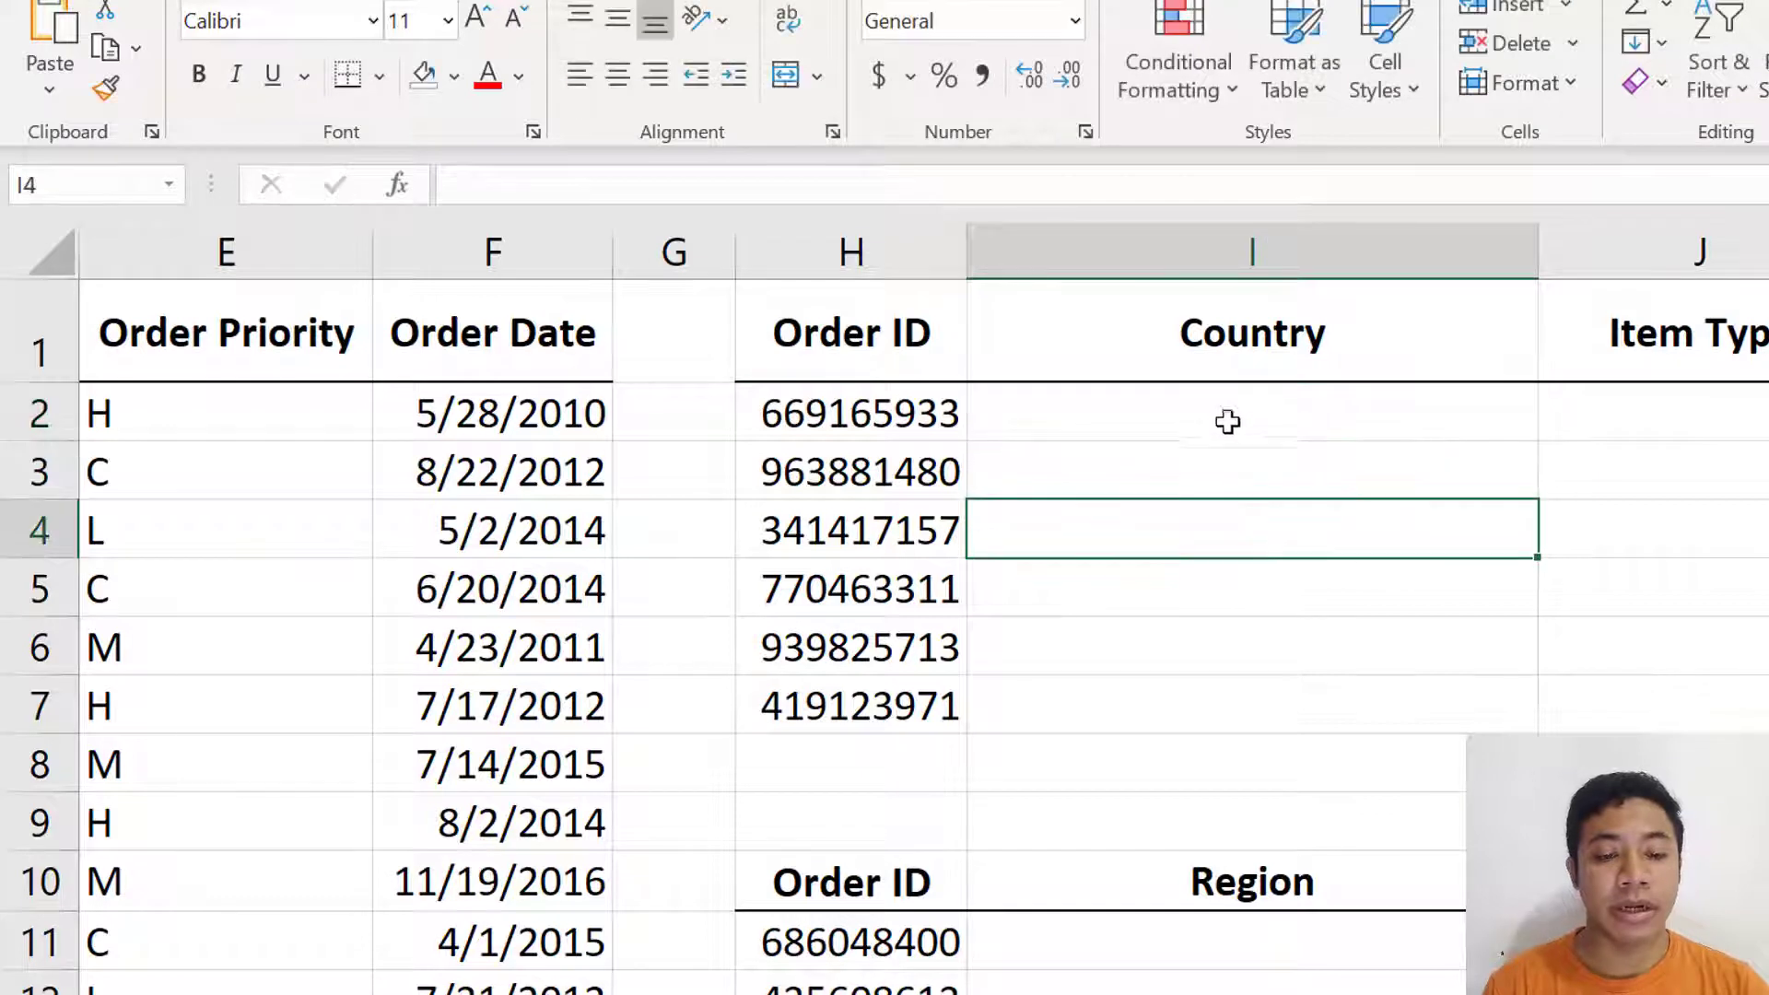
click(1225, 412)
double_click(1221, 411)
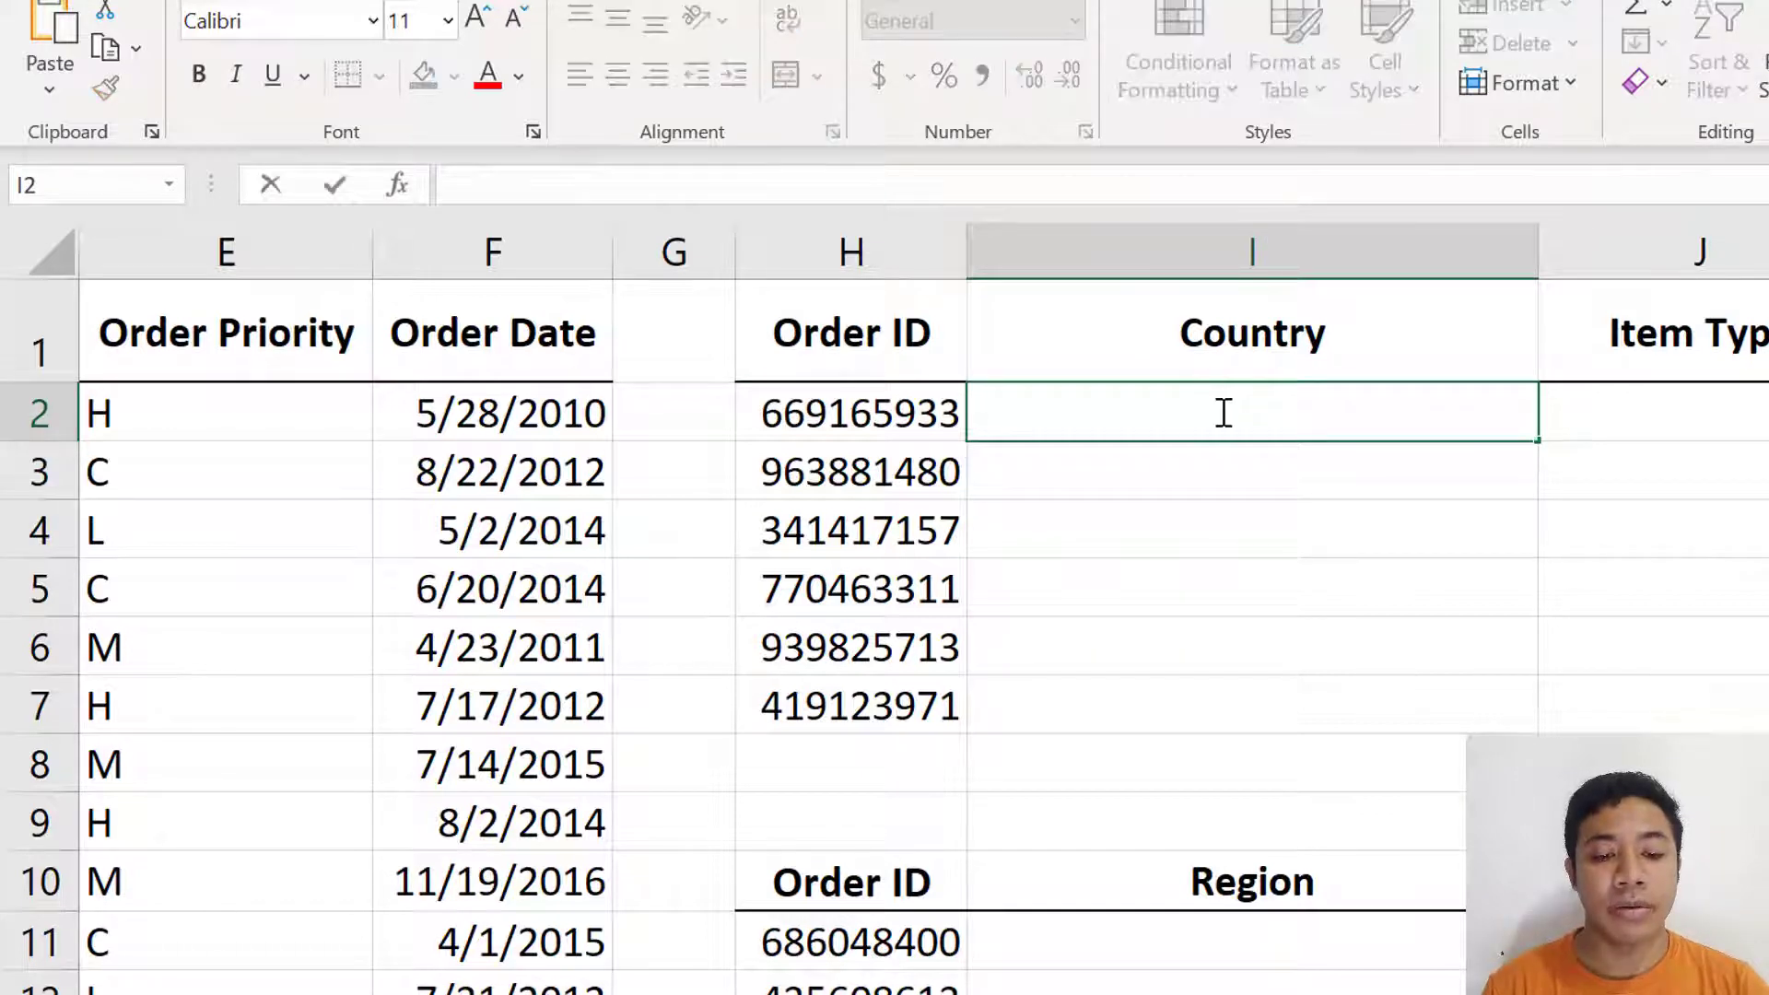
text(=)
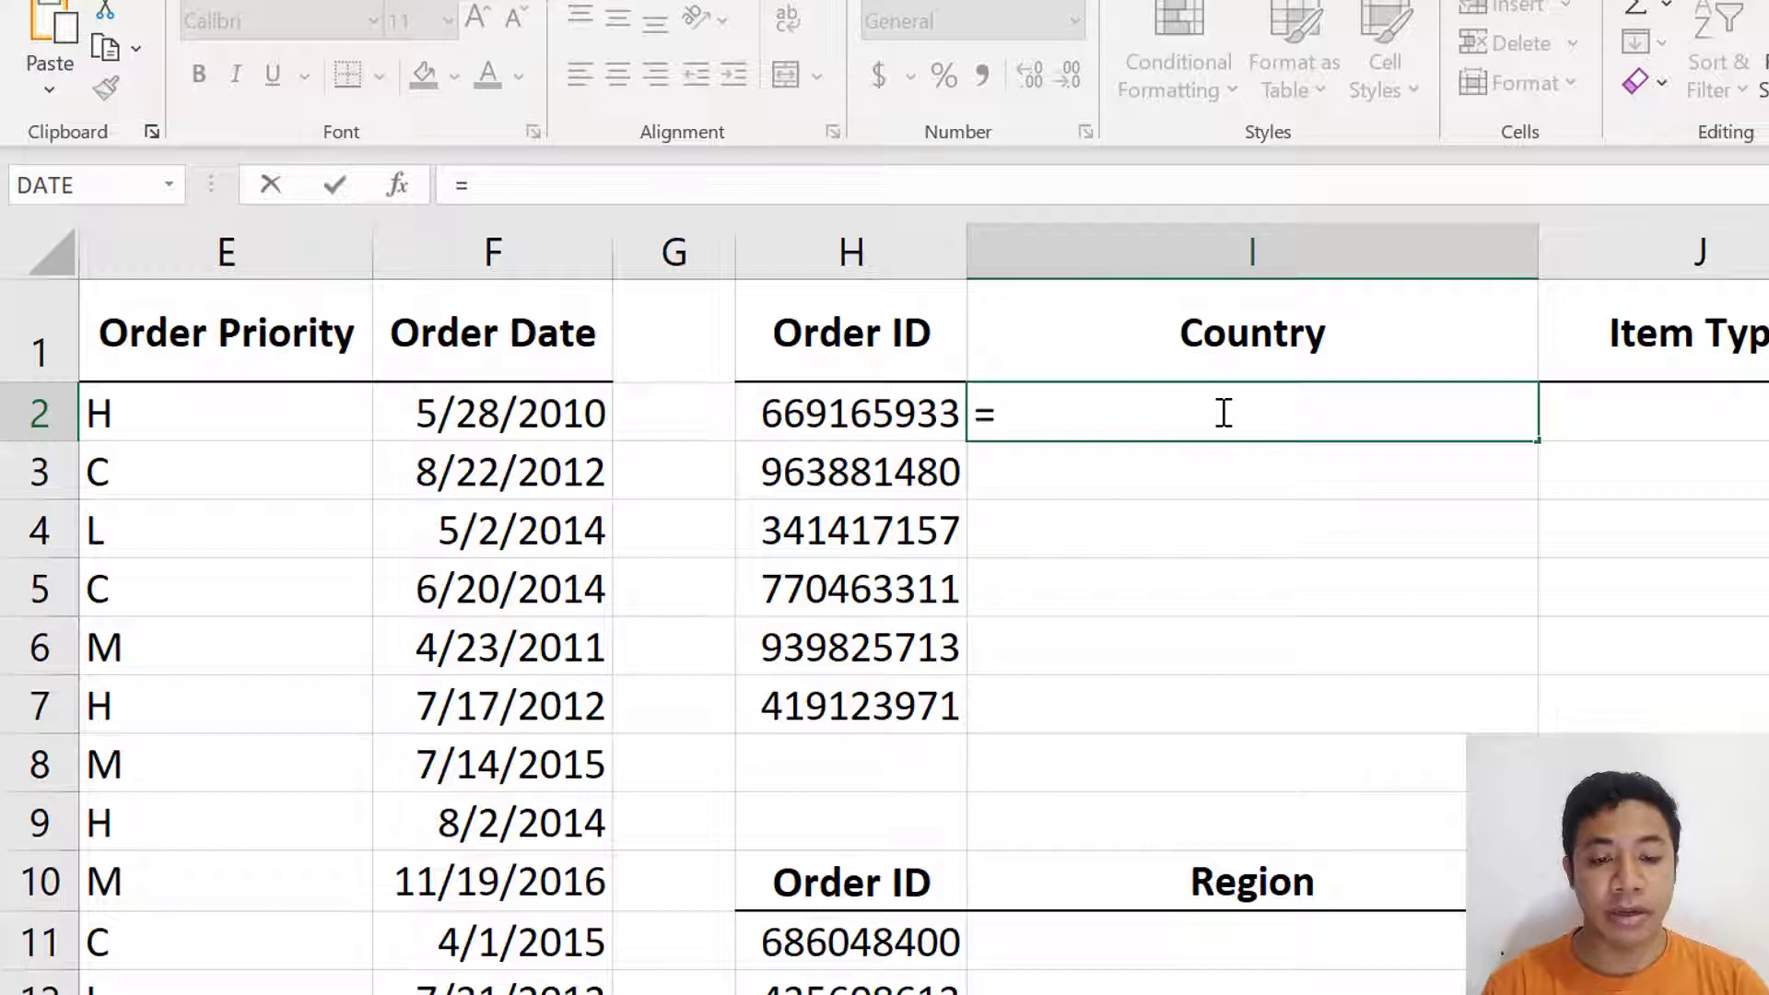
text(vlo)
key(Tab)
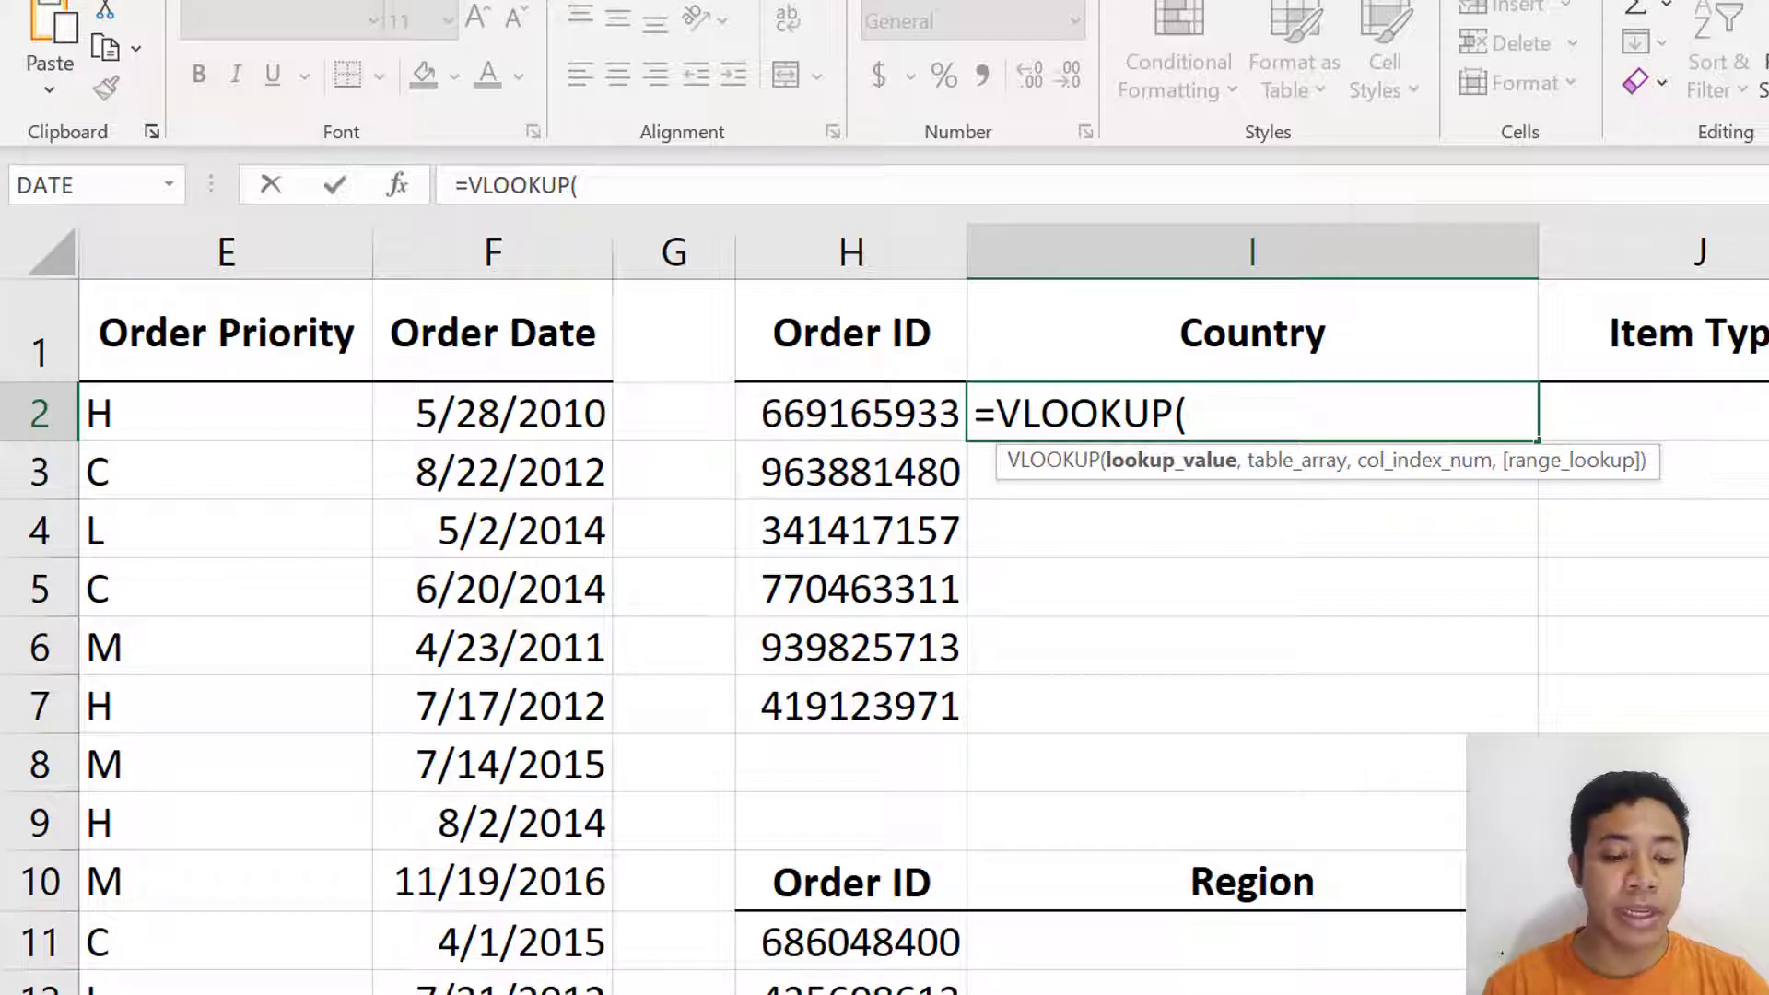
scroll(1449, 988, left, 5)
scroll(1449, 988, left, 2)
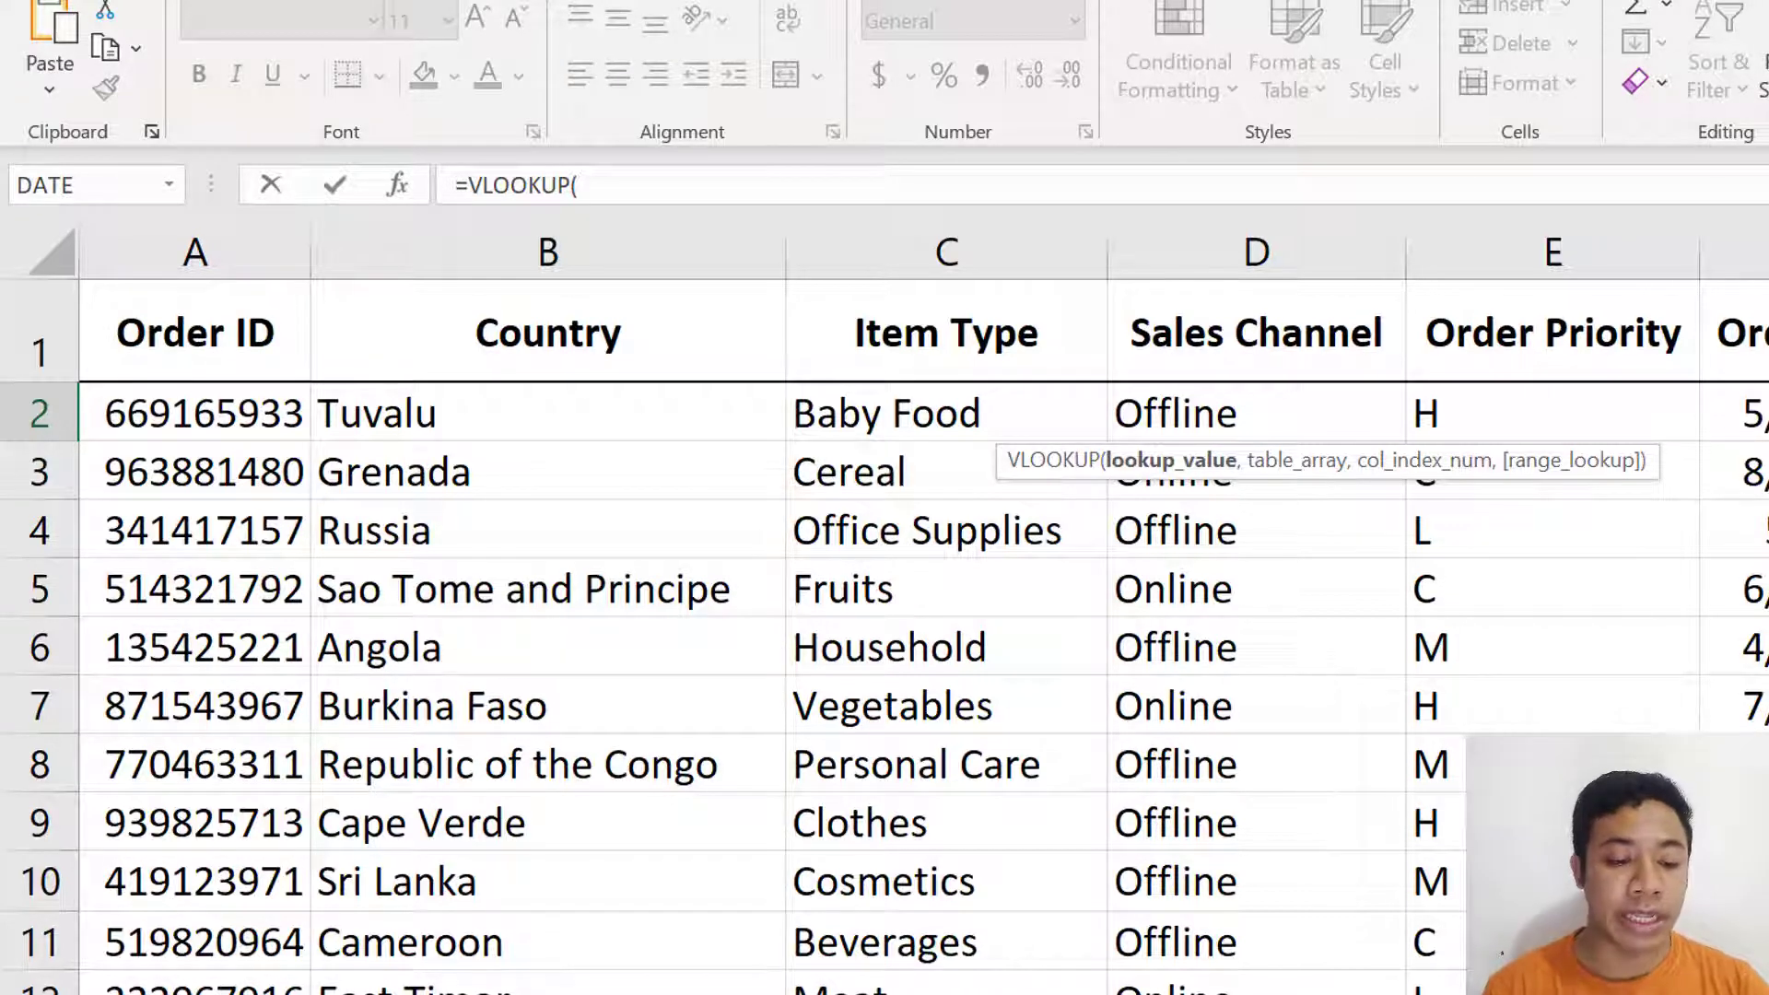
scroll(884, 590, right, 6)
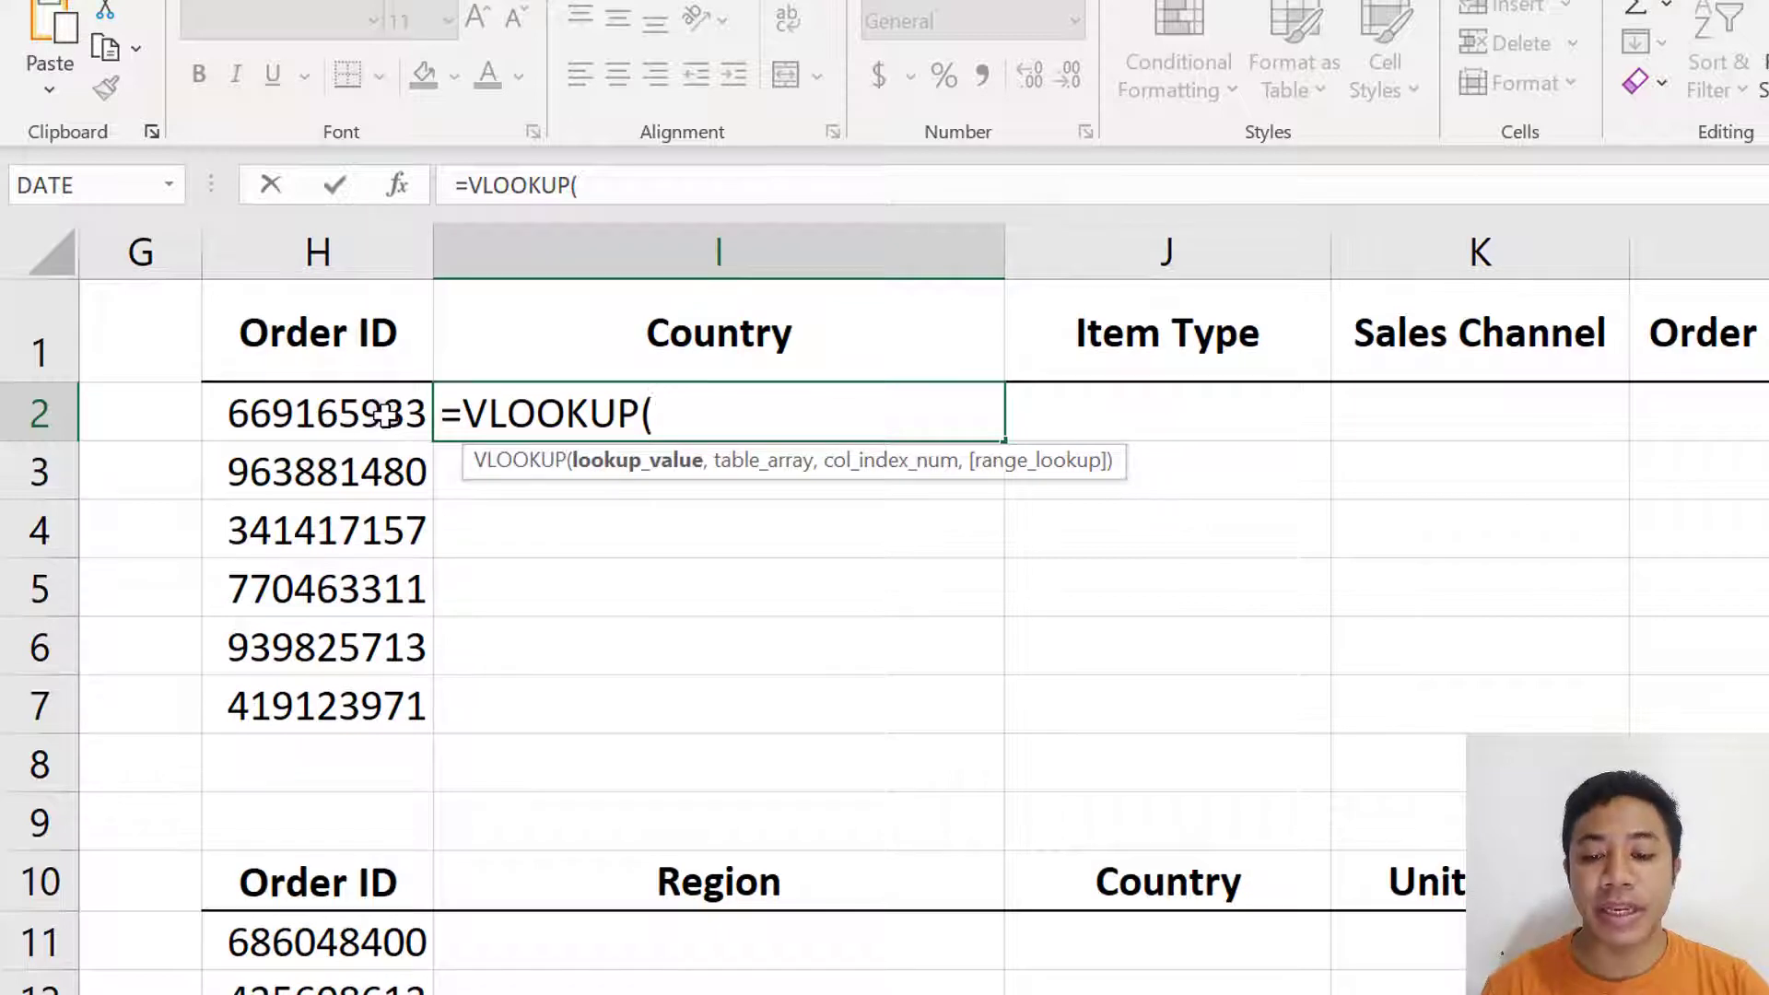
click(385, 415)
text(,)
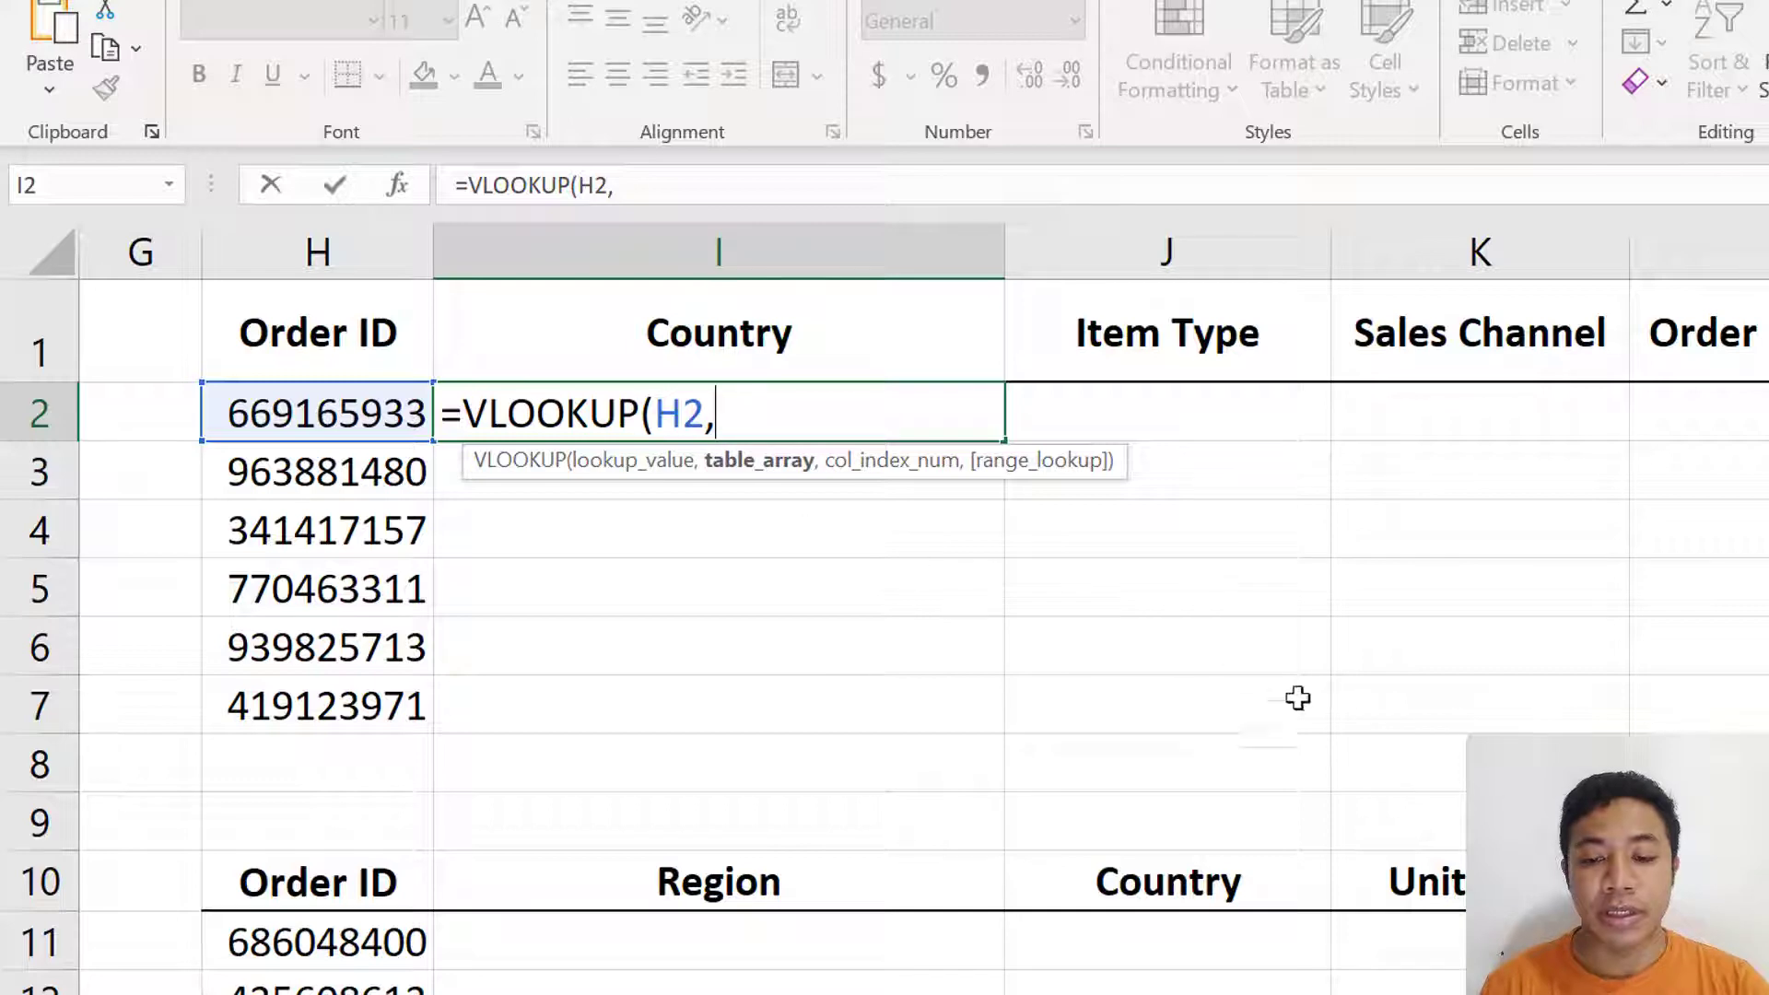
scroll(921, 608, left, 6)
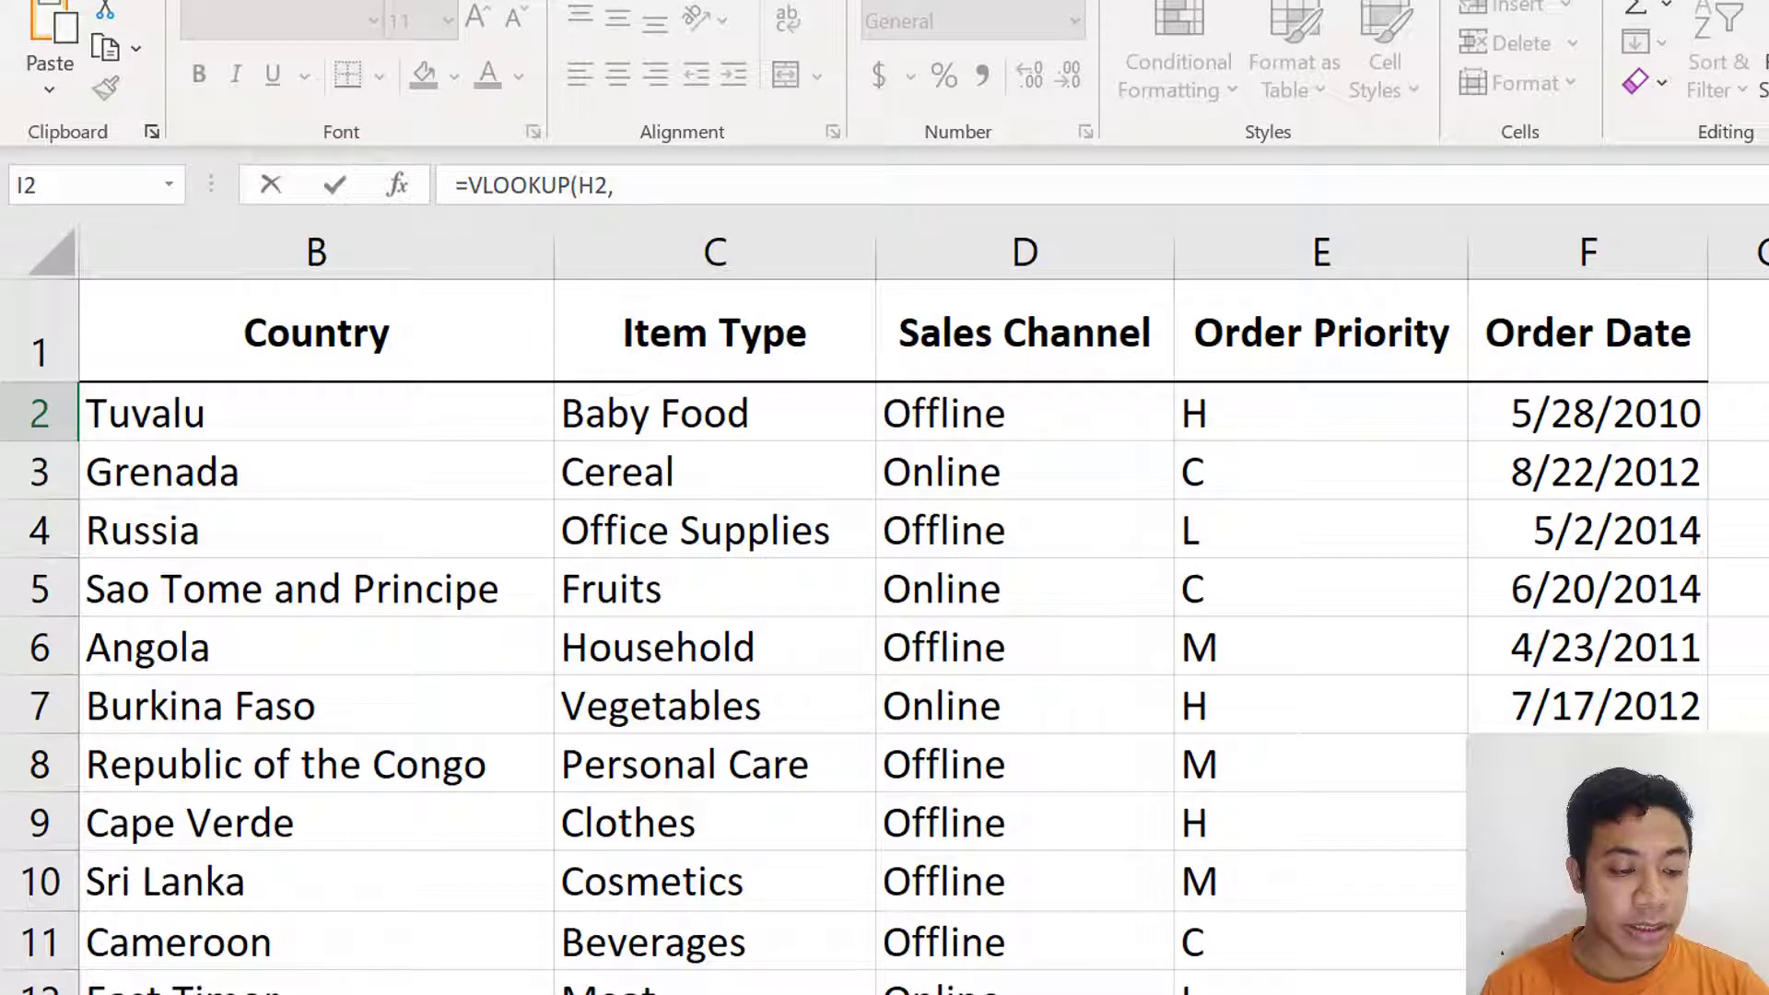
click(1768, 823)
key(Escape)
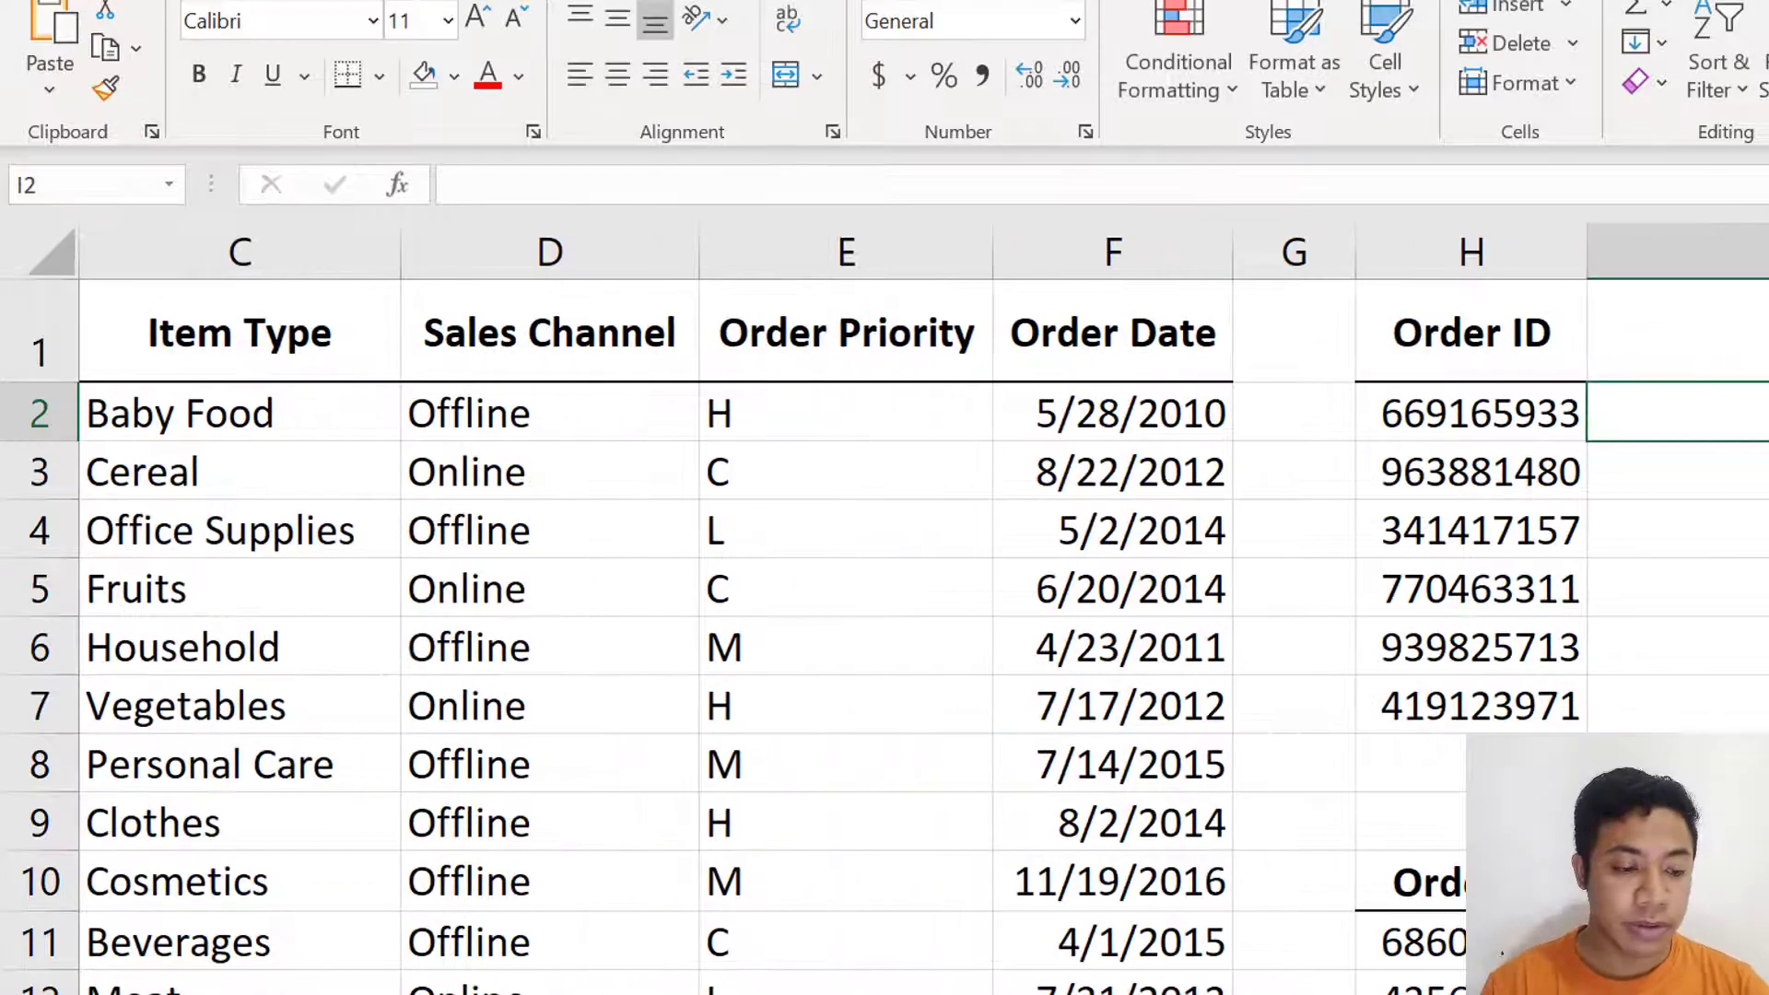
Step: Begin a VLOOKUP formula in cell I2 with H2 as the lookup value
scroll(438, 415, down, 3)
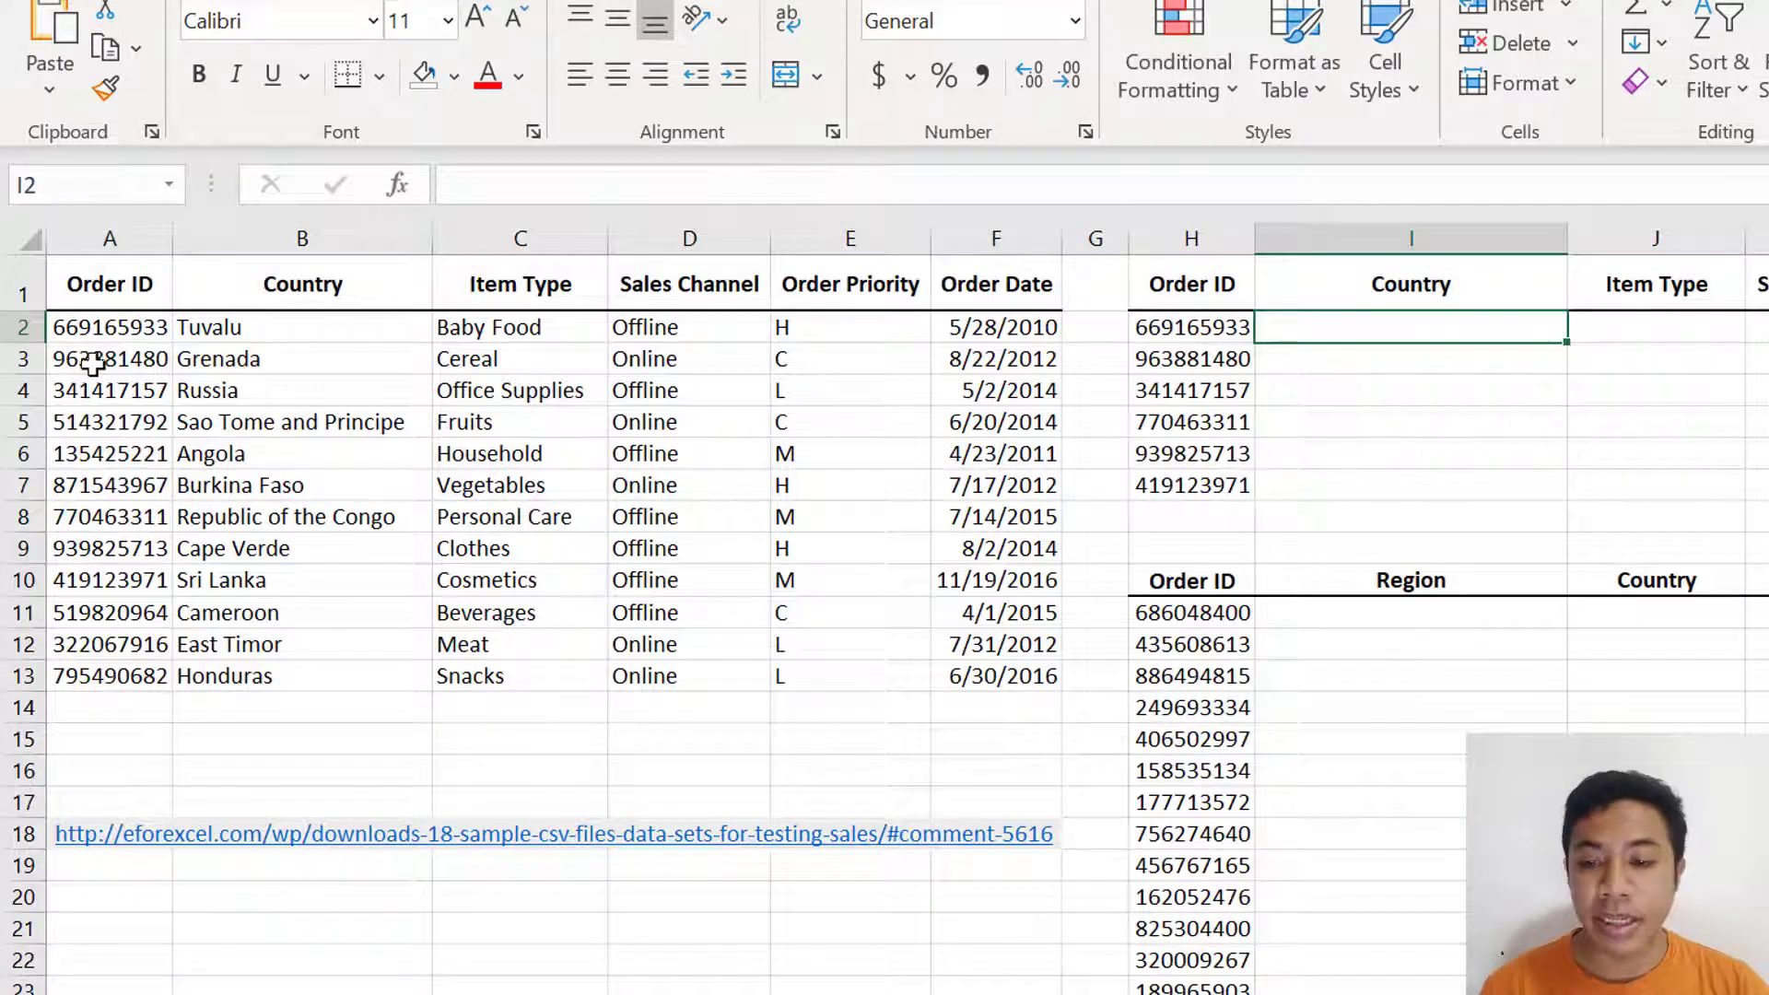
double_click(1334, 324)
text(=vl)
key(Tab)
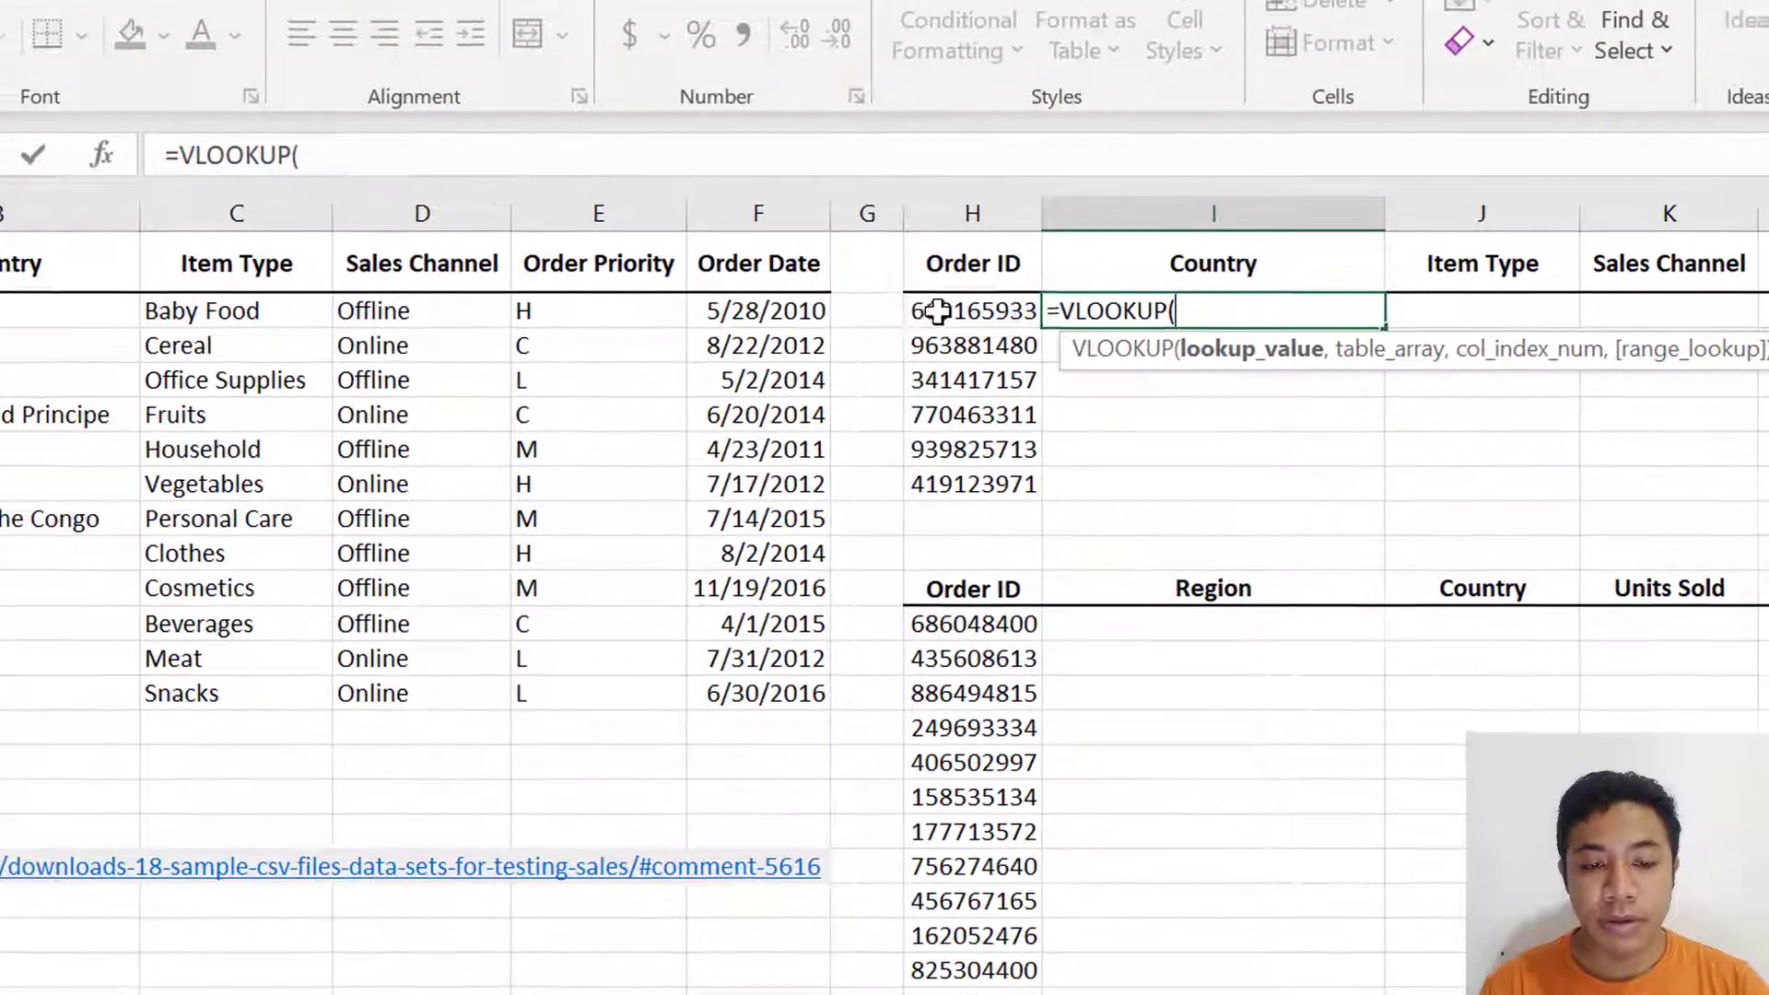
click(1140, 323)
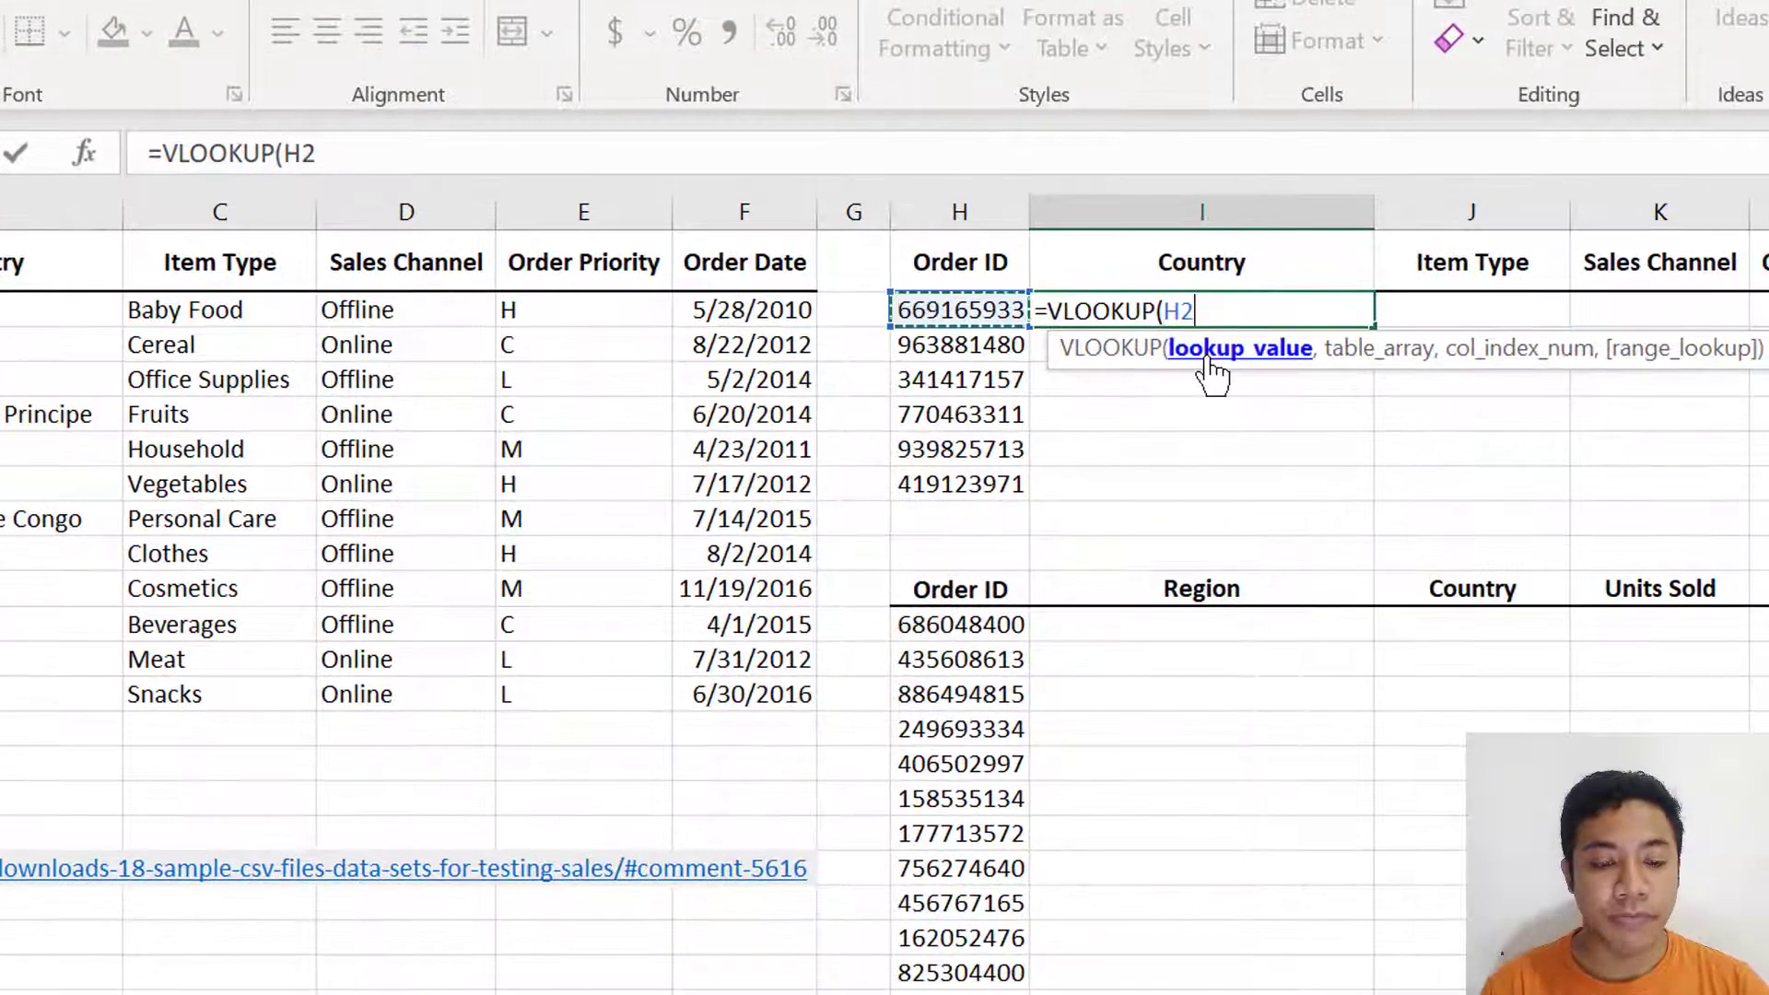
text(,)
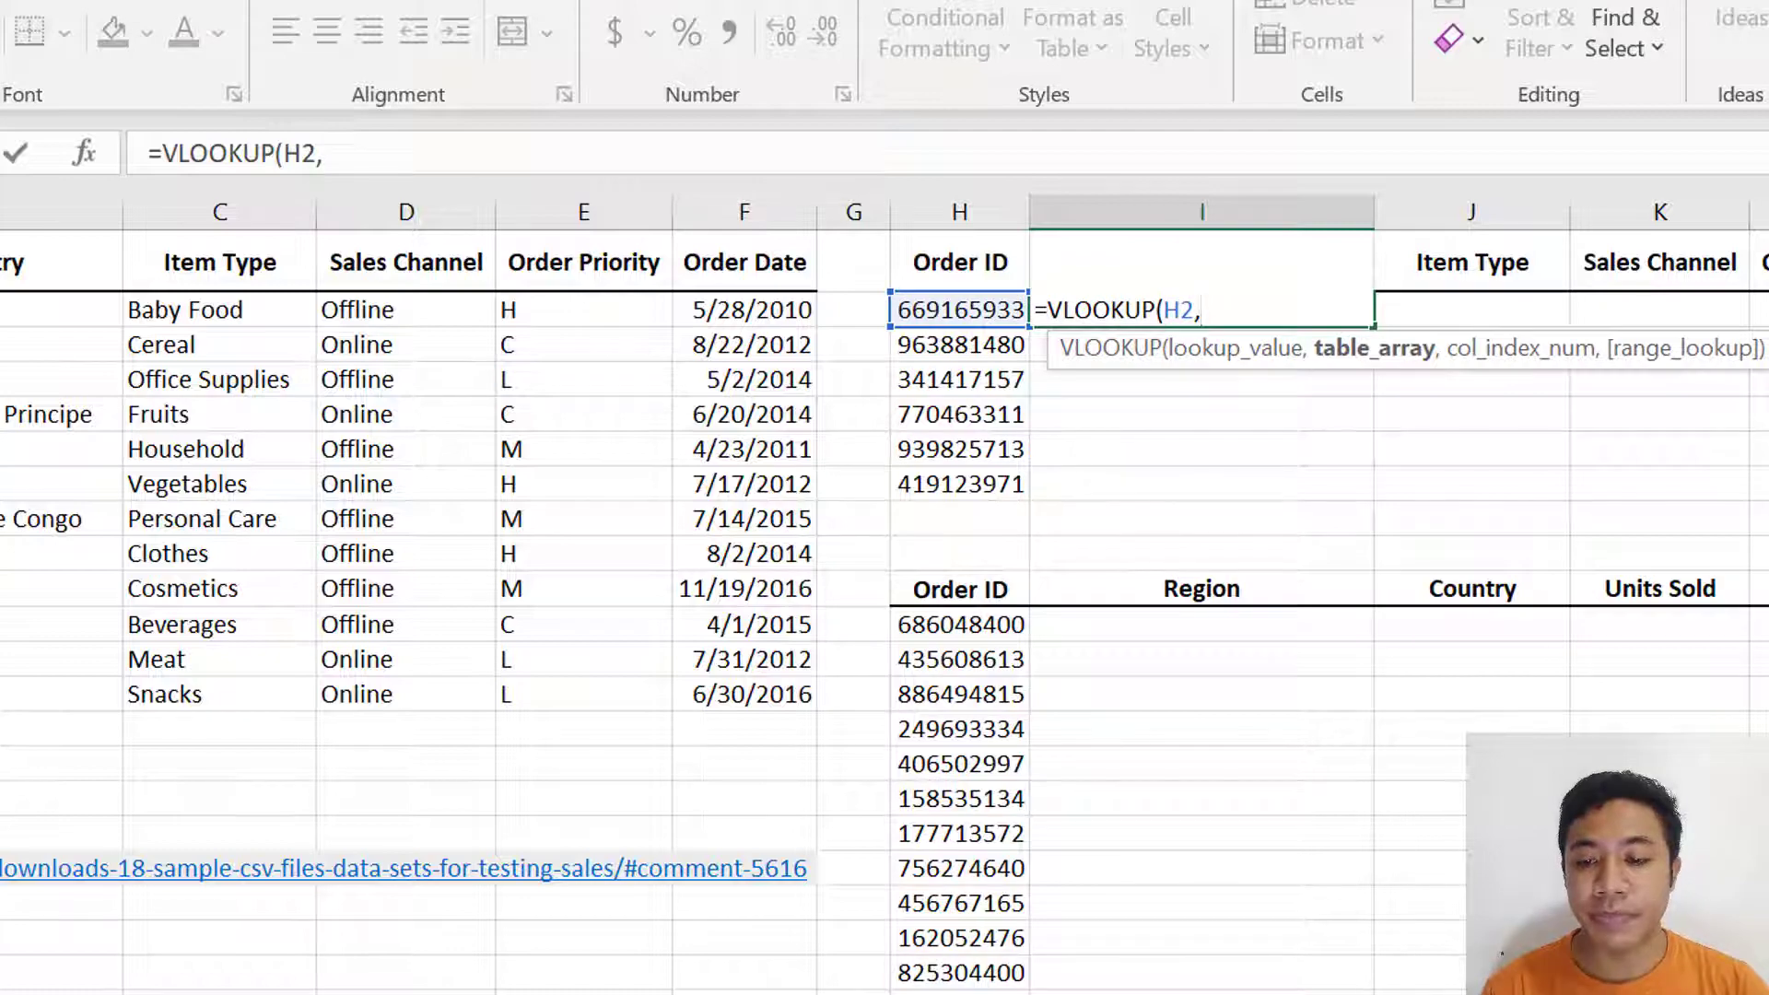
Step: Set the formula's table array to the source data as the absolute range $A$2:$F$13
drag(4, 310, 769, 696)
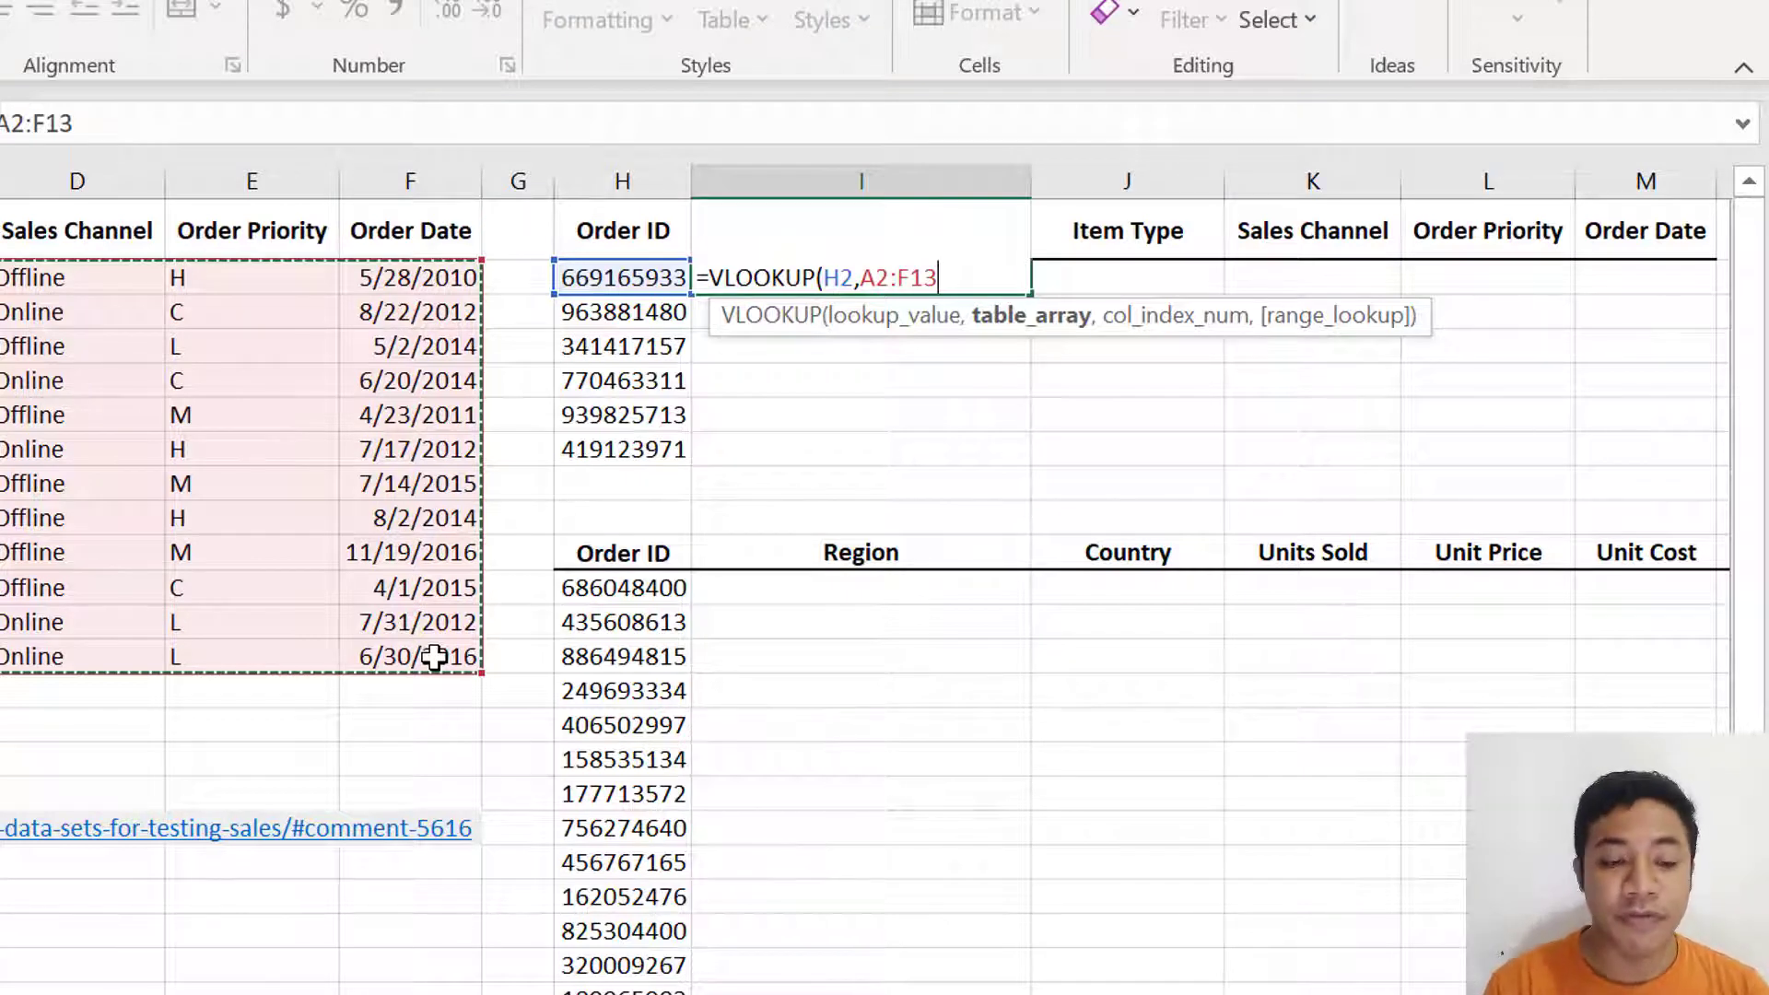
key(F4)
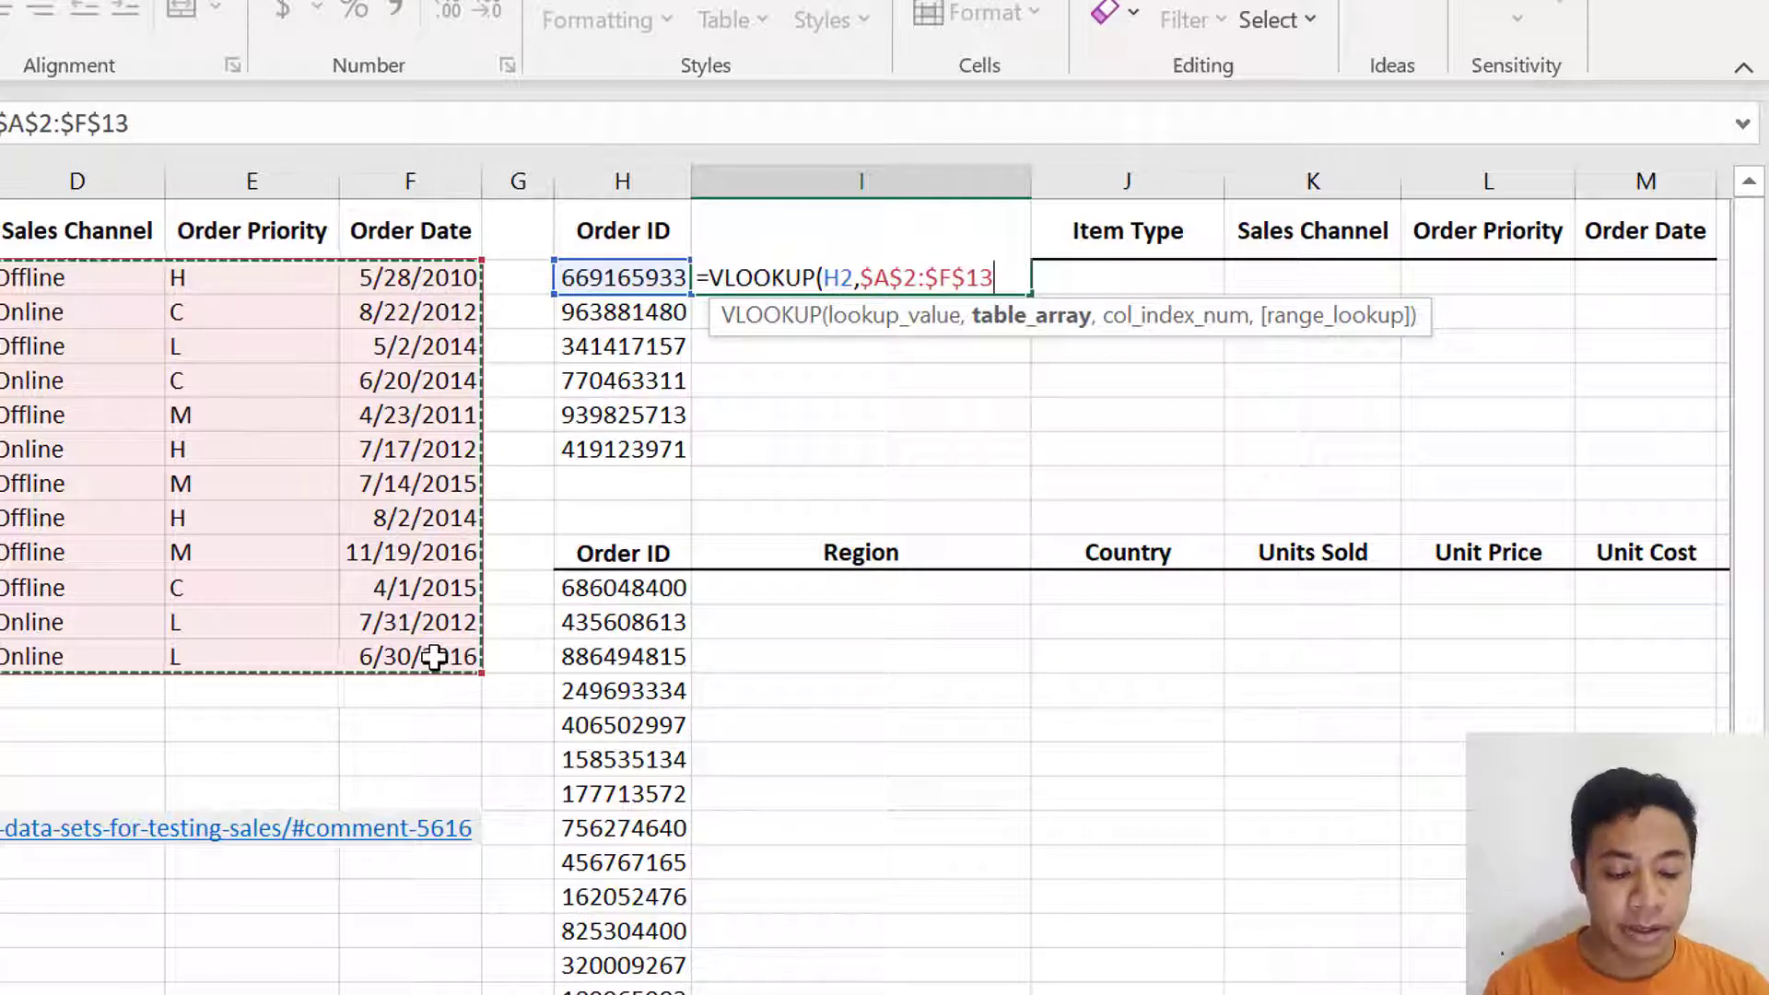
text(,)
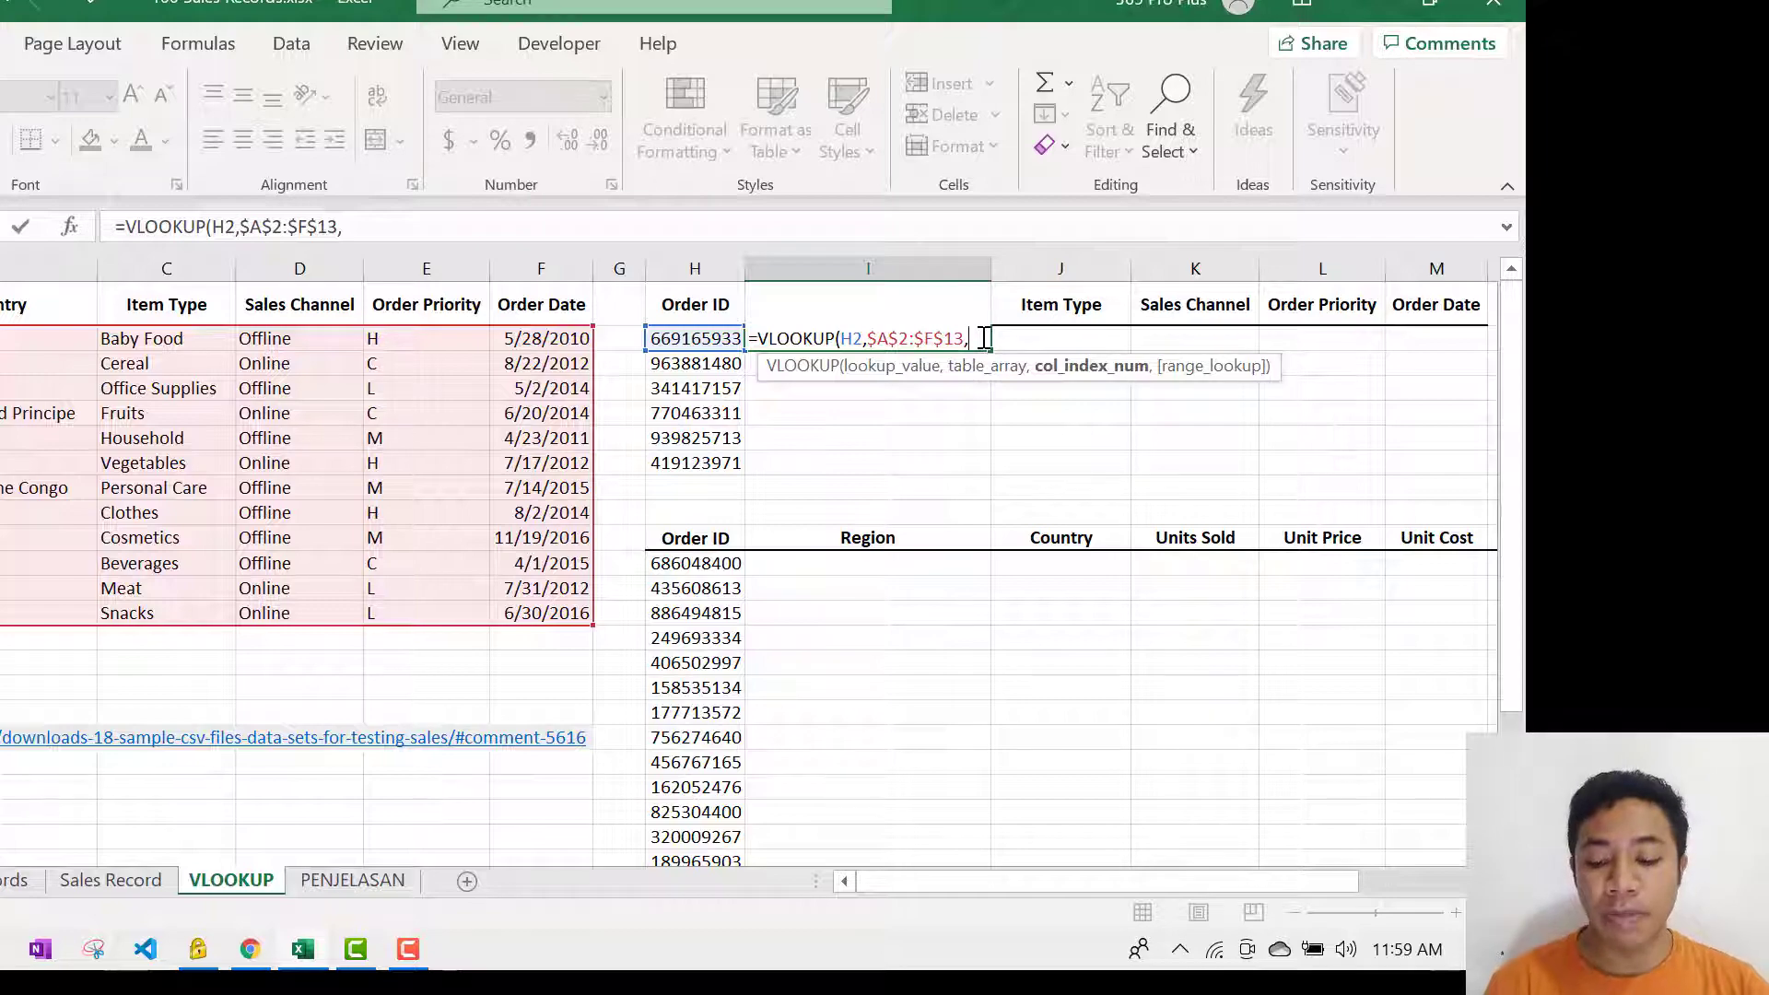
Step: Complete the VLOOKUP formula in I2 with column index 2 and FALSE for an exact match
text(2,0)
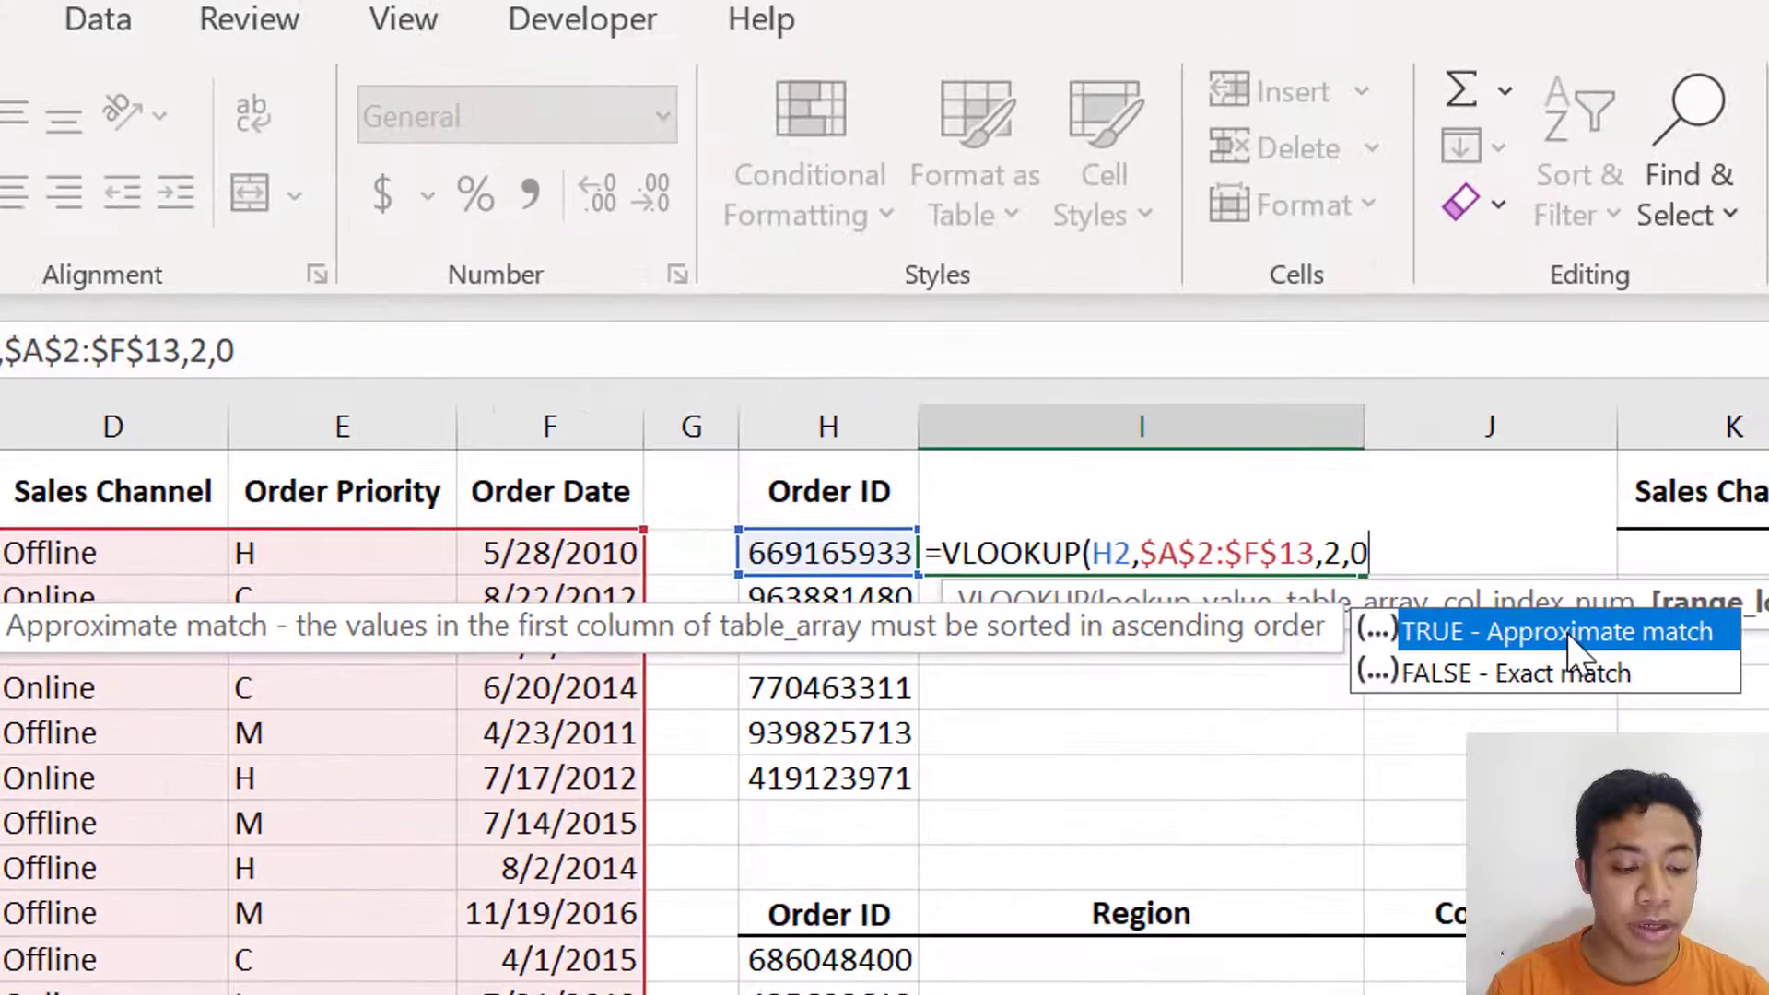
key(BackSpace)
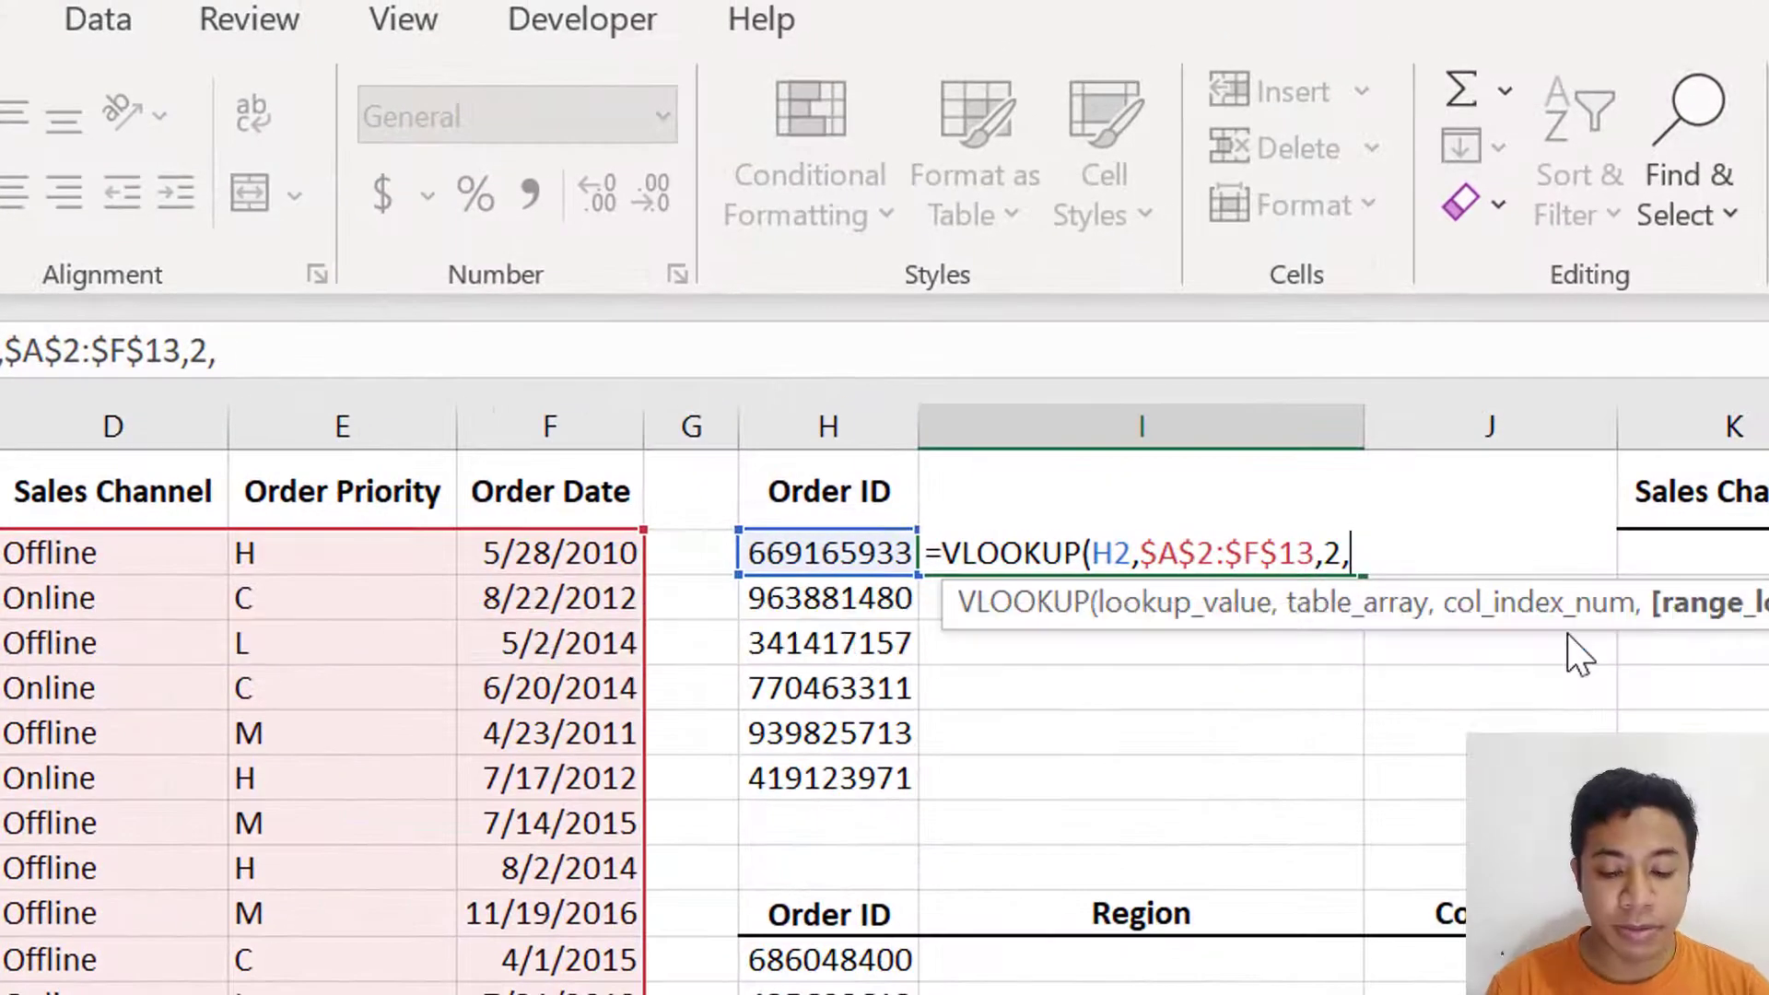
text(A)
key(BackSpace)
text(FAKSE)
key(BackSpace)
key(BackSpace)
key(BackSpace)
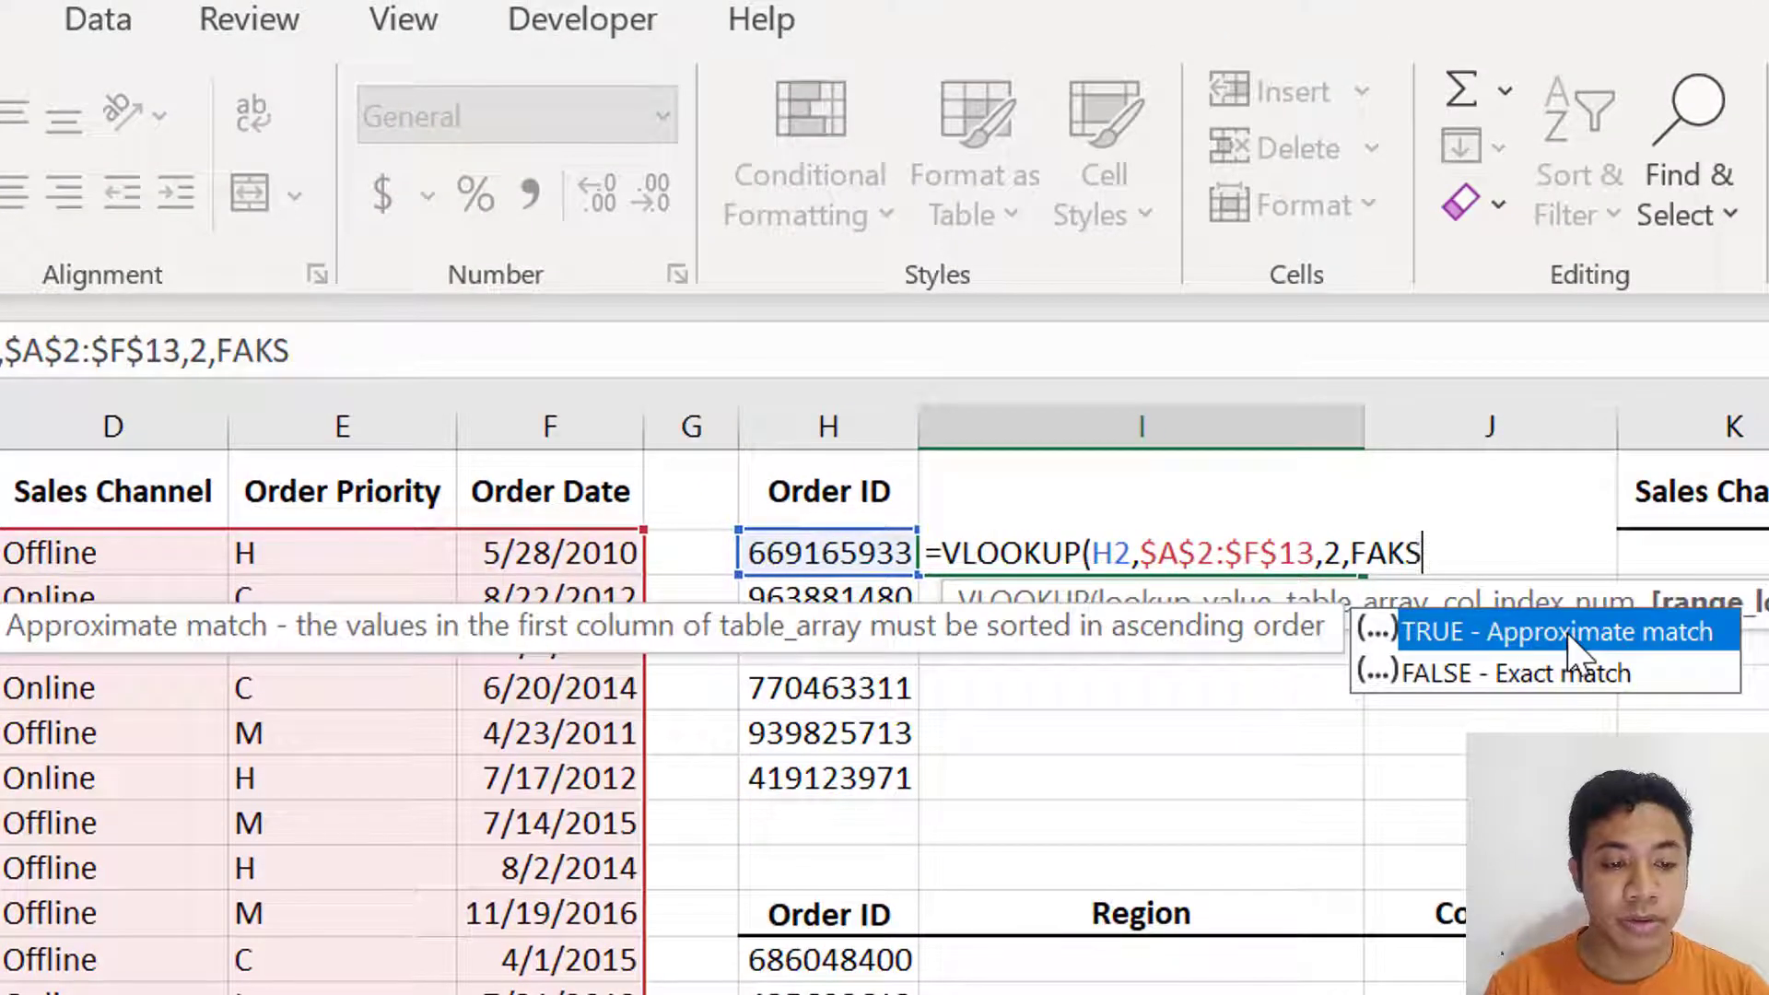
text(LSE)
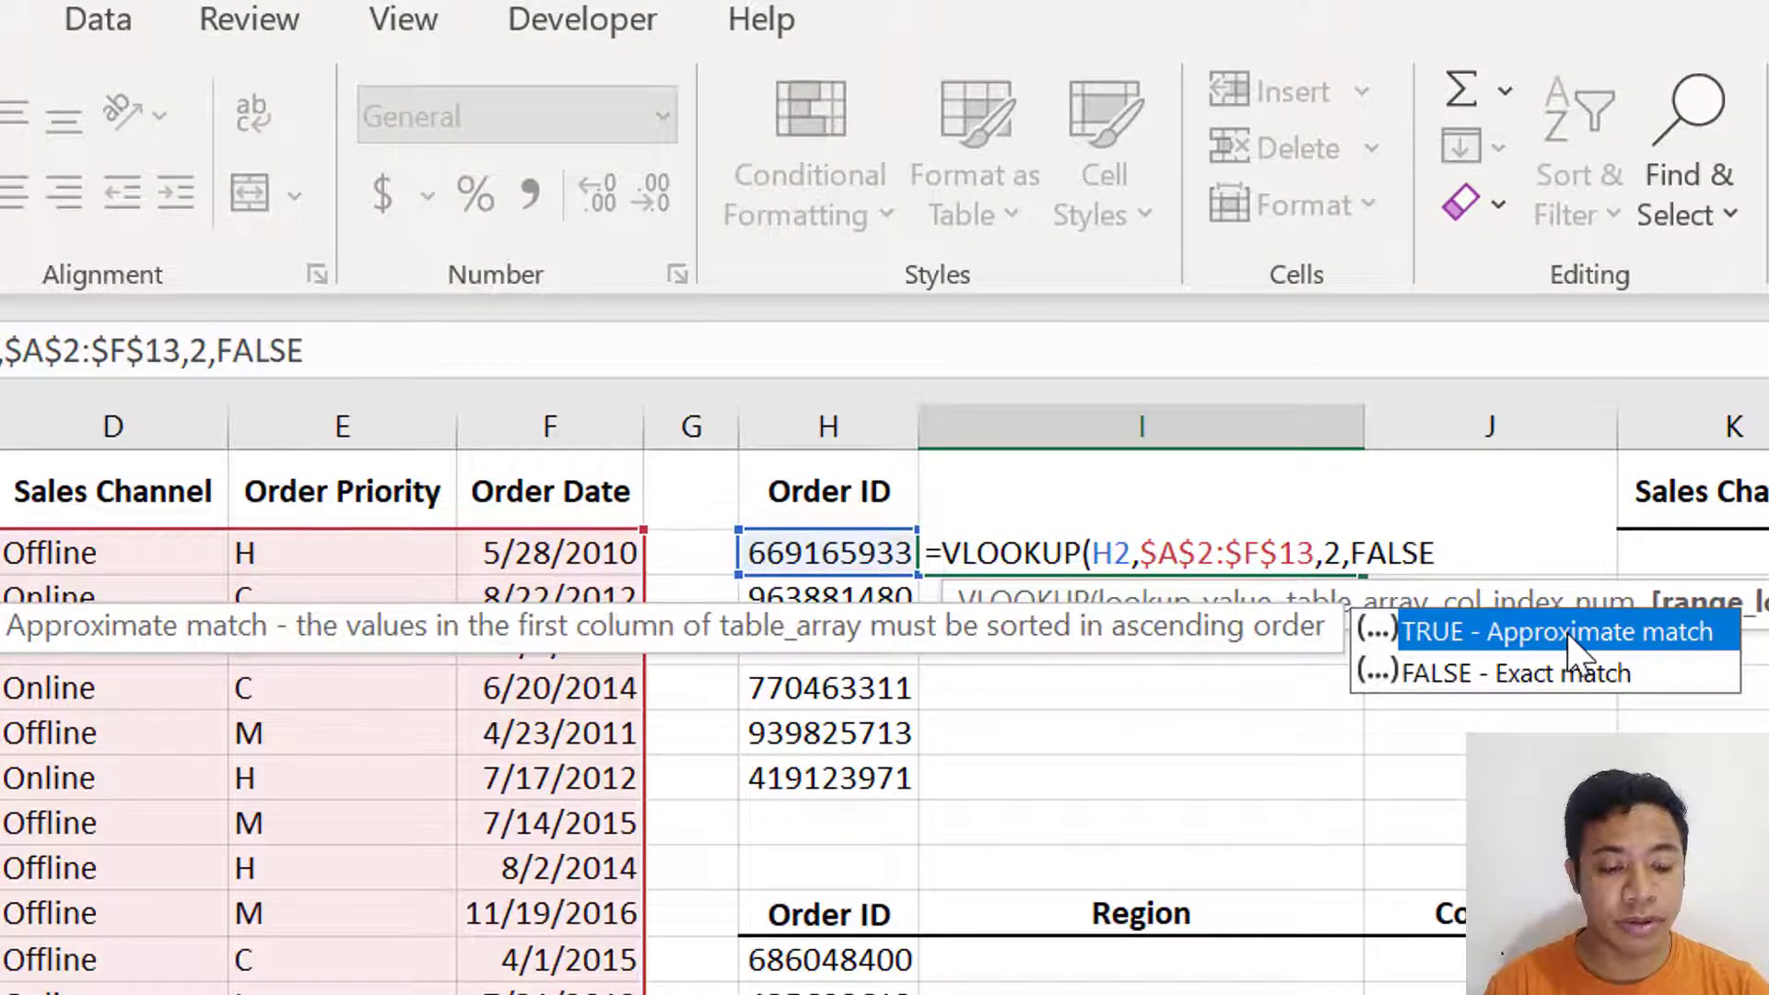
text())
key(Return)
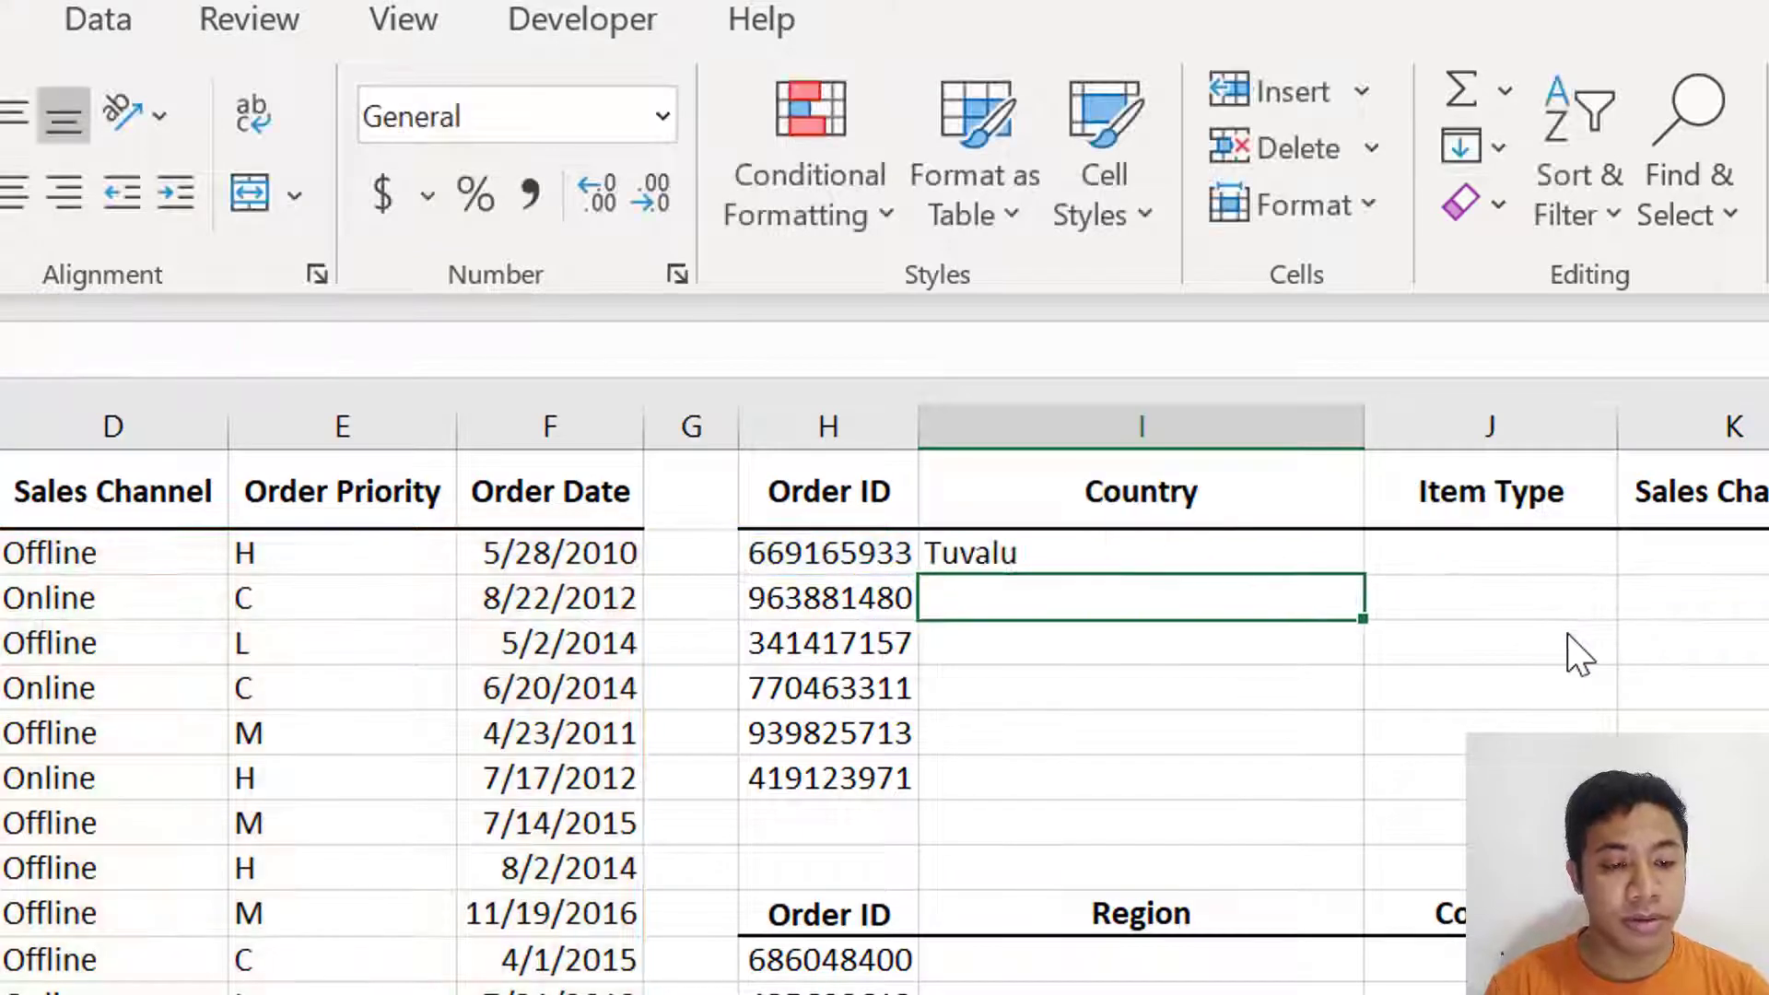
Step: Replace the FALSE range lookup argument in the I2 formula with 0
double_click(1246, 560)
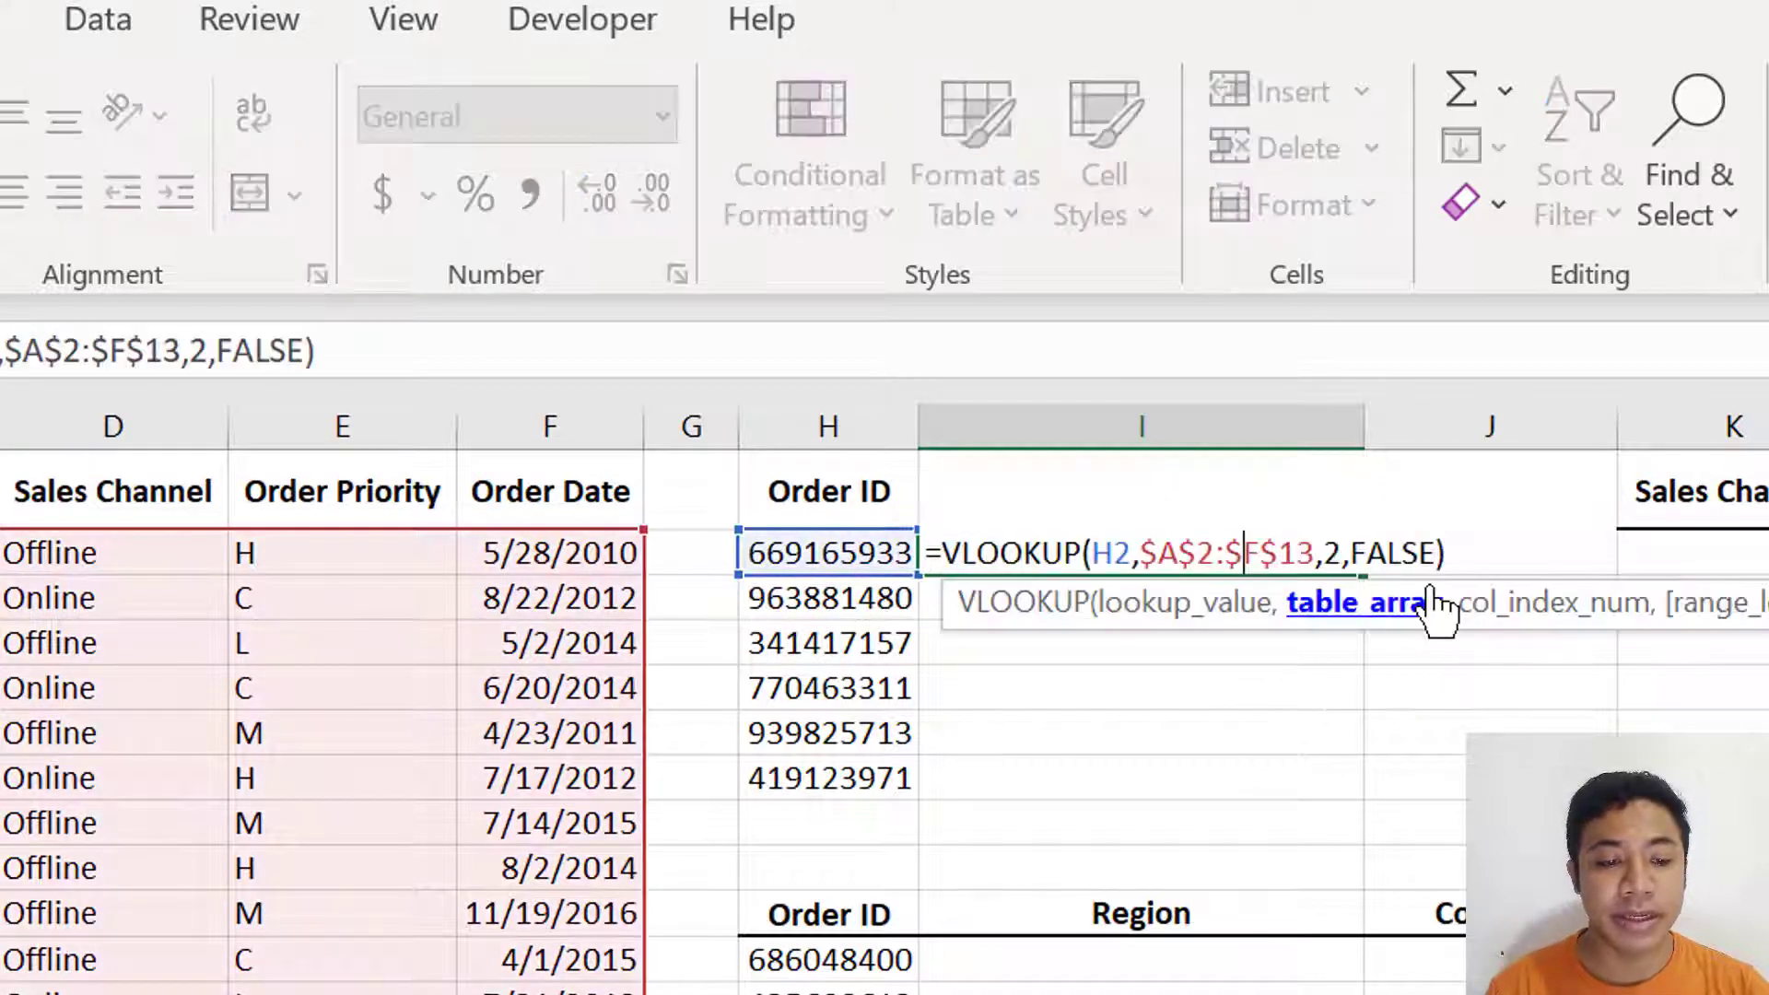
click(1432, 560)
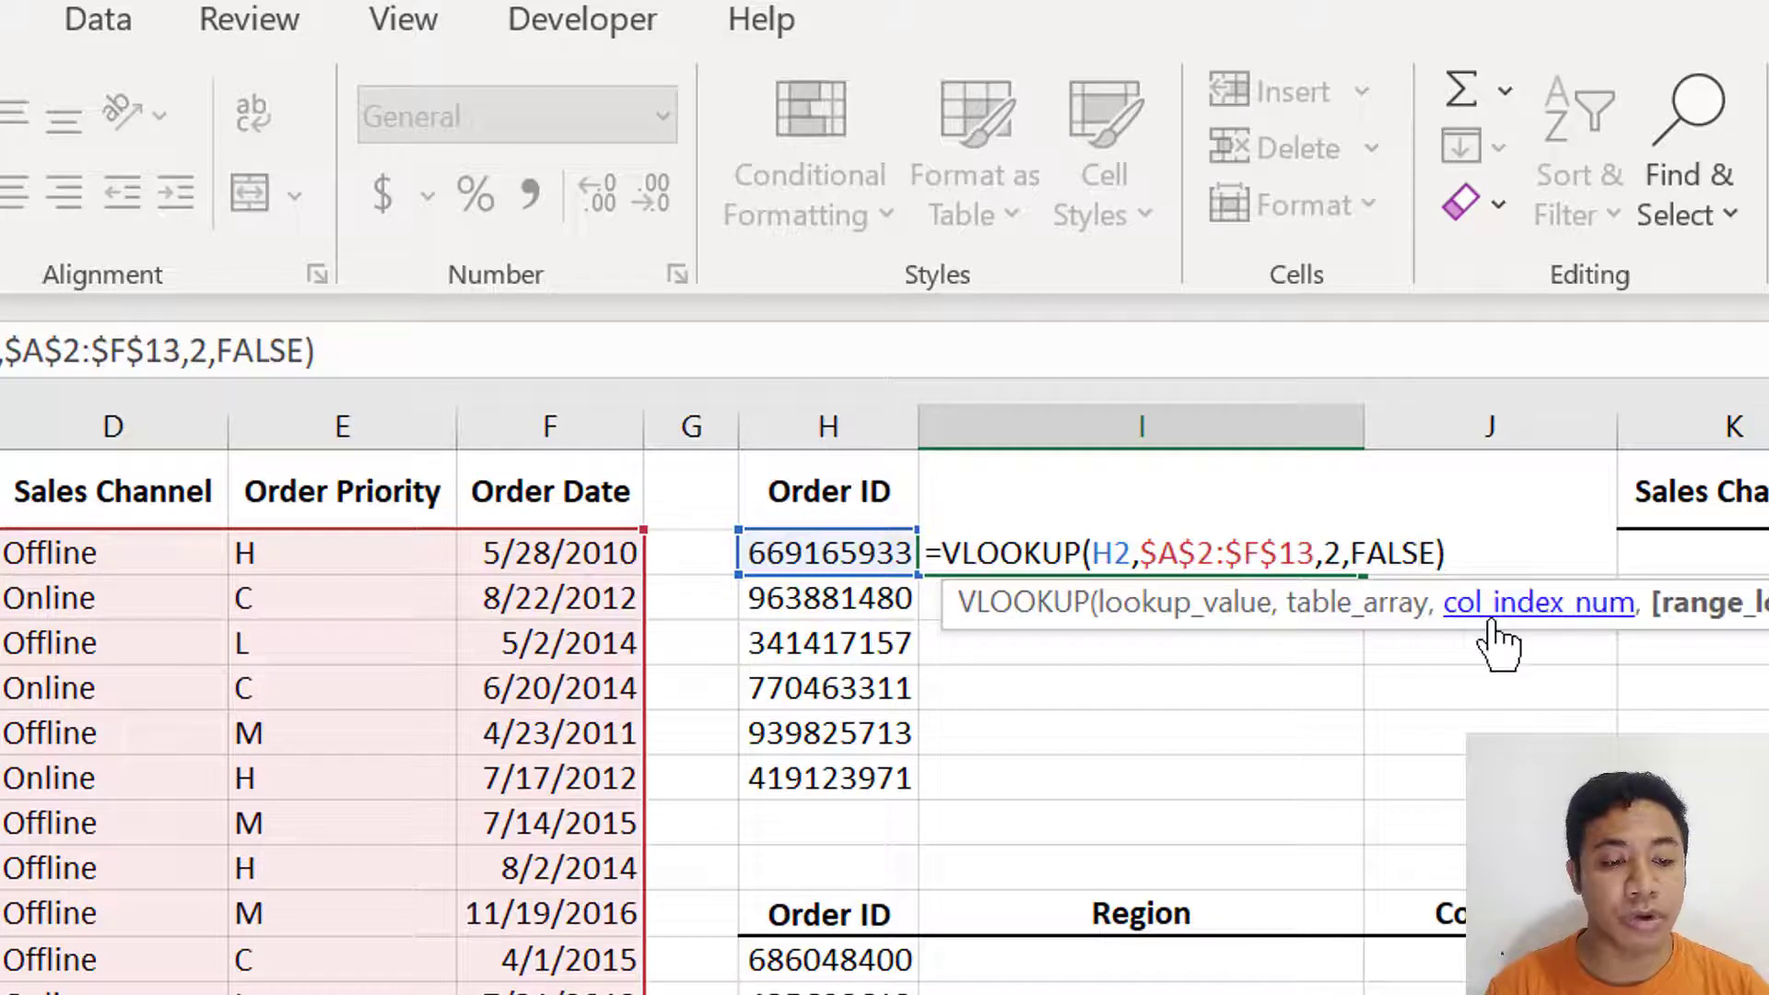
key(Right)
key(BackSpace)
key(BackSpace)
key(BackSpace)
key(BackSpace)
key(BackSpace)
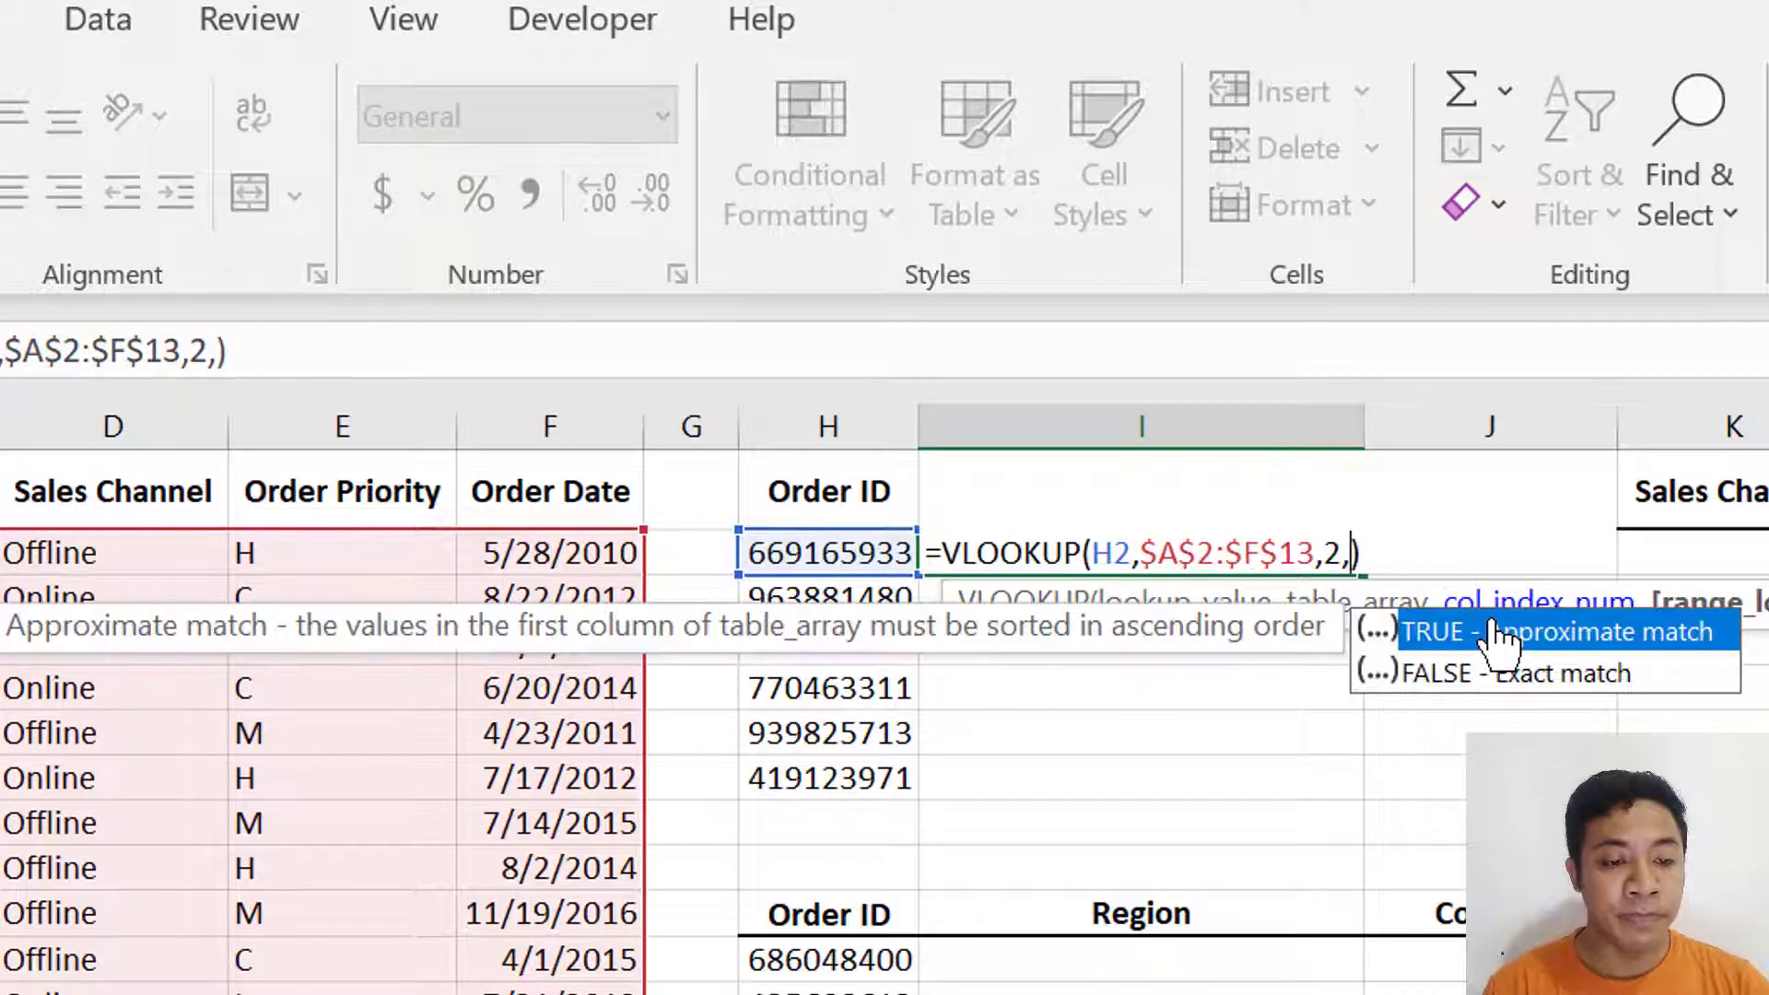
text(0)
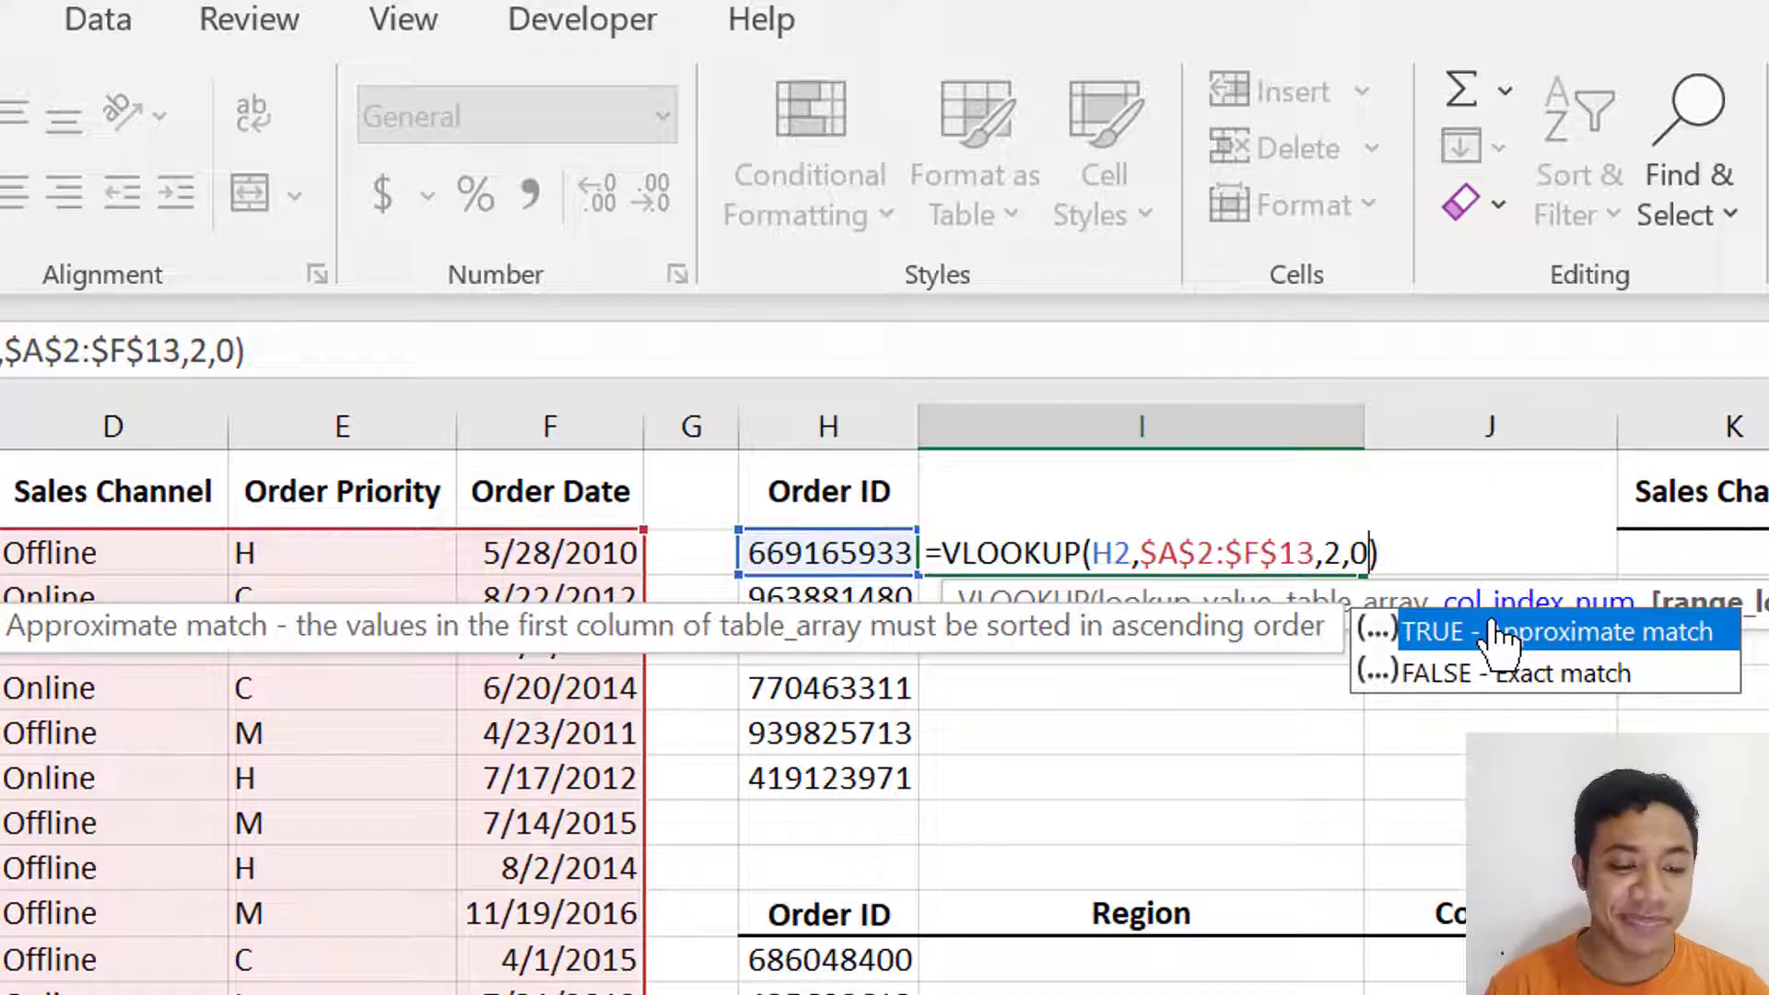
key(Return)
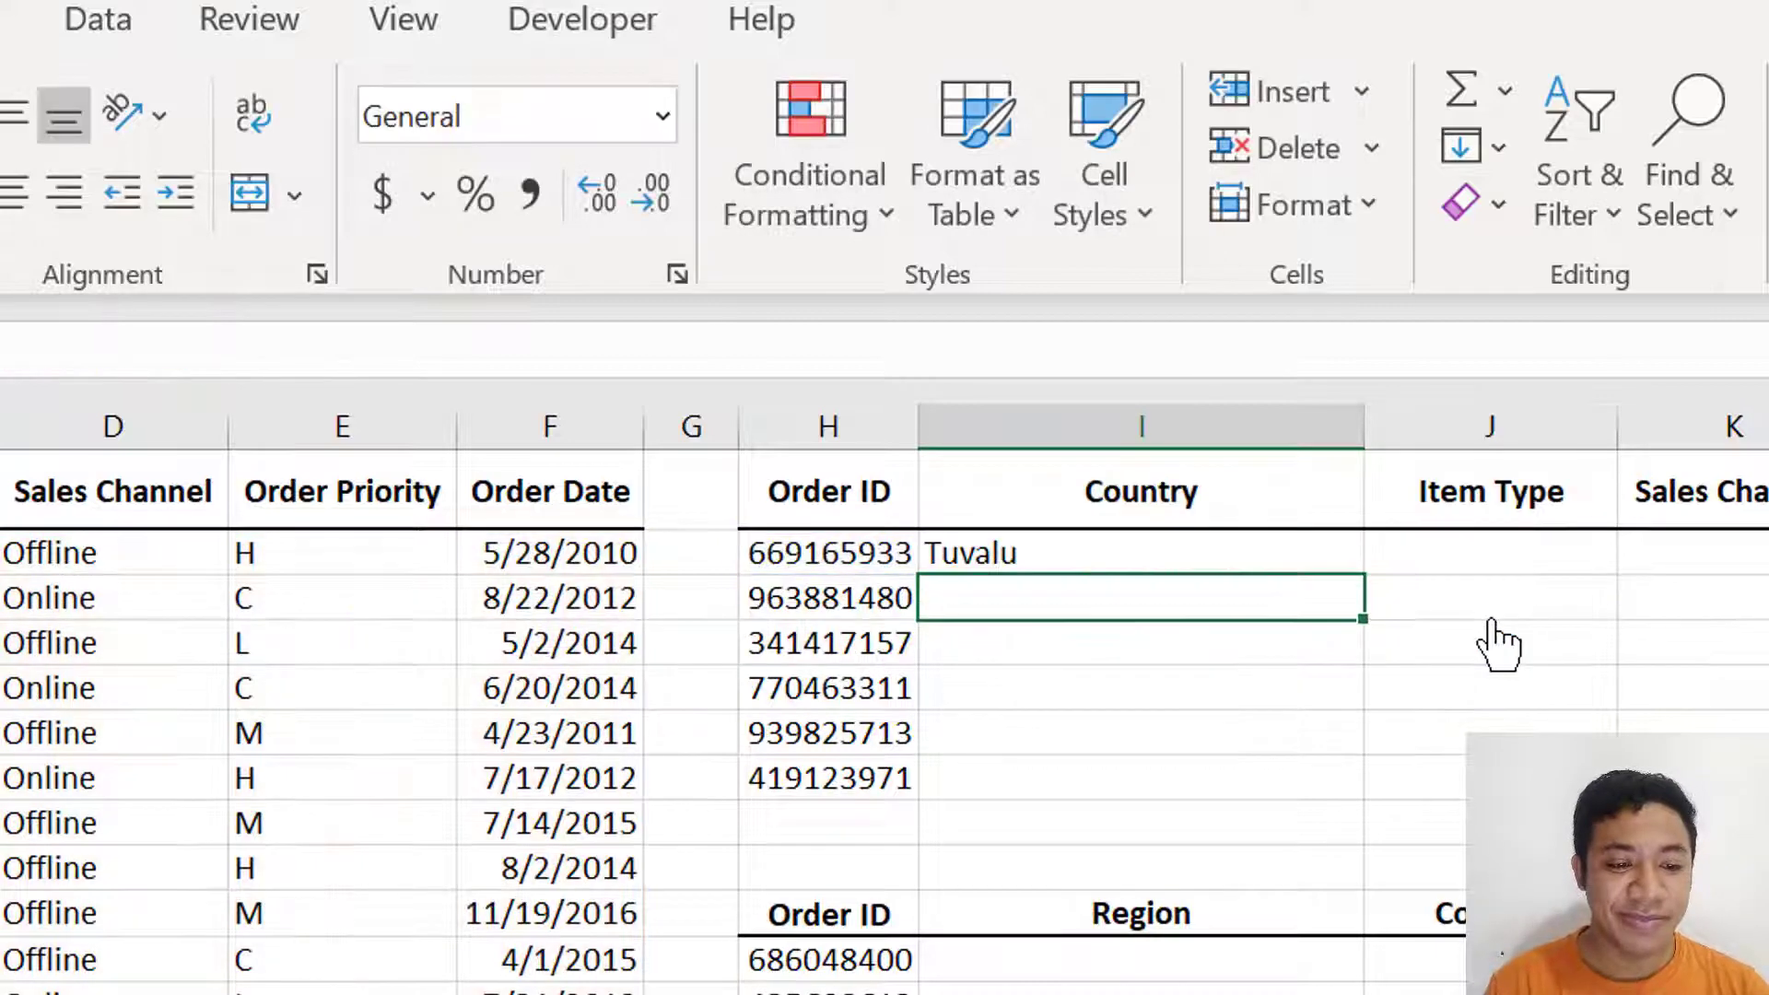
Step: Review the arguments of the VLOOKUP formula in I2
click(1279, 552)
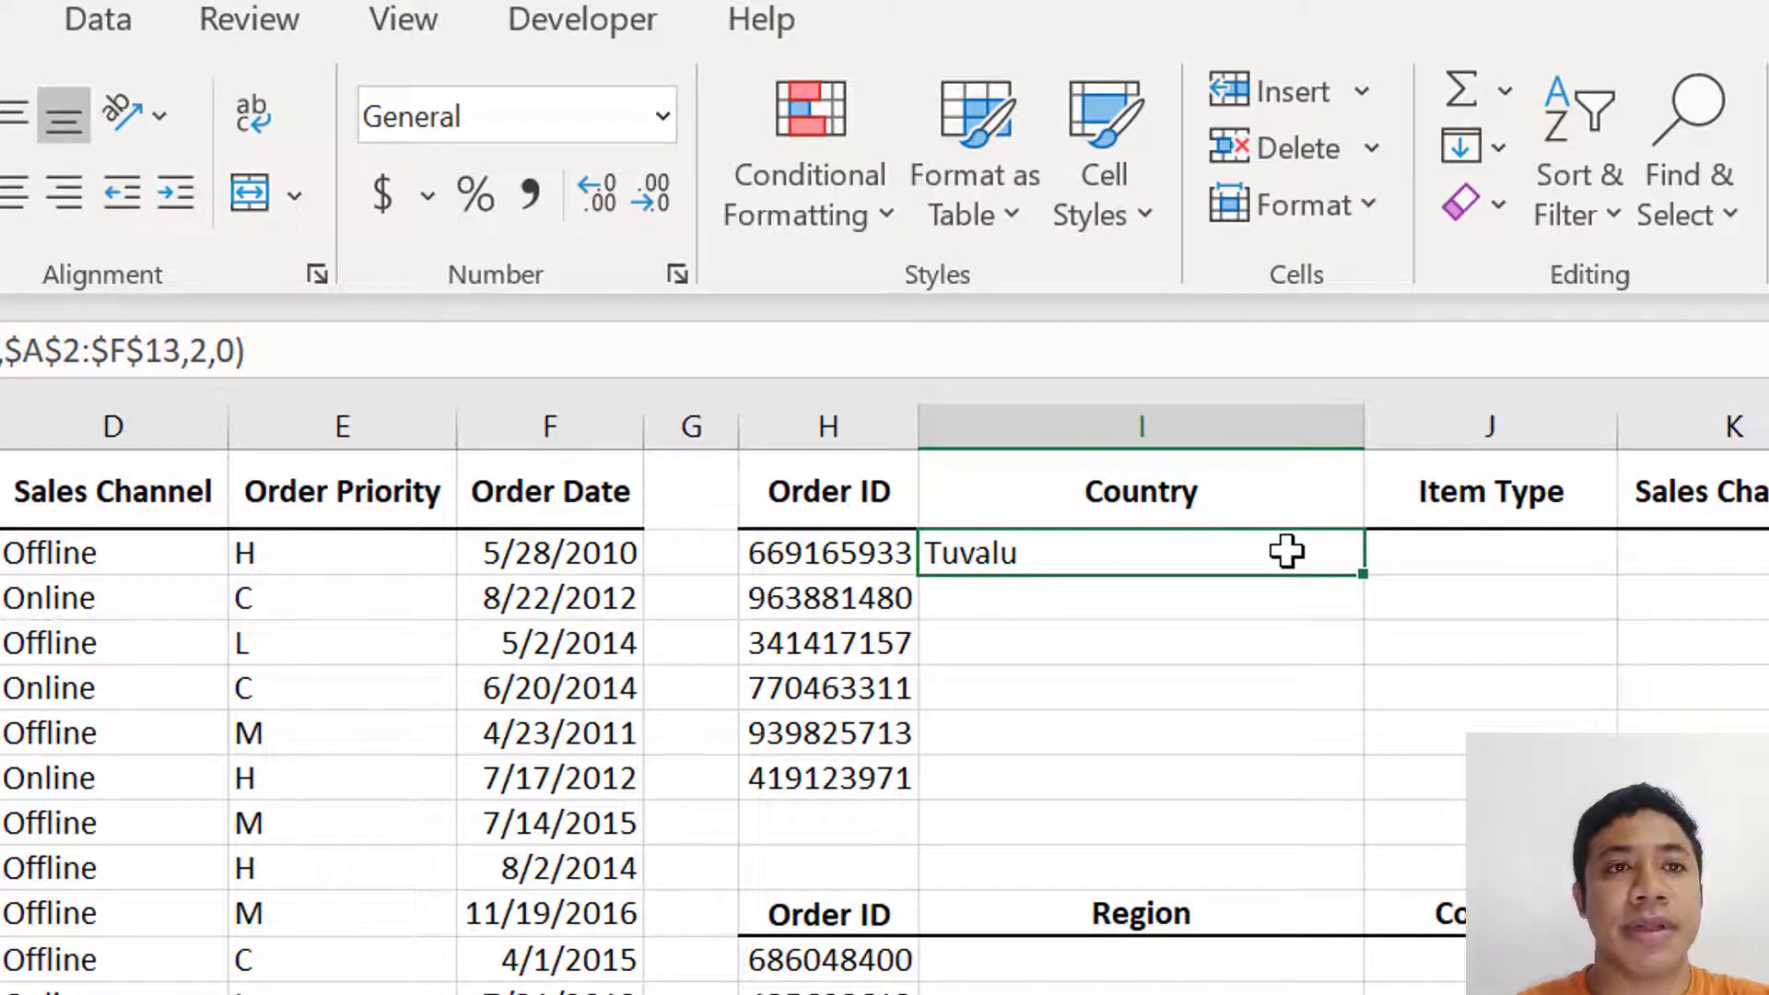
key(F2)
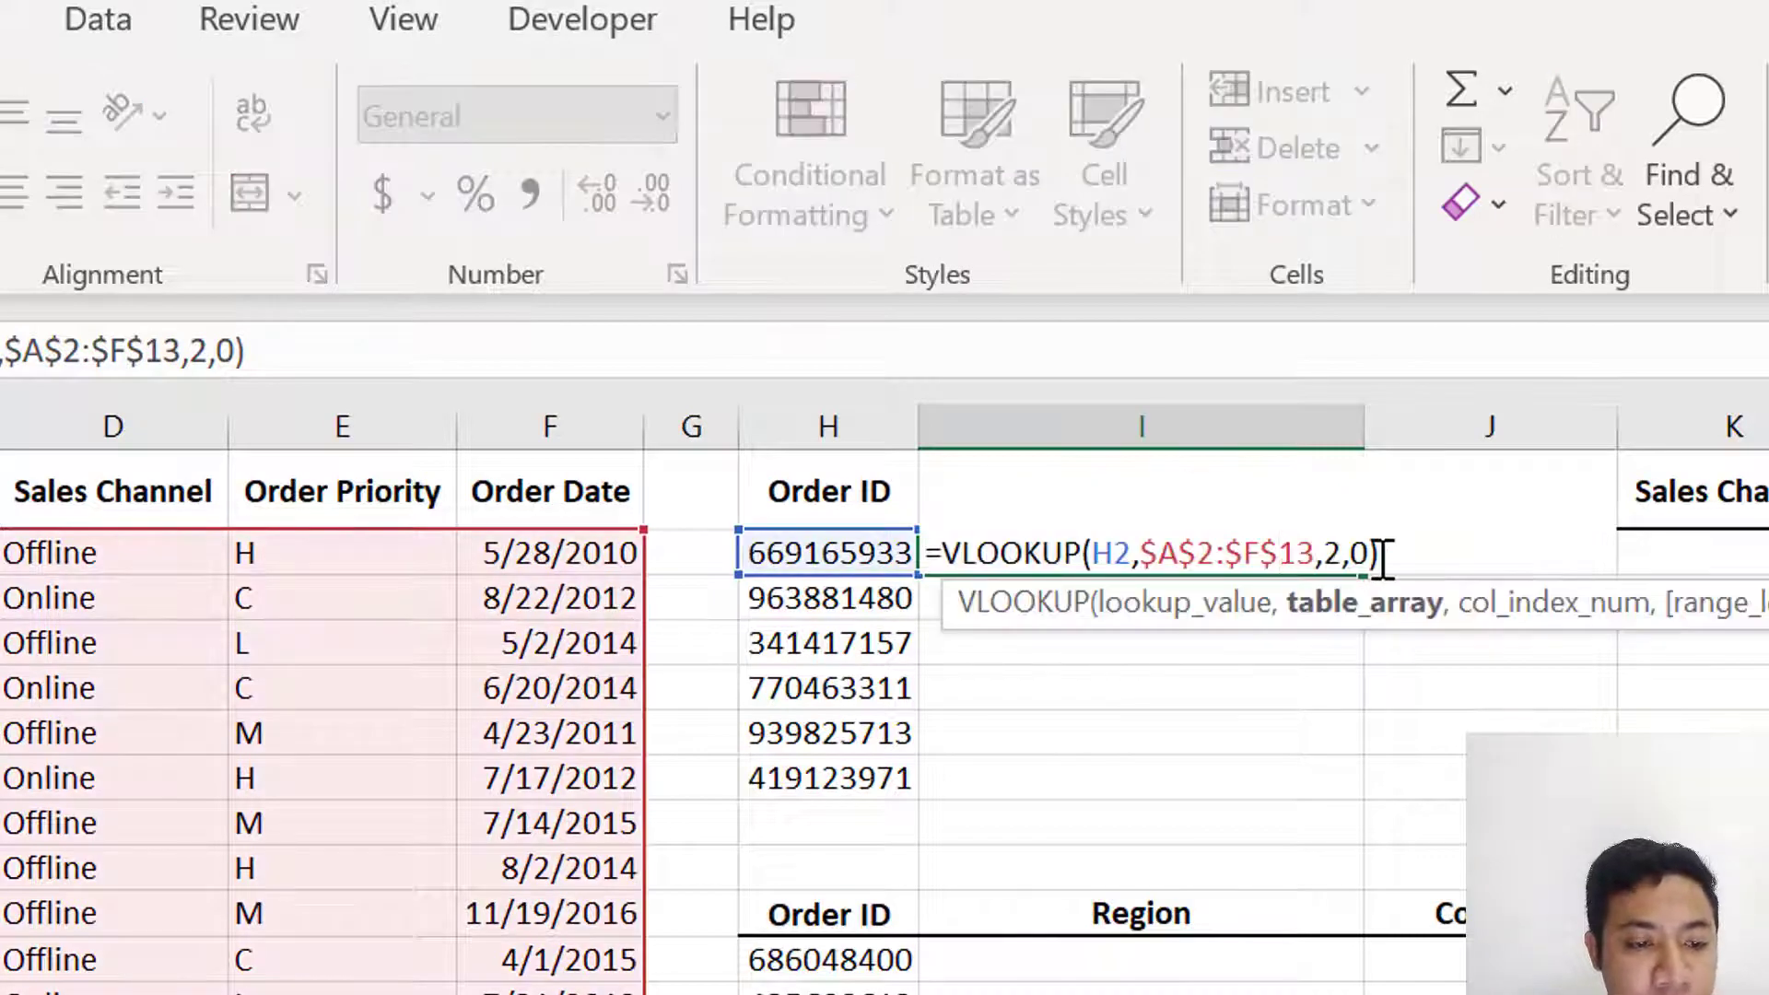
key(Return)
click(1347, 557)
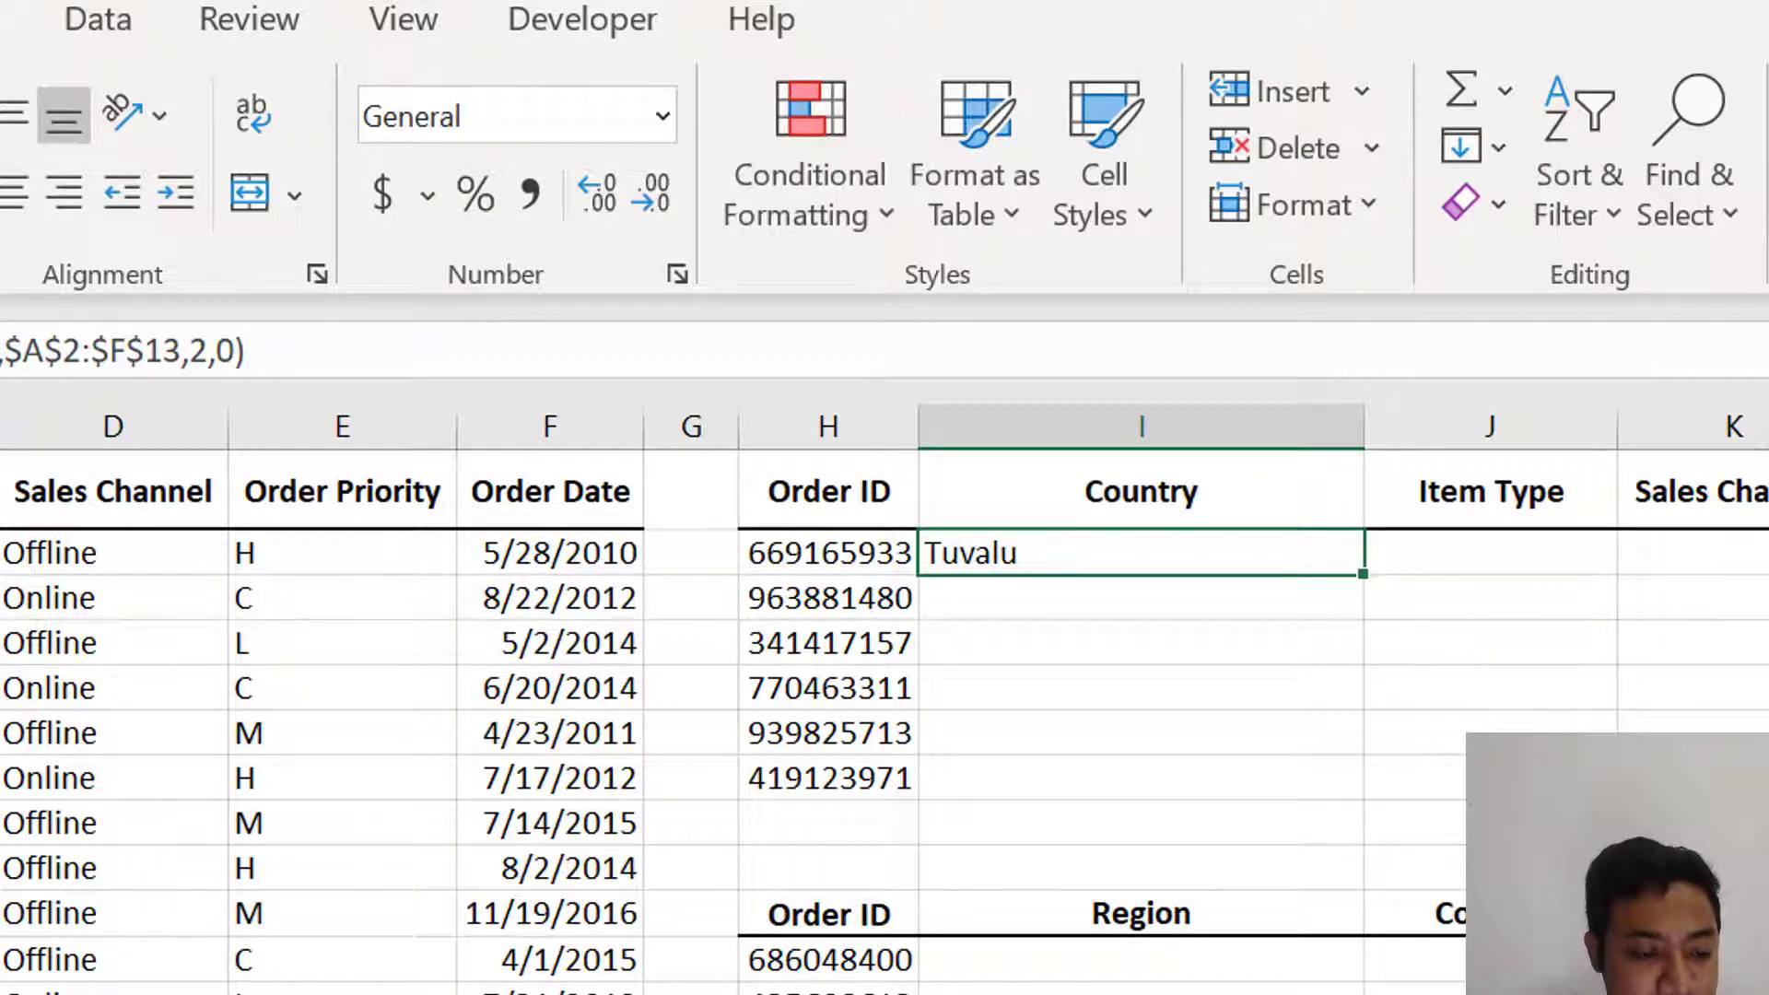
Step: Try filling the I2 formula down the Country column to I7 in two ways, undoing each fill
scroll(1572, 648, up, 4)
scroll(1572, 648, up, 1)
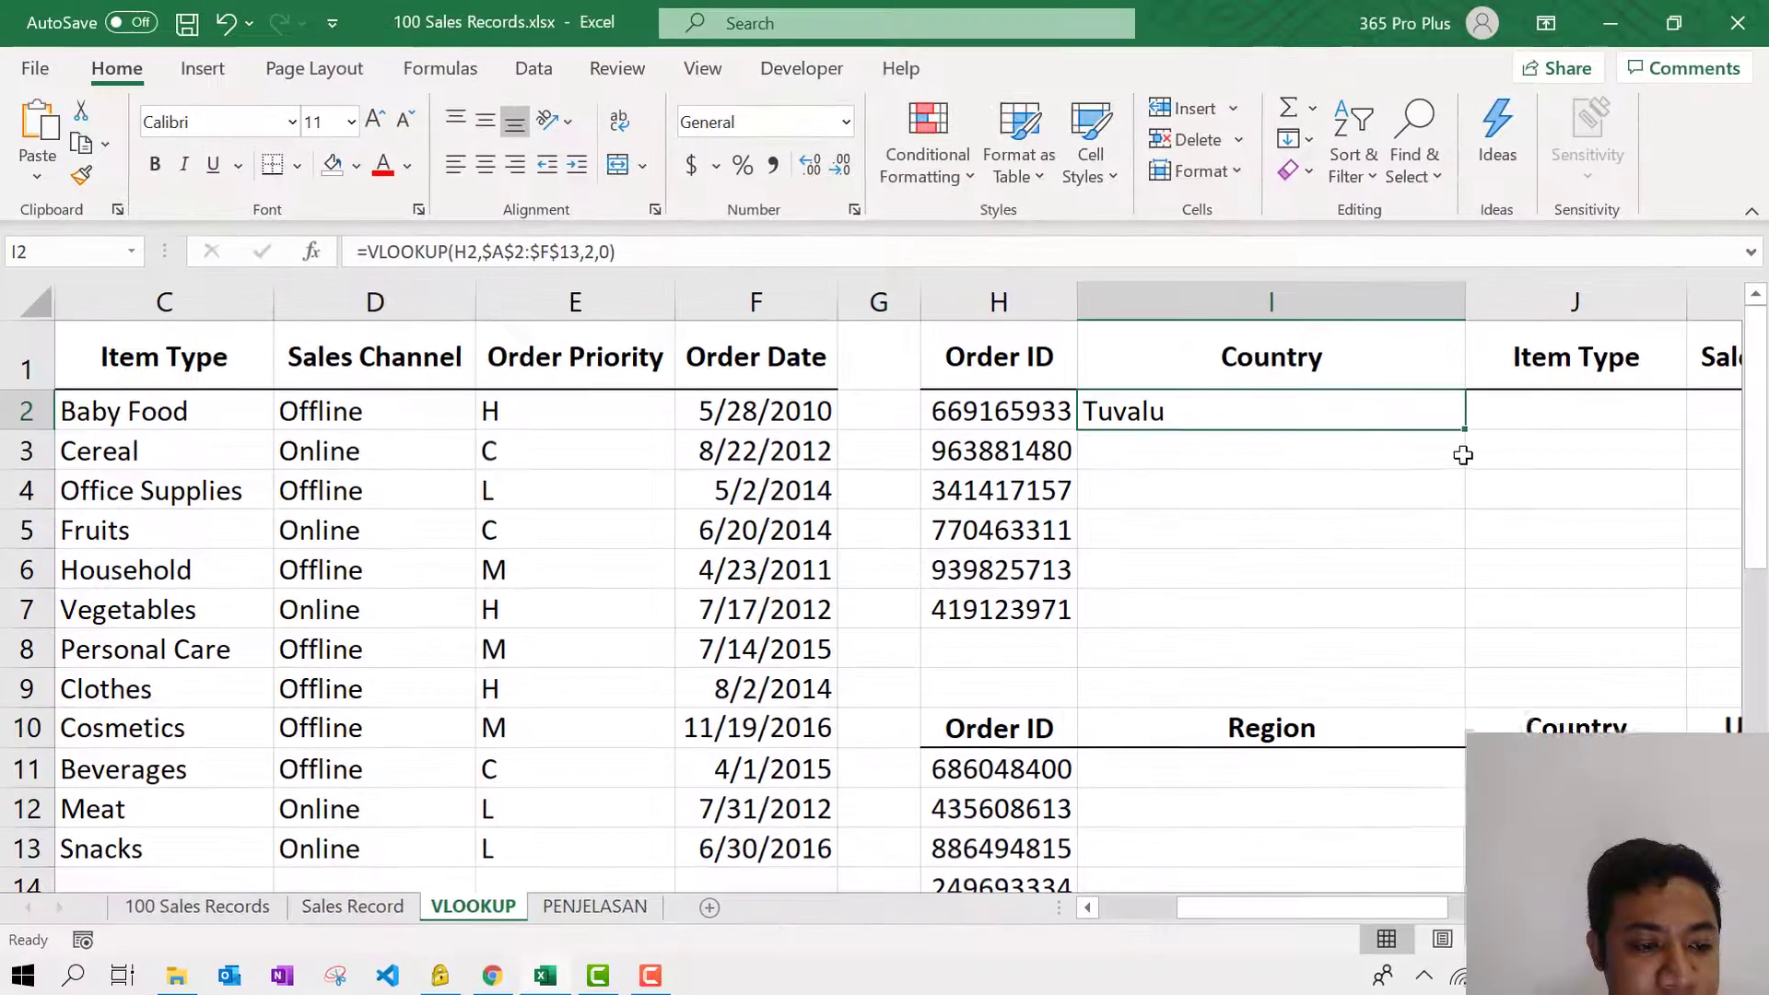
click(1760, 715)
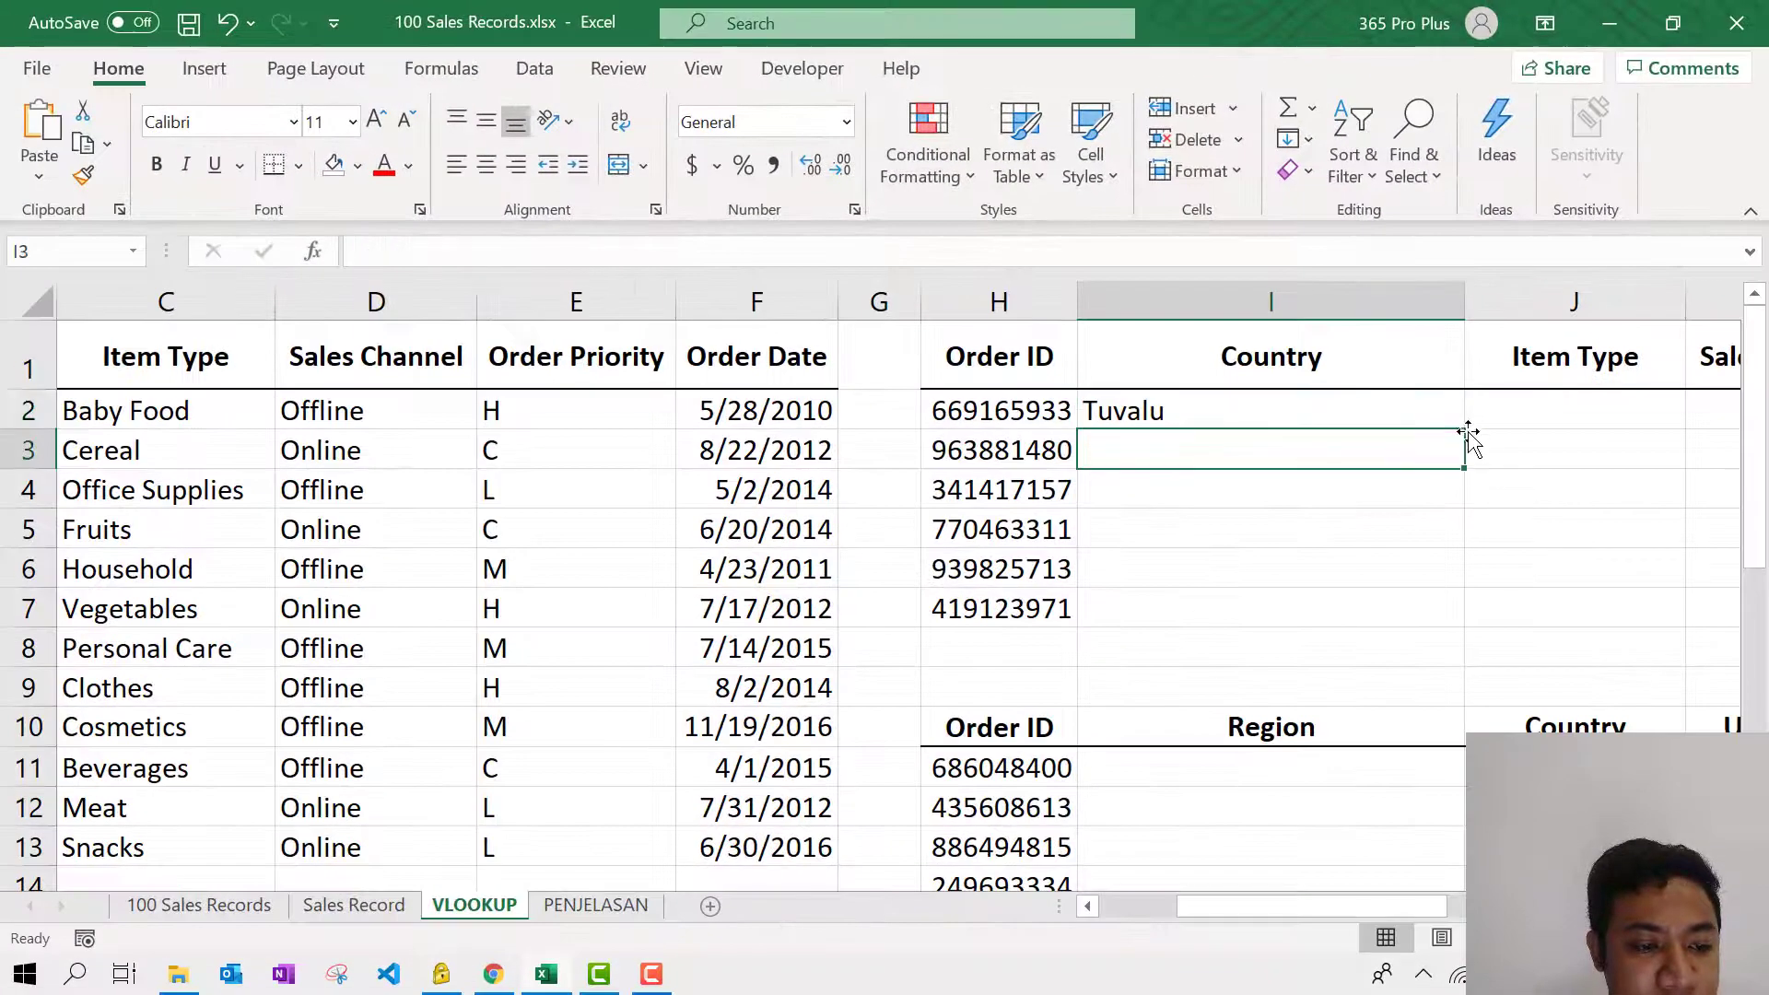
click(1744, 637)
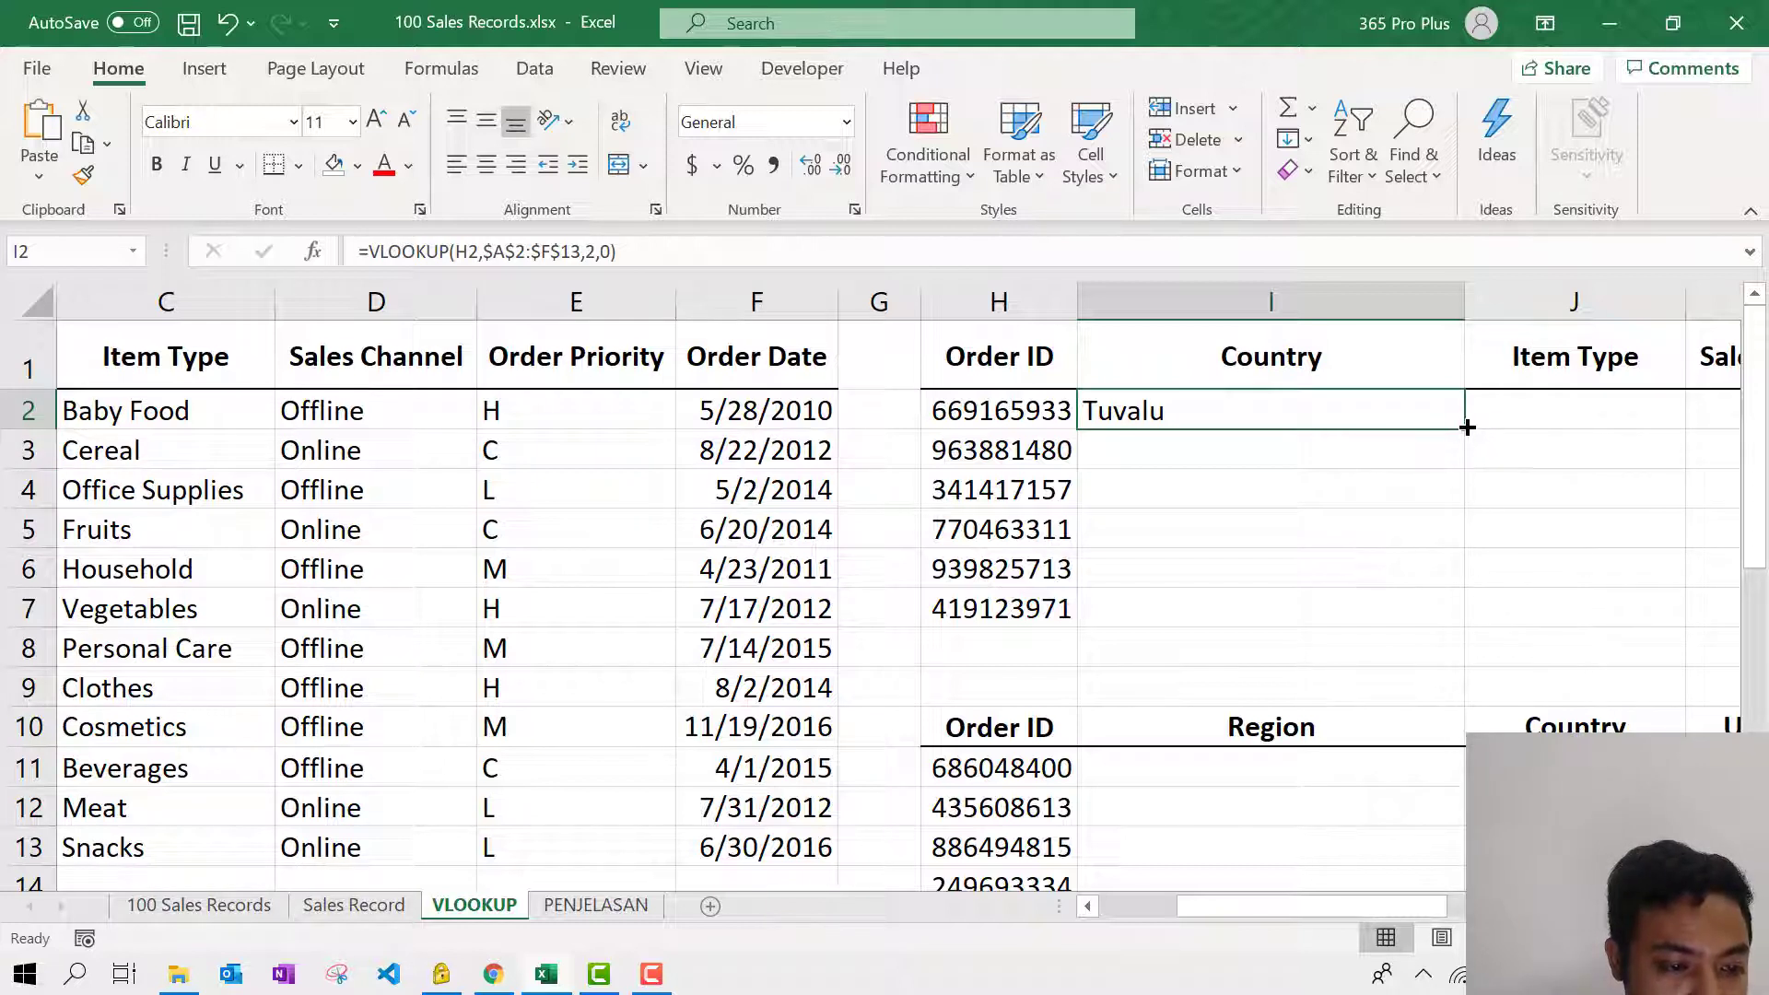
double_click(1468, 434)
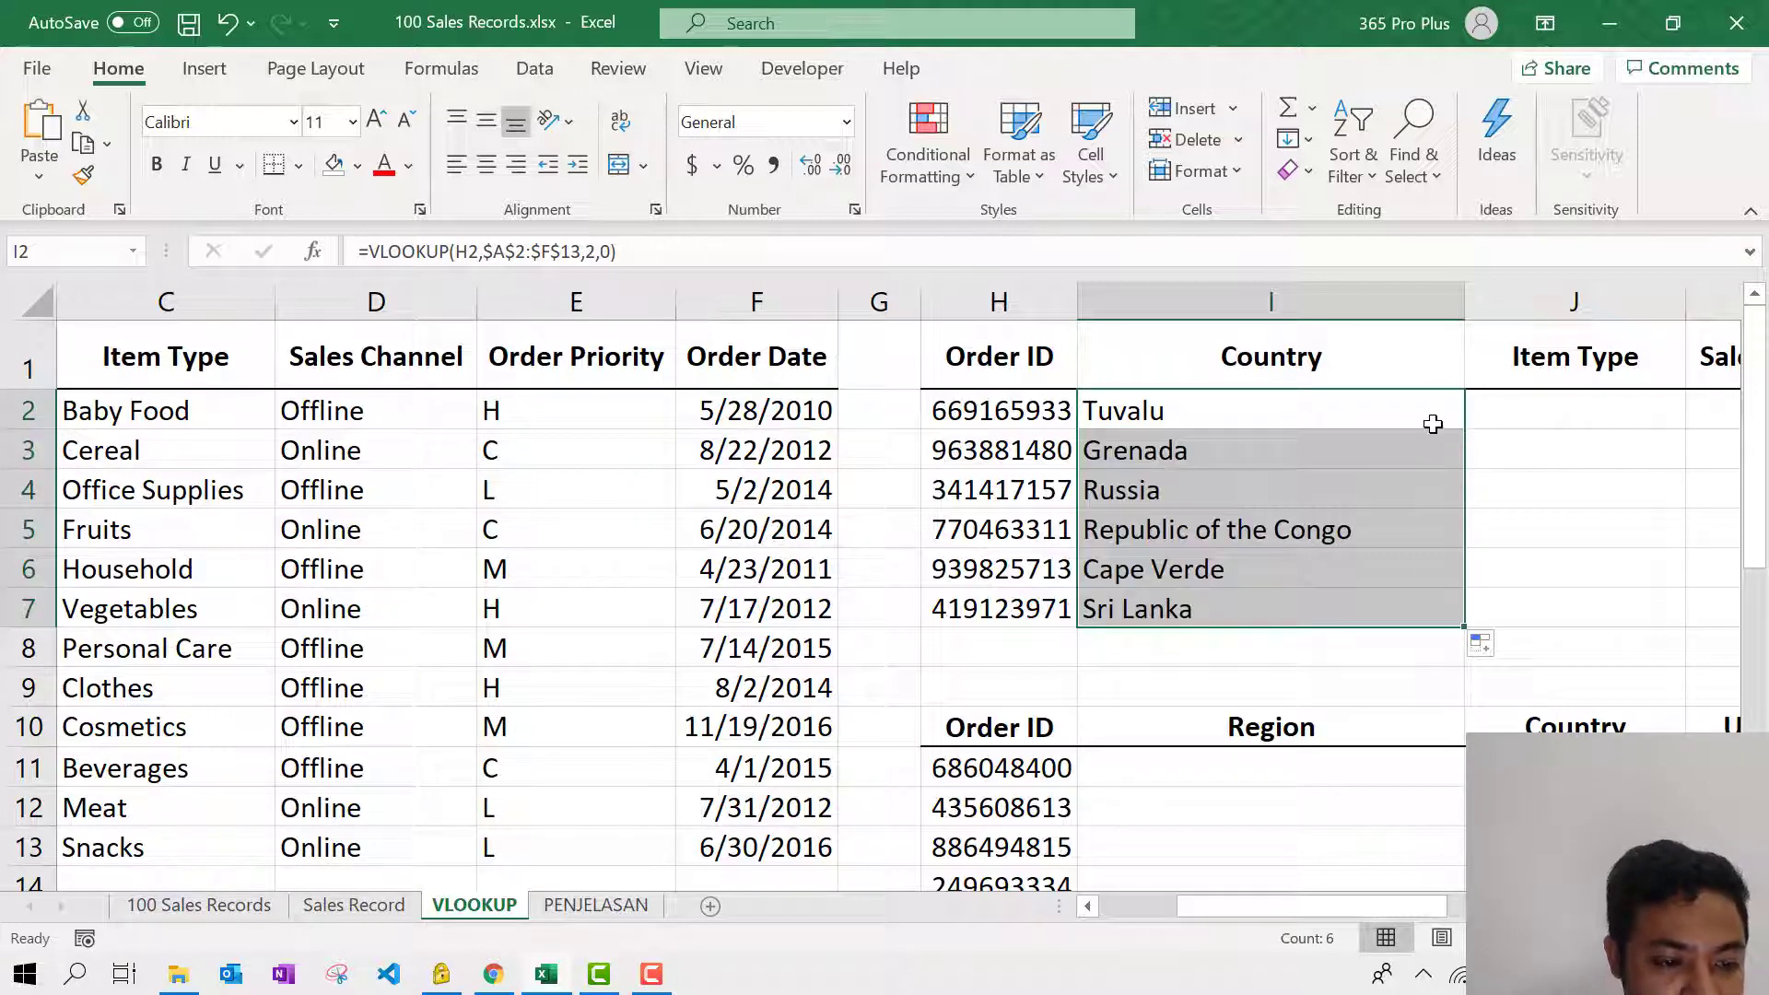
key(ctrl+z)
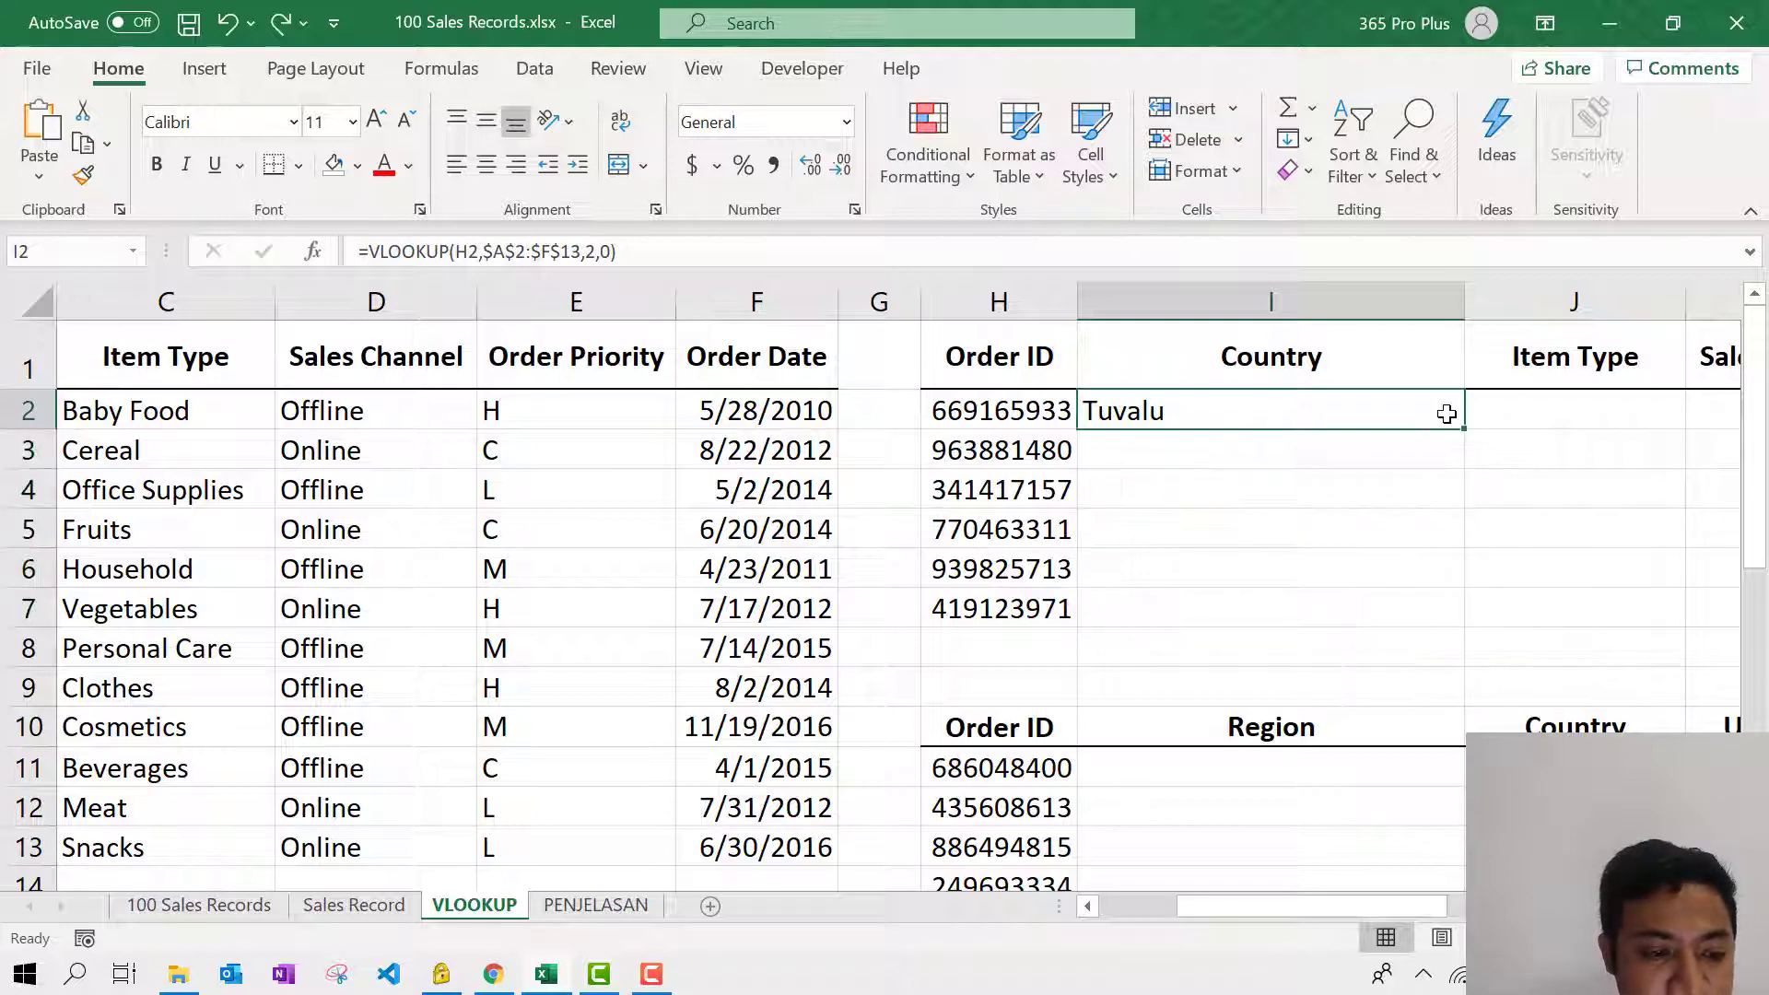
drag(1474, 490, 1473, 511)
click(1441, 411)
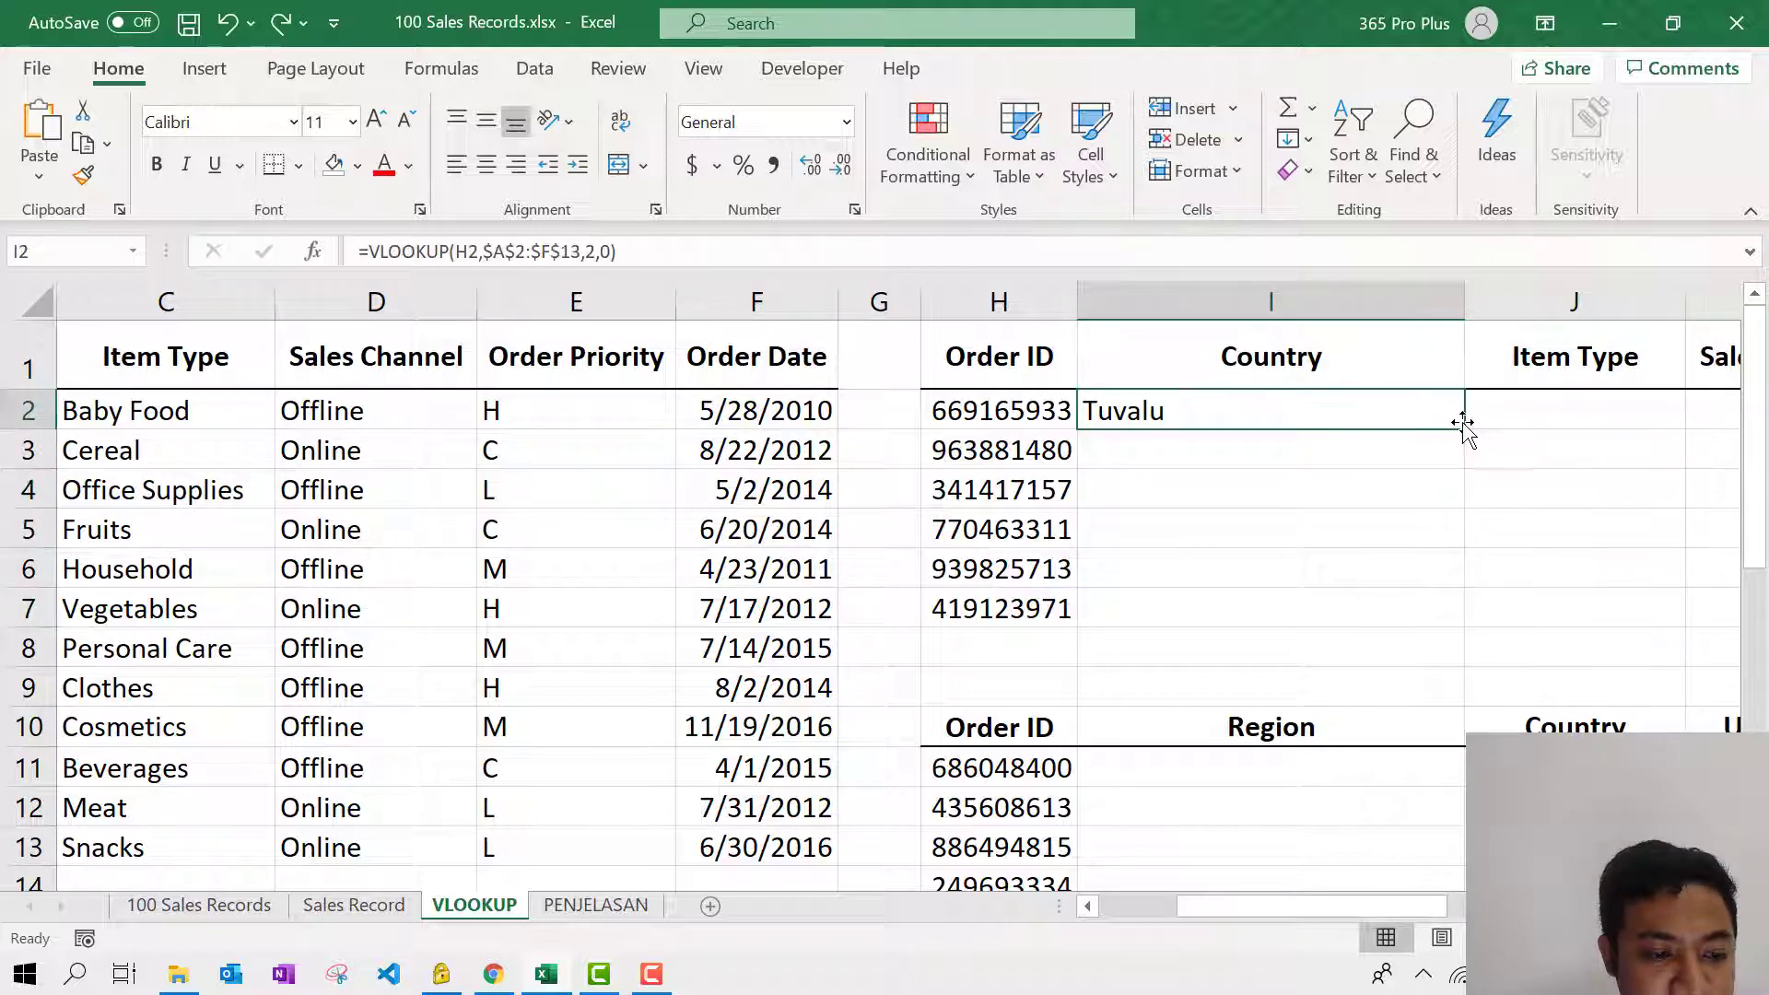
drag(1464, 430, 1457, 625)
key(ctrl+z)
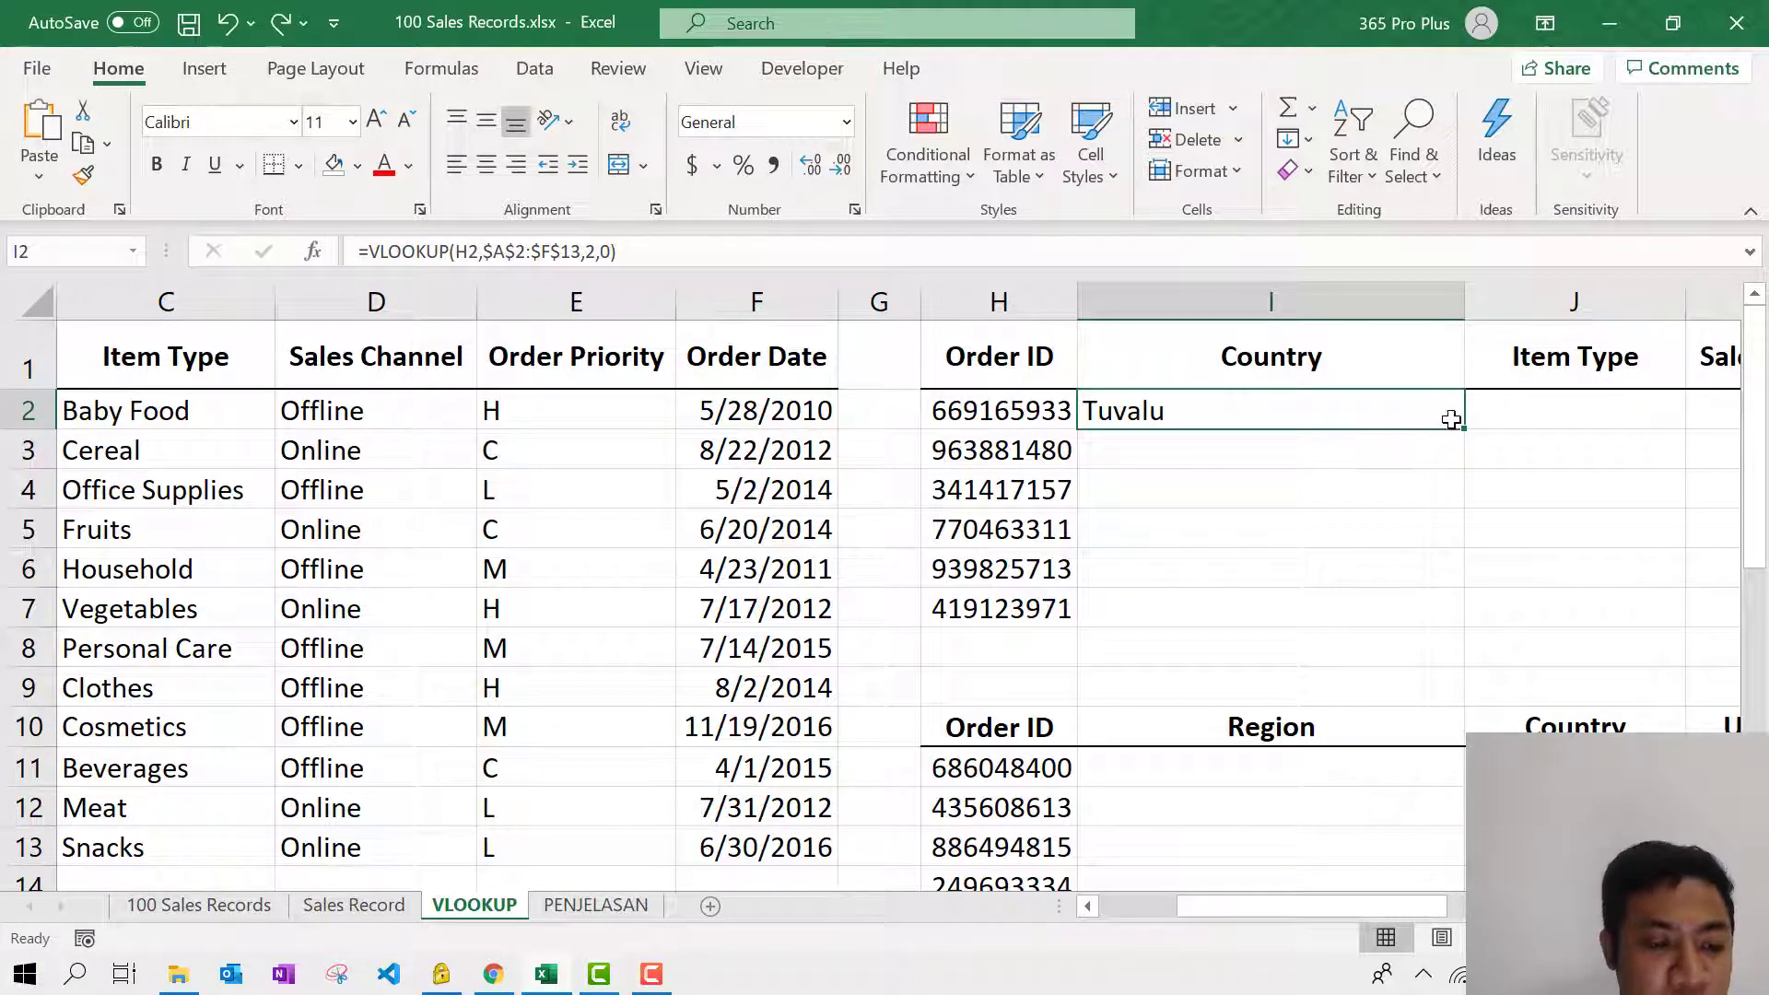
Step: Fill the VLOOKUP formula from I2 down the Country column to I7
double_click(1464, 429)
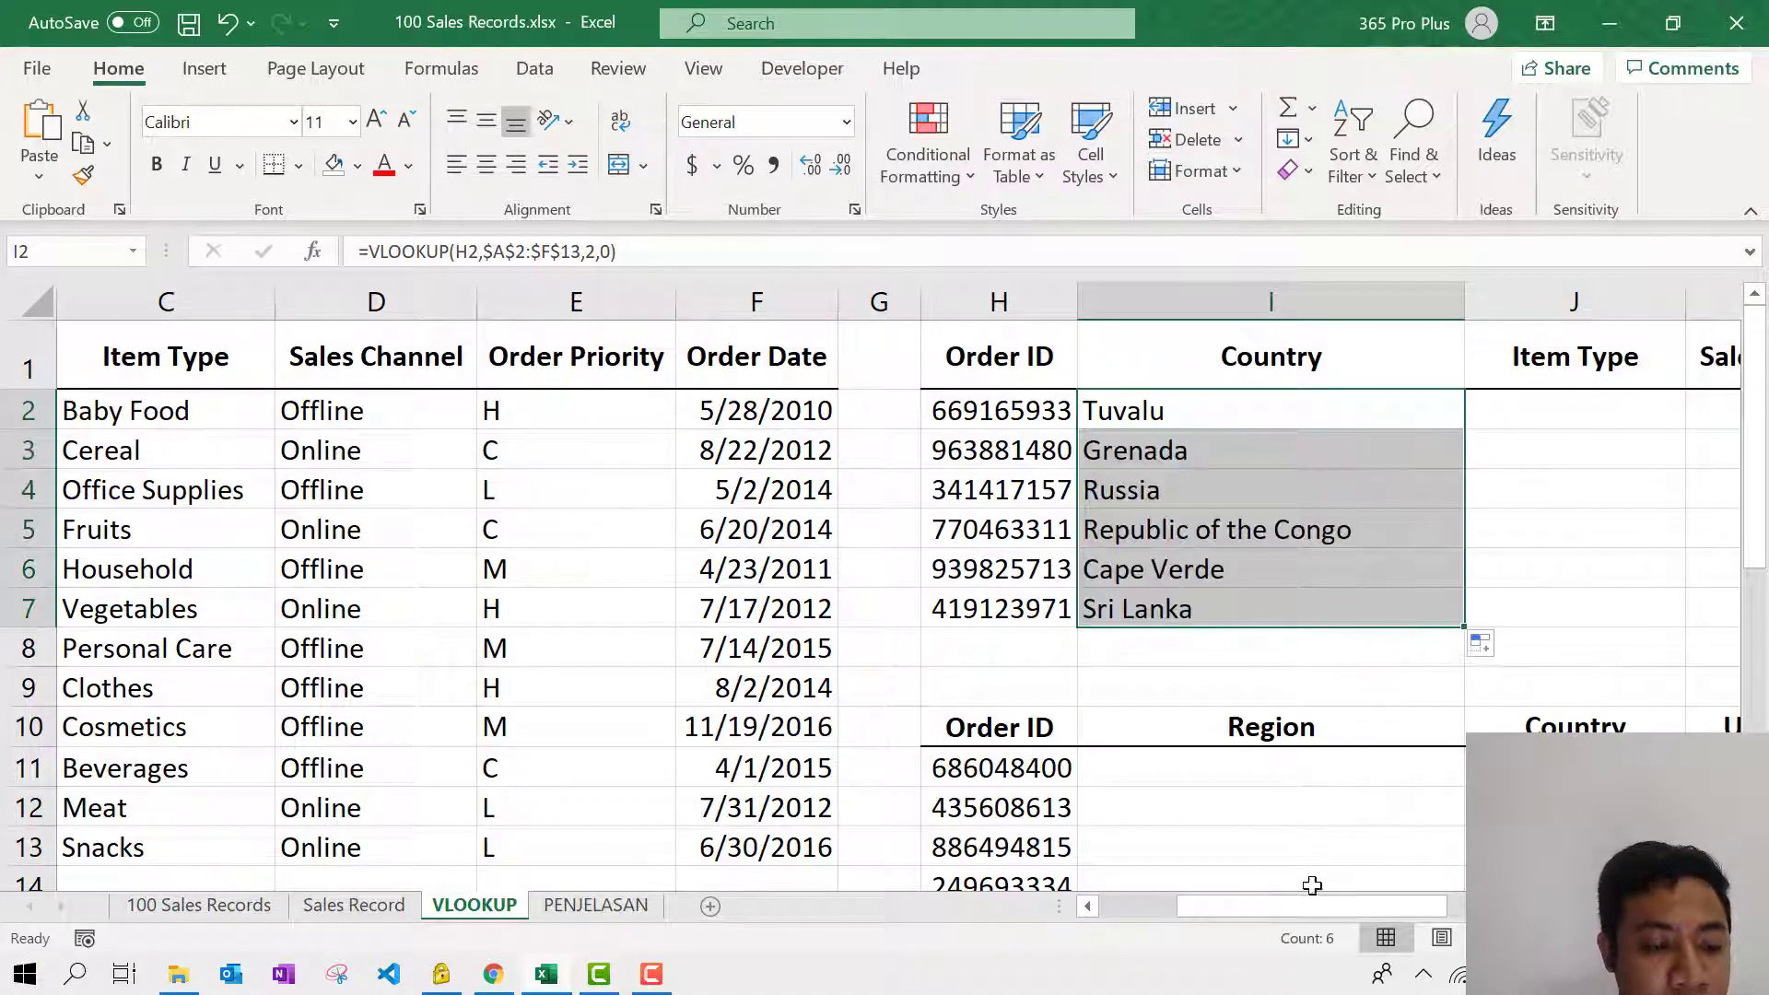
drag(1280, 908, 1241, 908)
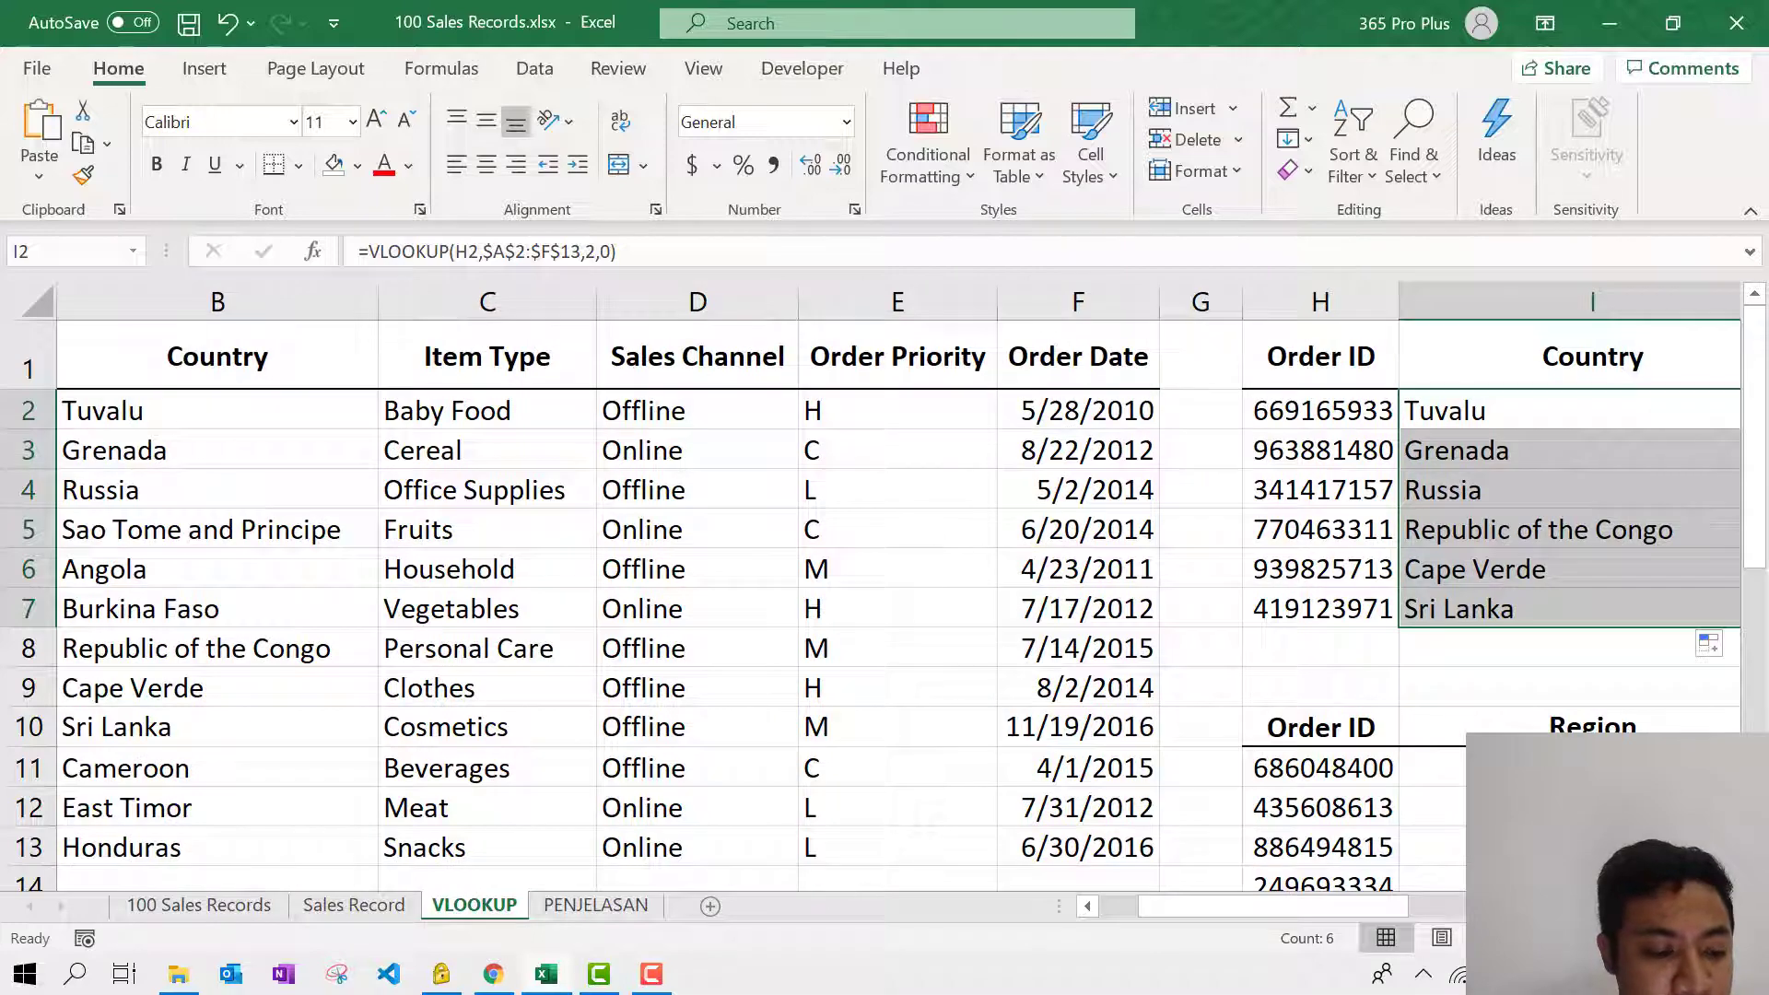
scroll(1124, 364, down, 3)
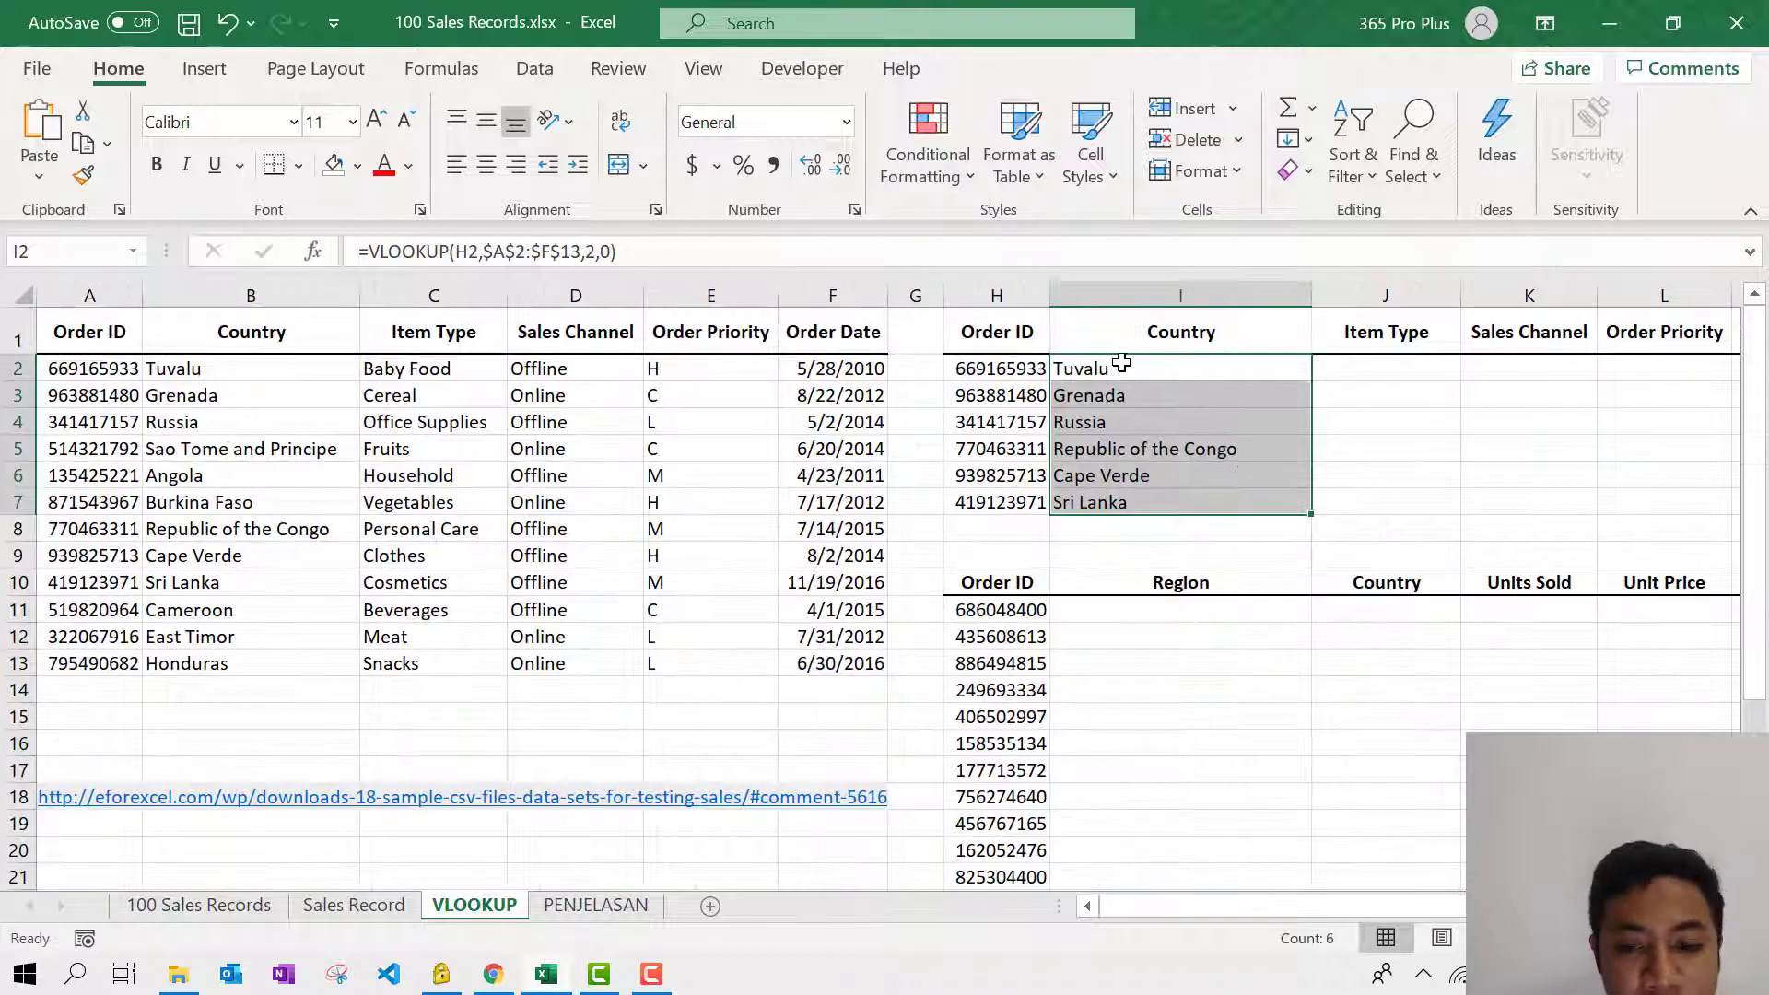
Step: Copy the Order ID in H4 and find its match in the source table's Order ID column
click(1117, 421)
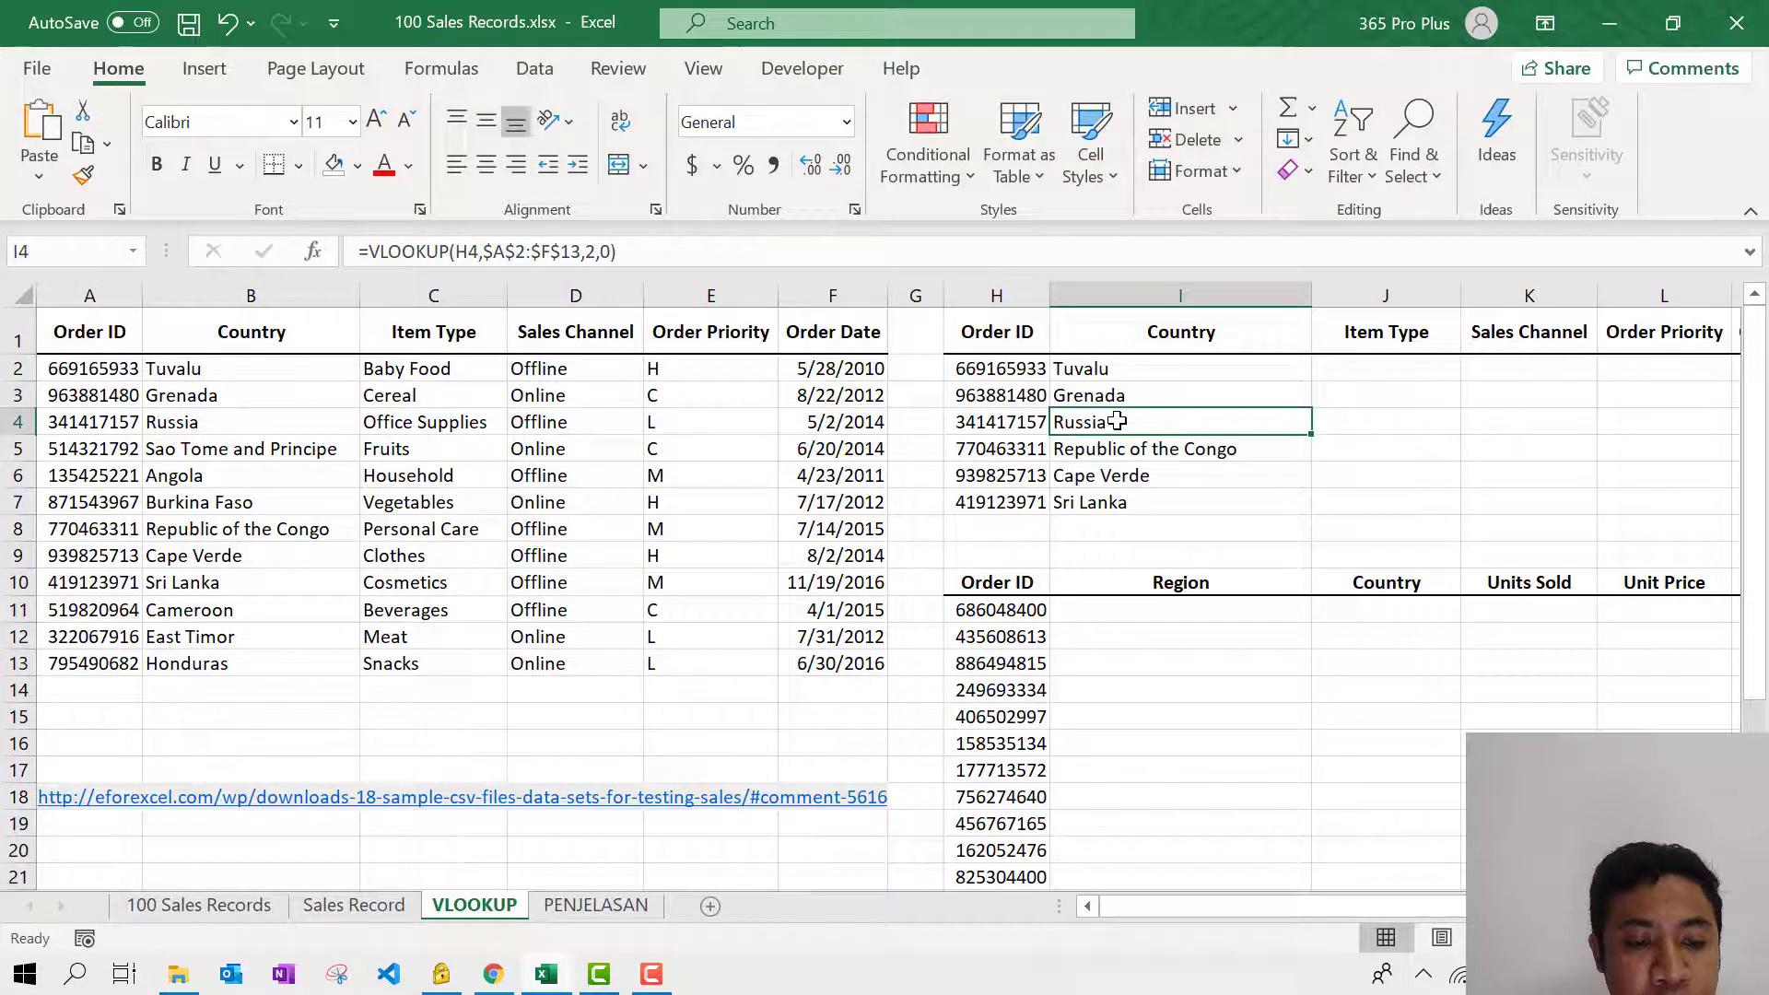
click(1015, 424)
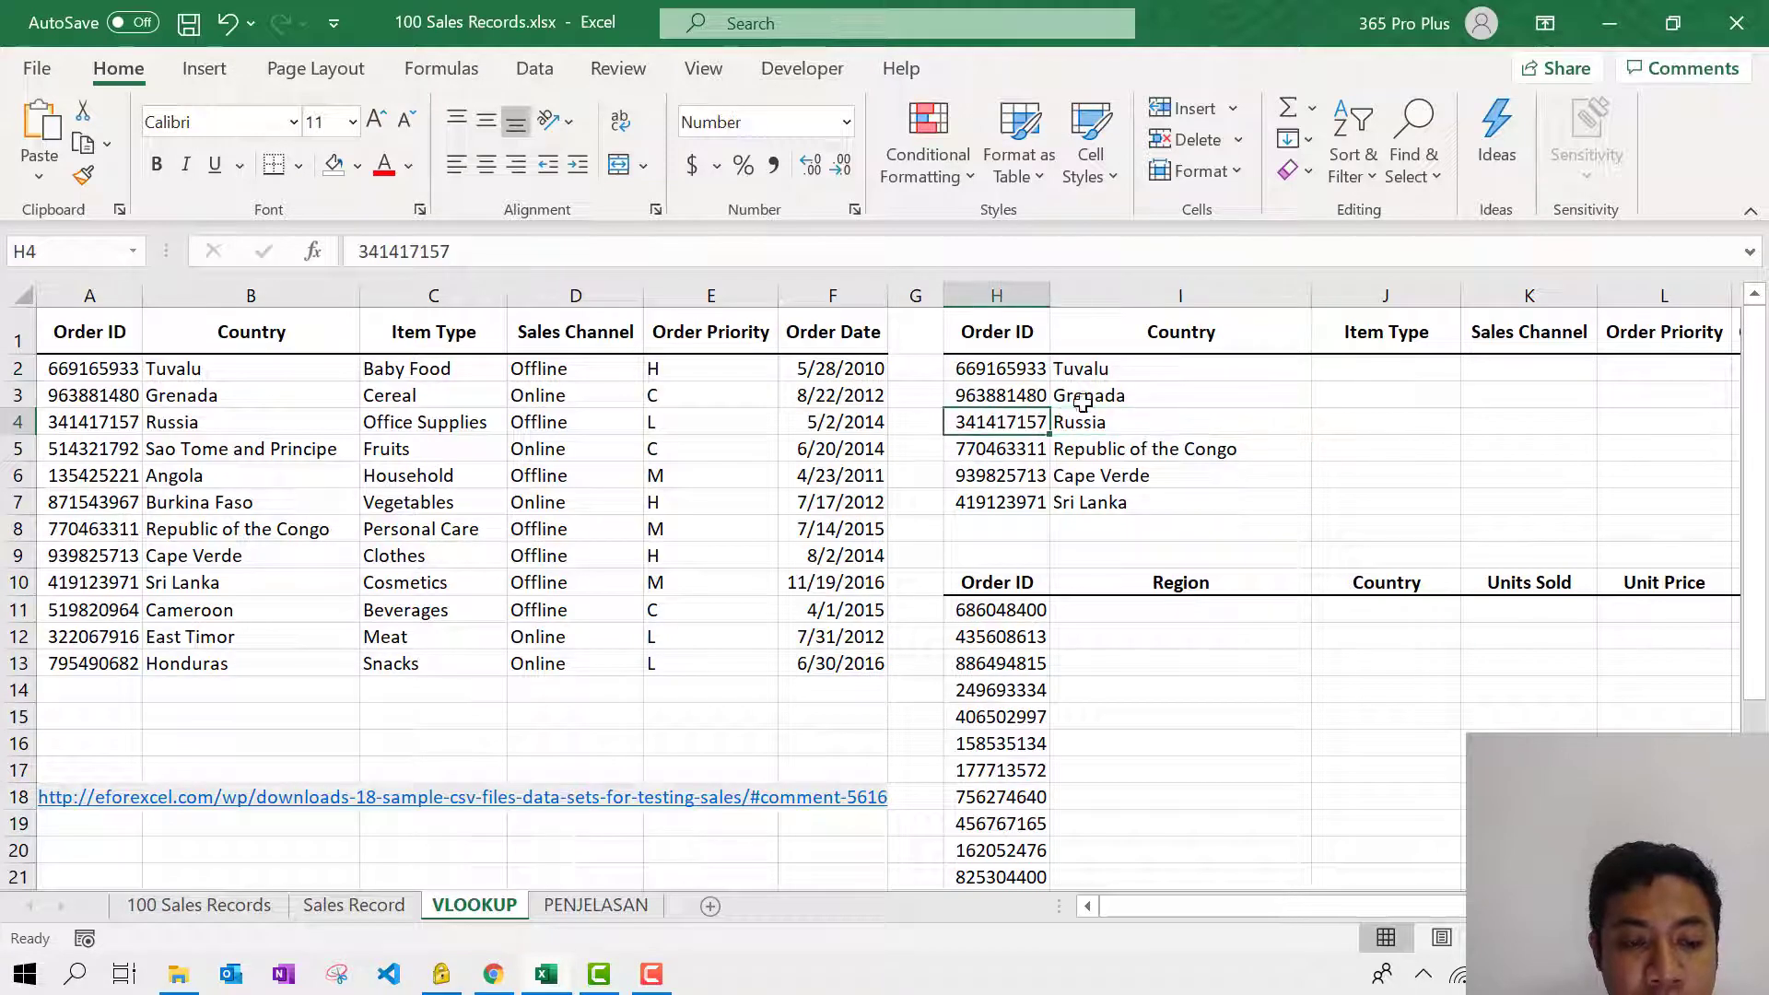
key(ctrl+c)
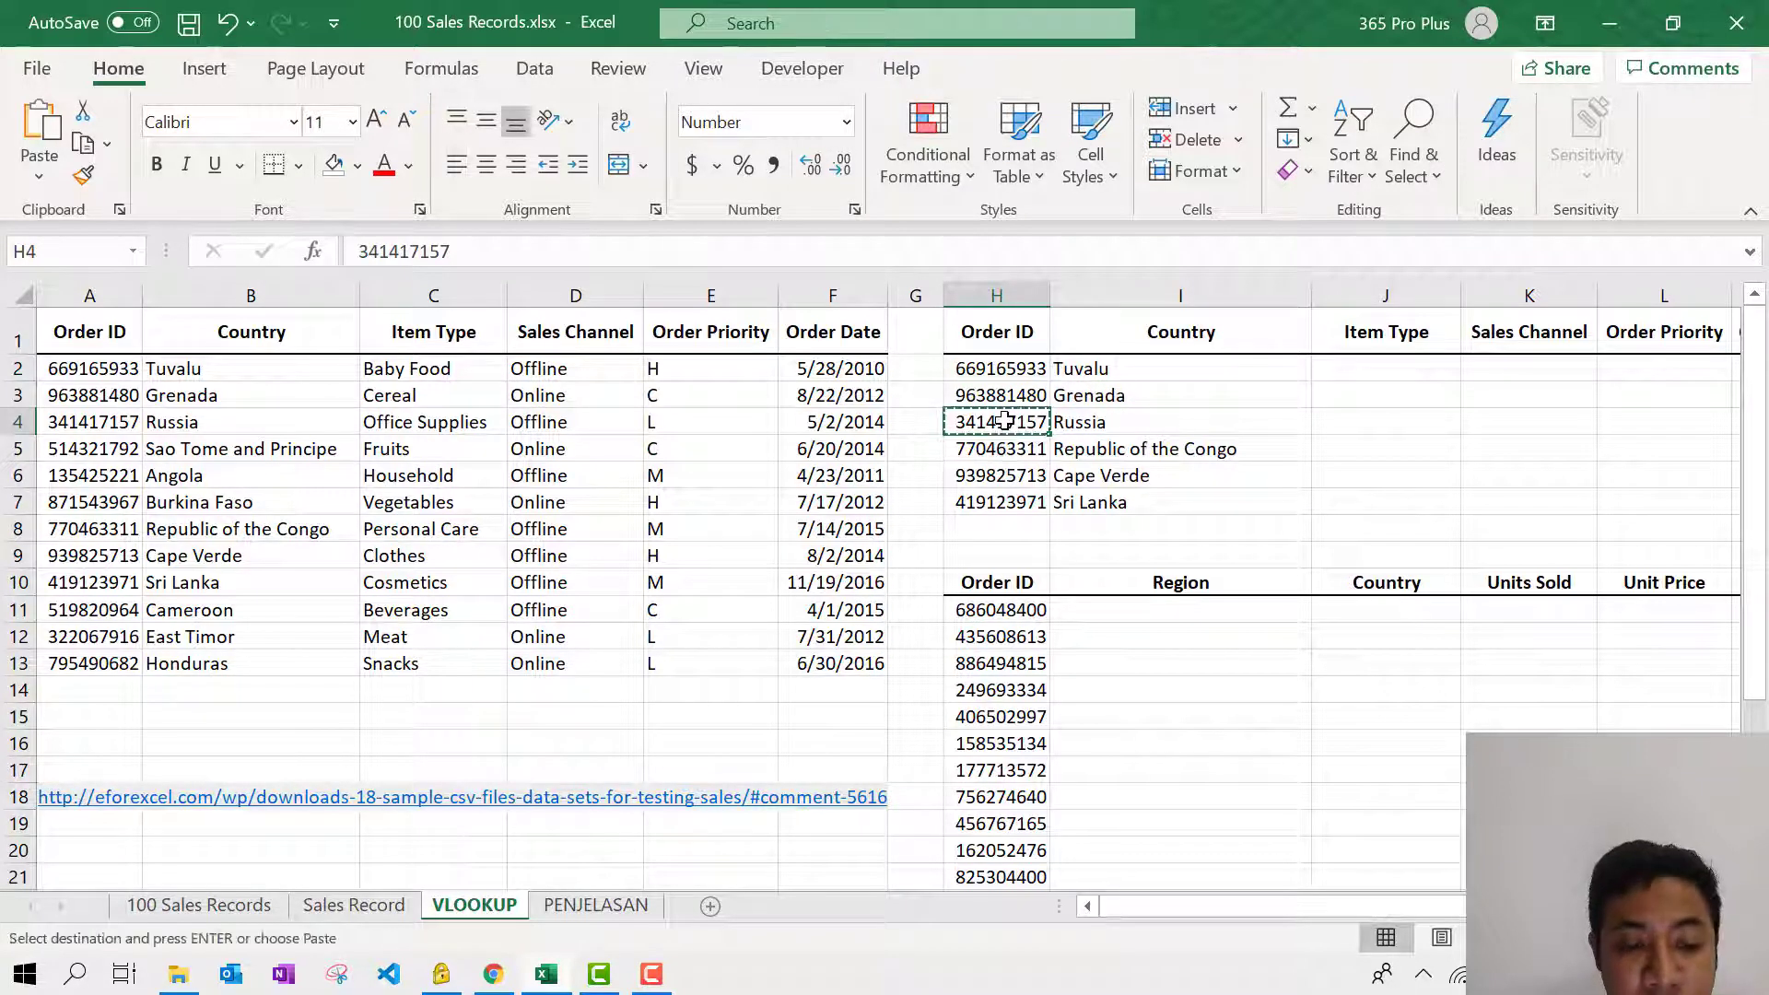
click(573, 529)
key(ctrl+f)
key(ctrl+v)
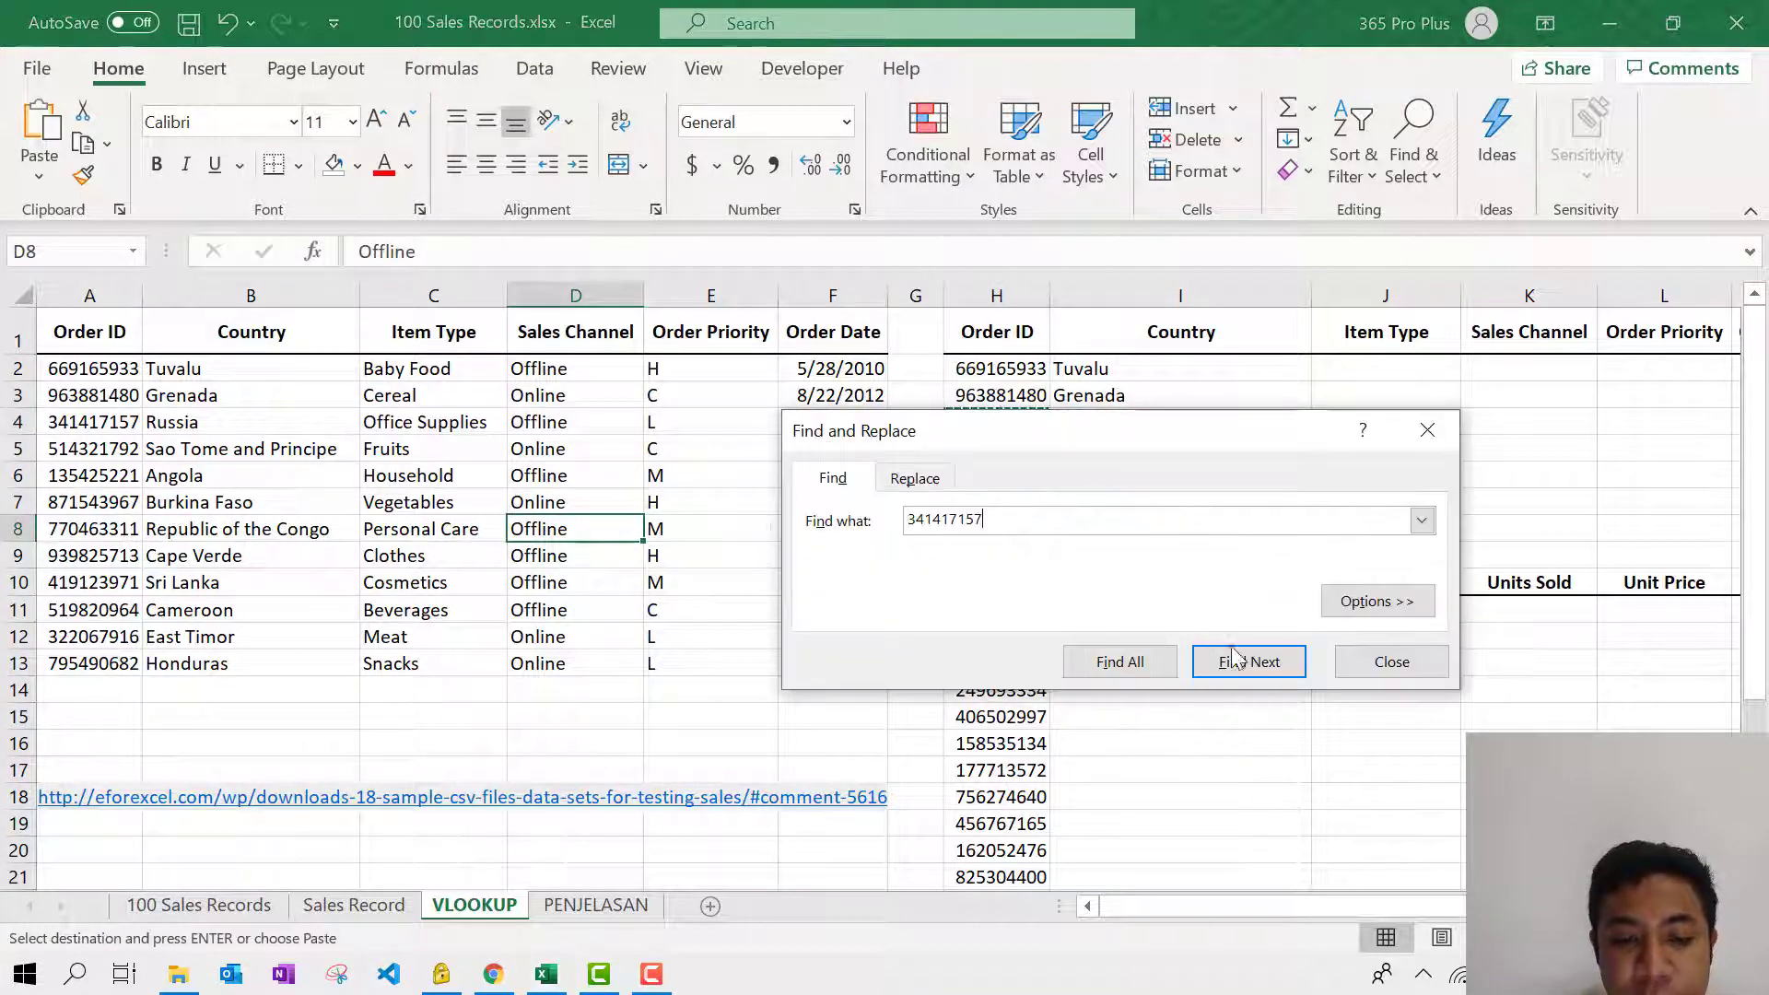
click(1249, 661)
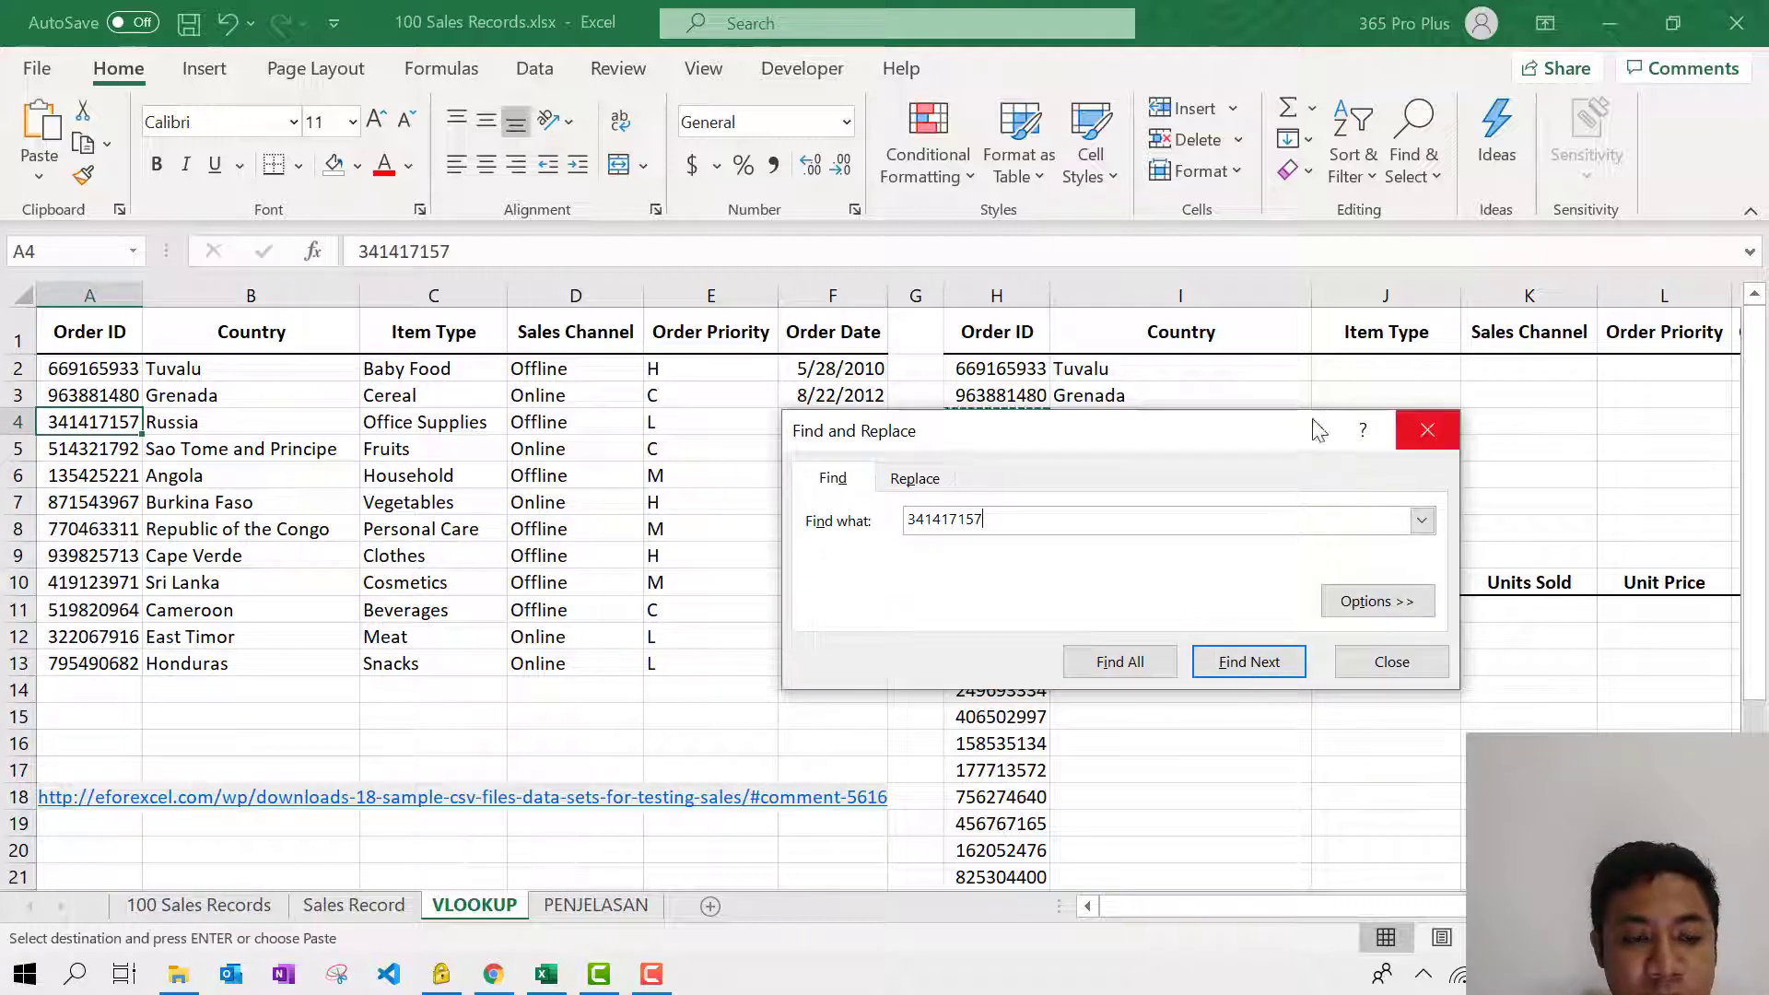
Step: Compare the matching Order ID in A4 with its country in B4 and close the search
click(15, 424)
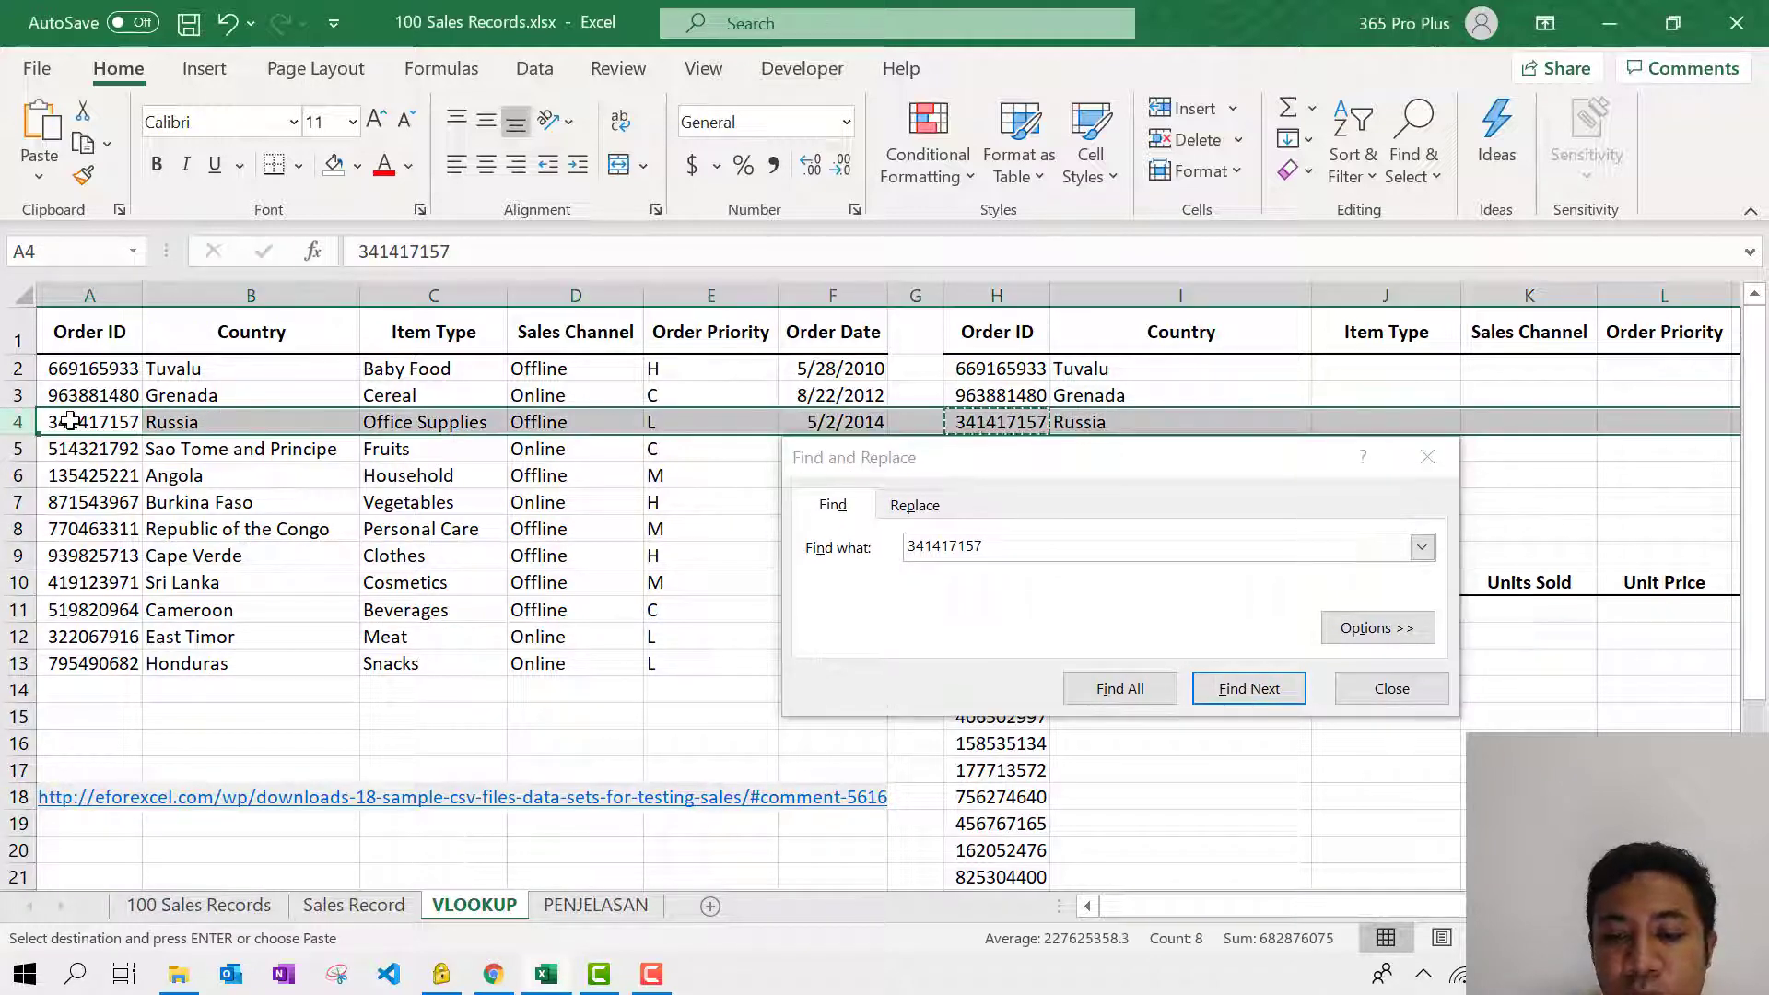
double_click(68, 423)
drag(68, 423, 169, 425)
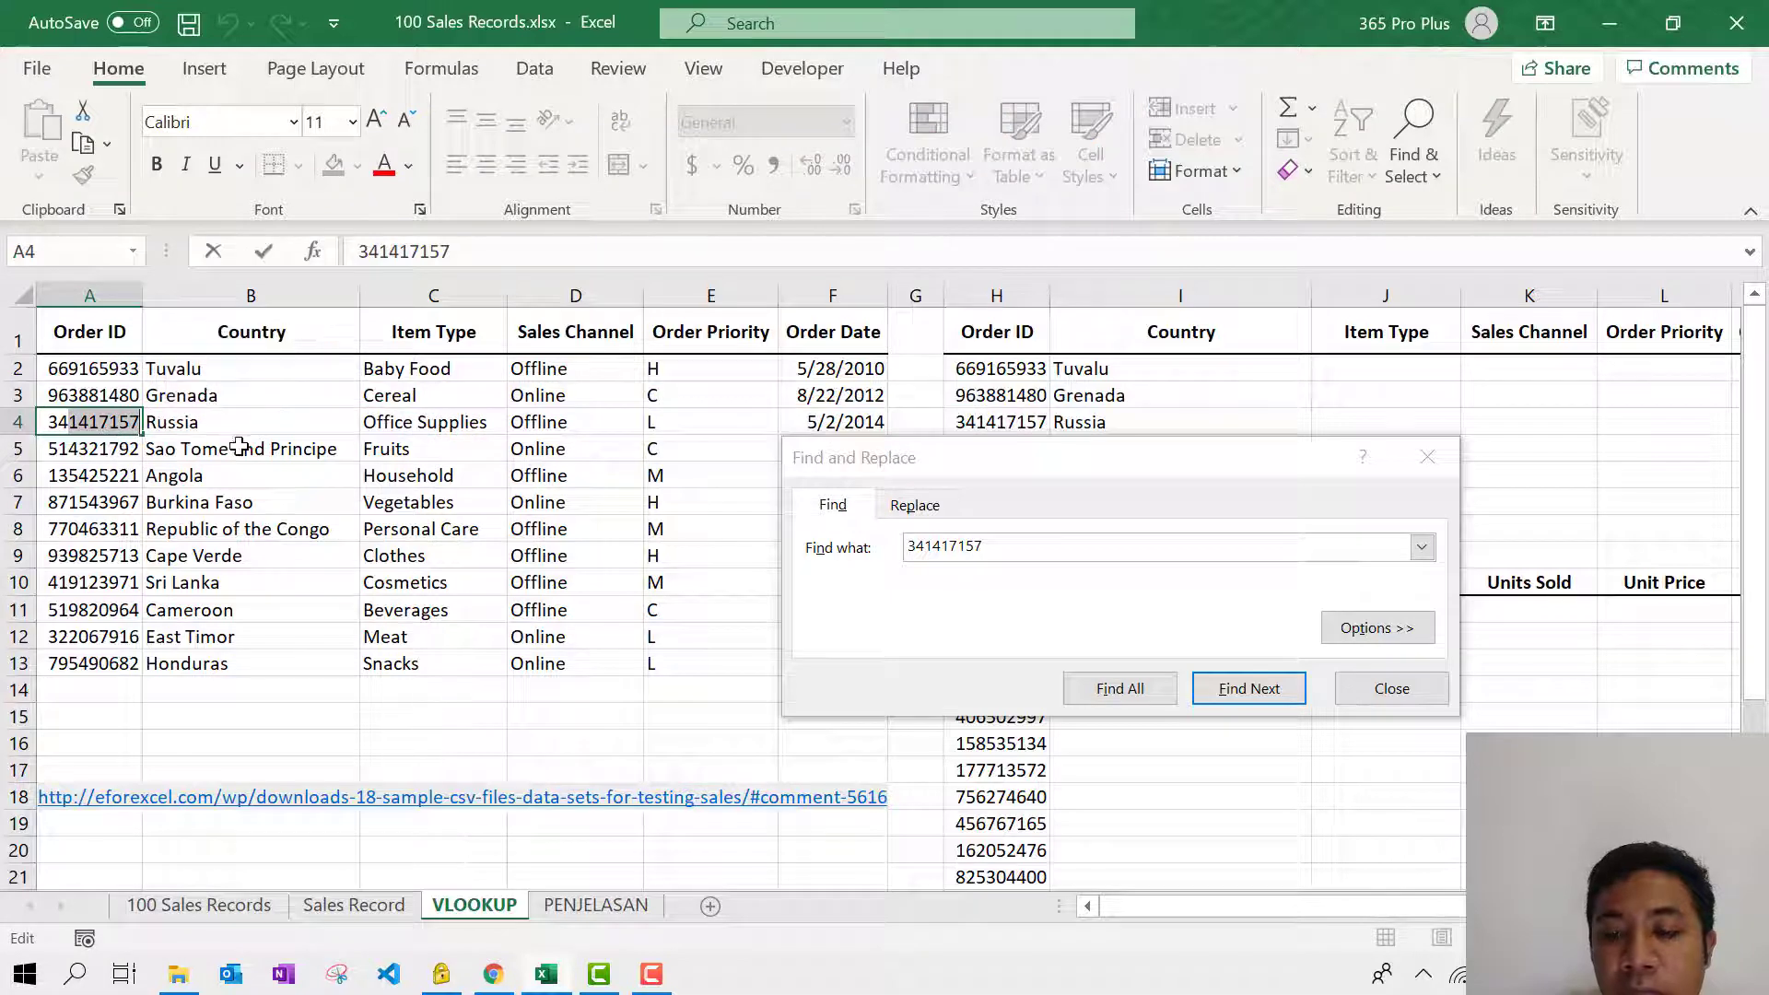
click(213, 445)
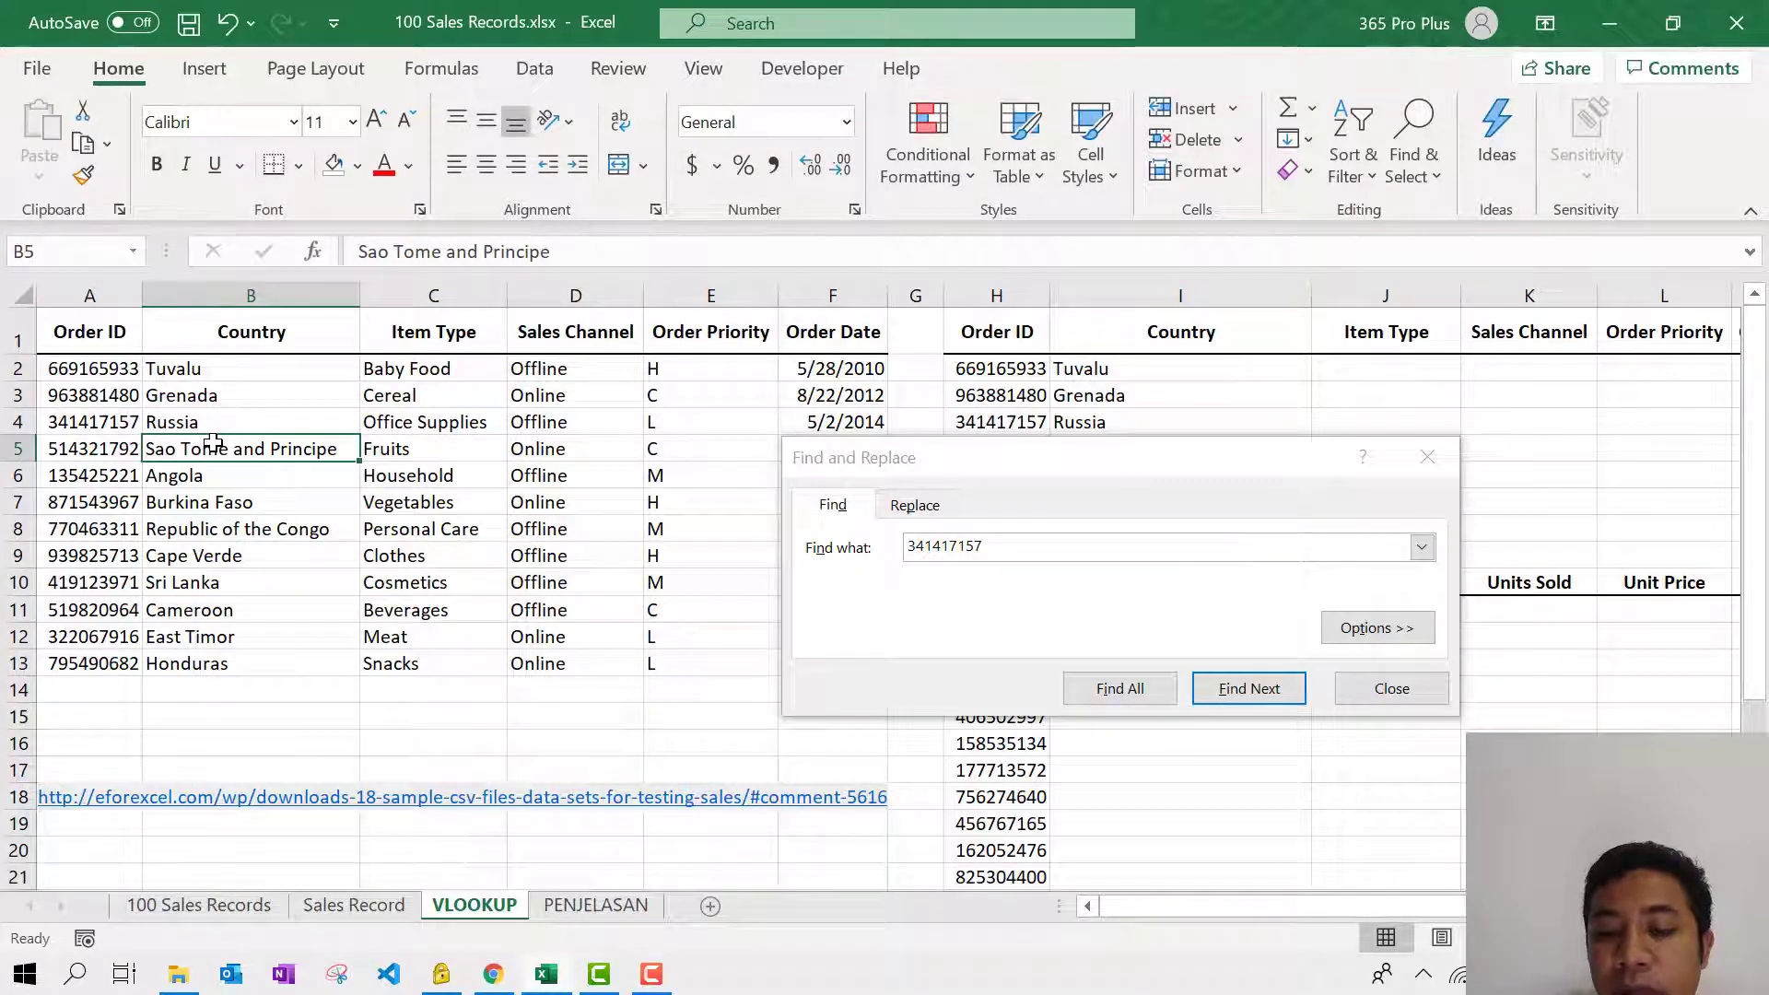
click(229, 421)
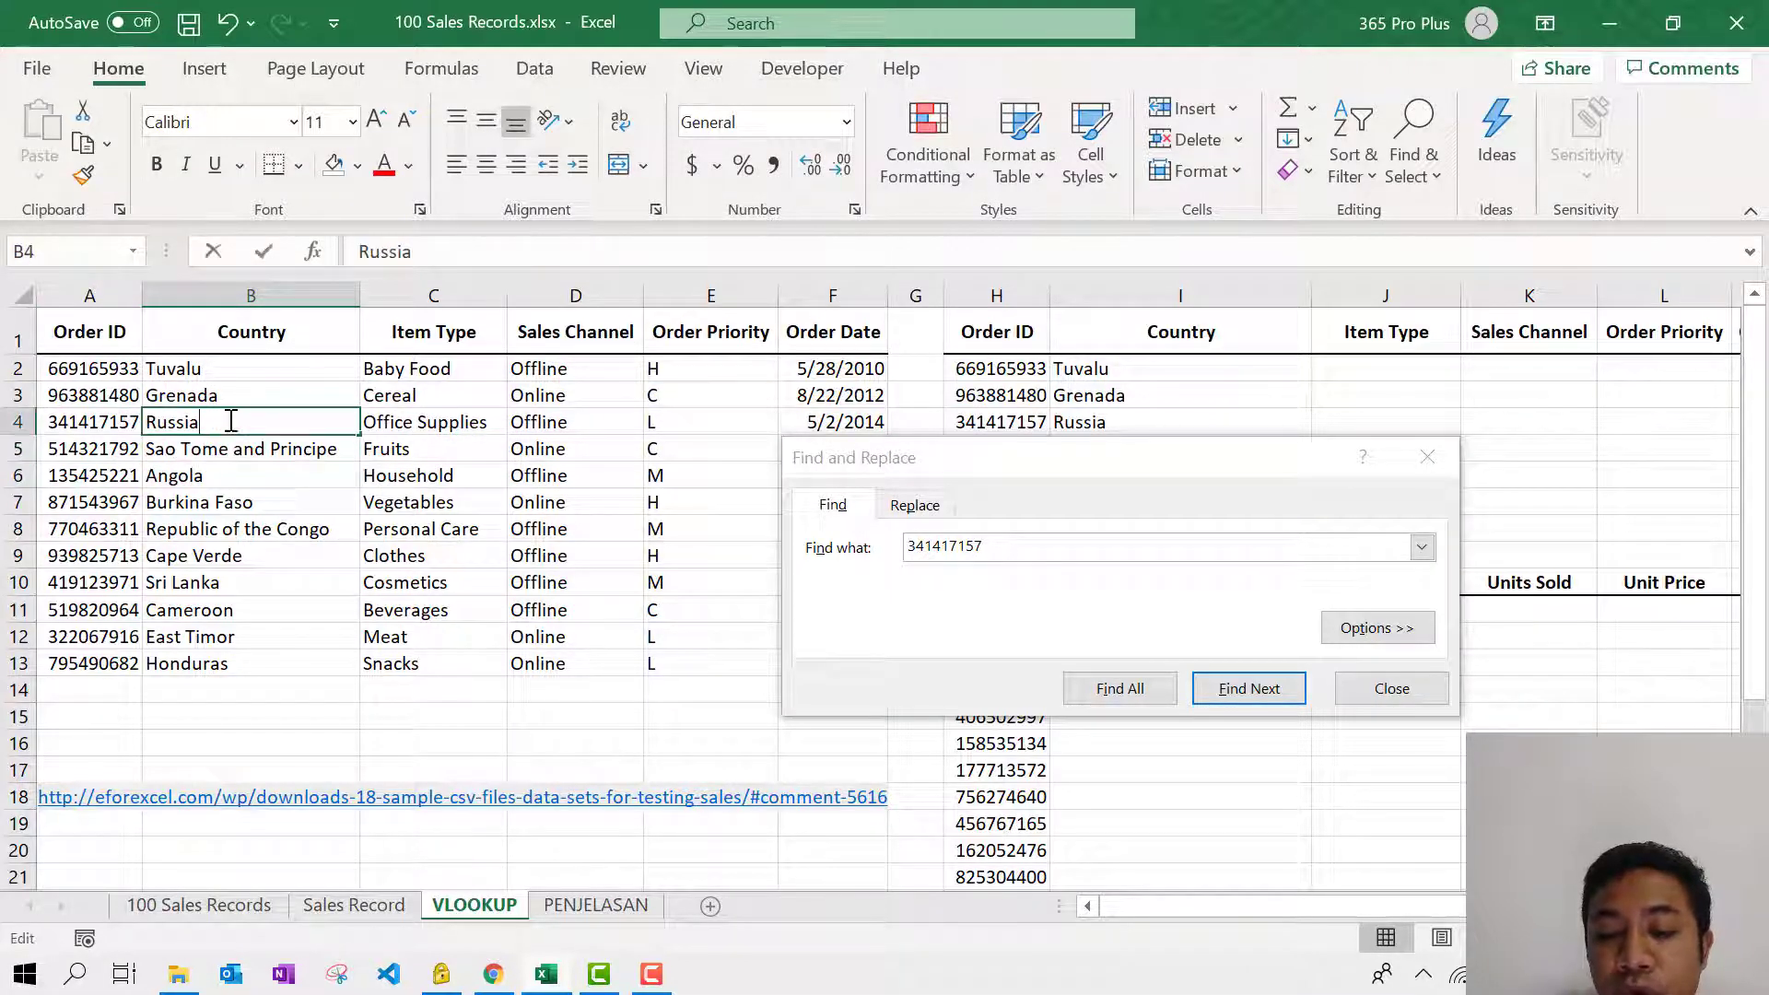
click(304, 454)
click(287, 427)
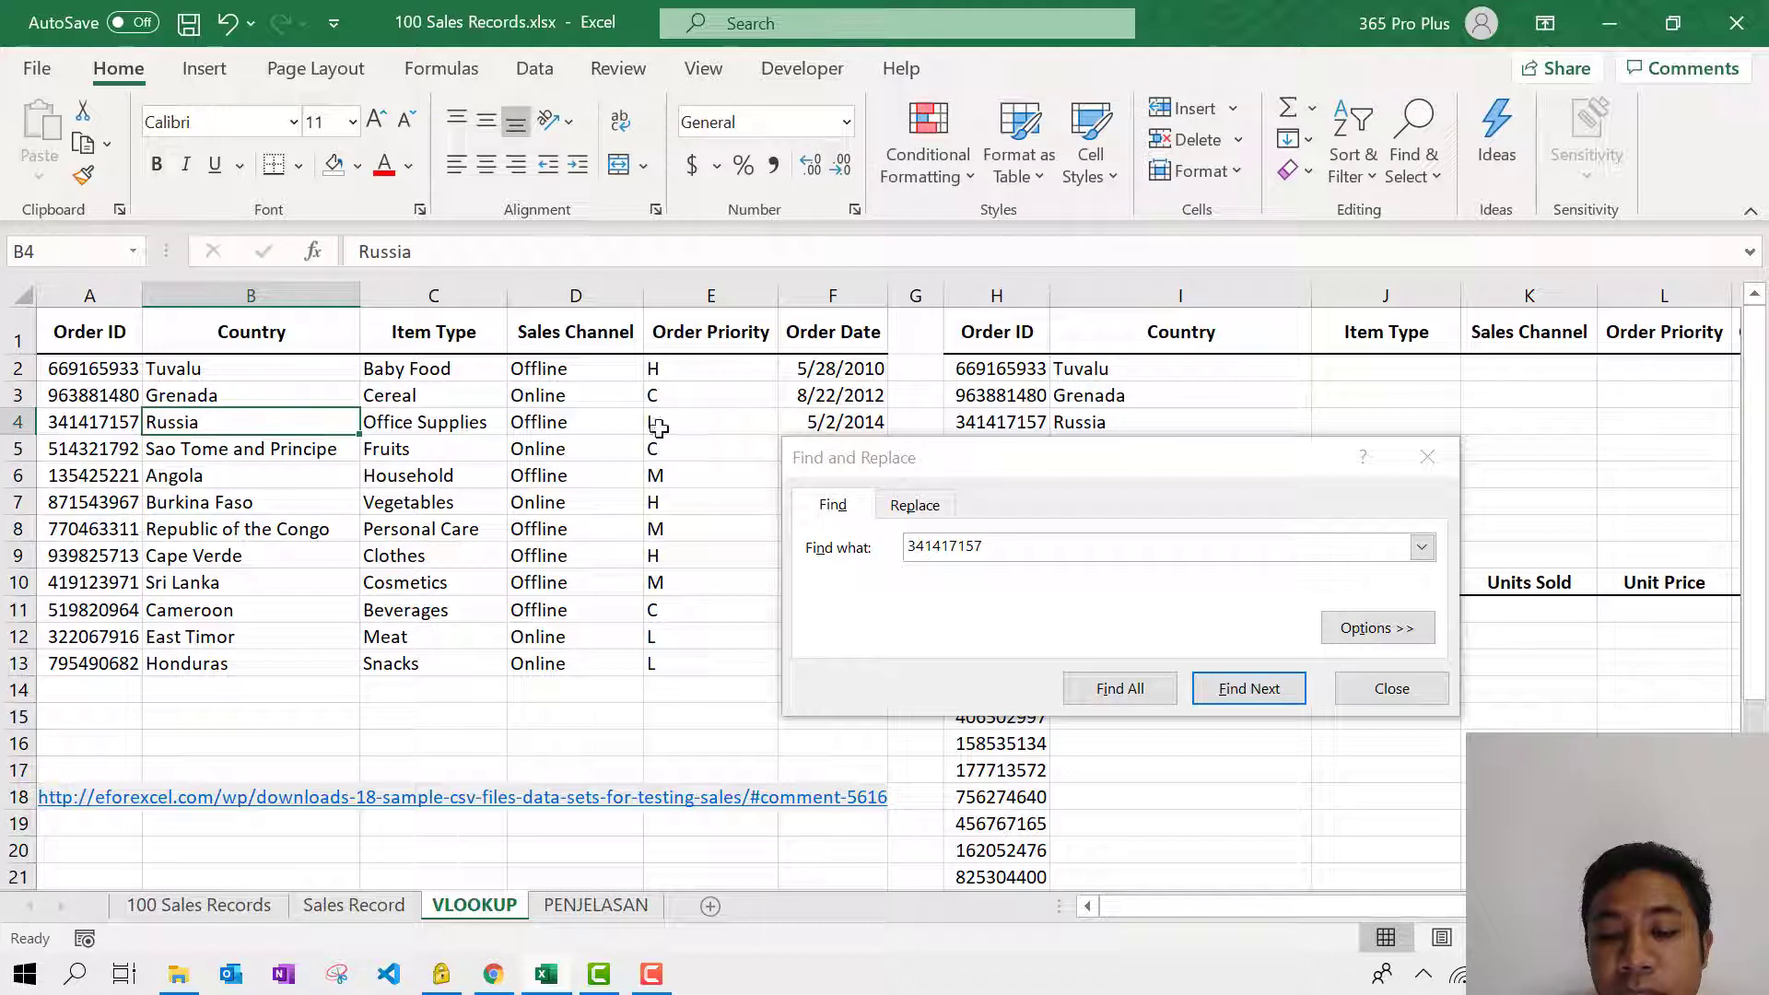
click(1428, 457)
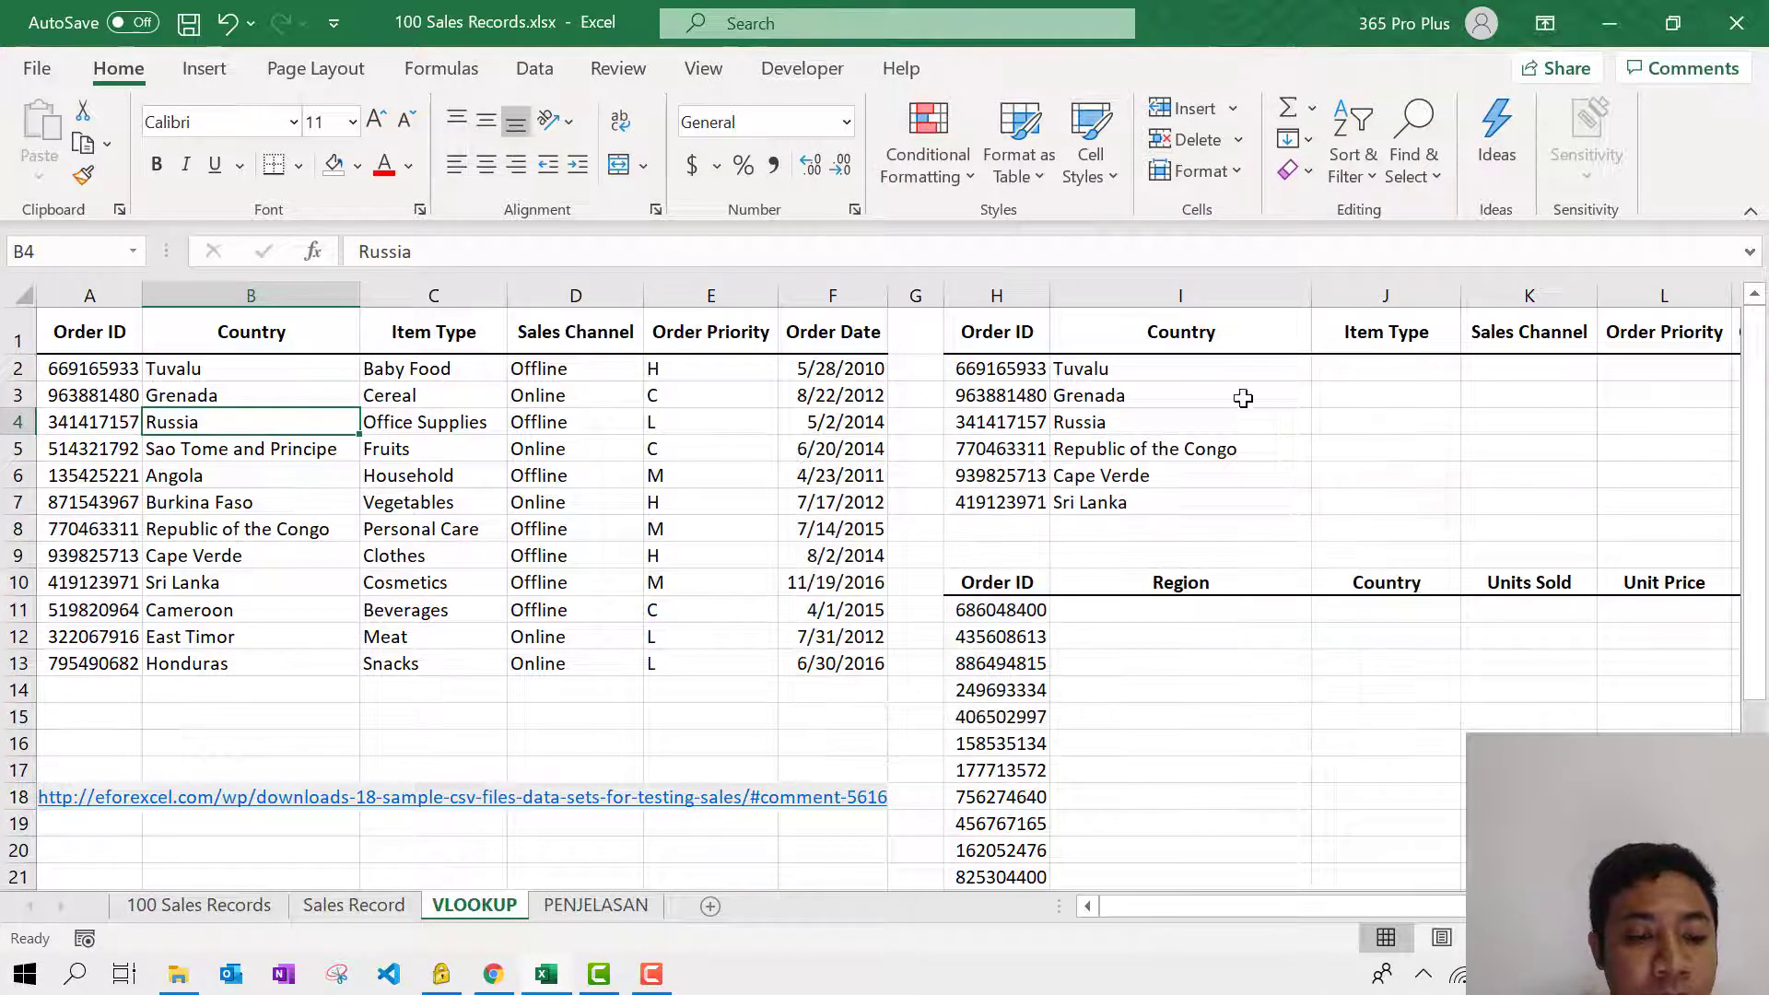
Step: Enter =VLOOKUP(H2,A2:F13,3,0) in J2 to look up the Item Type by Order ID
click(1370, 371)
text(=)
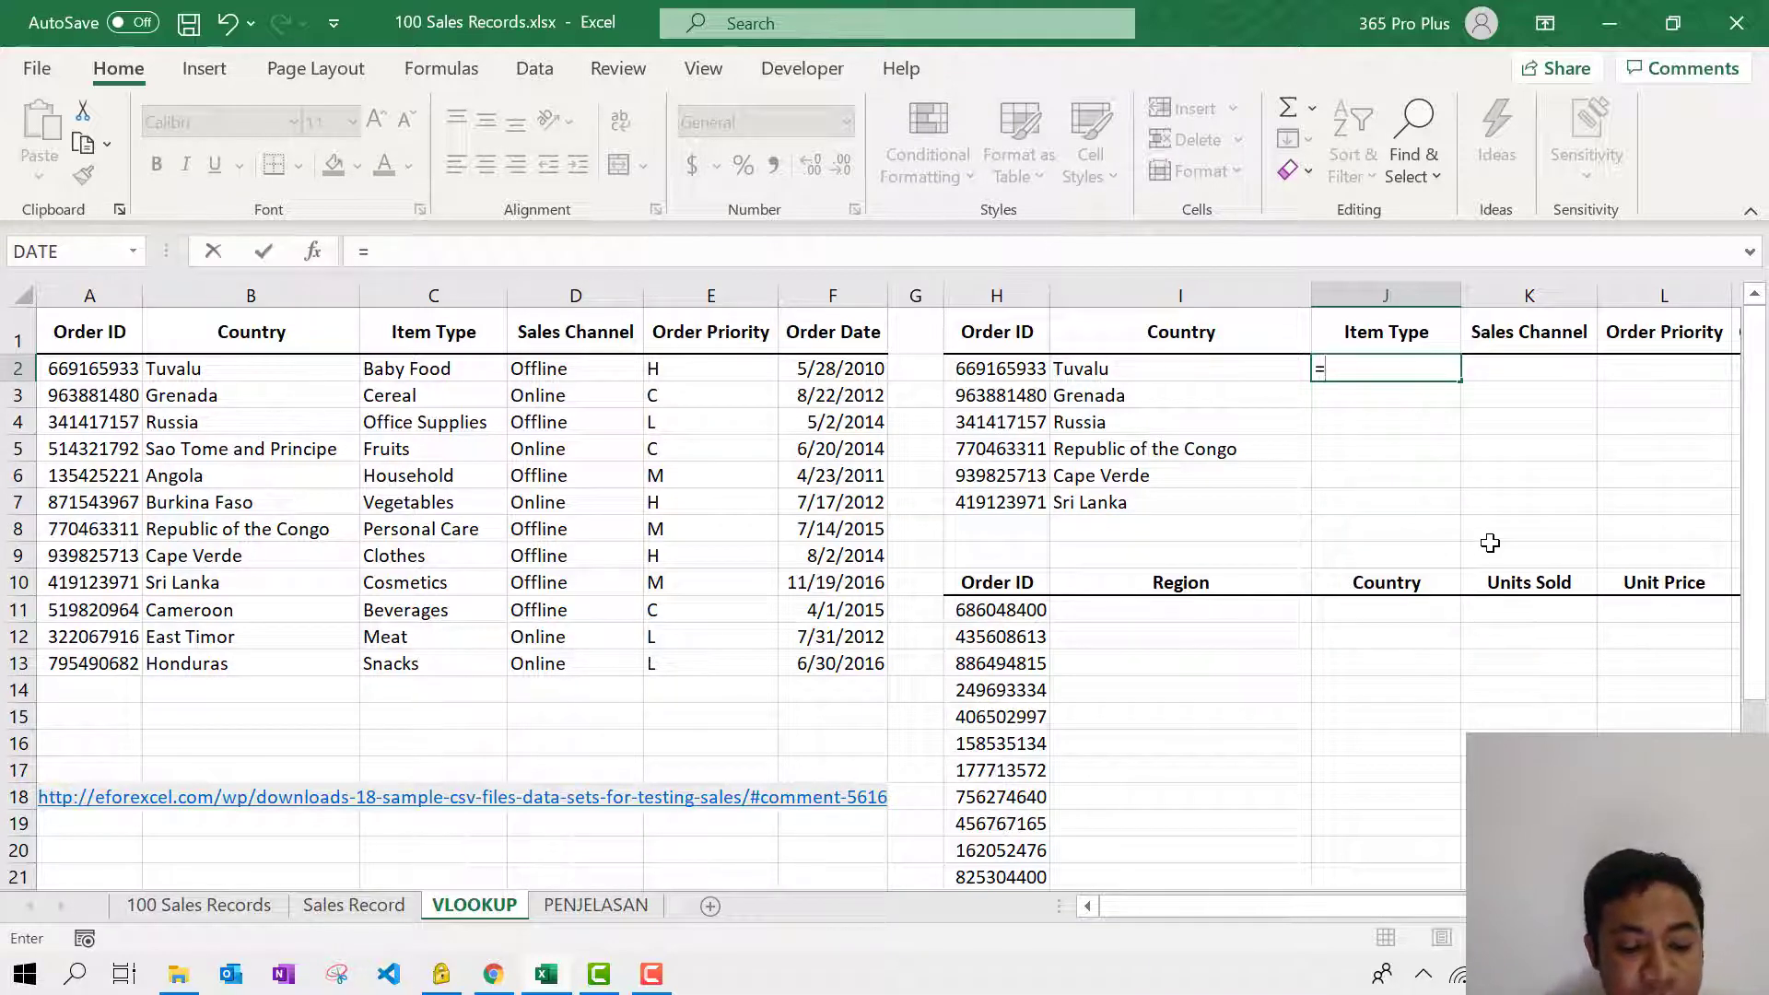
text(VLOOKUP()
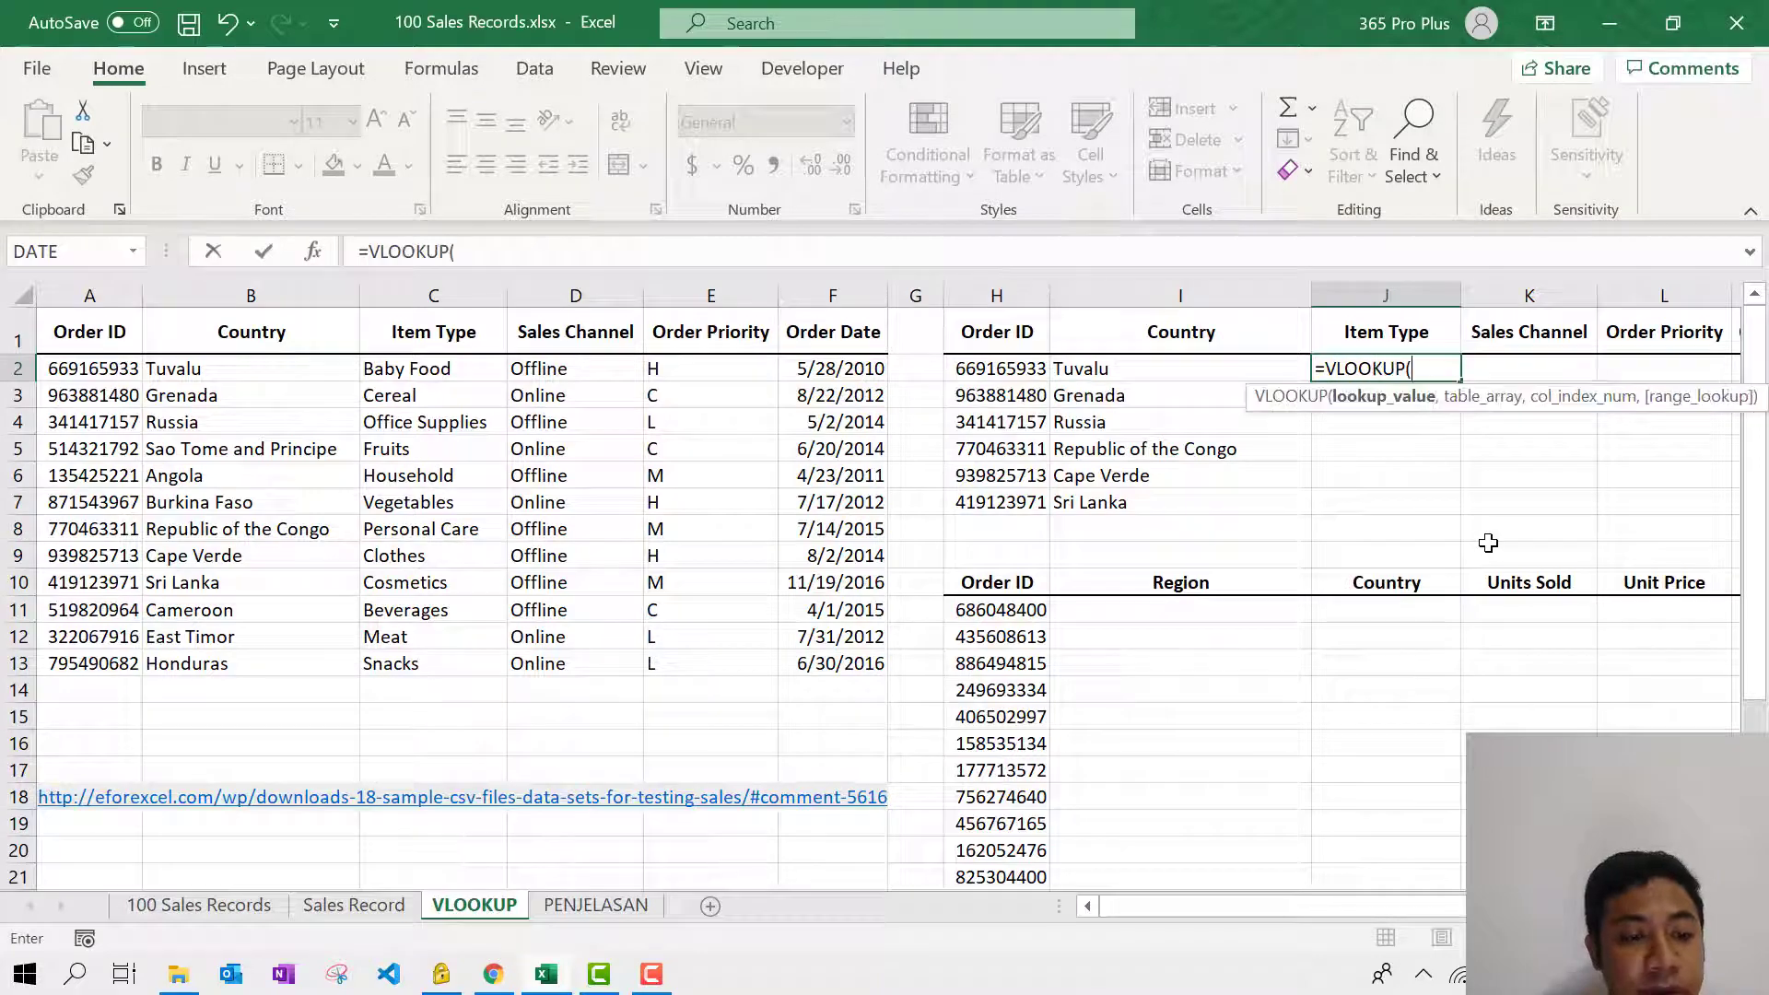
click(1011, 369)
text(,)
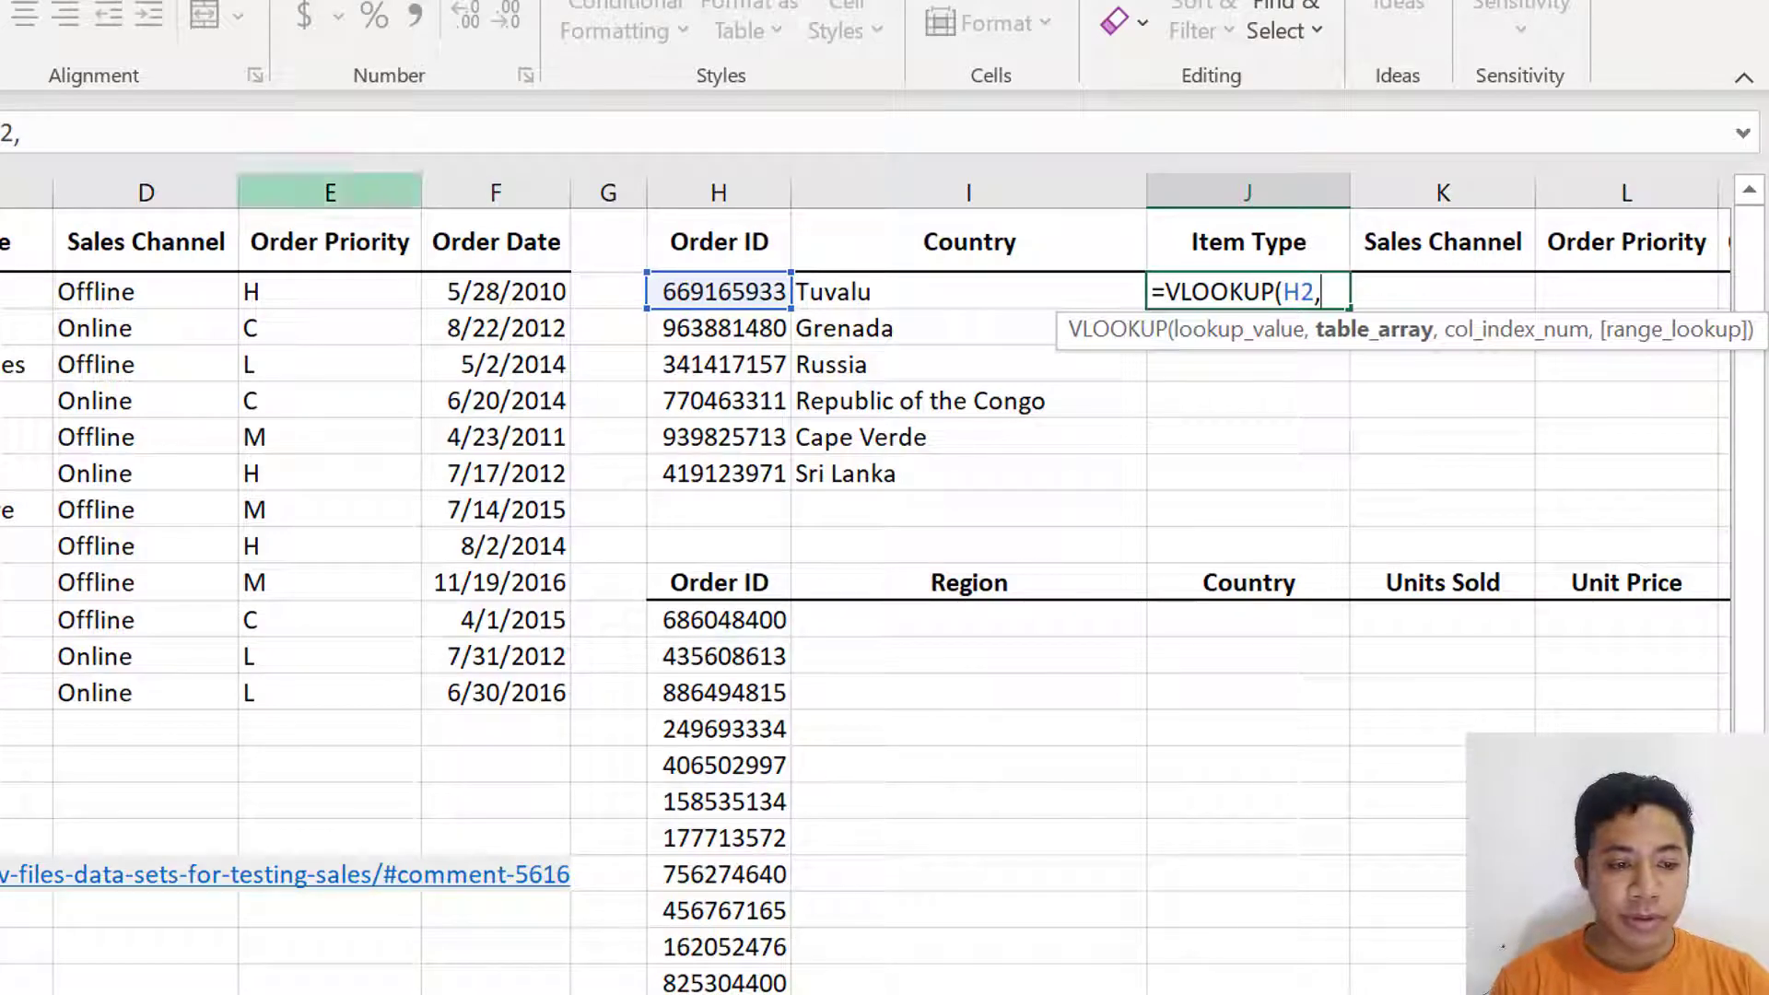
text(A2)
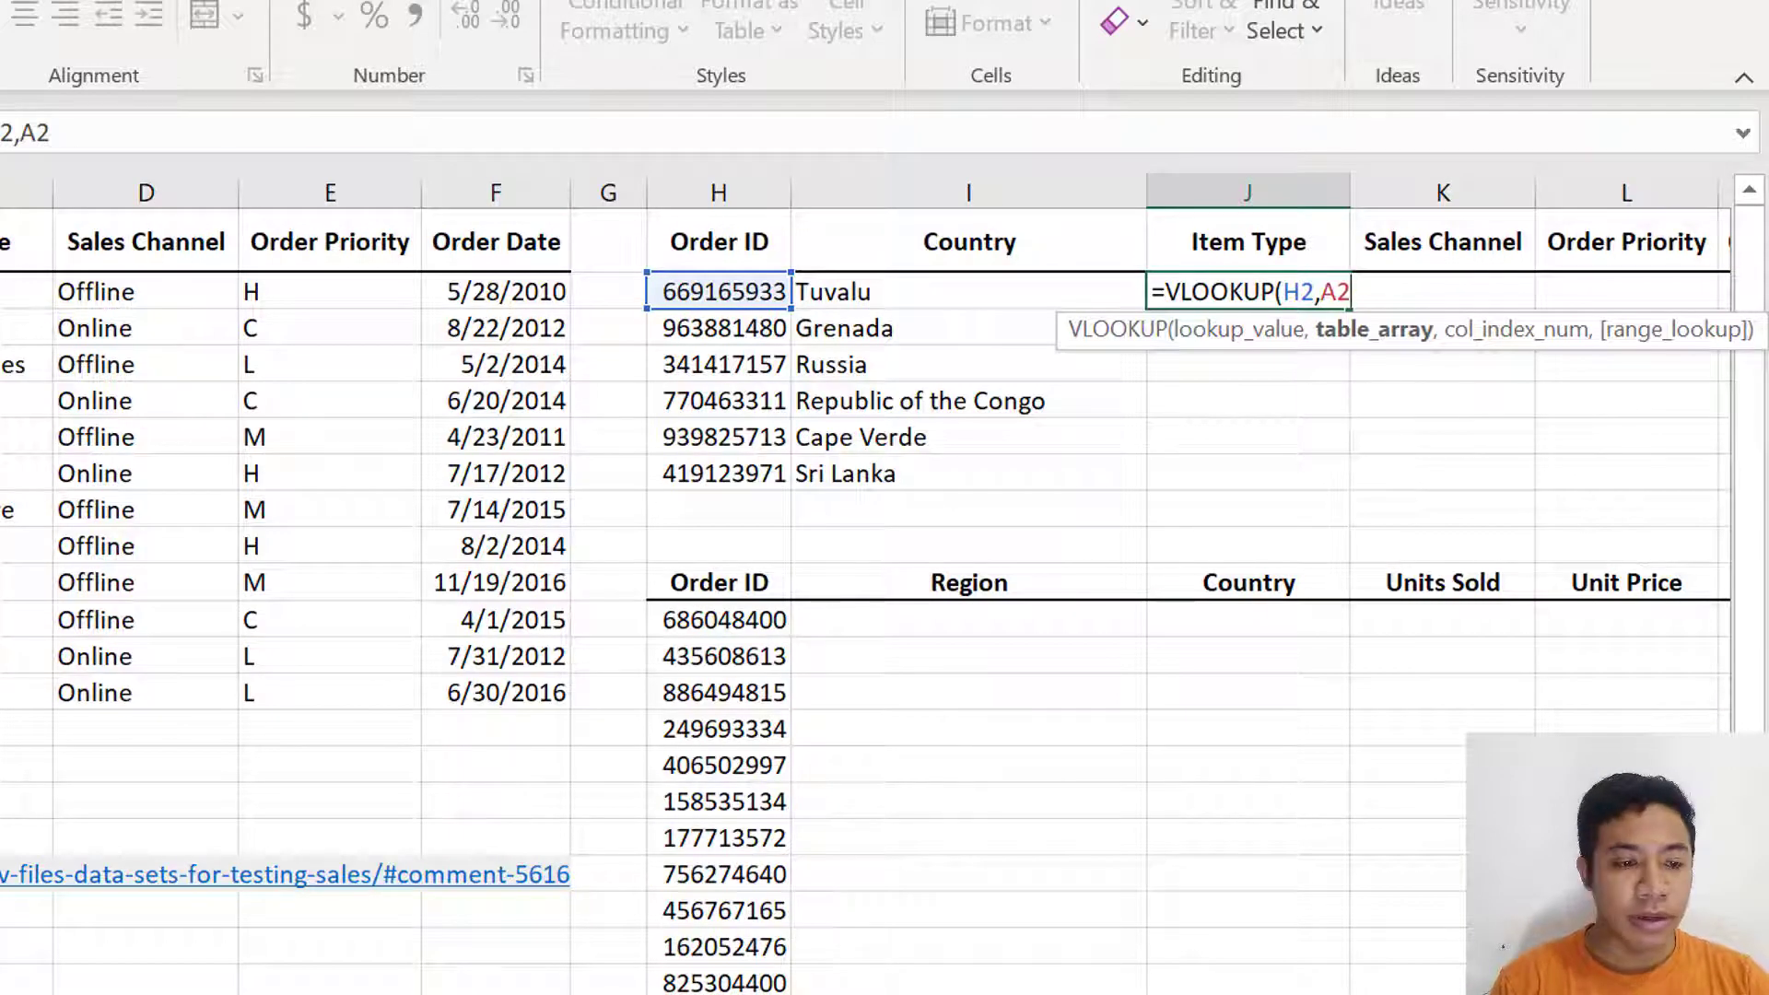
drag(90, 369, 842, 666)
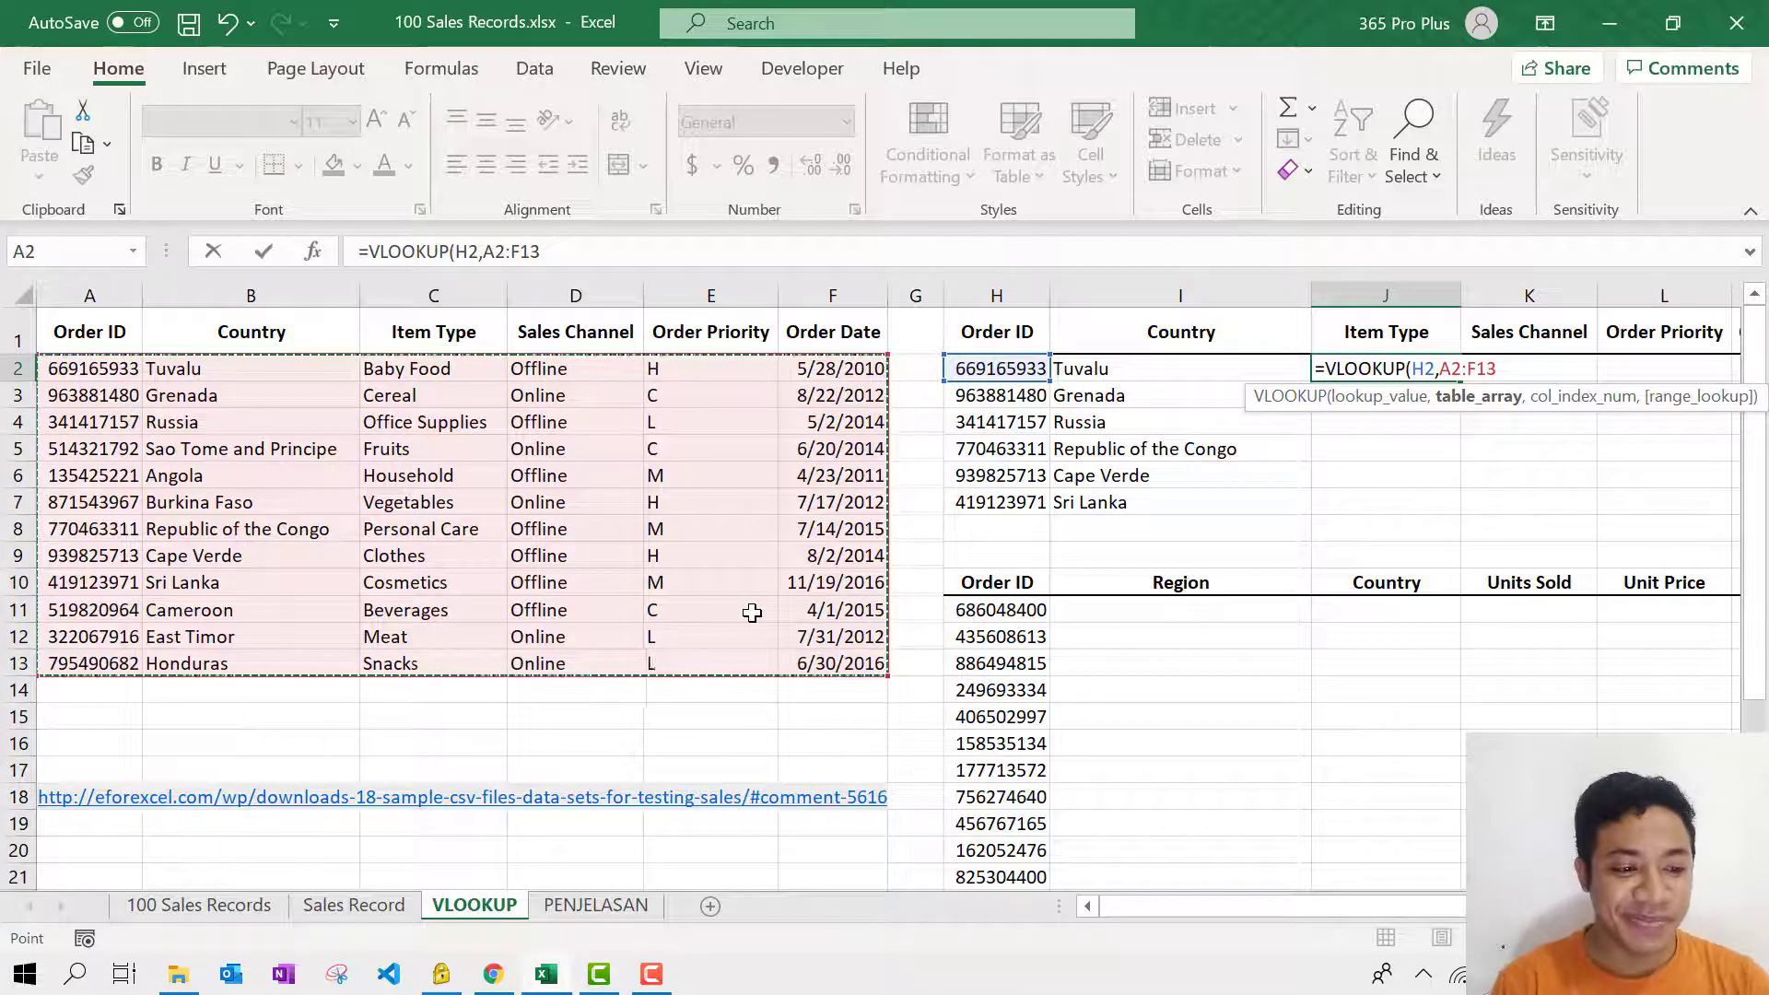
text(,)
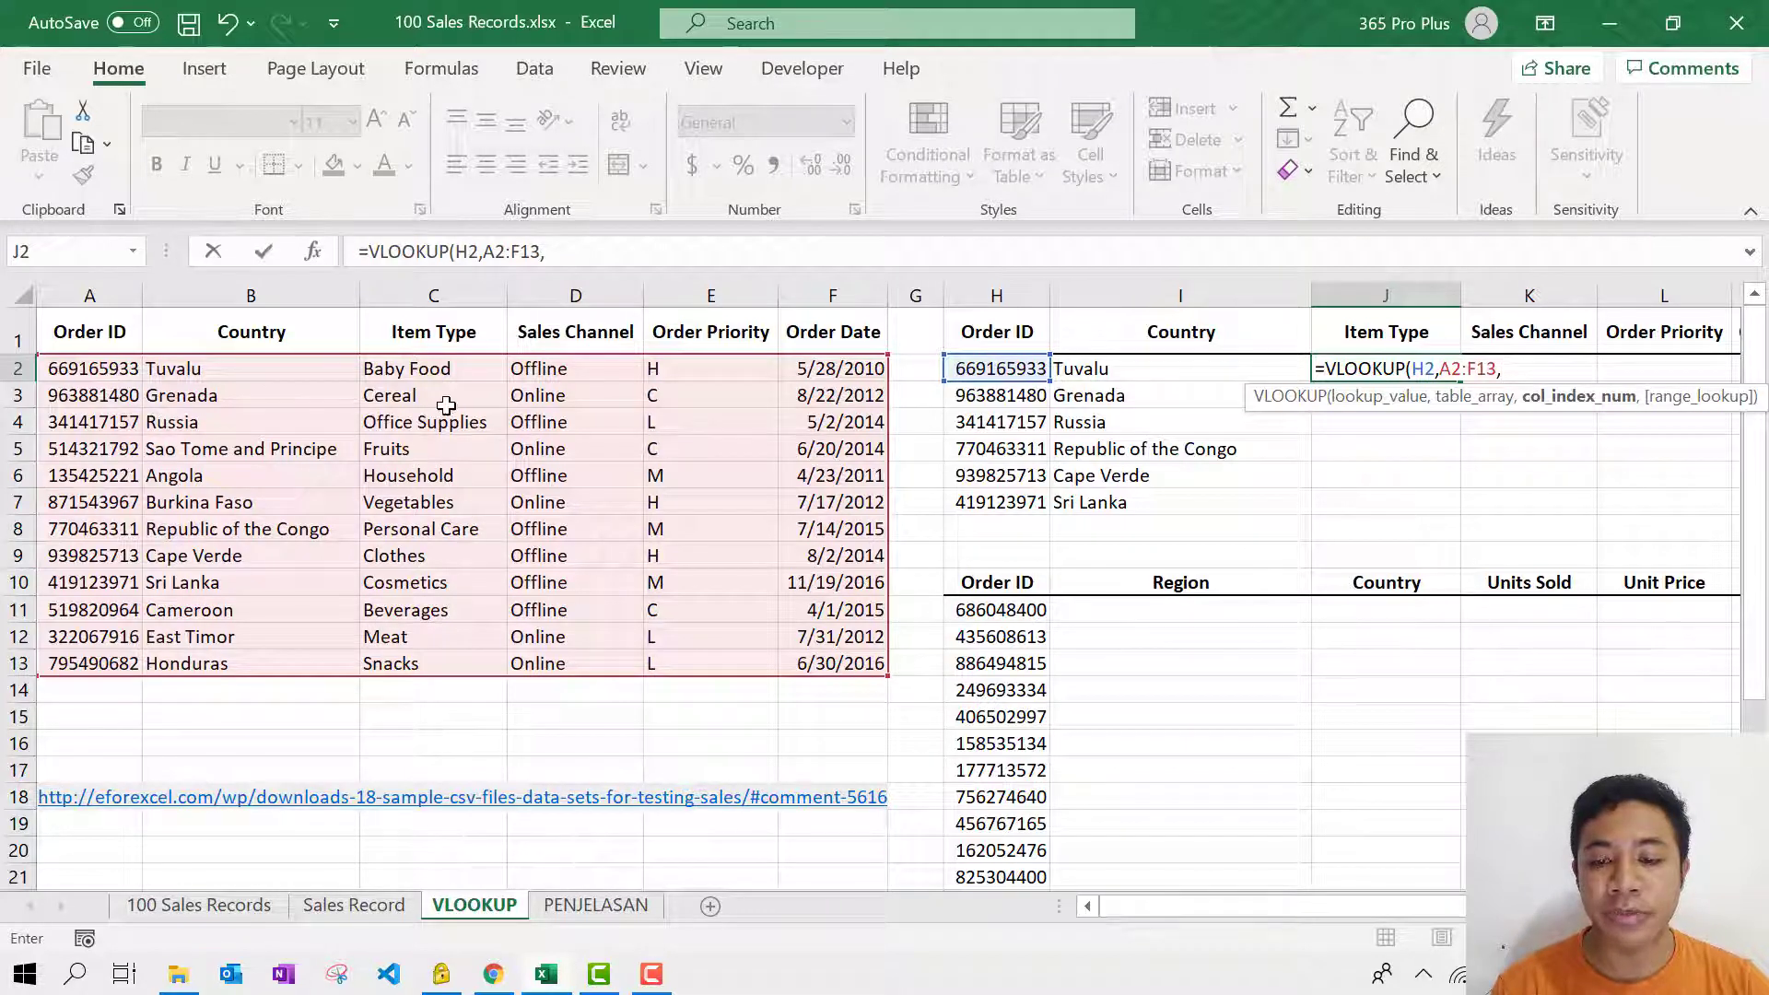
text(,0)
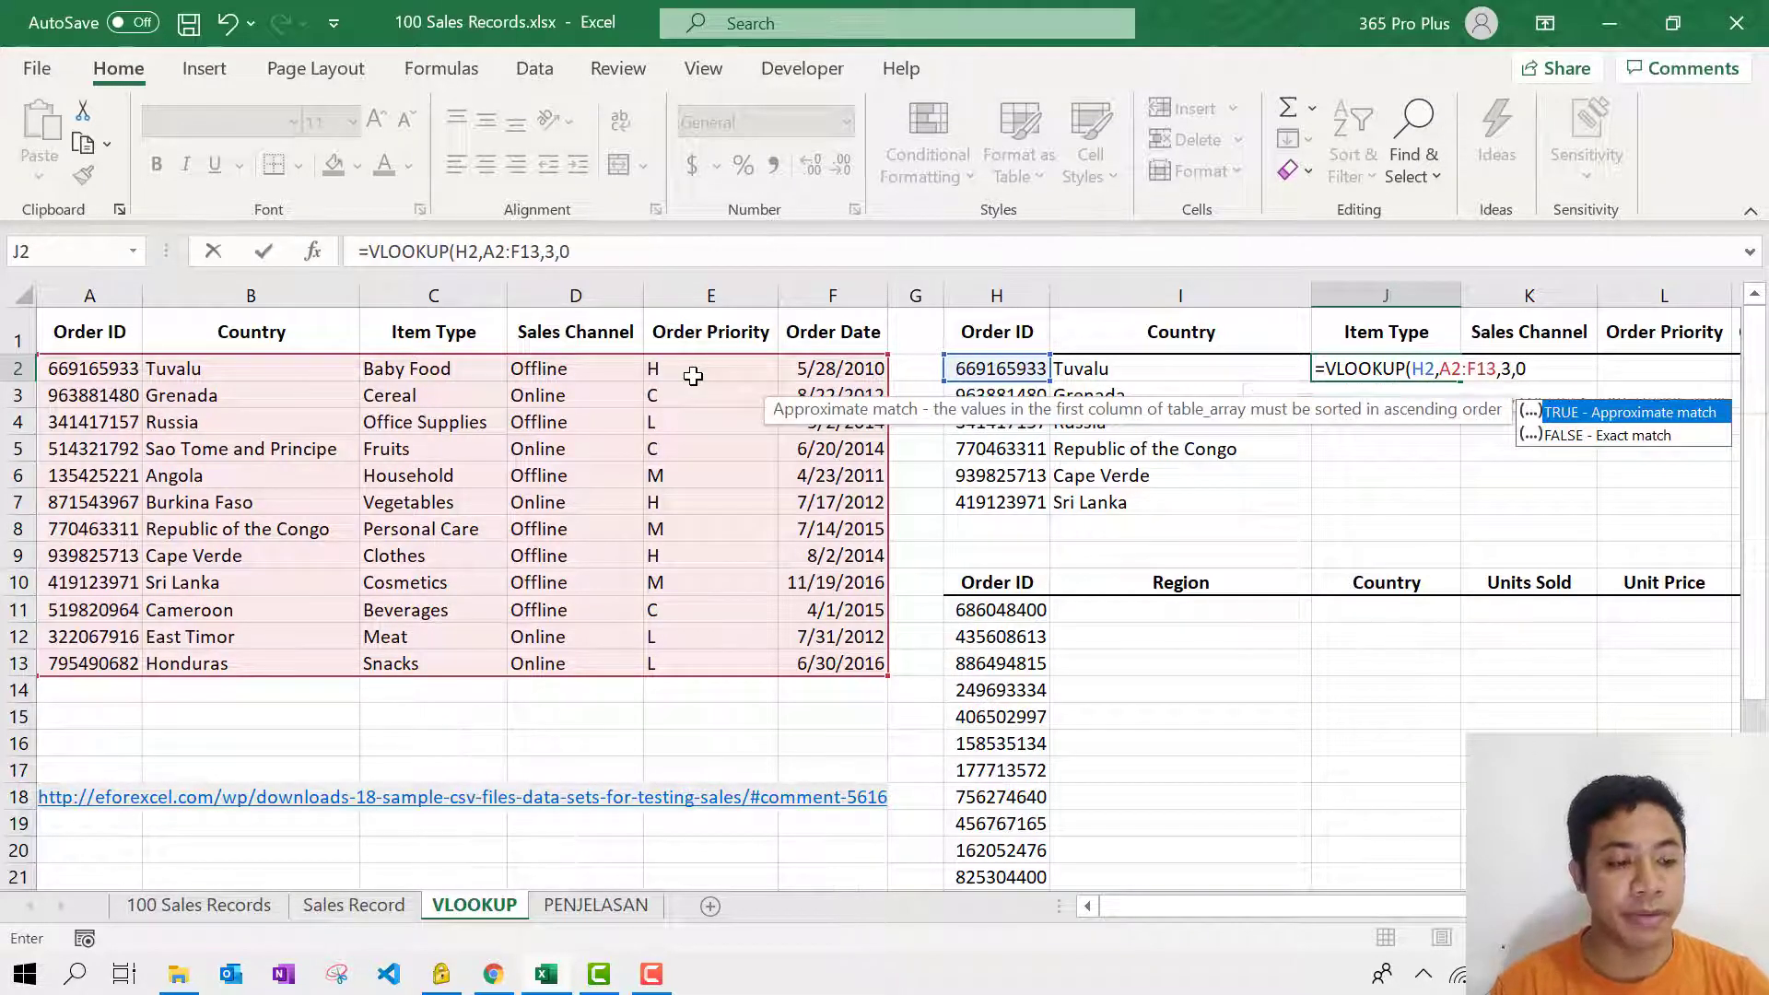
key(Return)
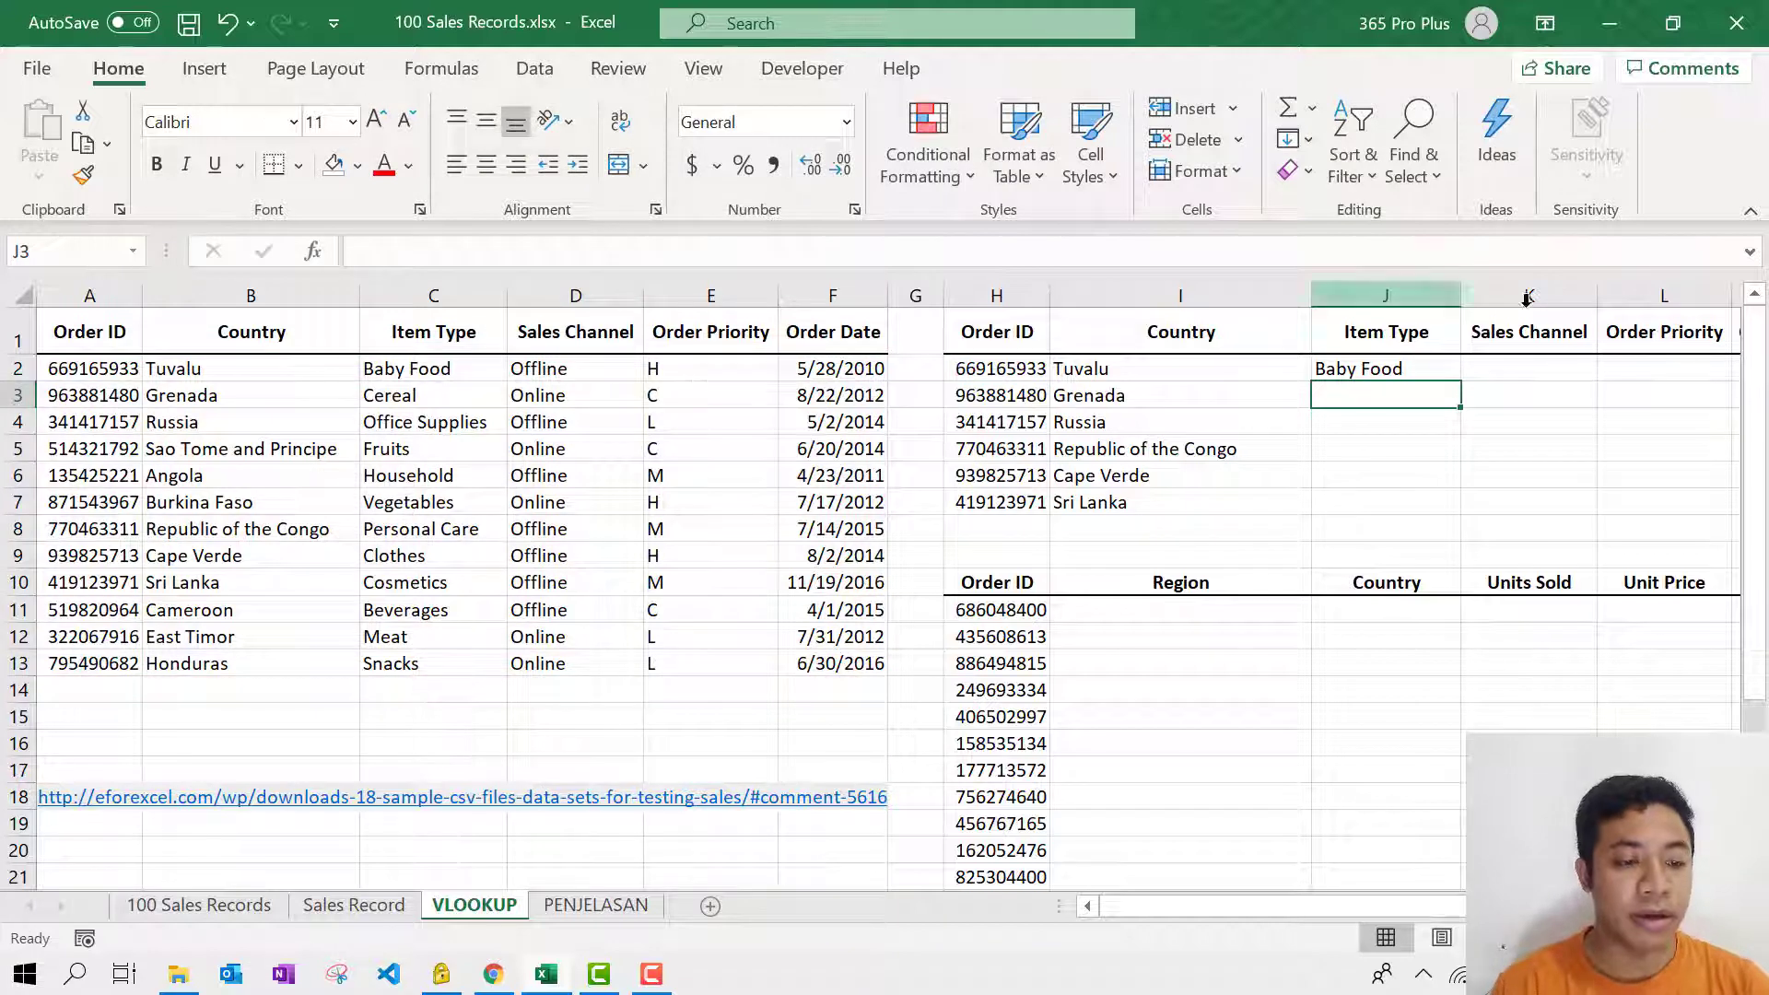
Step: Fill the J2 formula down the Item Type column to J7 and inspect the table range used in J7
click(1447, 371)
double_click(1460, 381)
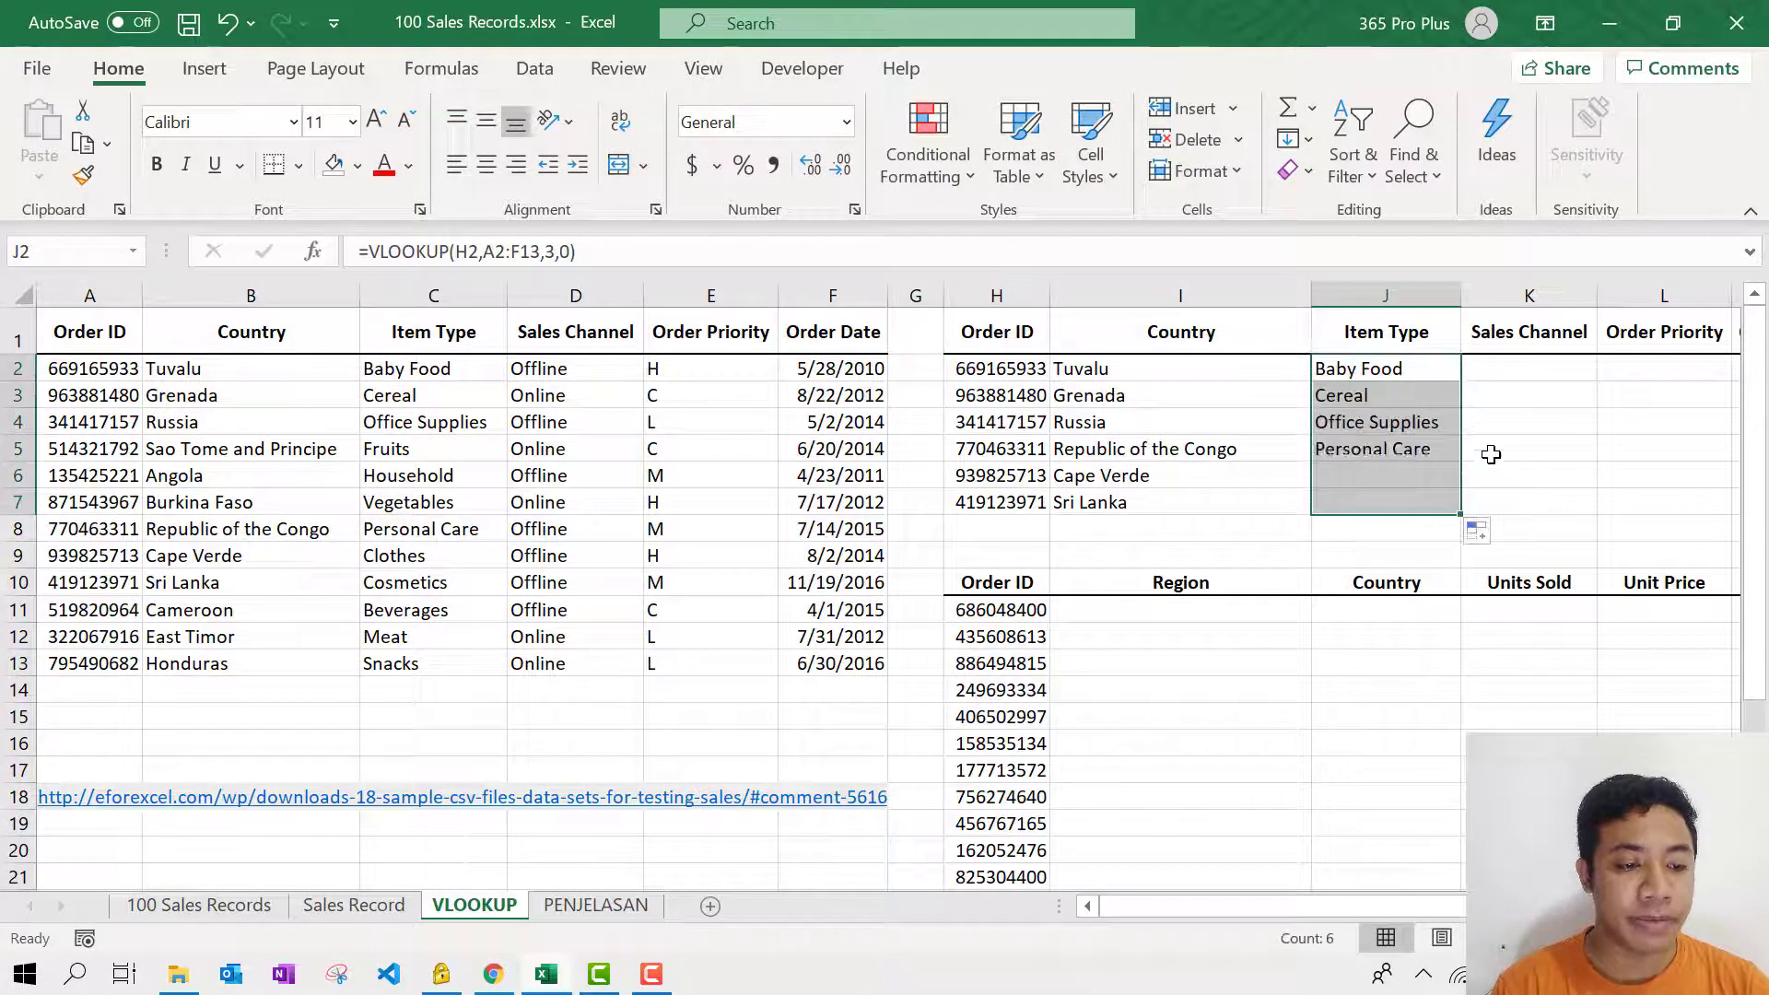
click(1364, 502)
double_click(1391, 505)
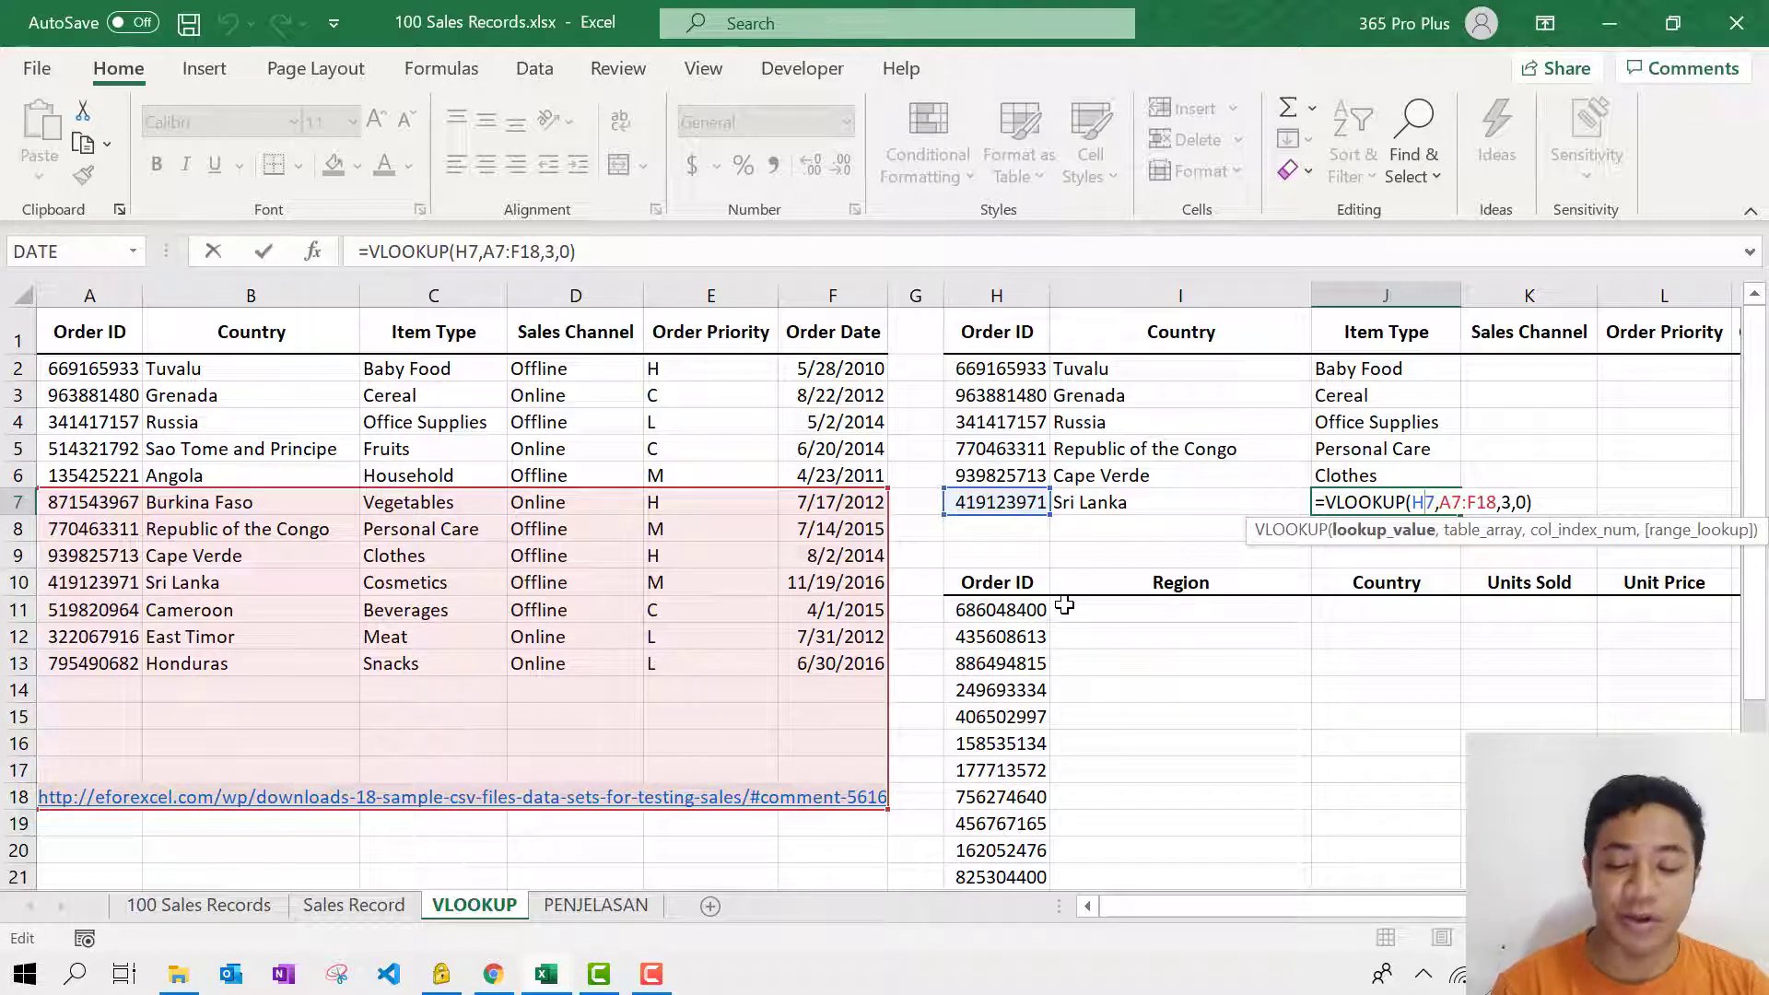
key(ctrl+Return)
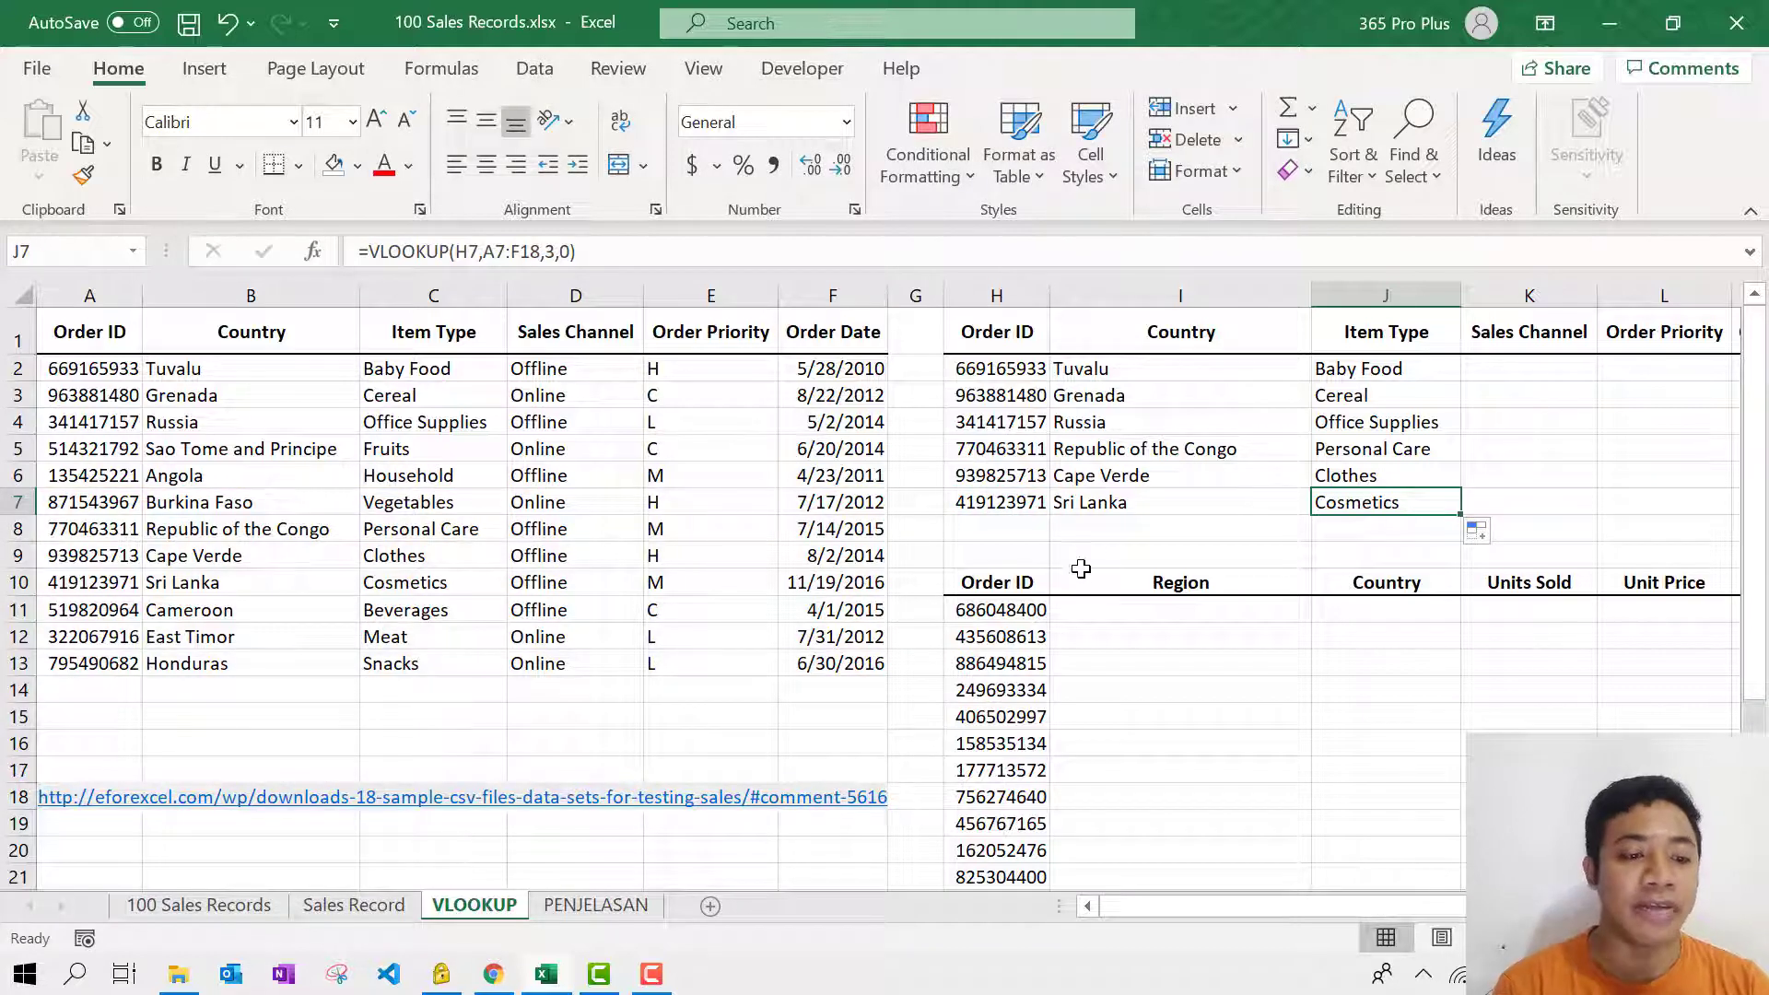
Step: Make the table range in the J2 formula absolute as $A$2:$F$13
click(1374, 371)
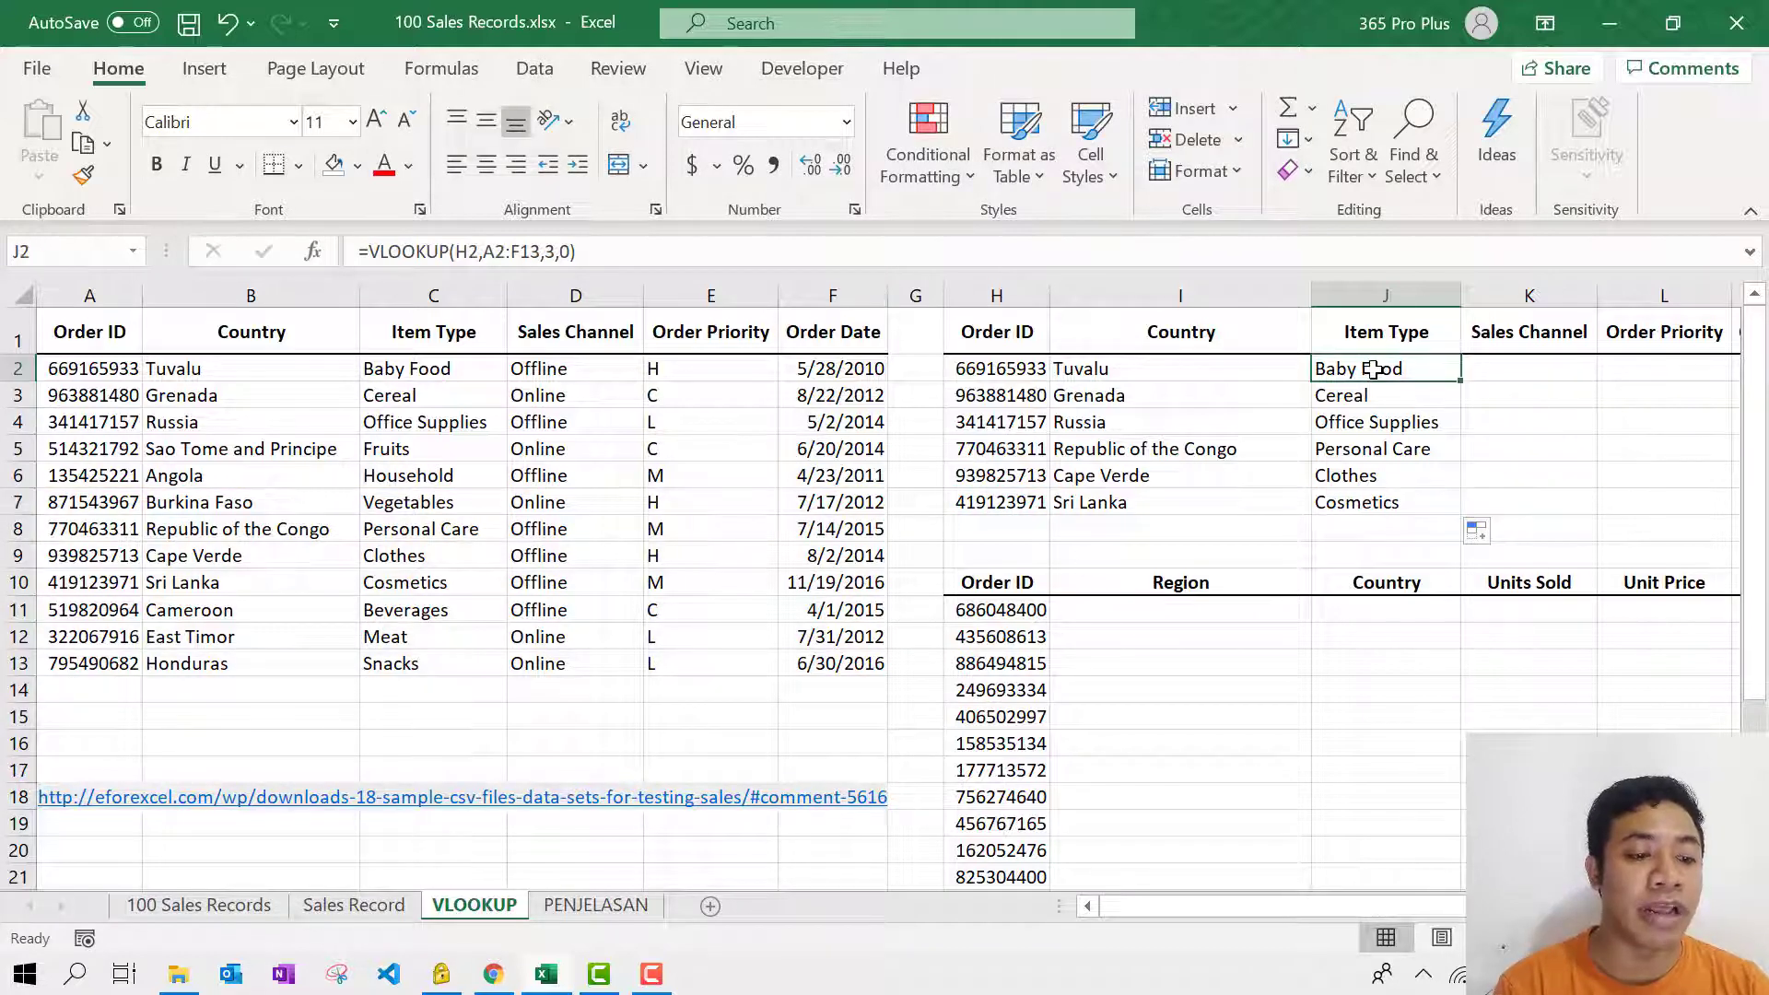
double_click(1374, 370)
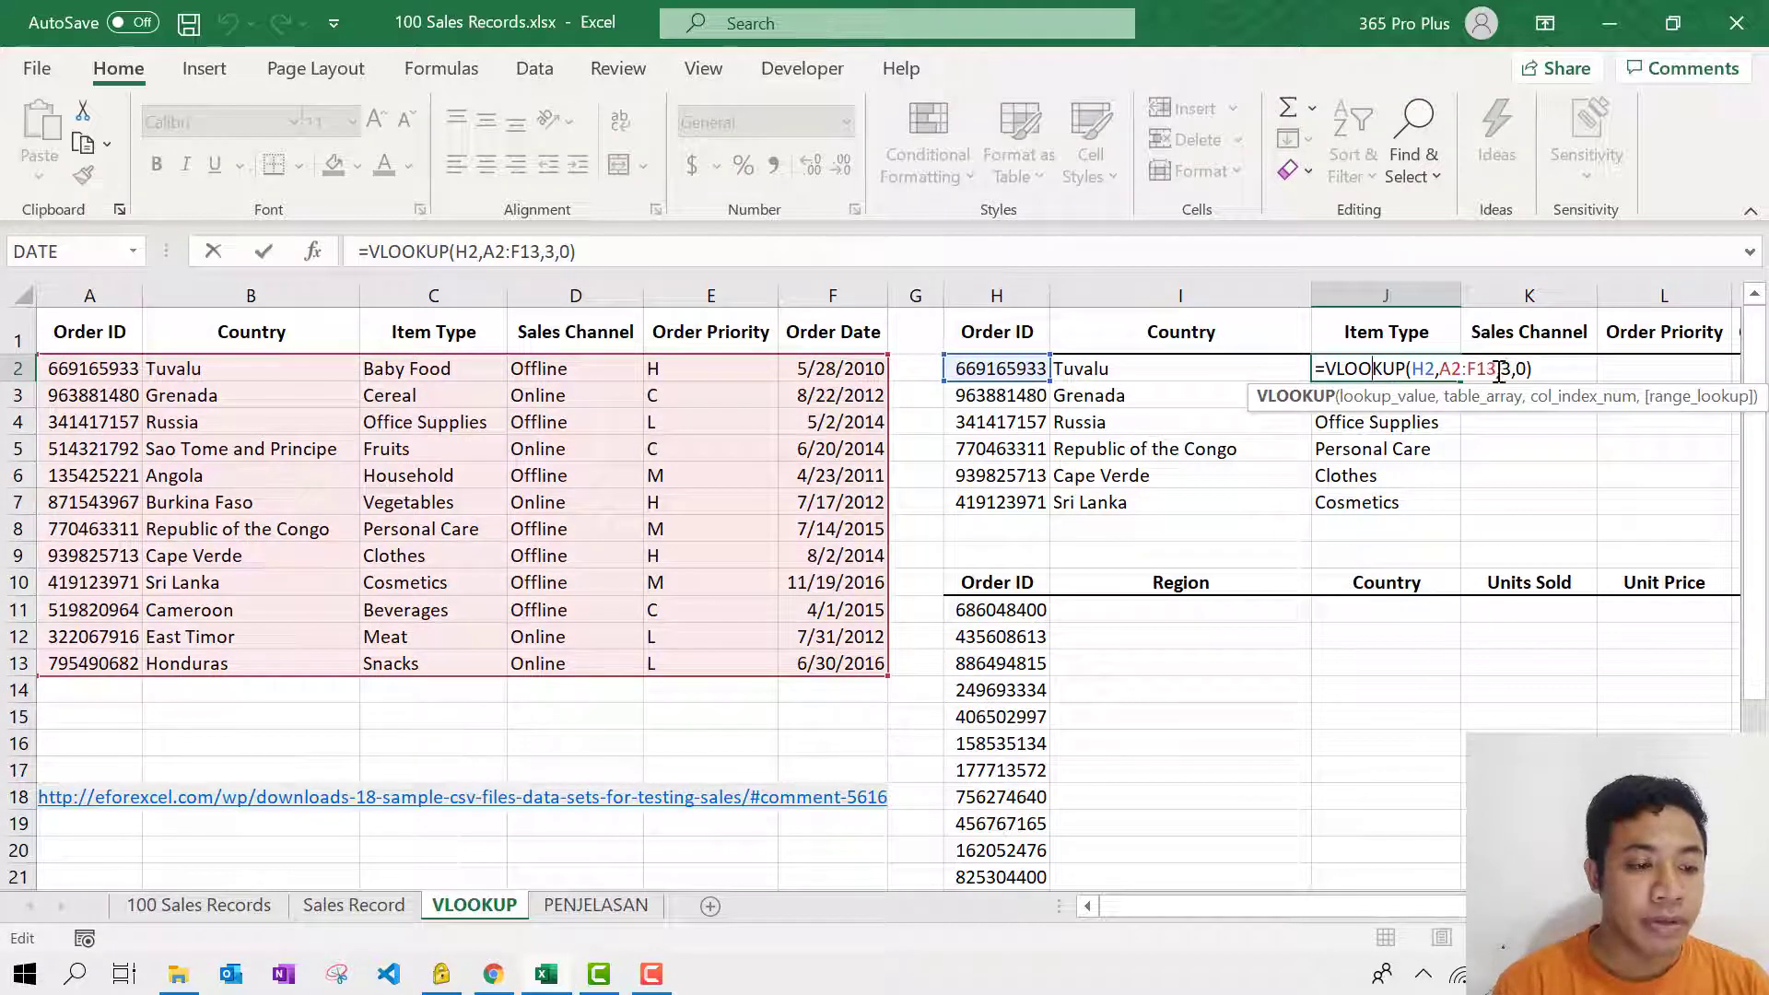
click(1498, 369)
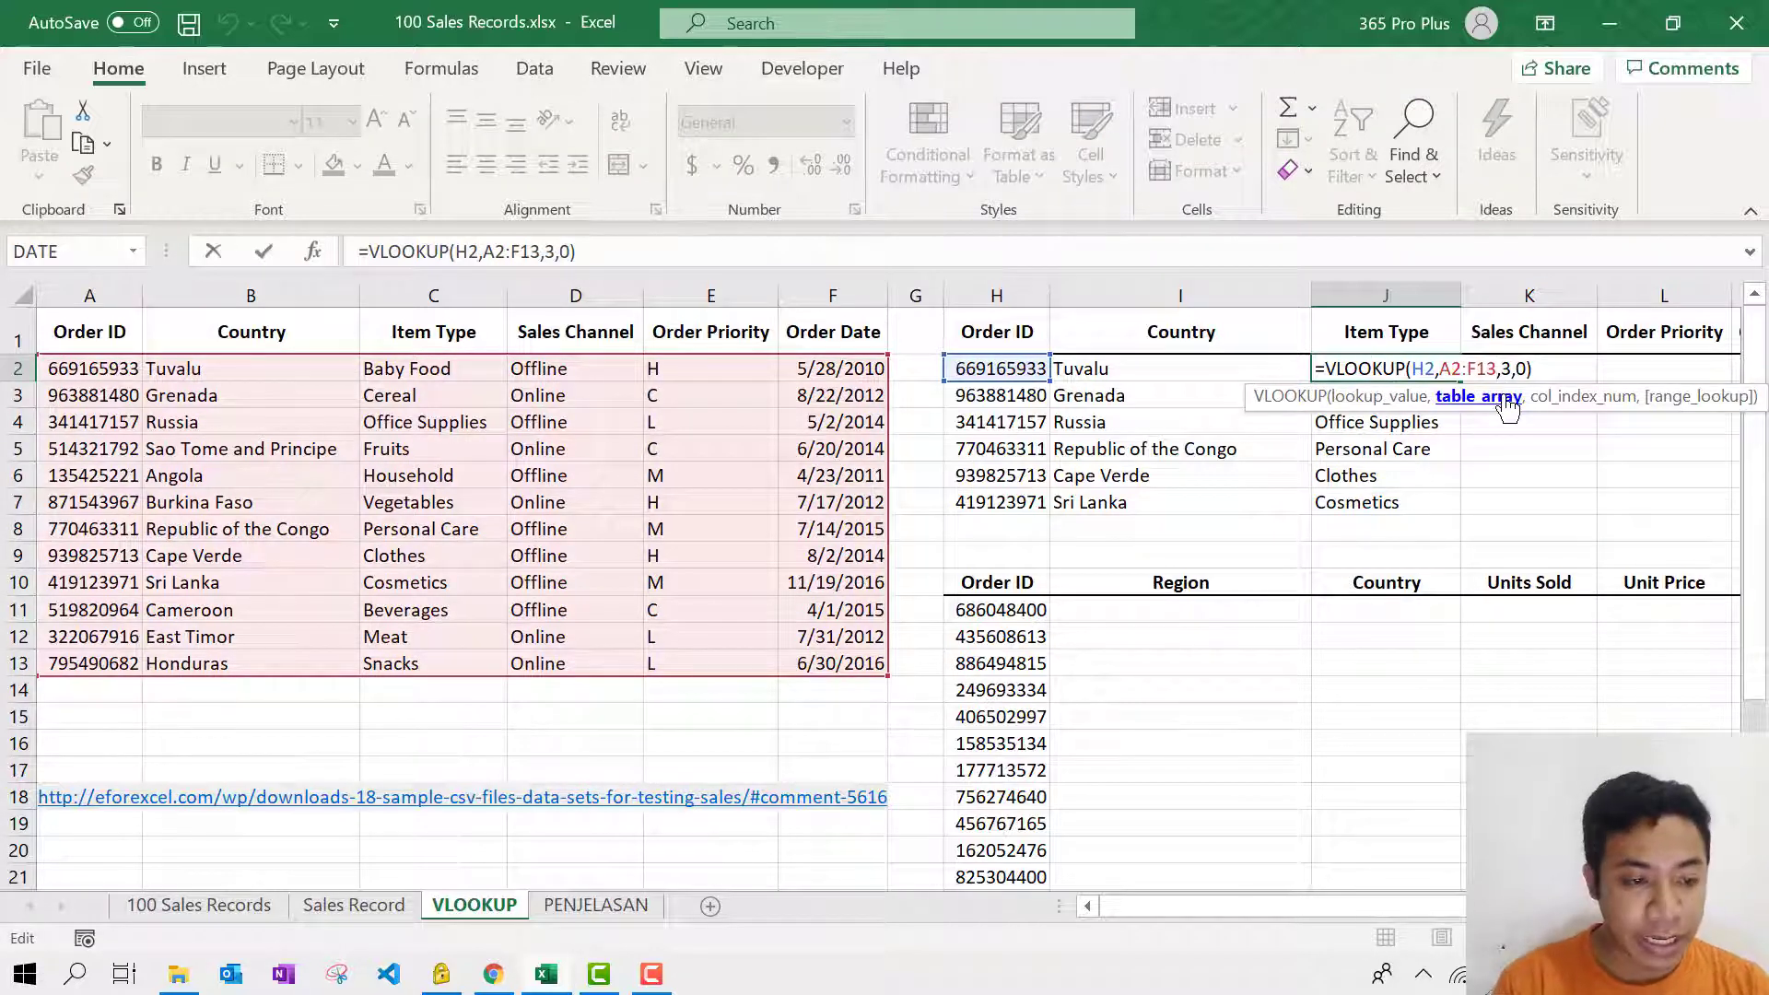
key(F4)
click(1461, 368)
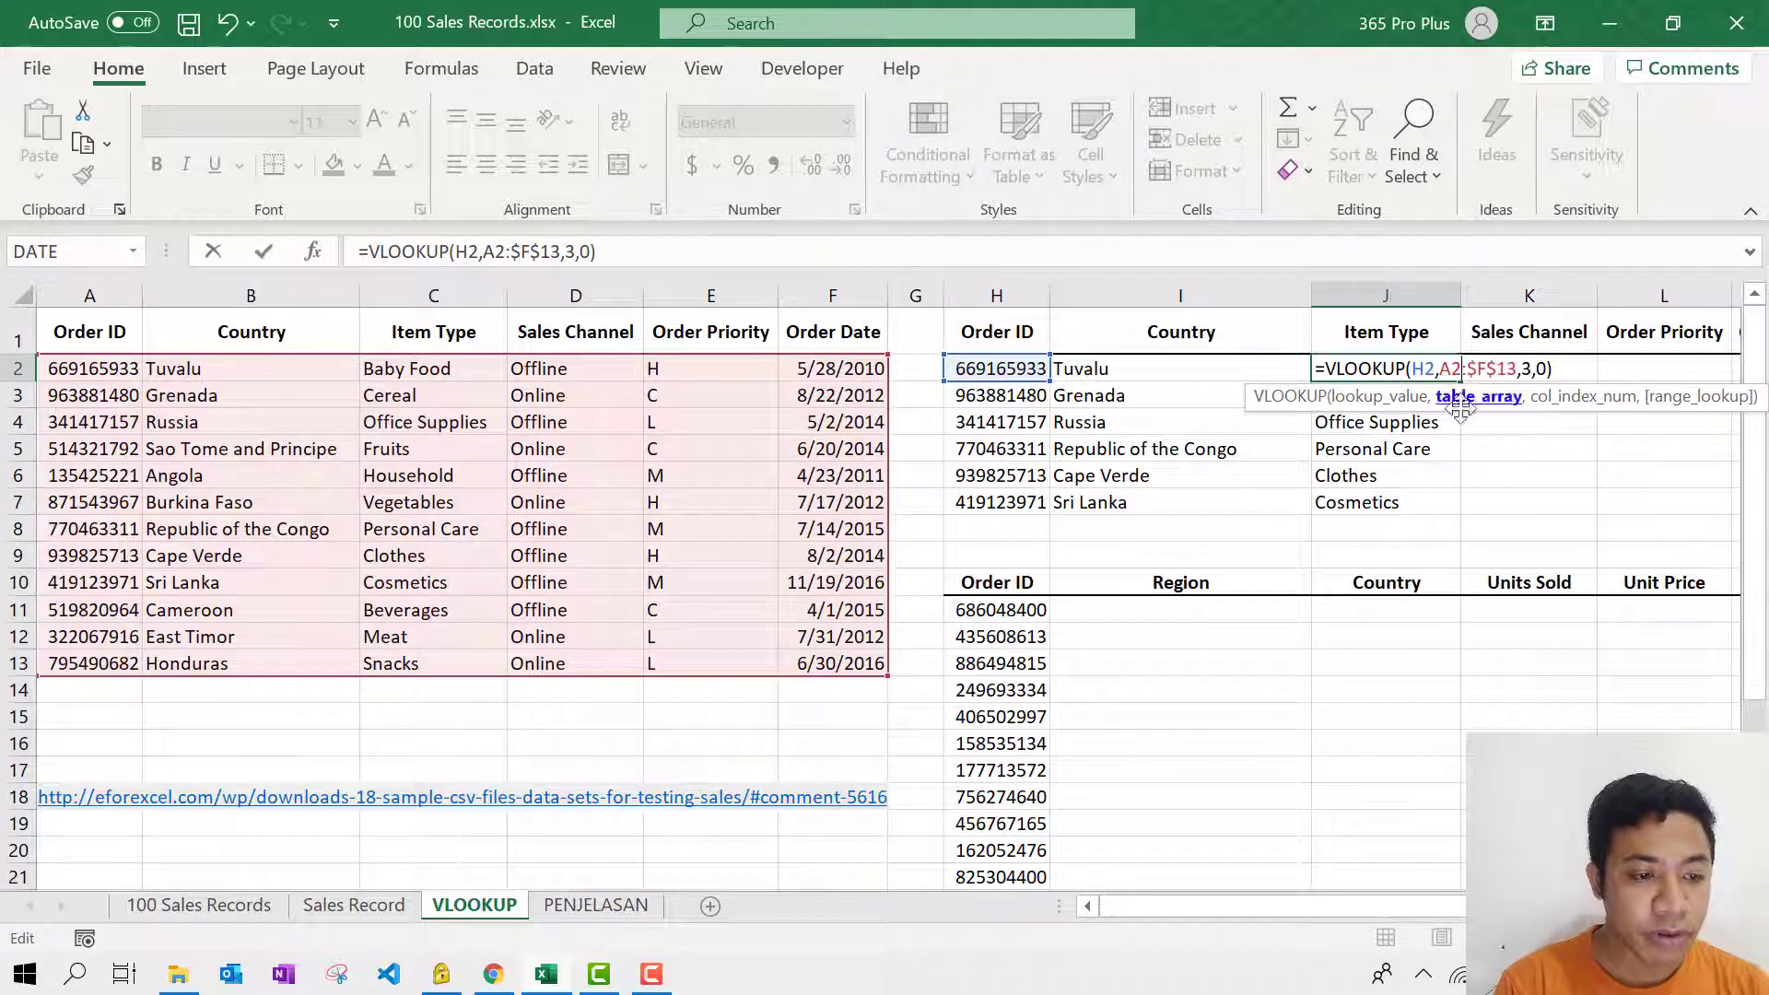
key(F4)
key(Return)
Step: Refill the Item Type column from J2 to J7 with the absolute-range formula and check the references in J7
click(1451, 376)
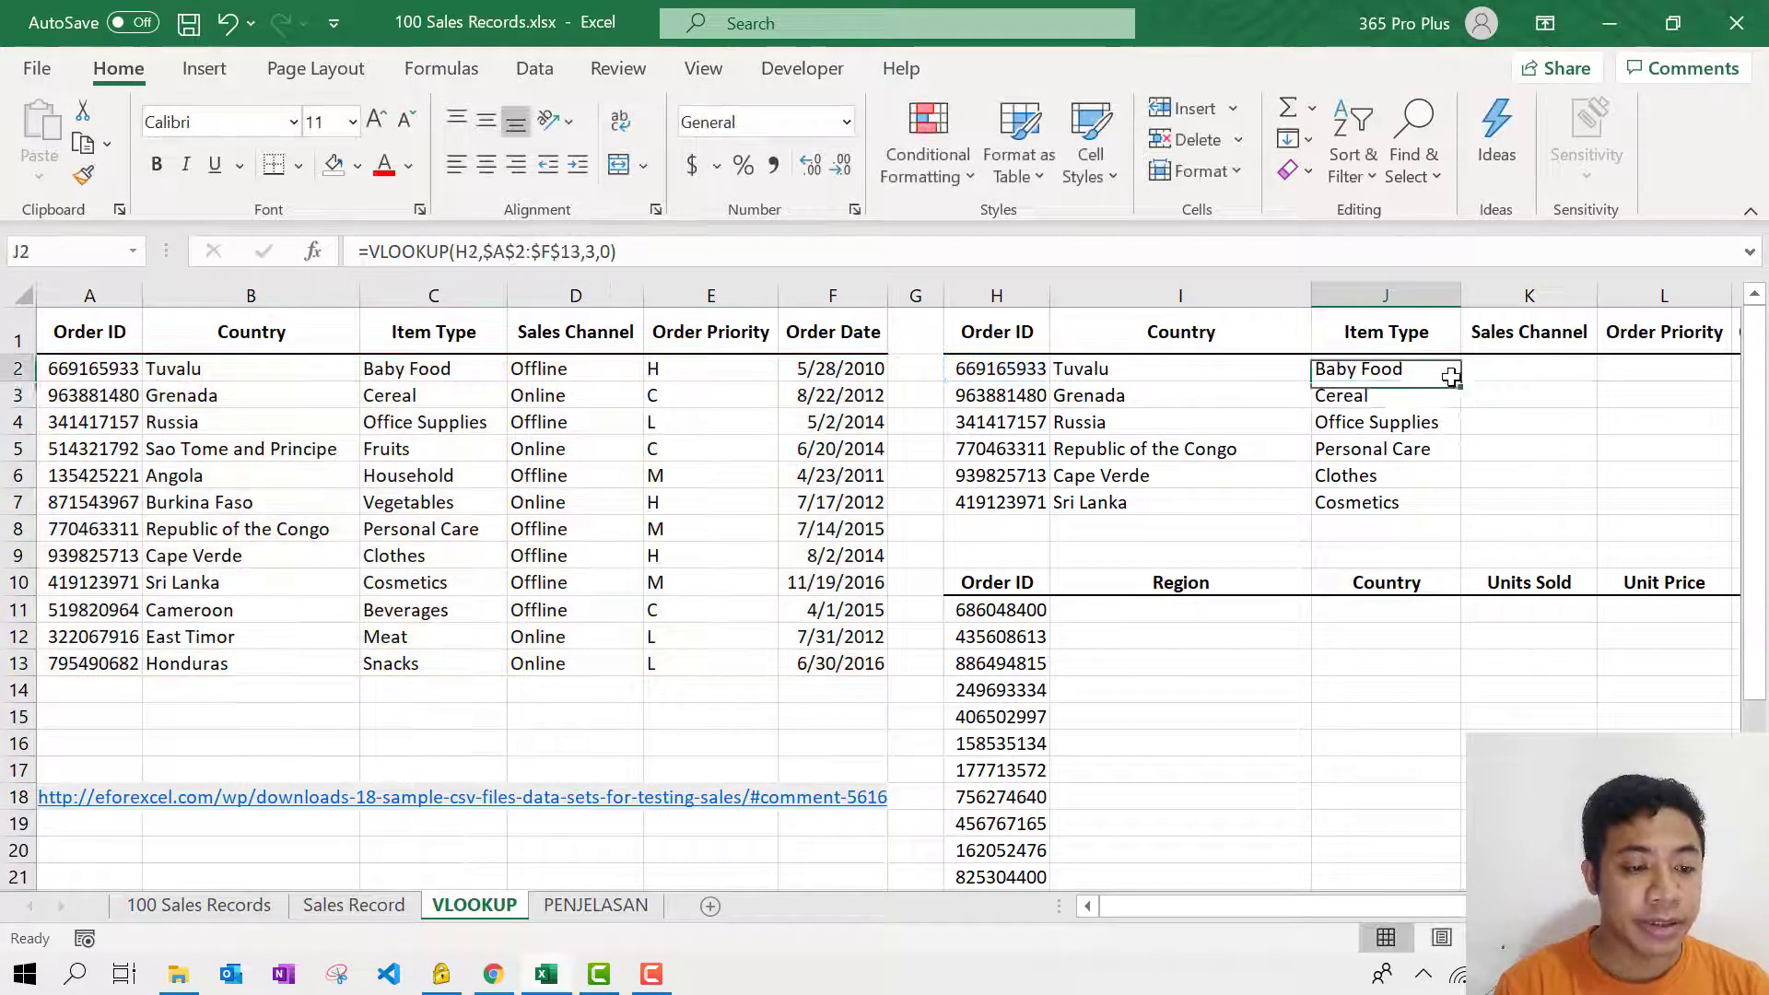
double_click(1462, 386)
click(1458, 387)
click(1435, 352)
click(1448, 371)
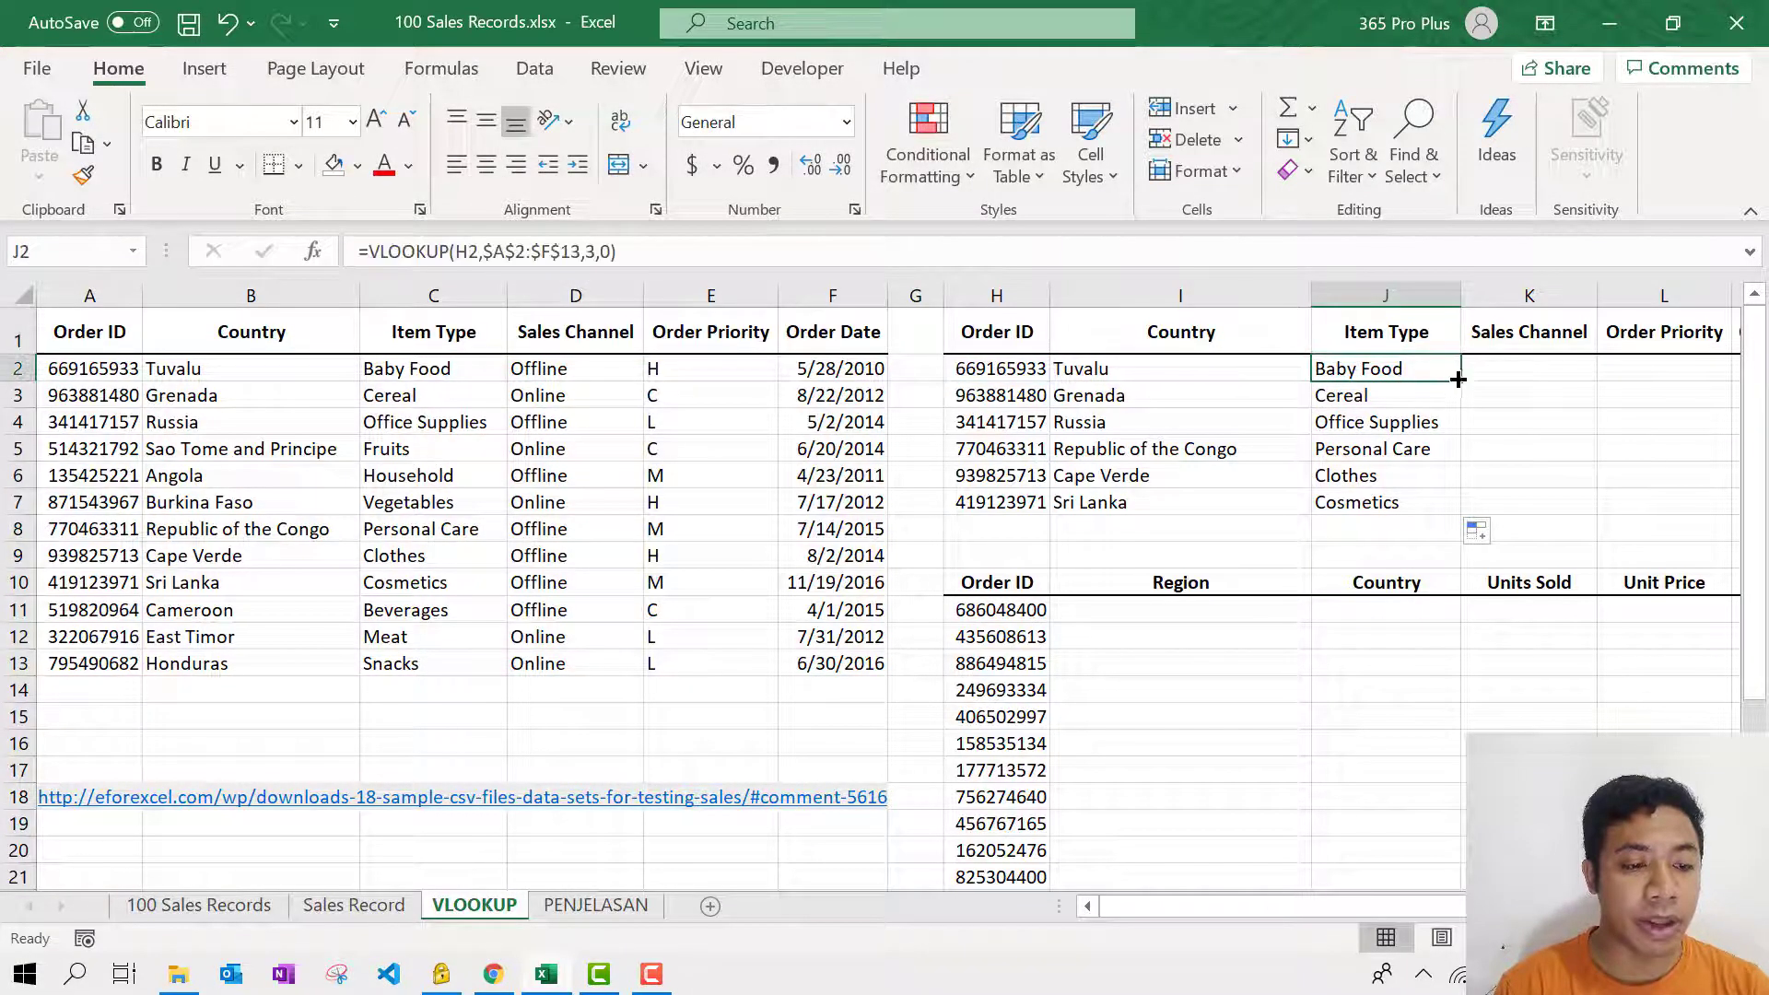
drag(1458, 380, 1411, 506)
double_click(1411, 505)
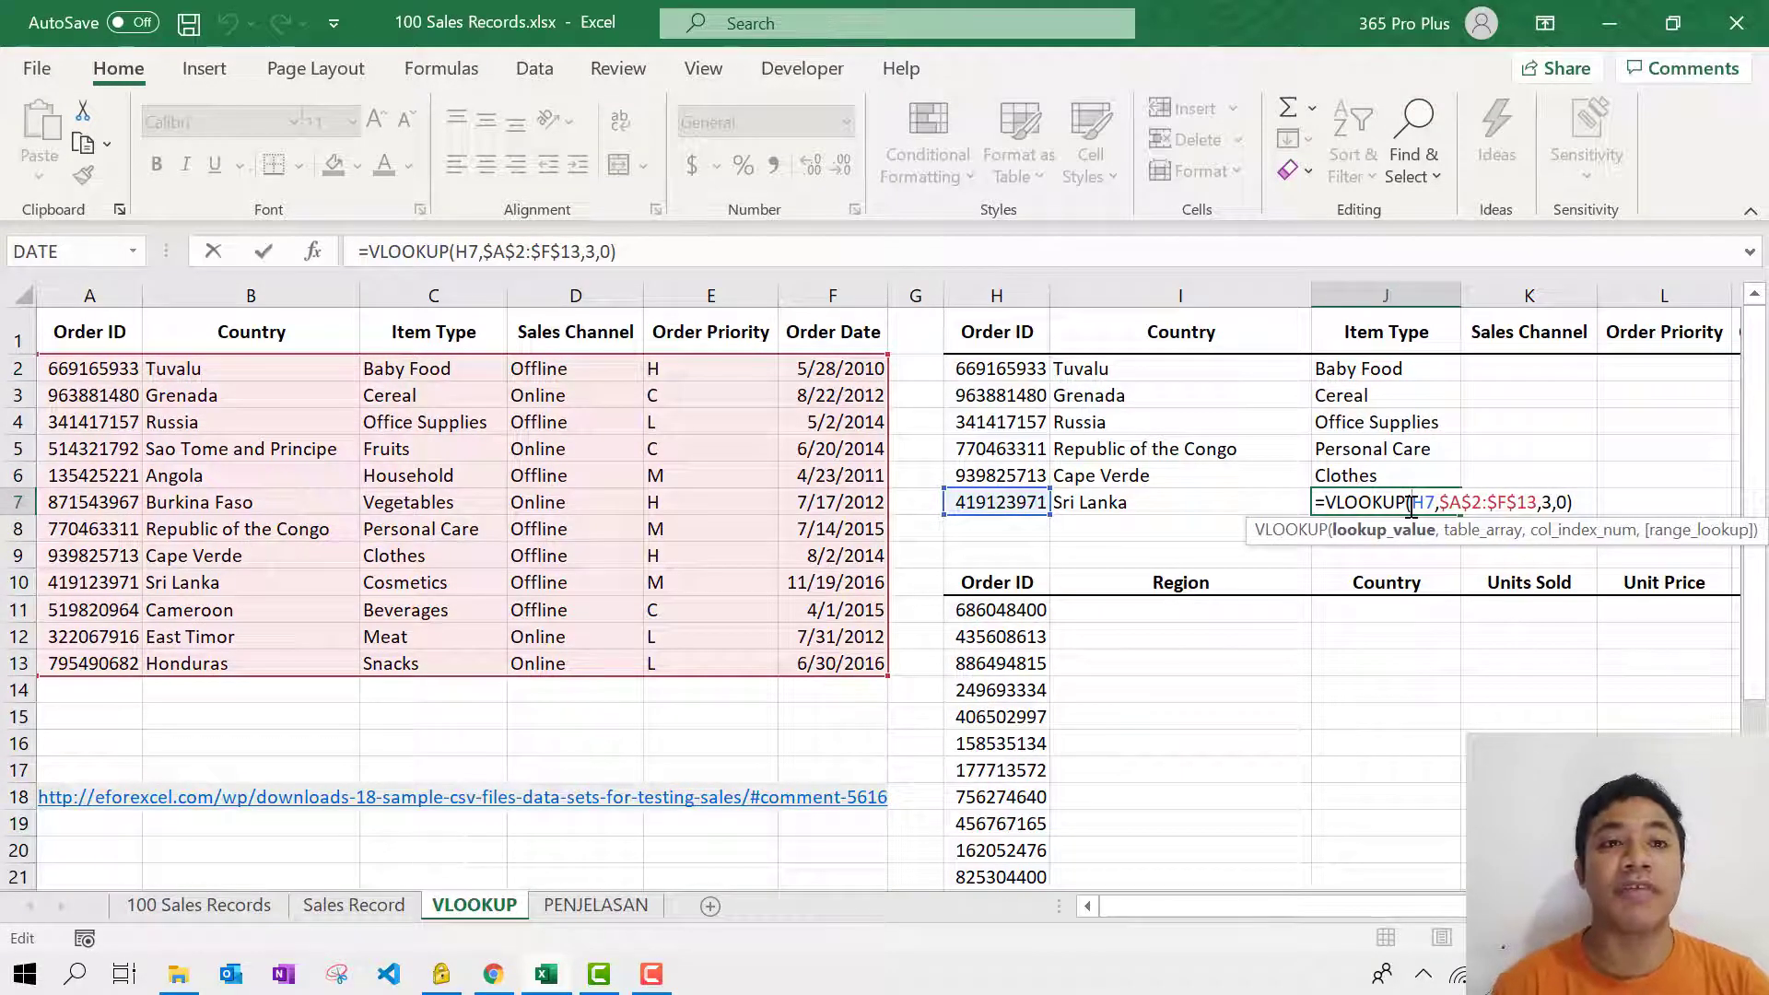
key(Return)
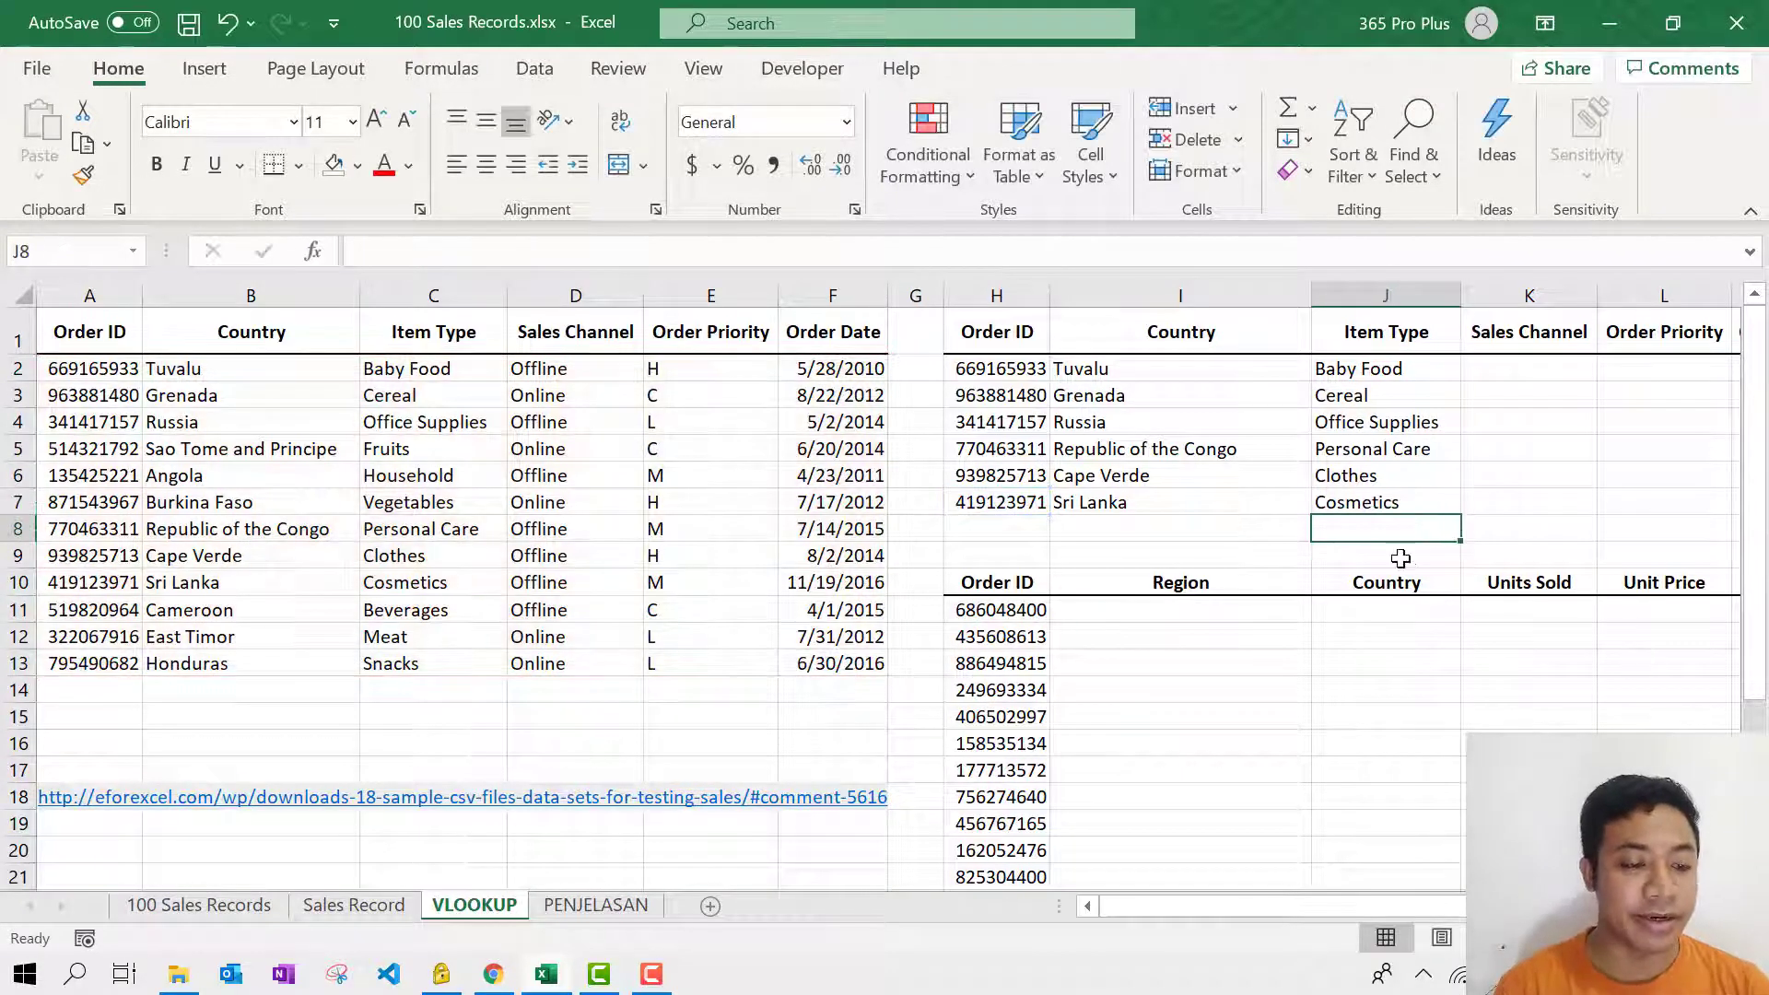
Step: Enter =VLOOKUP(H2,$A$2:$F$13,4,0) in K2 and fill it down the Sales Channel column to K7
drag(1296, 903, 1424, 909)
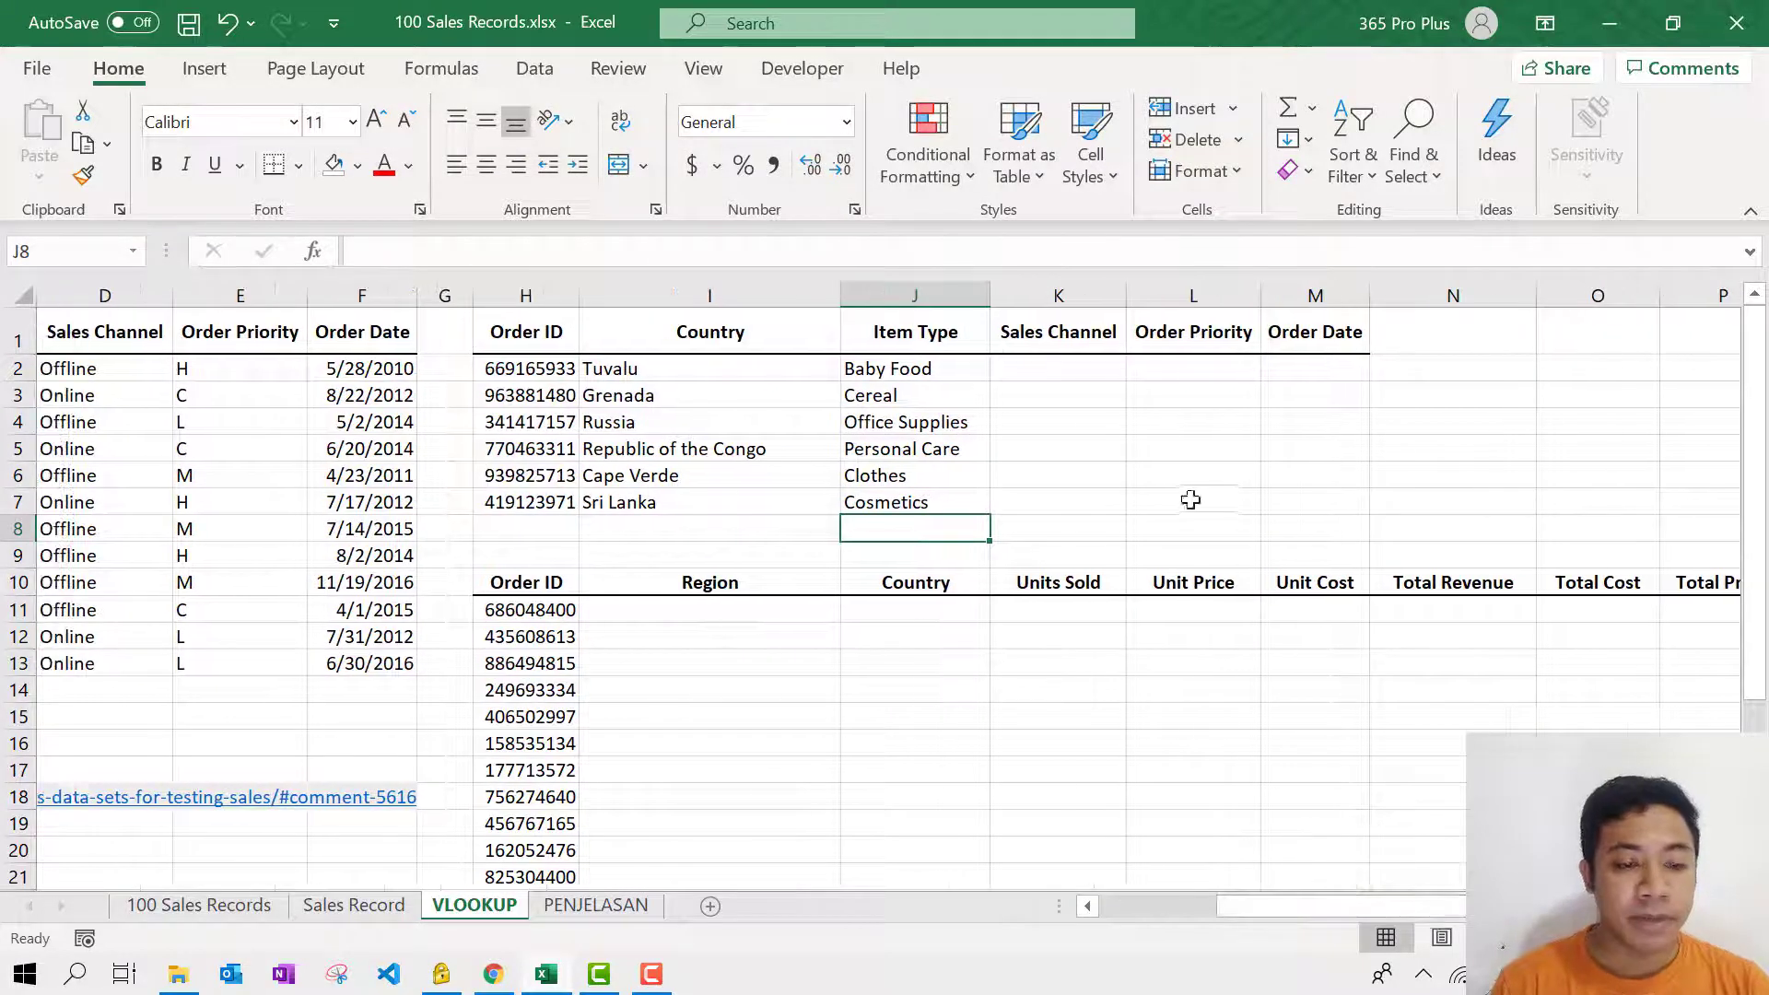
click(1064, 373)
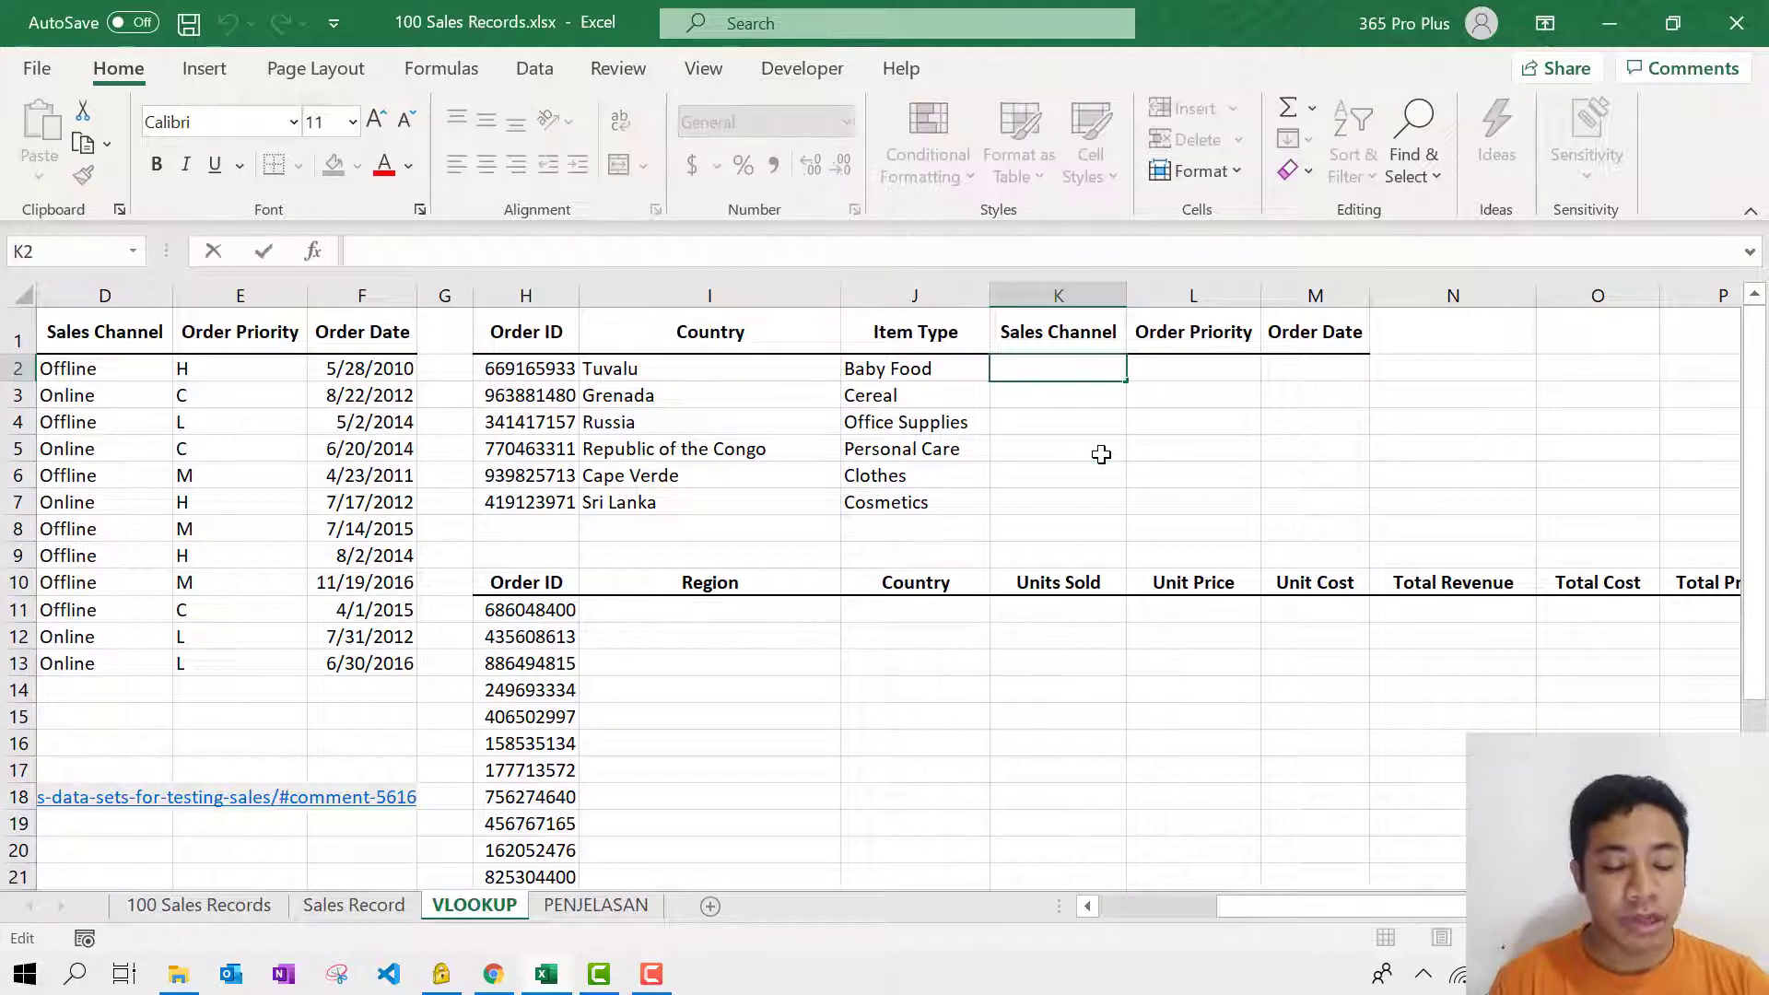
text(=VLO)
key(Tab)
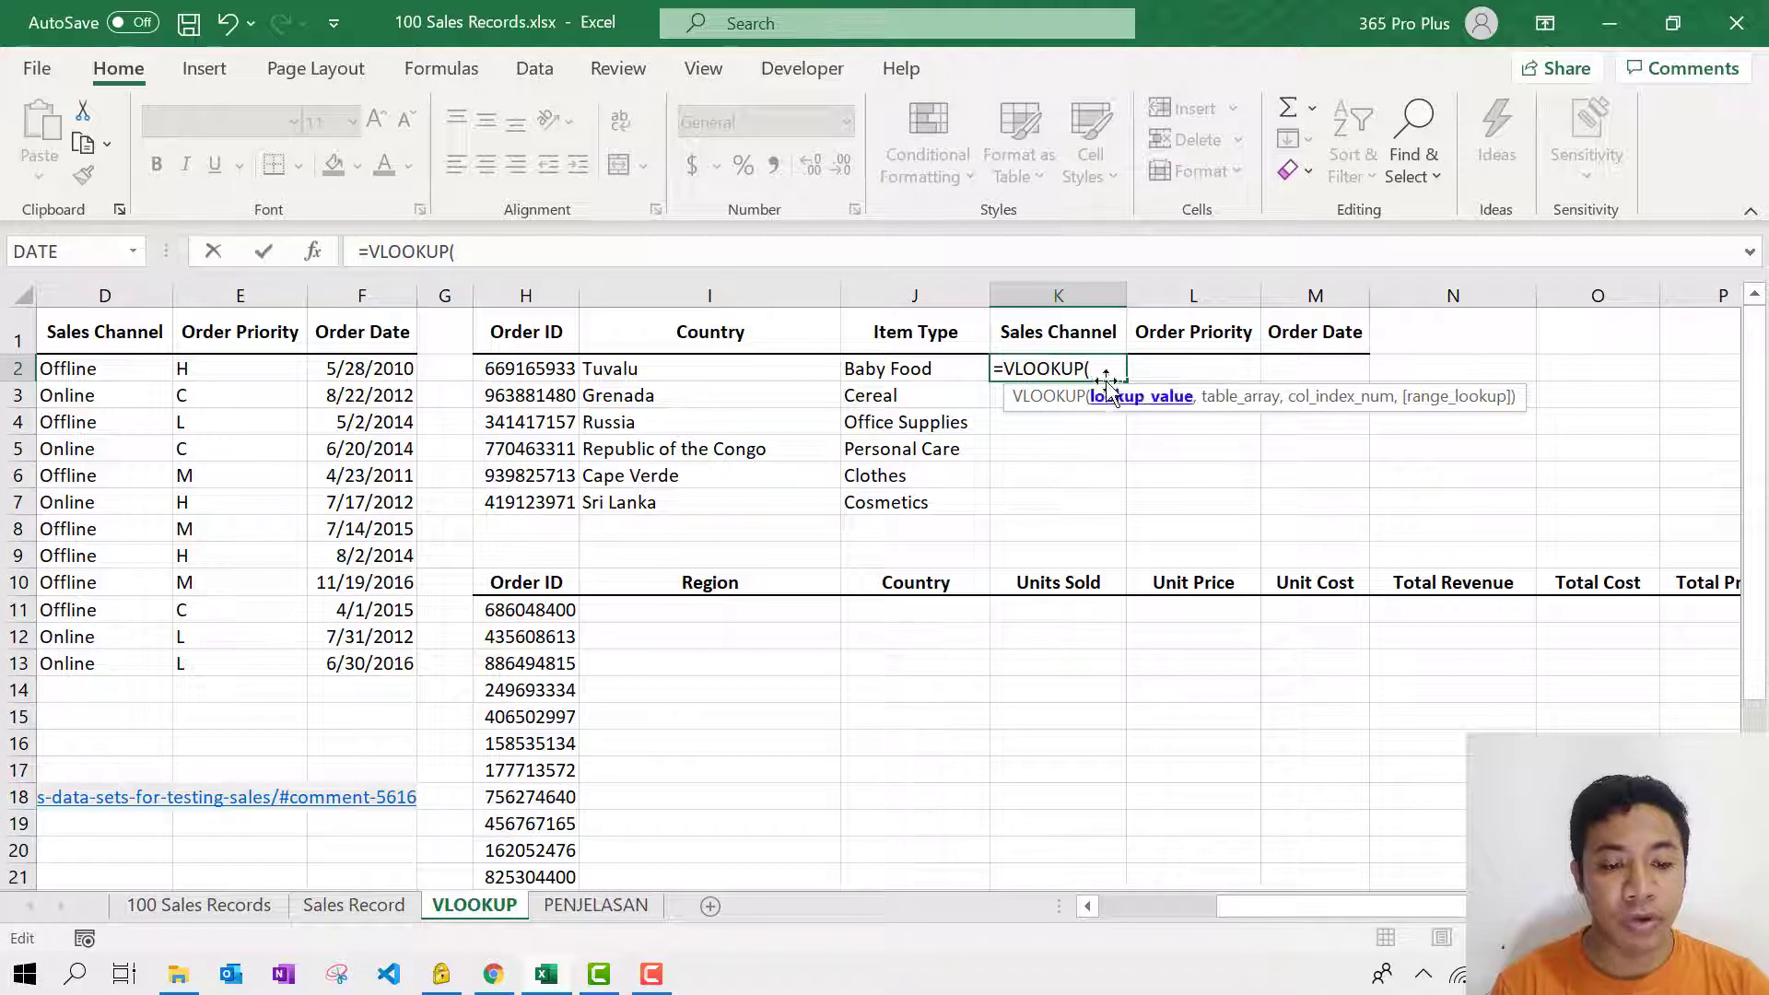
click(525, 372)
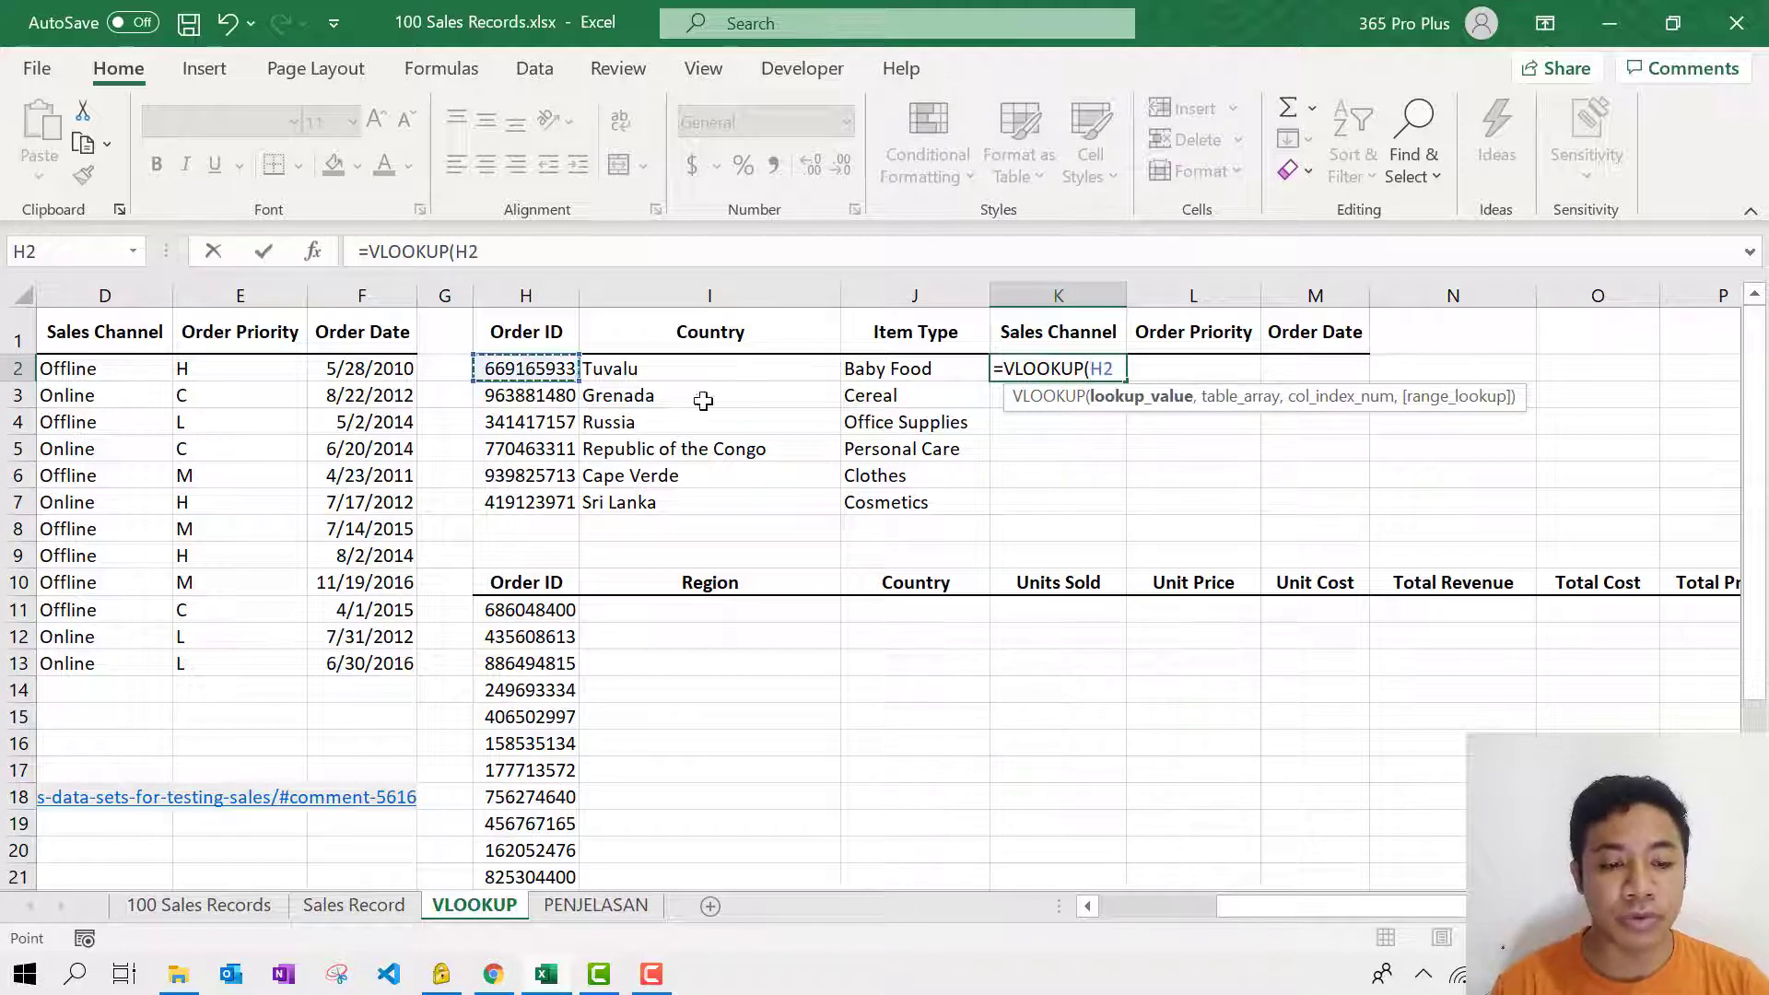
text(,)
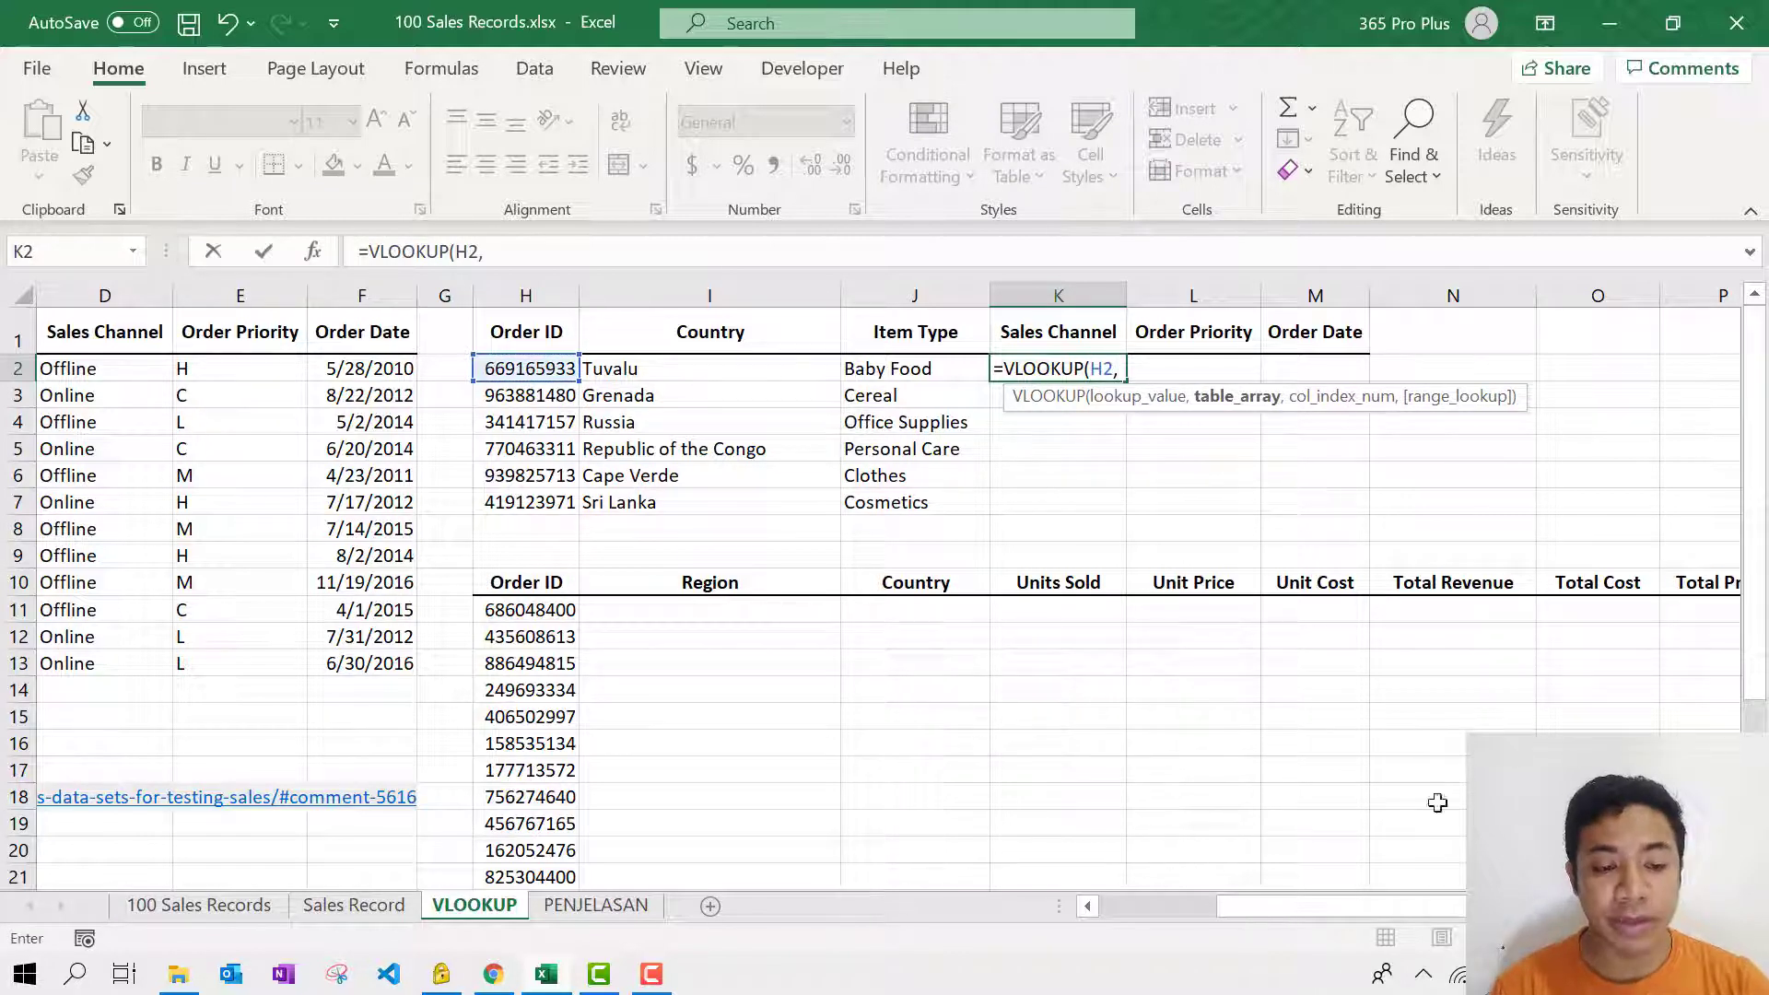
drag(1299, 905, 1084, 959)
drag(118, 362, 822, 665)
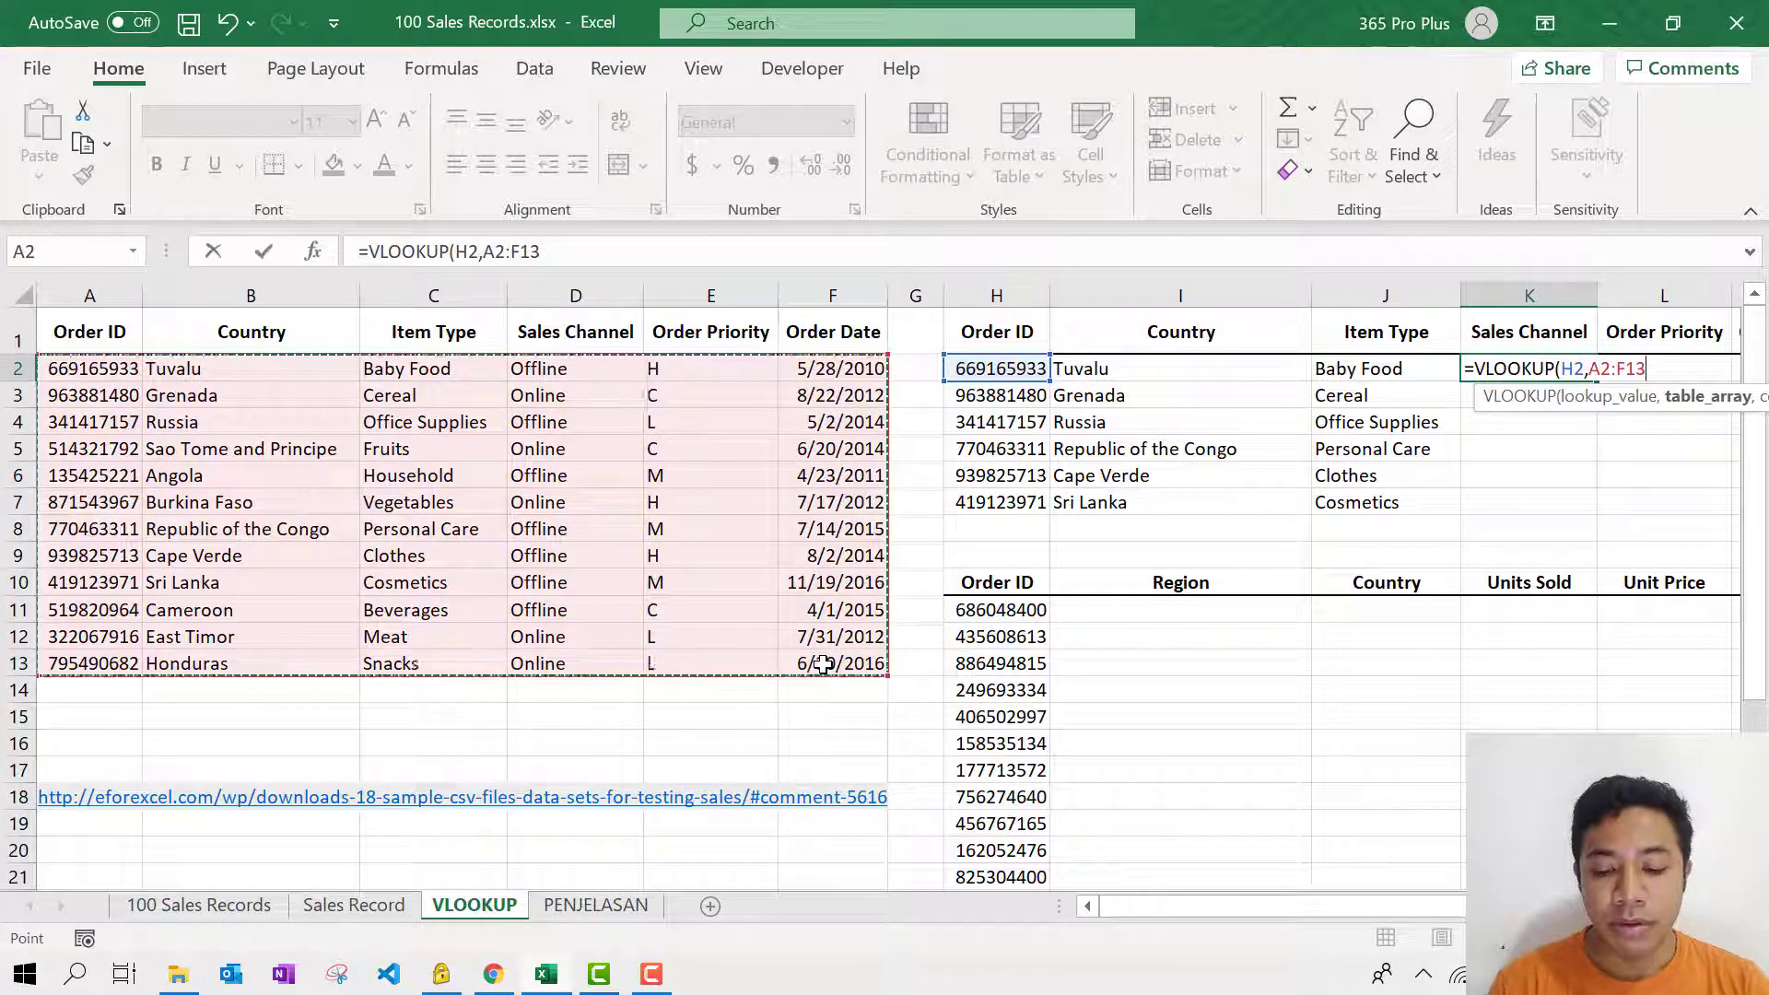
key(F4)
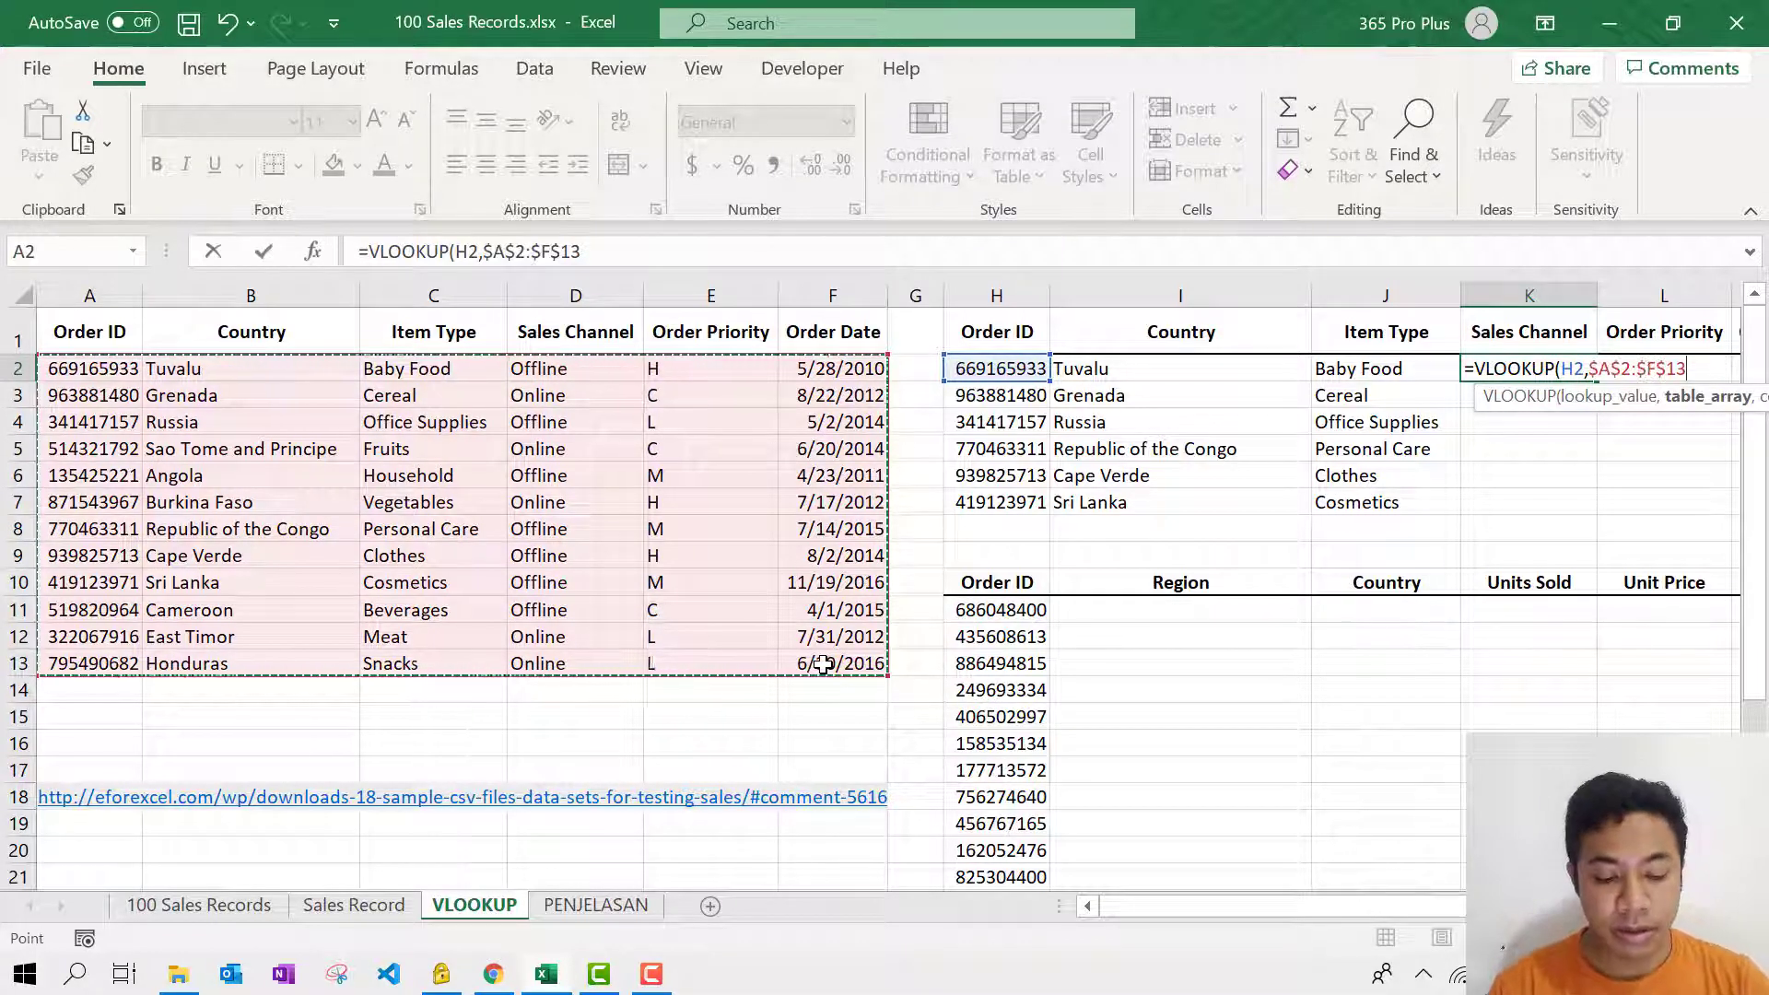
text(,)
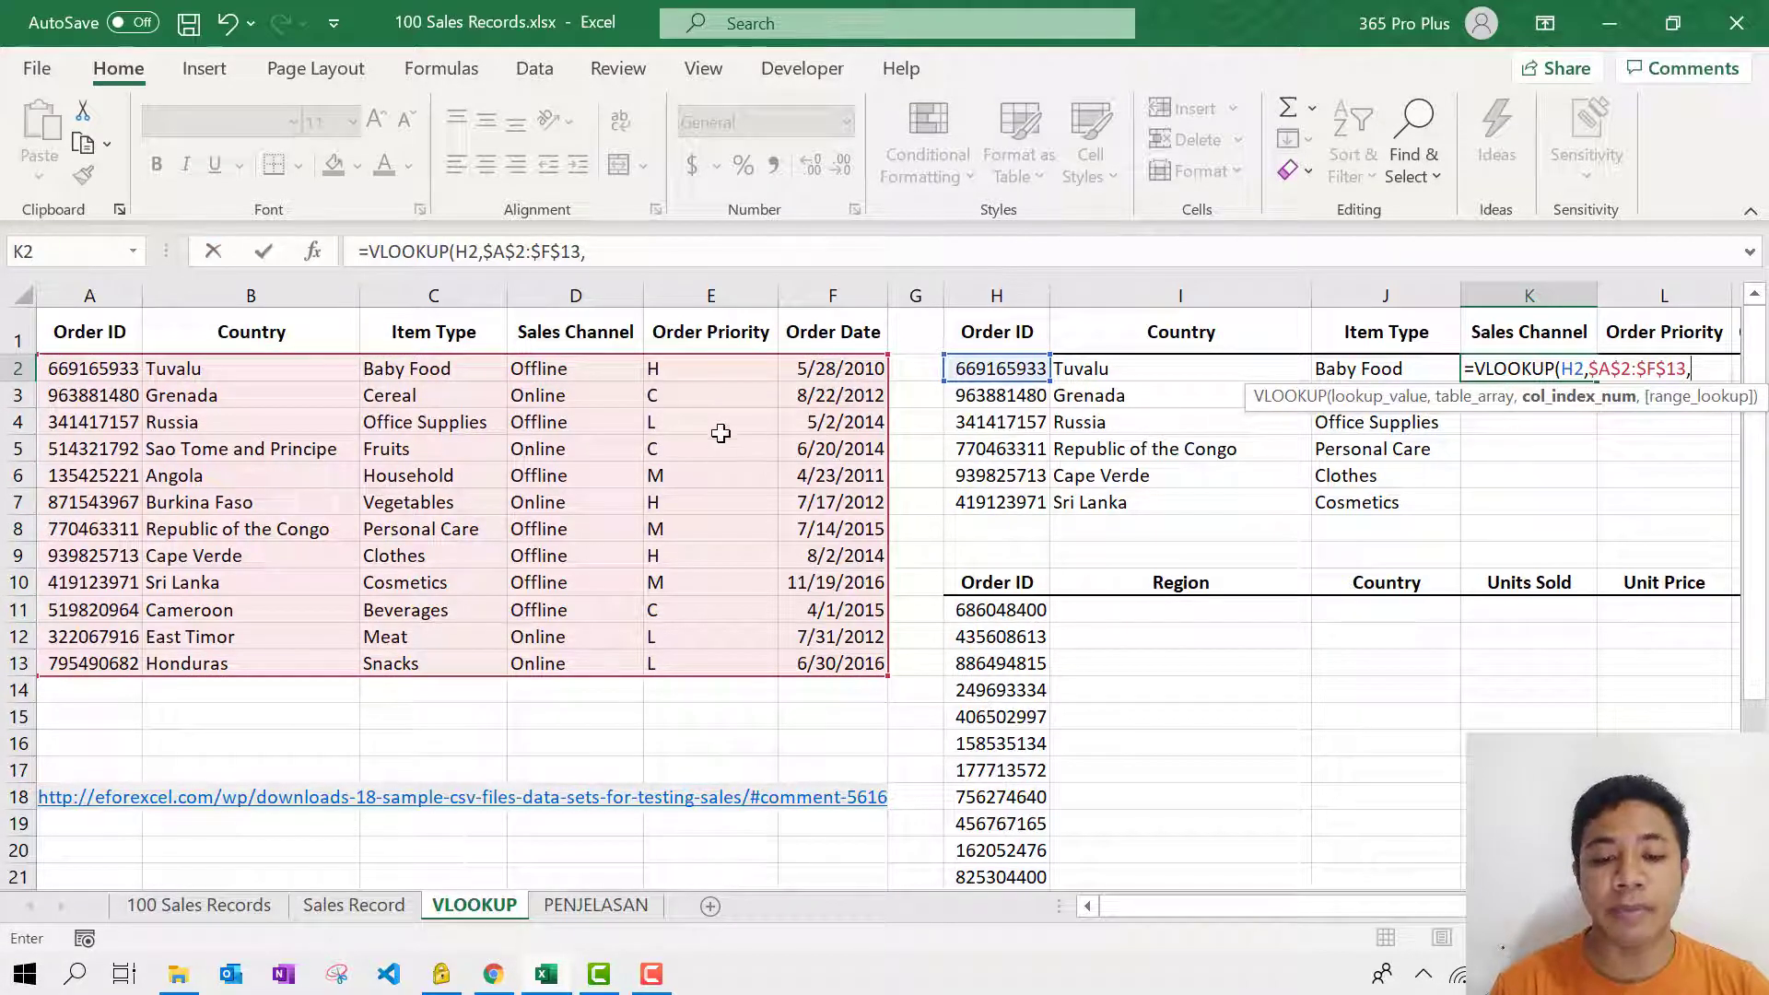
text(4,0)
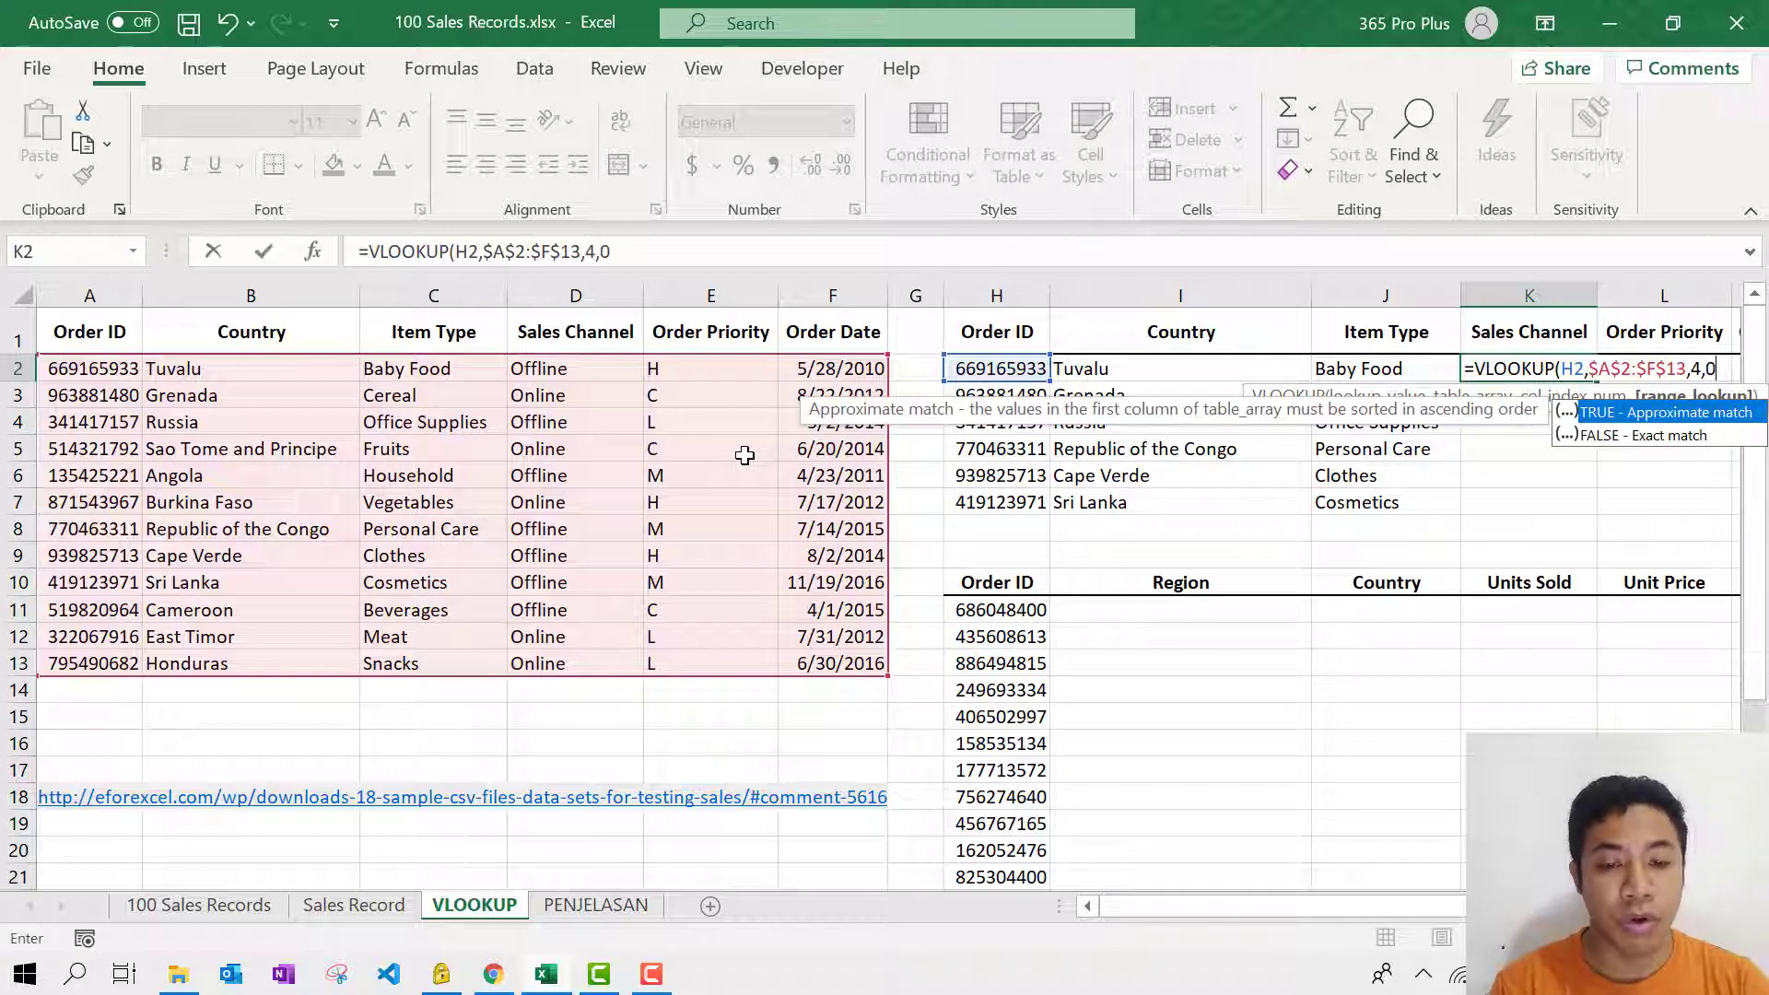
key(Return)
click(1581, 369)
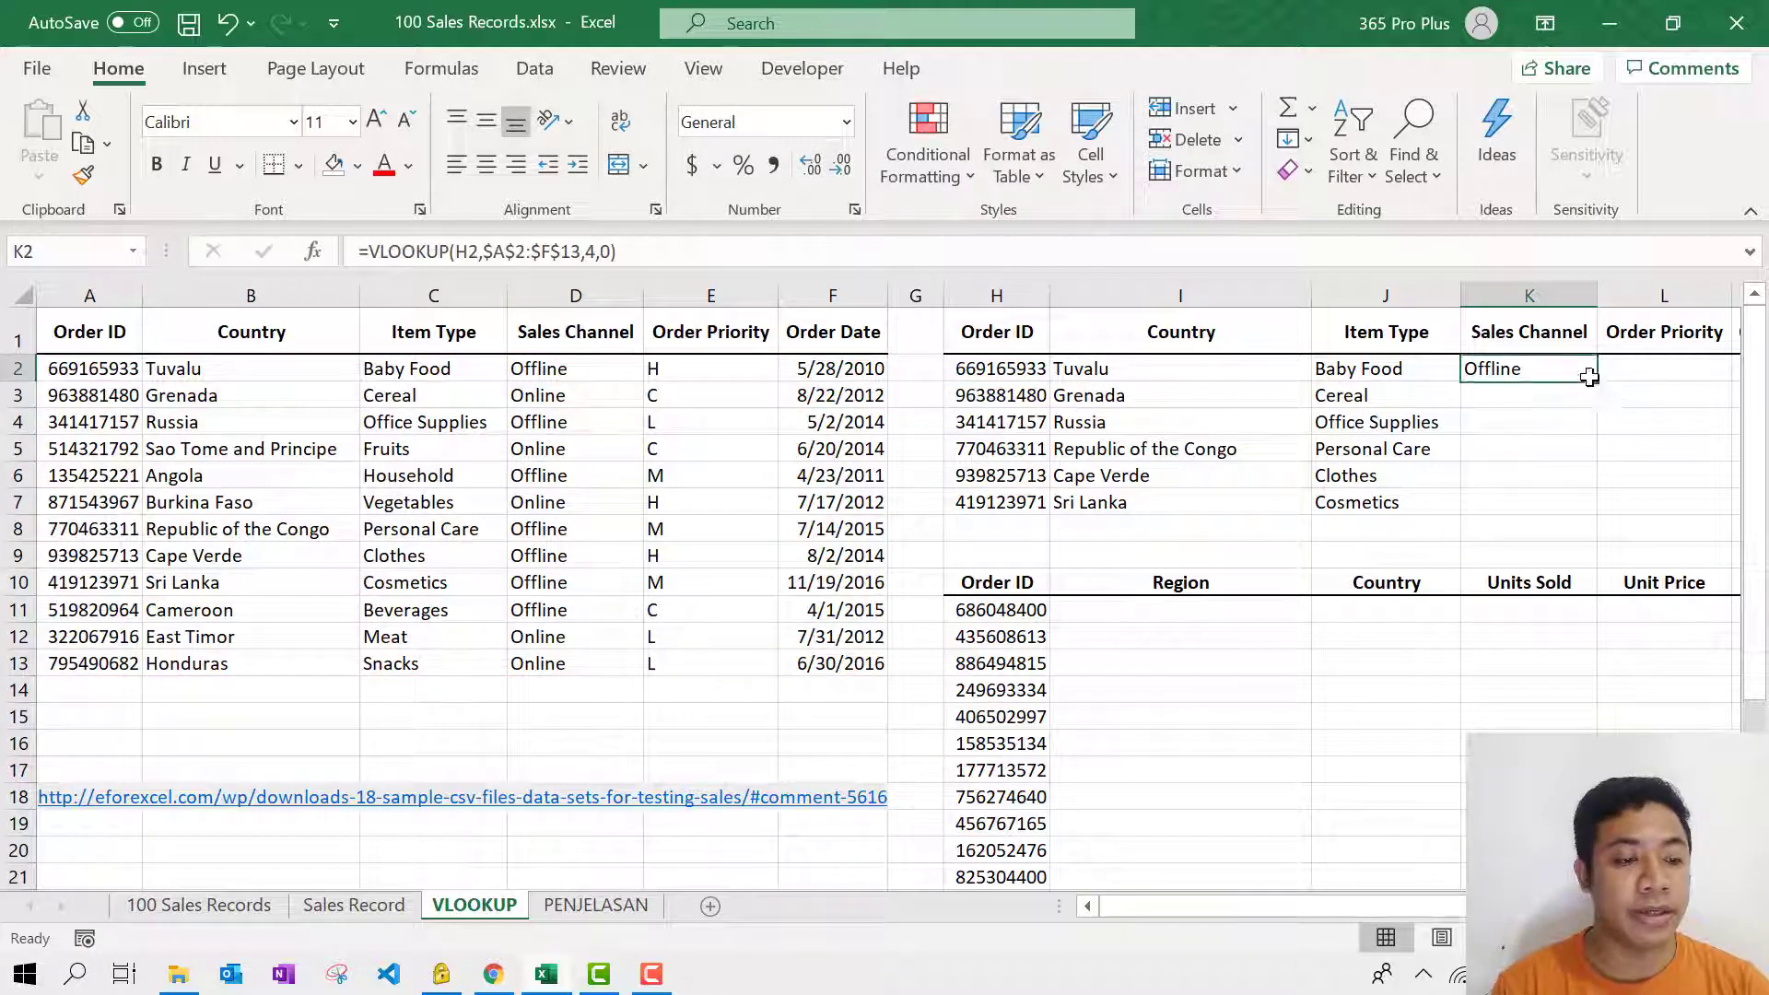
double_click(1597, 381)
Step: Start a VLOOKUP in L2 under Order Priority with H2 as lookup value and $A$2:$F$13 as absolute table range
scroll(1437, 908, right, 4)
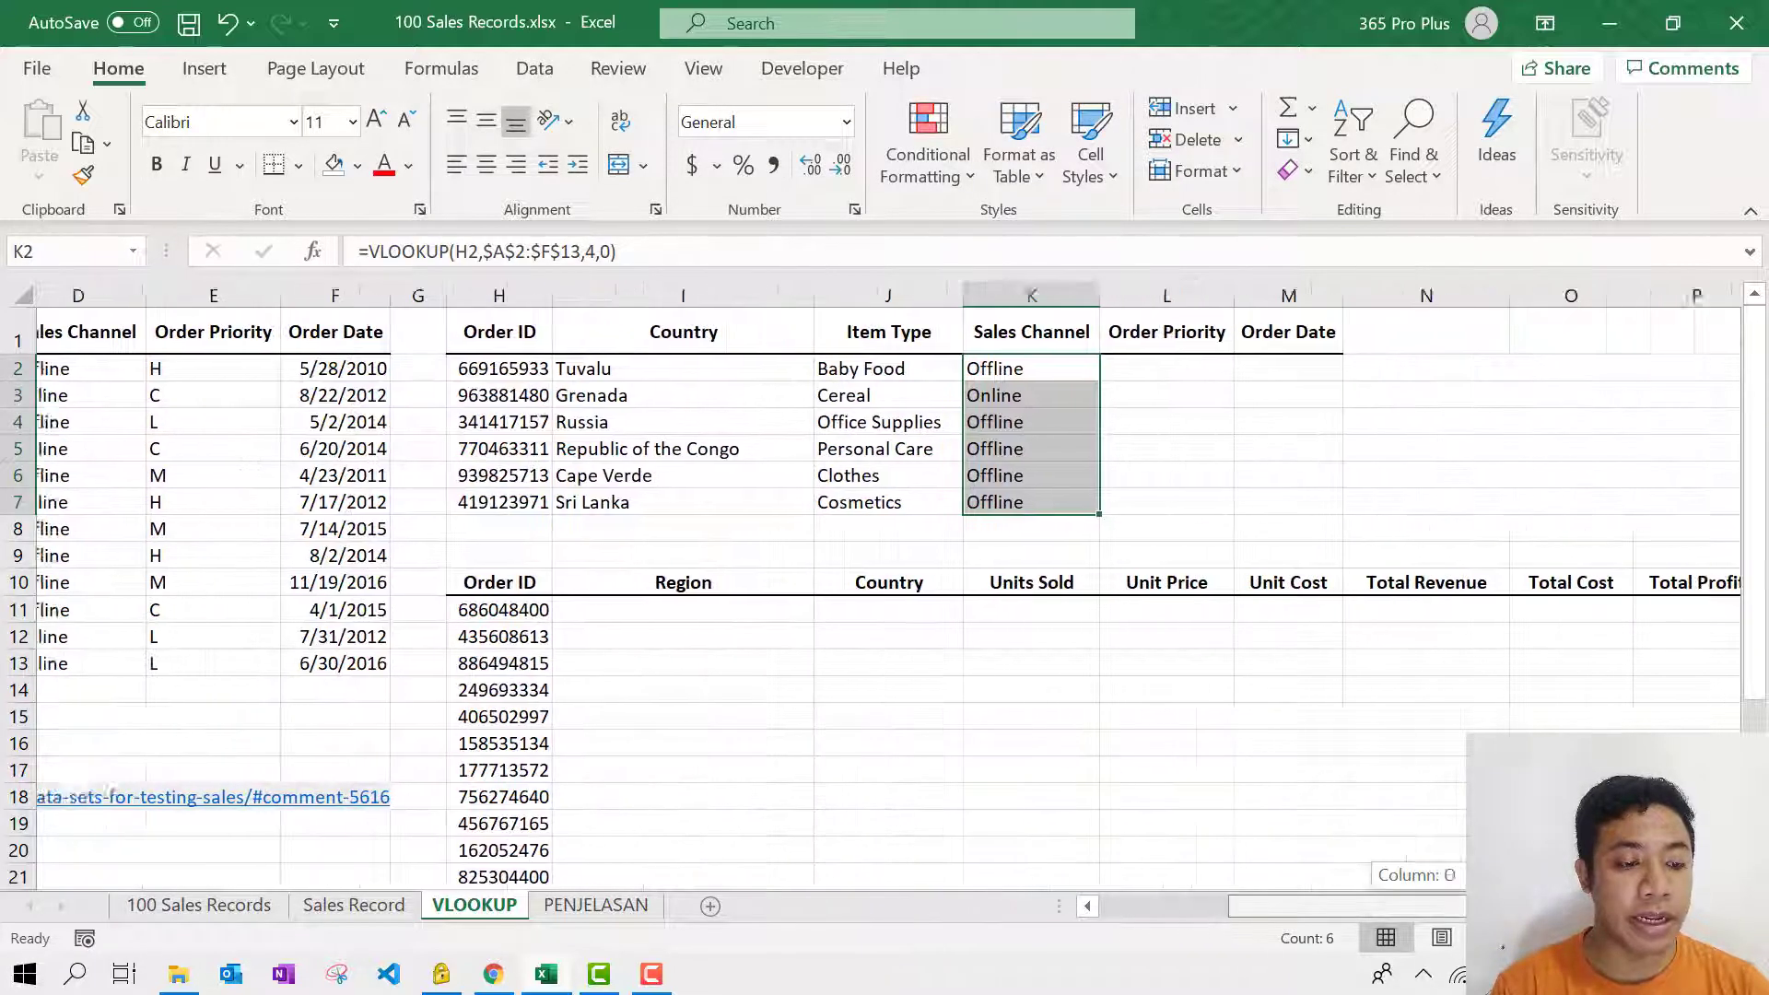
double_click(1069, 368)
text(=VL)
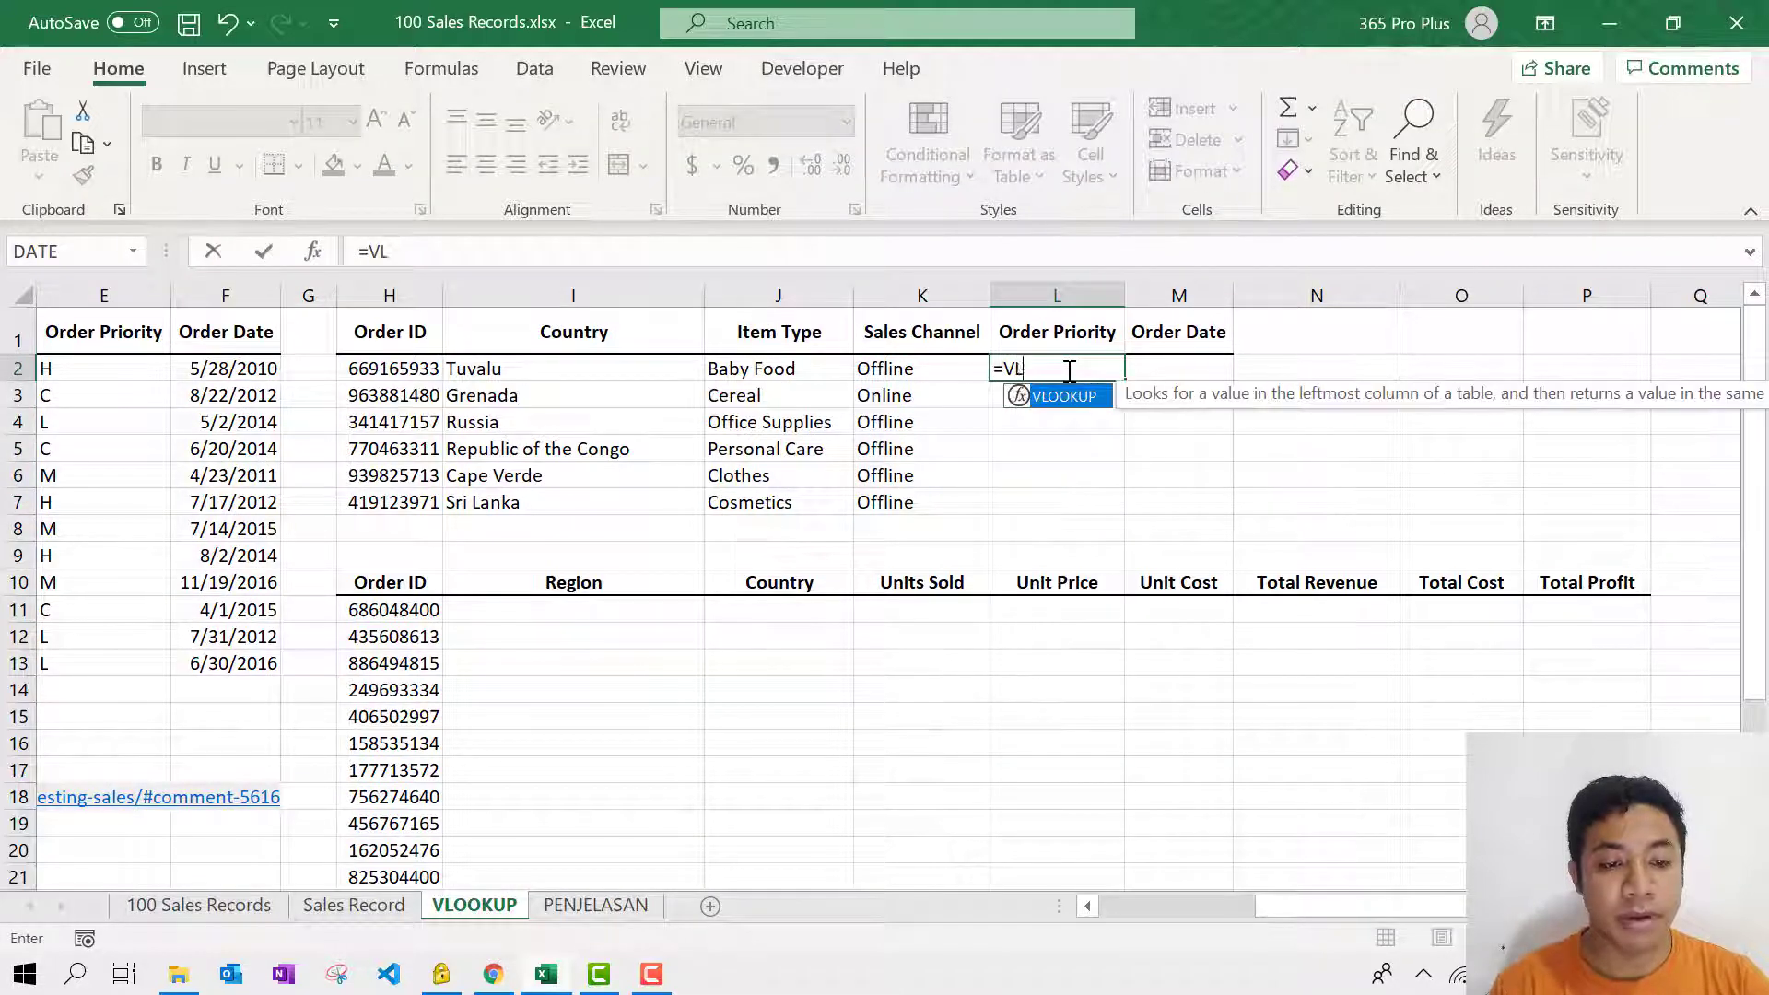
key(Tab)
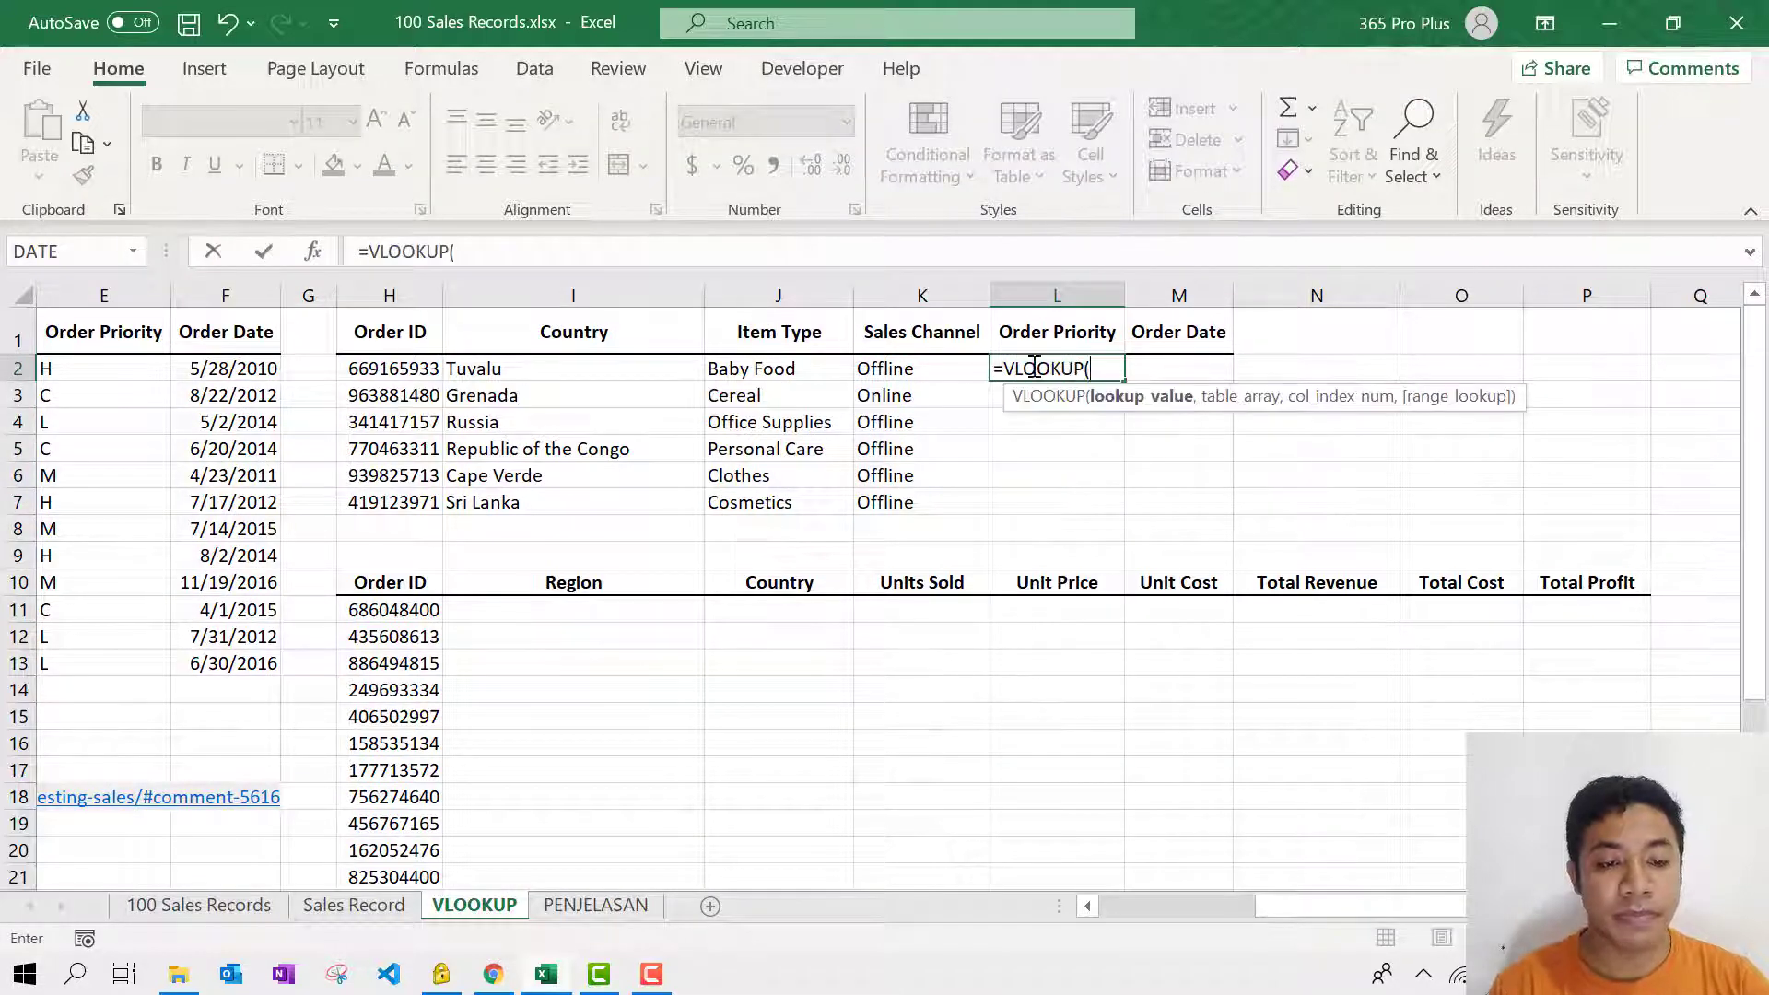
click(378, 368)
text(,)
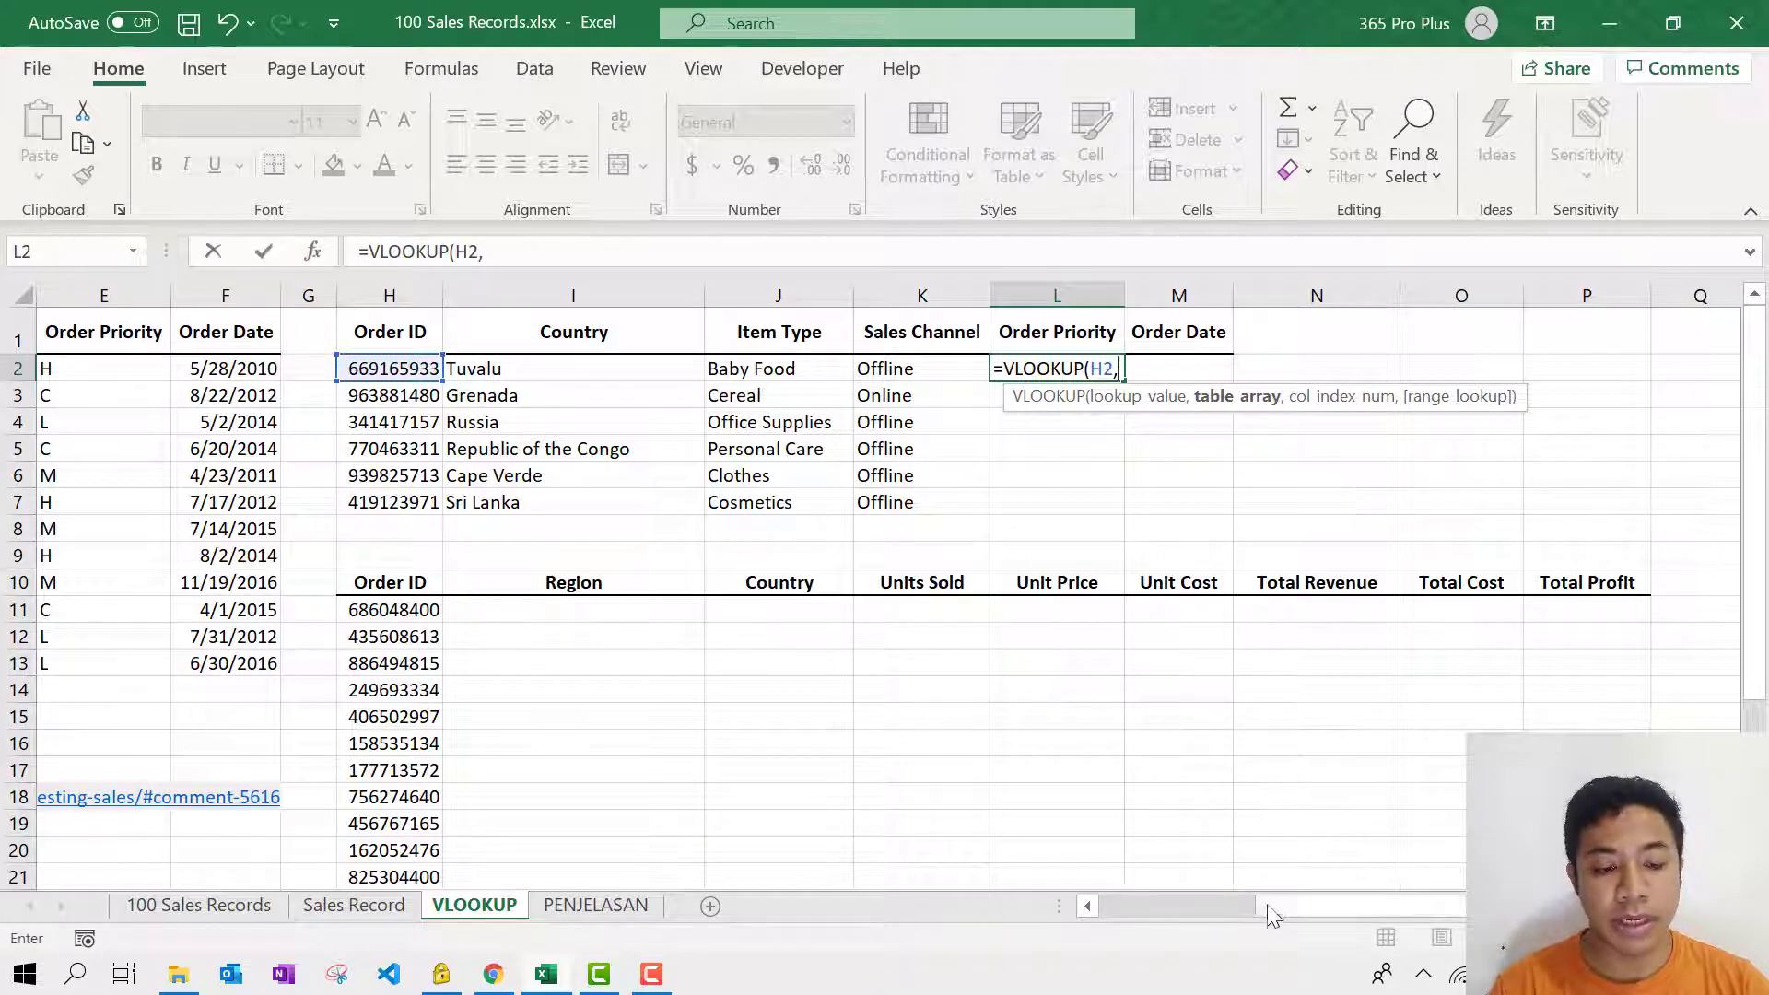
drag(1265, 908, 1048, 921)
click(101, 368)
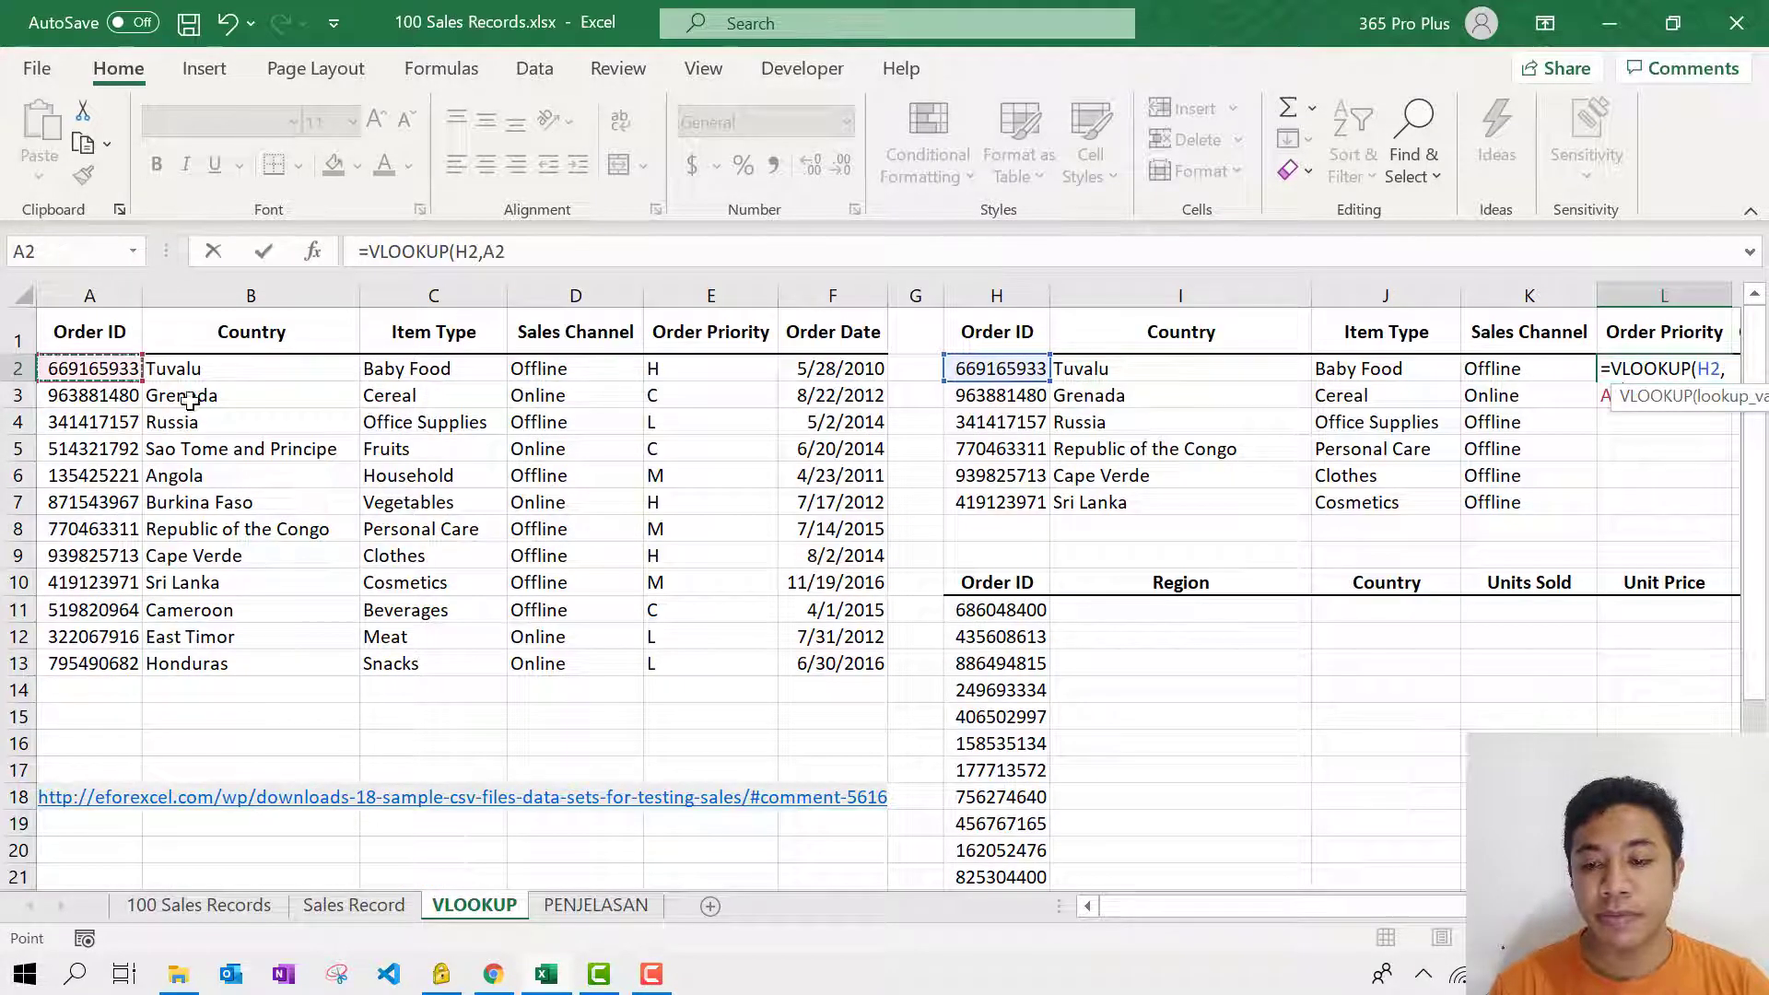
key(ctrl+shift+Down)
key(ctrl+shift+Right)
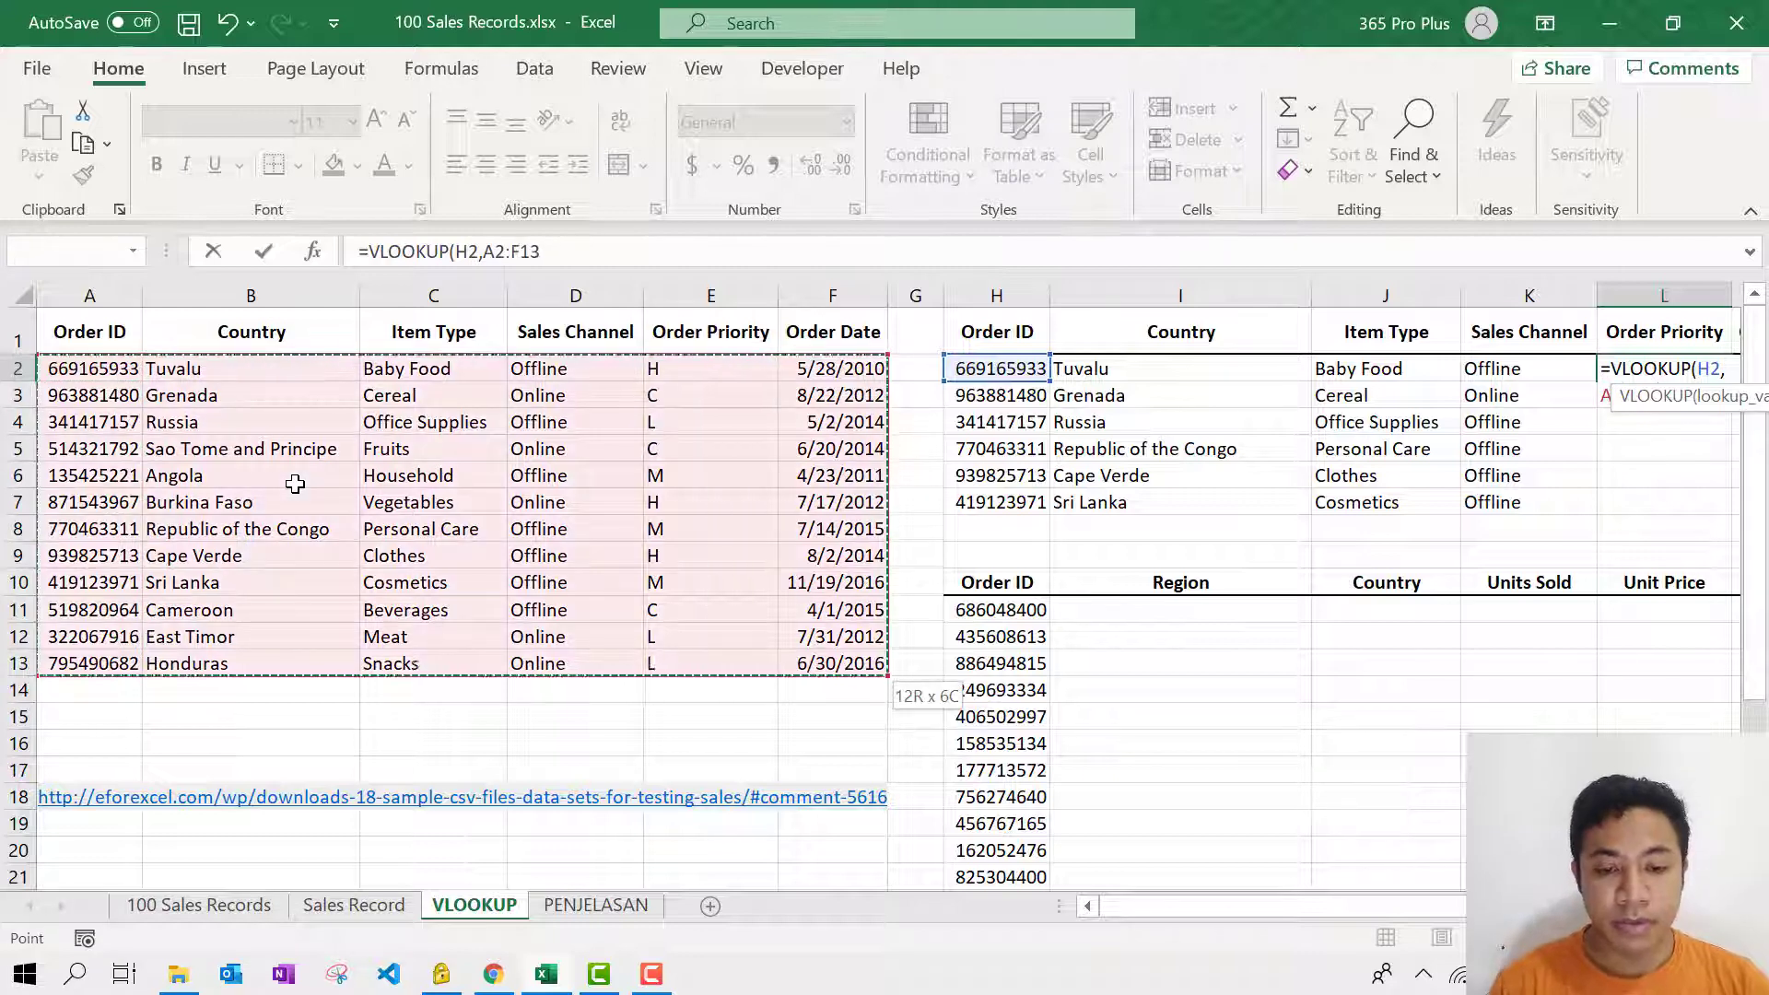
key(F4)
Step: Complete the L2 formula with column index 5 and match type 0, and fill it down the Order Priority column to L7
text(,)
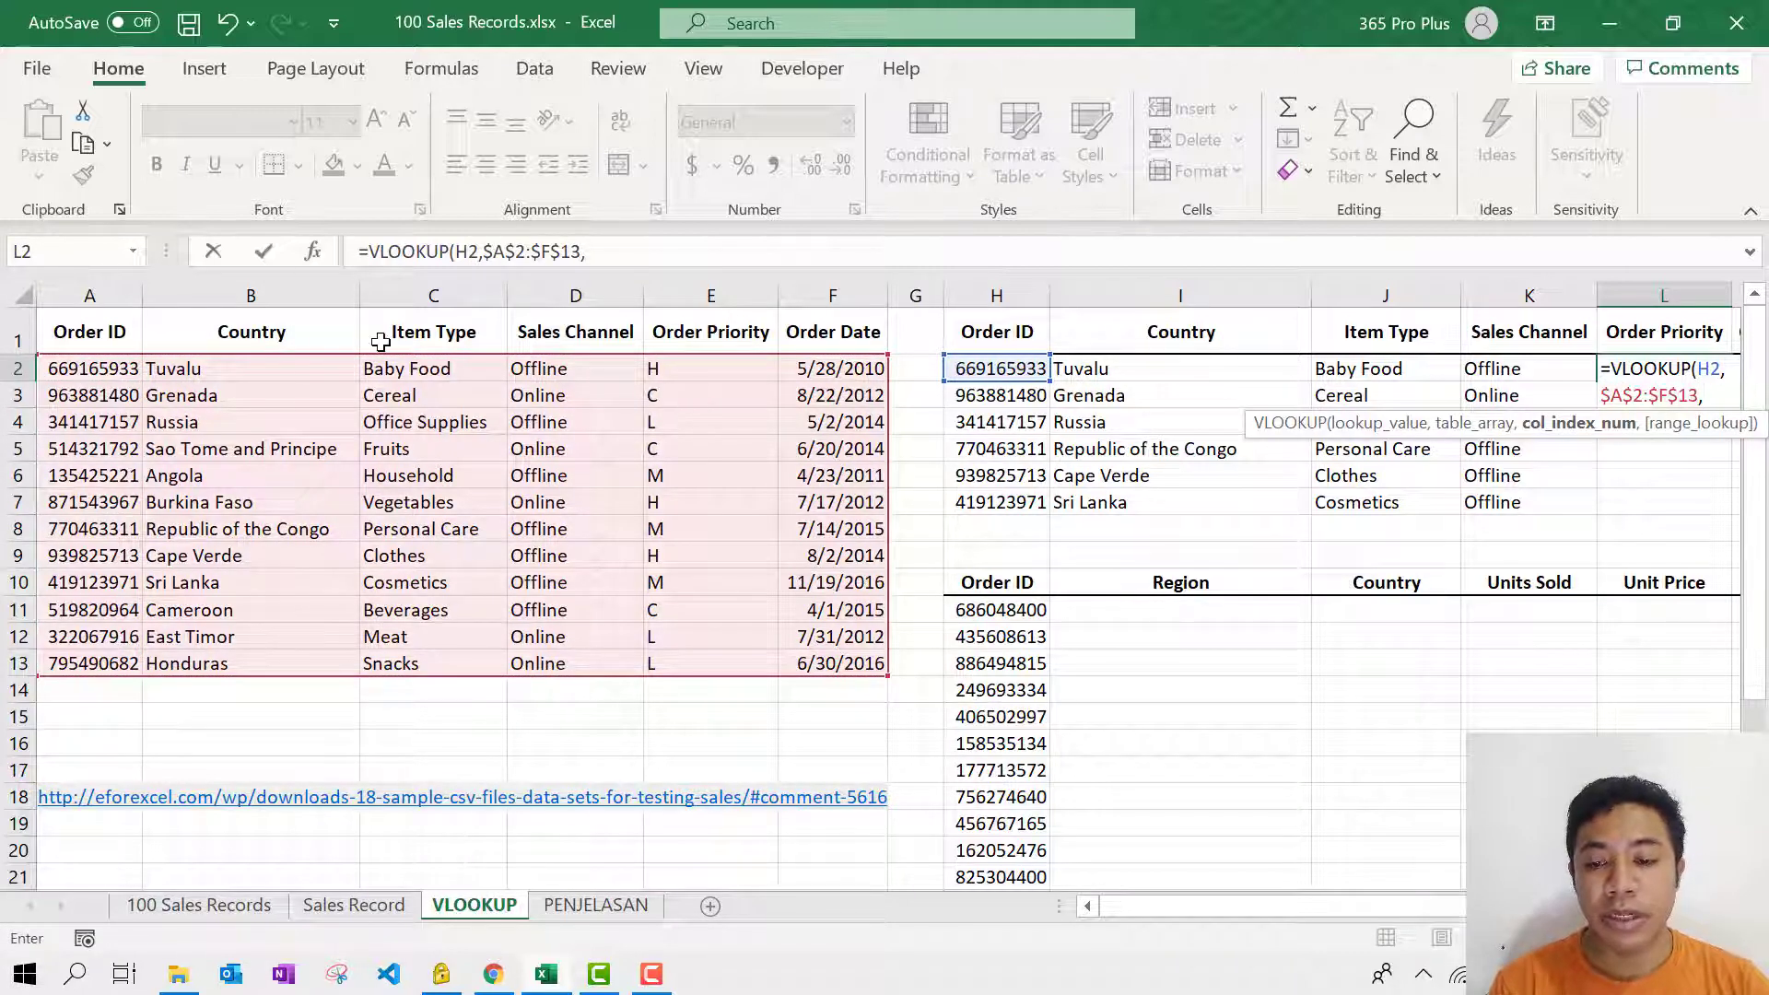
text(5)
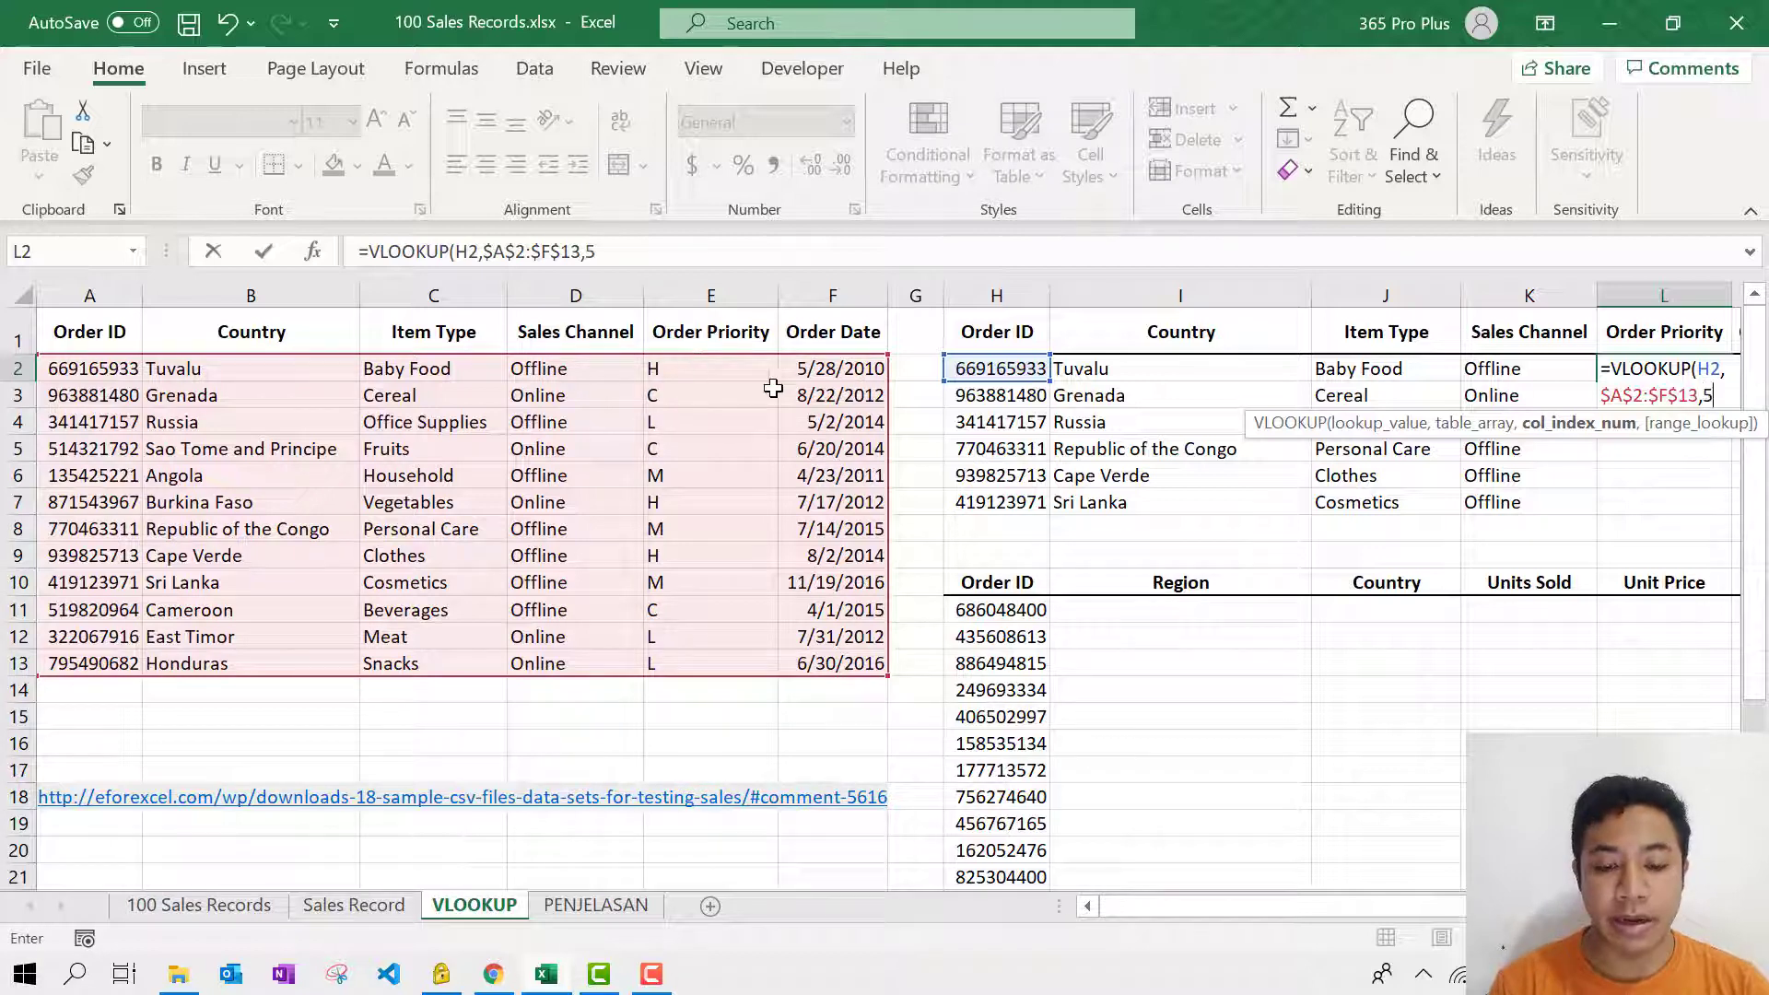
text(,0)
key(Return)
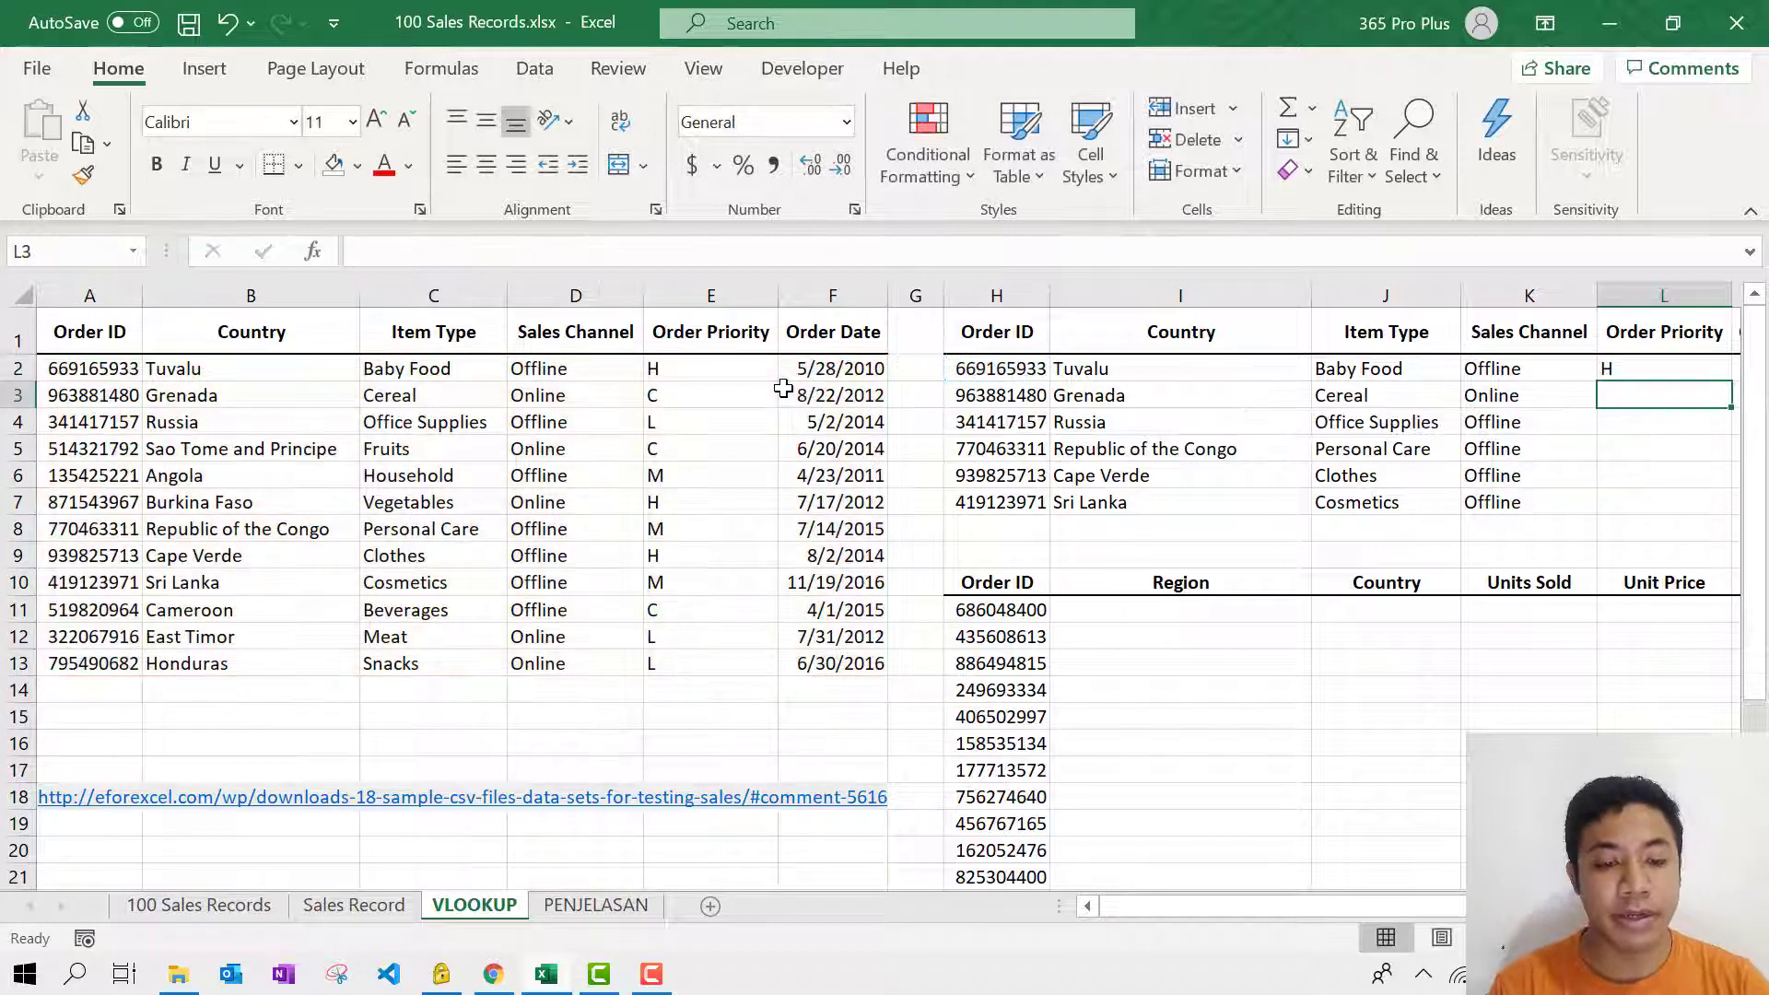
click(1699, 366)
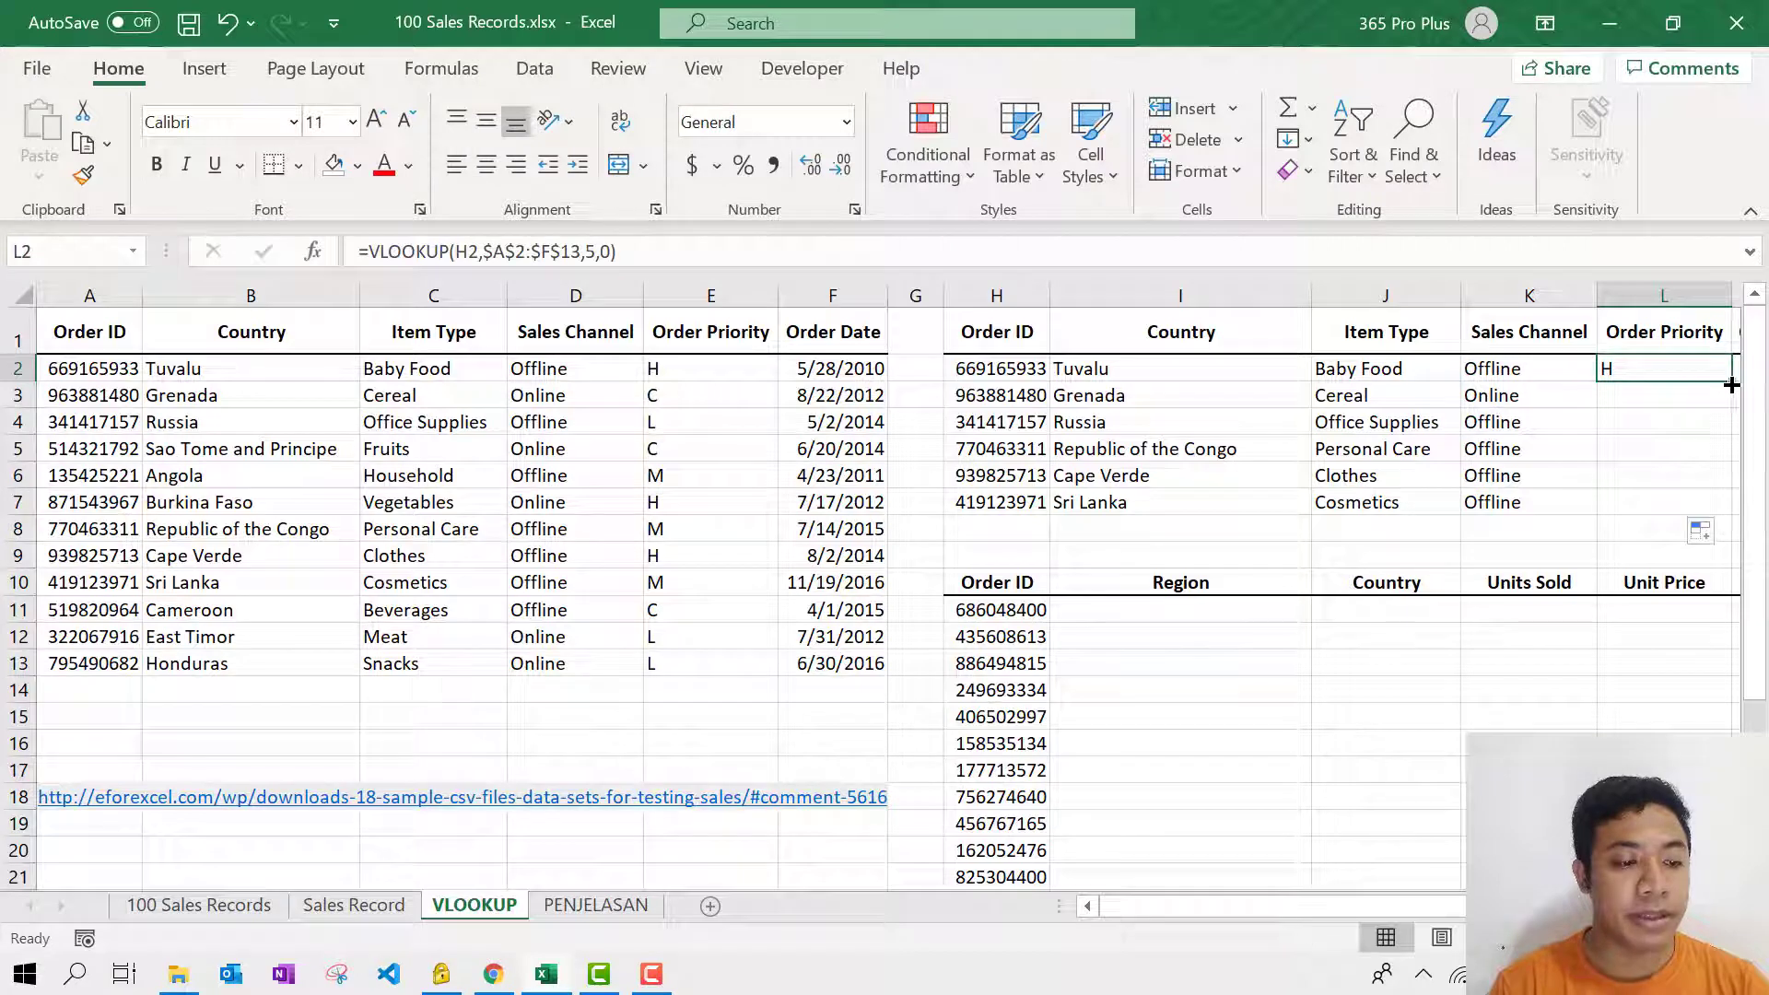
double_click(1731, 385)
Step: Start a VLOOKUP in M2 under Order Date with lookup value H2 and the absolute table range $A$2:$F$13
scroll(1388, 910, right, 4)
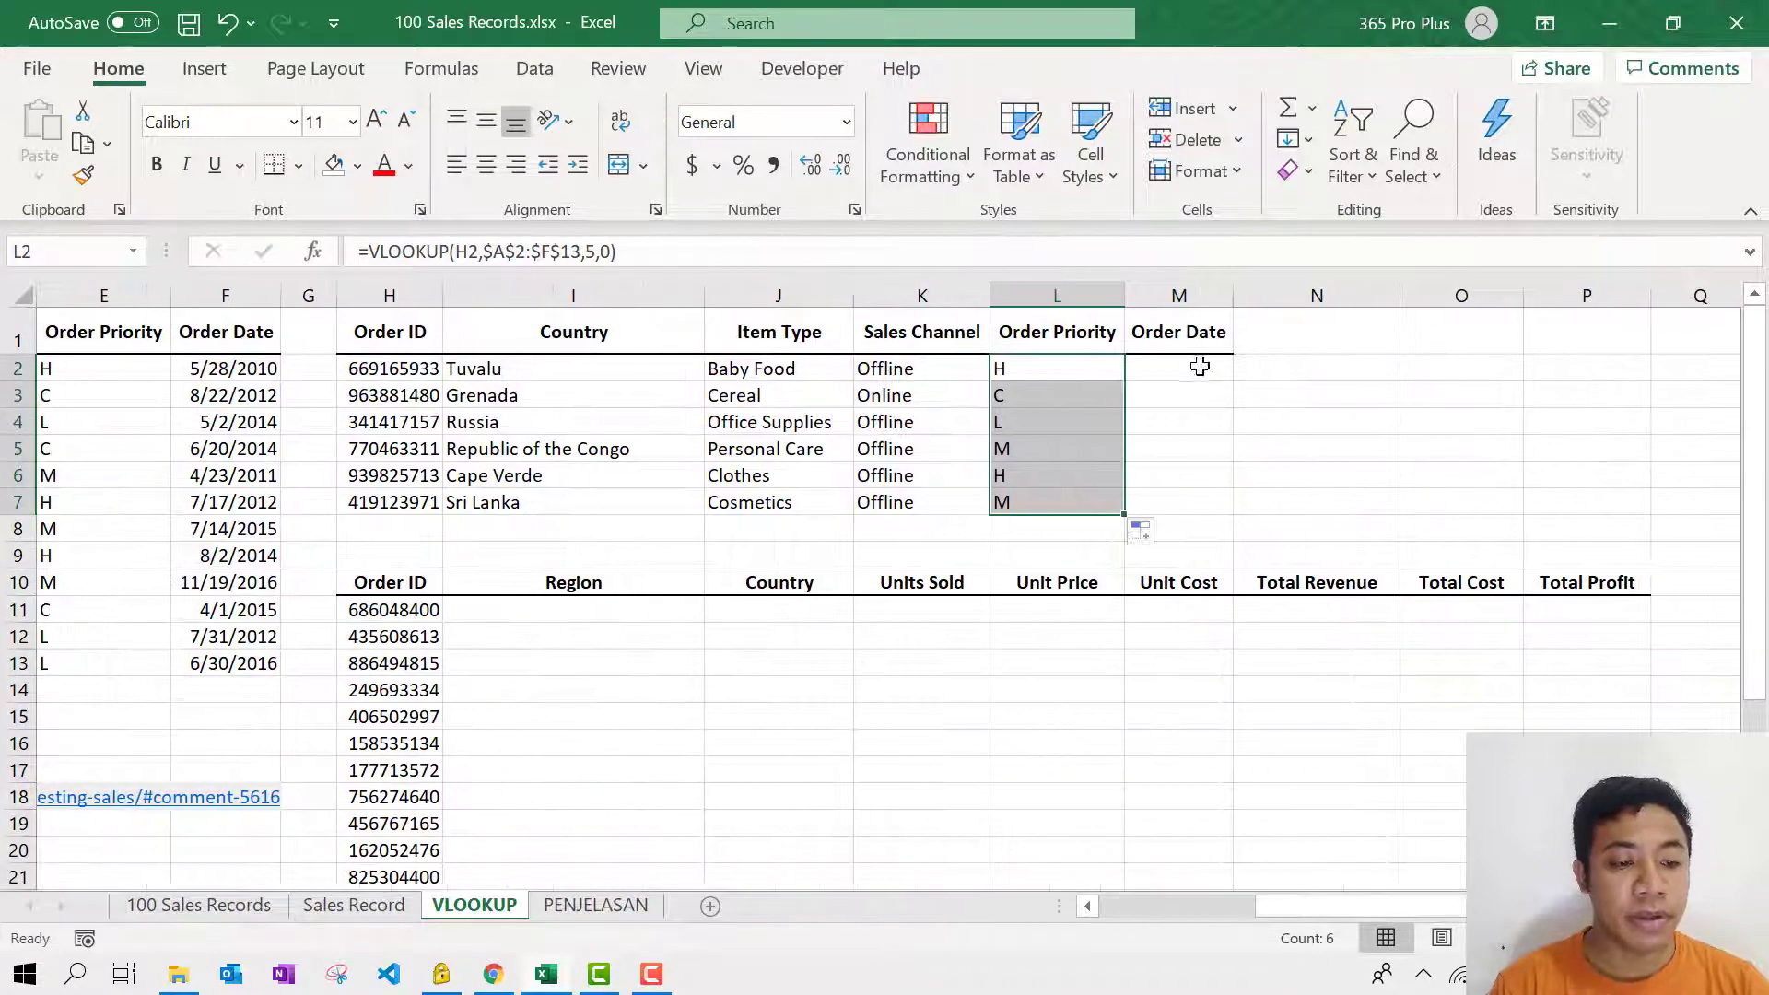
click(1200, 367)
text(=VLO)
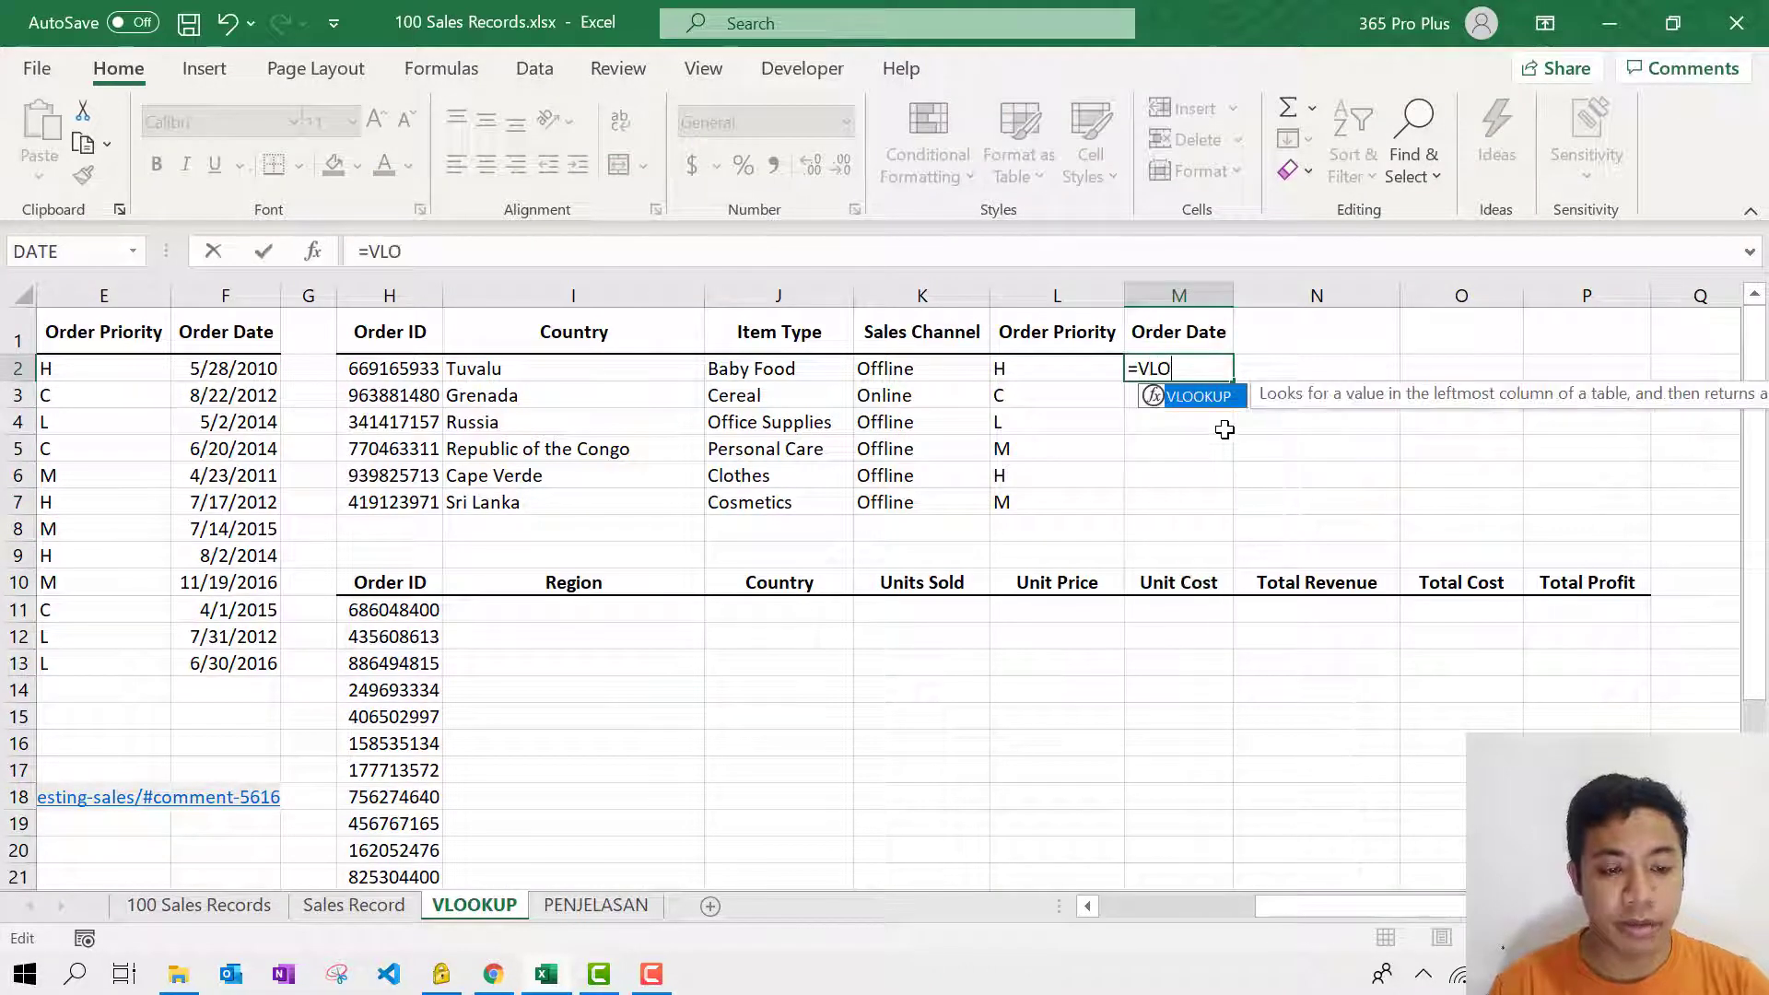
key(Tab)
drag(1306, 906, 1211, 920)
click(679, 369)
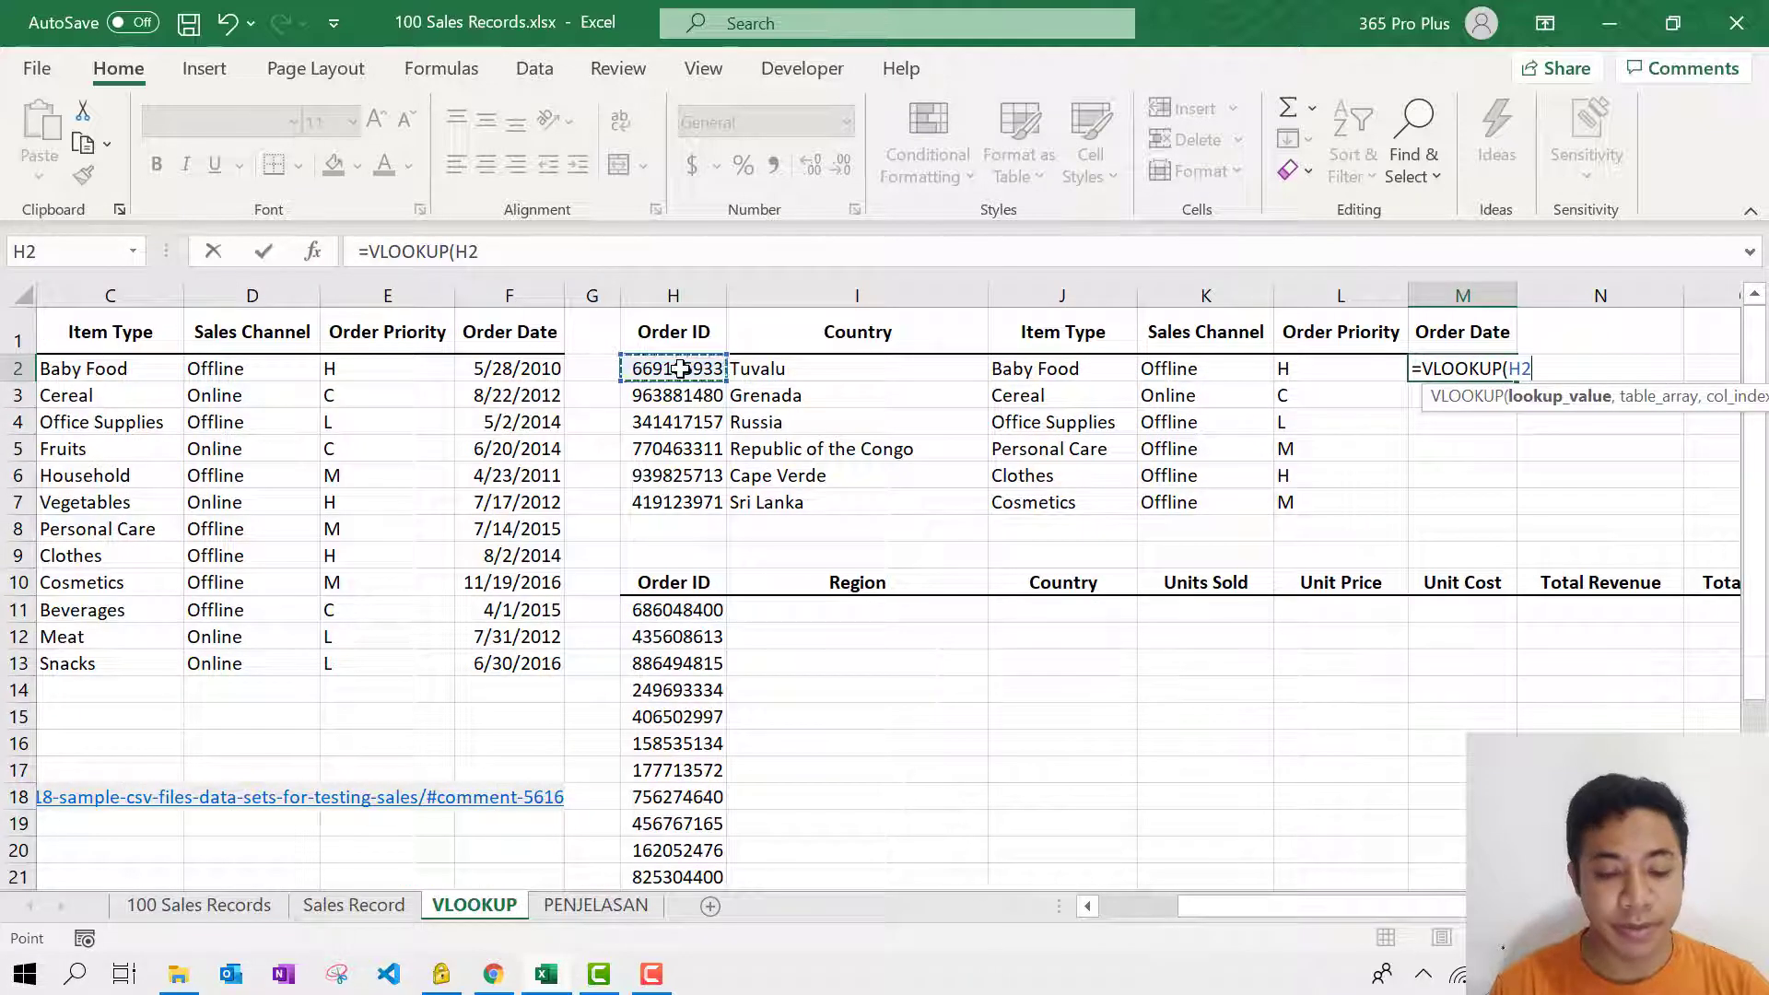
text(,)
drag(1237, 913, 1051, 940)
drag(109, 369, 178, 412)
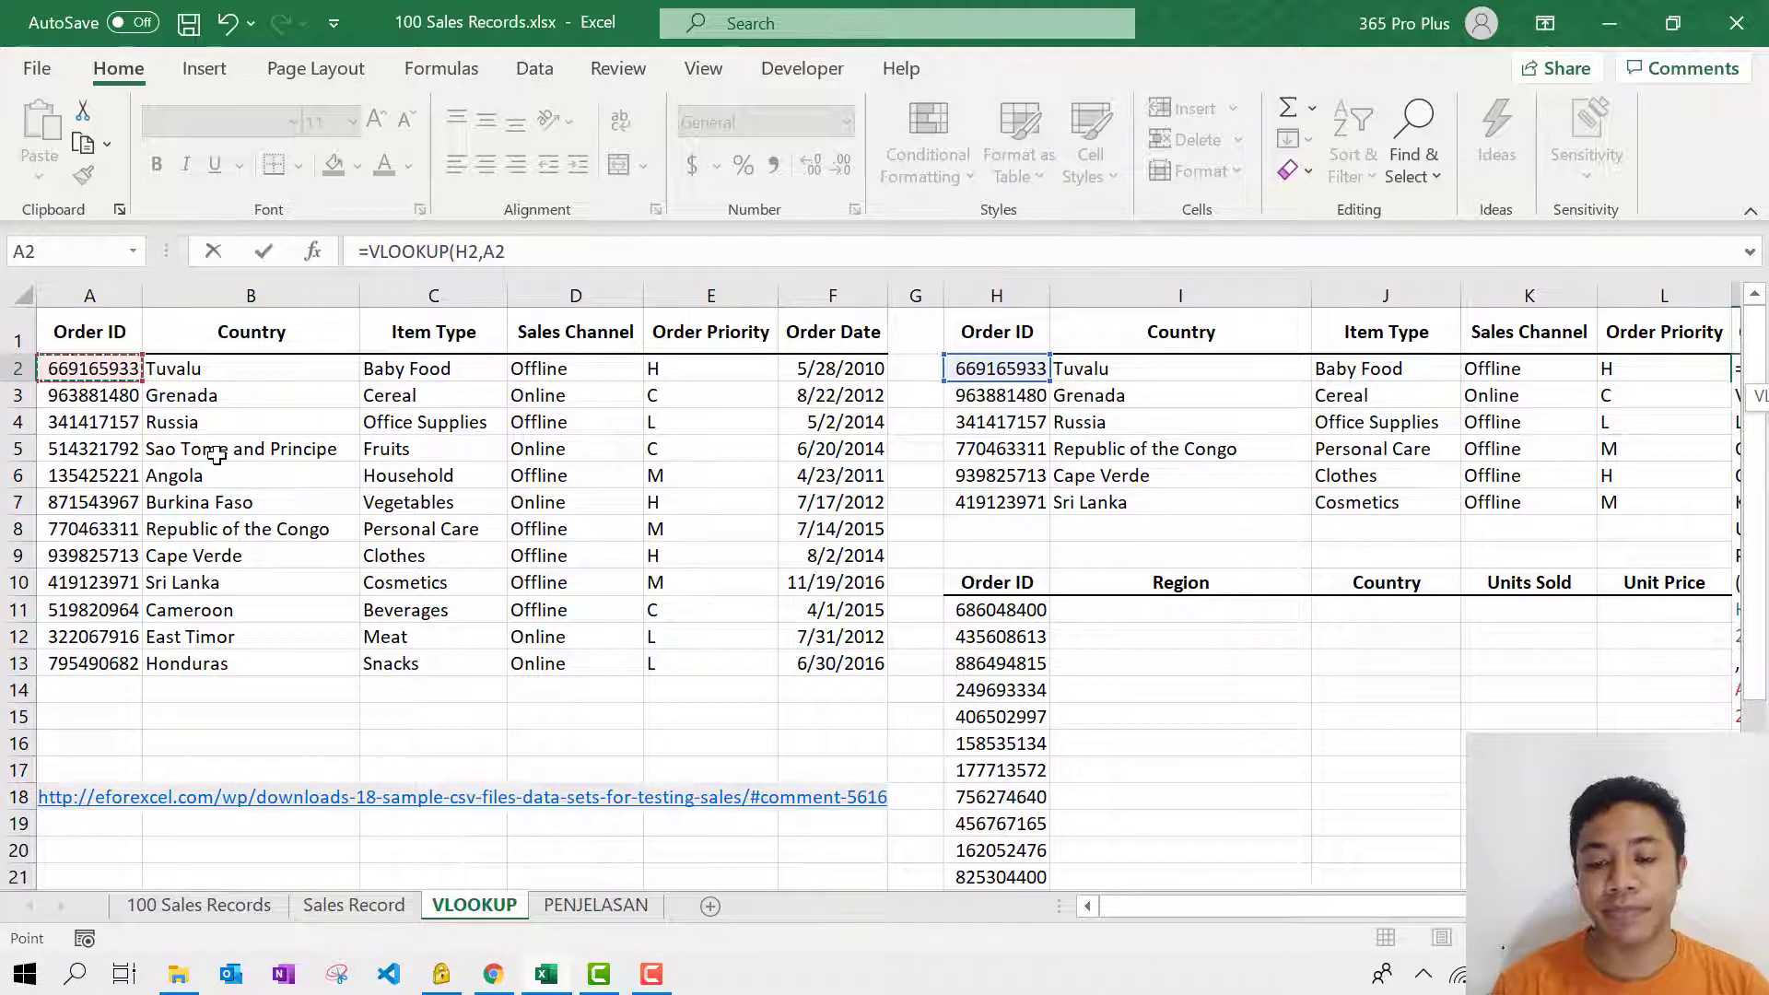
key(ctrl+shift+Down)
key(ctrl+shift+Right)
key(F4)
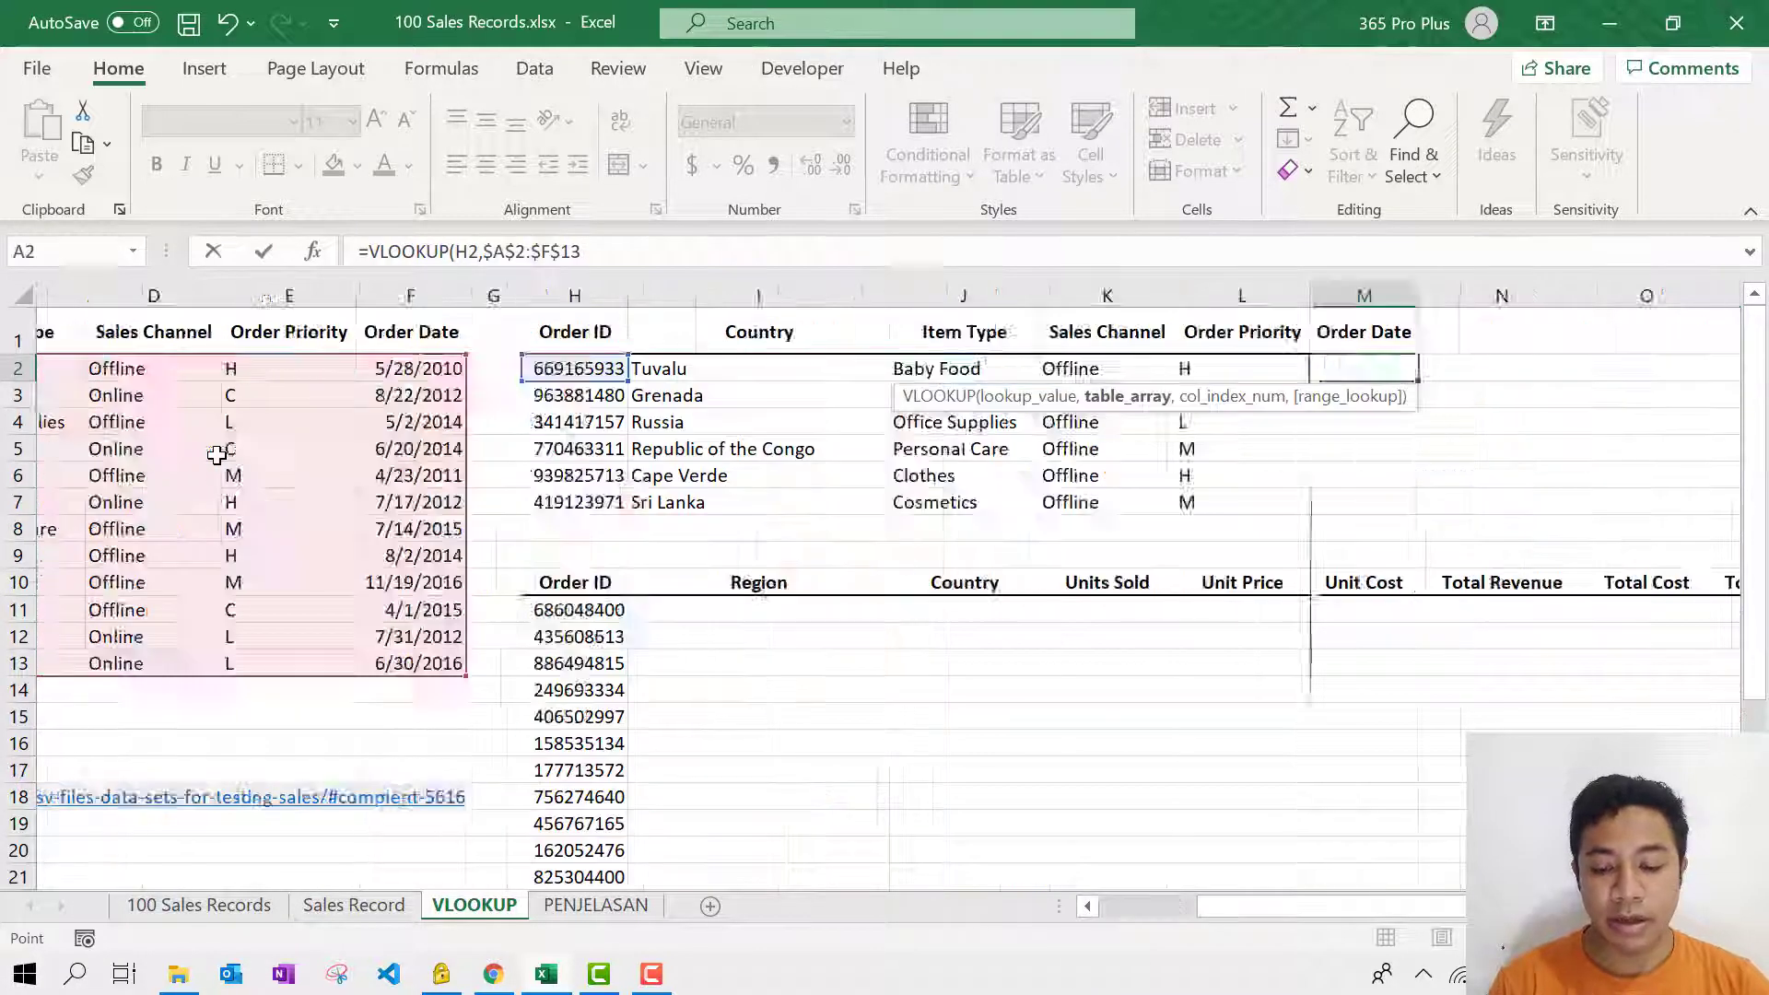
Step: Finish the M2 formula with column index 6 and match type 0, and fill it down the Order Date column to M7
text(,)
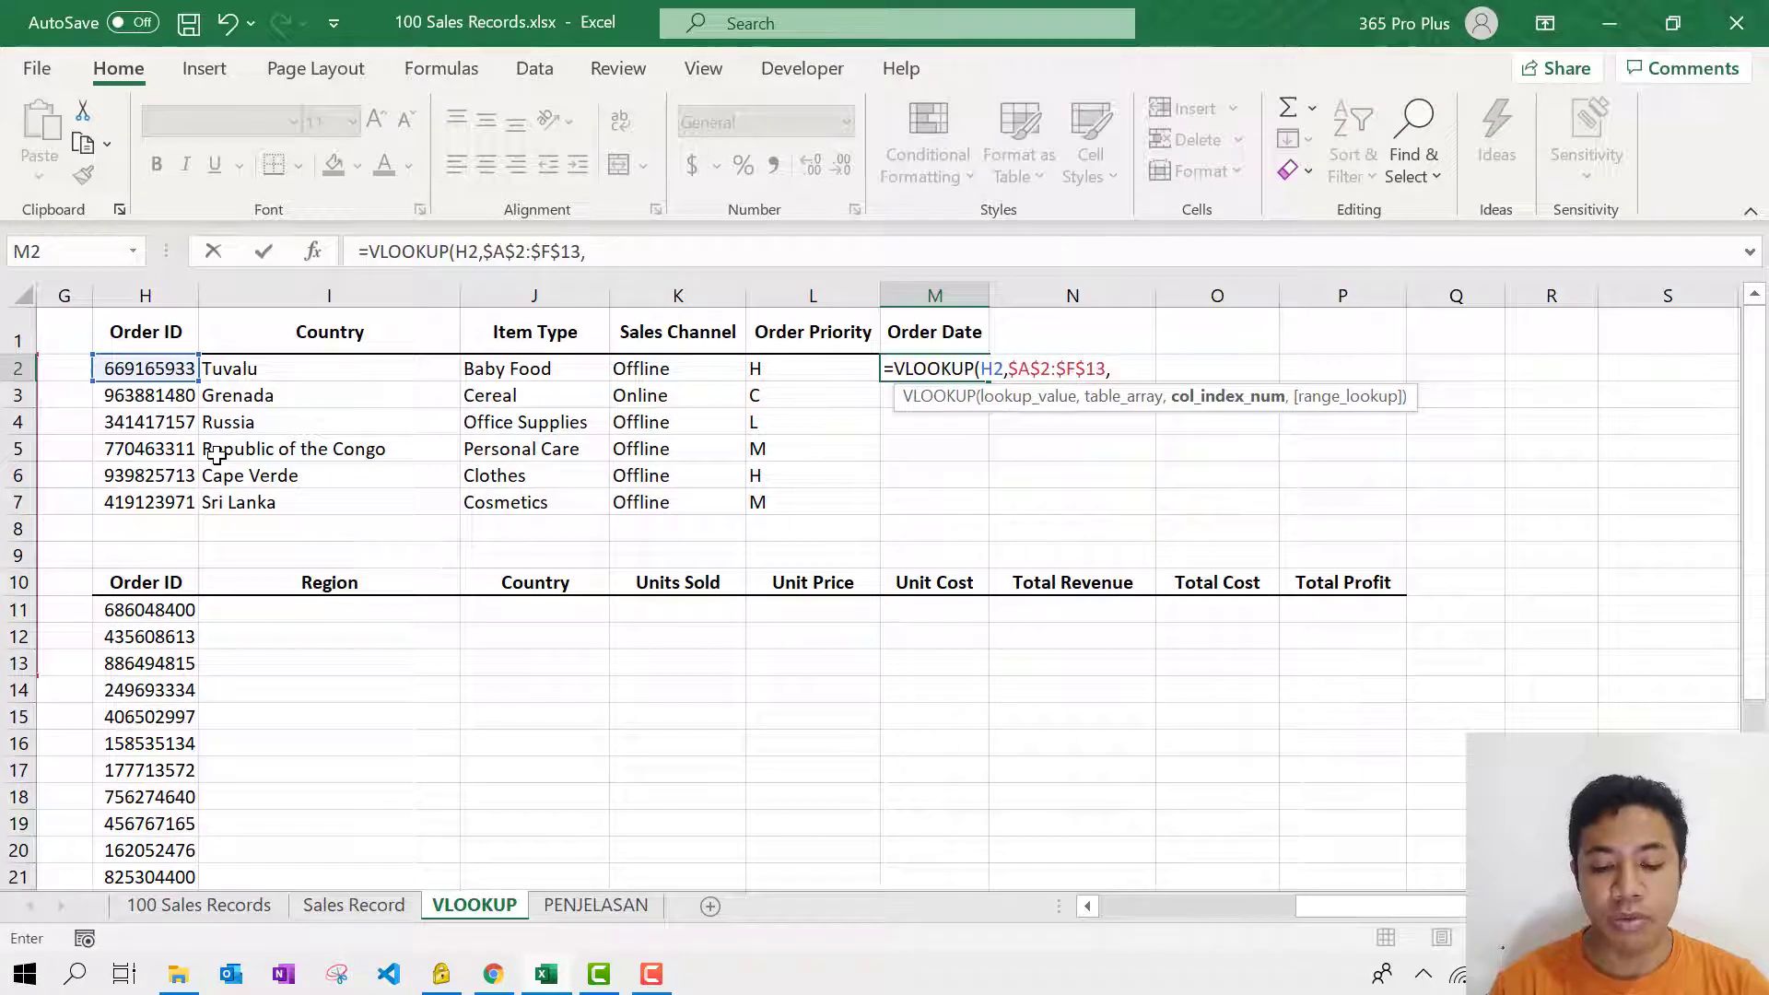
text(6,)
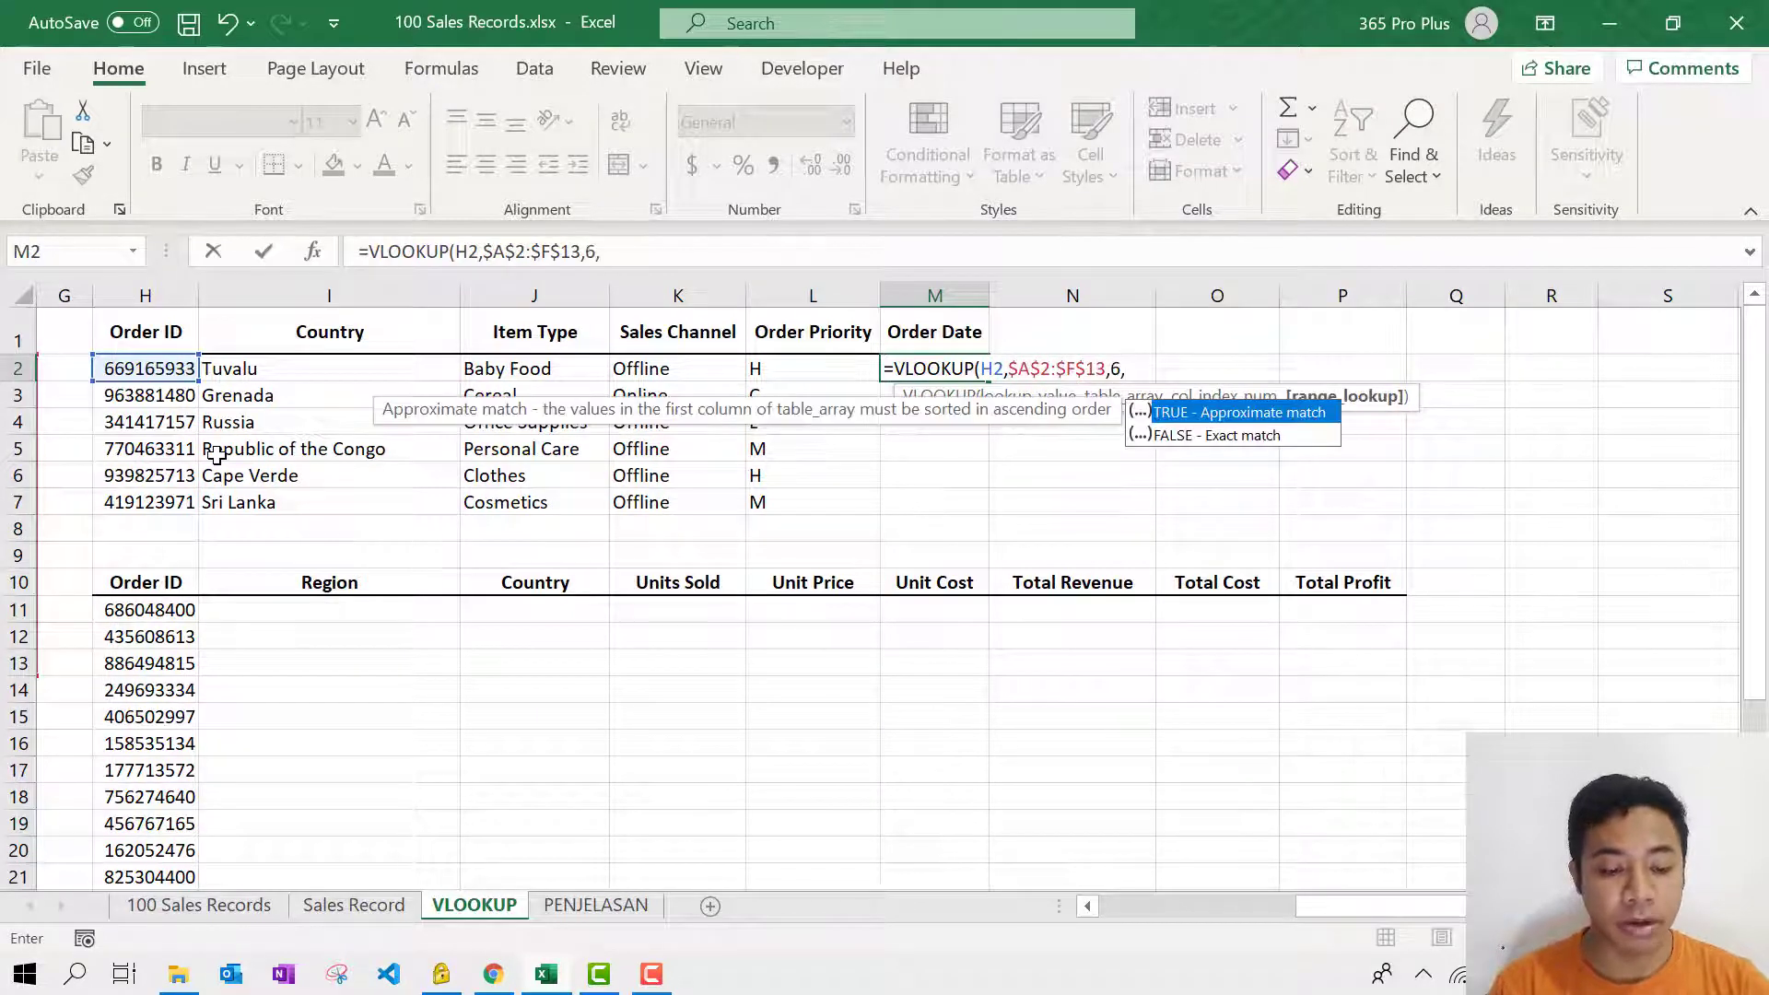
text(0)
key(Return)
click(982, 373)
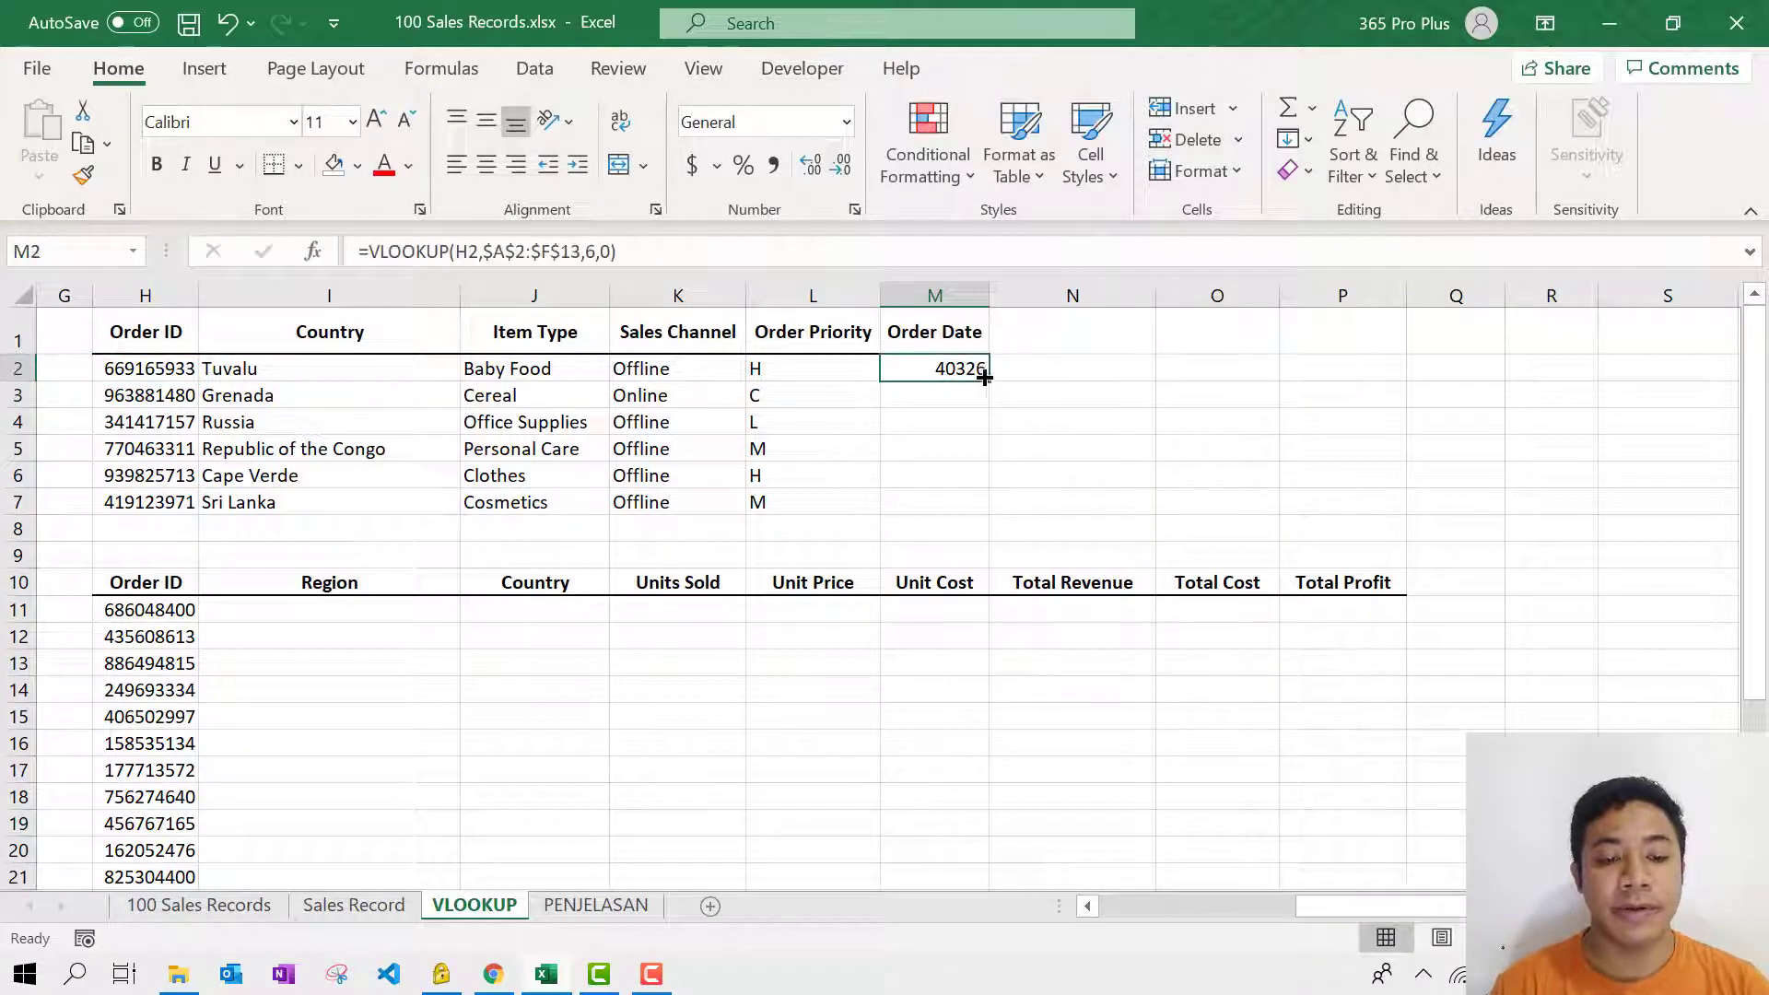
drag(984, 377, 984, 502)
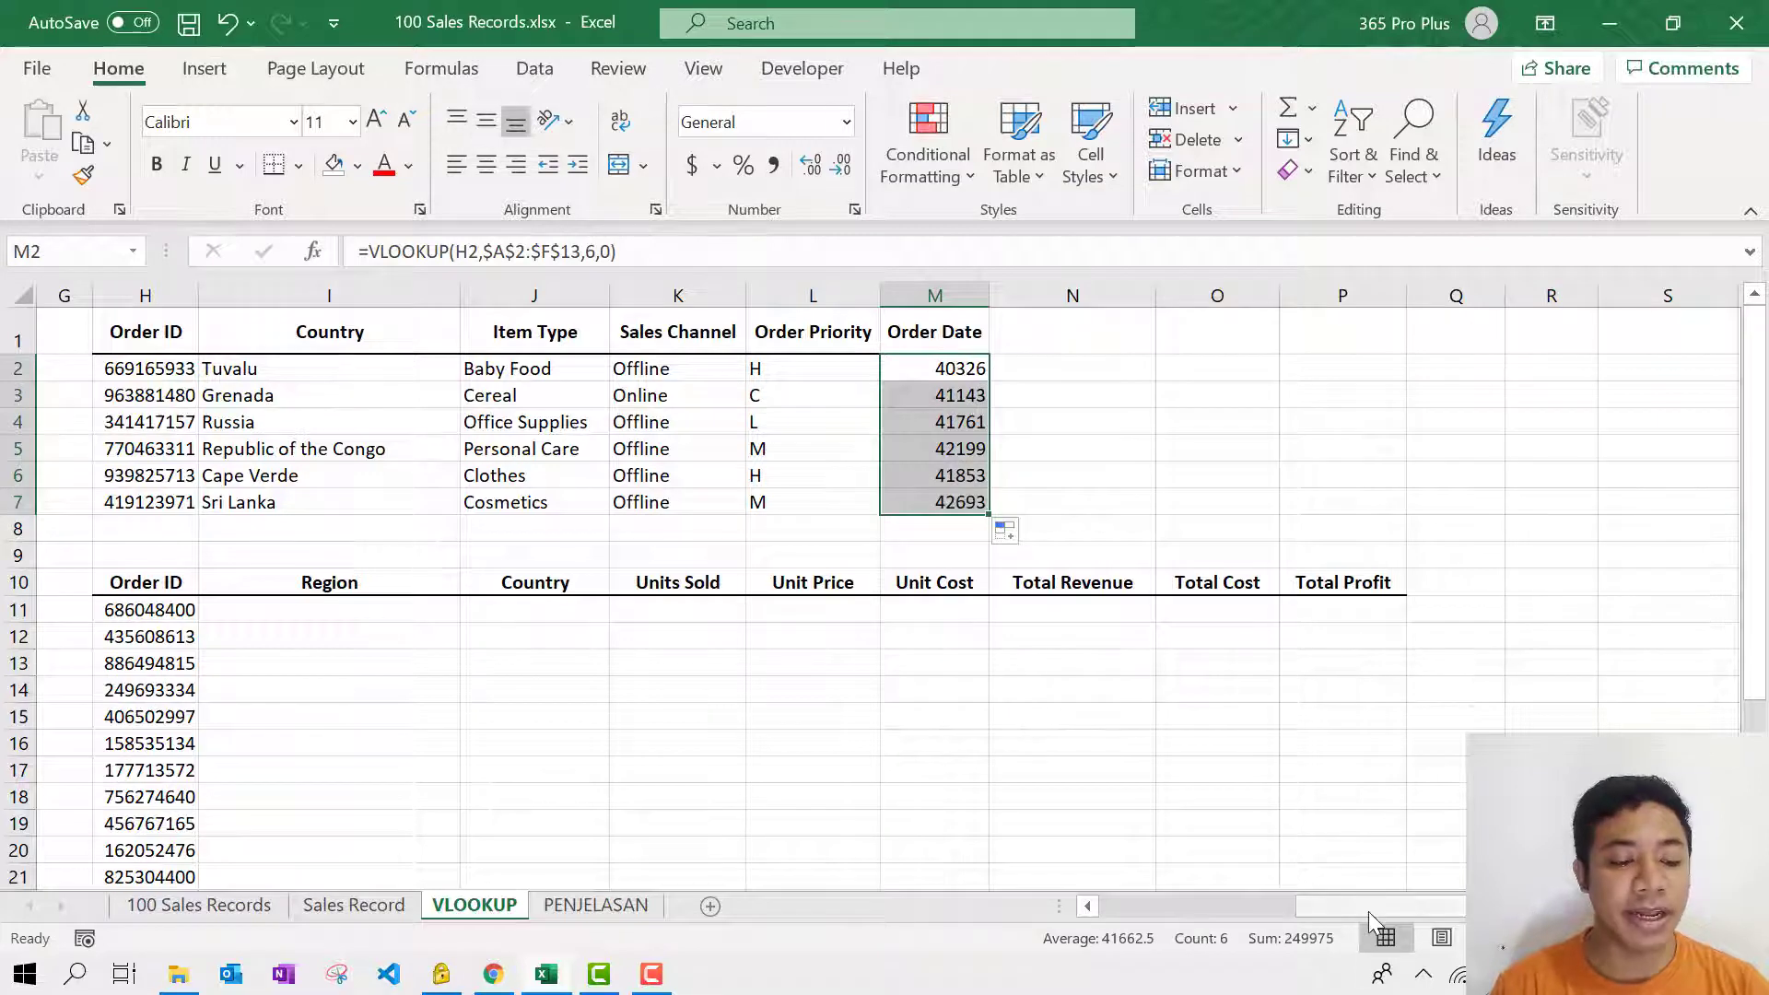
Step: Apply the short Date number format to the Order Date results in M2:M7
drag(1369, 911, 1450, 904)
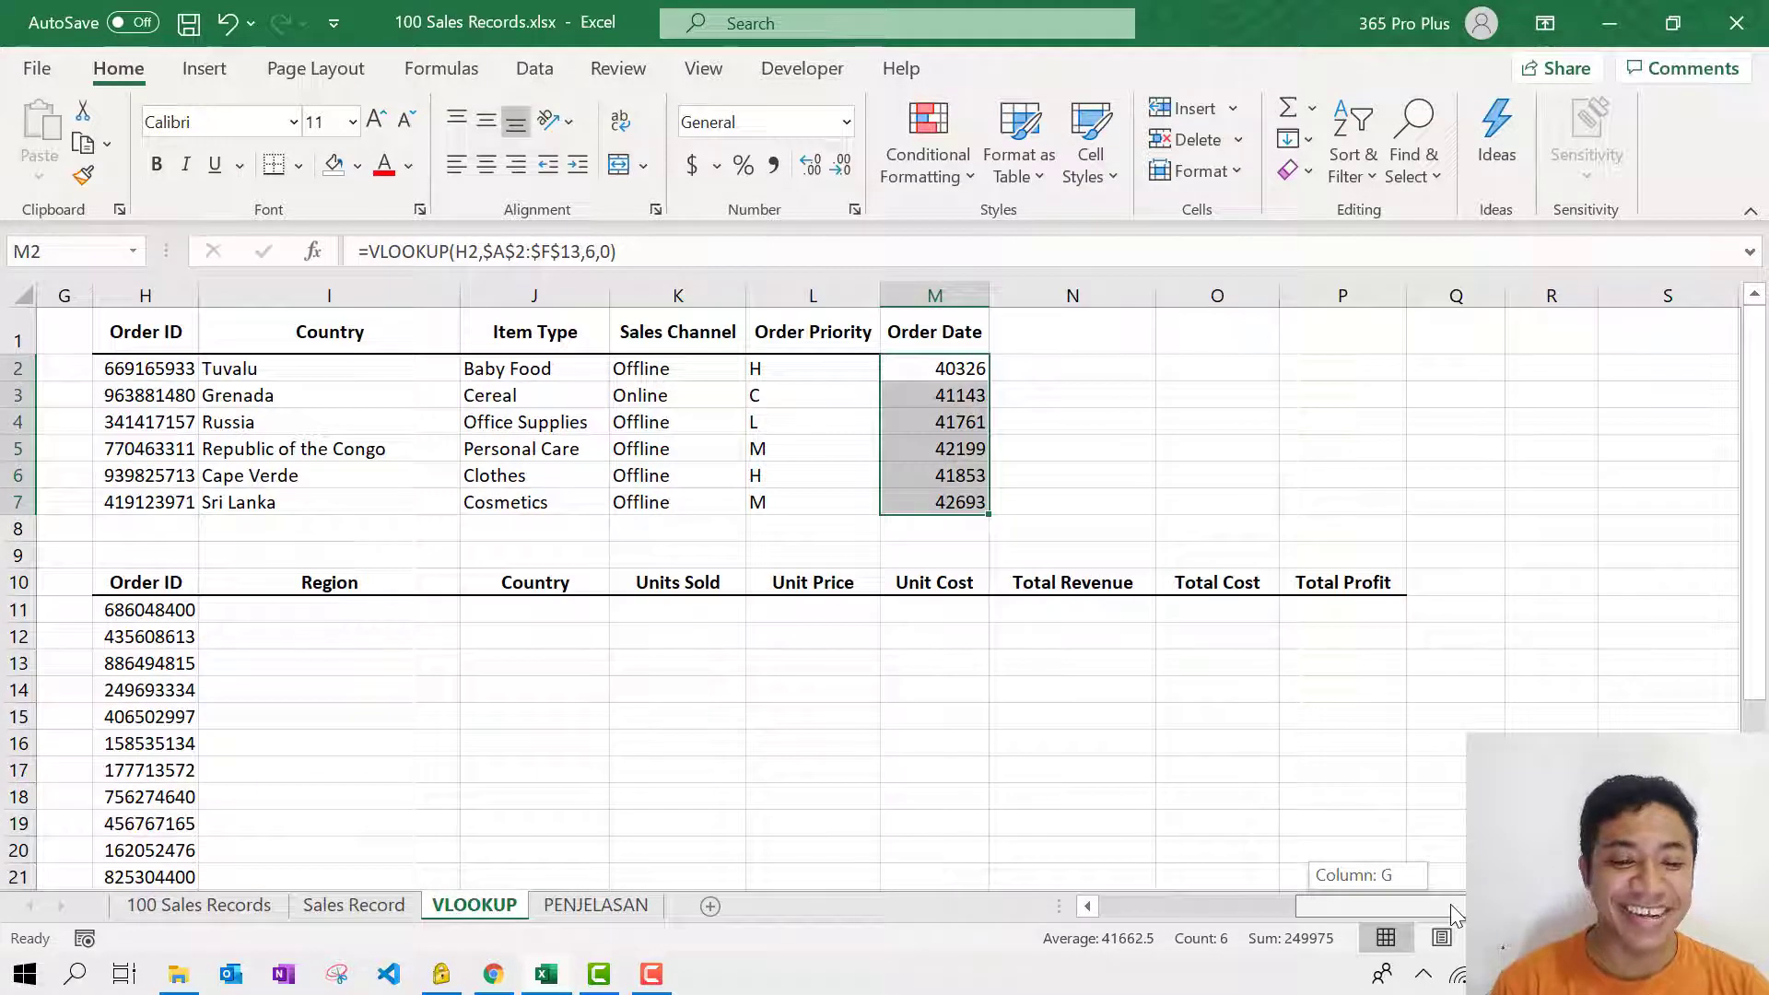
click(846, 123)
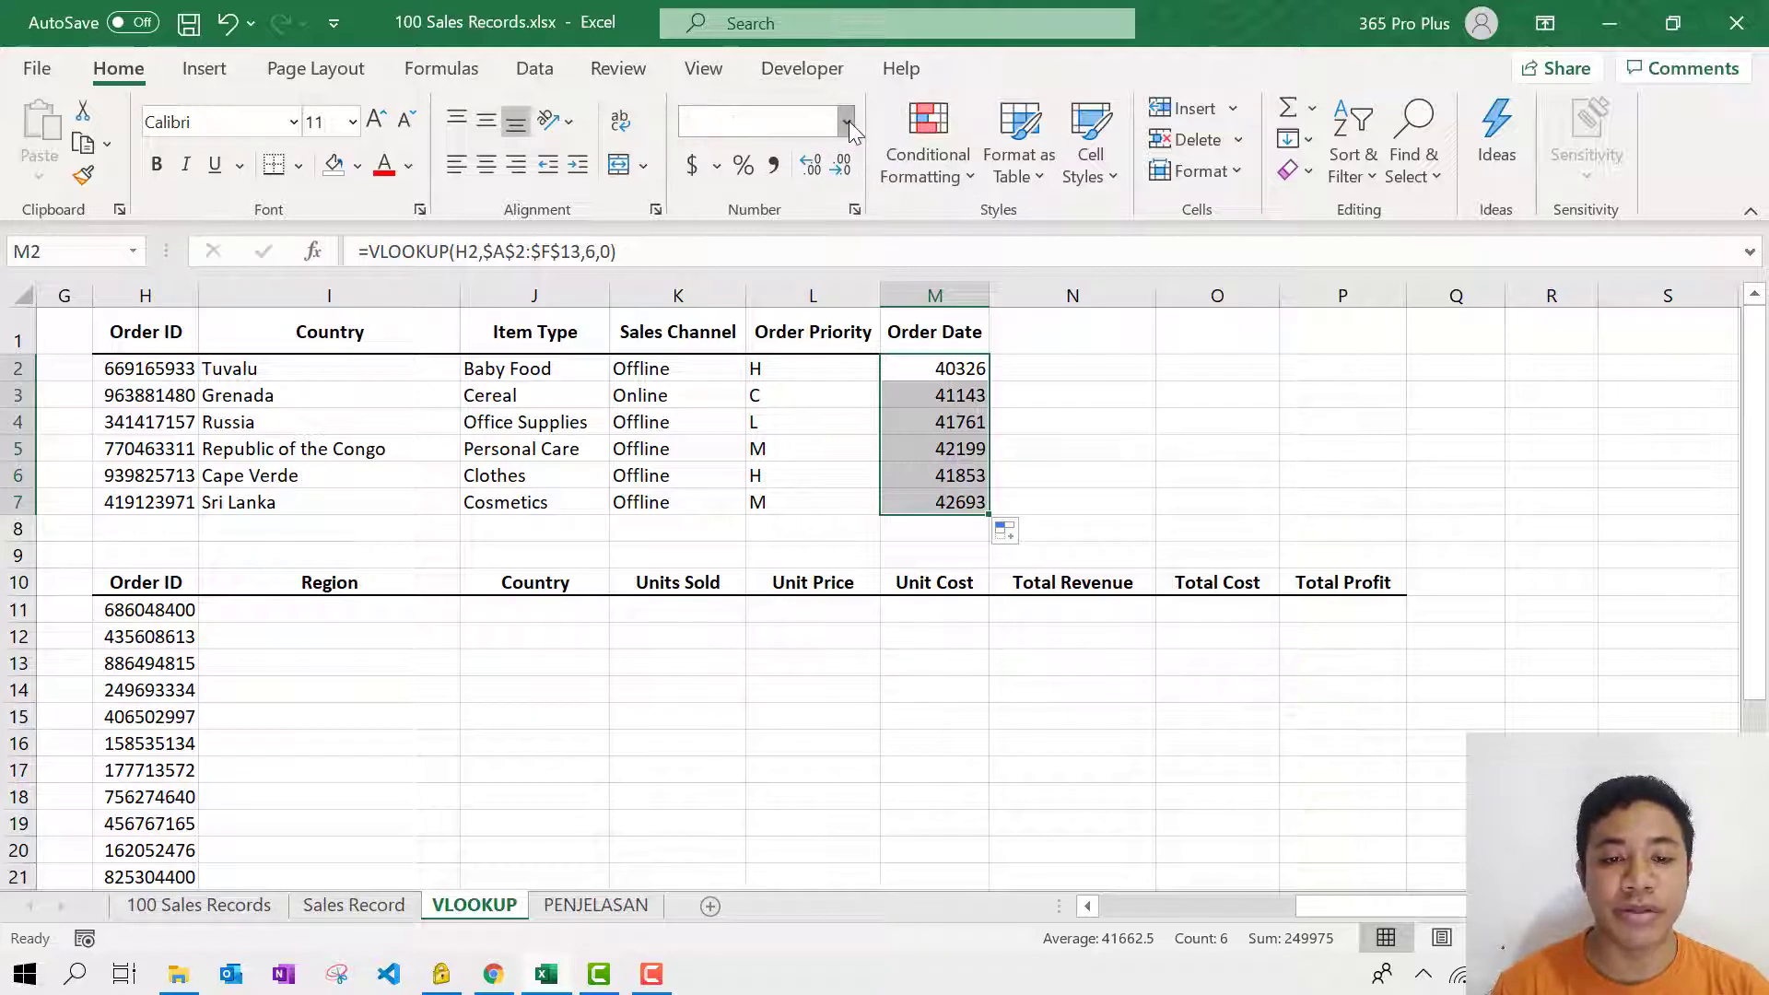
click(820, 434)
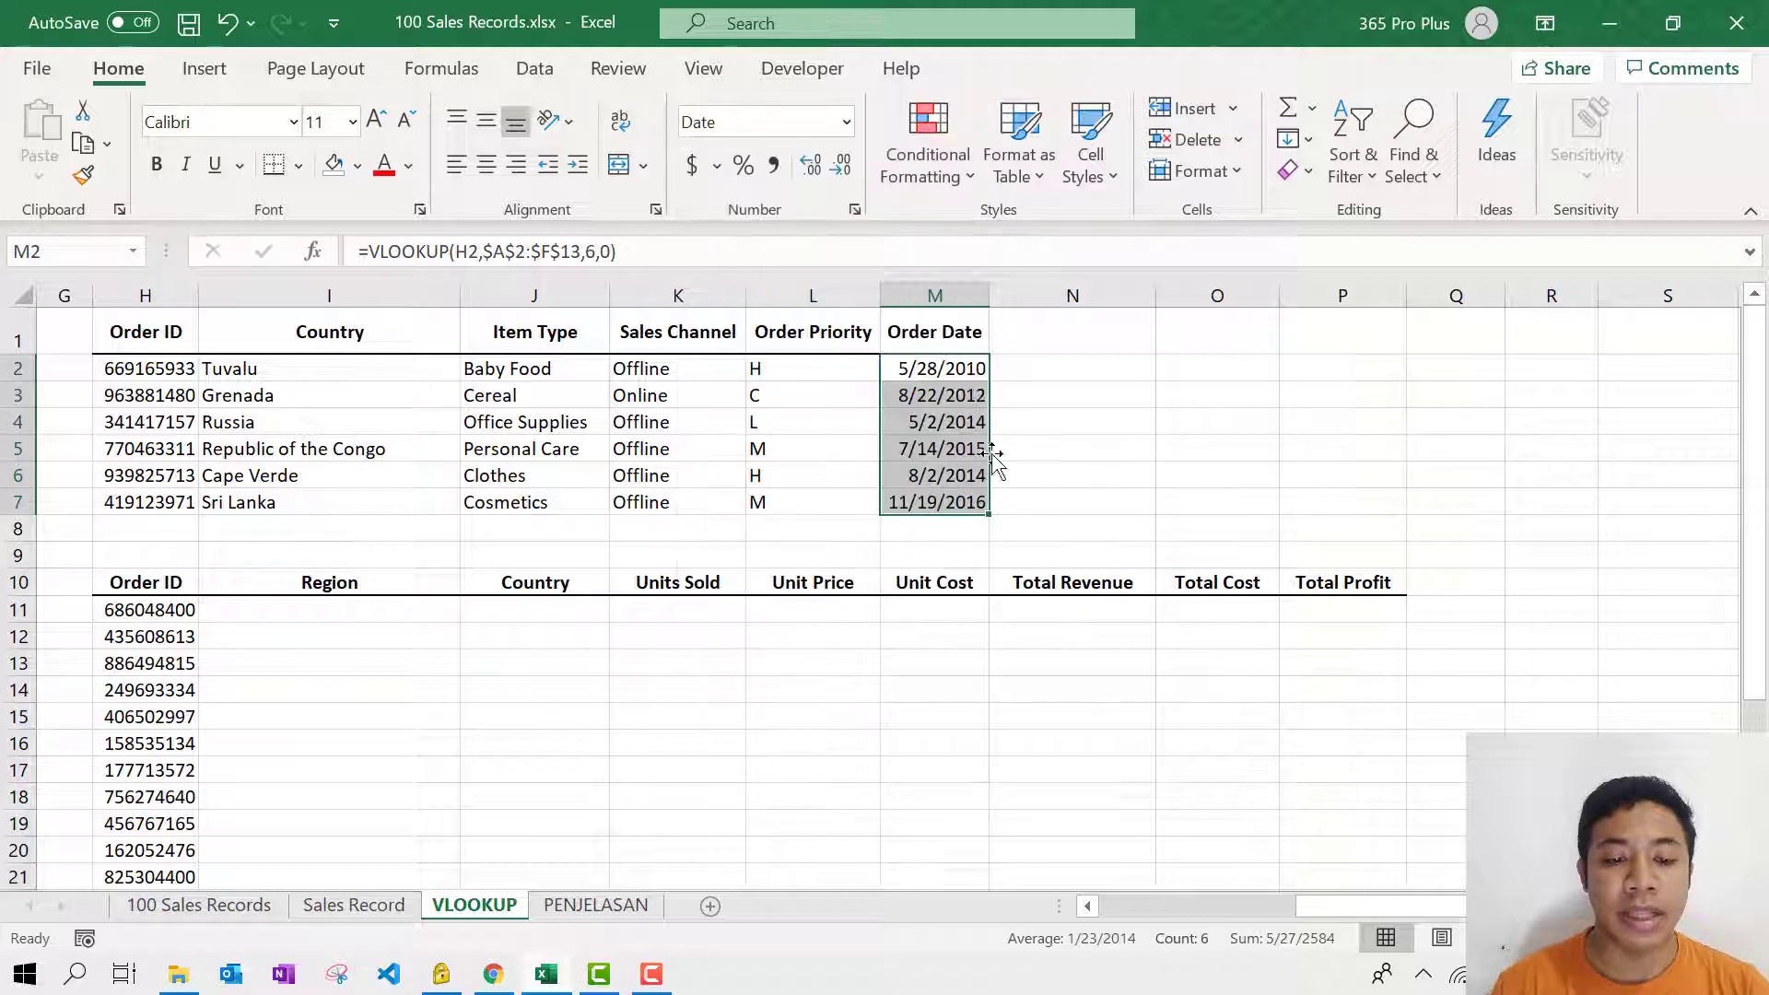
click(845, 122)
click(1078, 424)
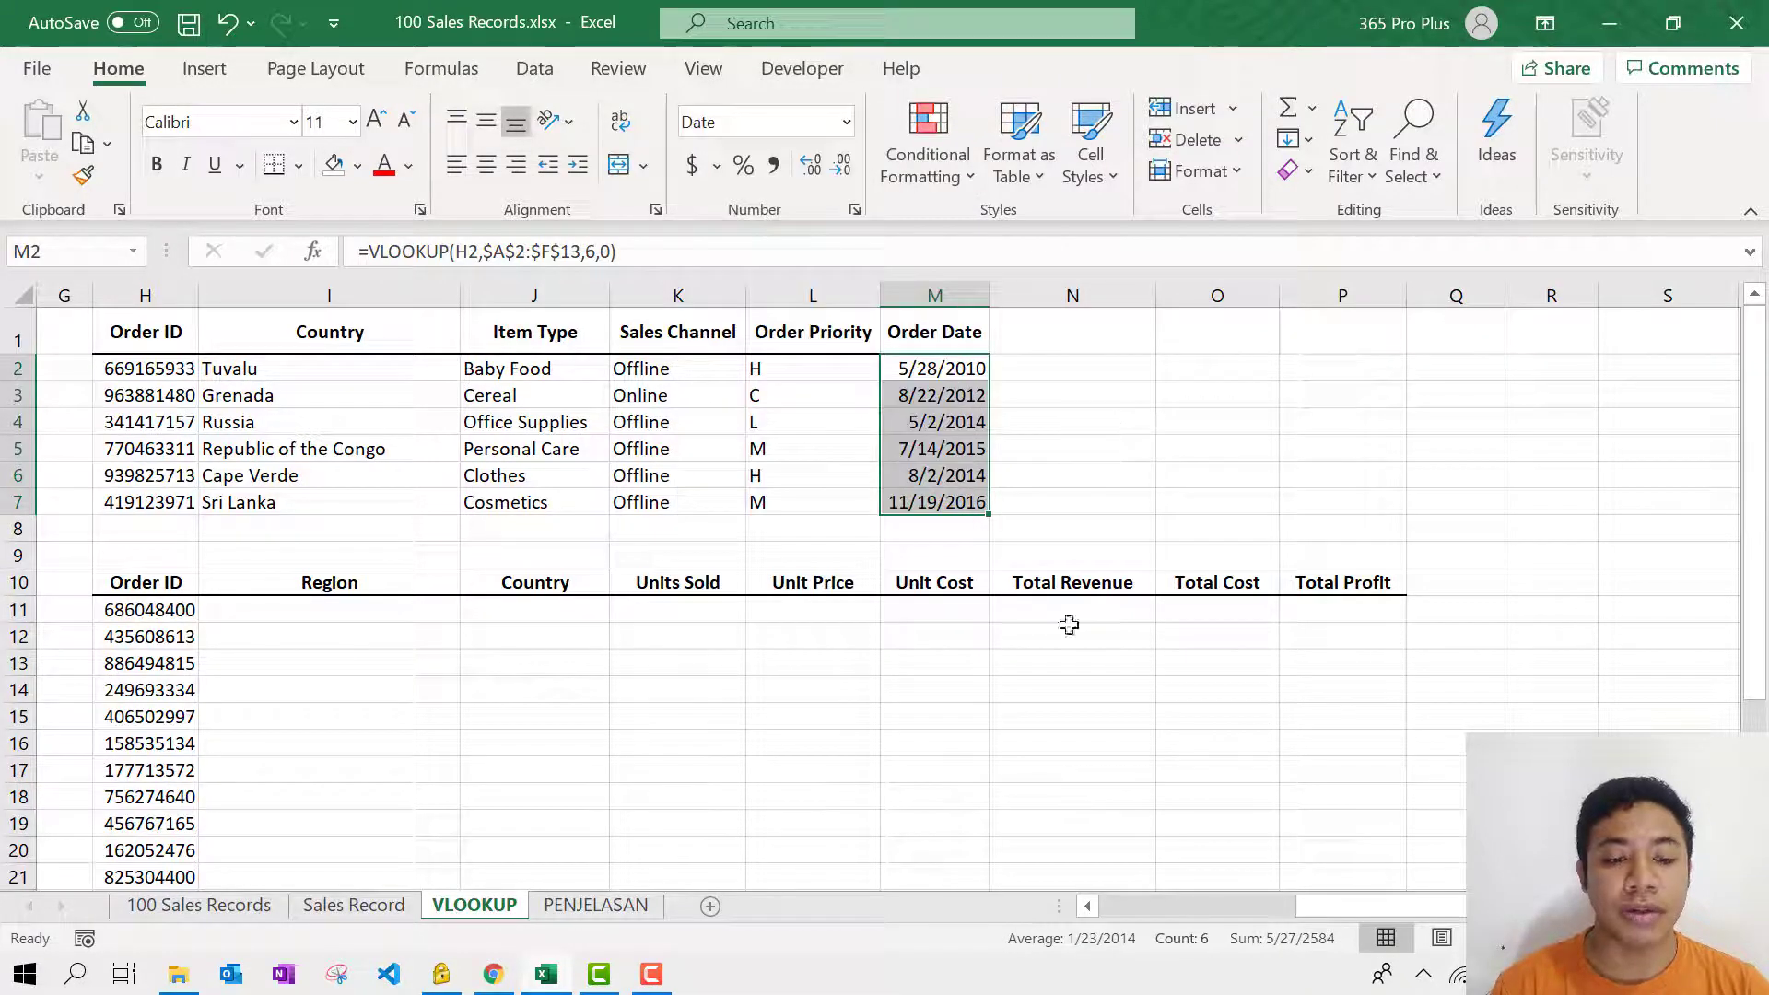
Step: Examine the second lookup table's columns from Region to Total Profit and the source data by Order ID on the Sales Record sheet
drag(1386, 907, 995, 899)
click(1231, 610)
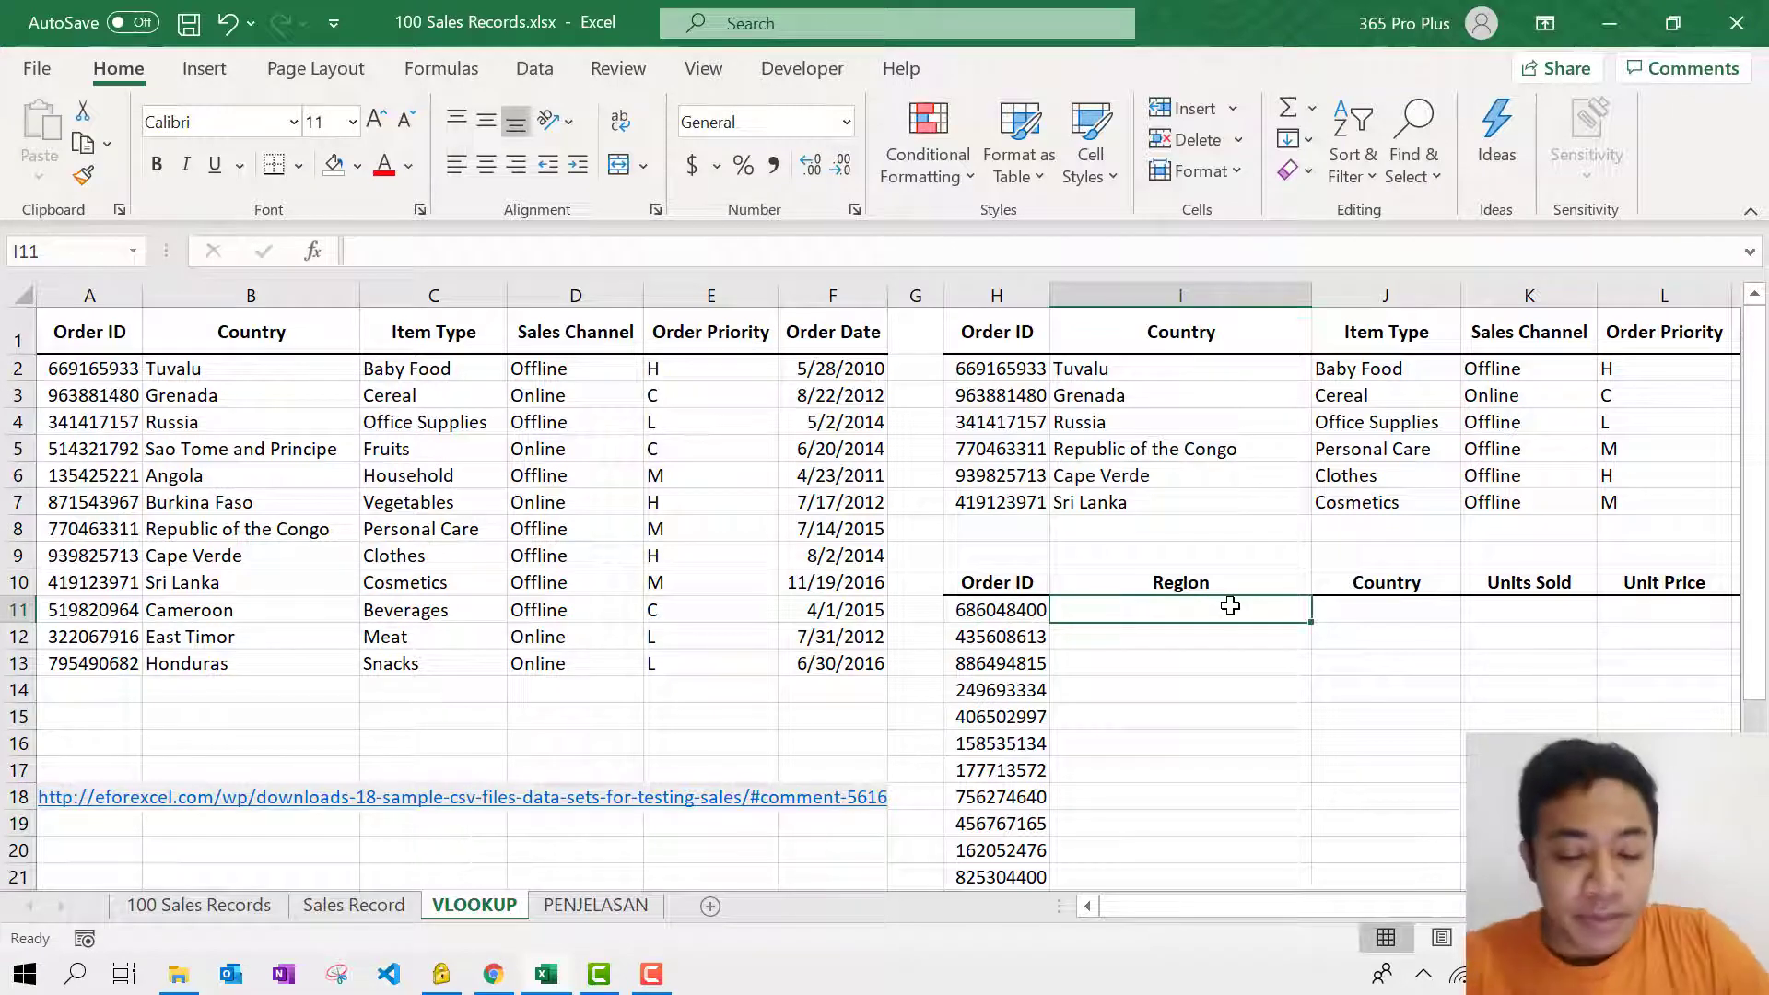
scroll(1146, 605, down, 1)
scroll(1145, 605, up, 1)
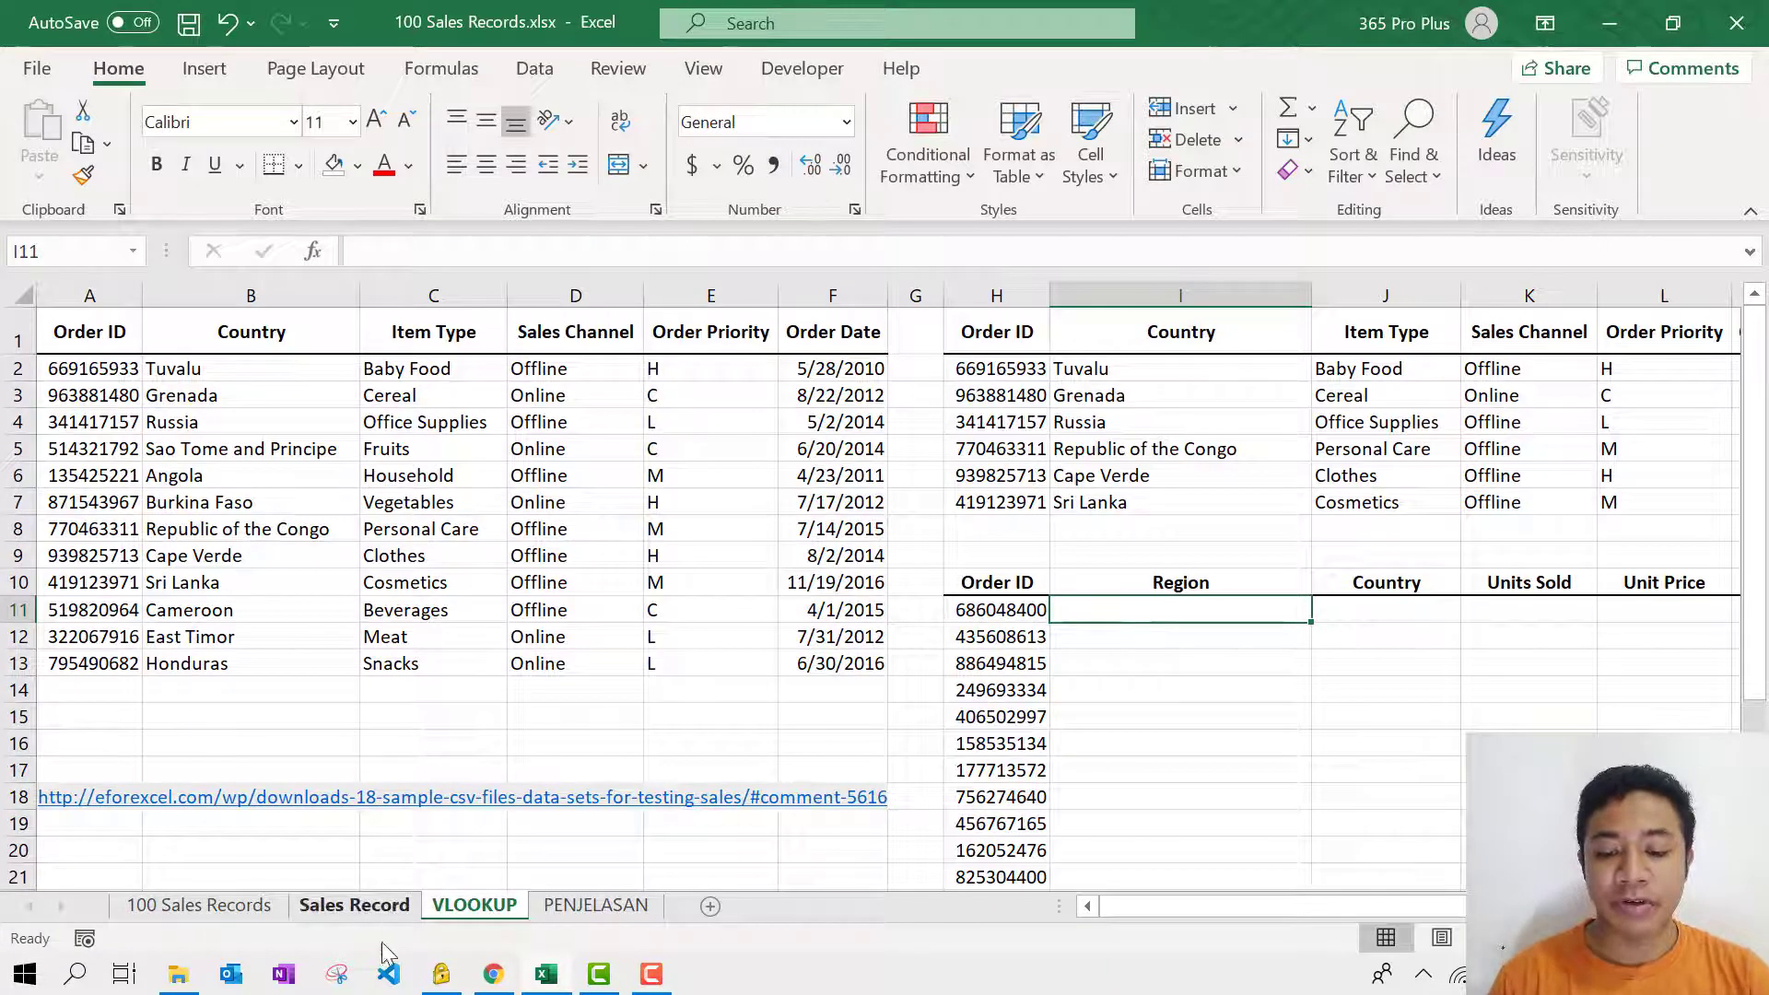
click(391, 911)
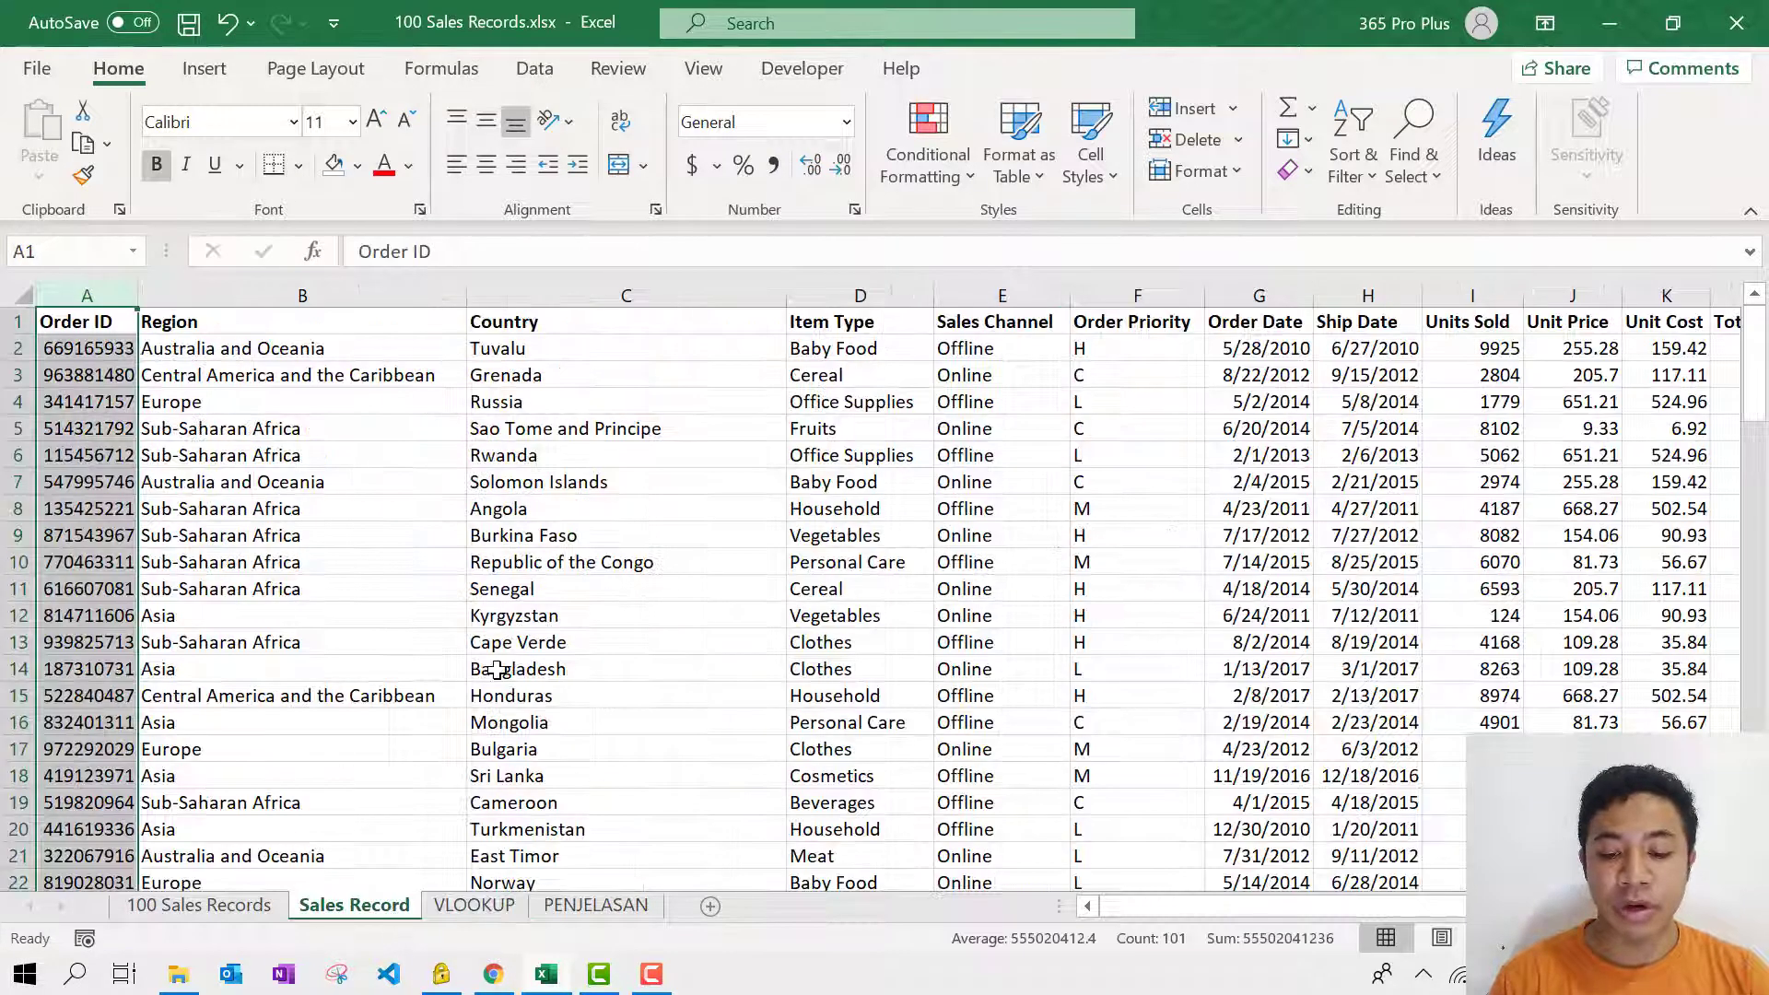
click(434, 582)
click(473, 911)
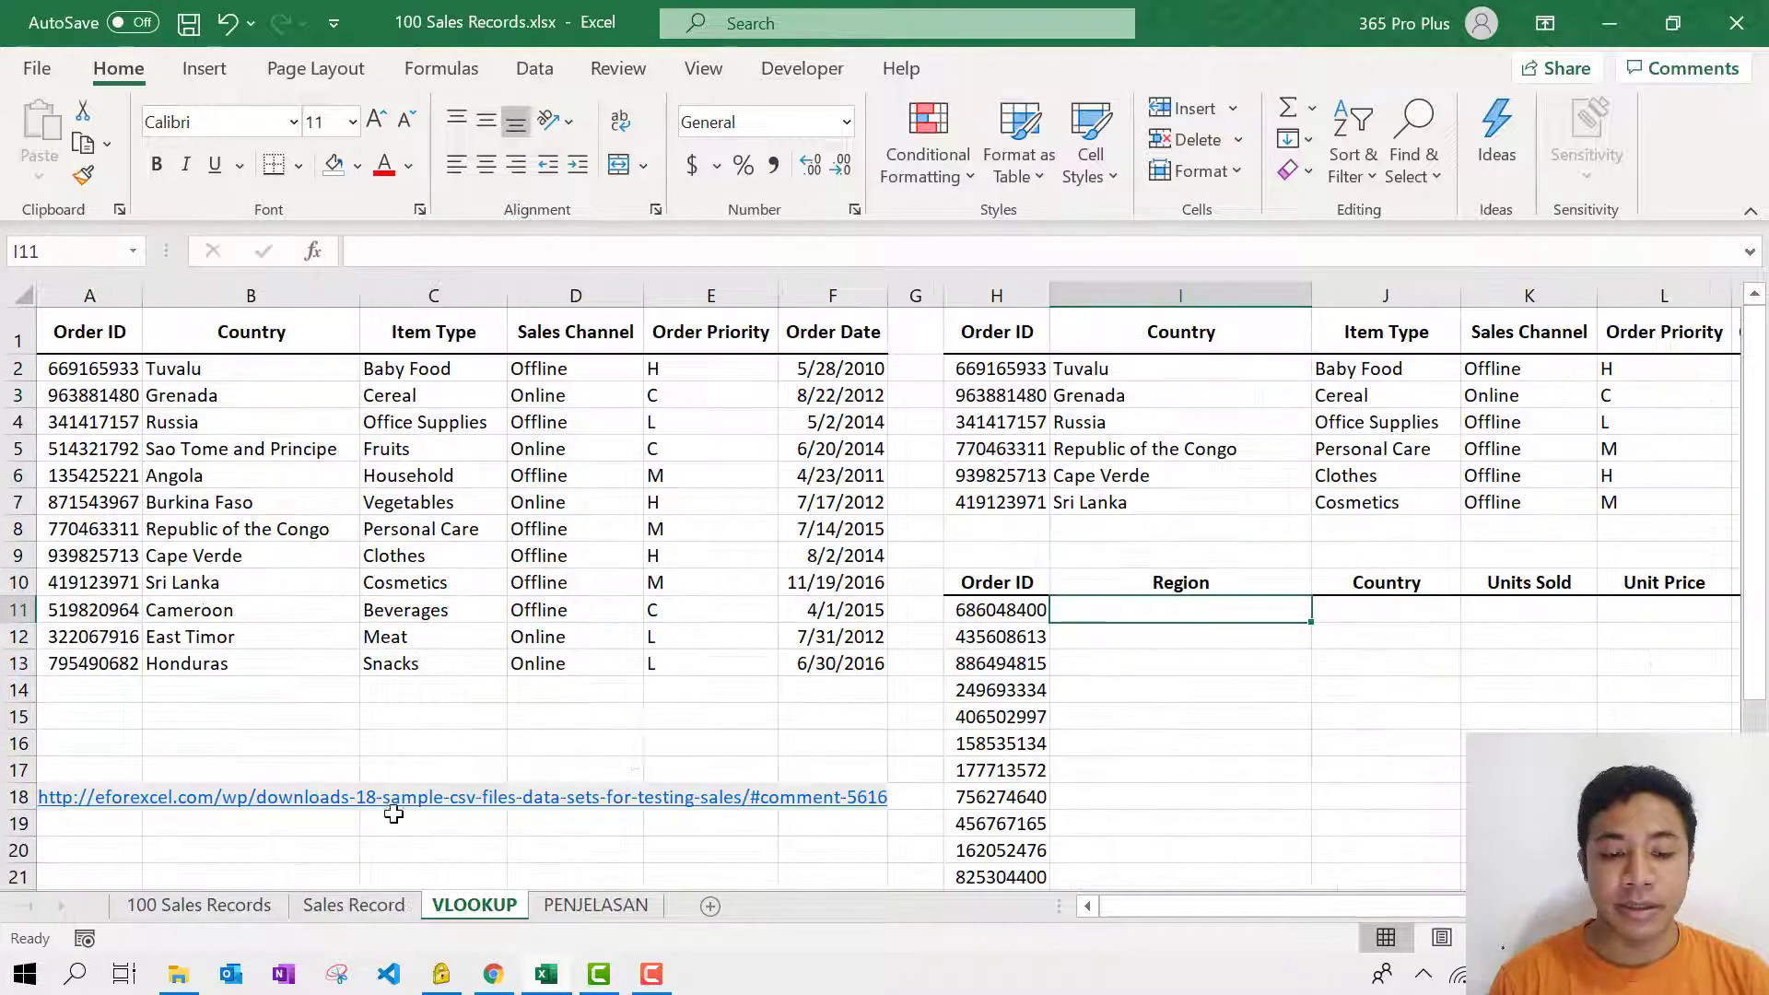
click(351, 907)
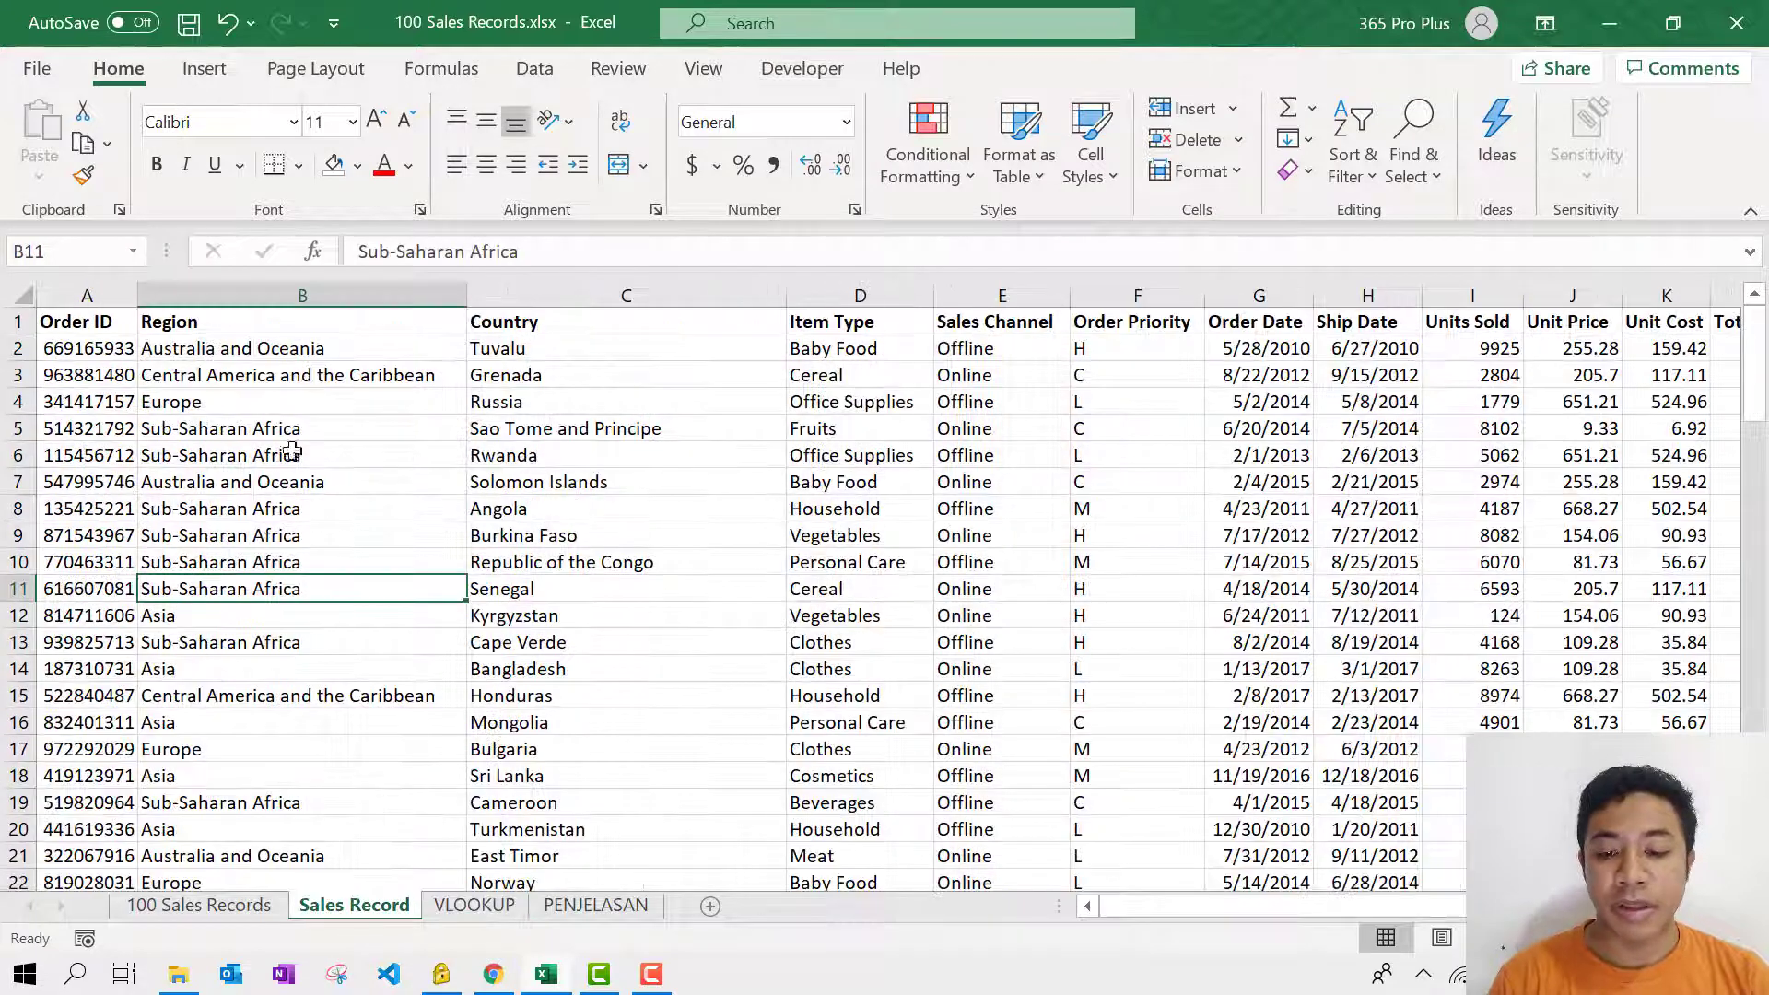
click(113, 295)
double_click(88, 349)
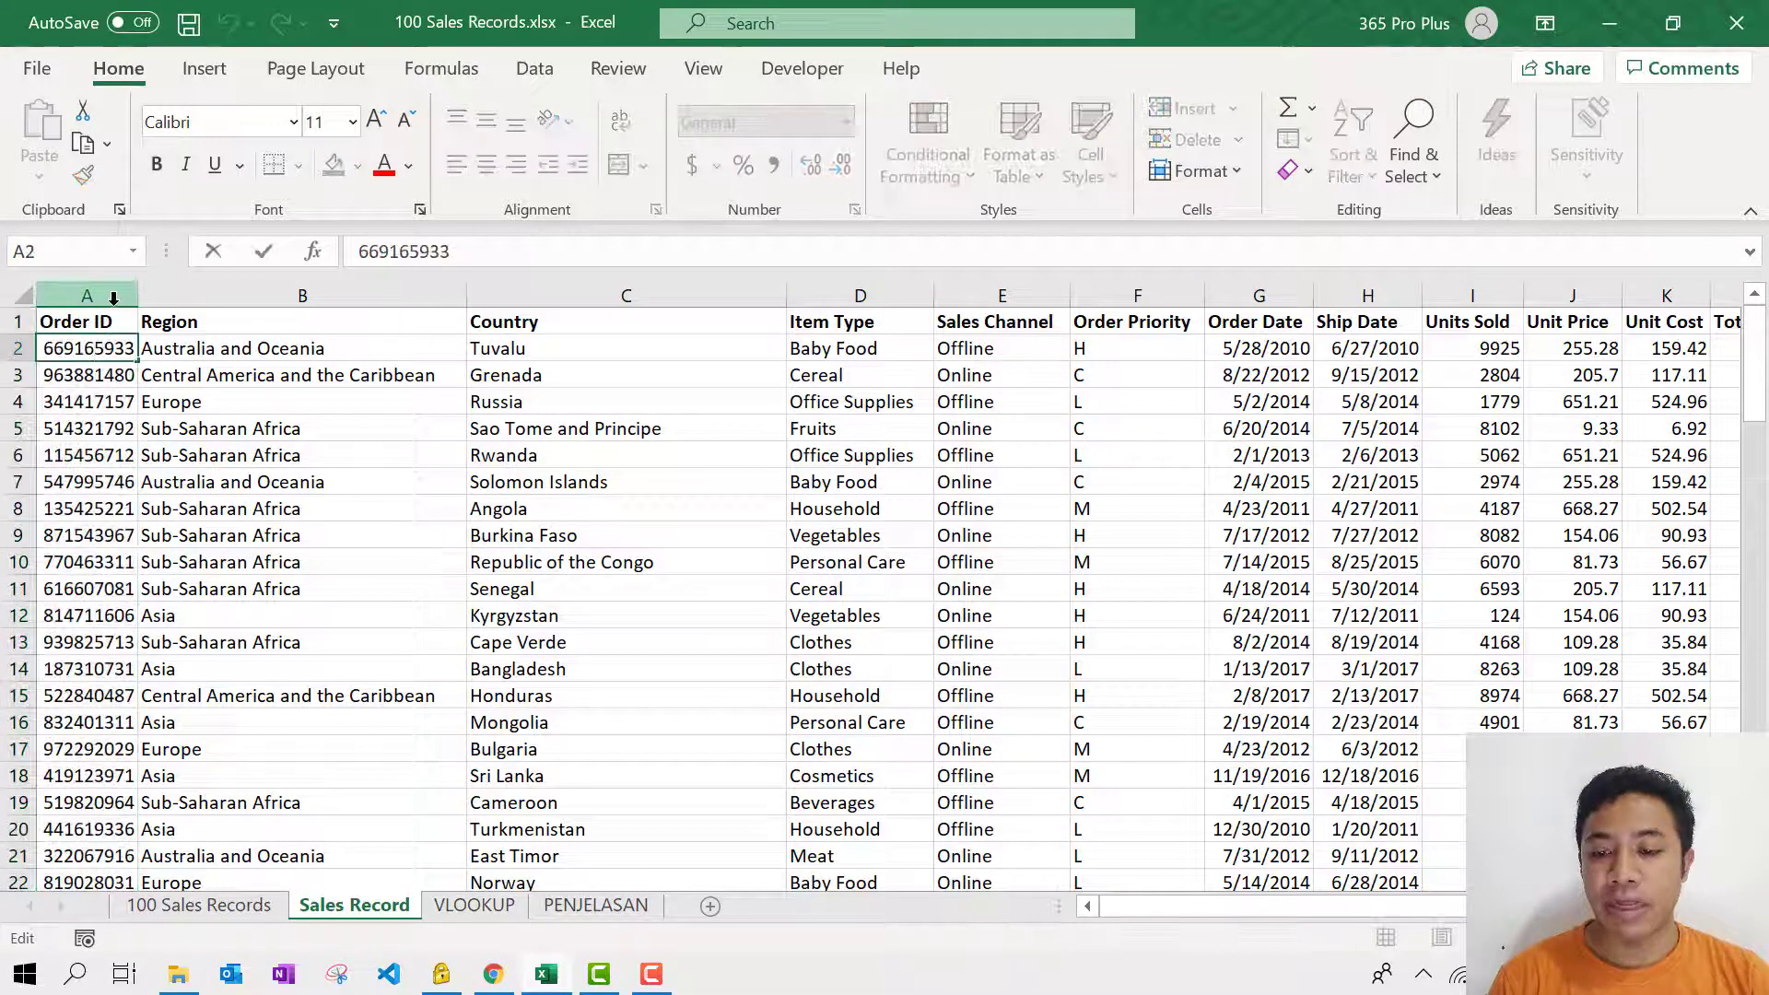
click(113, 297)
click(339, 403)
click(529, 903)
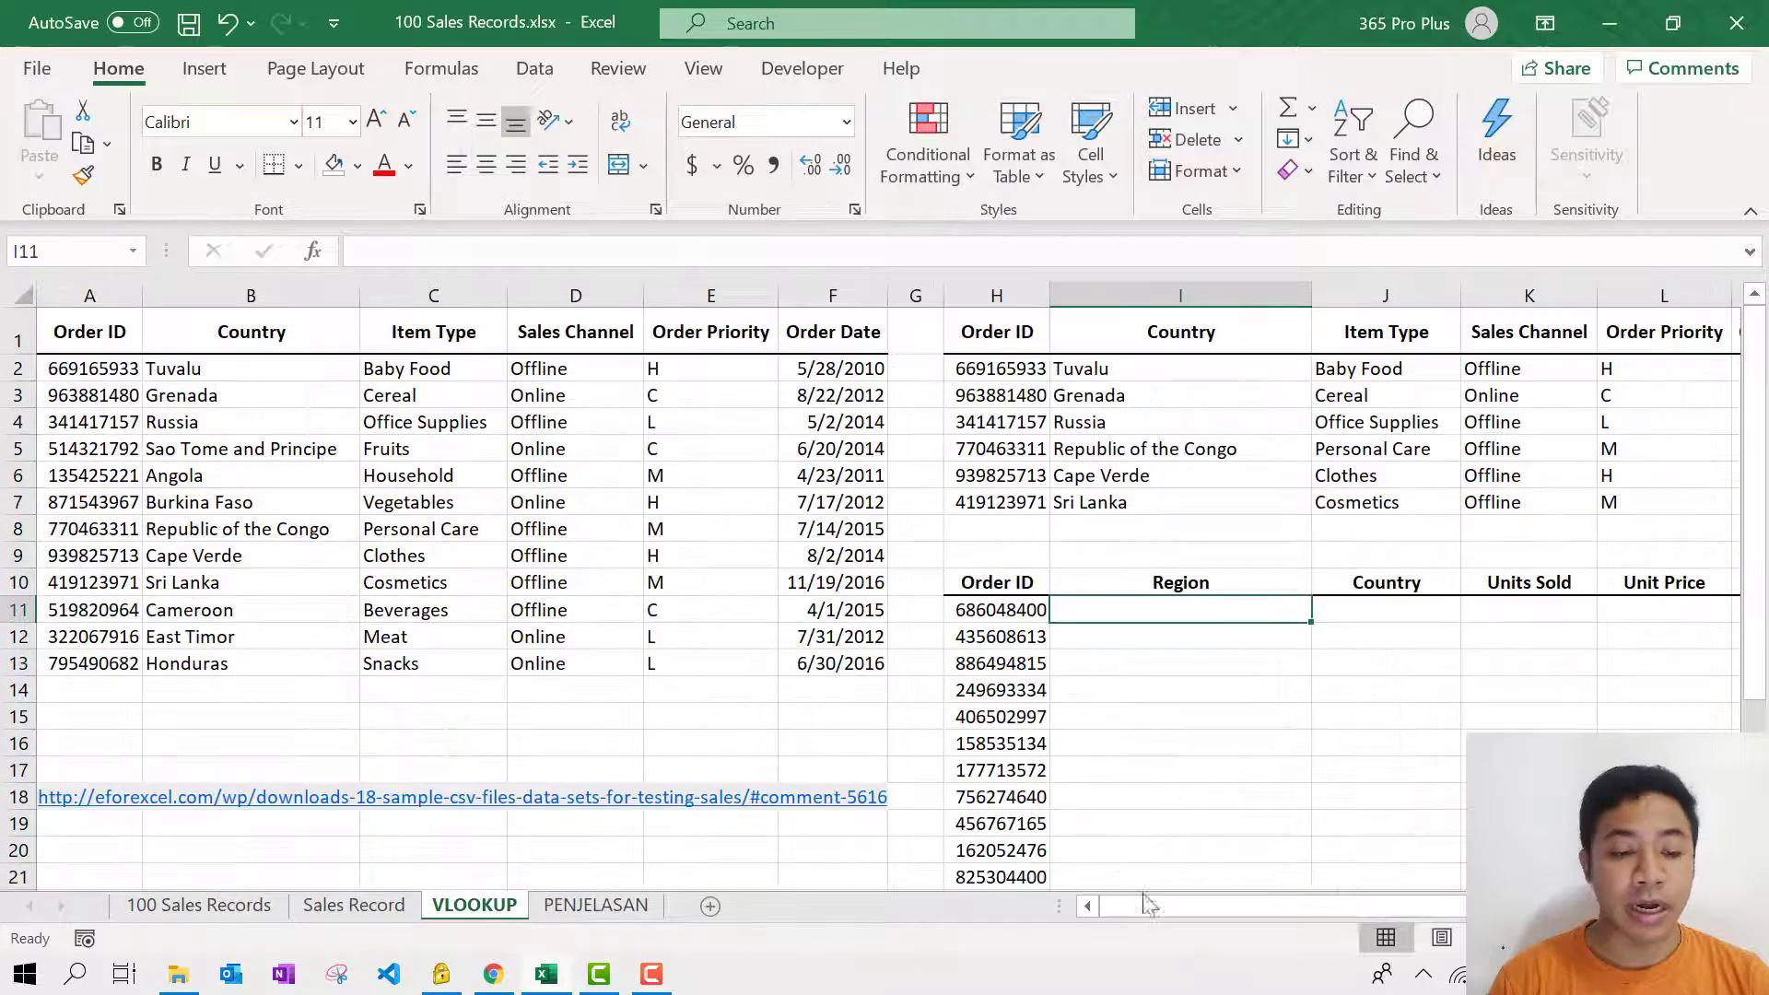
drag(1270, 907, 1451, 905)
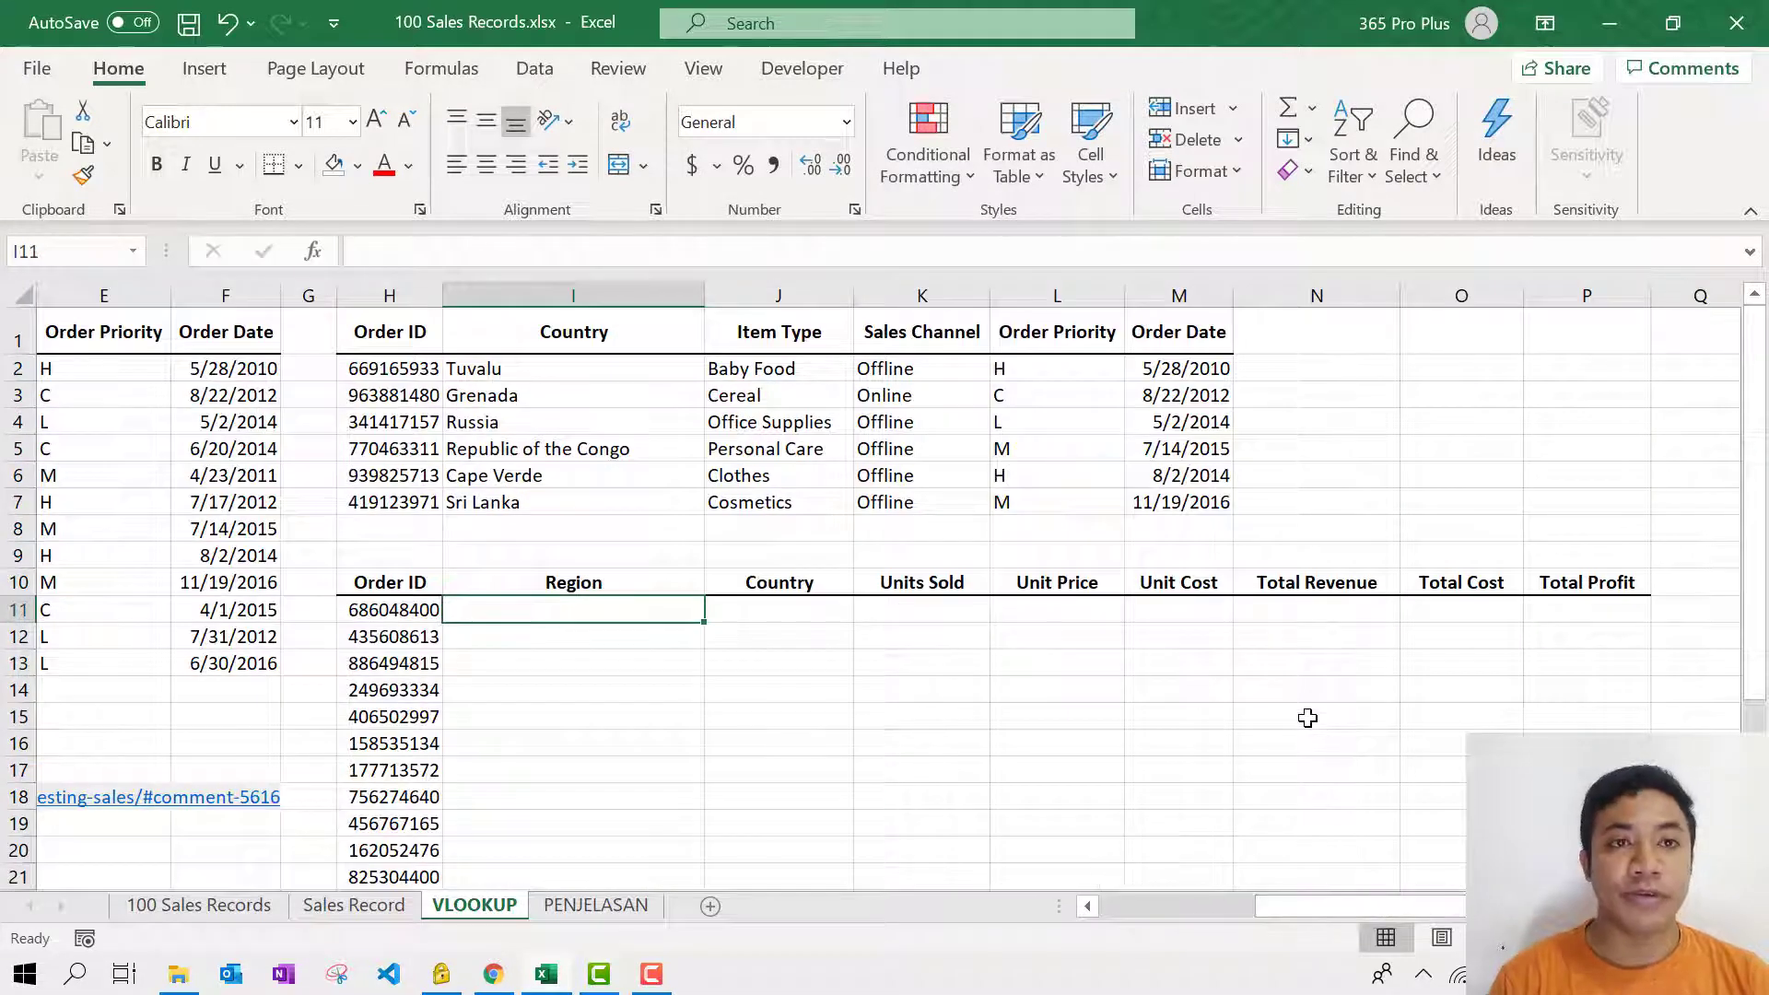
double_click(631, 610)
click(898, 621)
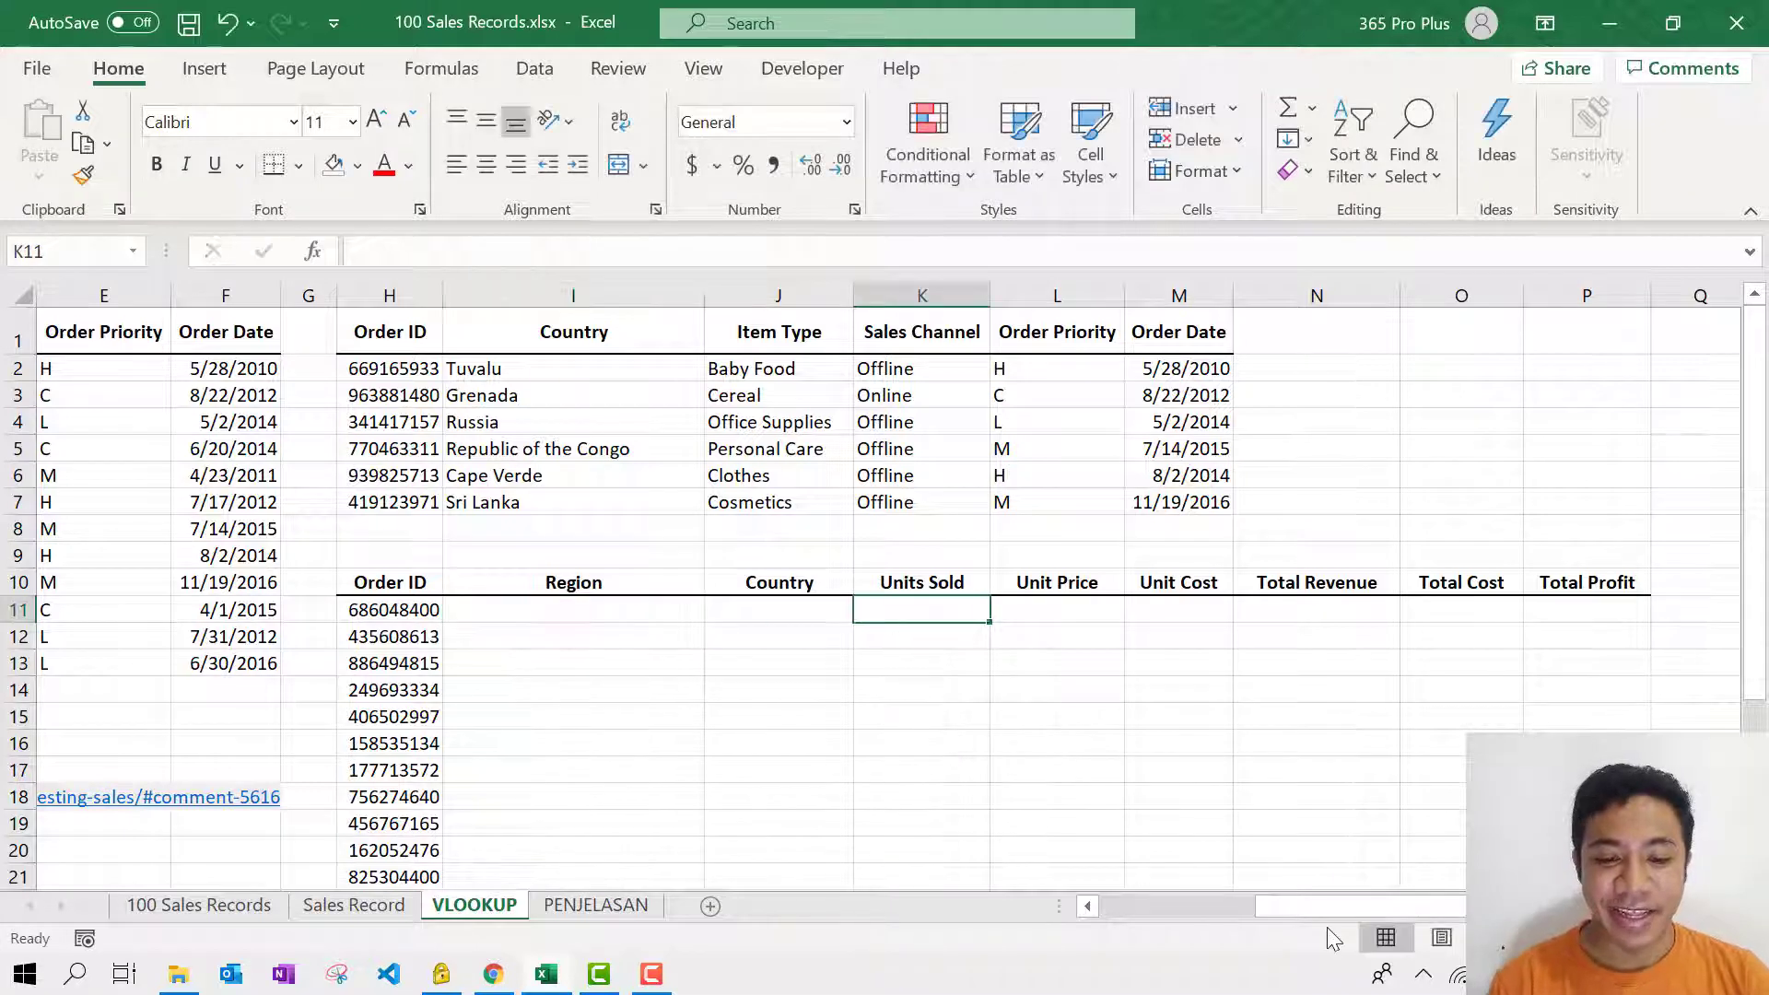
drag(1334, 914, 1091, 903)
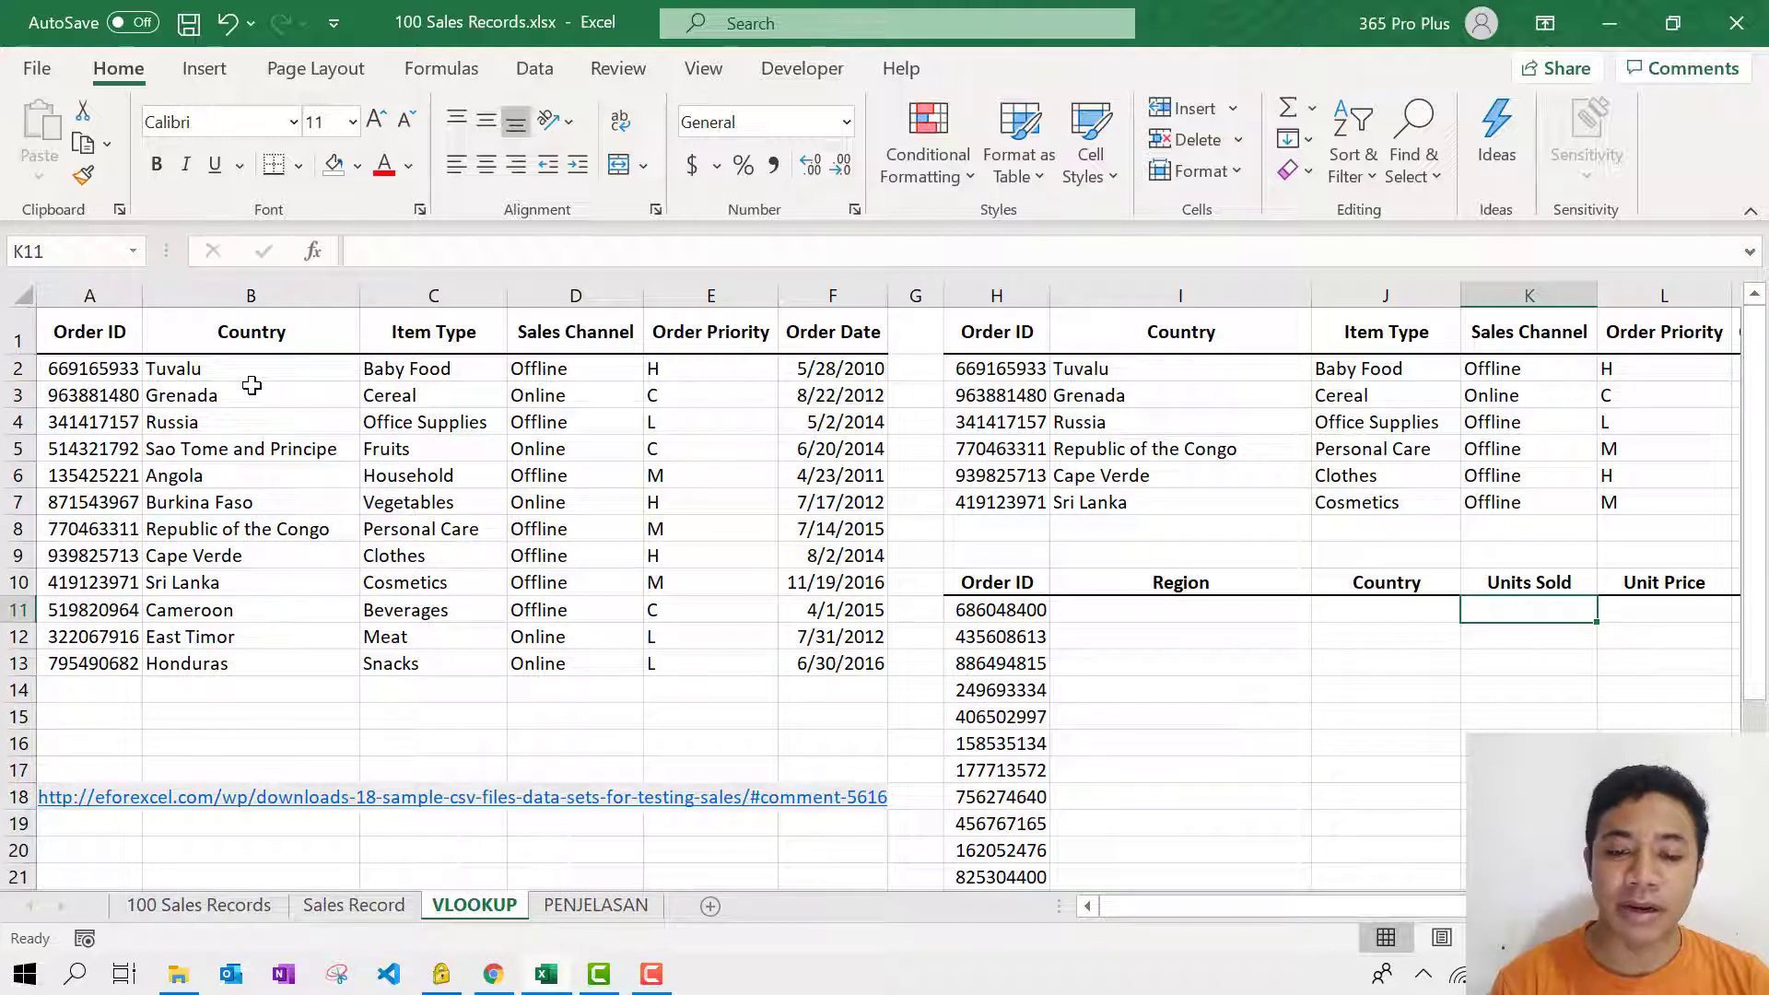
Step: Start a VLOOKUP in I11 under Region with the Order ID in H11 as the lookup value
click(1084, 615)
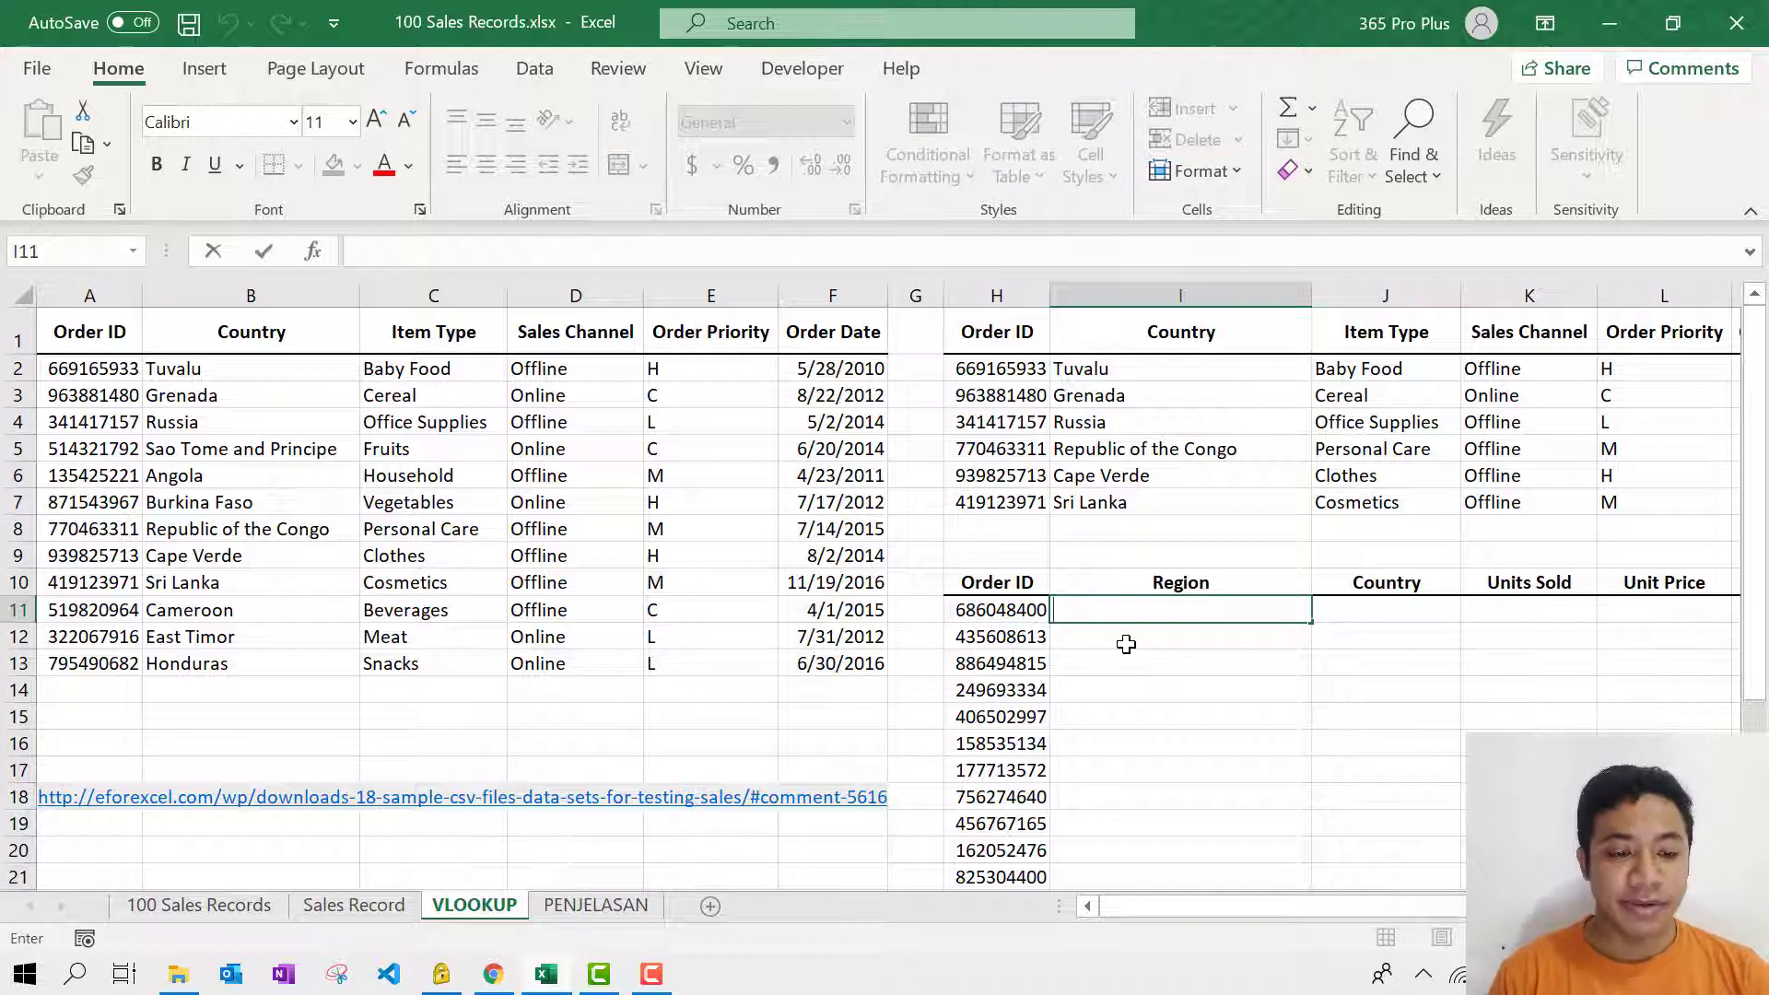
text(=)
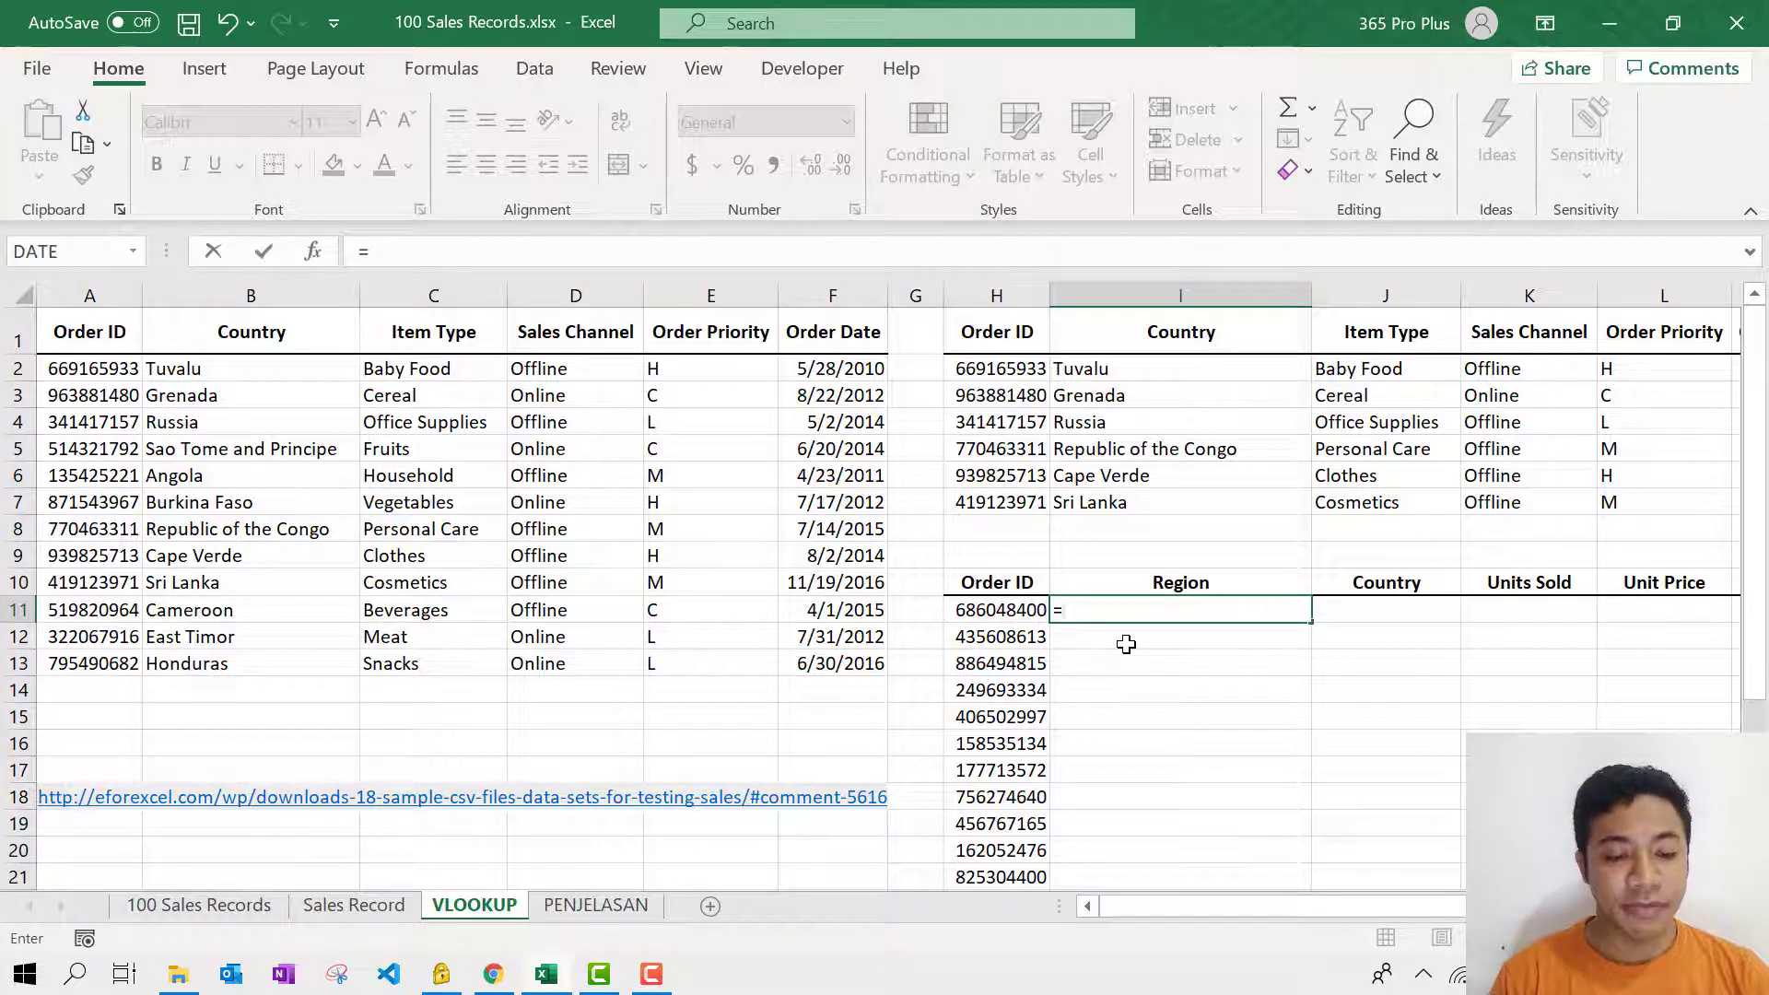
text(vl)
key(Tab)
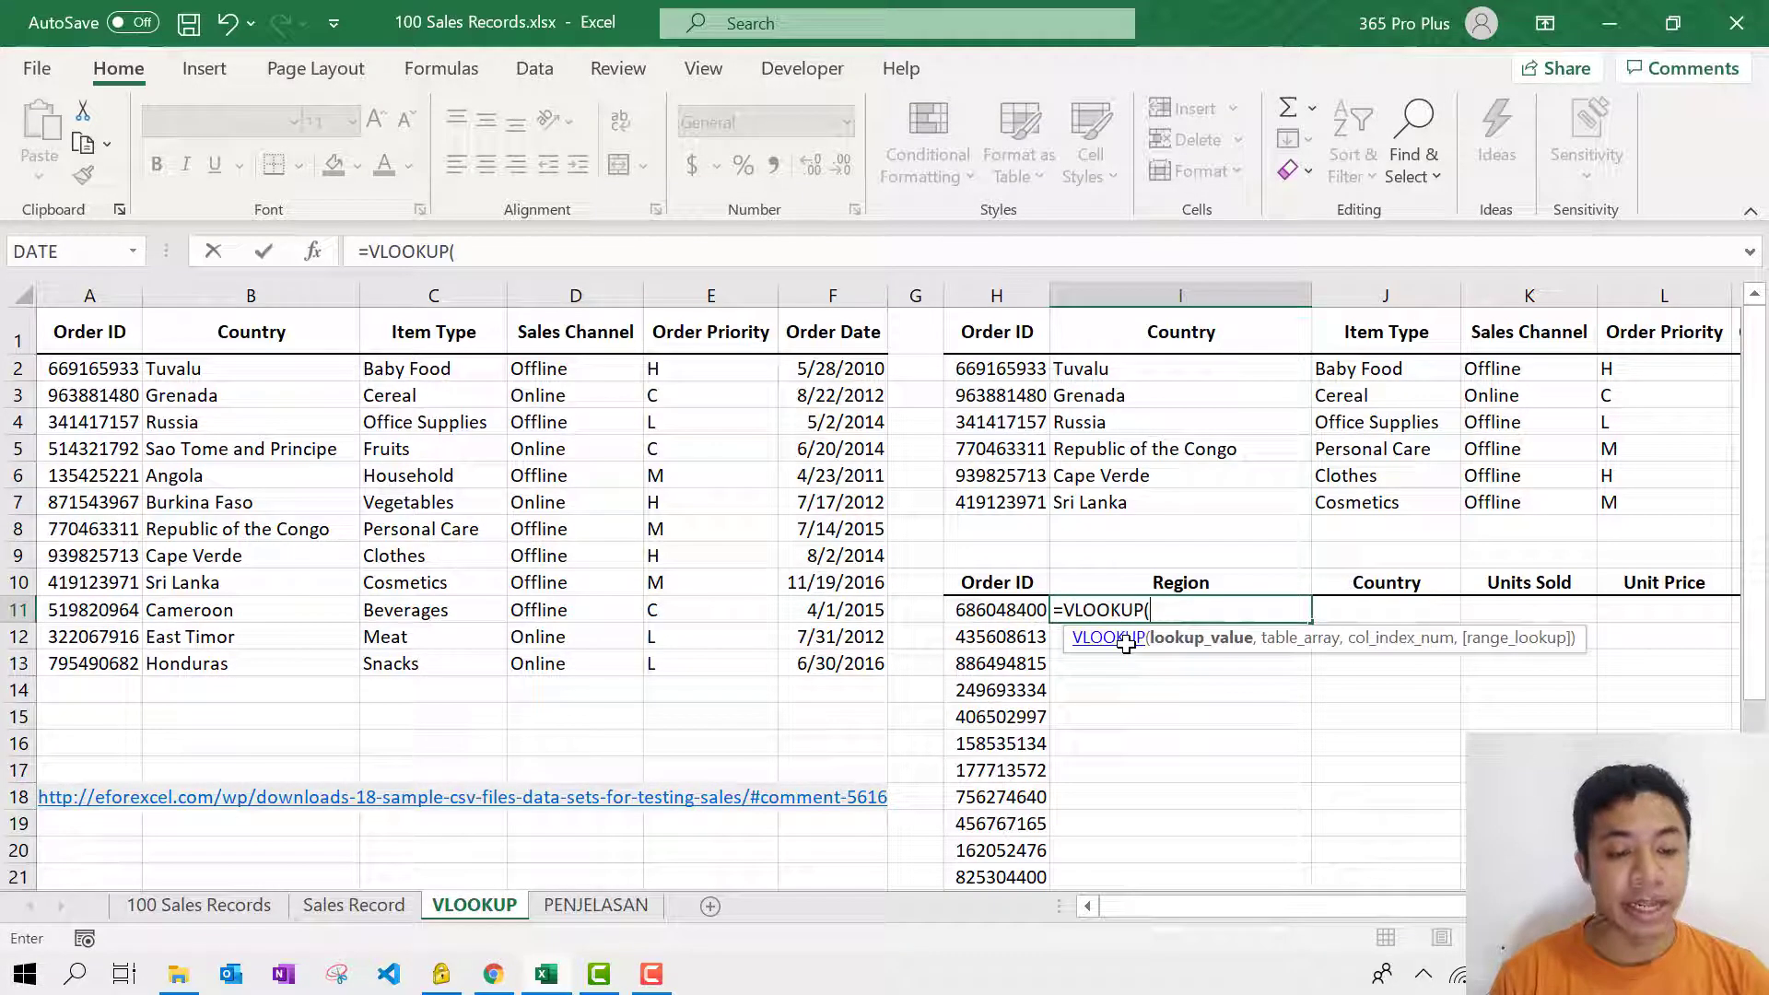
click(1014, 610)
text(,)
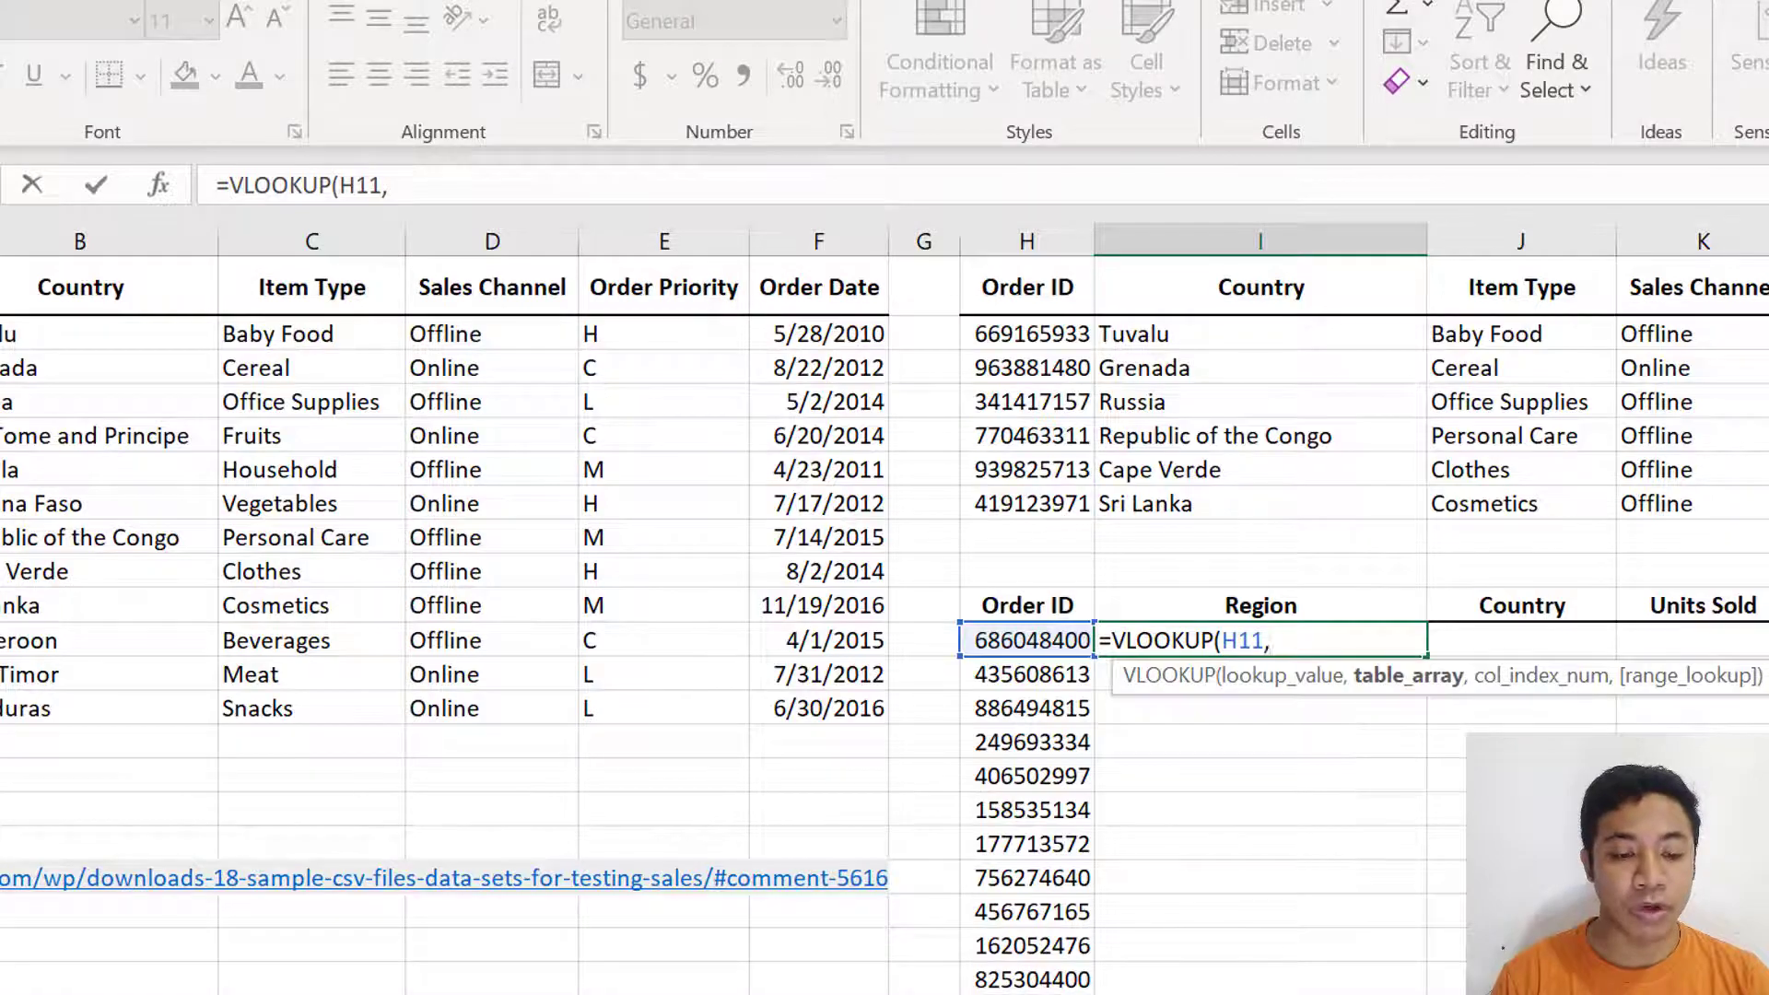
Step: Set the table array of the I11 formula to the absolute range $A$2:$N$101 on the Sales Record sheet
click(349, 915)
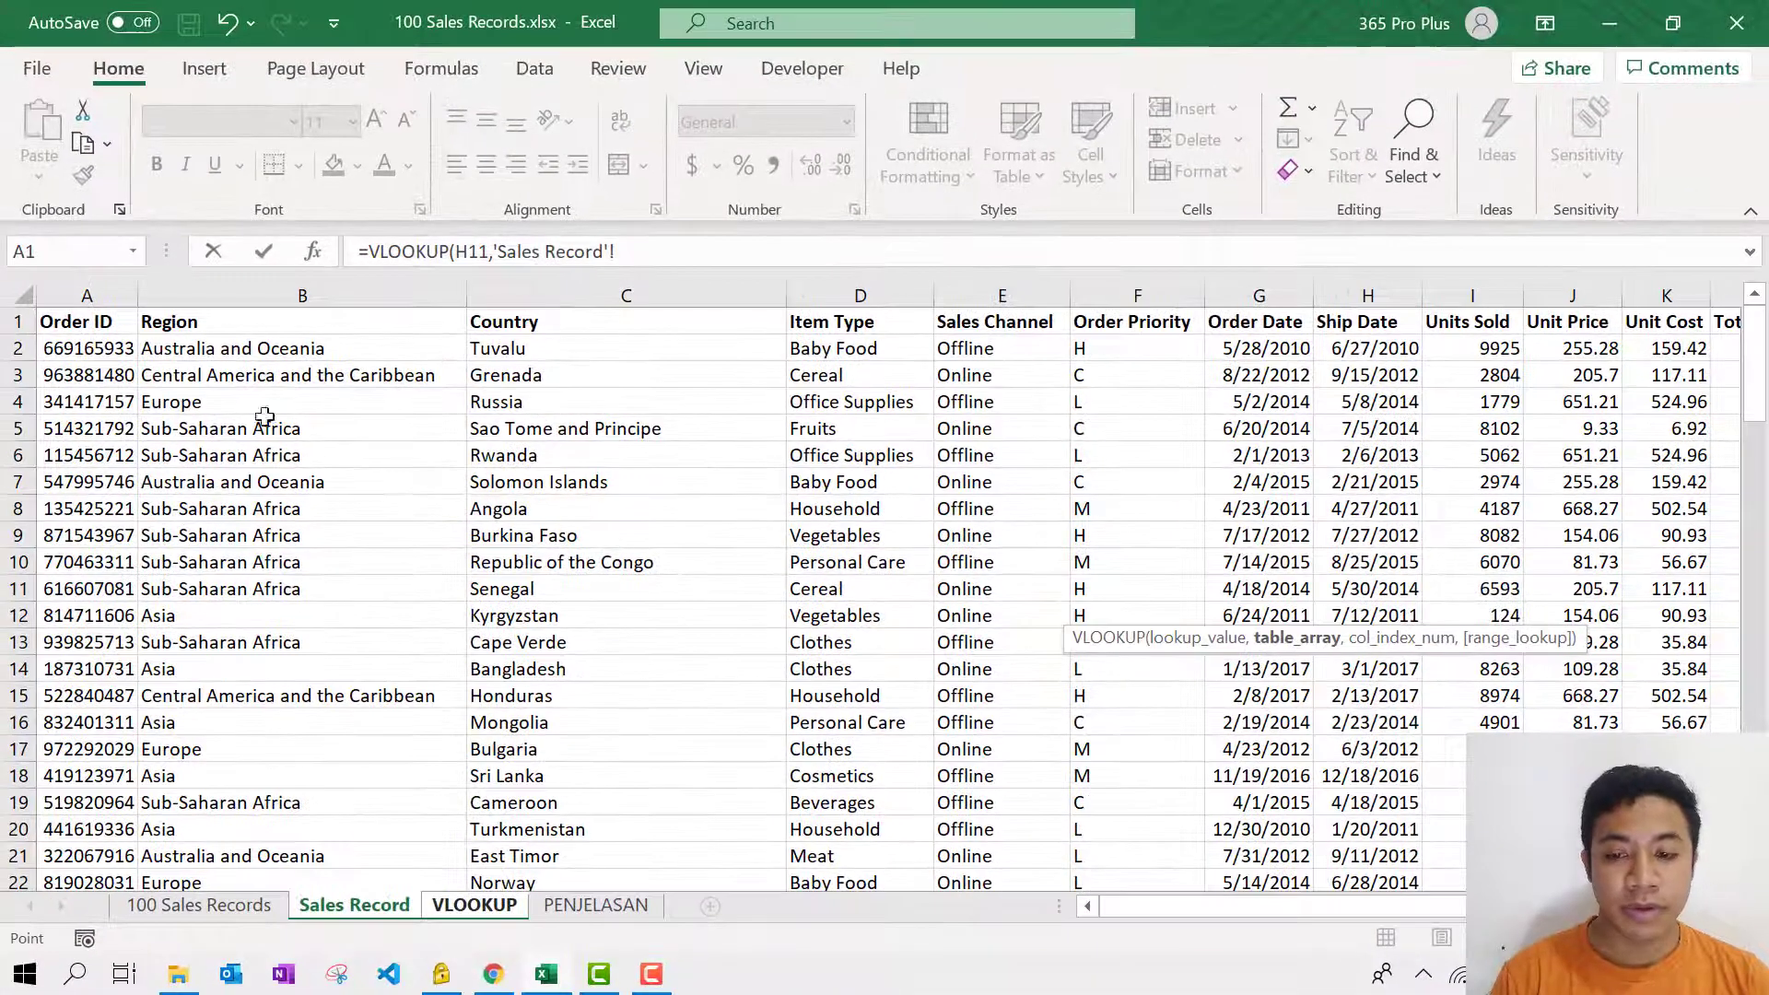
click(108, 357)
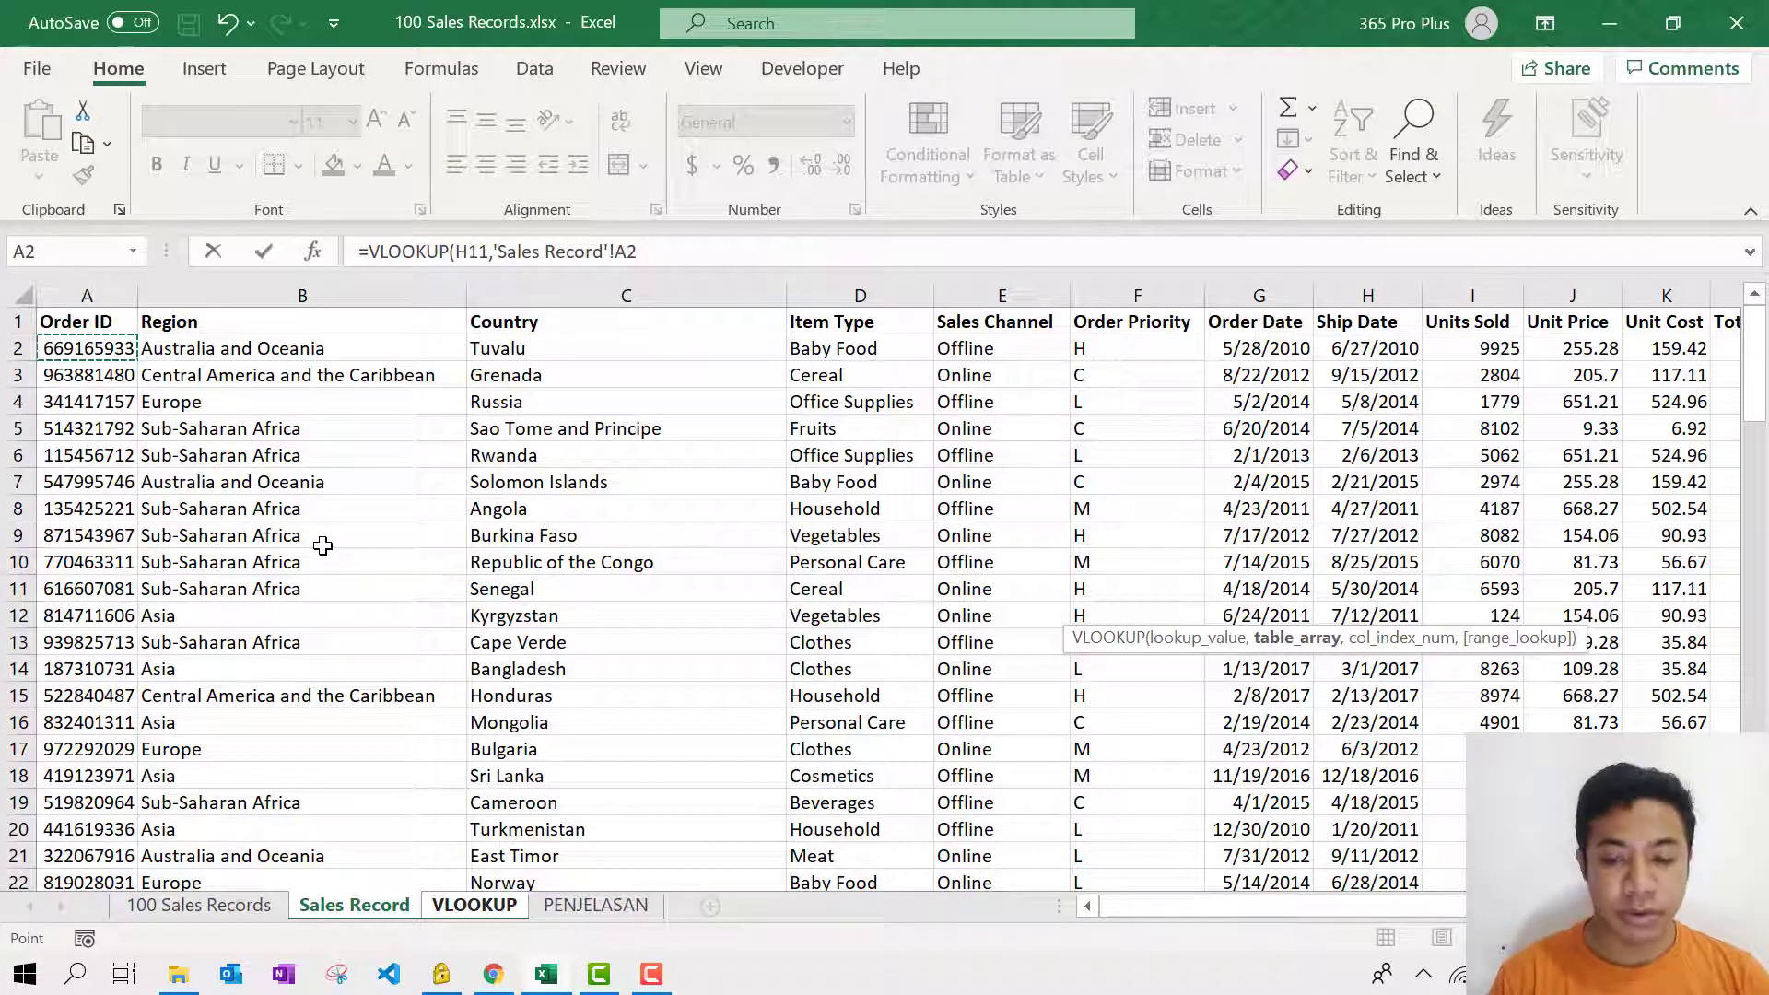
key(ctrl+shift+Down)
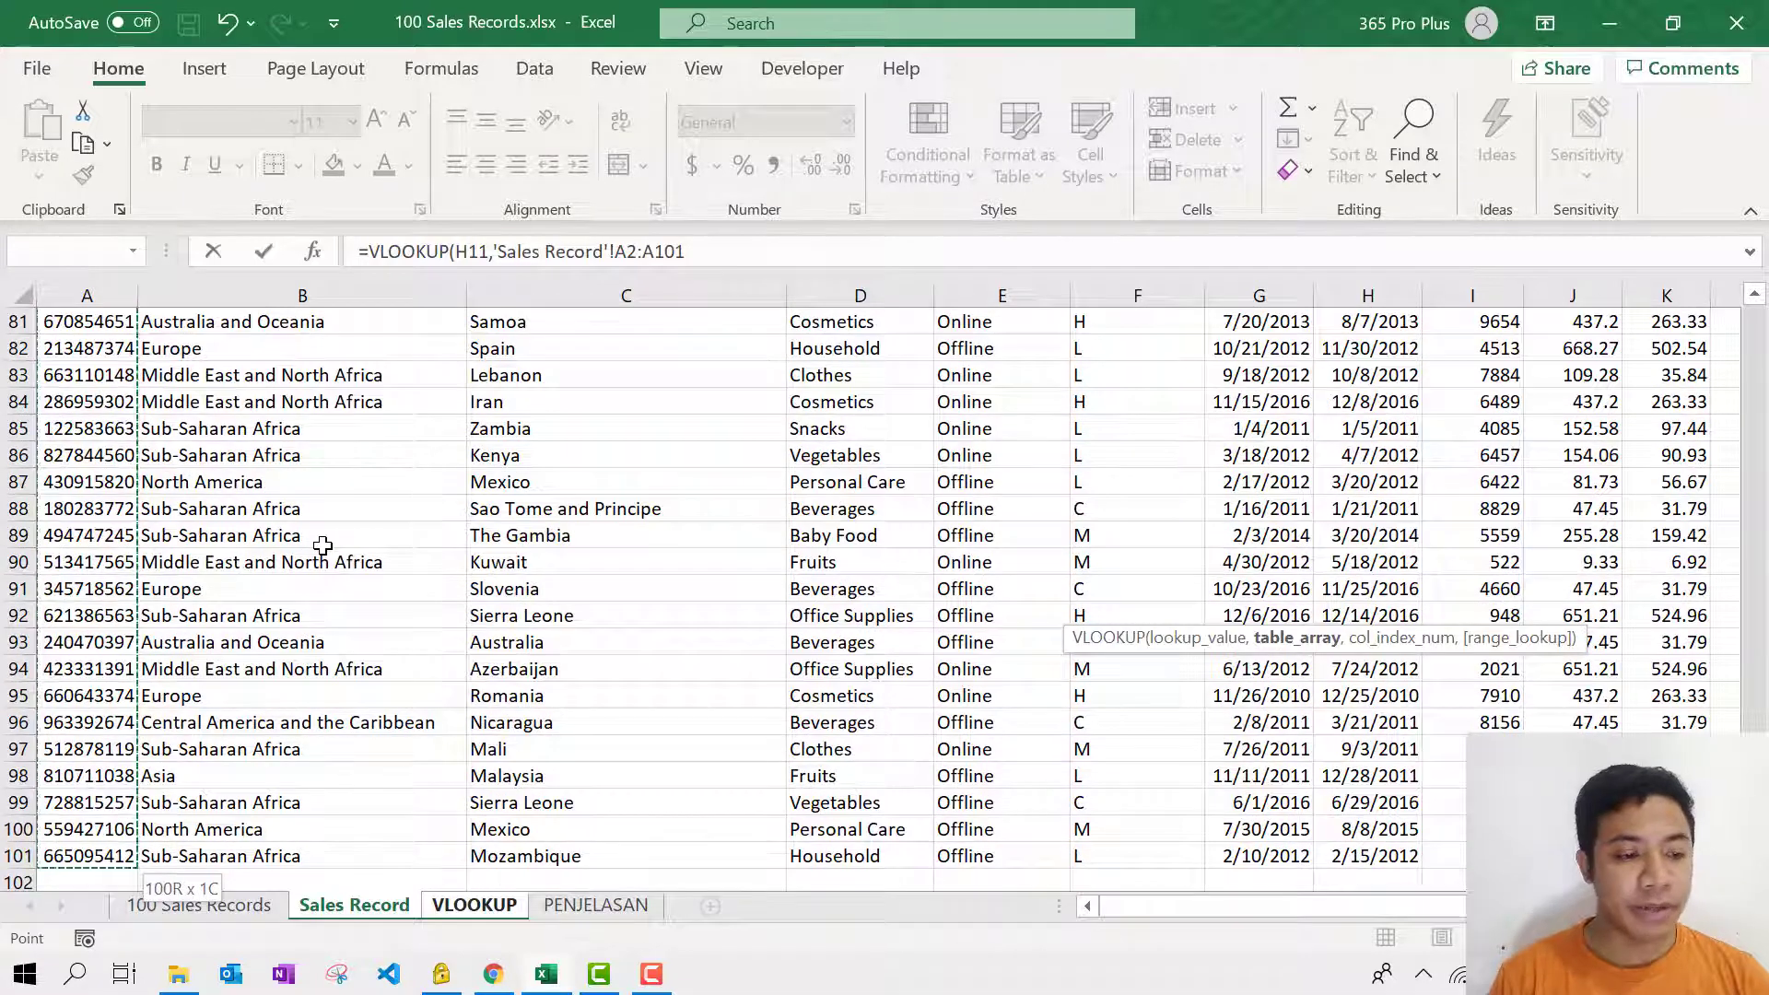
key(ctrl+shift+Right)
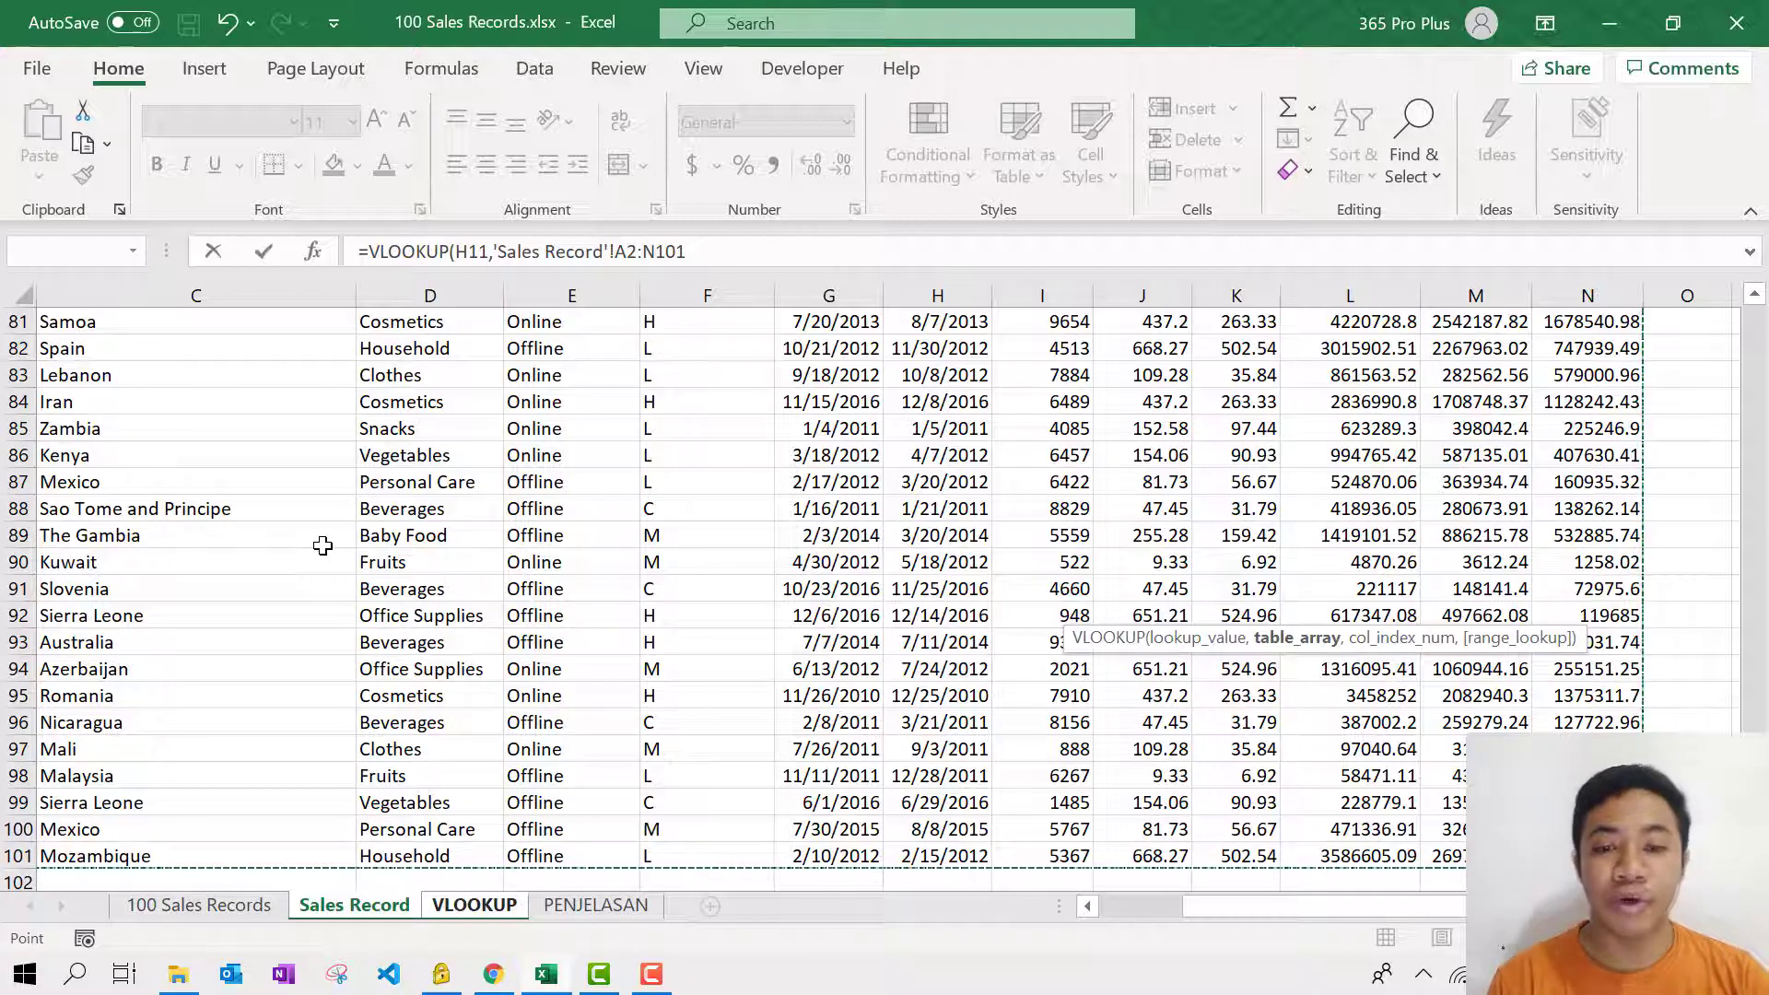
key(F4)
text(,)
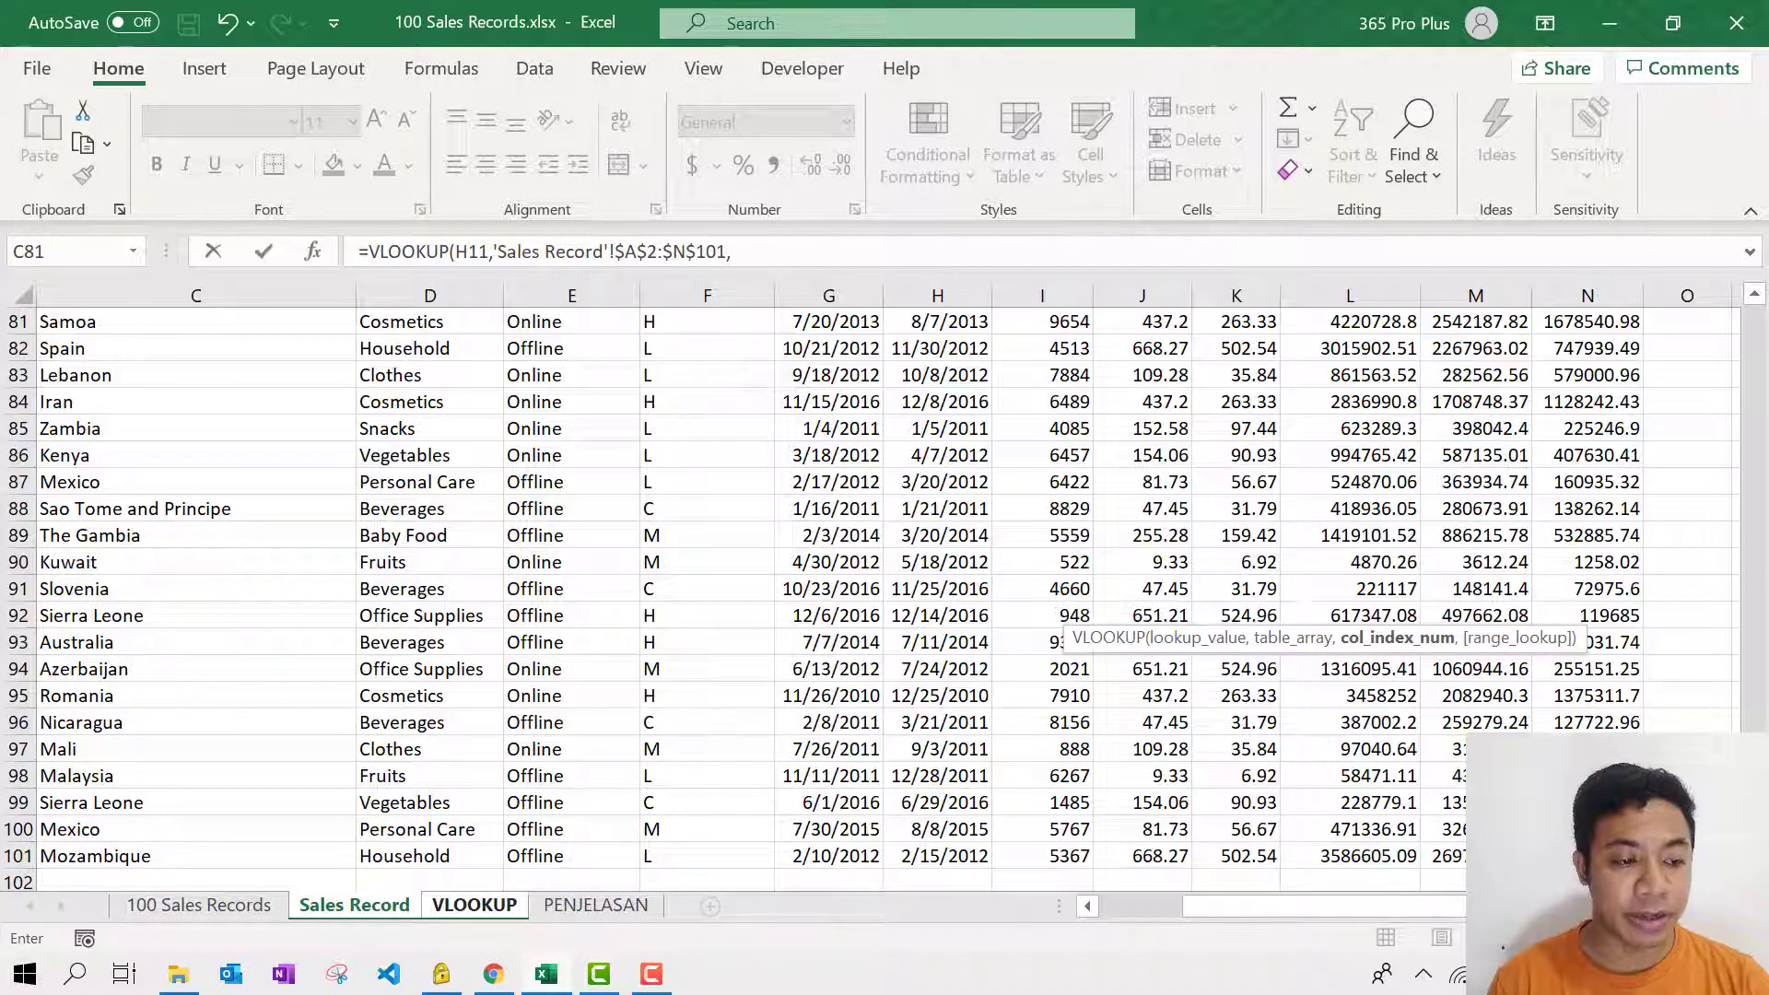
Step: Finish the I11 Region formula with column index 2 and match type 0
drag(1755, 820, 1754, 427)
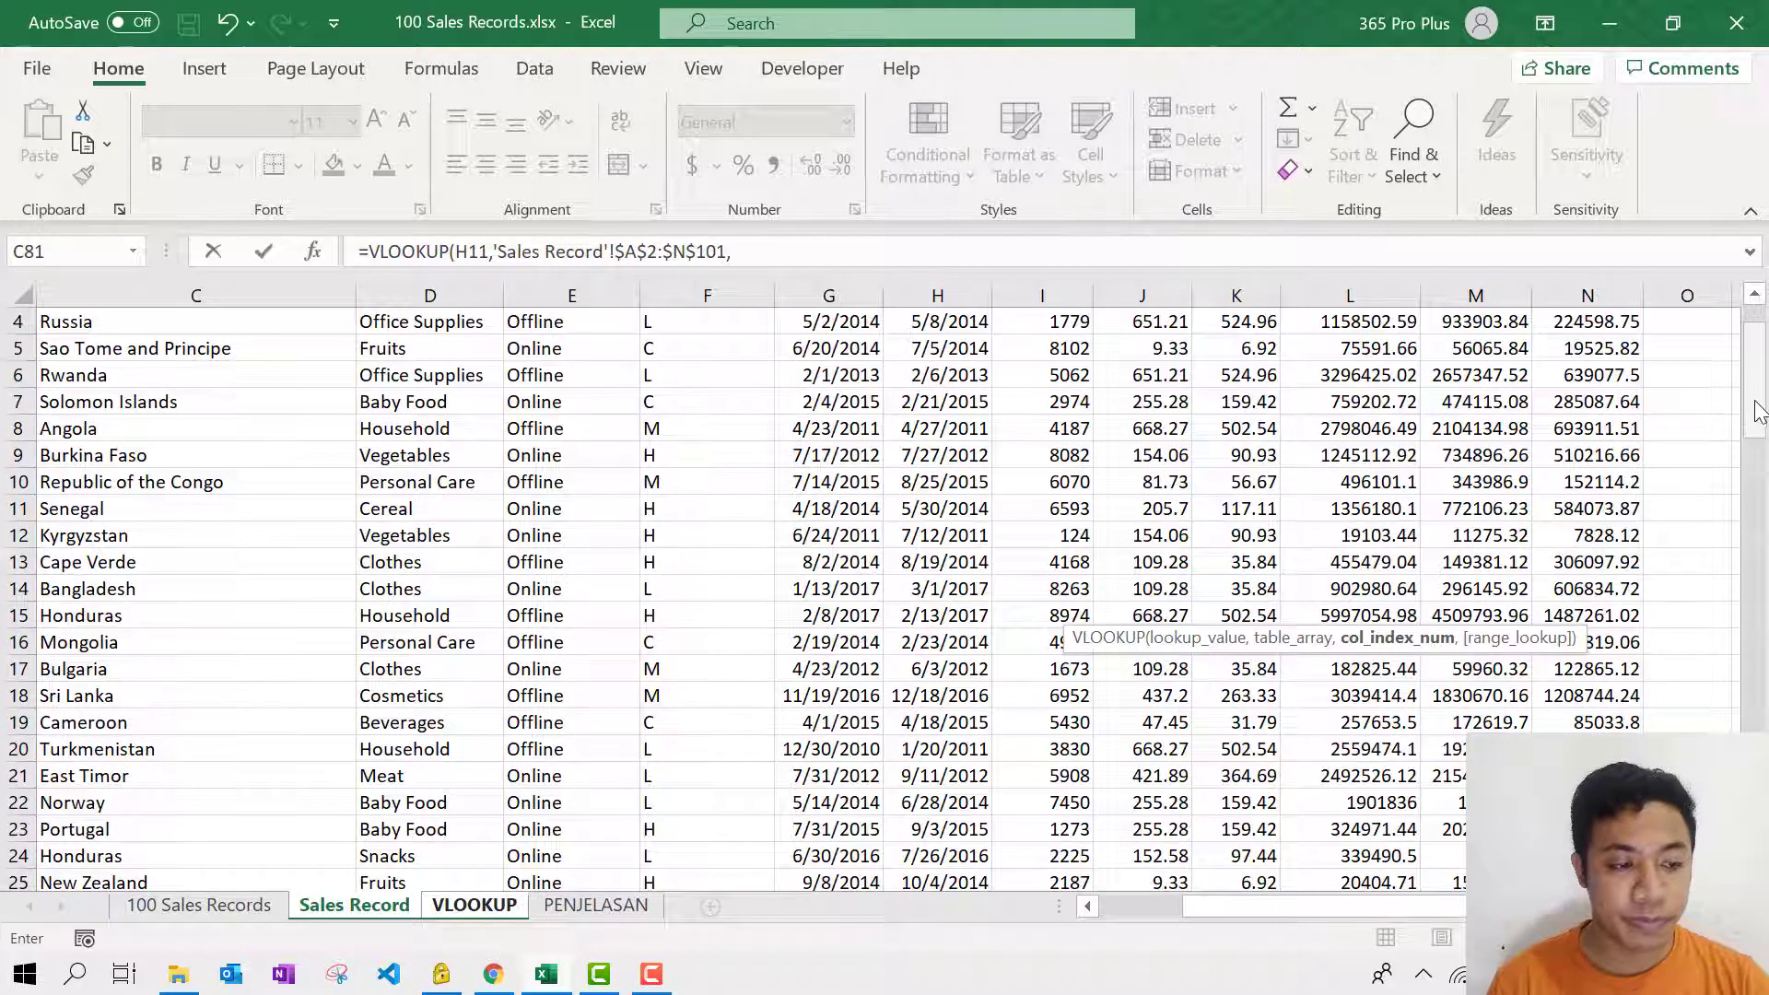
scroll(1318, 817, up, 1)
drag(1303, 903, 1189, 904)
click(781, 258)
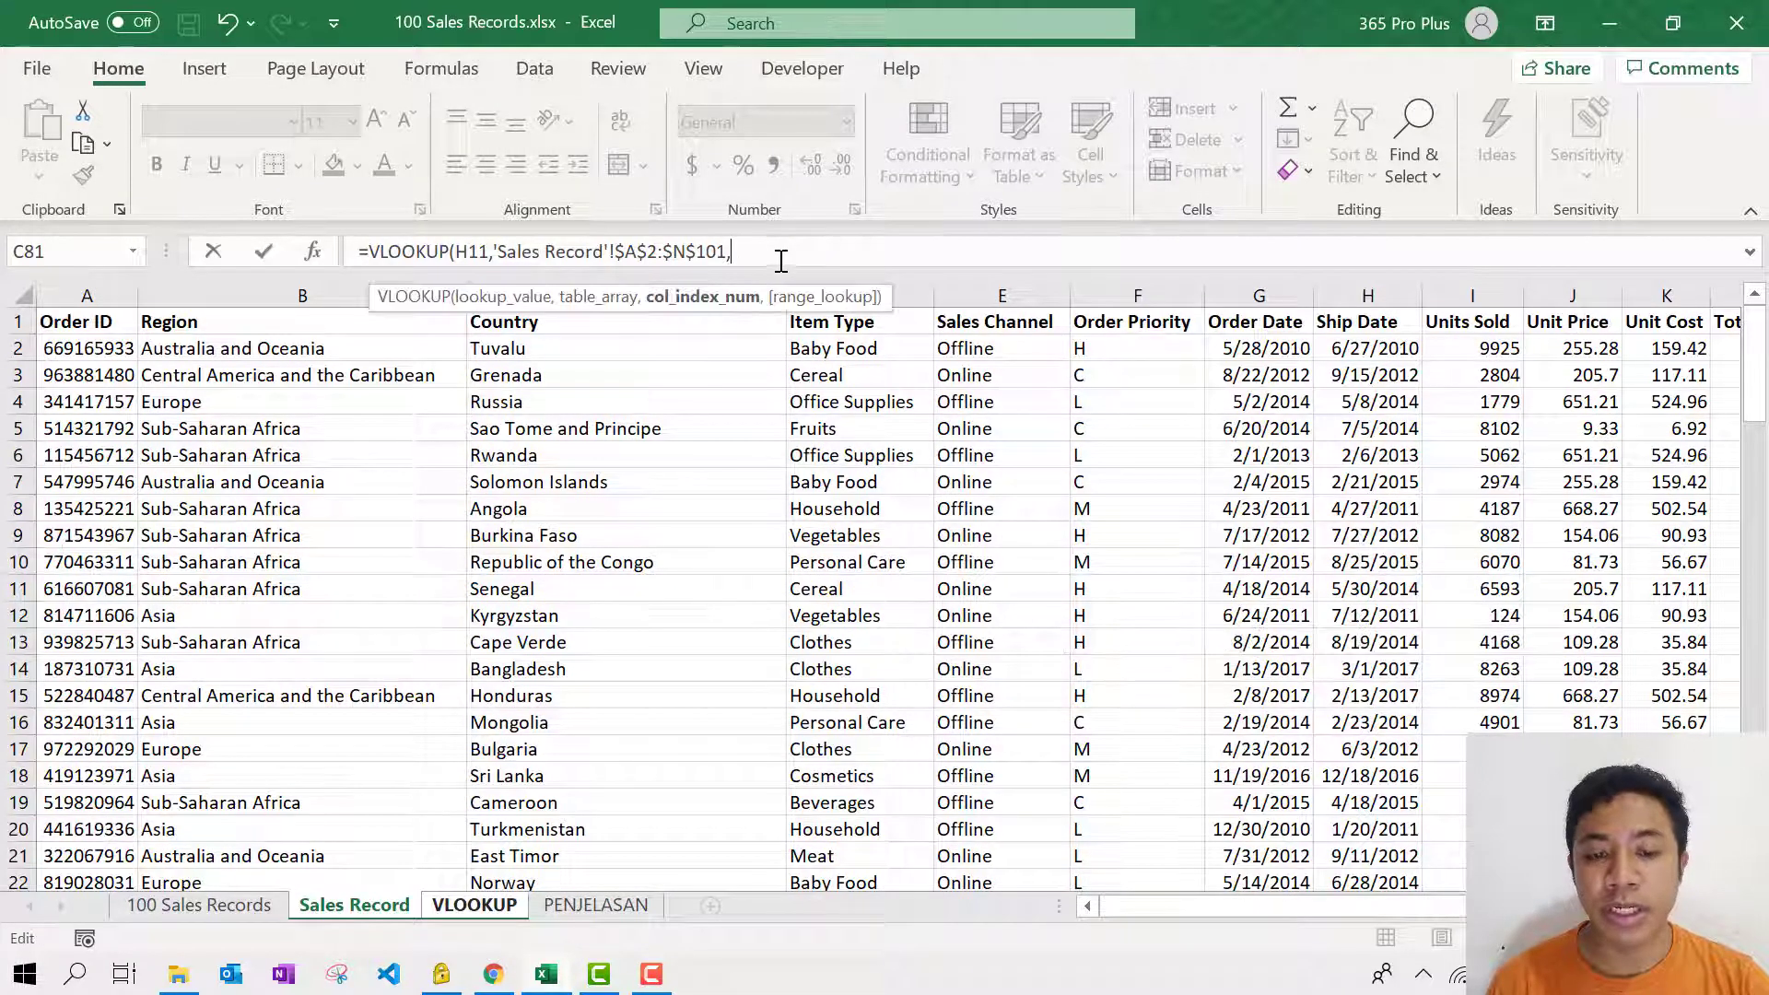
text(2,)
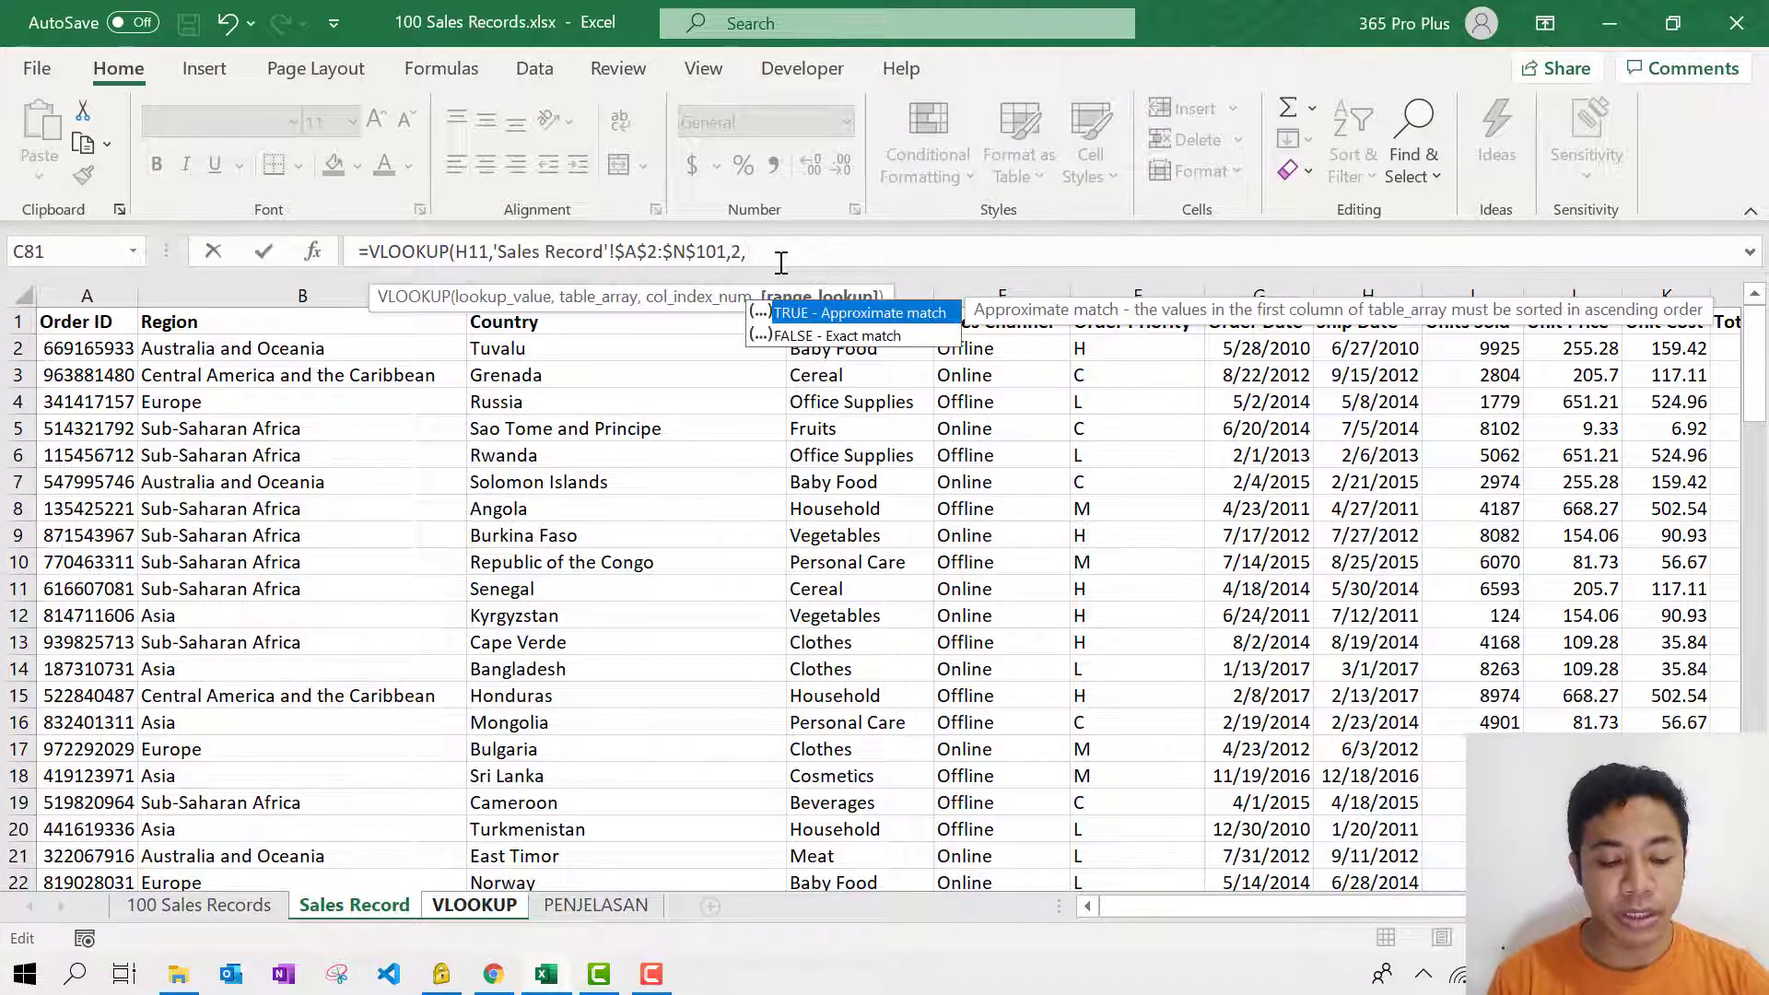
text(0)
key(Return)
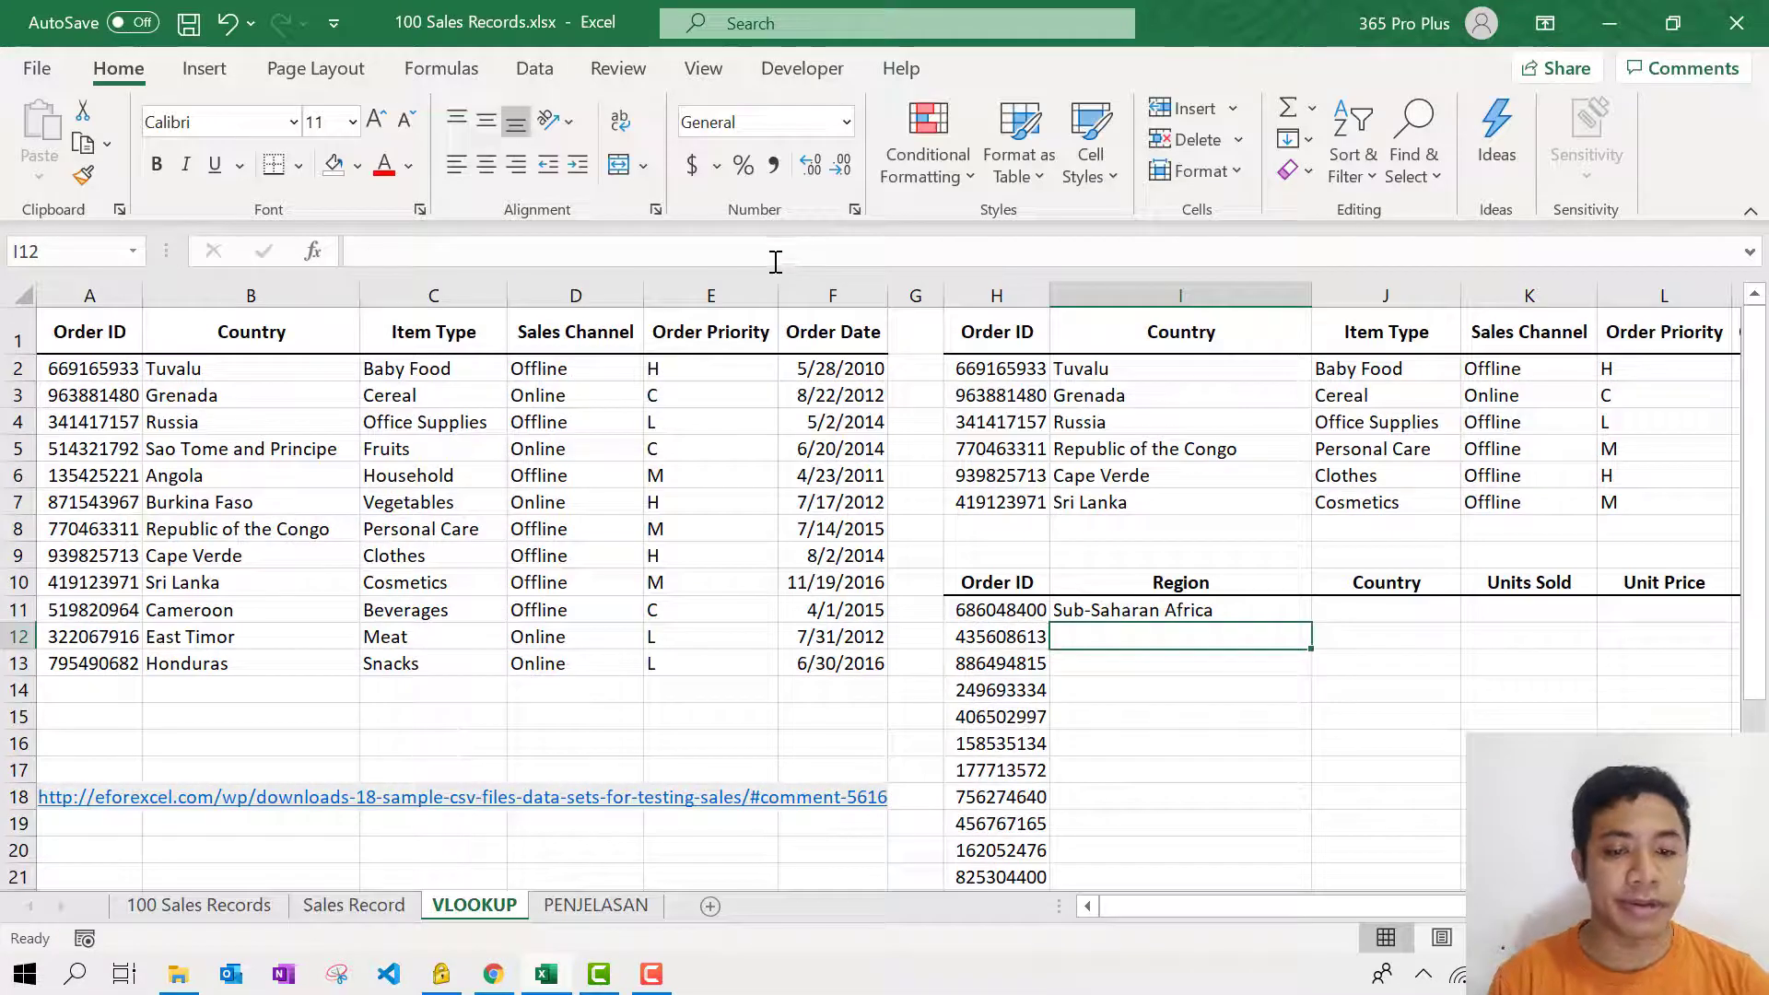
Step: Review the lookup value, table range, column index and match type inside the I11 formula
double_click(1170, 603)
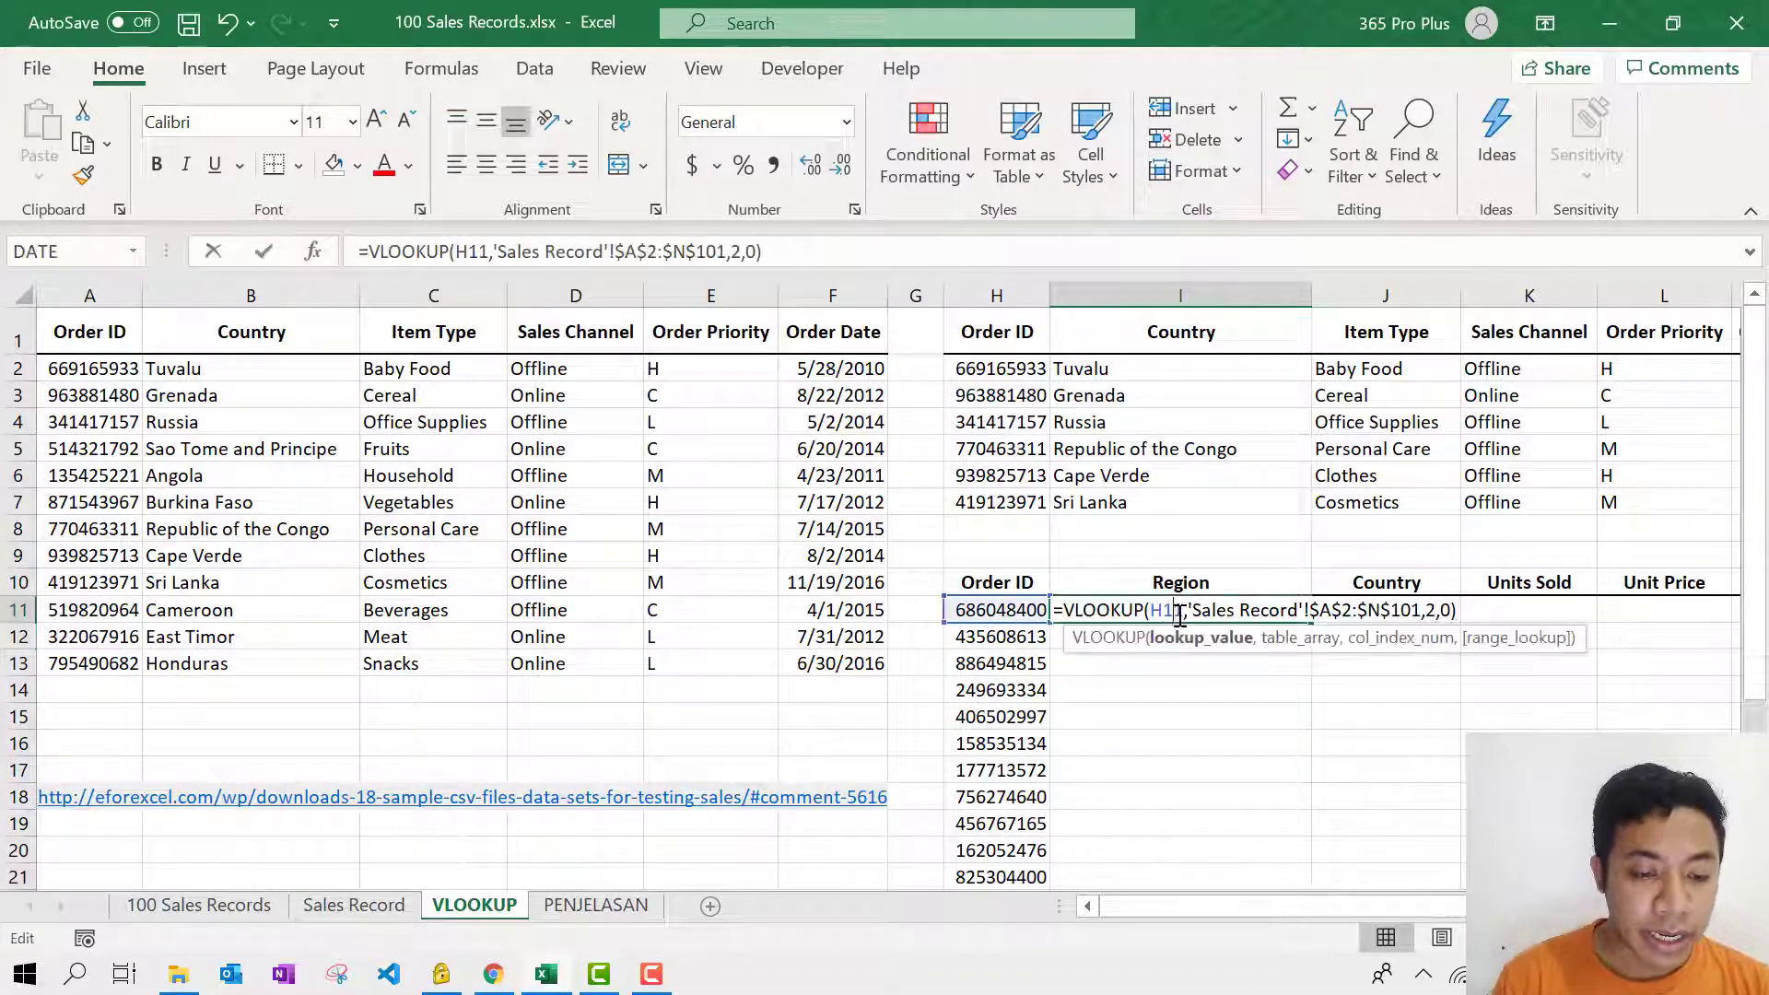
click(1192, 612)
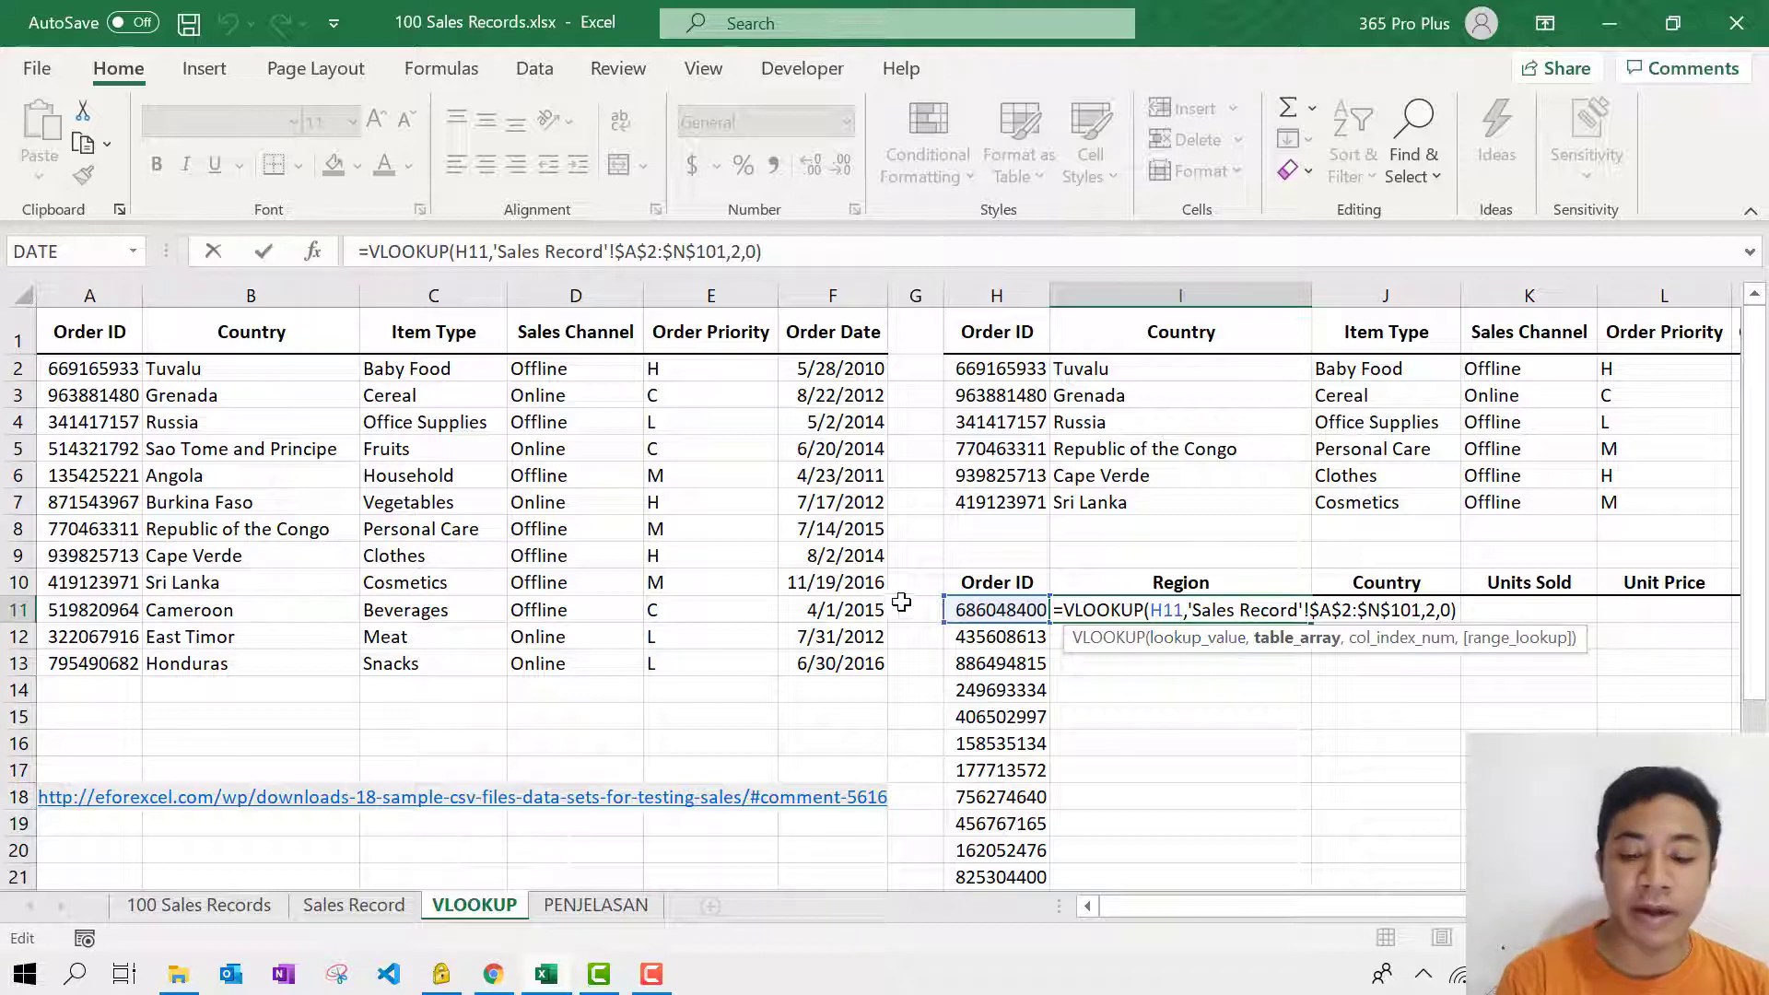
click(1451, 610)
click(1456, 610)
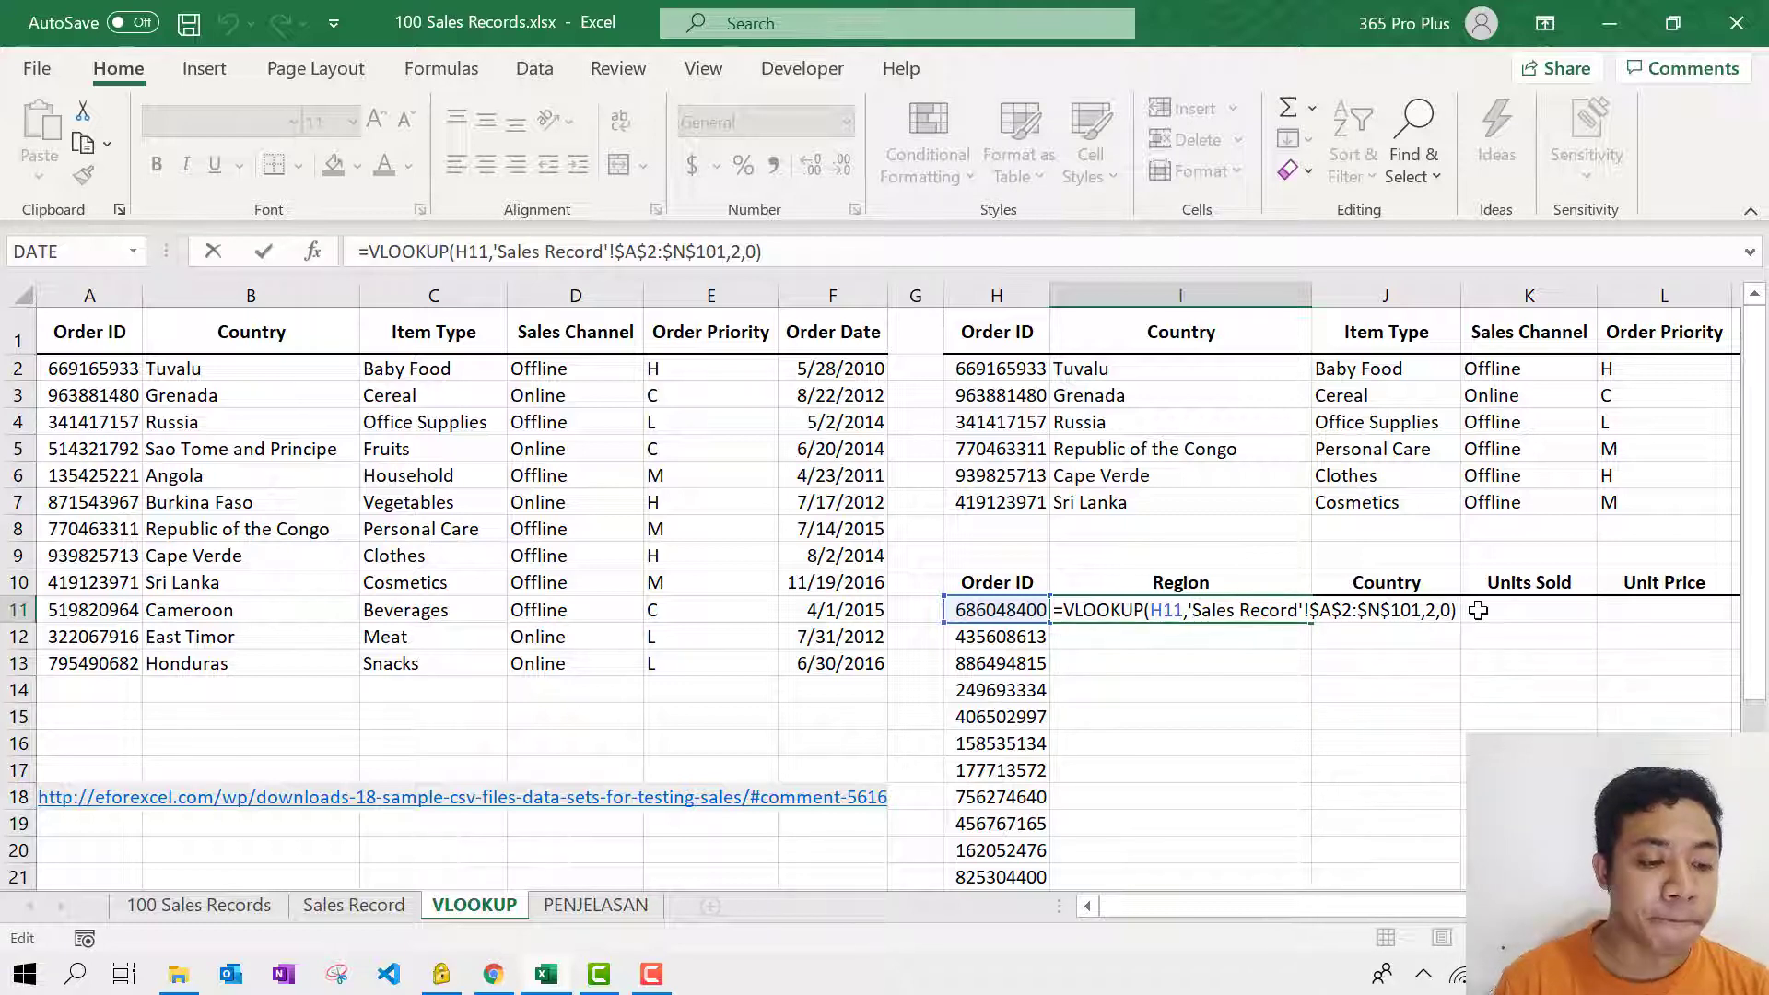
key(Return)
Step: Fill the I11 VLOOKUP formula down the Region column for all Order IDs of the second table
scroll(1336, 613, down, 1)
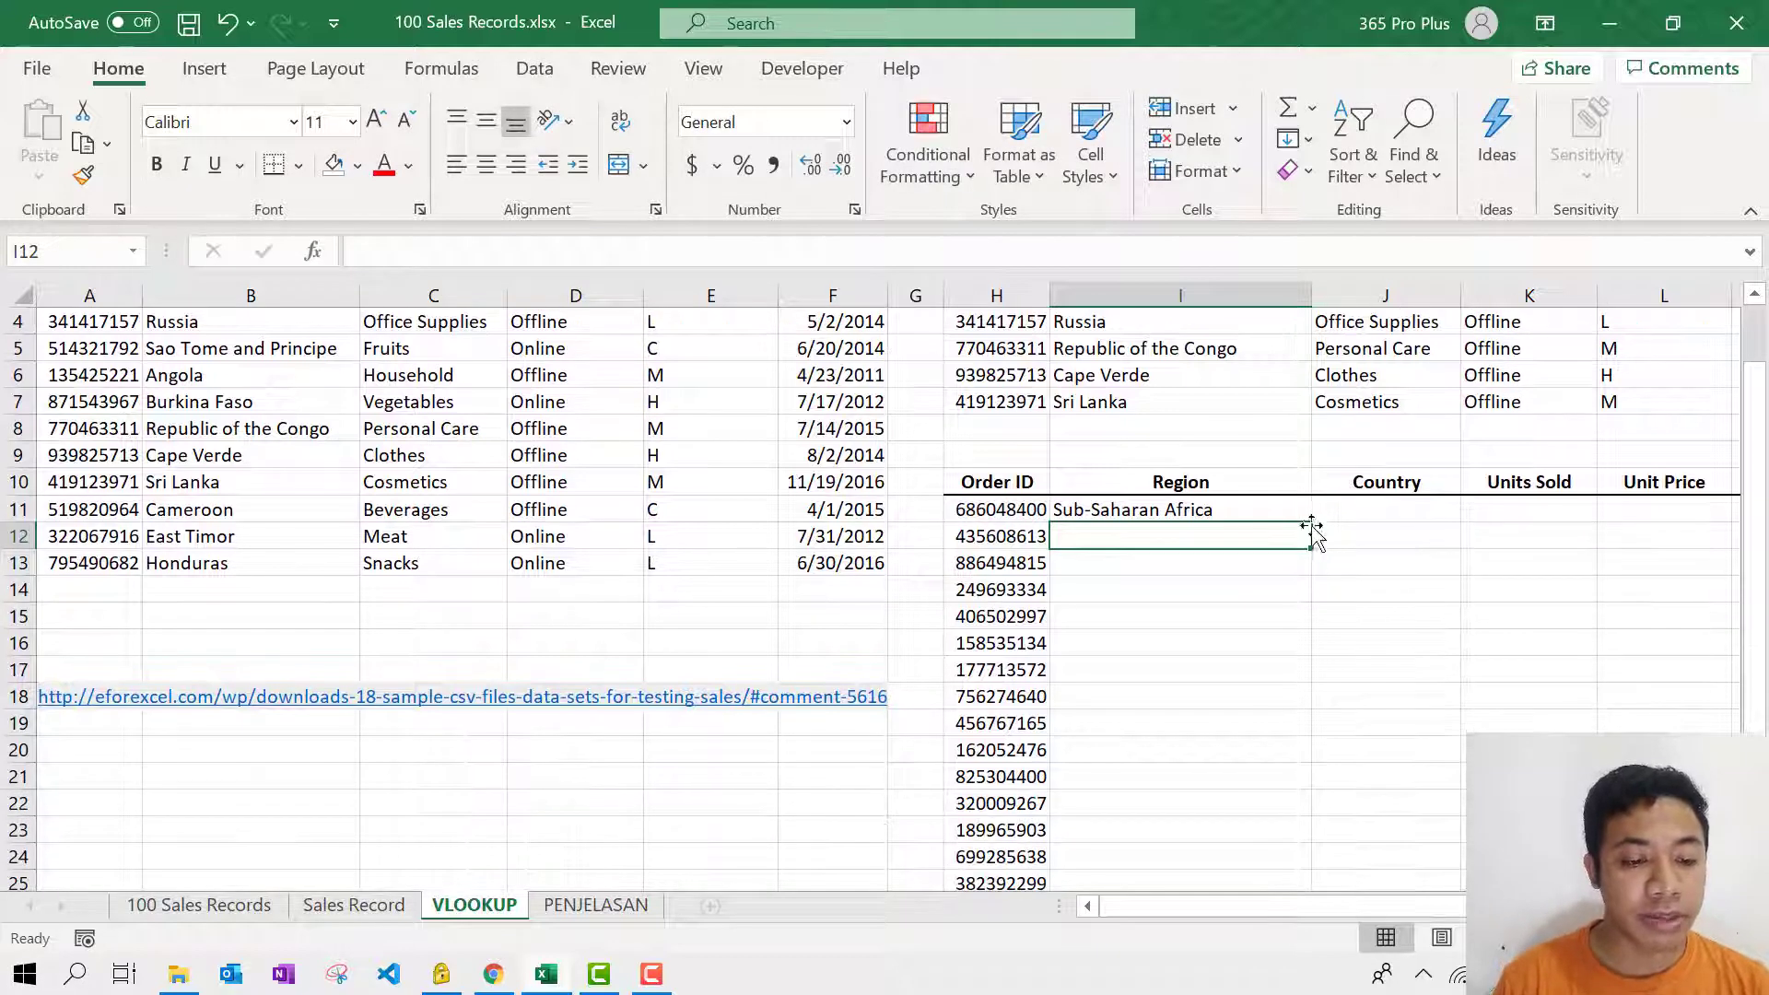
click(1305, 510)
double_click(1311, 523)
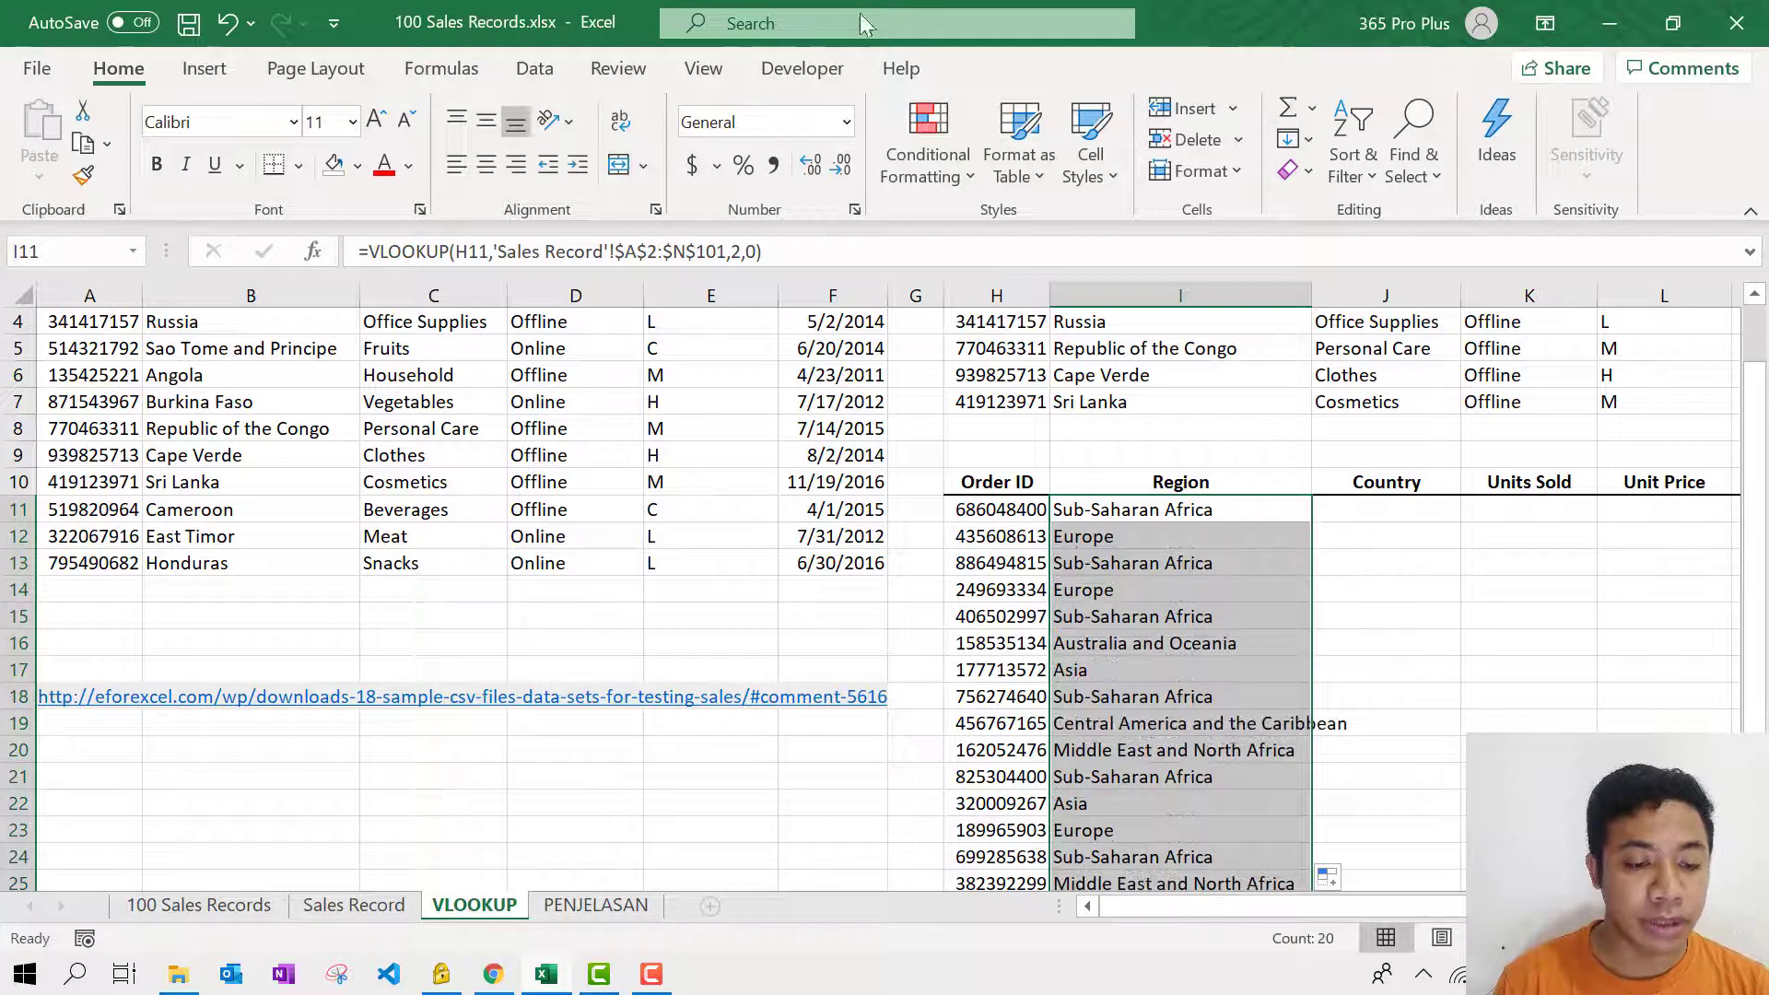
click(1195, 511)
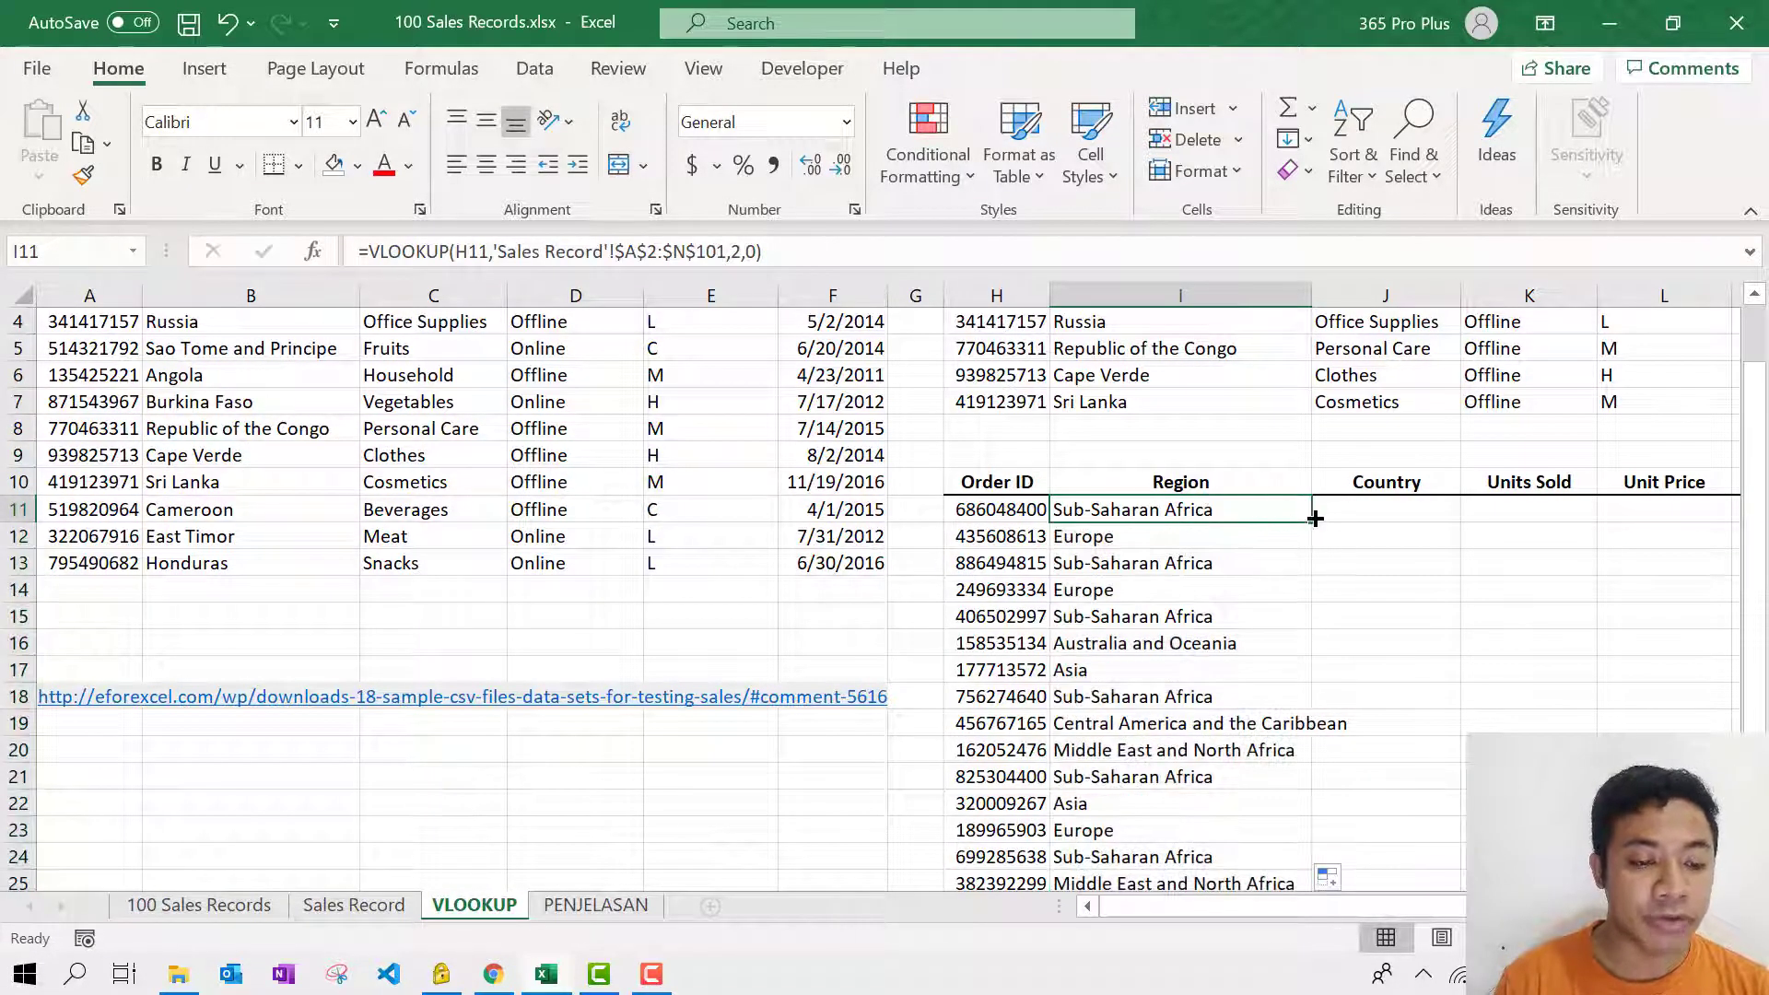
drag(1314, 521, 1312, 538)
double_click(1302, 515)
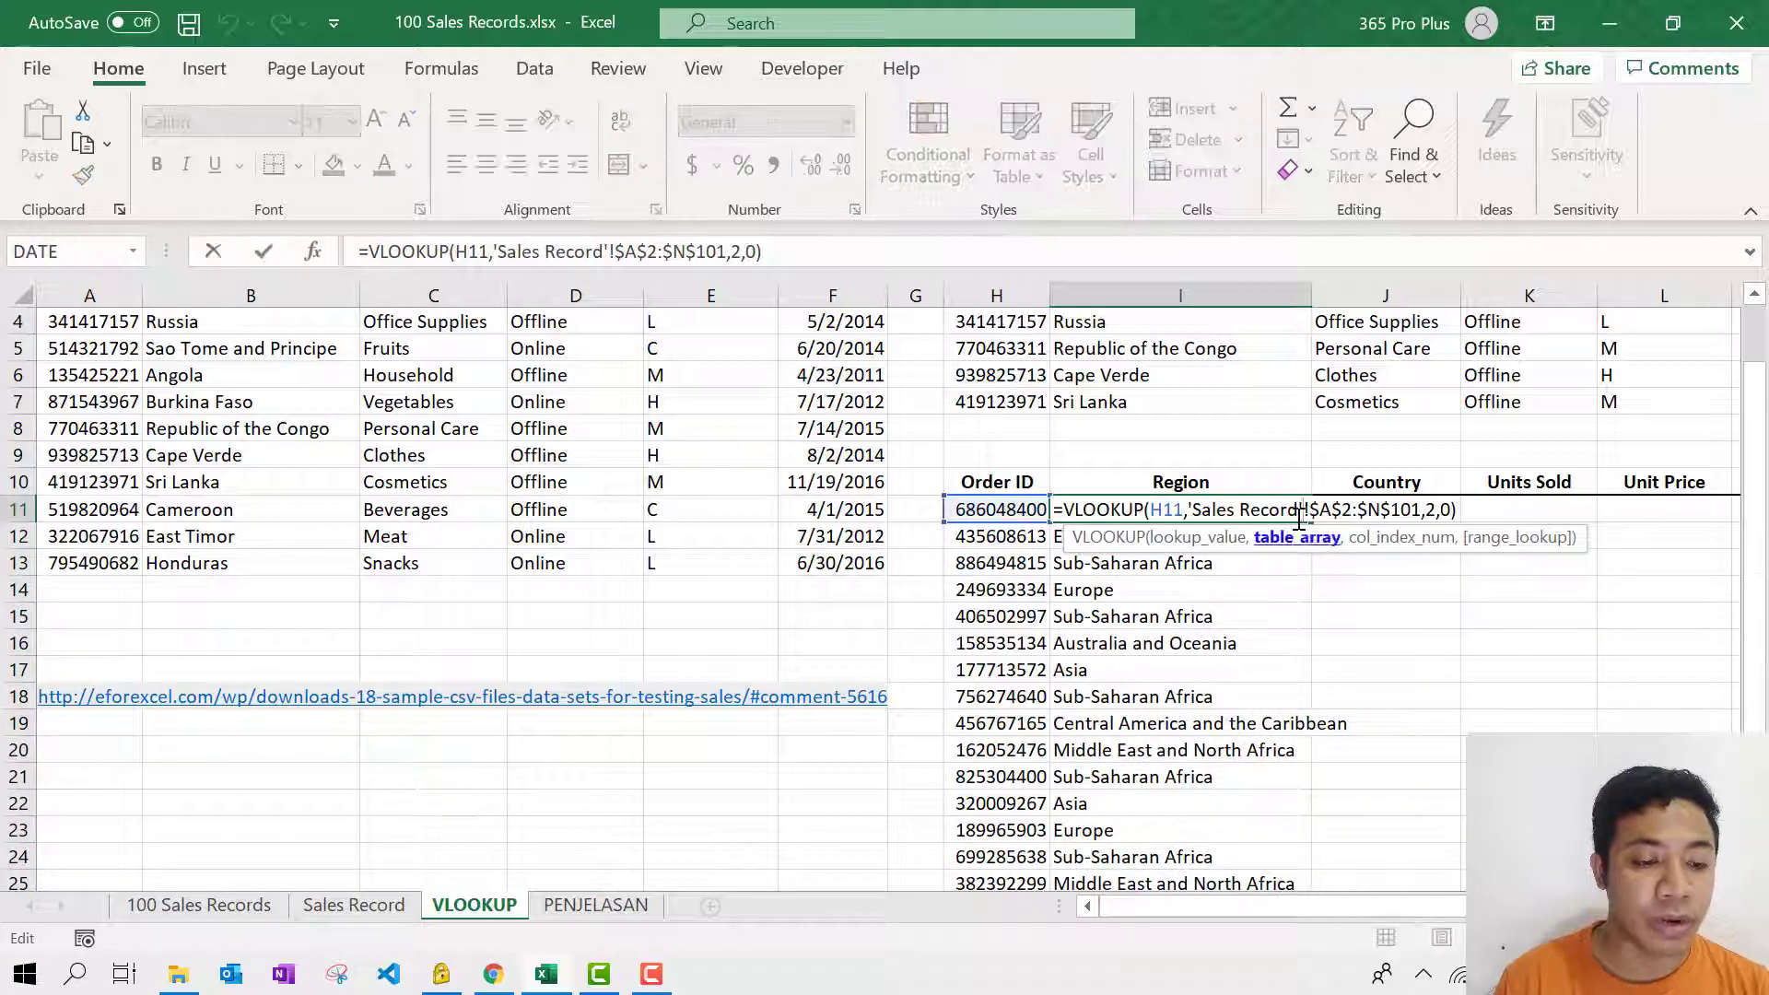
key(Return)
click(1293, 508)
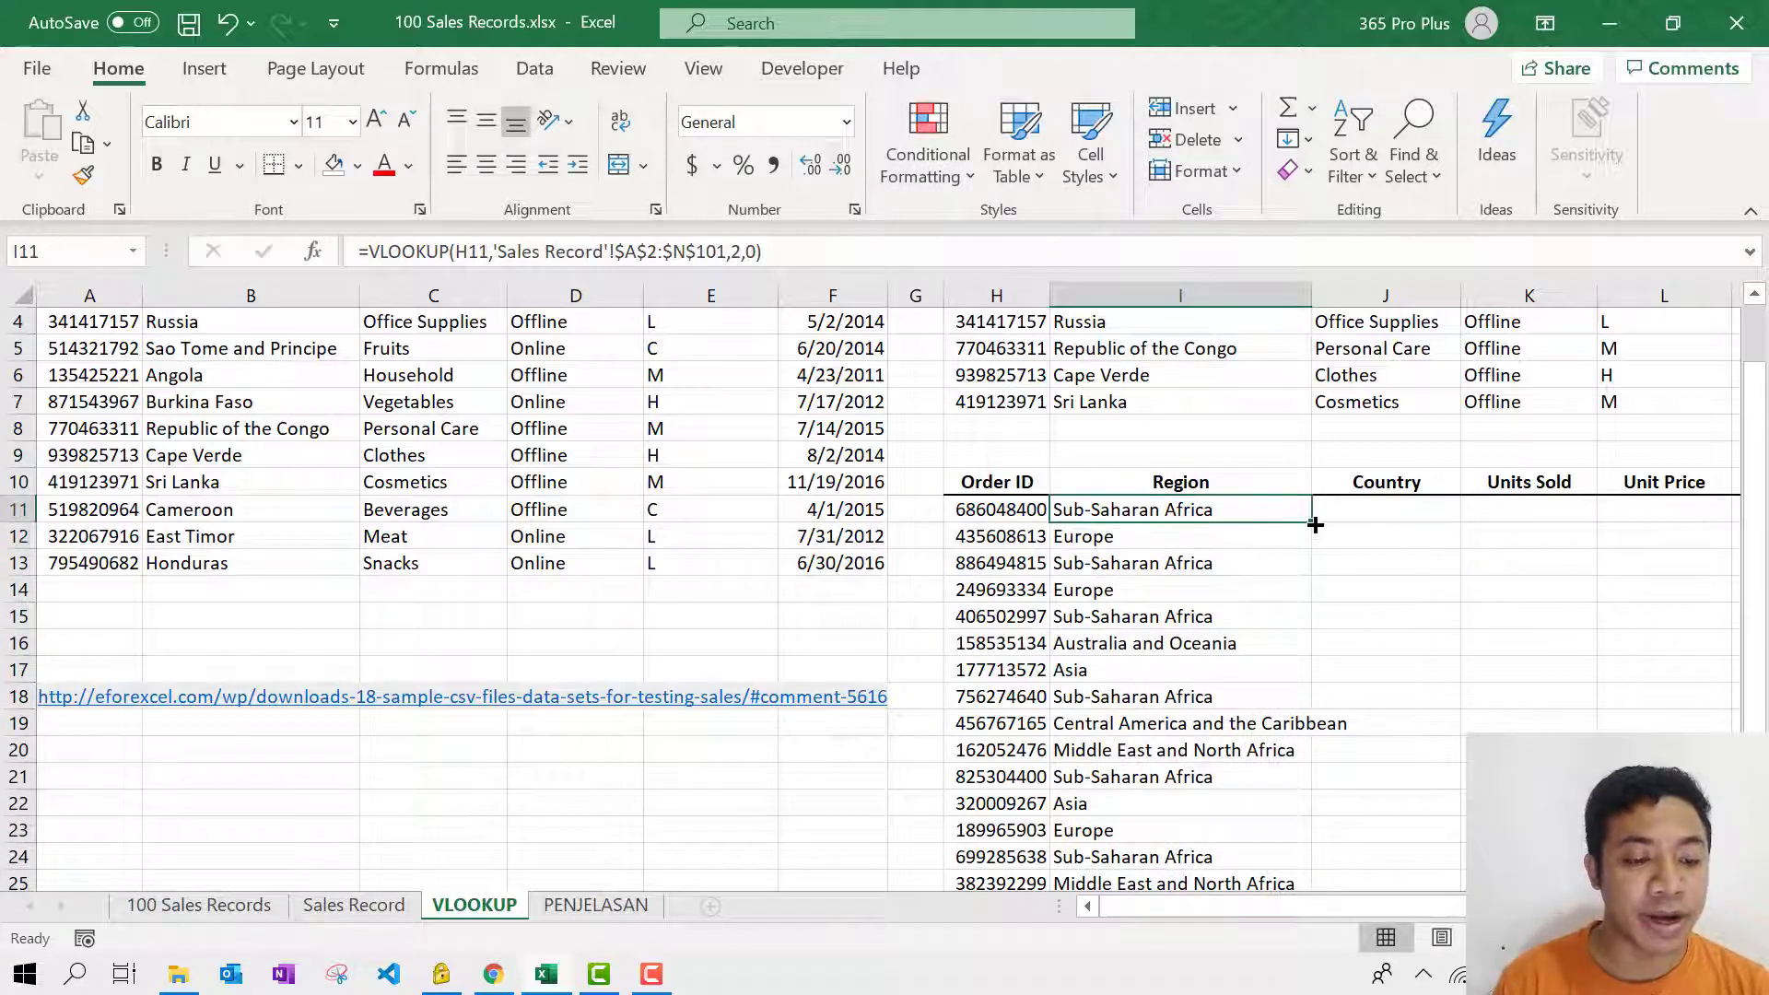
double_click(1315, 524)
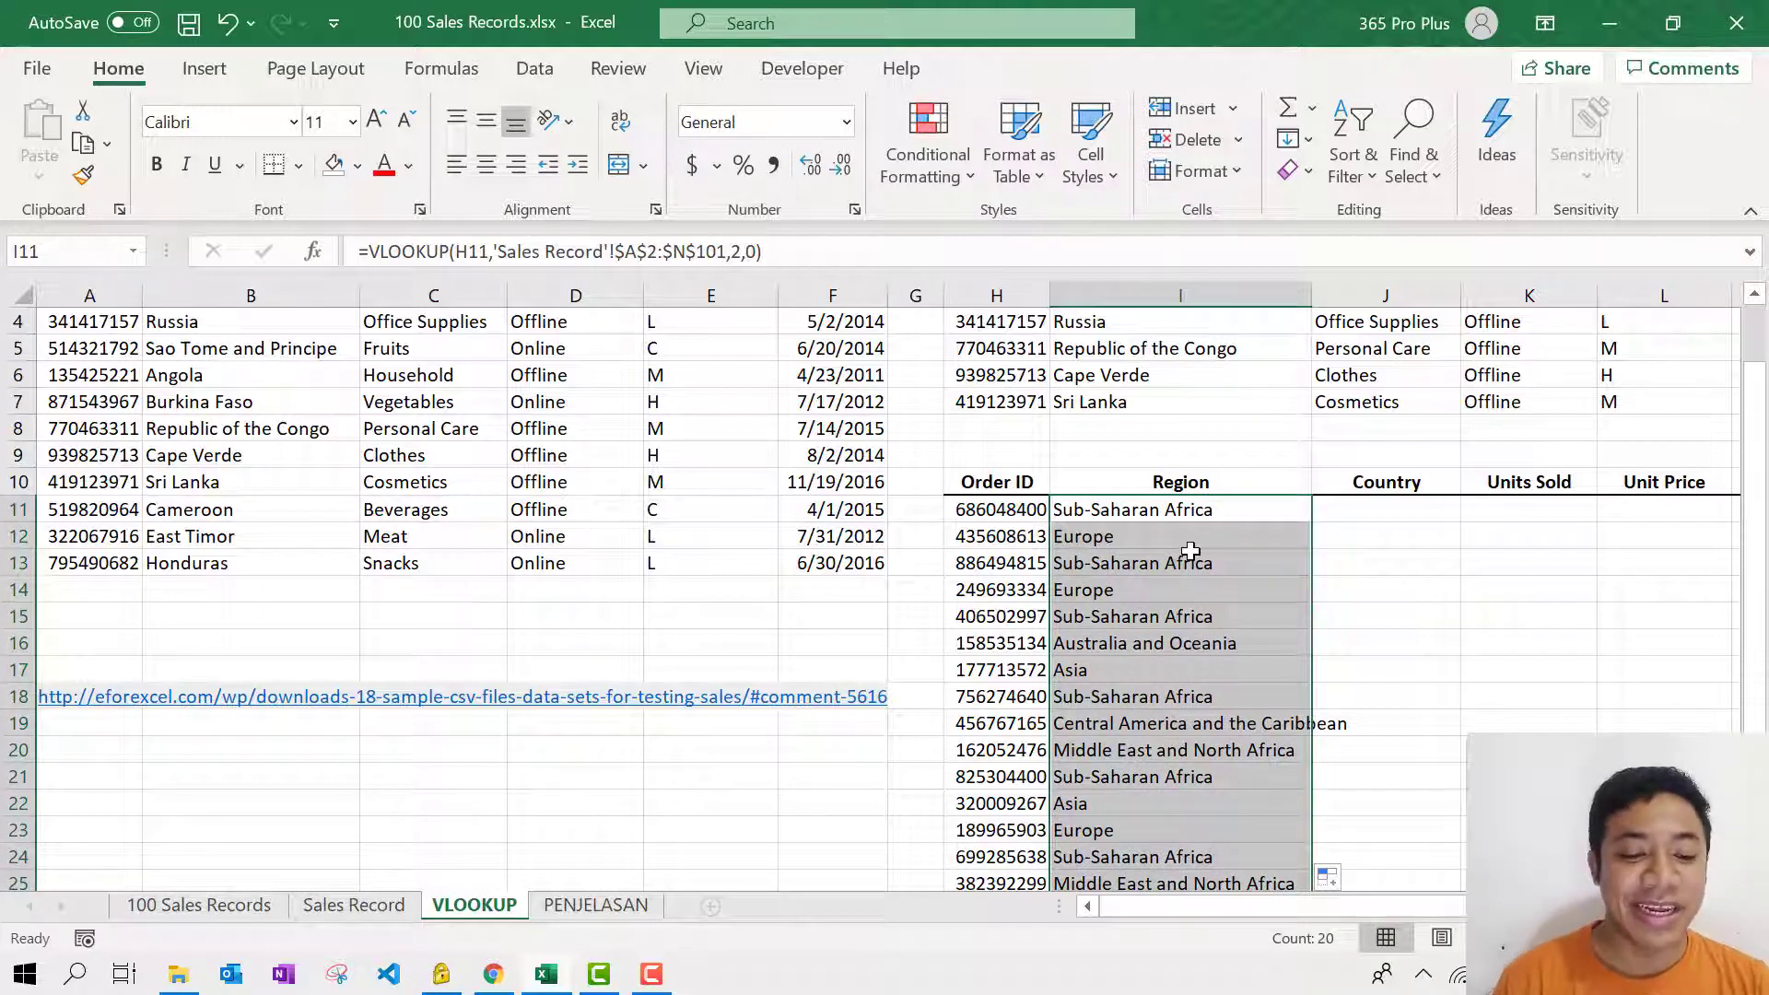
Step: Copy the Order ID from H11 and find its record on the Sales Record sheet
scroll(1115, 571, up, 1)
scroll(1050, 604, down, 1)
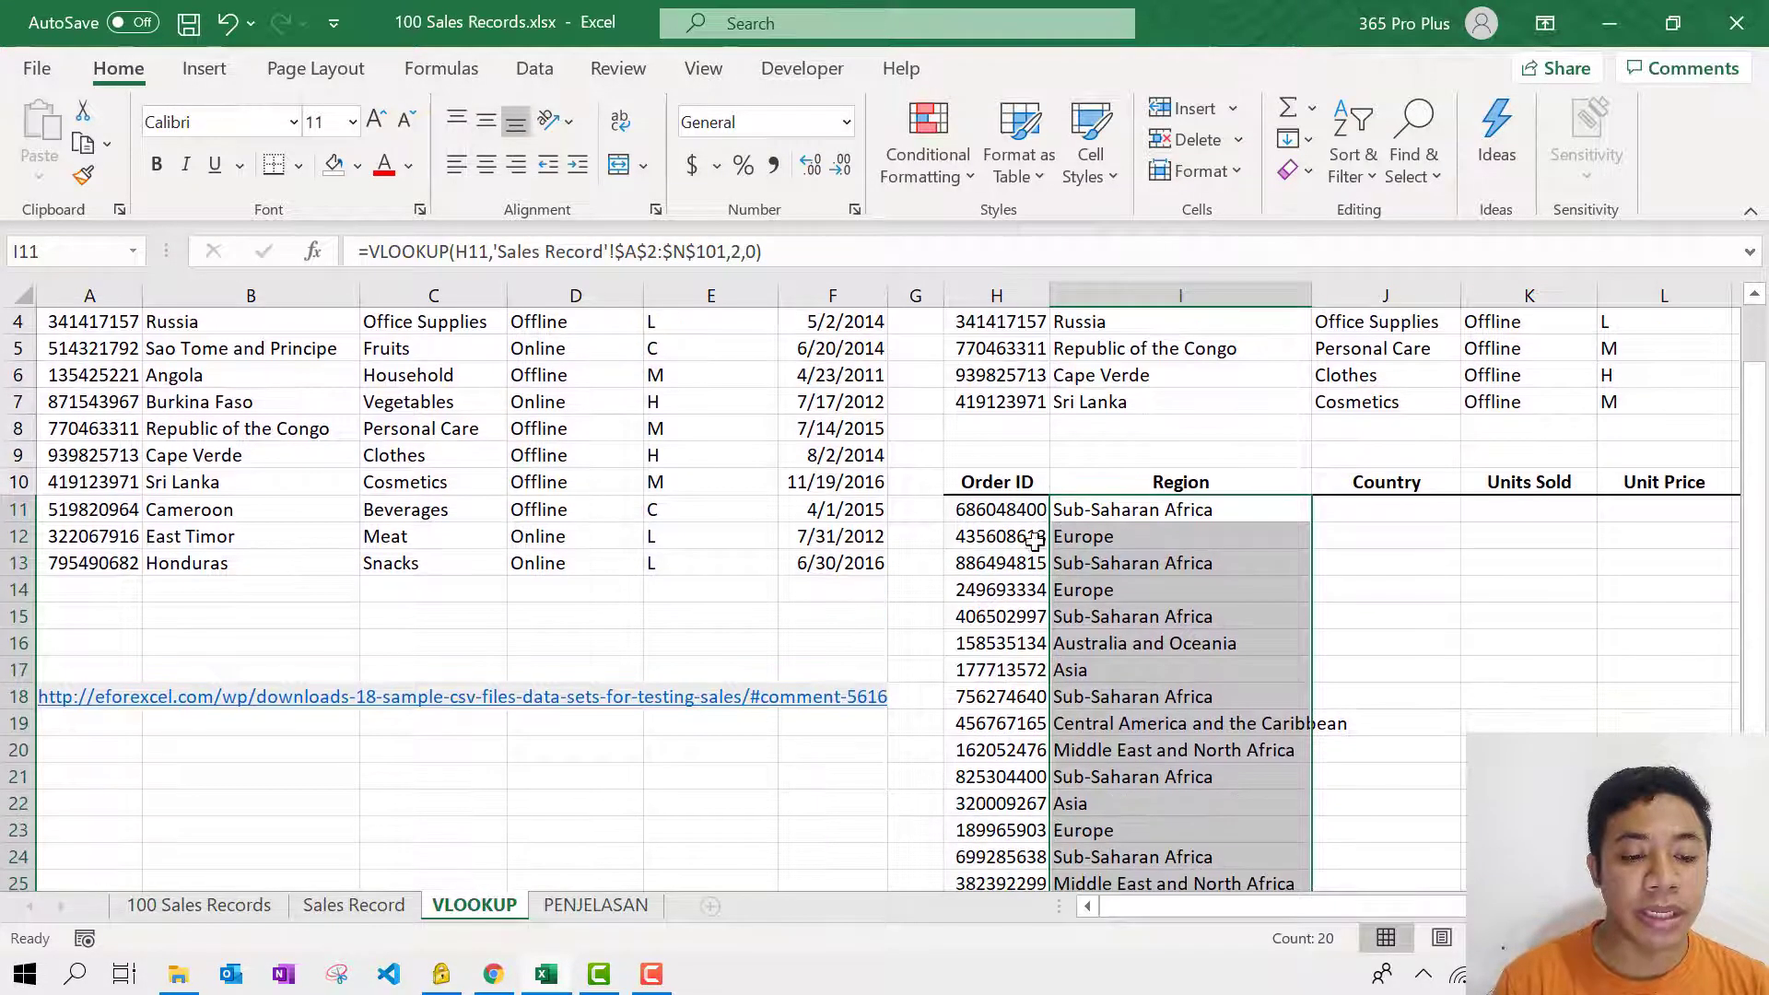
scroll(1092, 527, up, 1)
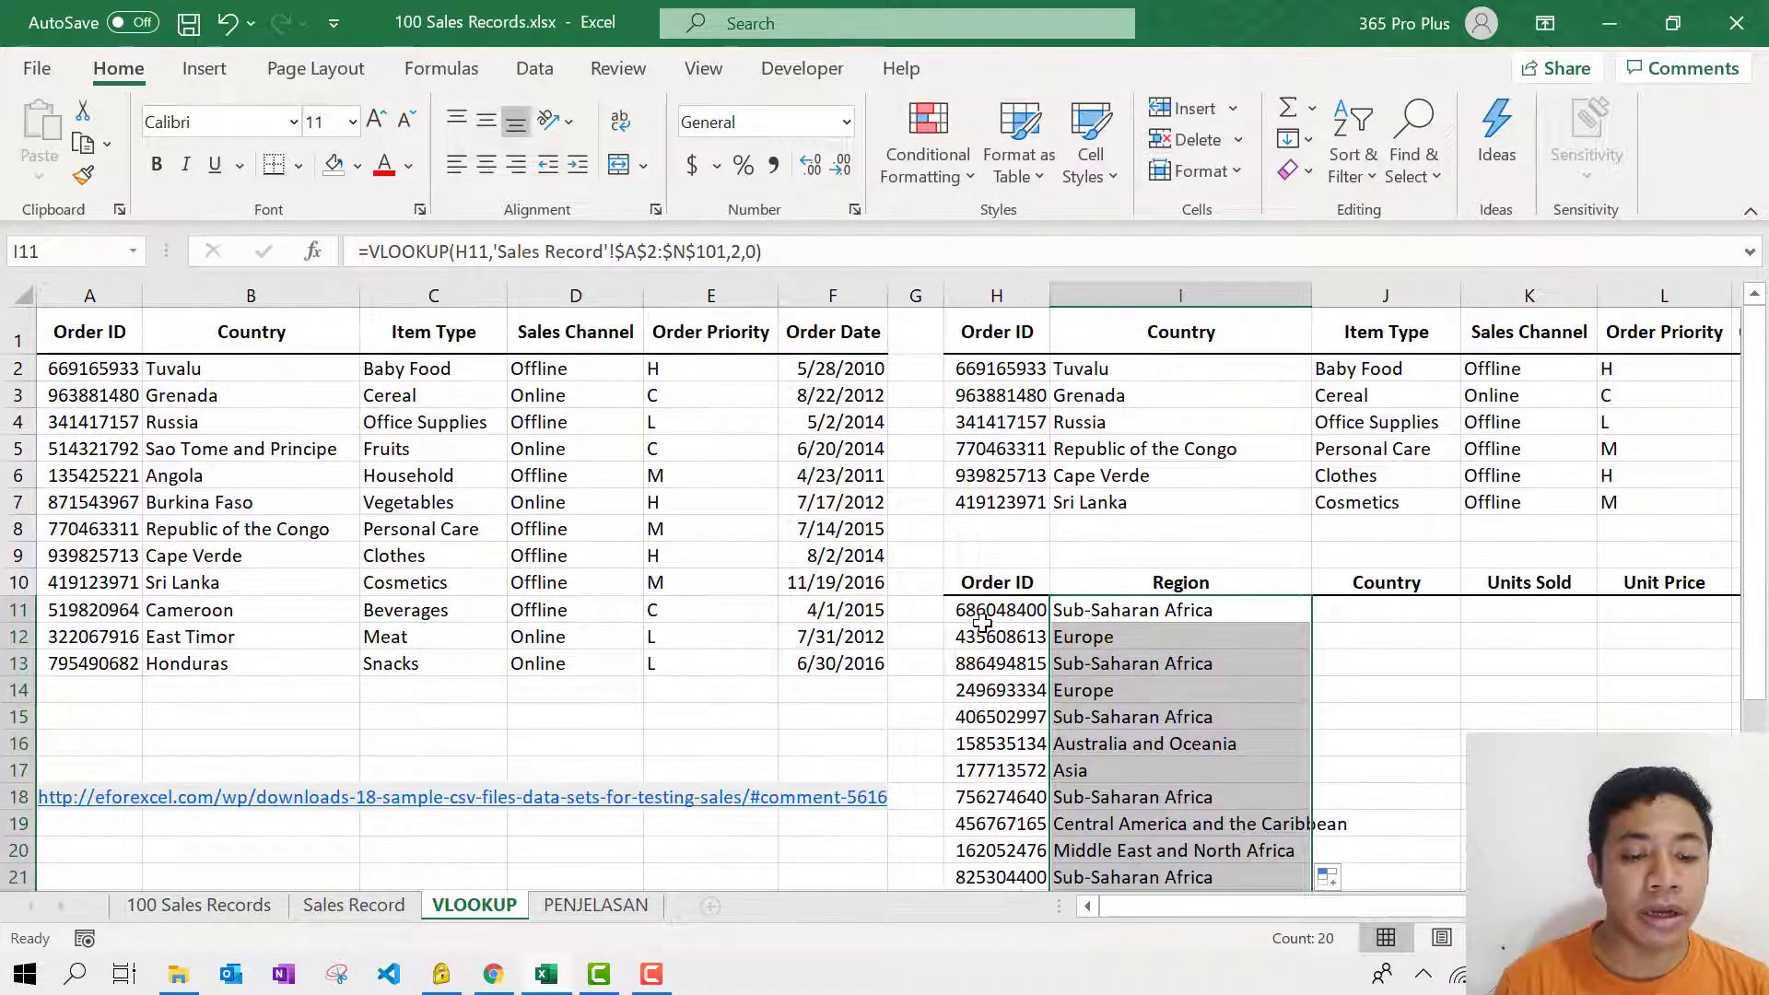
key(Left)
key(ctrl+c)
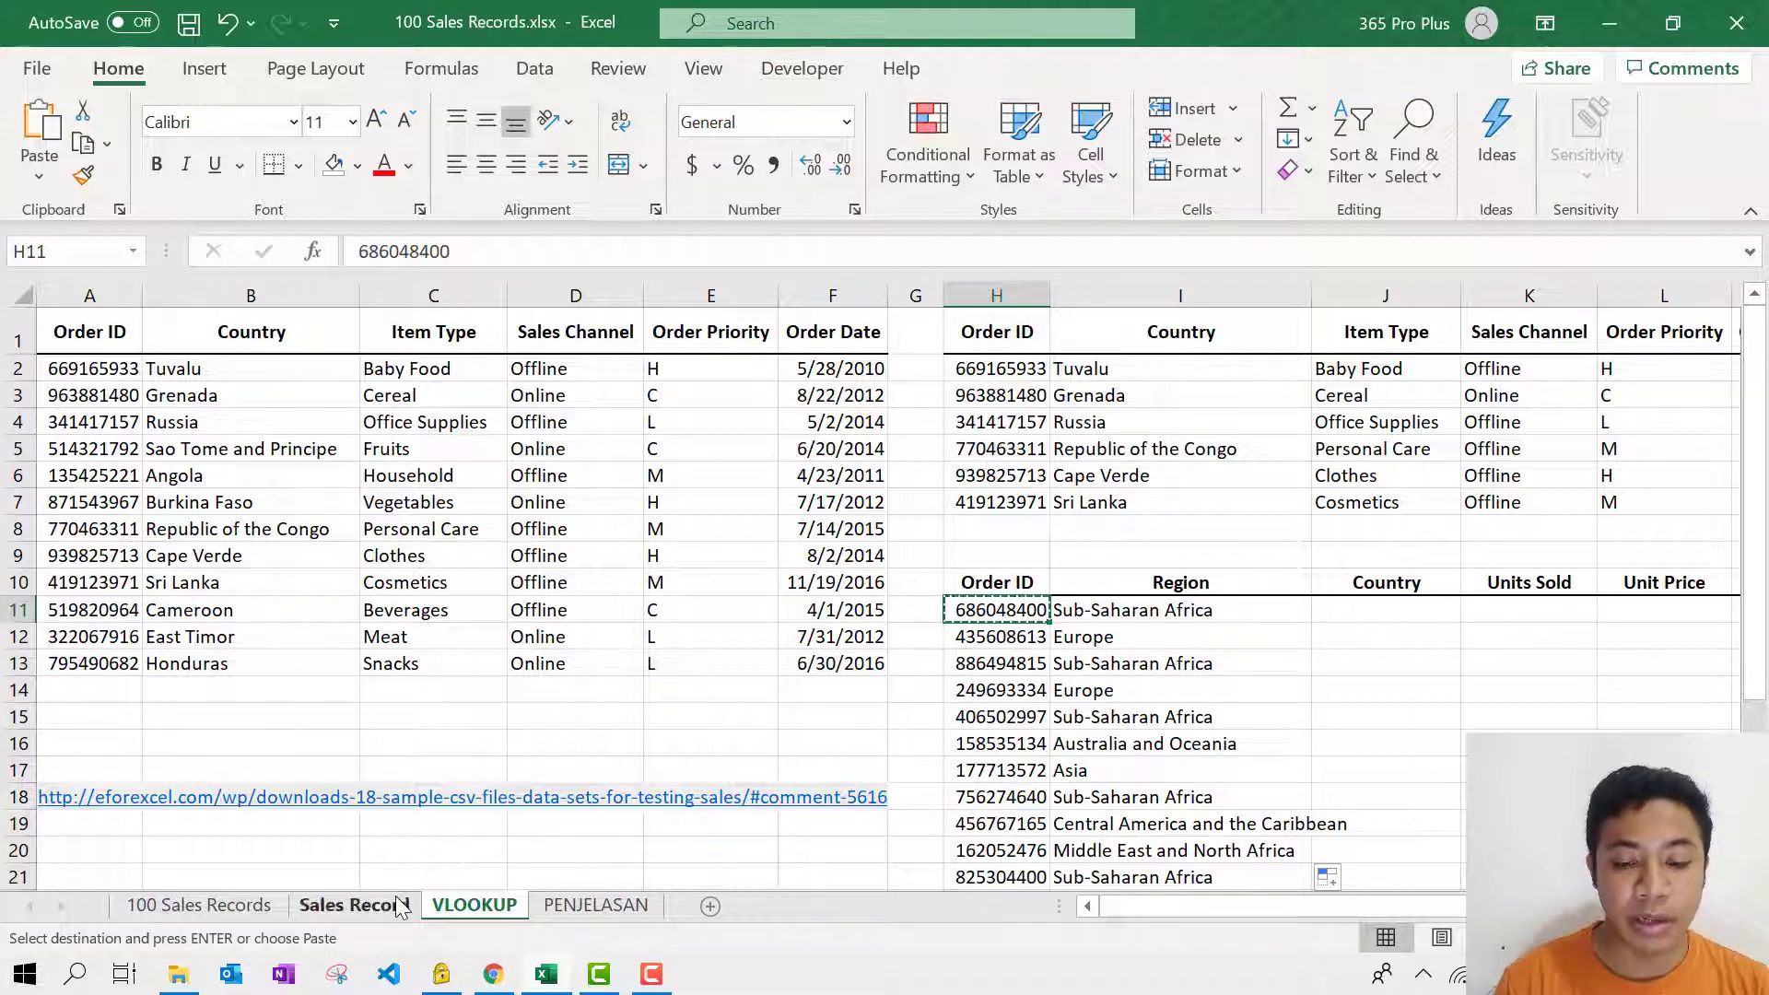
click(354, 905)
click(684, 642)
key(ctrl+f)
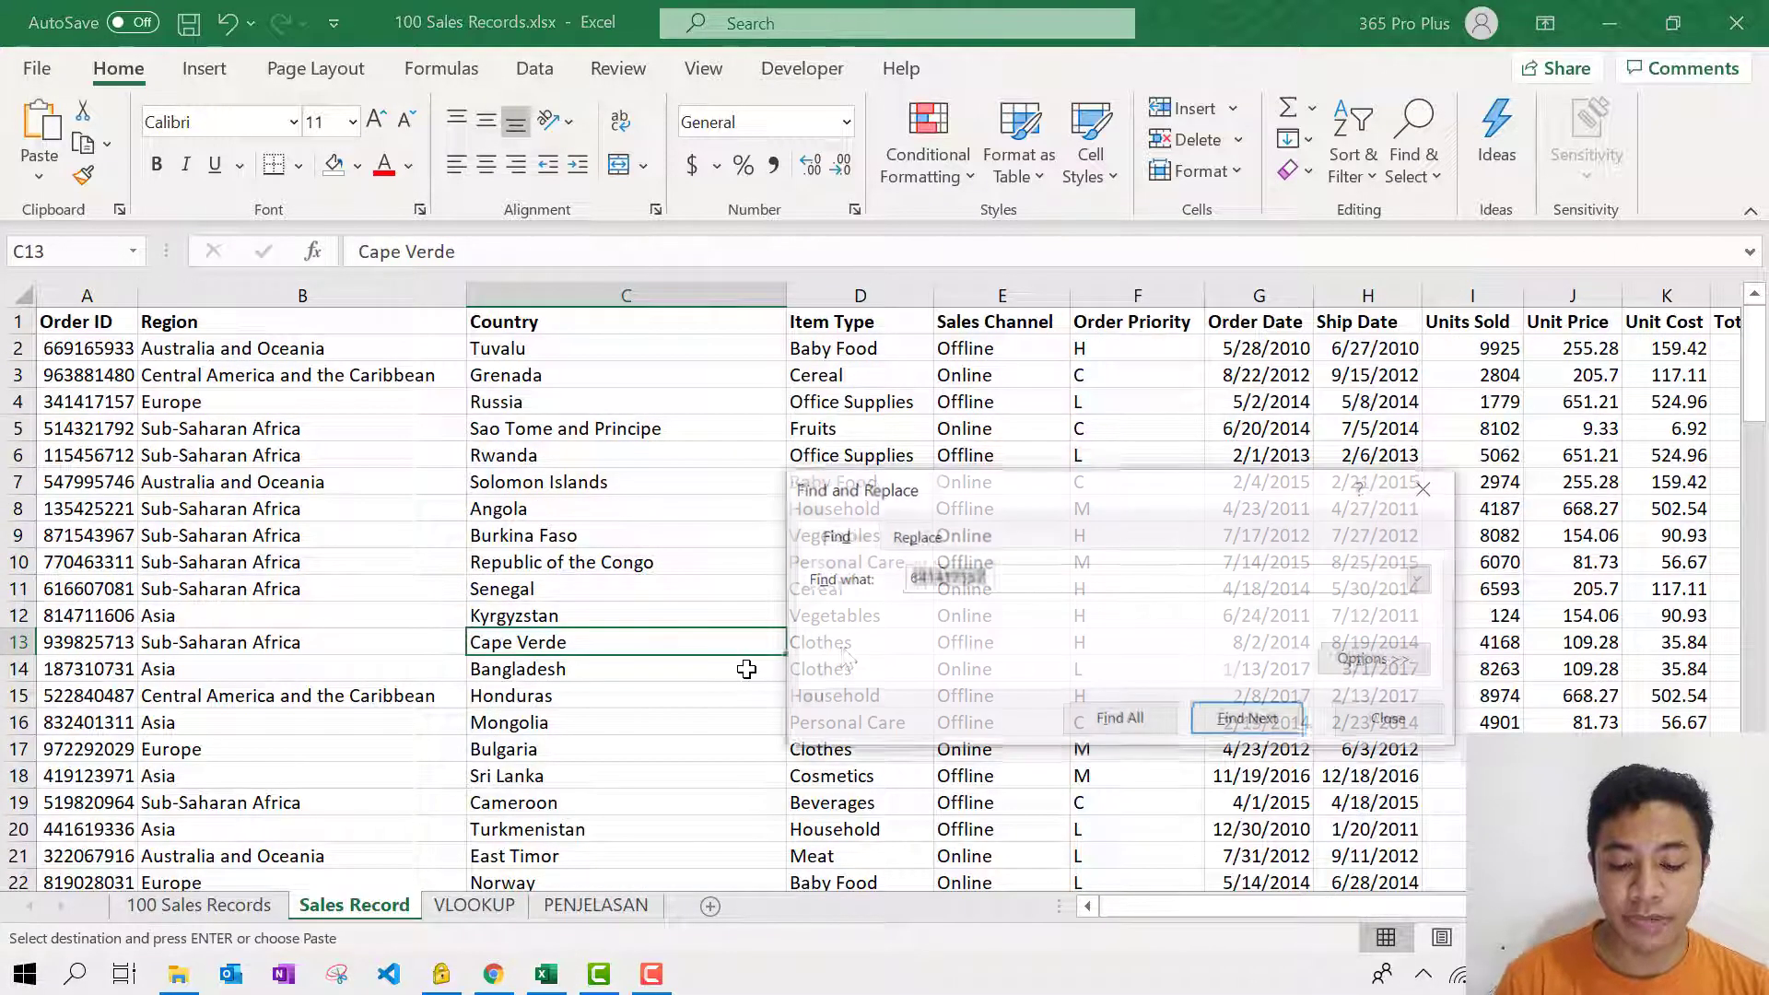
key(ctrl+v)
click(1228, 727)
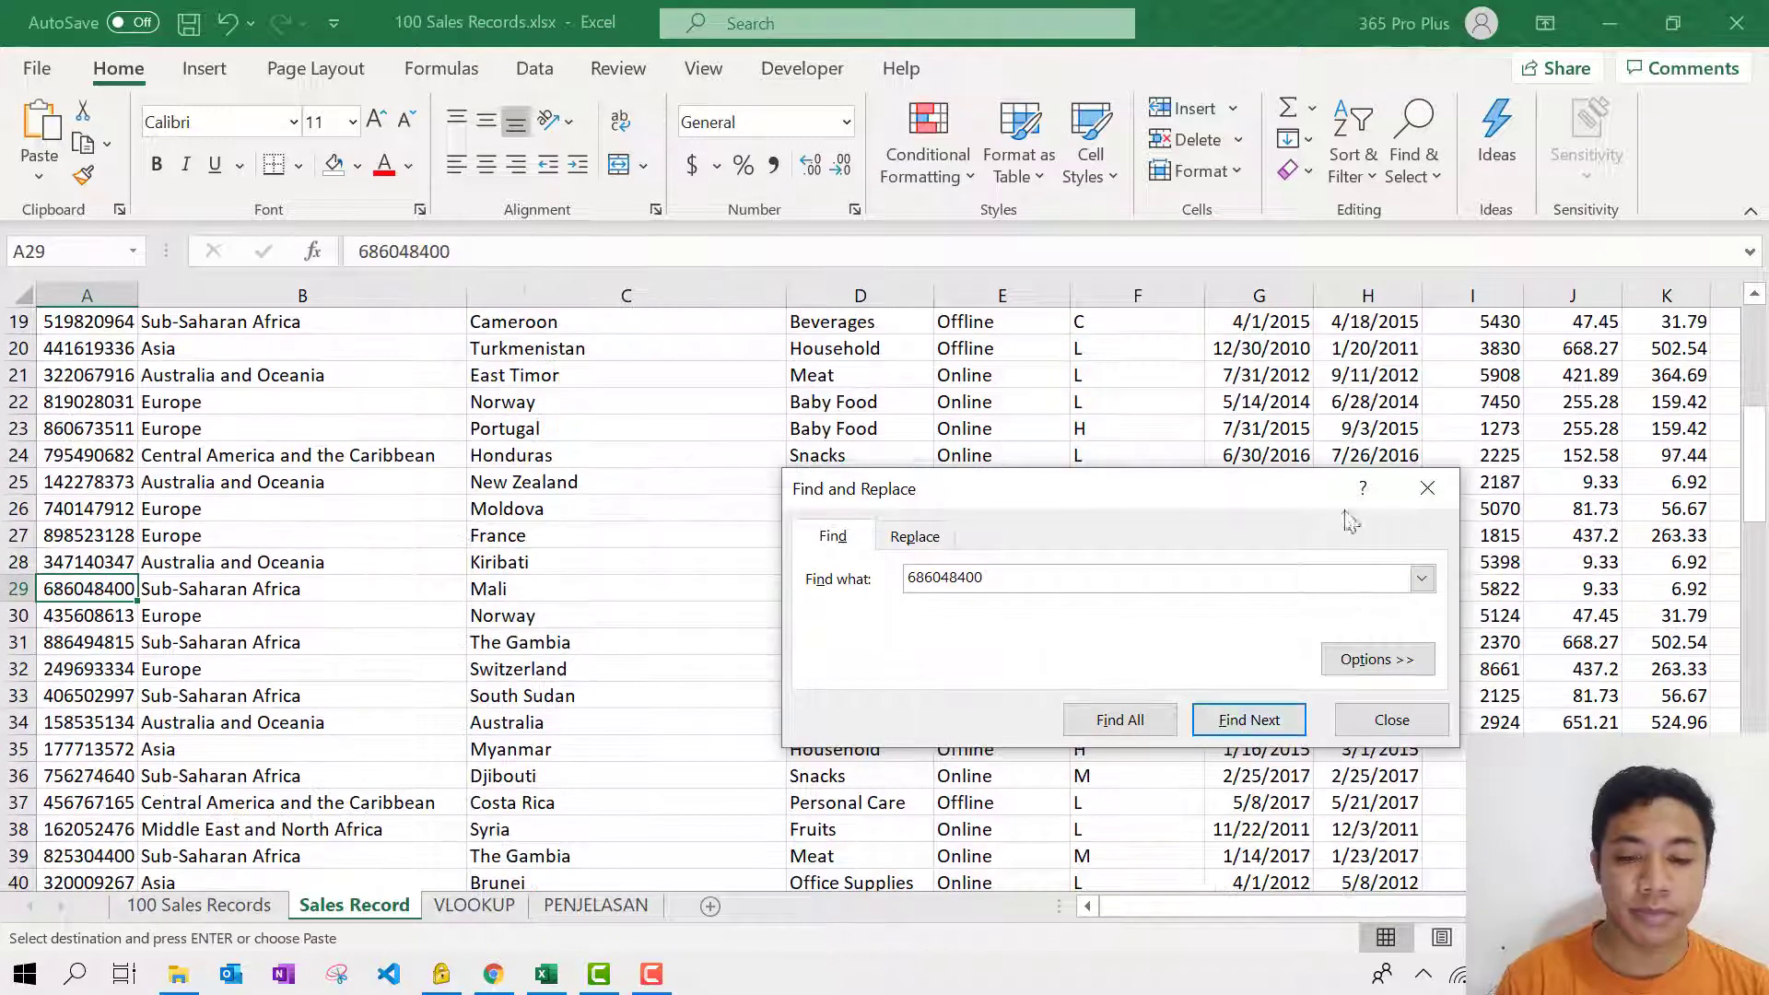
click(1392, 720)
Step: Highlight the found record's cells A29:D29 on the Sales Record sheet with a light orange fill
drag(90, 593, 834, 581)
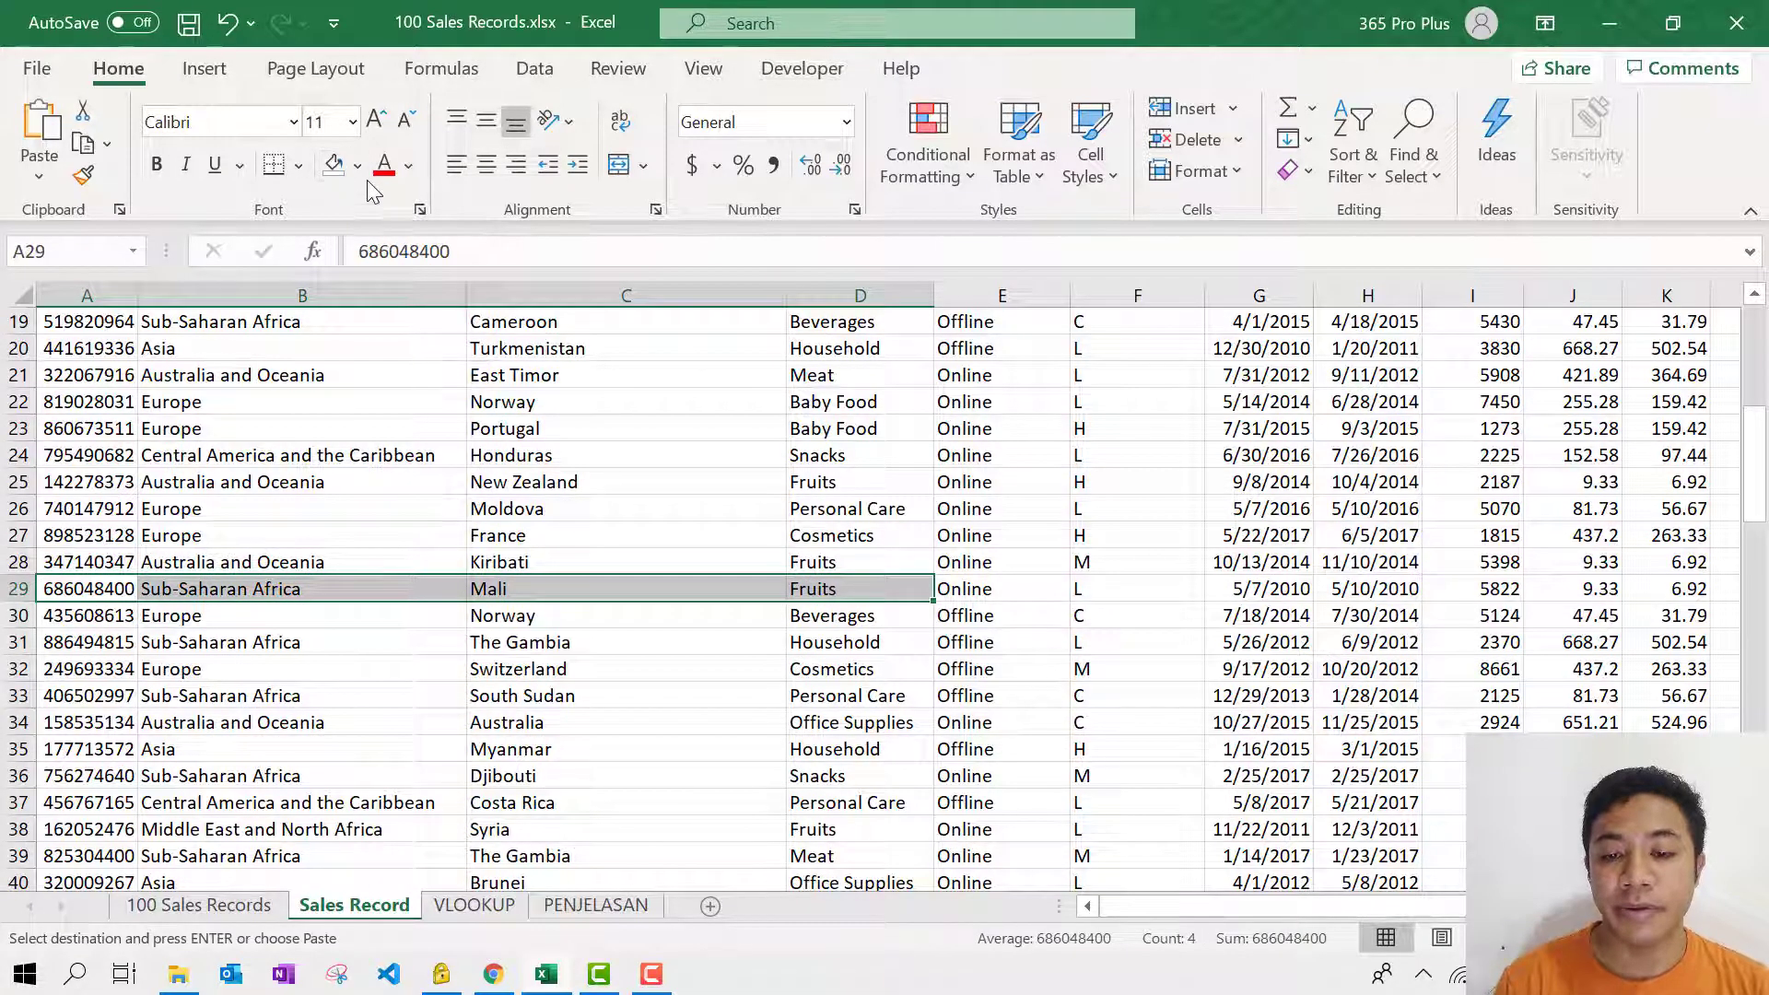
click(364, 173)
click(461, 275)
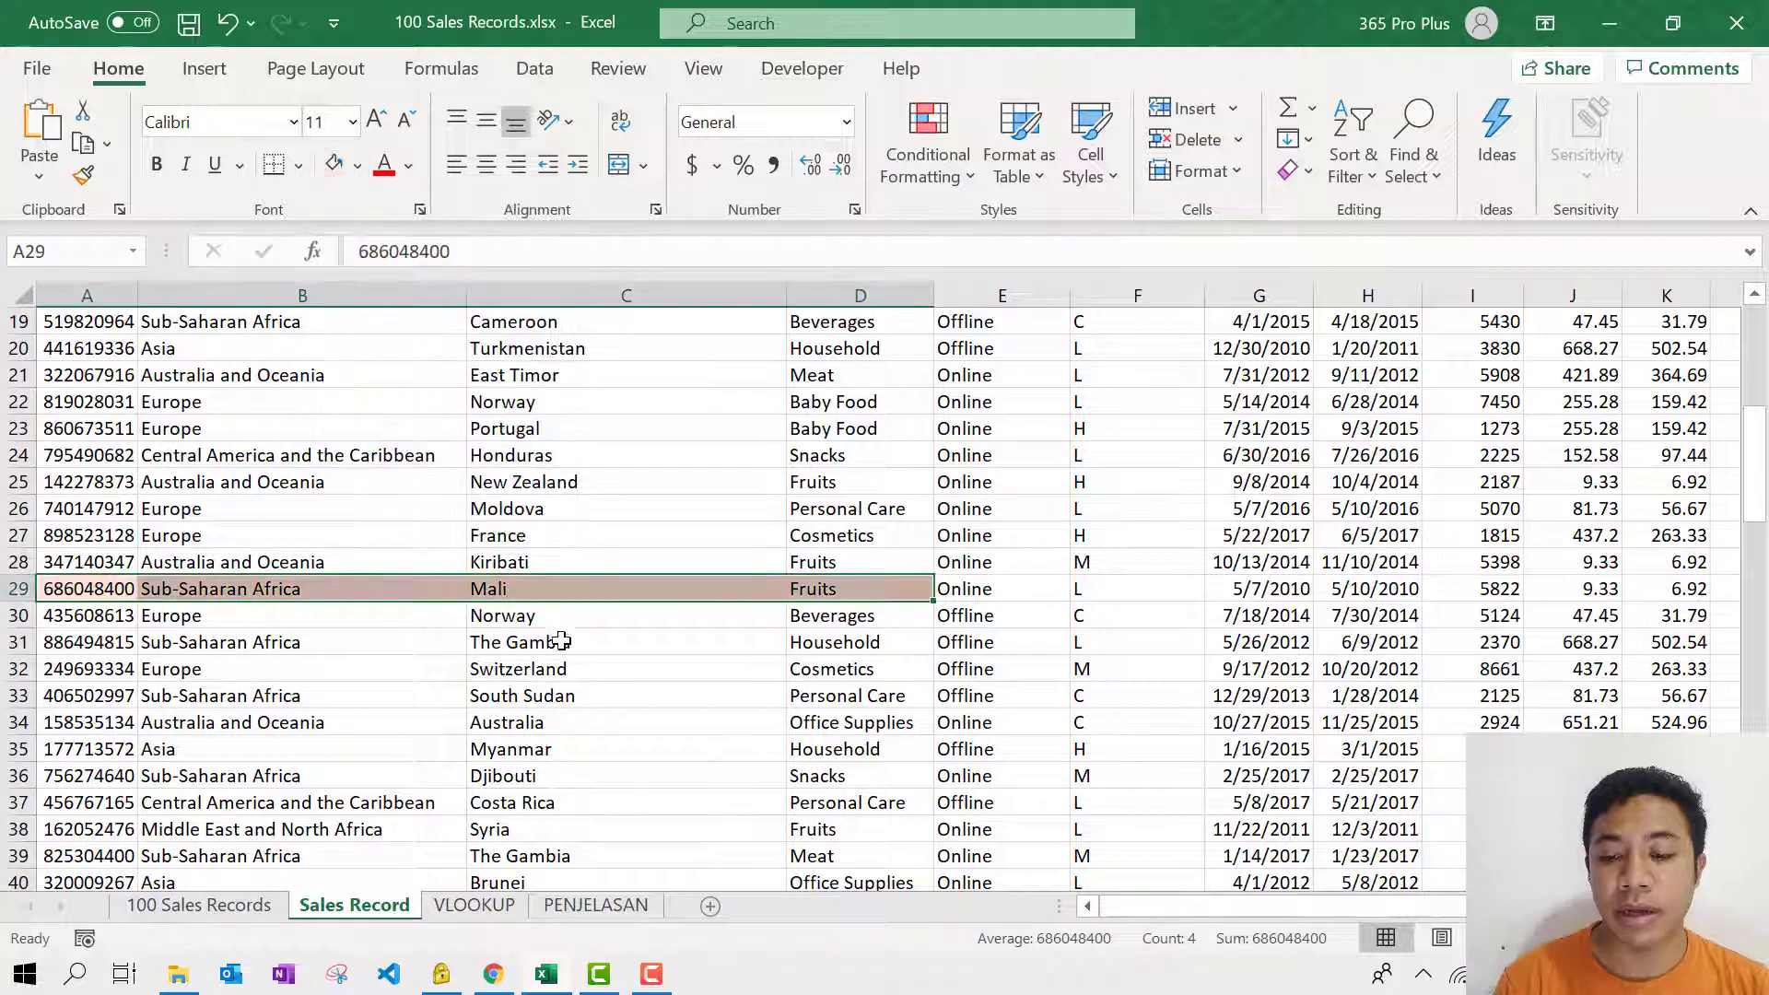
click(702, 758)
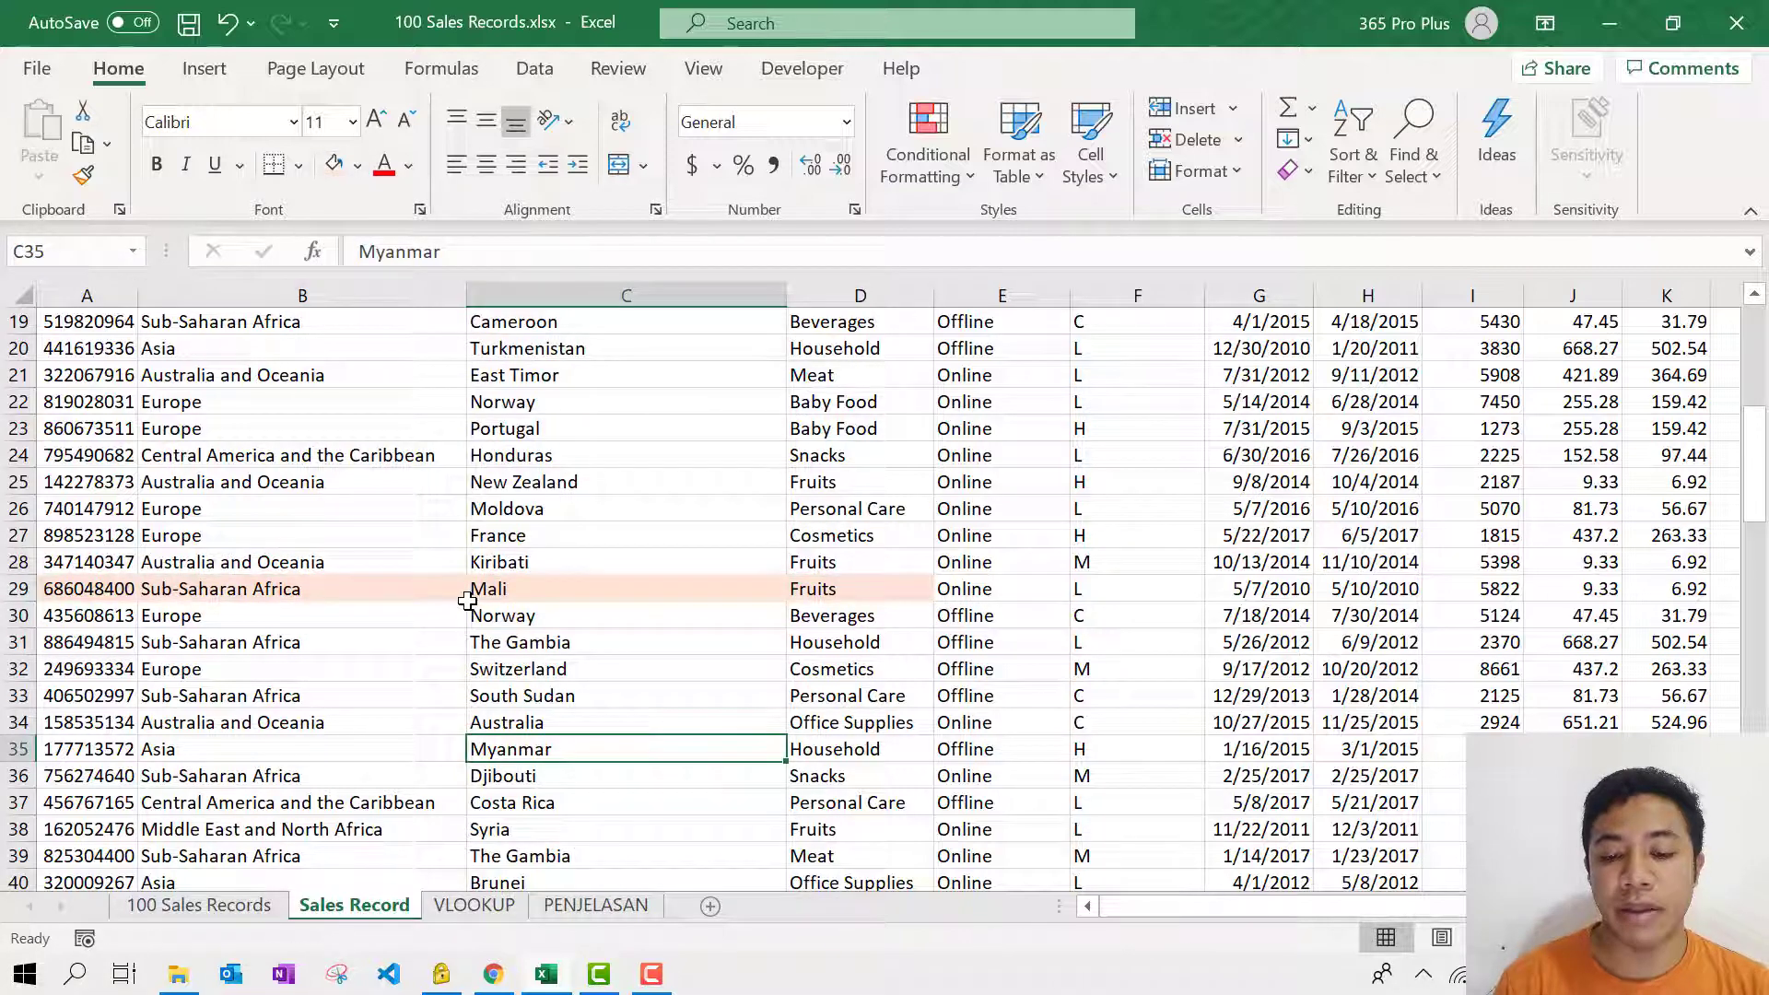
Step: Start a VLOOKUP formula in J11 of the VLOOKUP sheet's Country column with H11 as the lookup value
click(518, 917)
drag(1430, 912, 1585, 912)
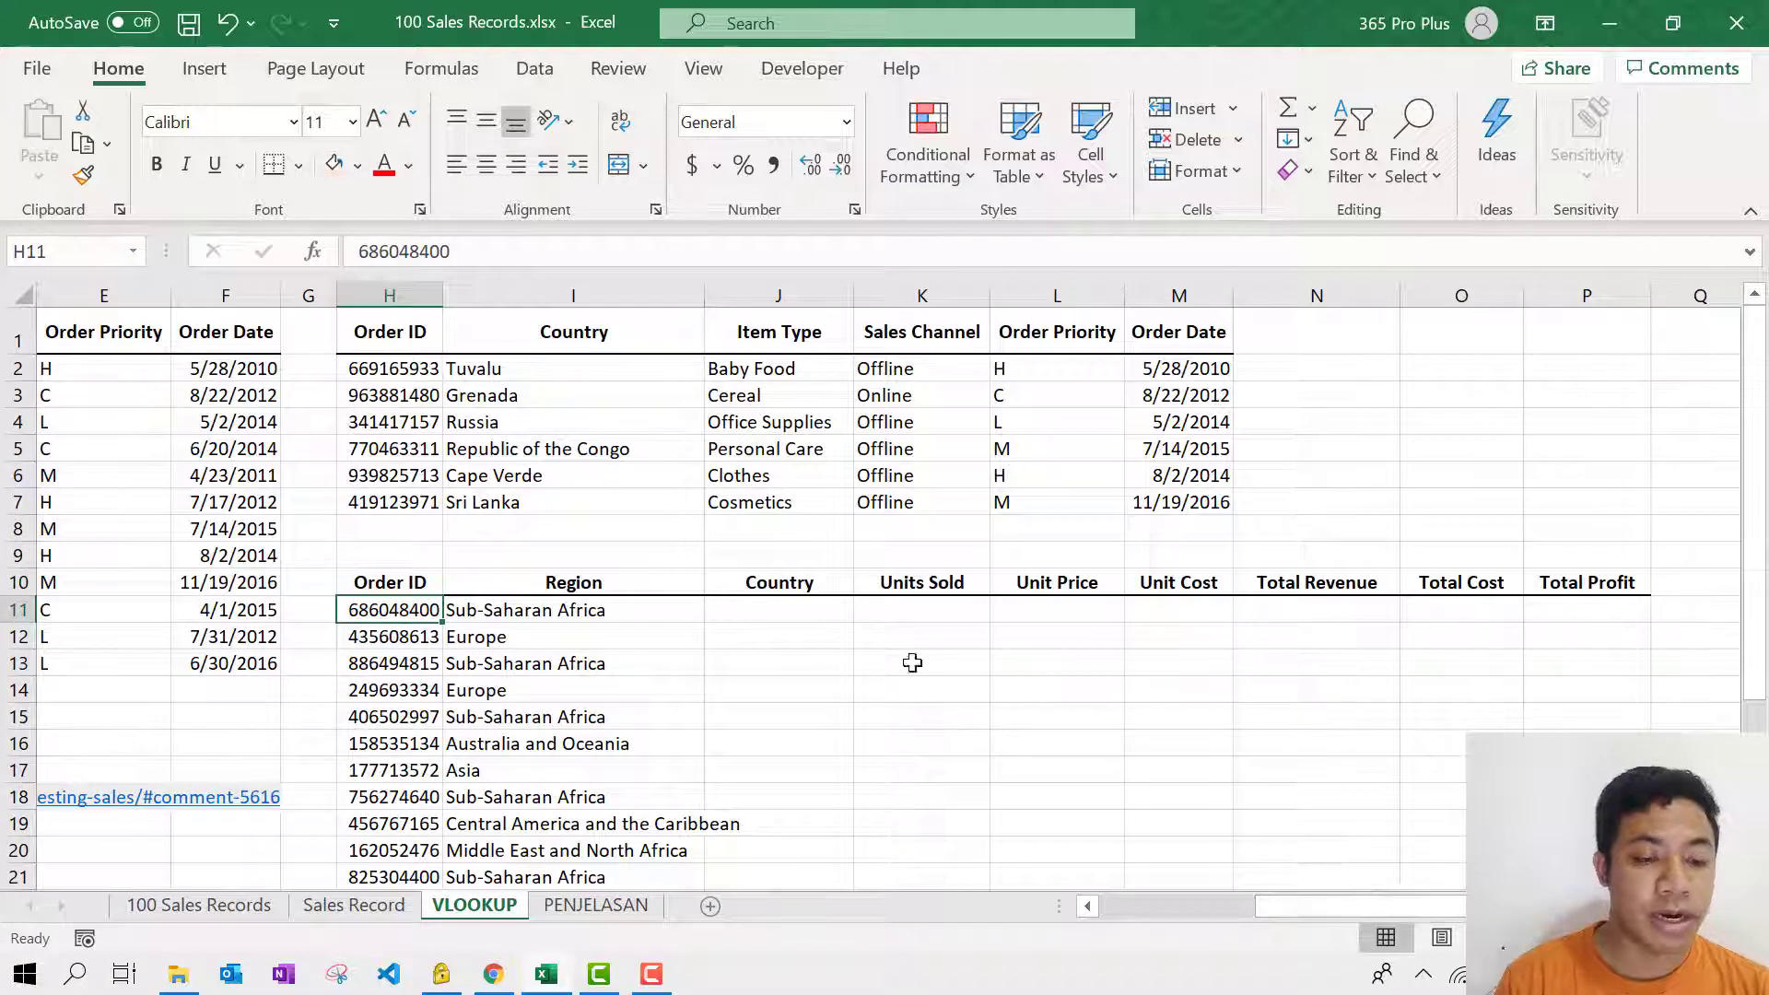
double_click(813, 605)
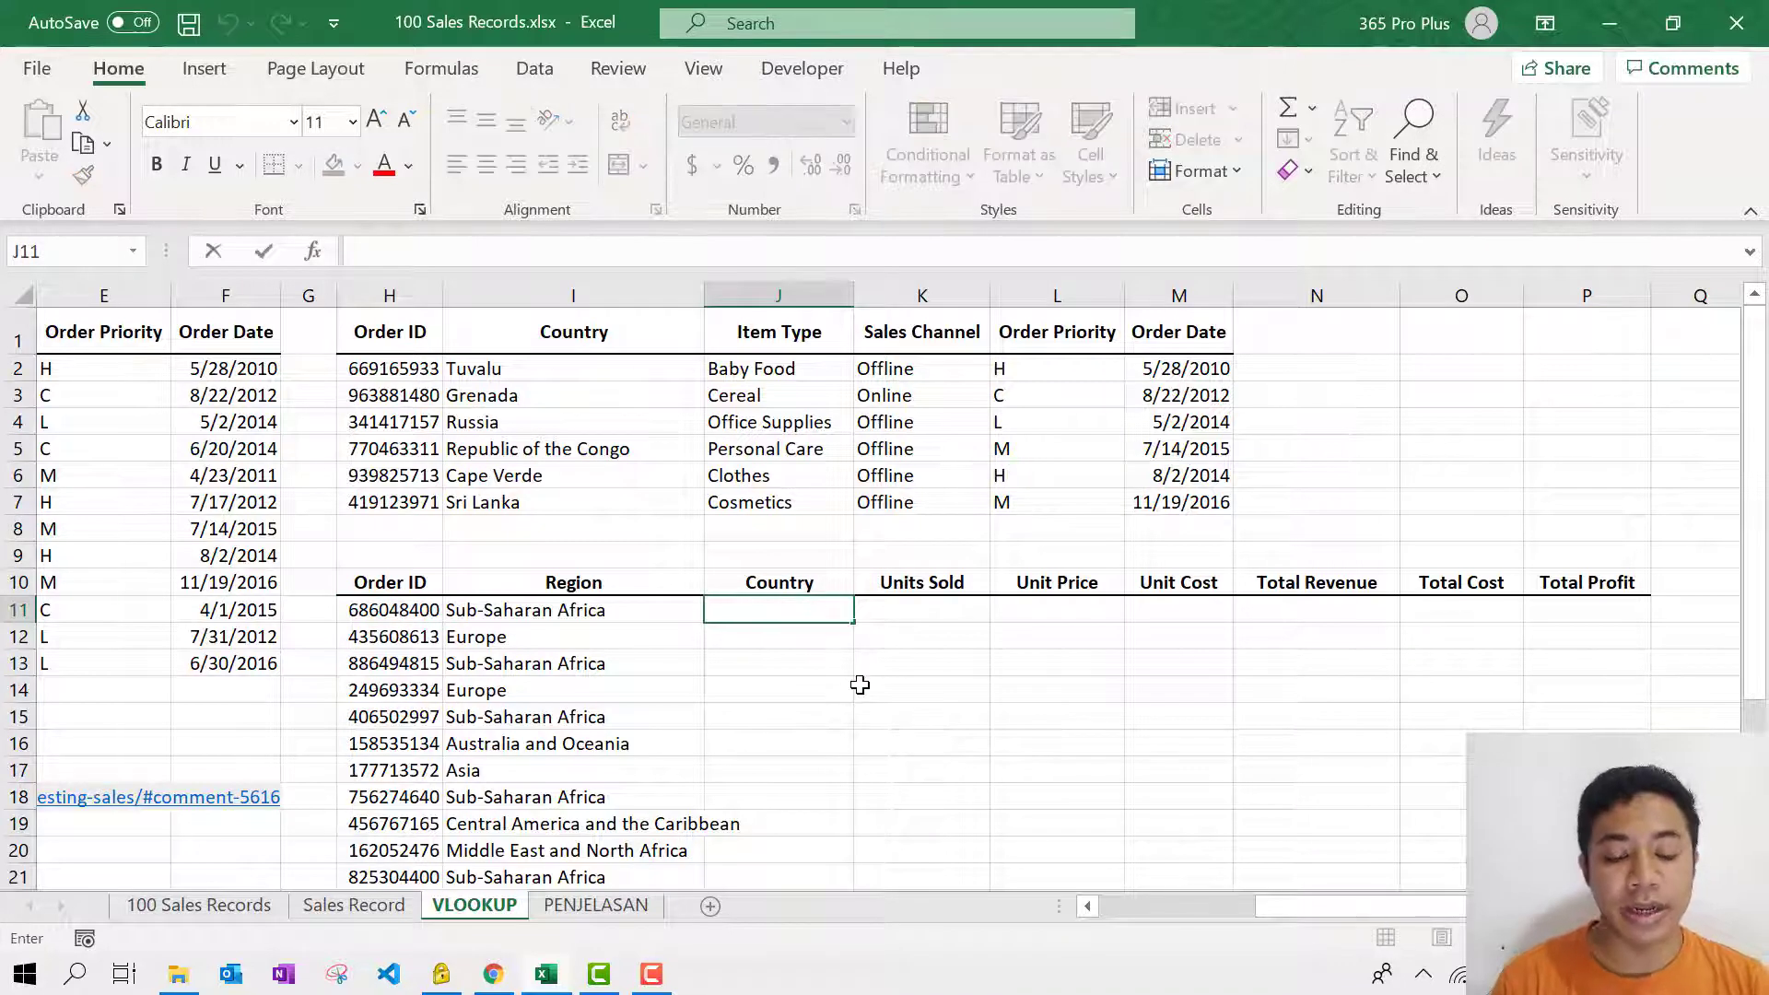
text(=VLO)
key(Tab)
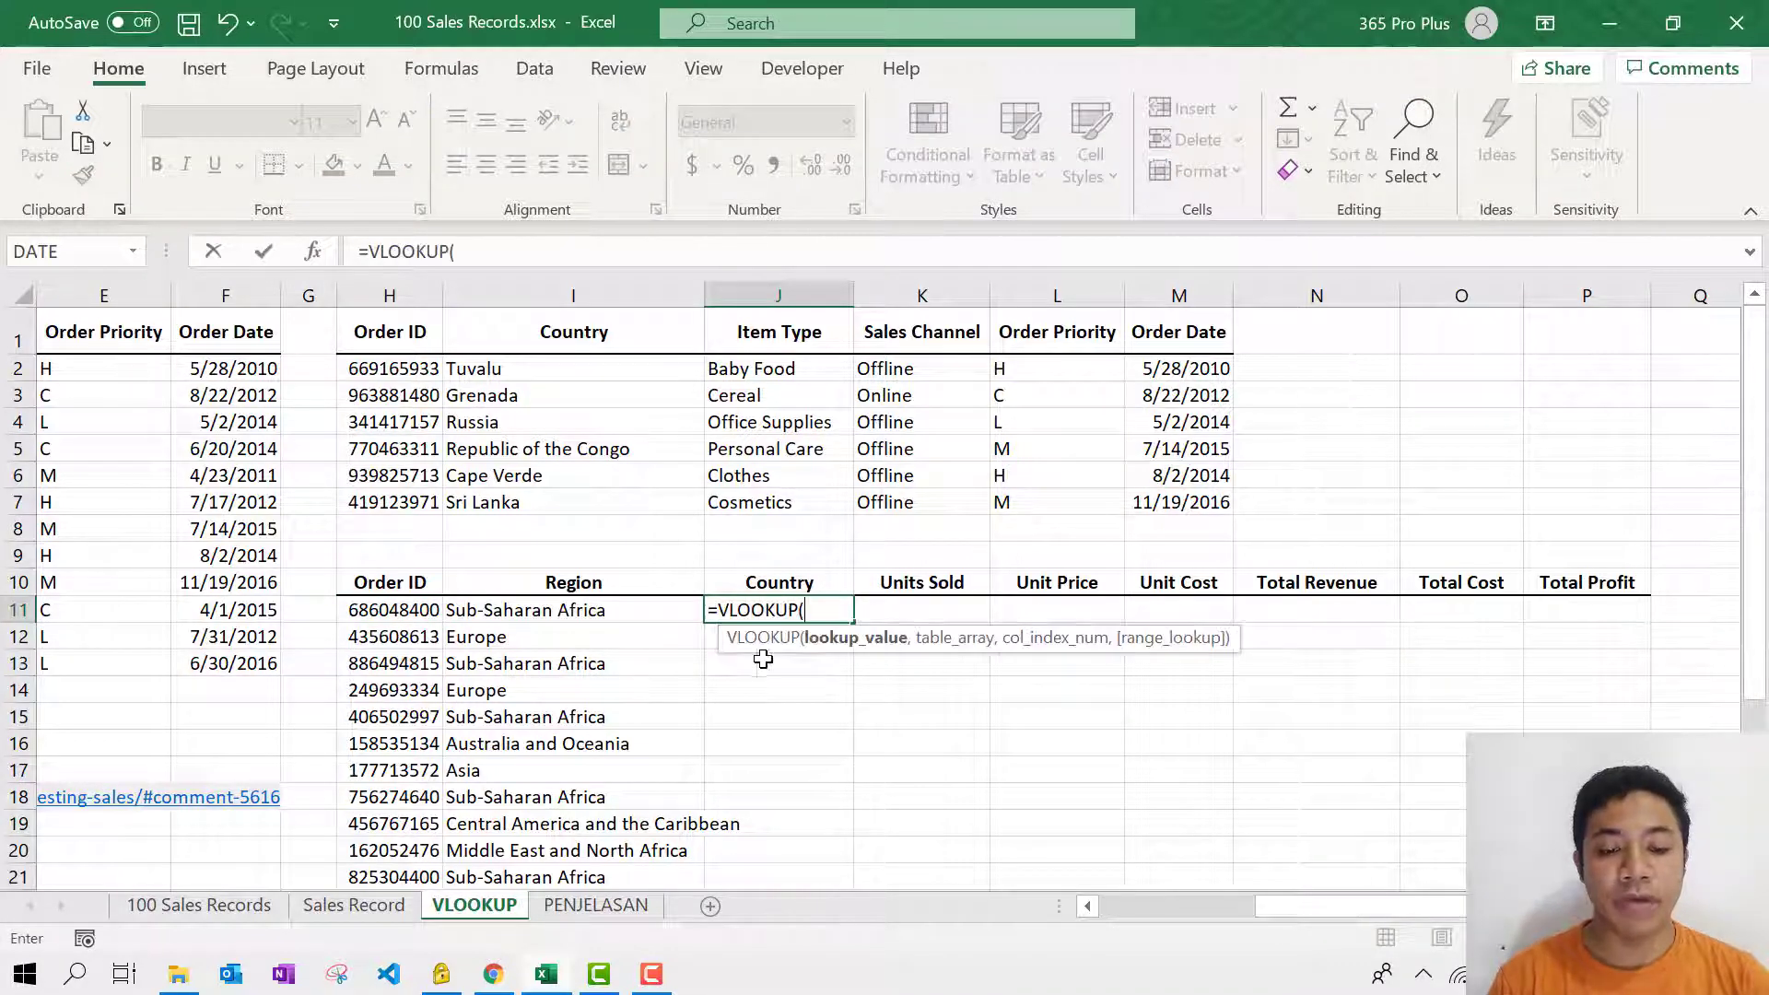
click(396, 614)
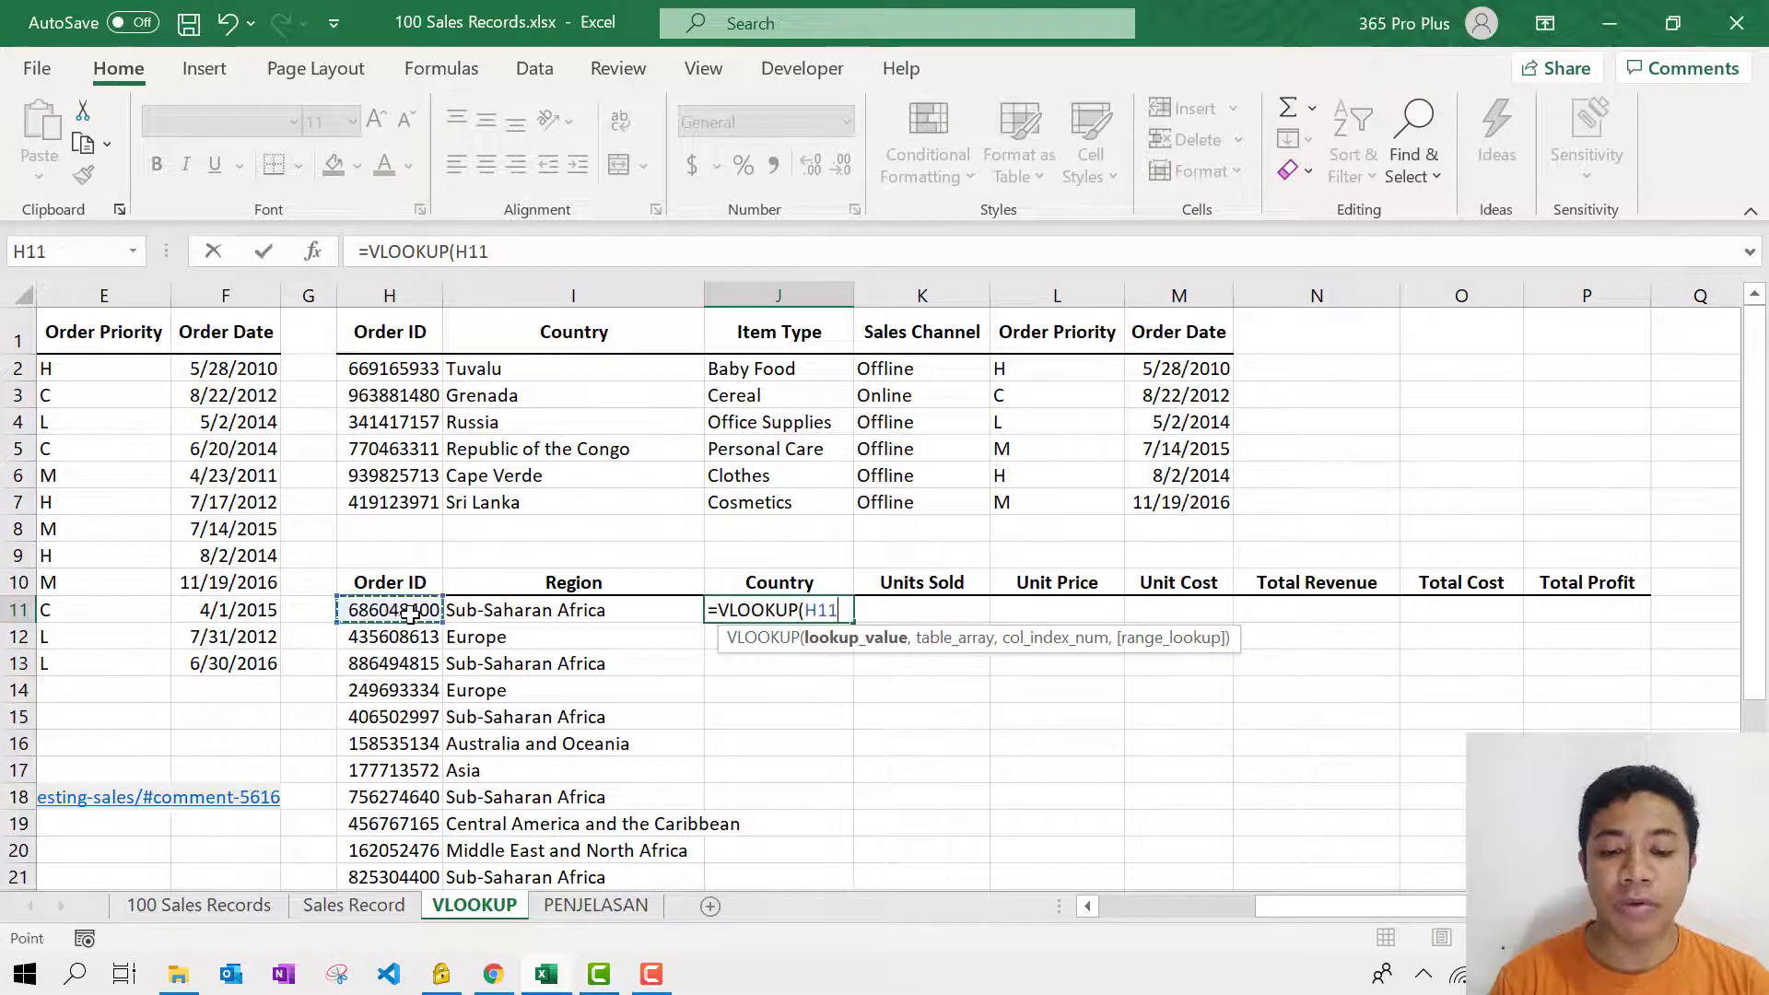
text(,)
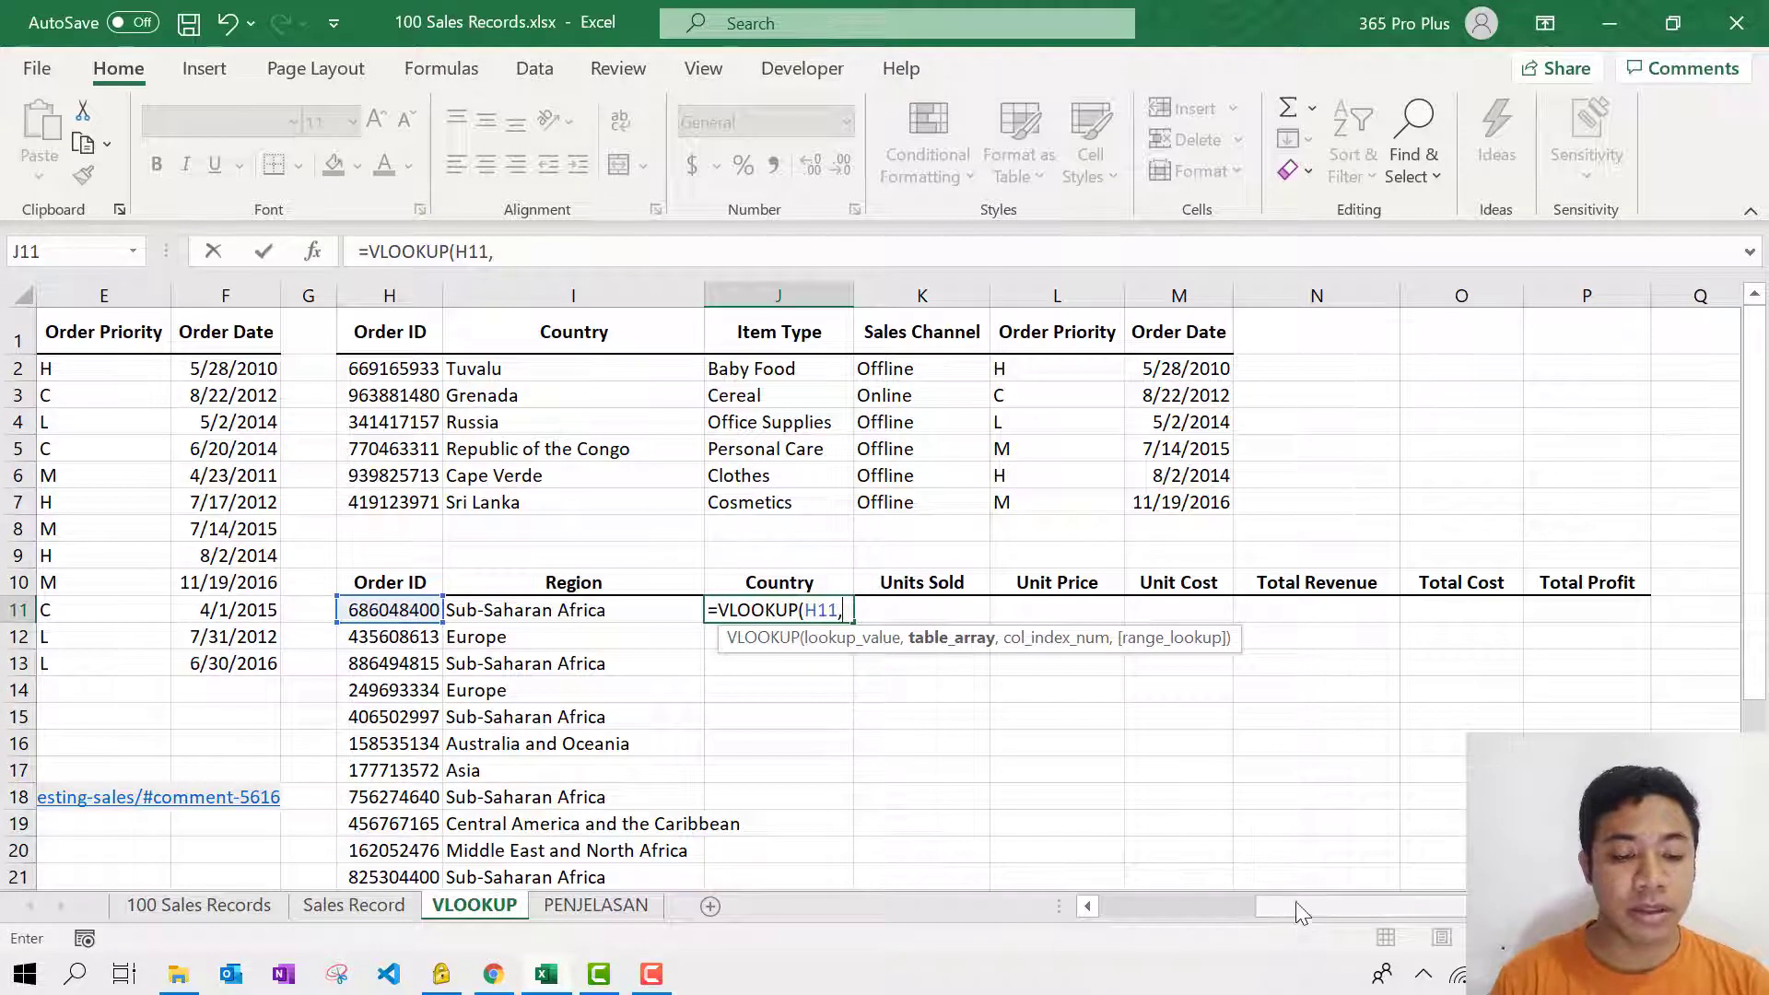
Step: Set the J11 formula's table array to the absolute range $A$2:$N$101 on the Sales Record sheet
click(378, 916)
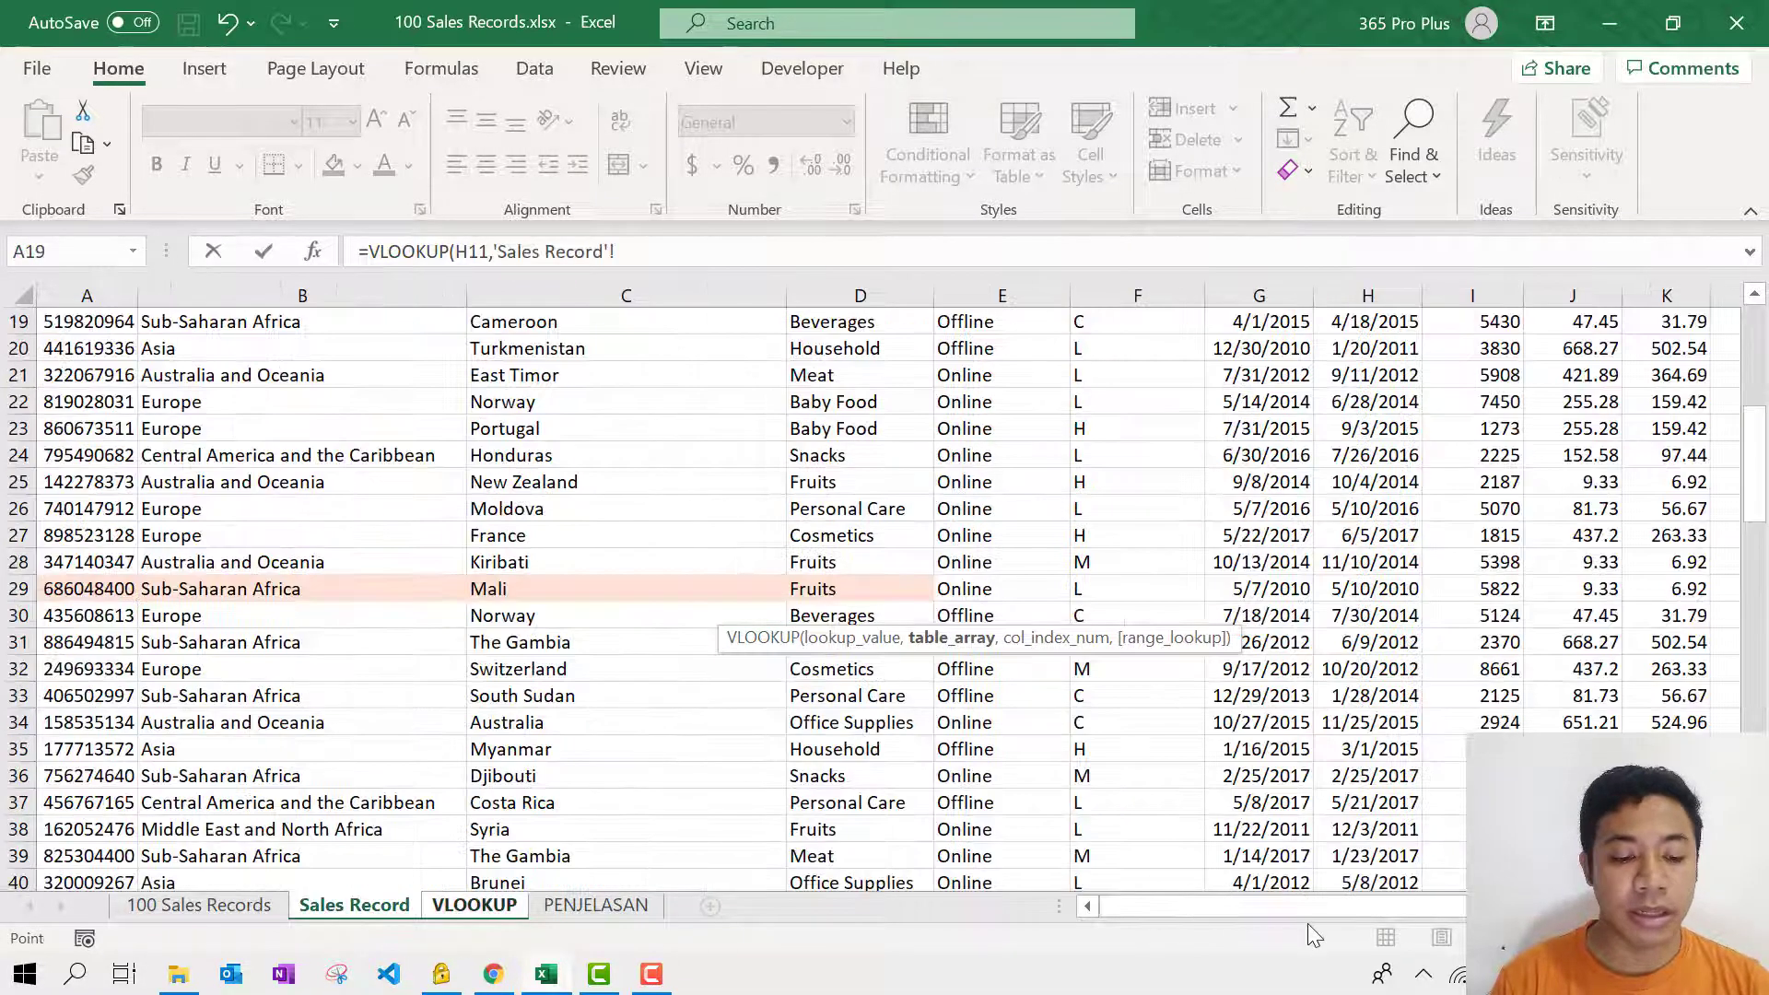
drag(1748, 478, 1748, 373)
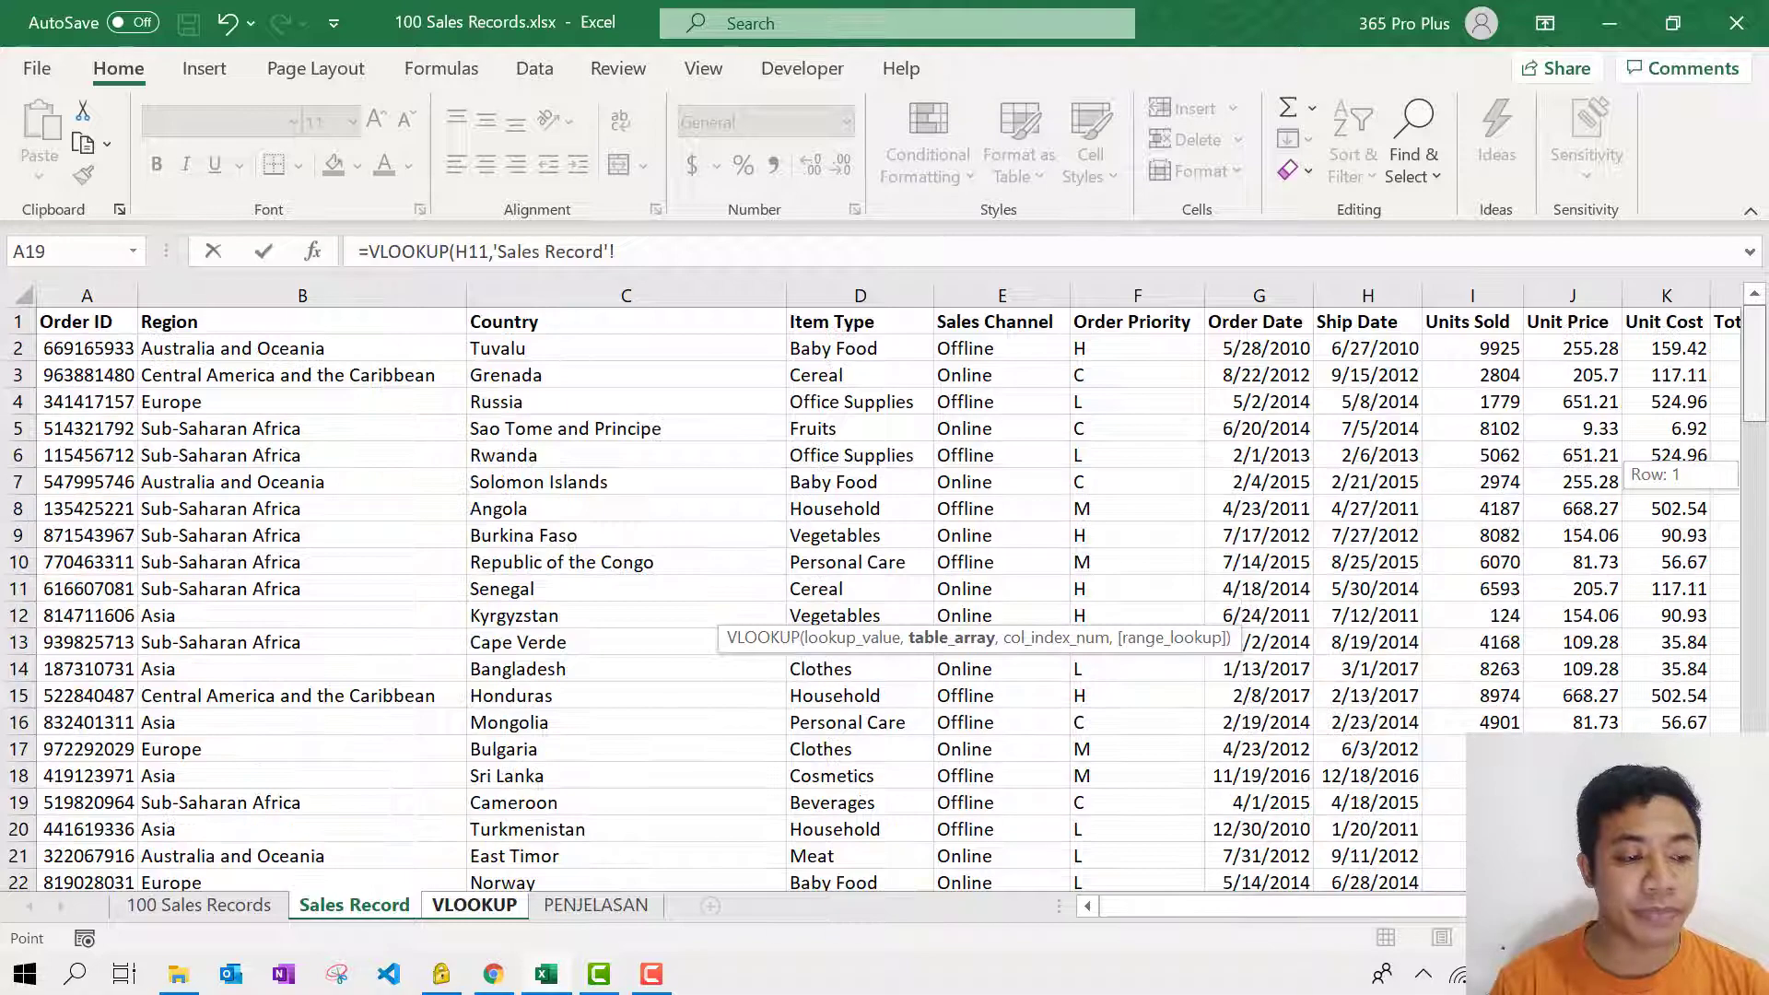
click(106, 330)
click(102, 350)
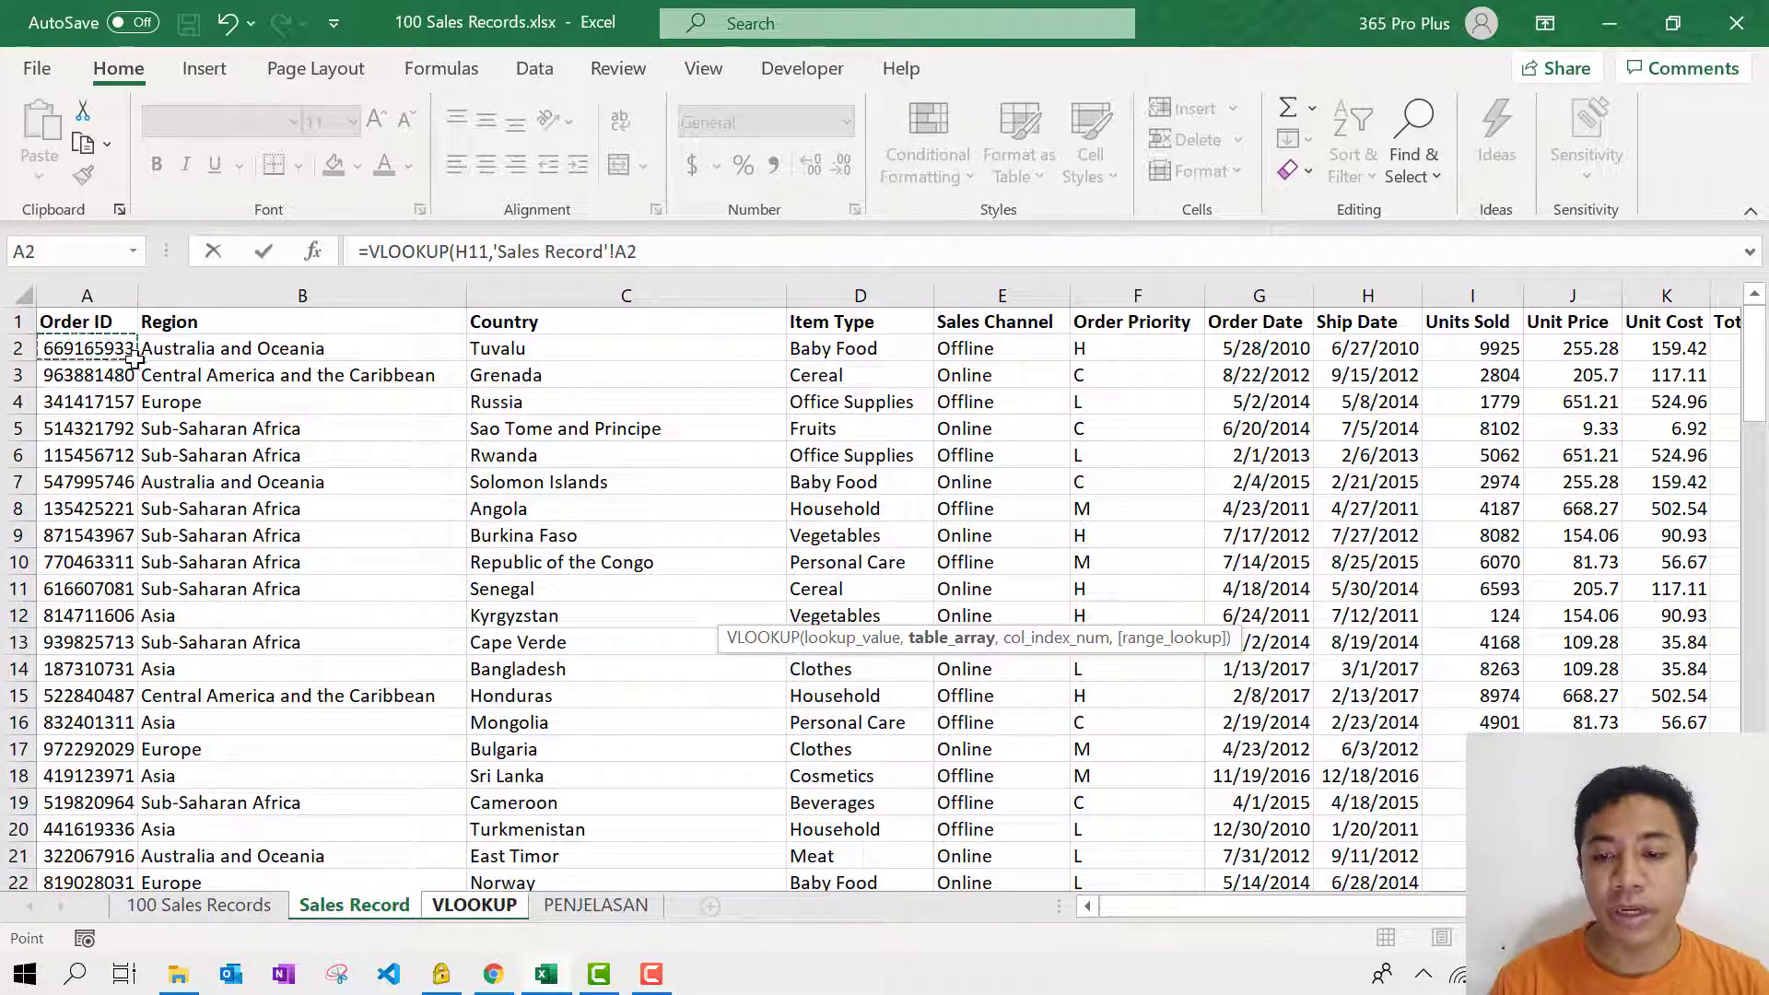
key(ctrl+shift+End)
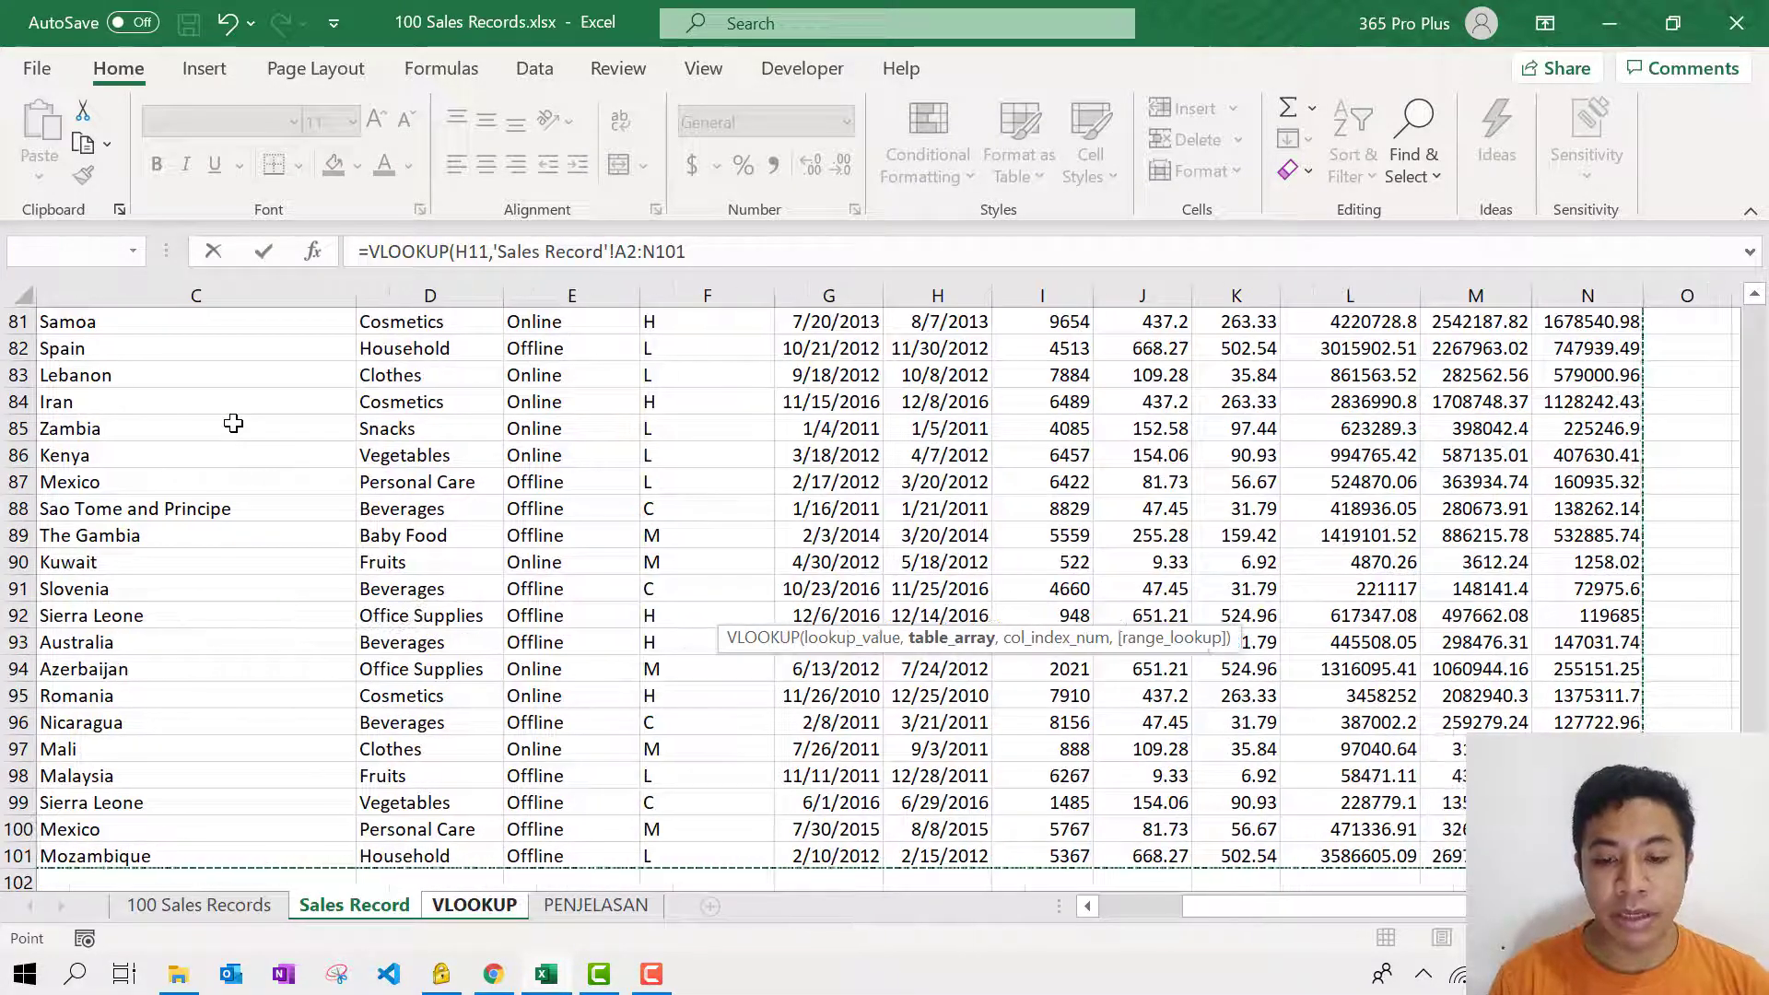
key(F4)
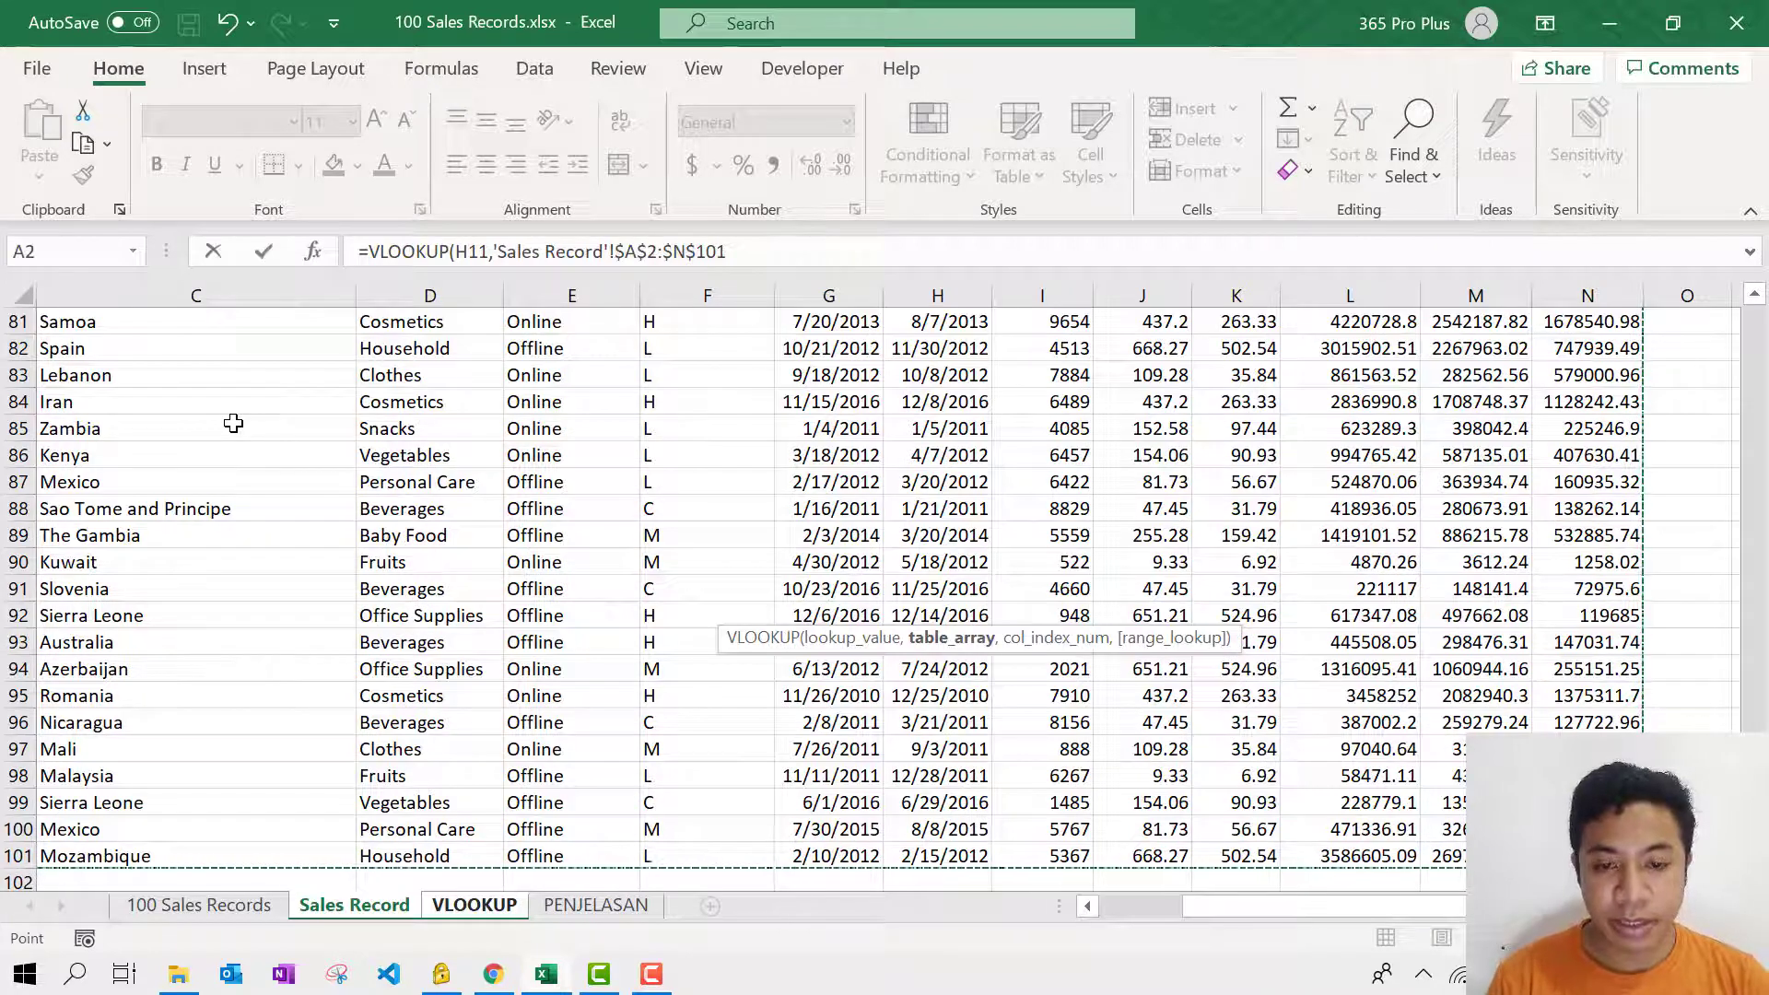
text(,)
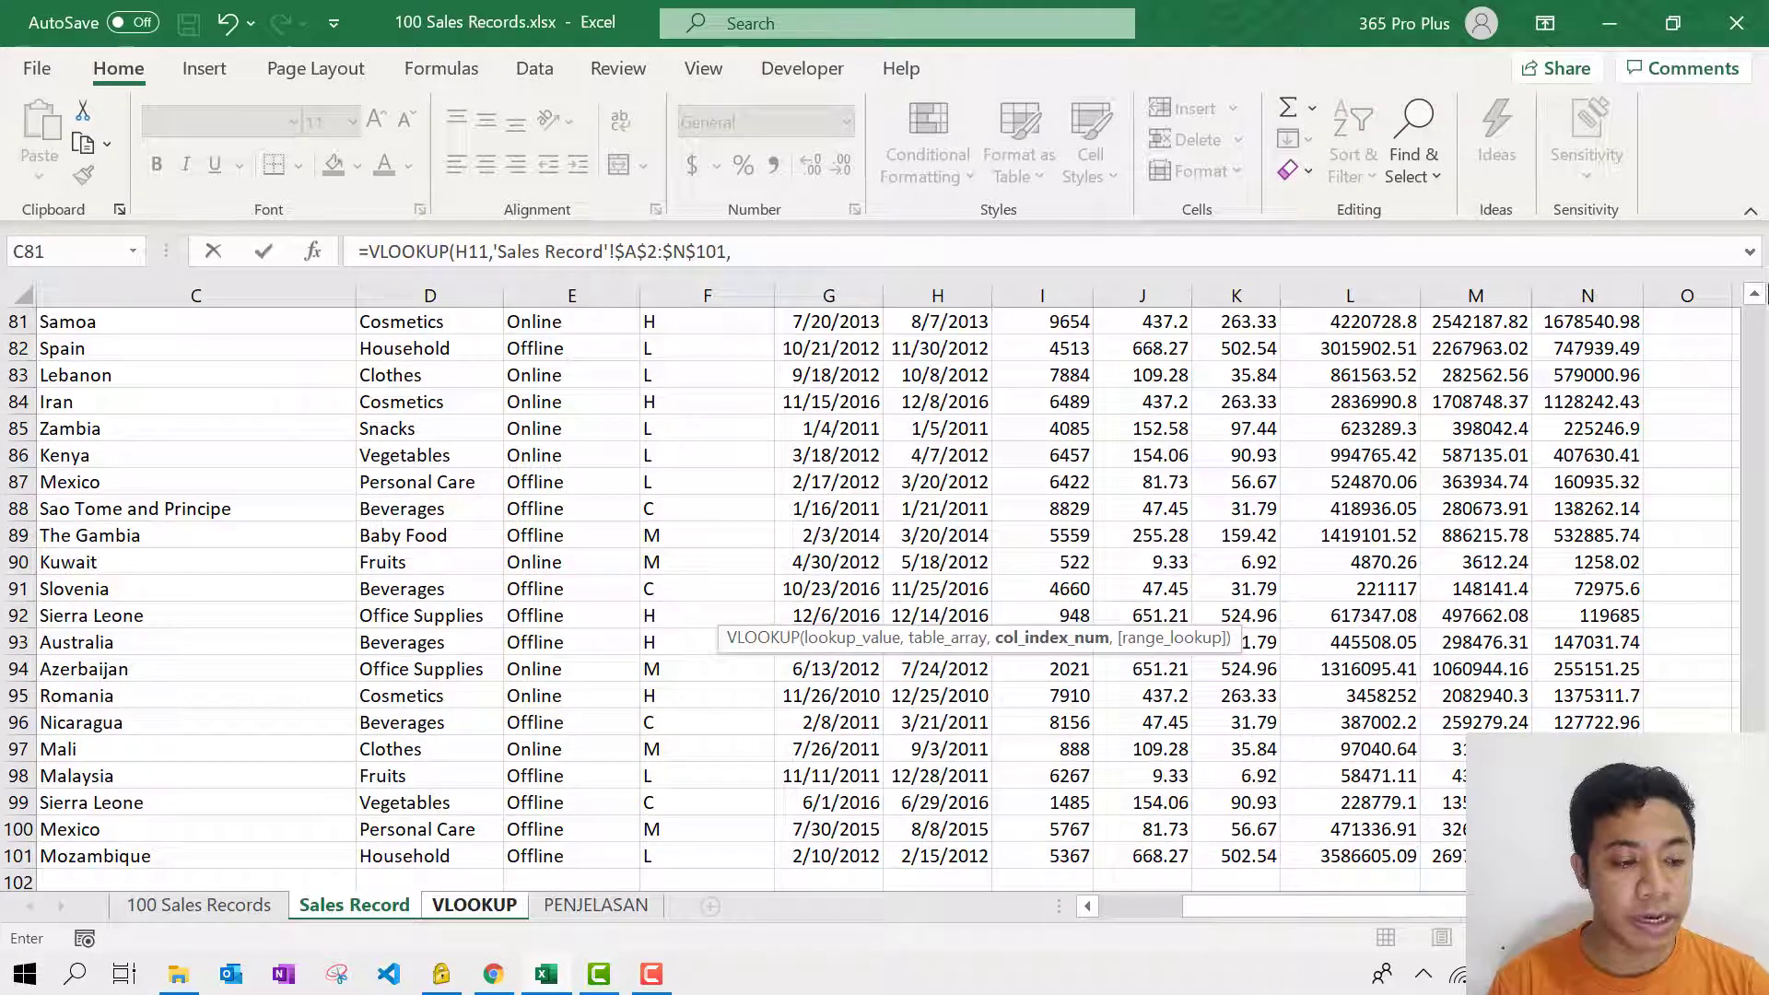
Step: Complete the J11 VLOOKUP with column index 3 and match type 0, and fill it down the Country column
drag(1767, 285, 1763, 258)
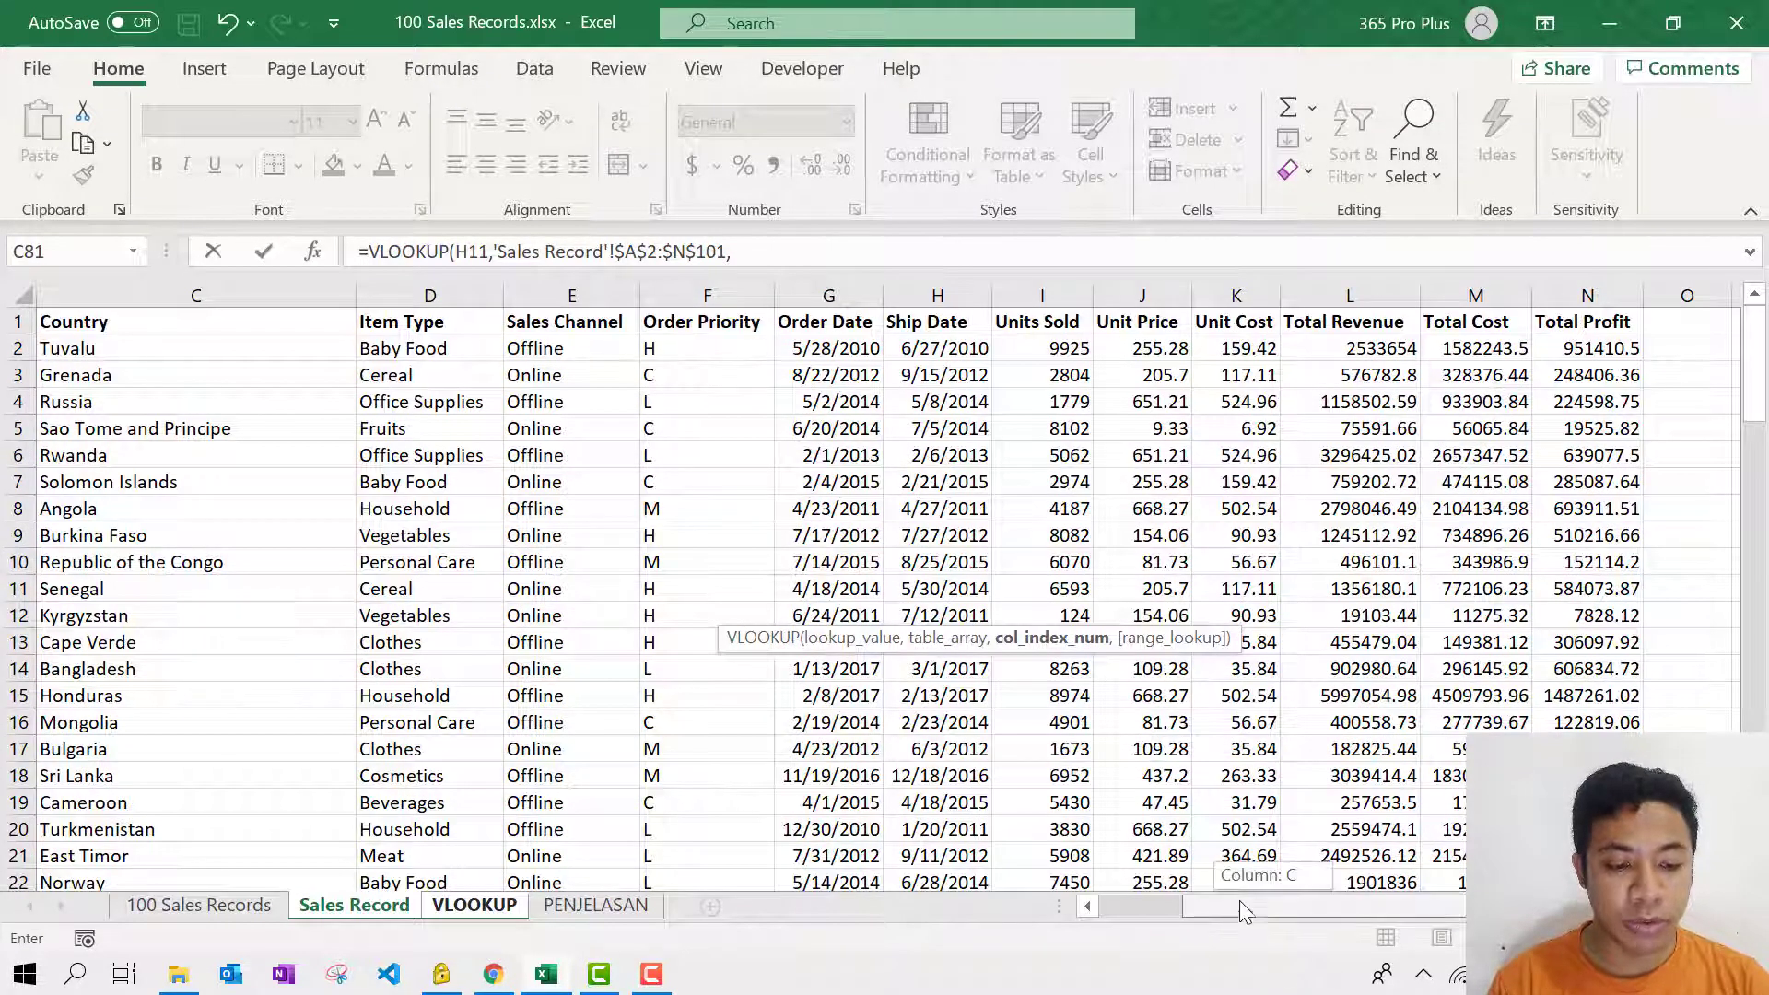
drag(1240, 906, 1152, 907)
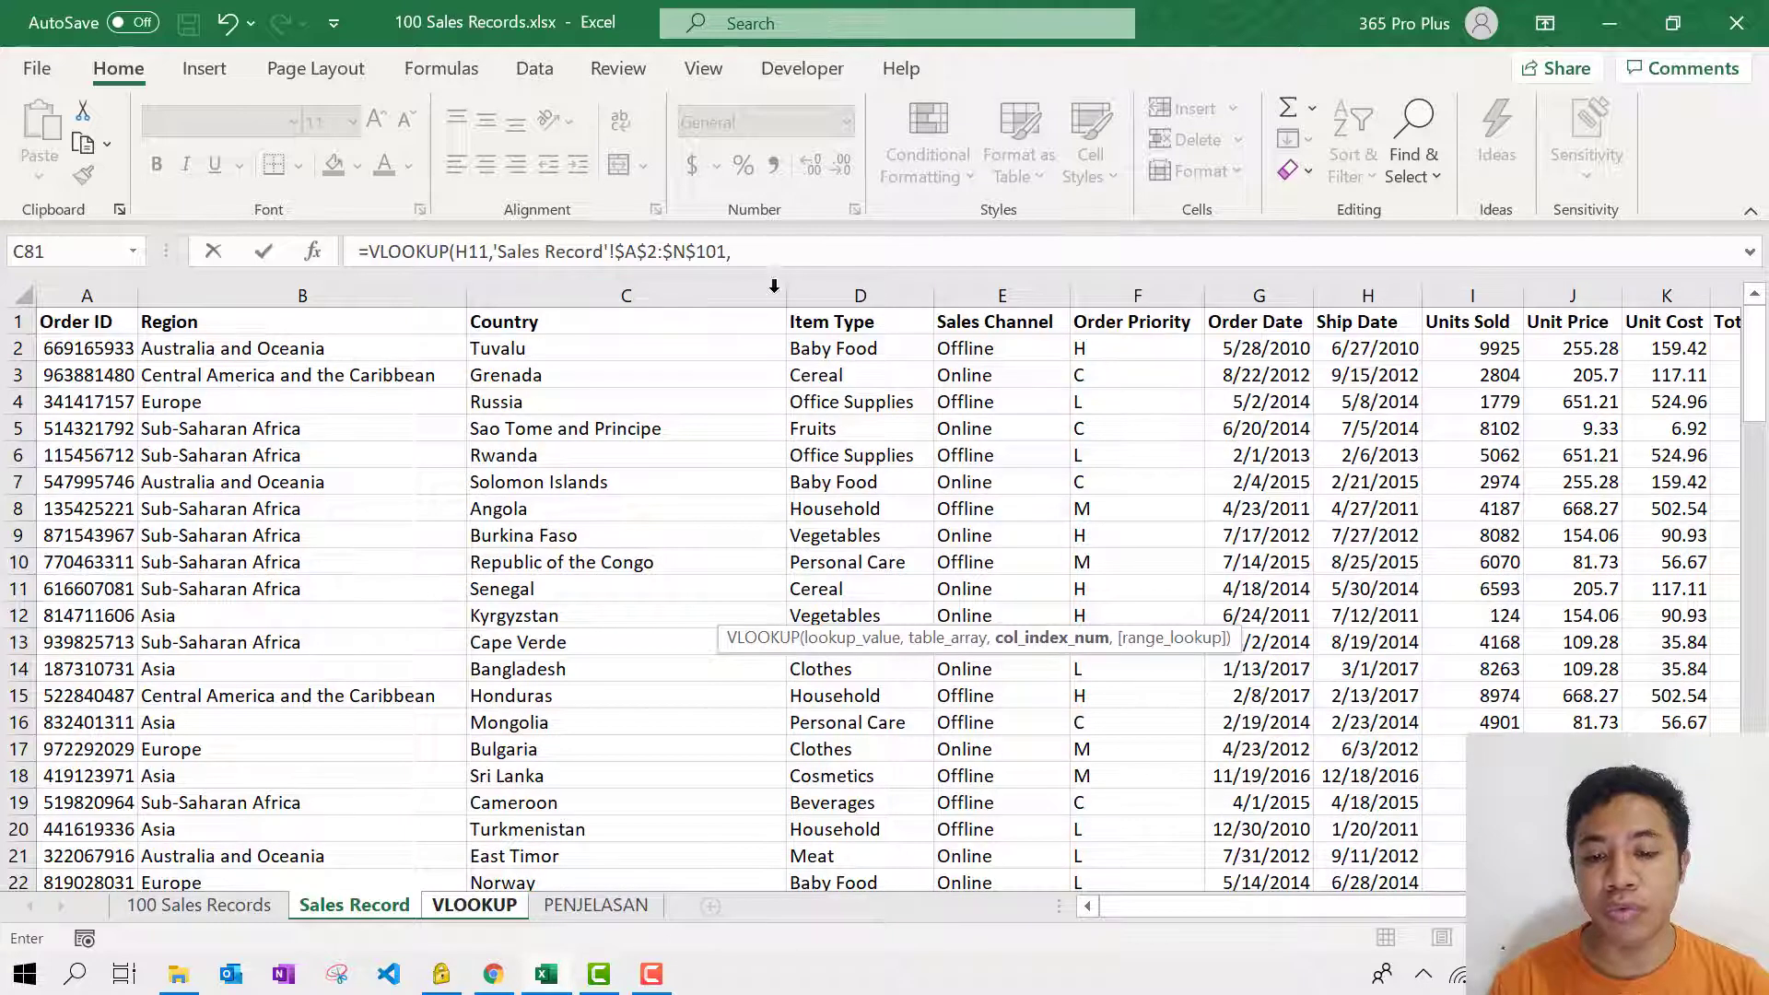
click(783, 255)
text(,0)
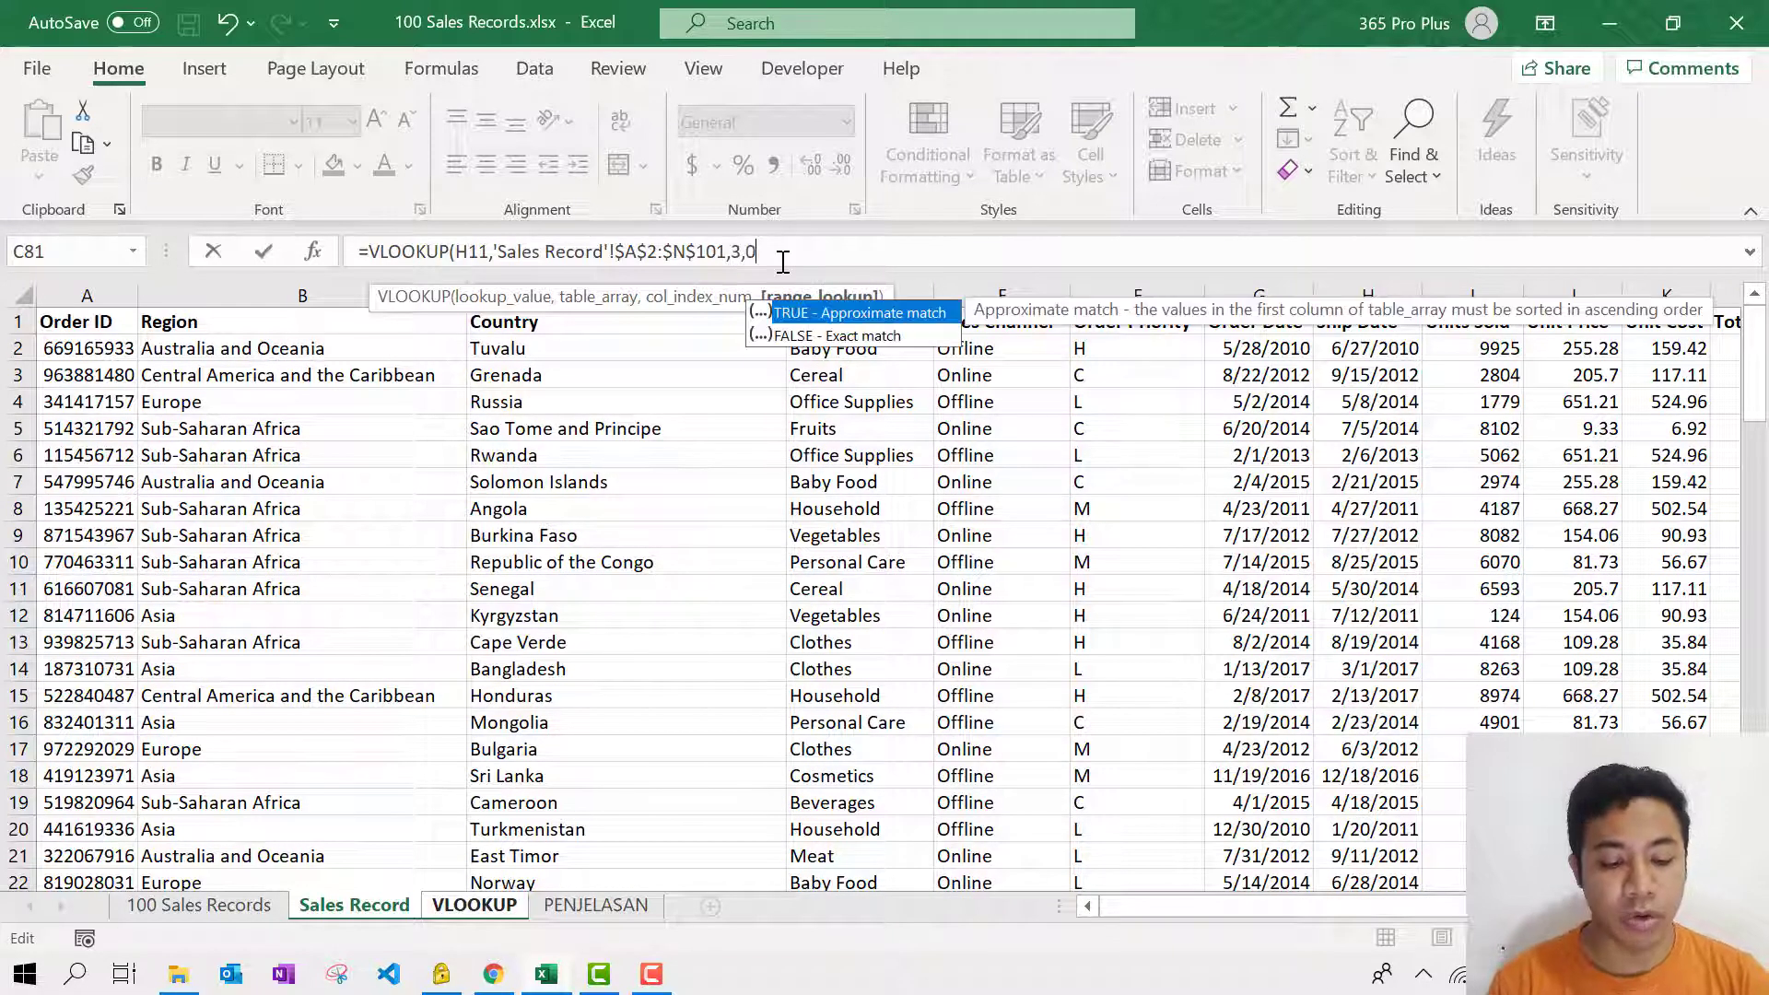
key(Return)
click(830, 602)
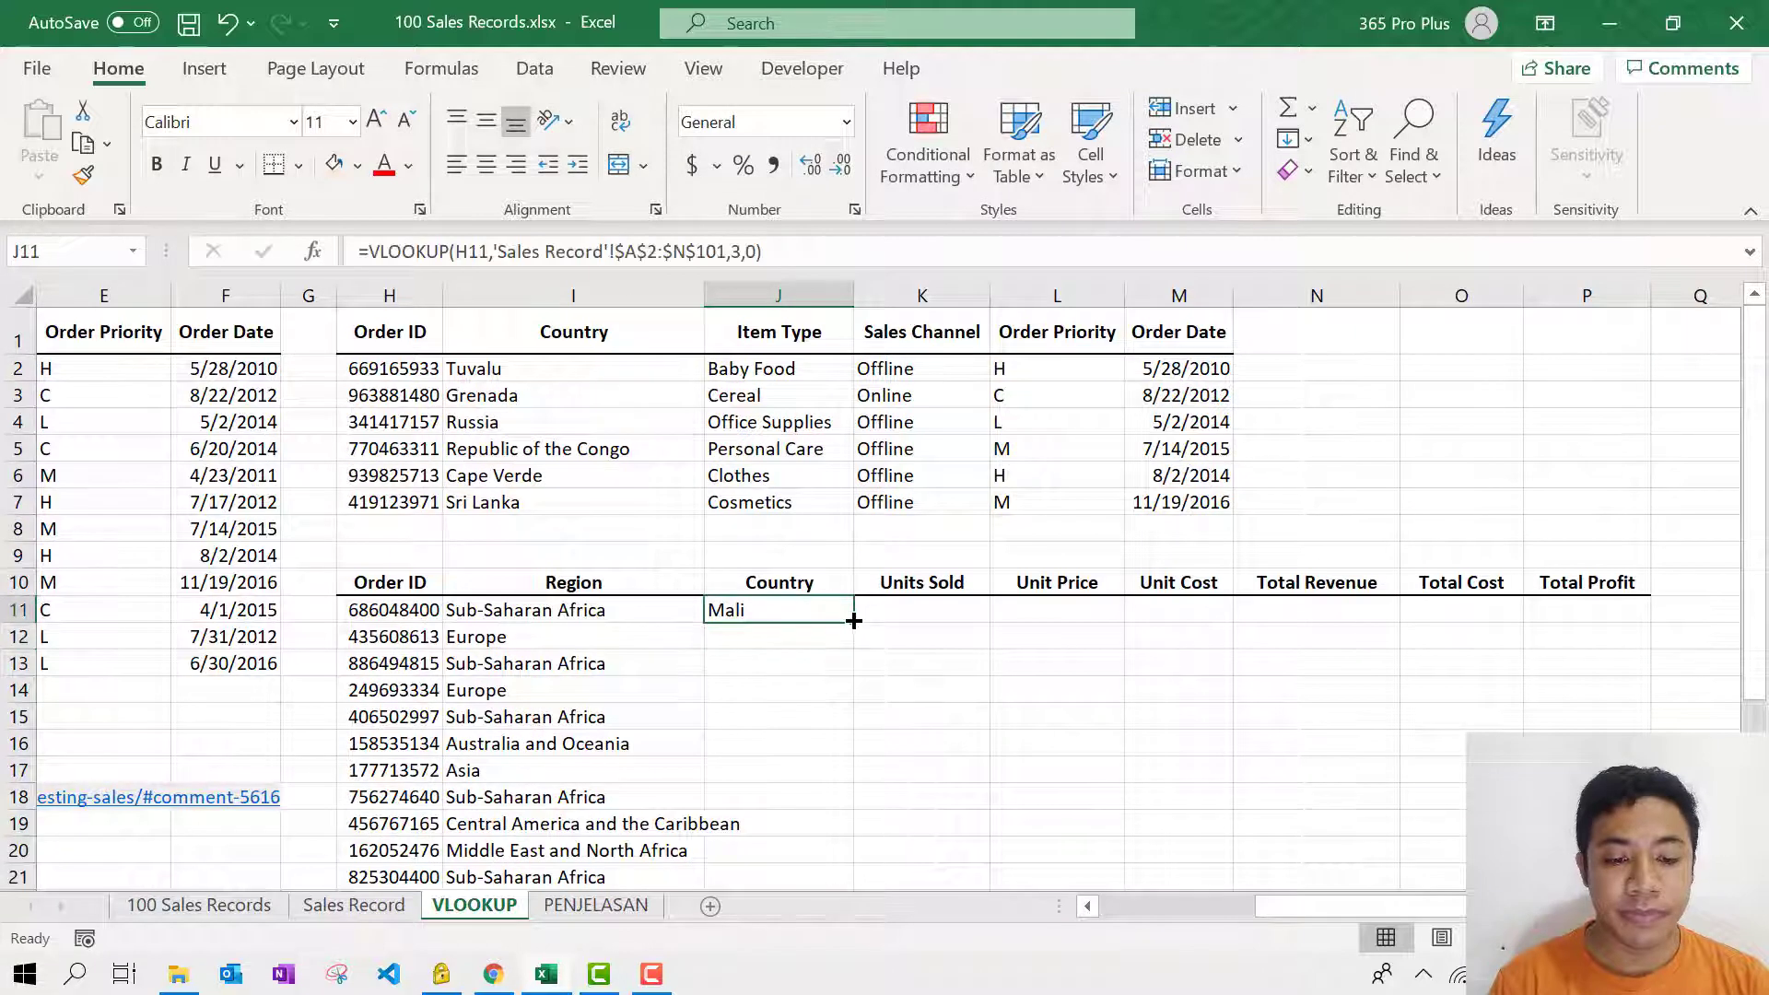
double_click(854, 622)
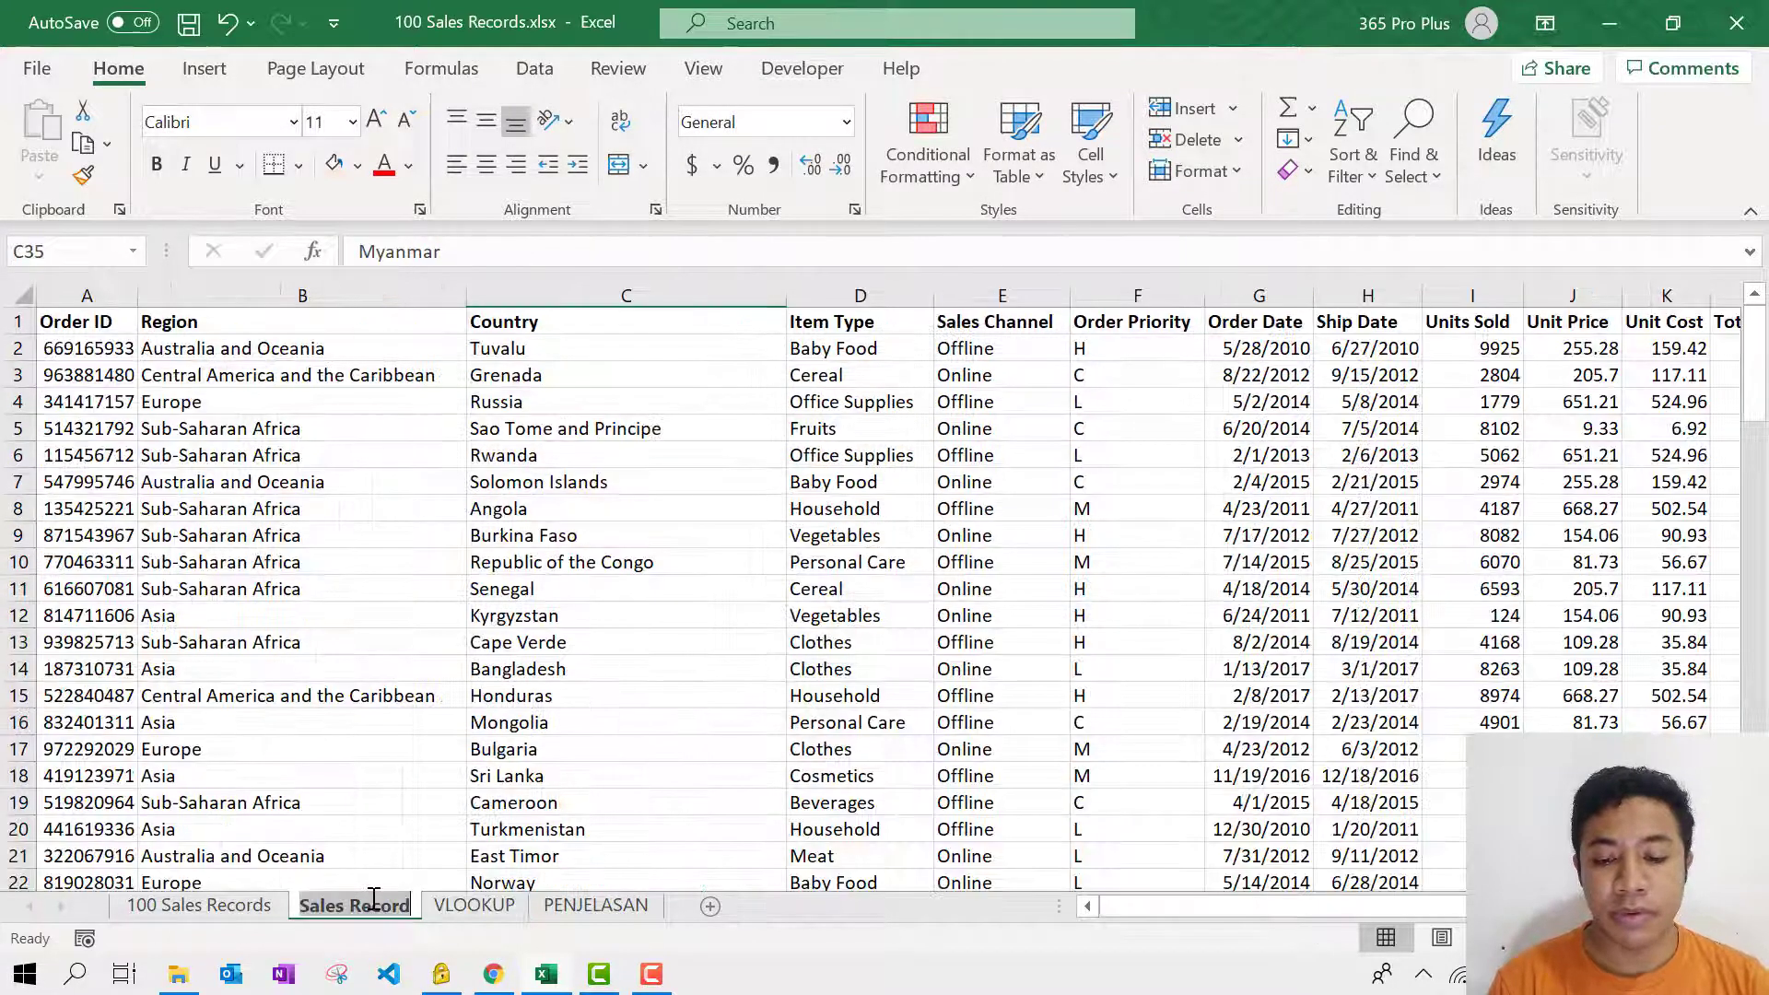
Step: Start a VLOOKUP formula in K11 of the Units Sold column with H11 as the lookup value
click(372, 905)
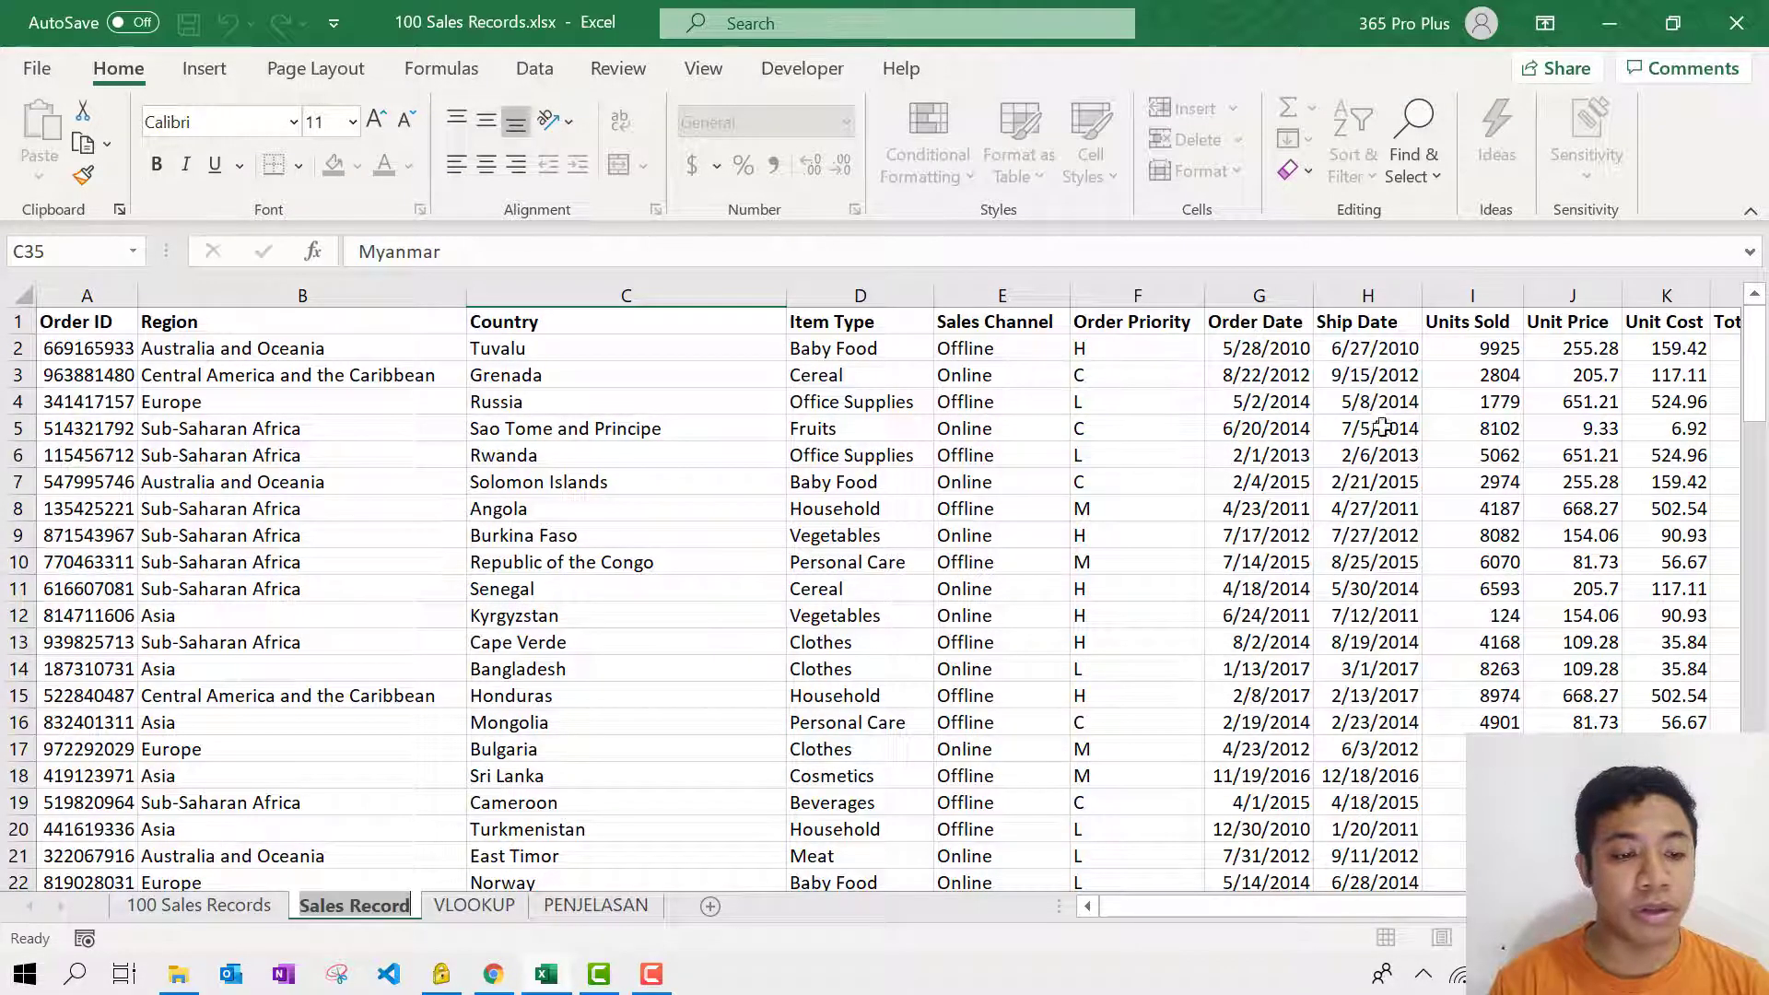
click(476, 906)
click(896, 604)
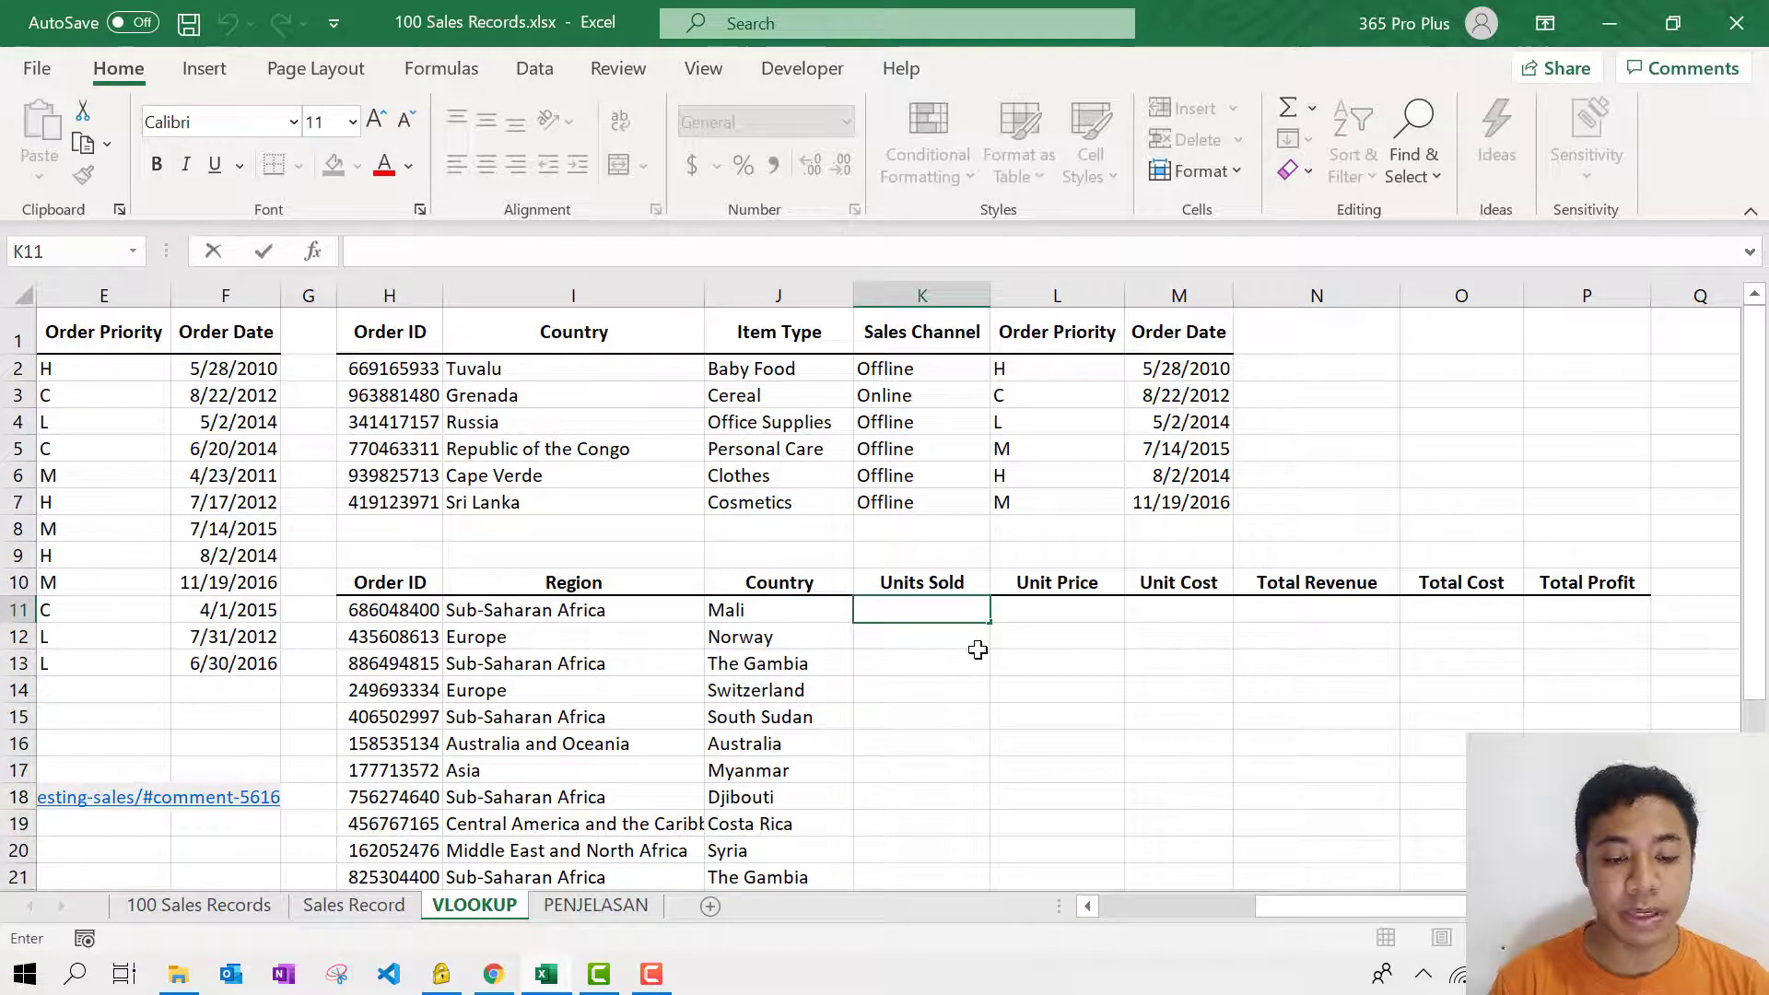
text(=VLOOKUP()
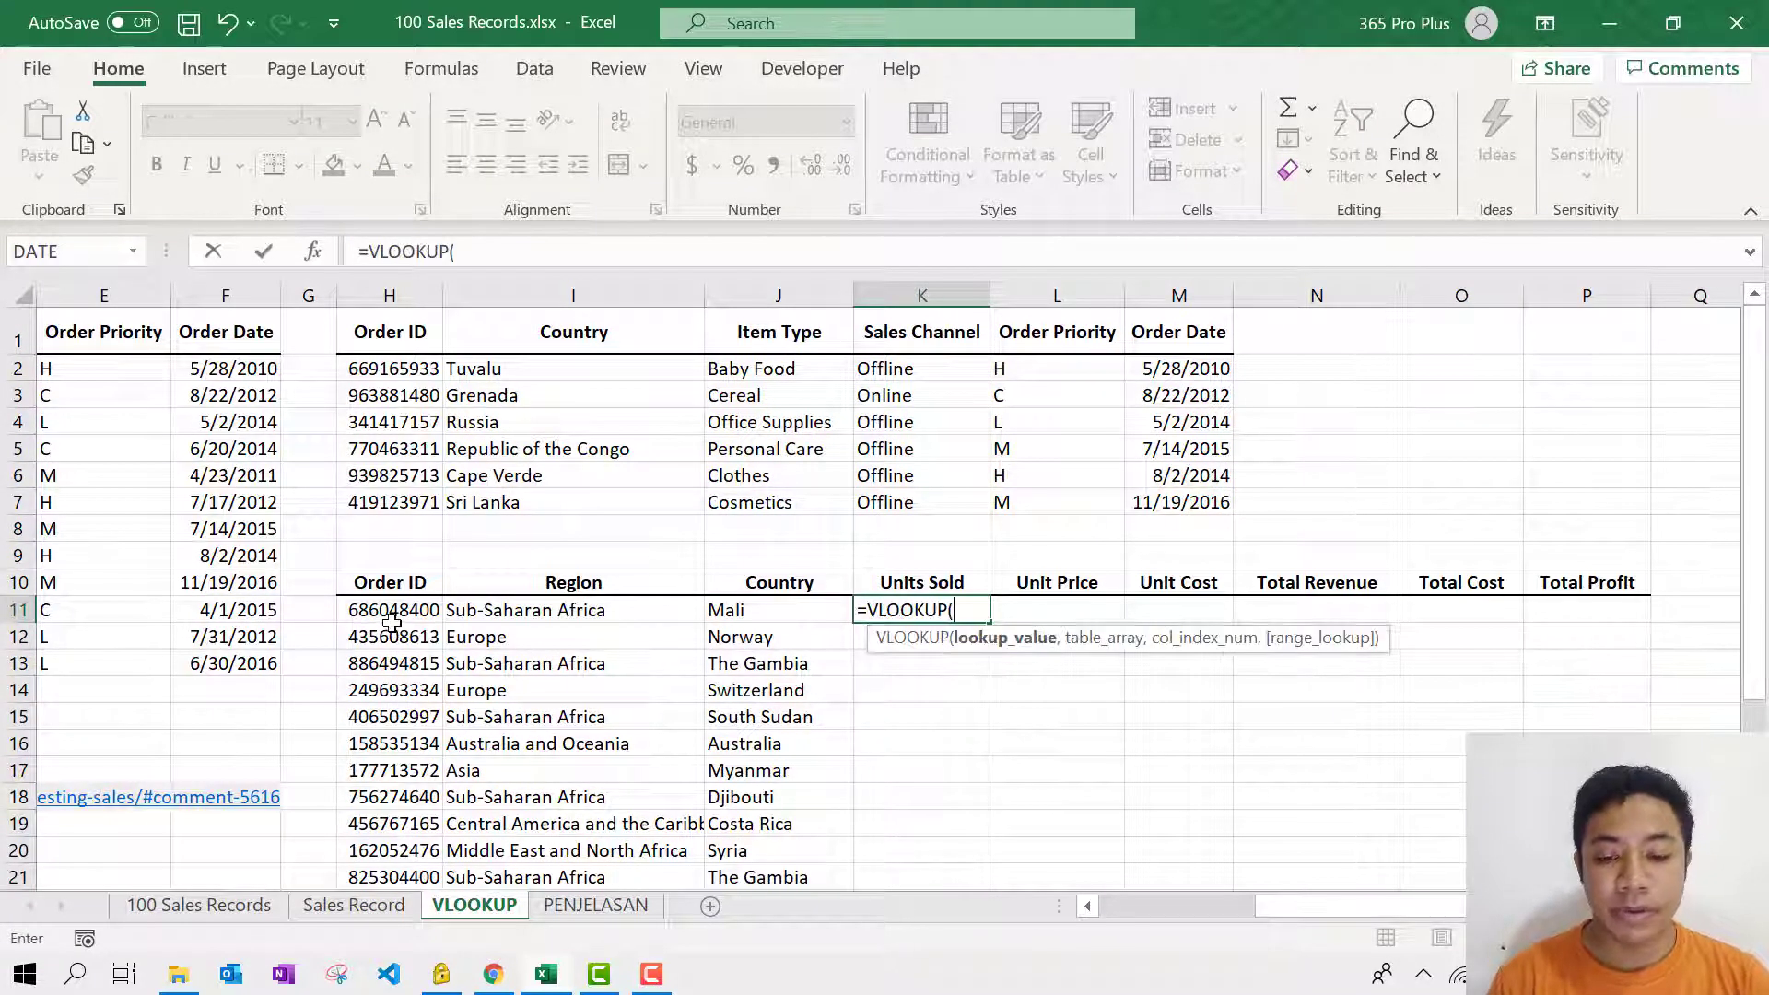
click(392, 615)
text(,)
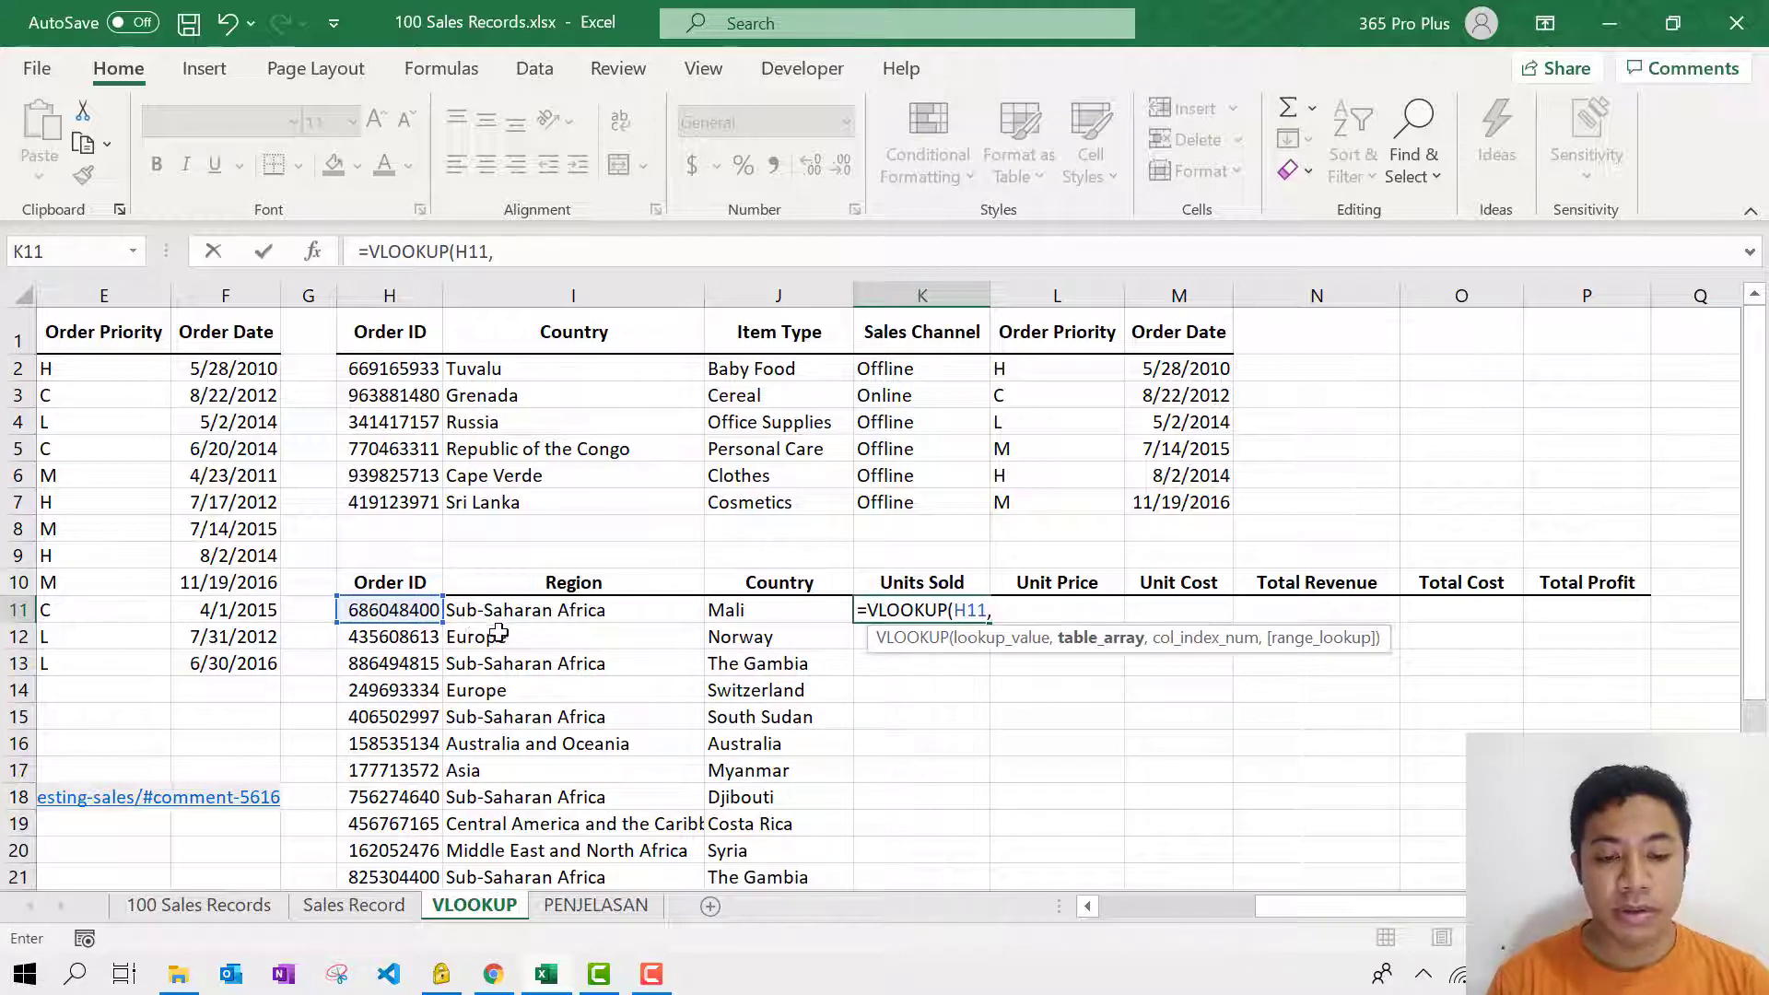
Step: Set the K11 formula's table array to the absolute range $A$2:$N$101 on the Sales Record sheet
click(352, 916)
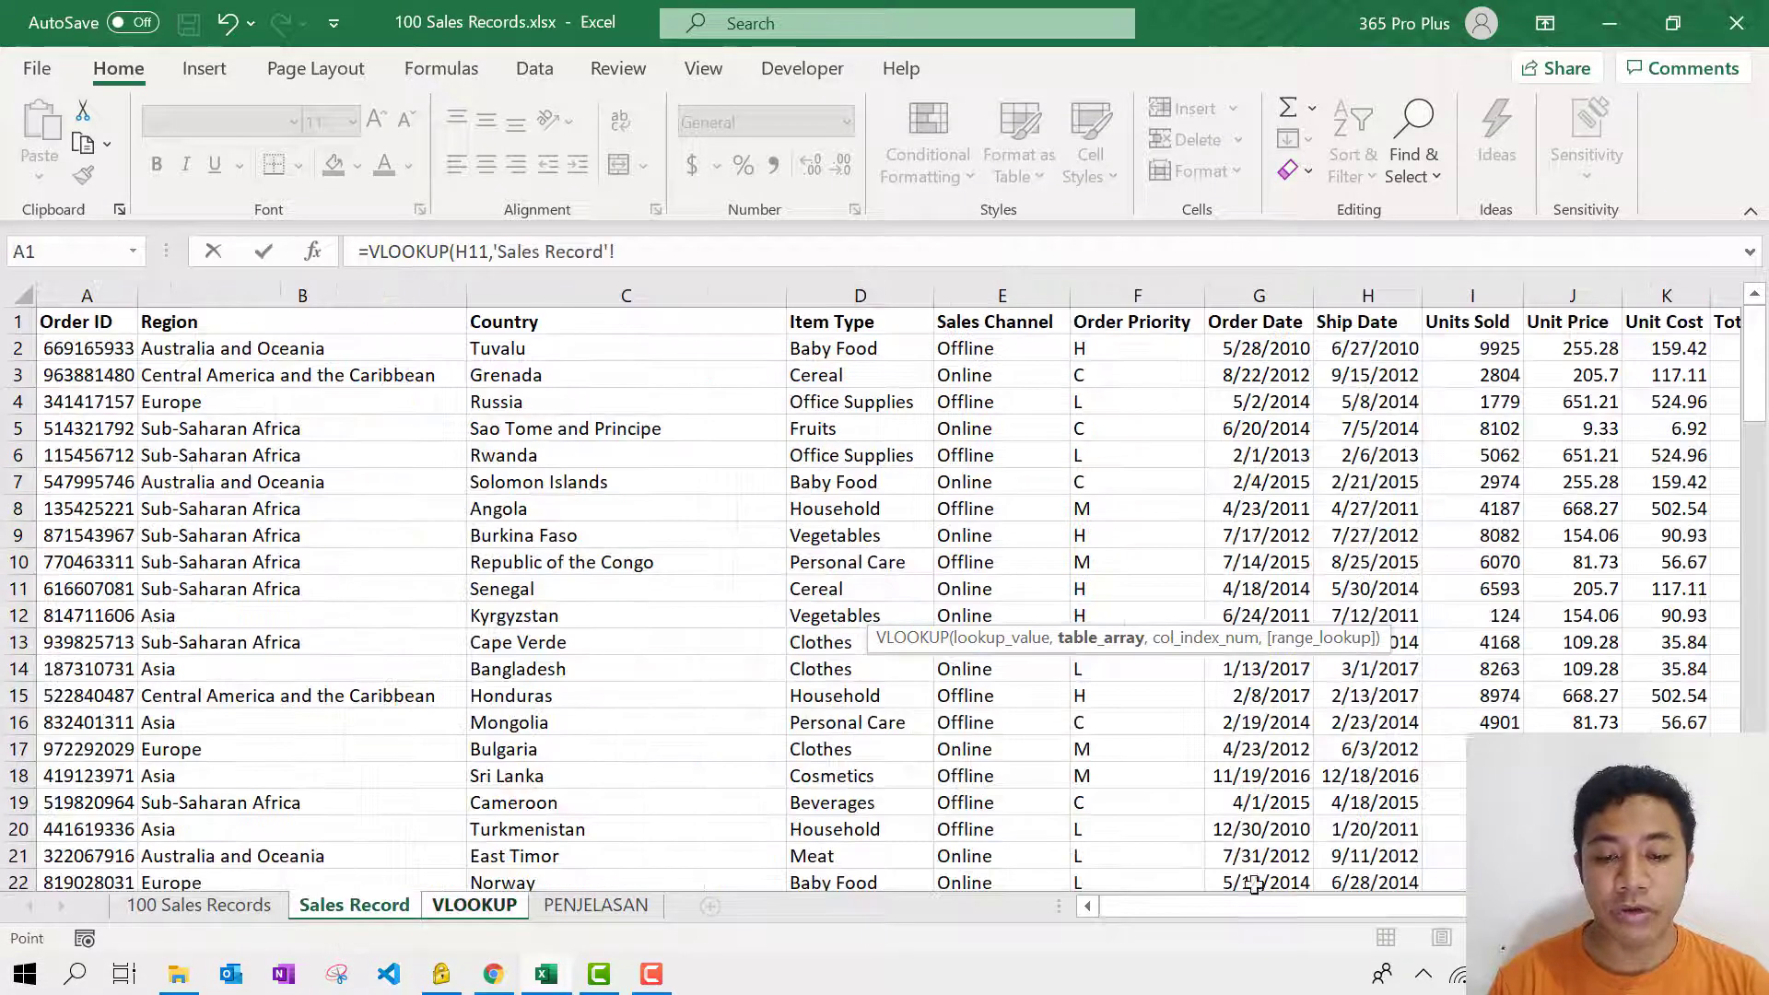
click(102, 353)
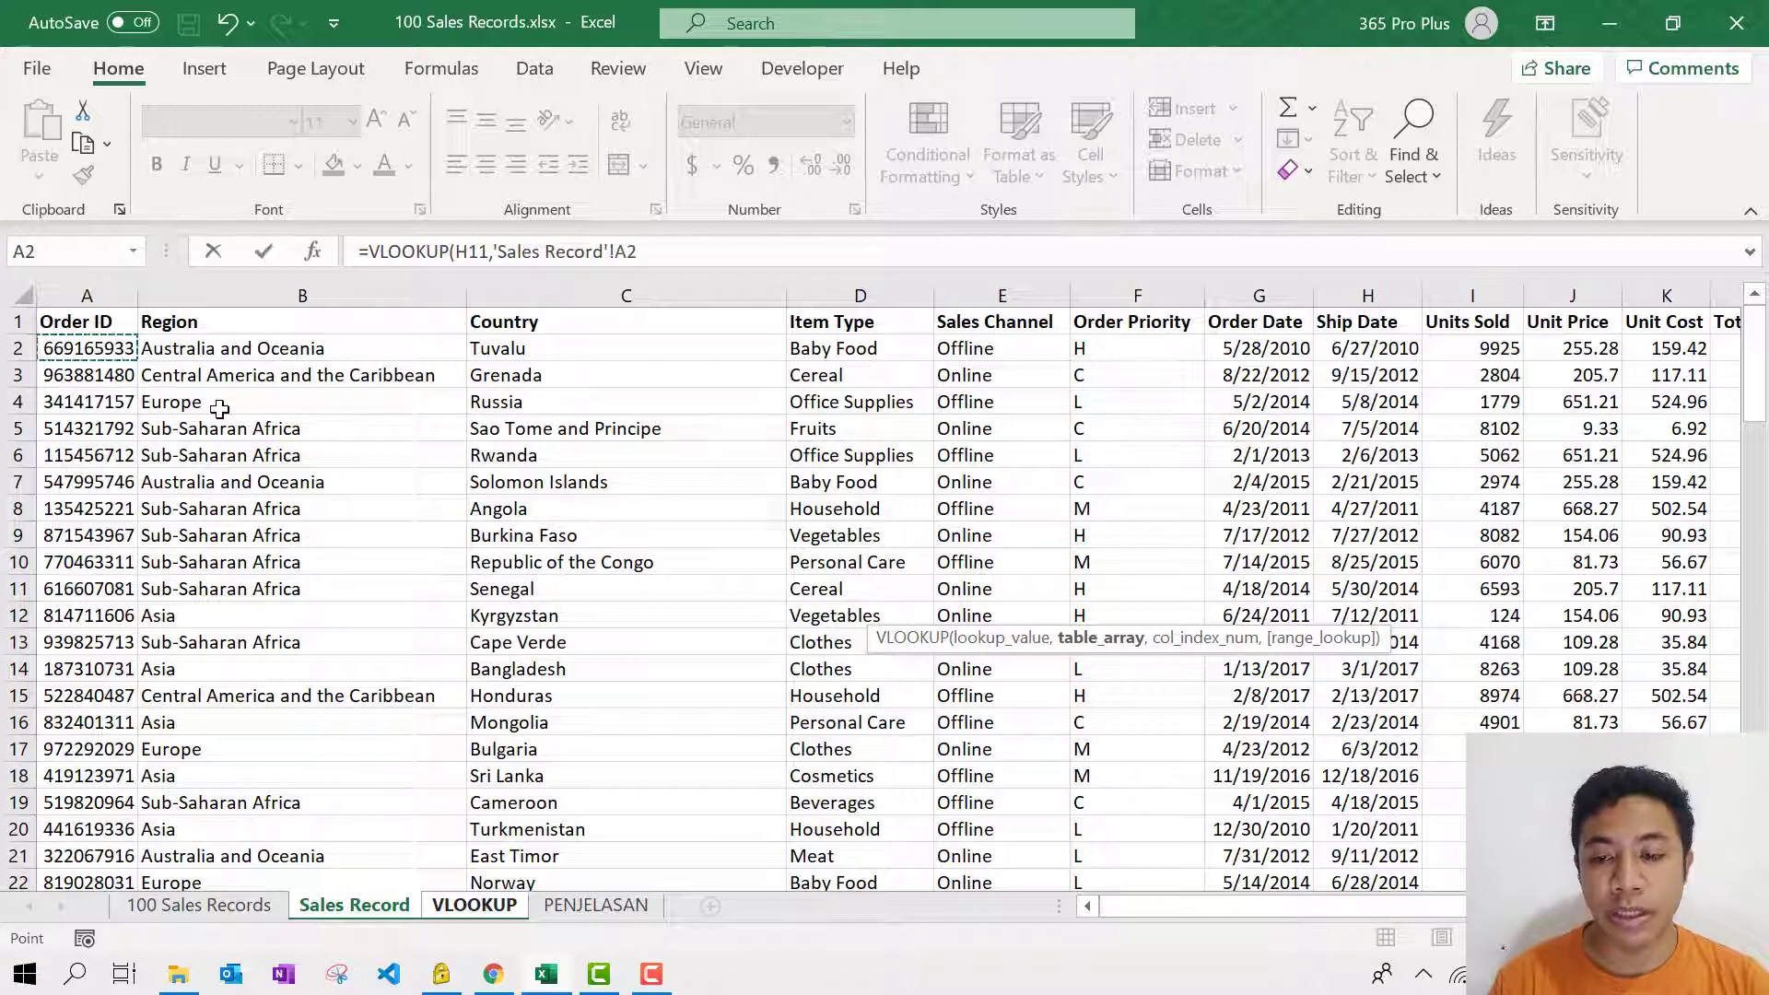
key(ctrl+shift+Down)
key(shift+Right)
key(shift+Right)
key(shift+Right)
key(shift+Right)
key(shift+Right)
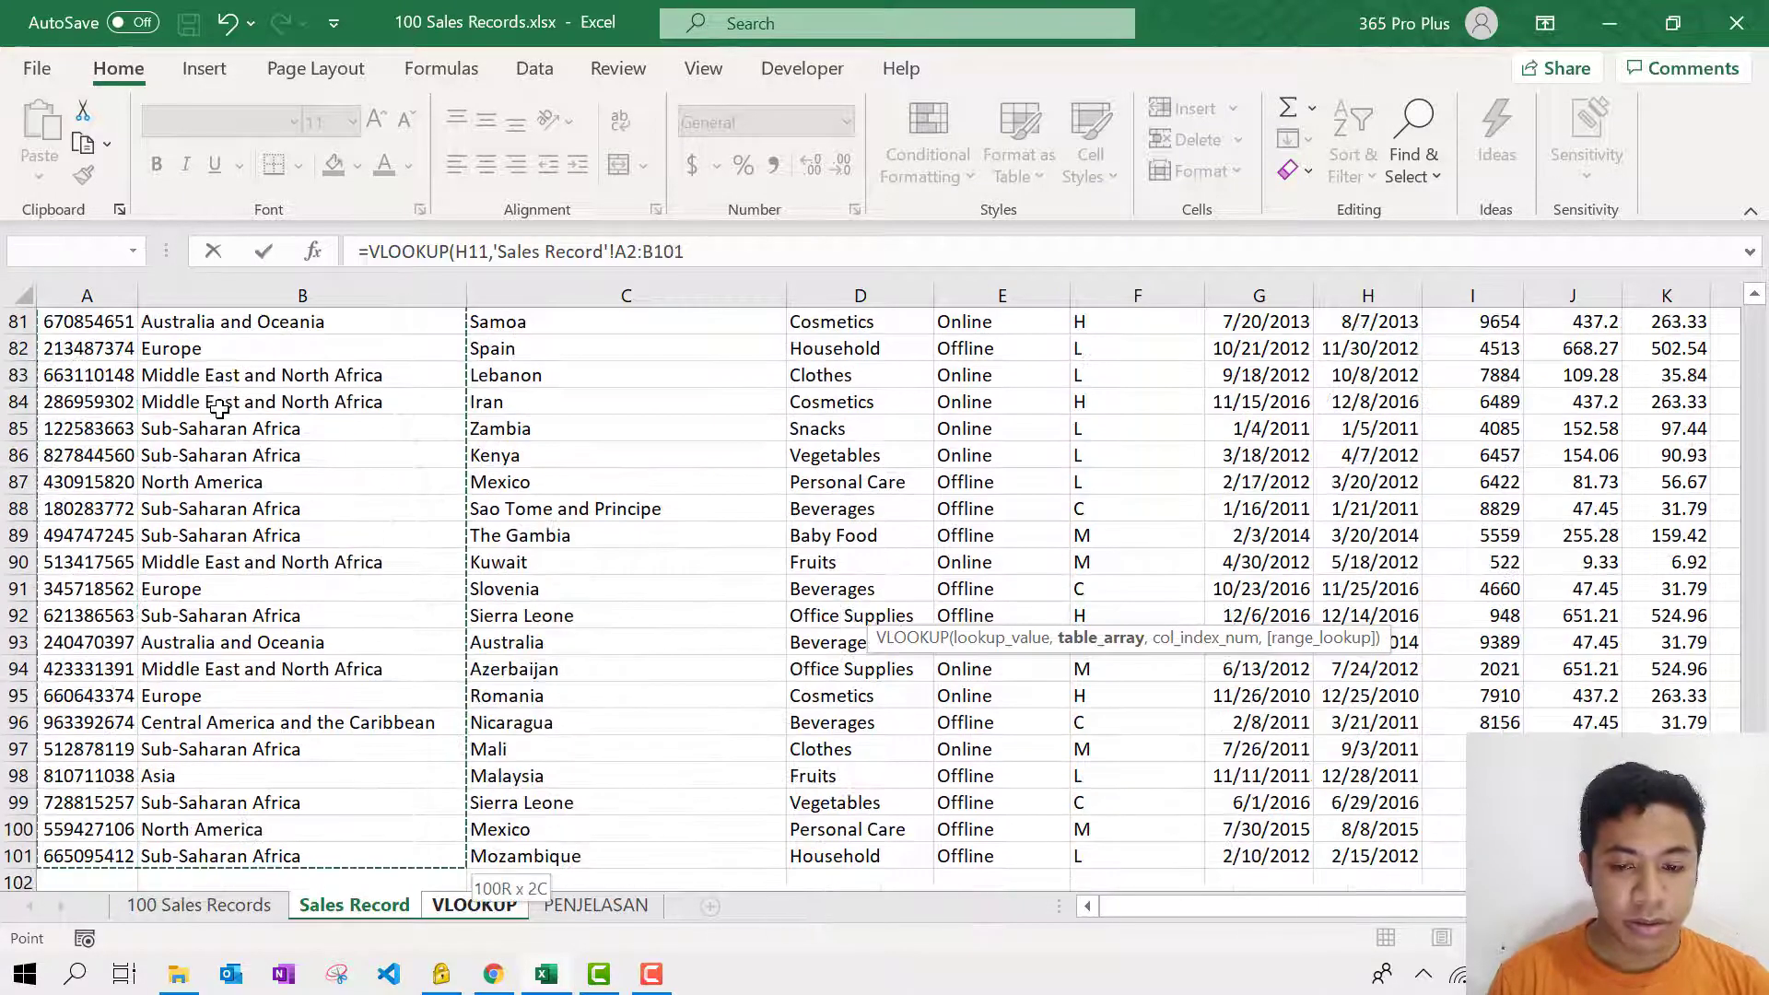
key(shift+Right)
key(shift+Right)
key(shift+Right)
key(shift+Right)
key(shift+Right)
key(shift+Right)
key(shift+Right)
key(shift+Right)
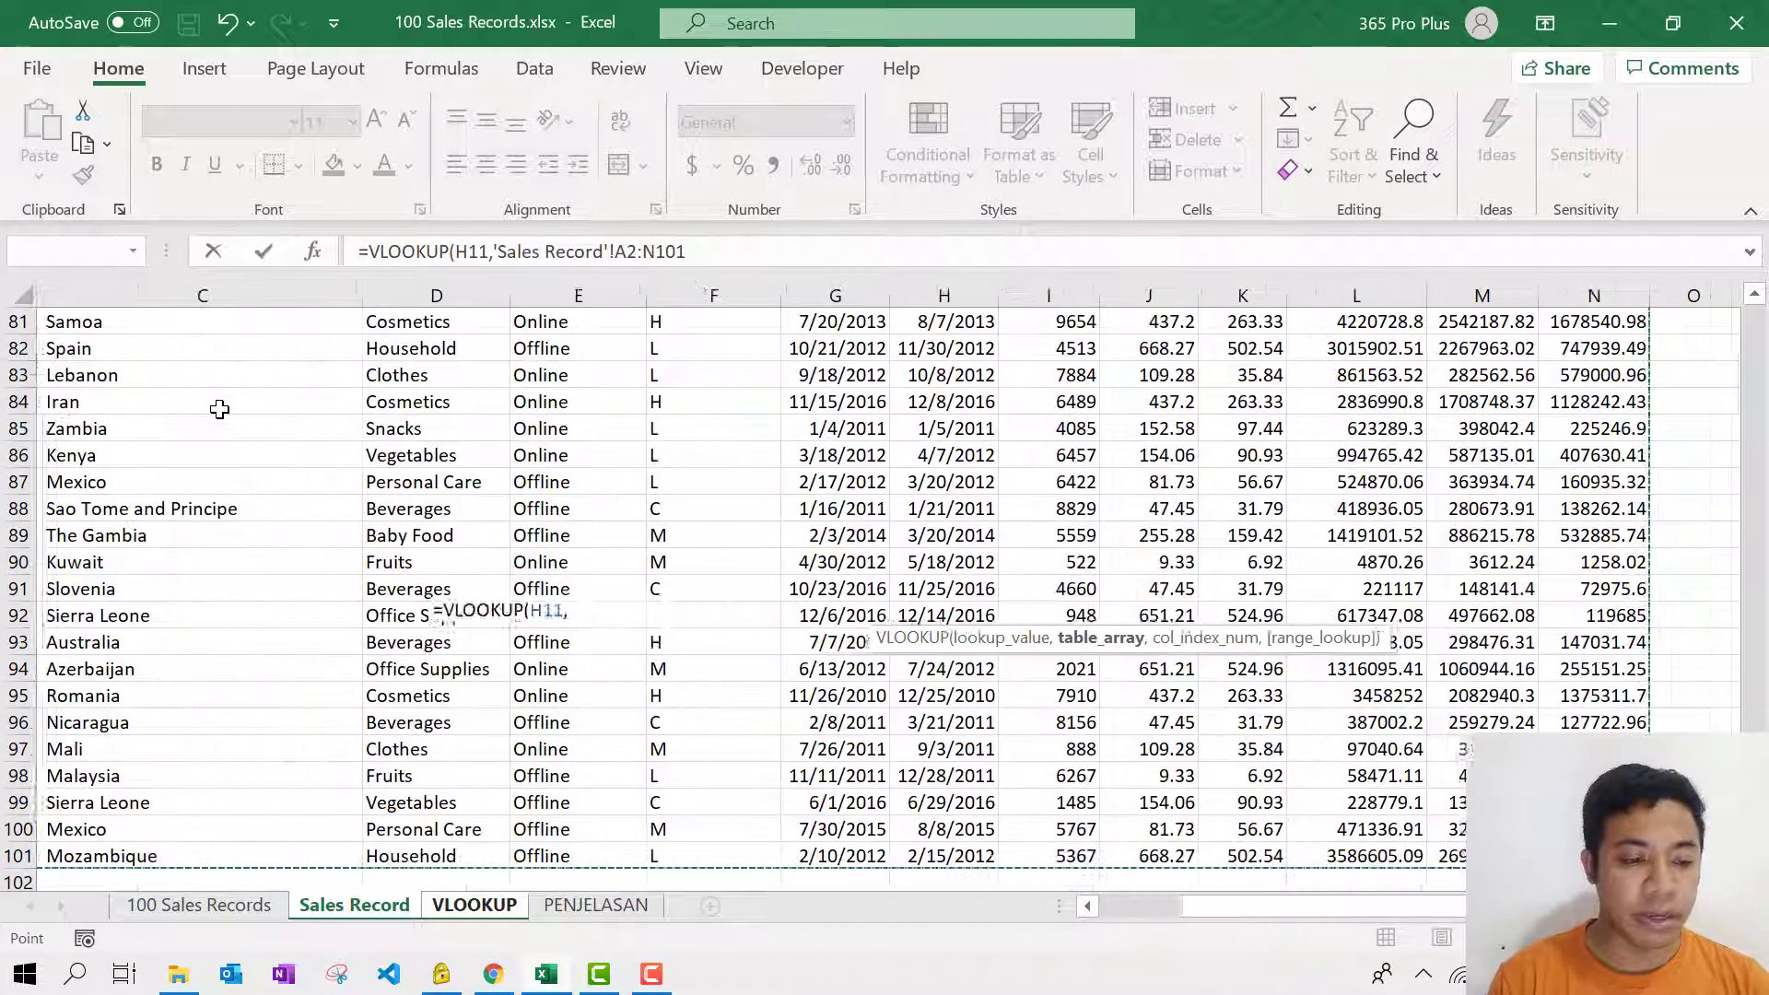
key(F4)
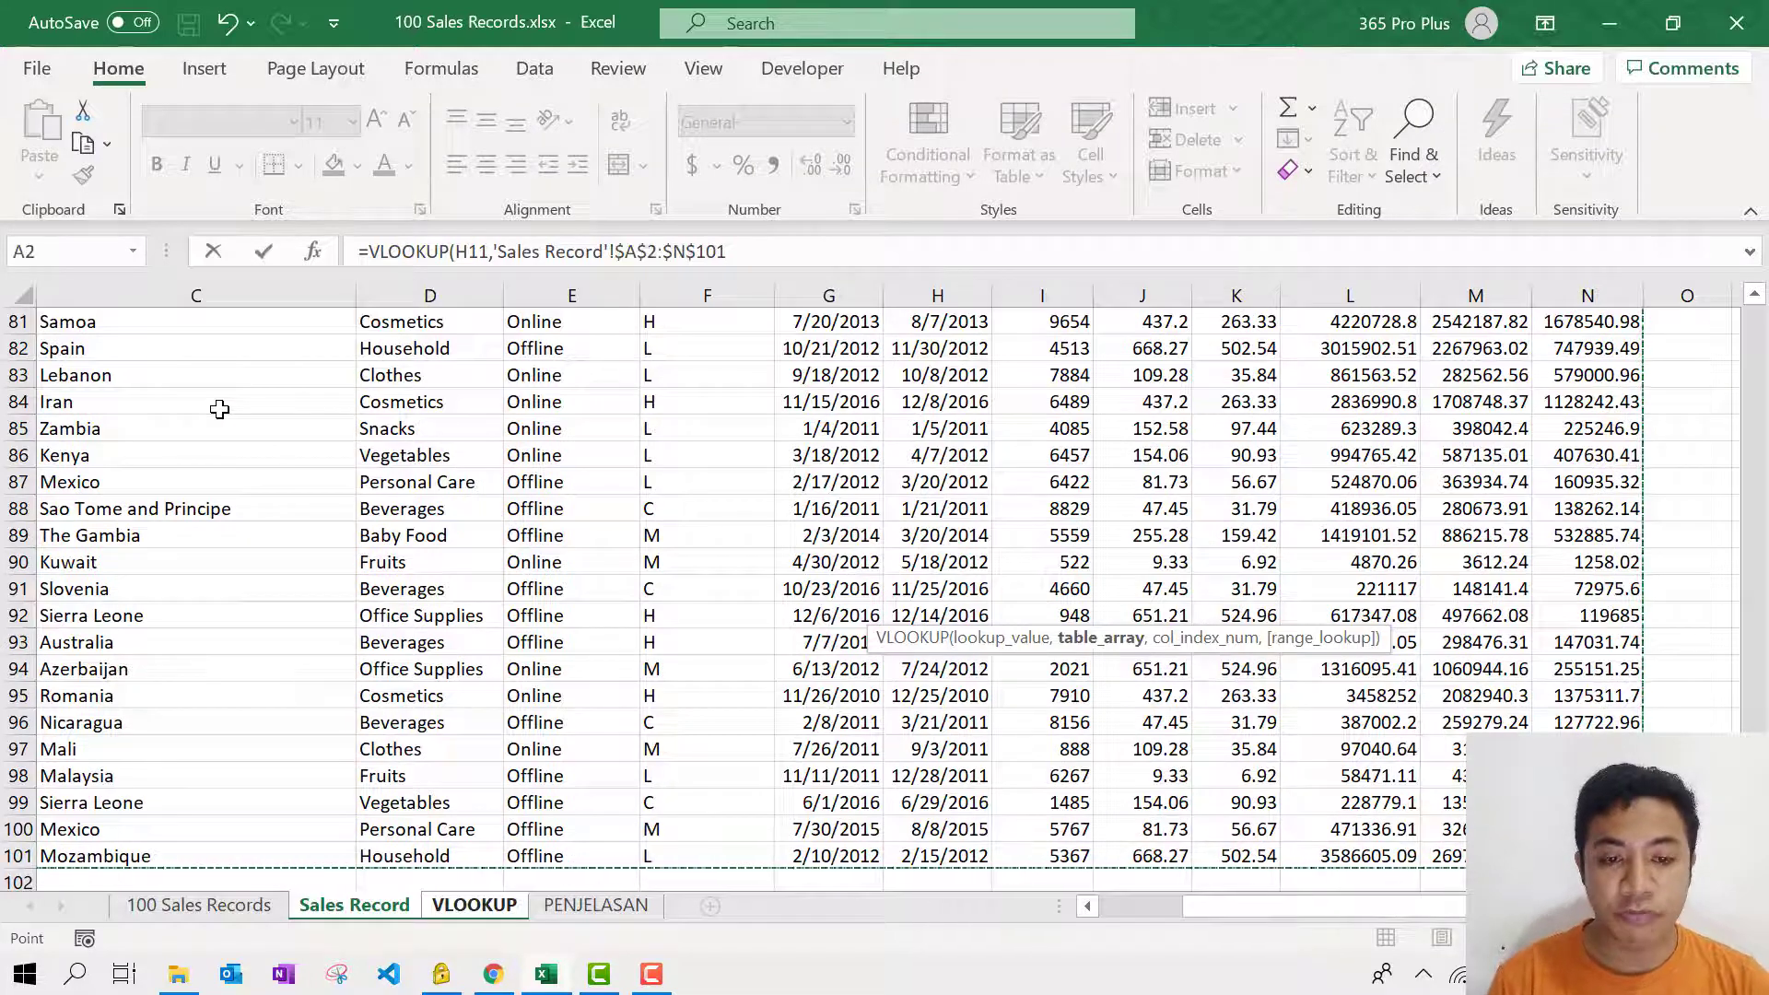
text(,)
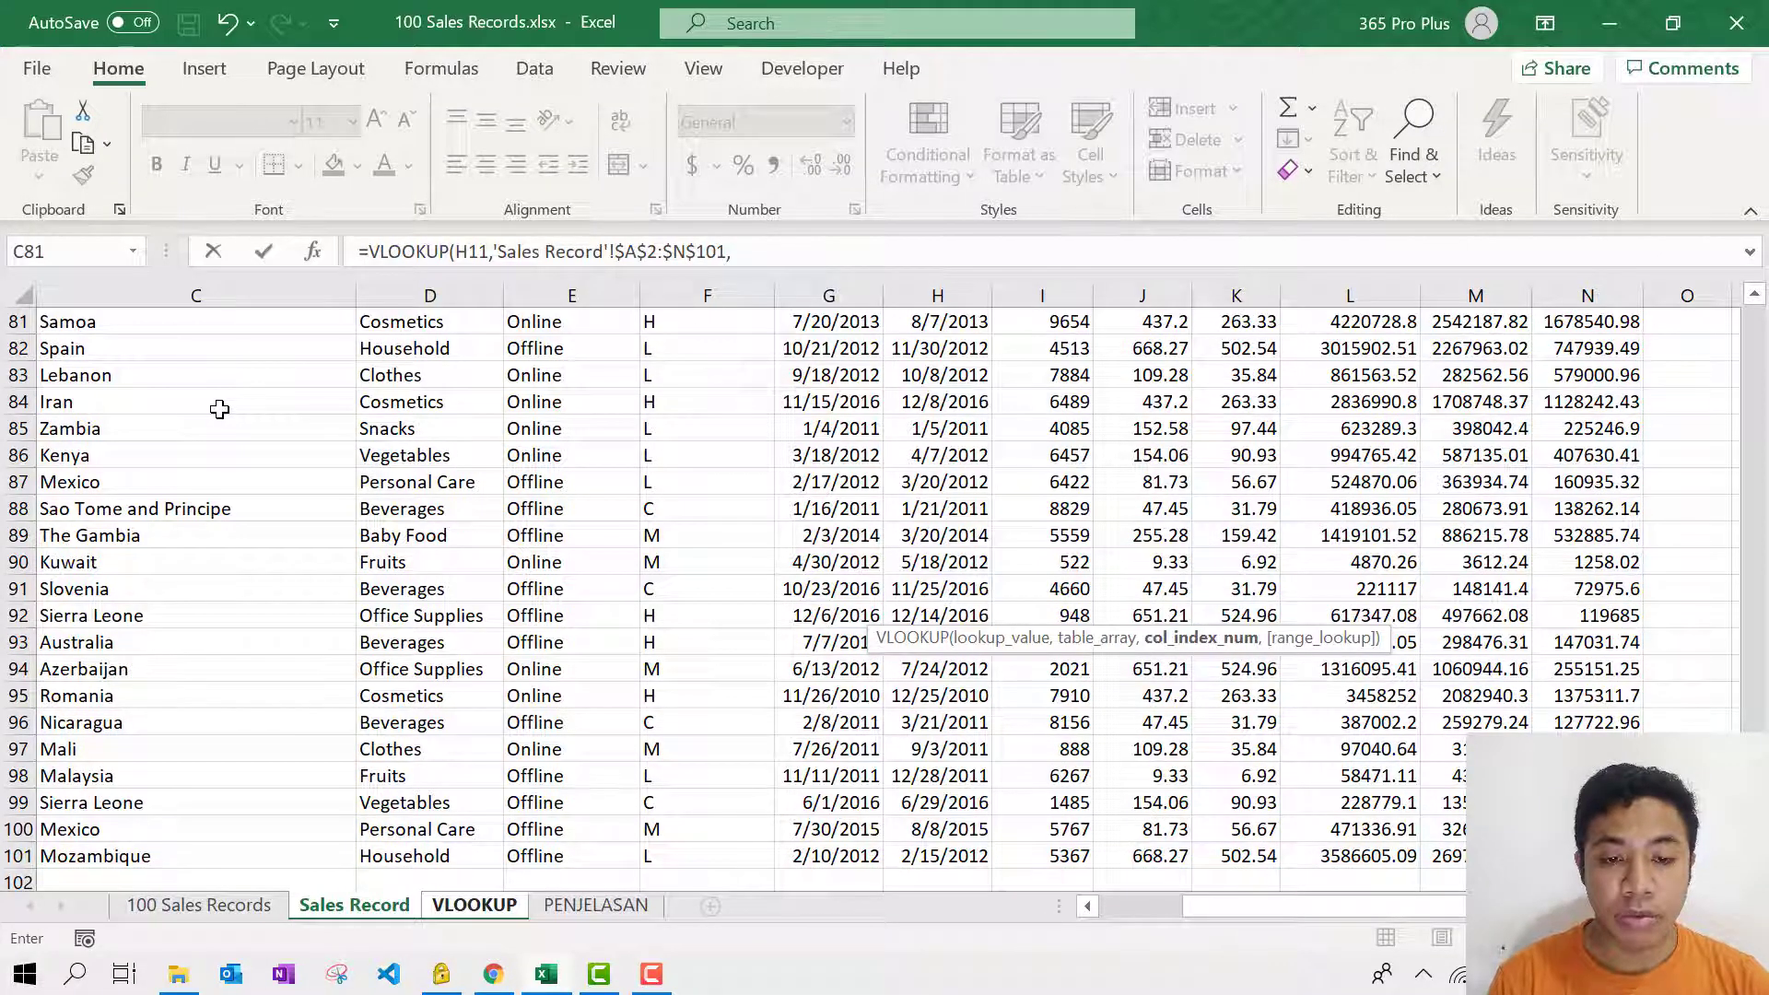
Step: Complete the K11 VLOOKUP with column index 9 and match type 0, and fill it down the Units Sold column
drag(1754, 804, 1755, 362)
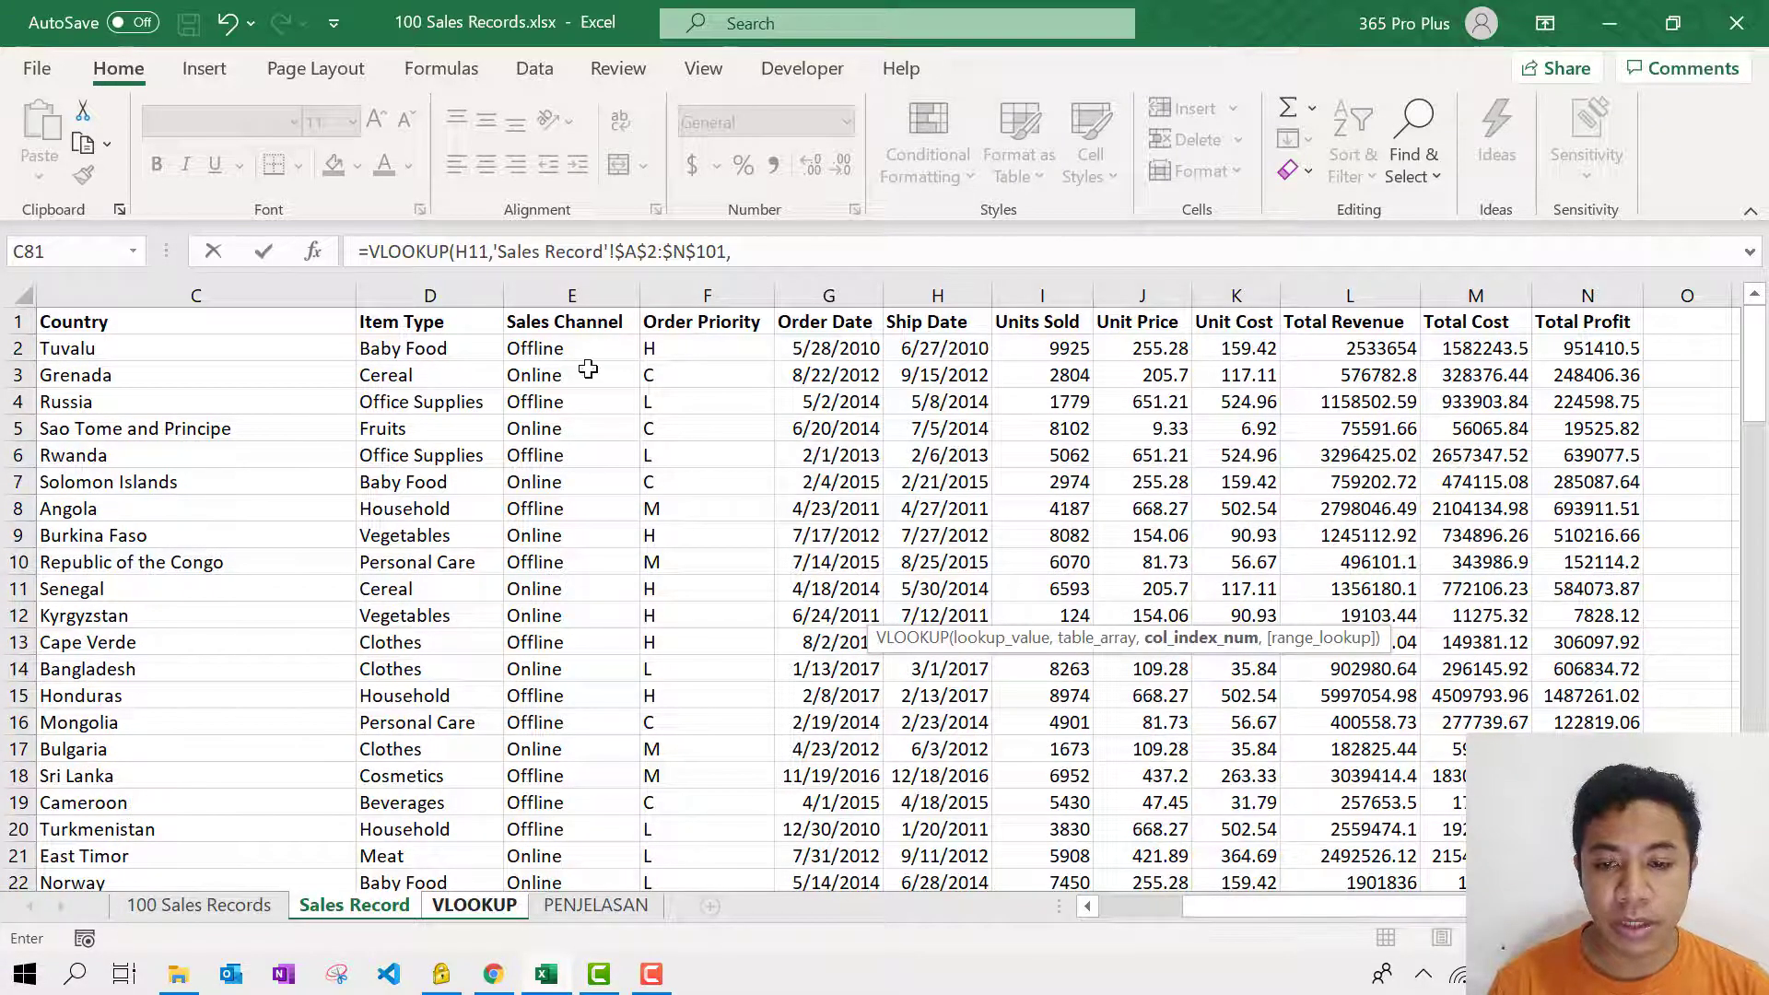
drag(1287, 916, 1070, 907)
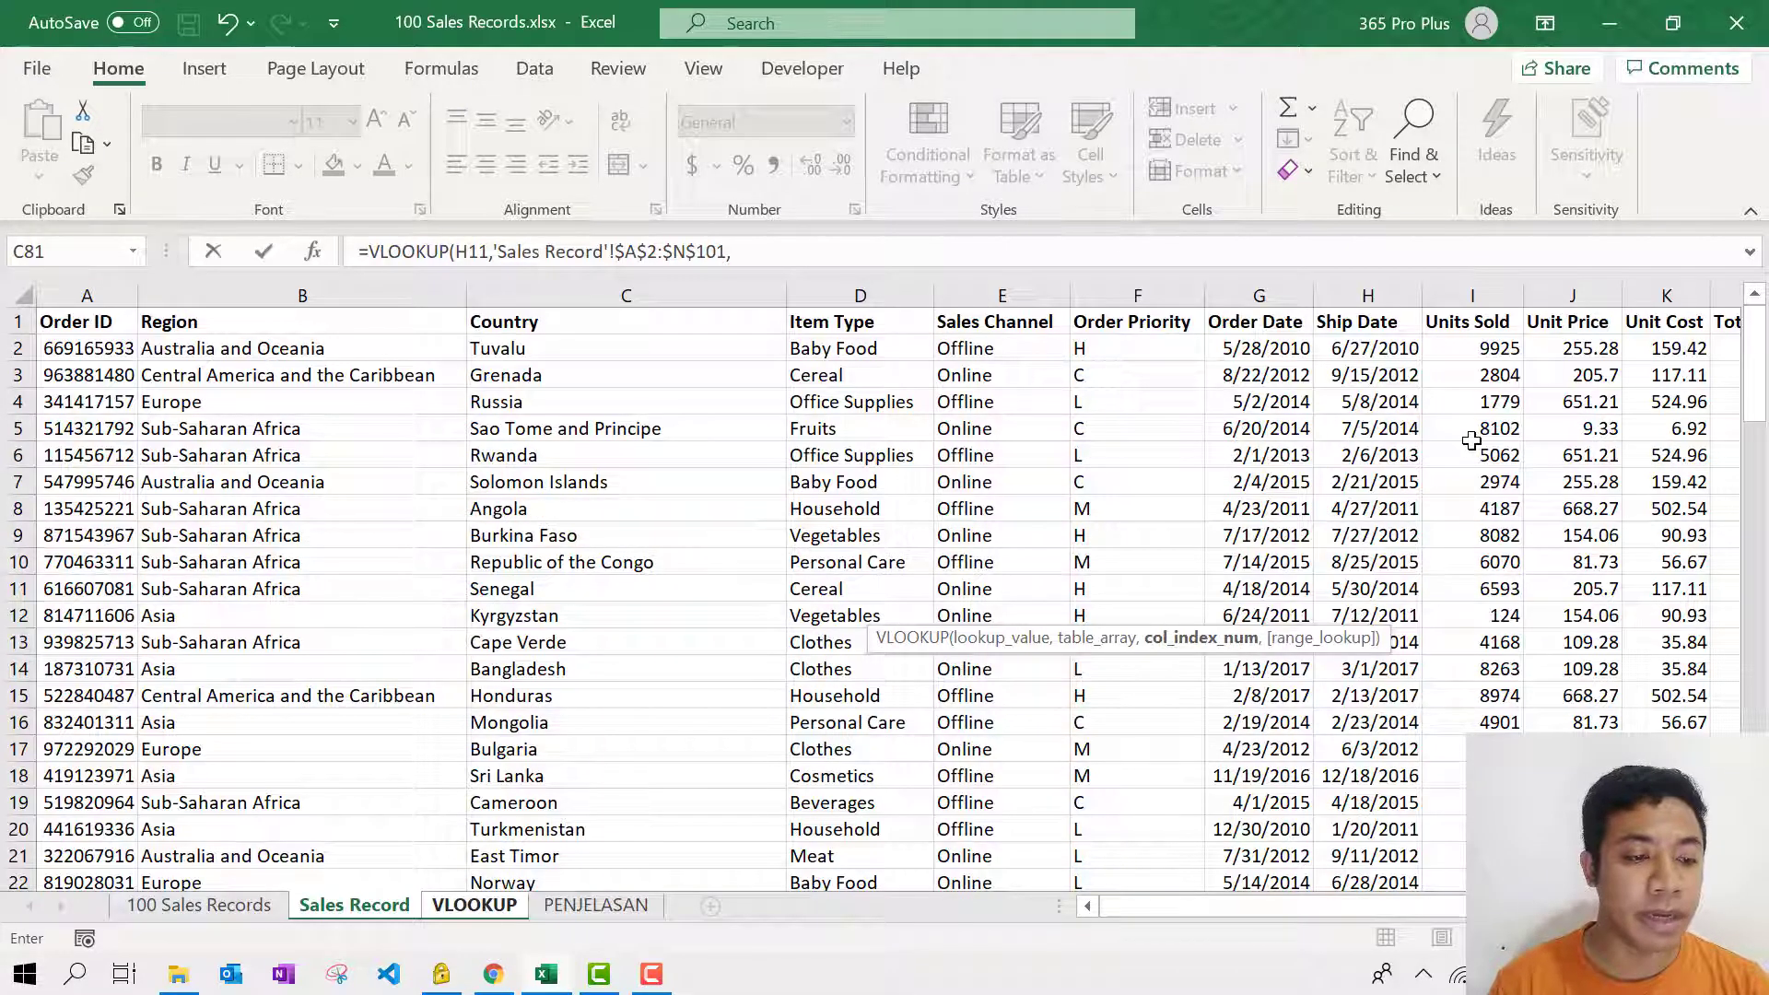
click(849, 253)
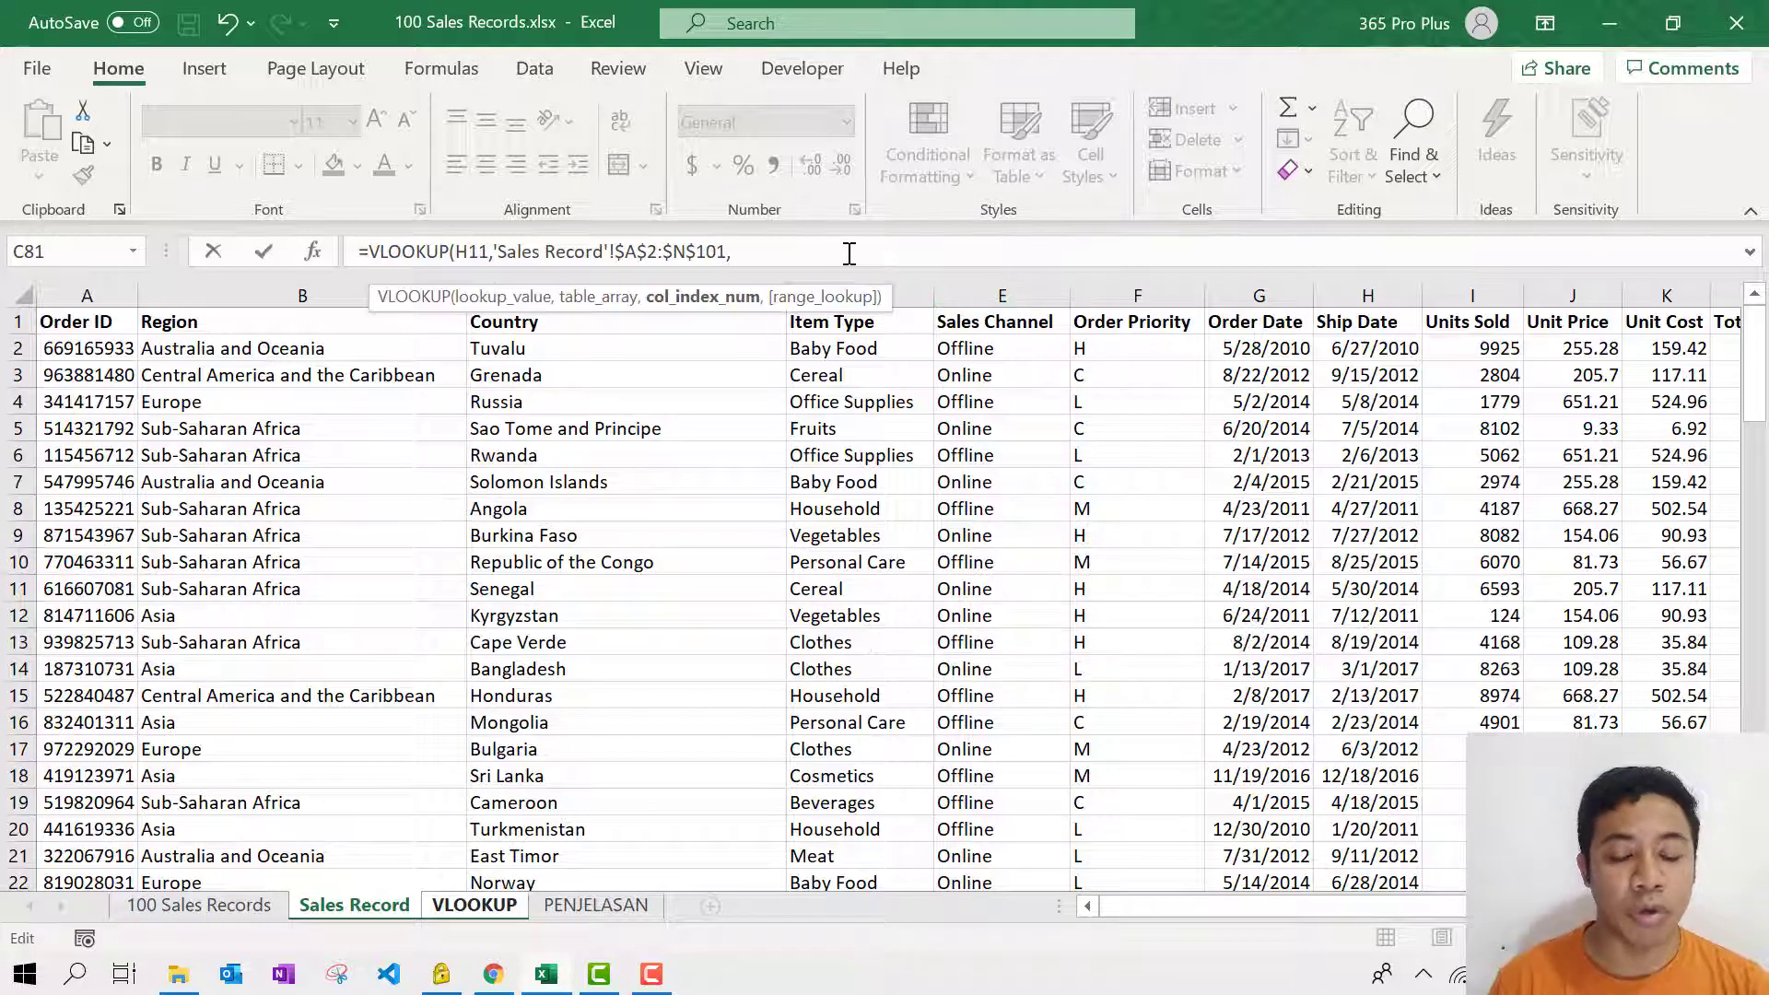
text(,)
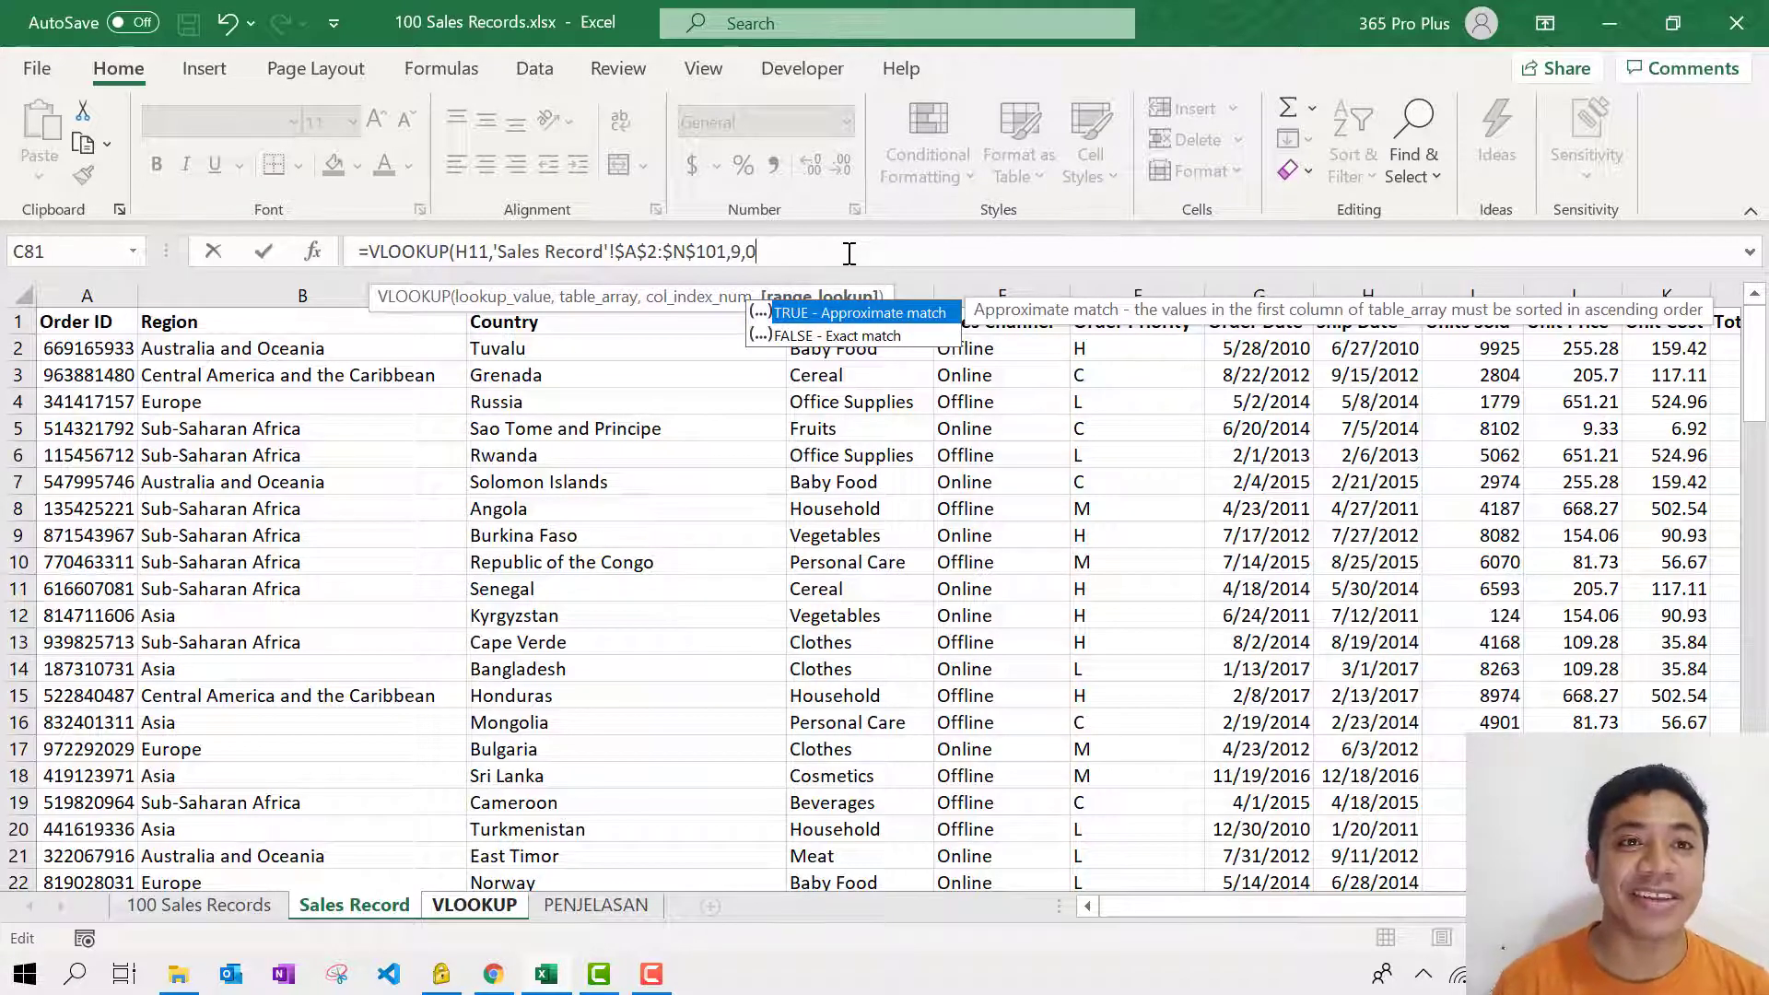
text(0)
key(Return)
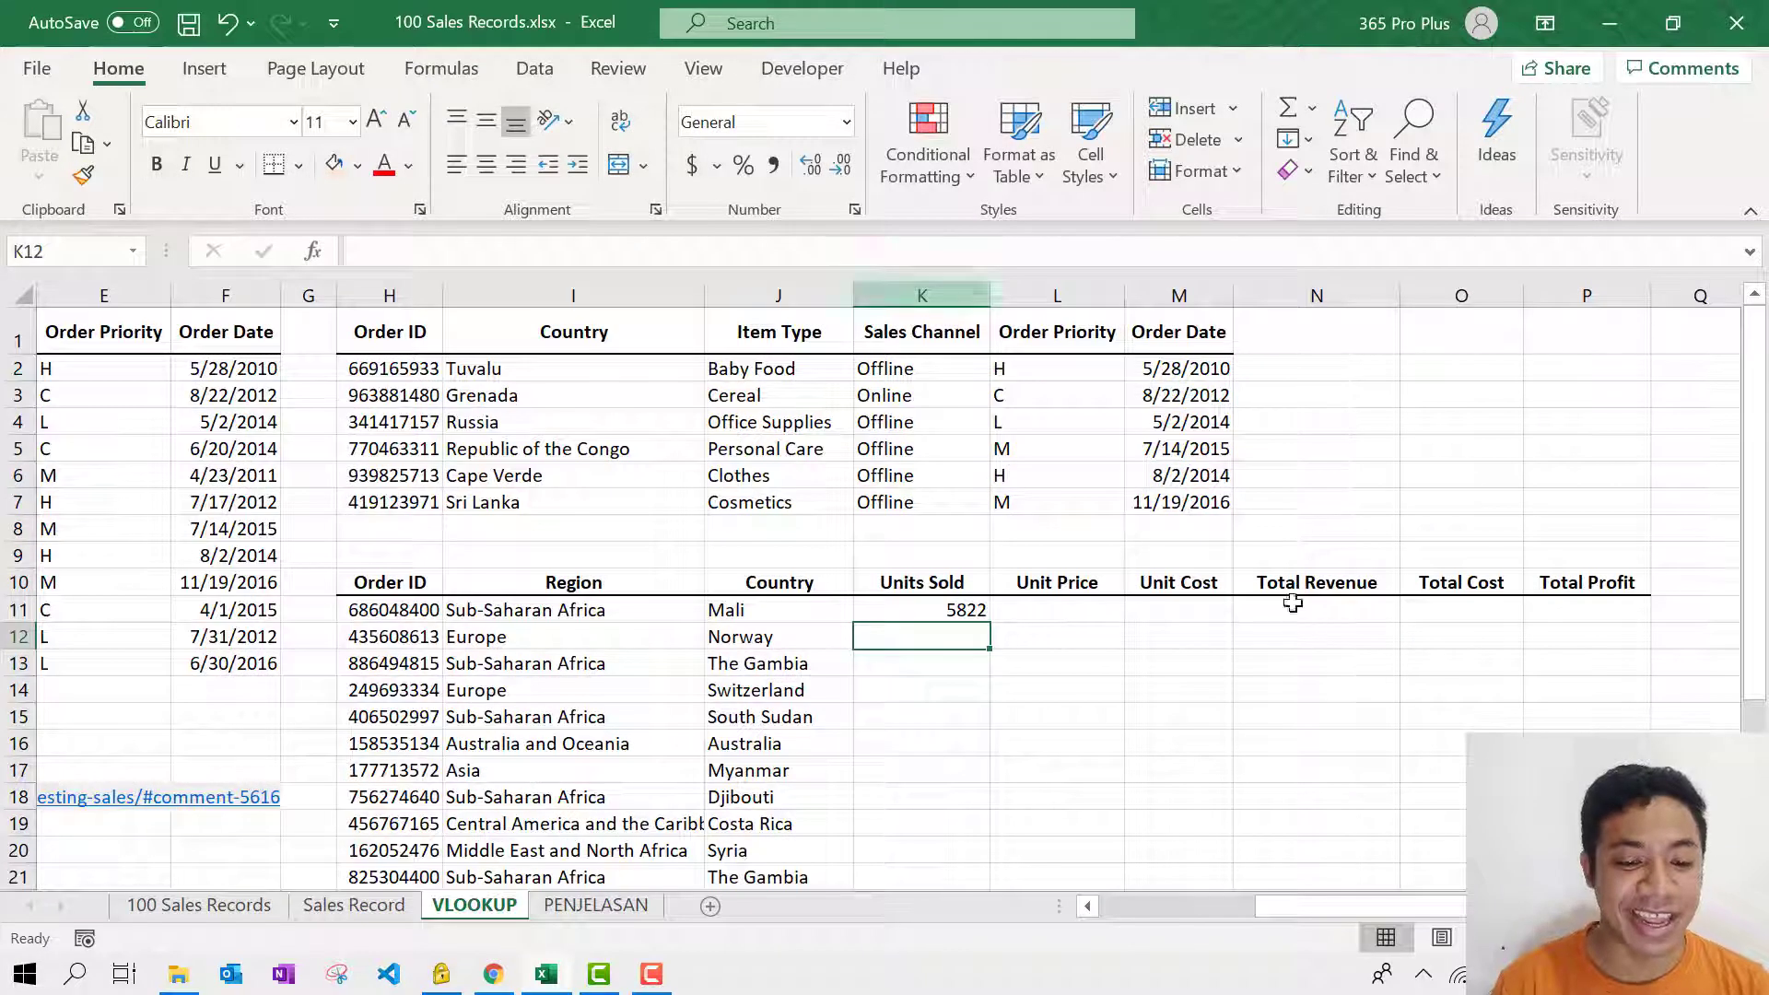
click(963, 609)
double_click(989, 623)
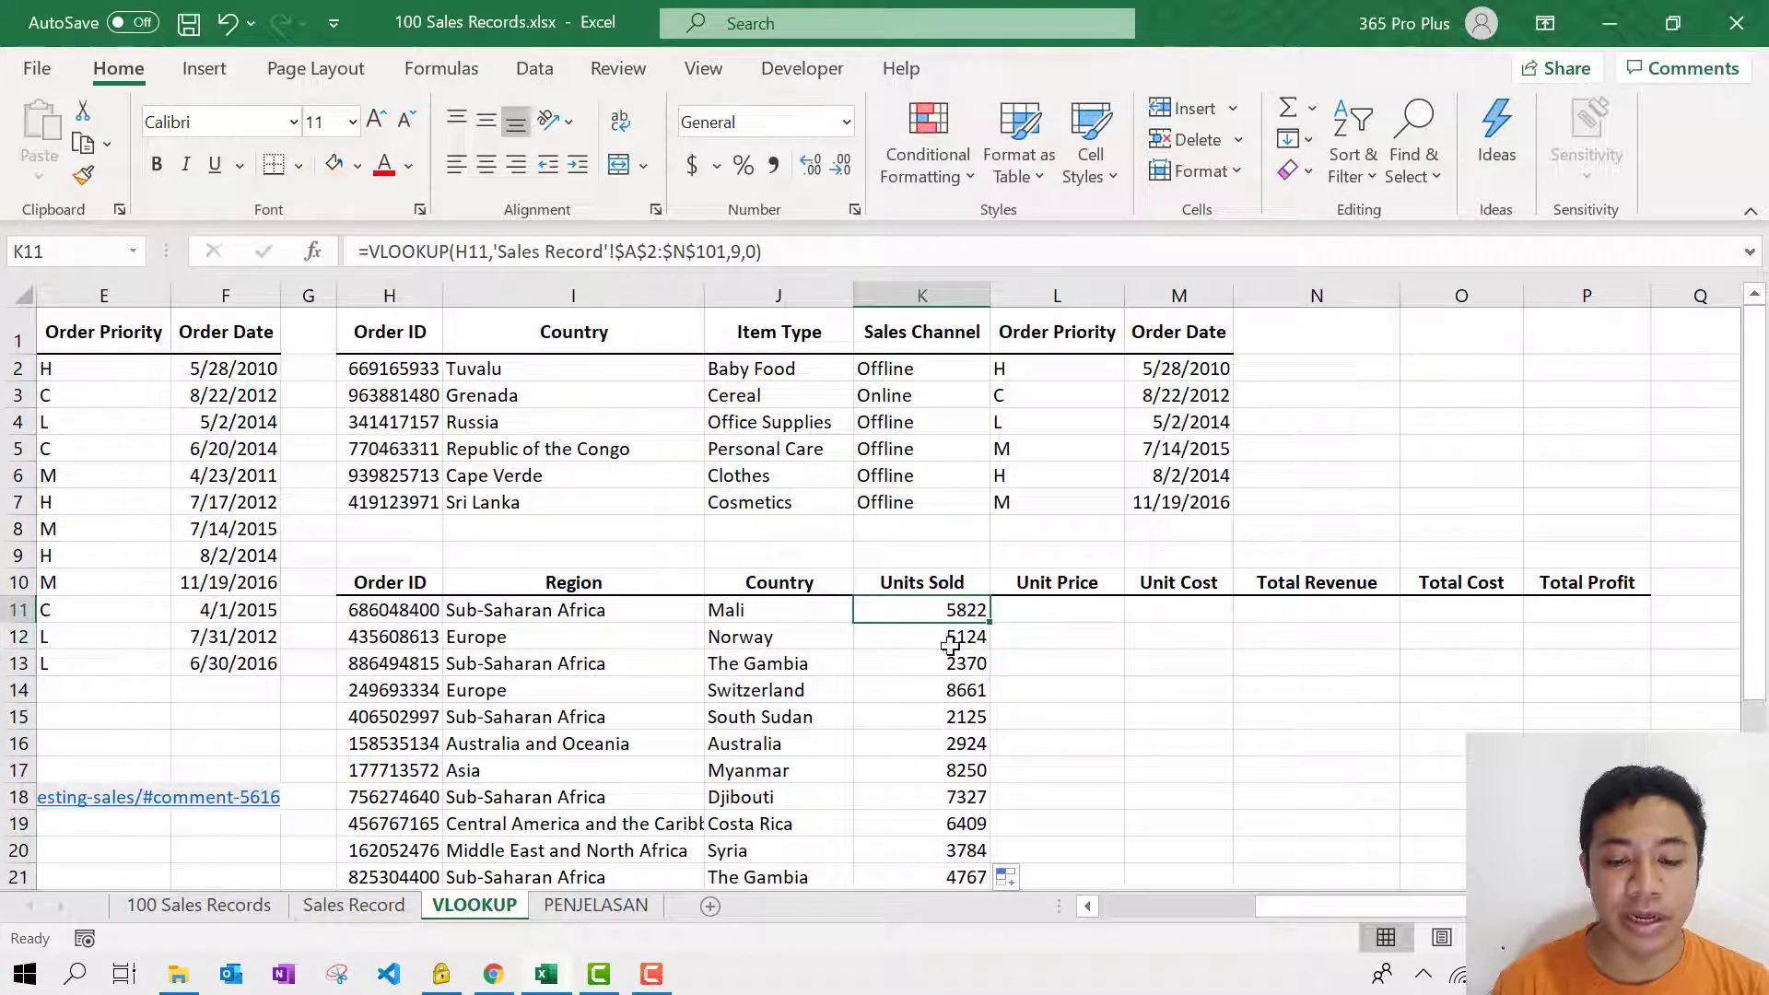
Step: Search the Sales Record sheet for the Order ID copied from H11 of the VLOOKUP sheet
click(415, 608)
key(ctrl+c)
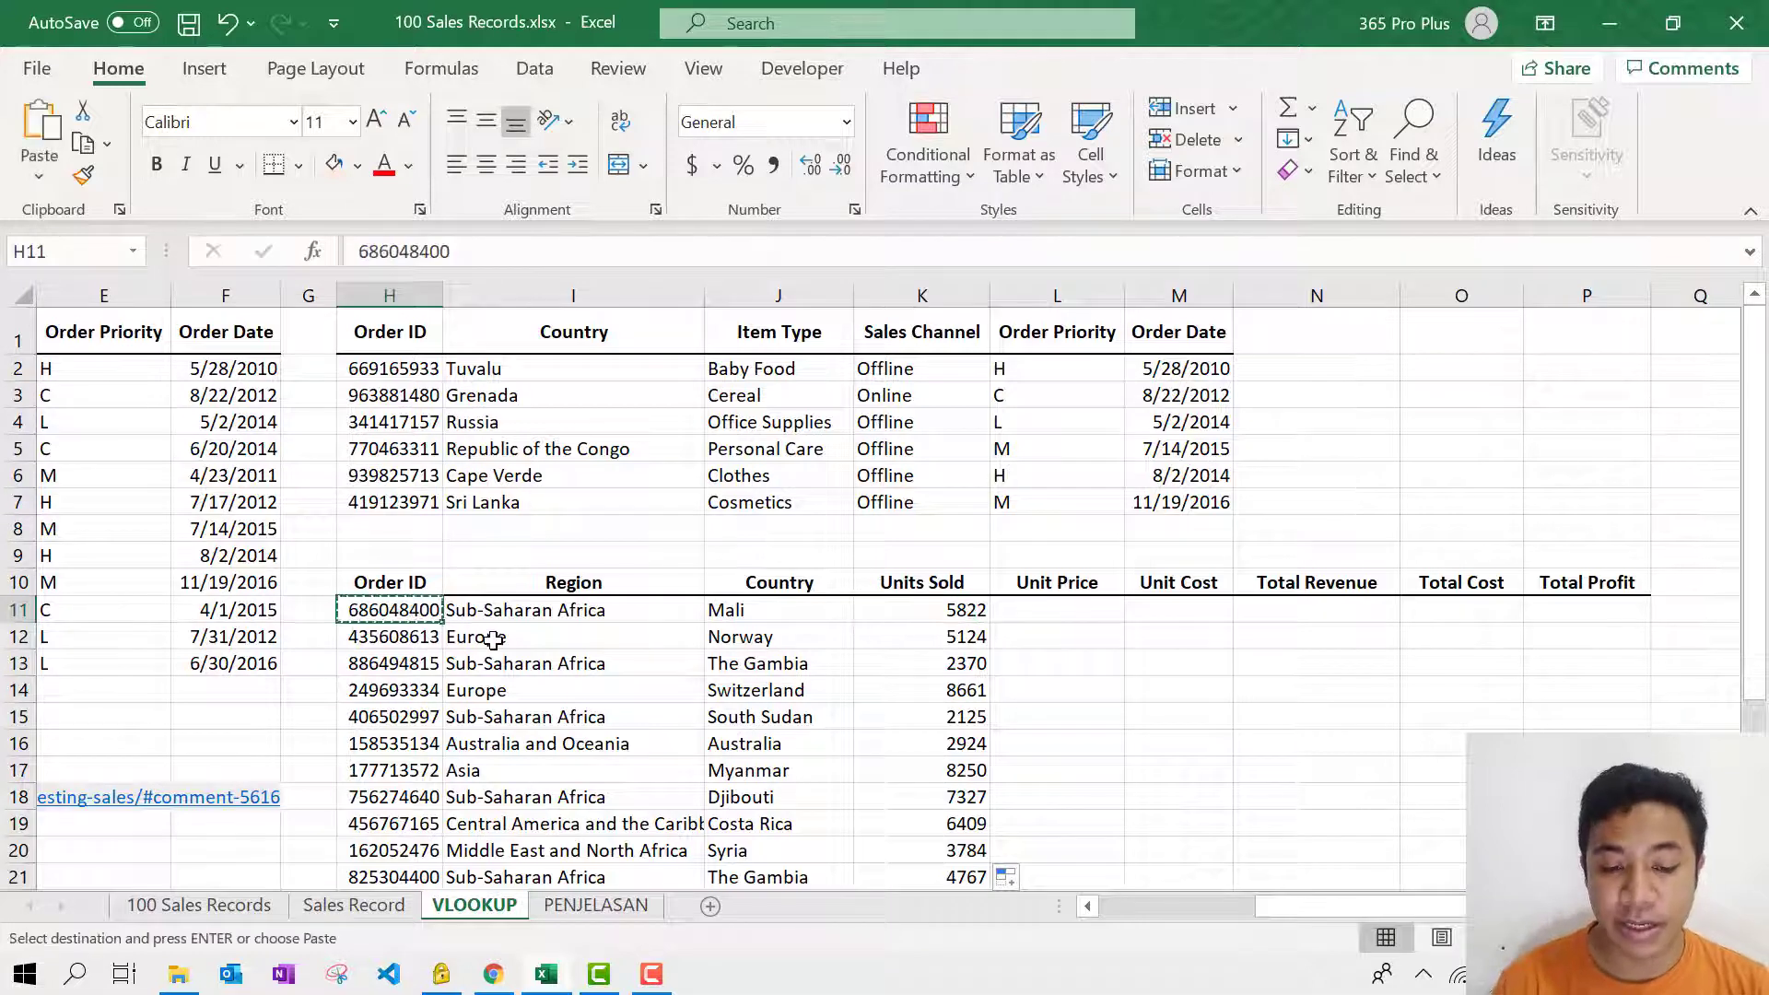
click(354, 905)
click(515, 634)
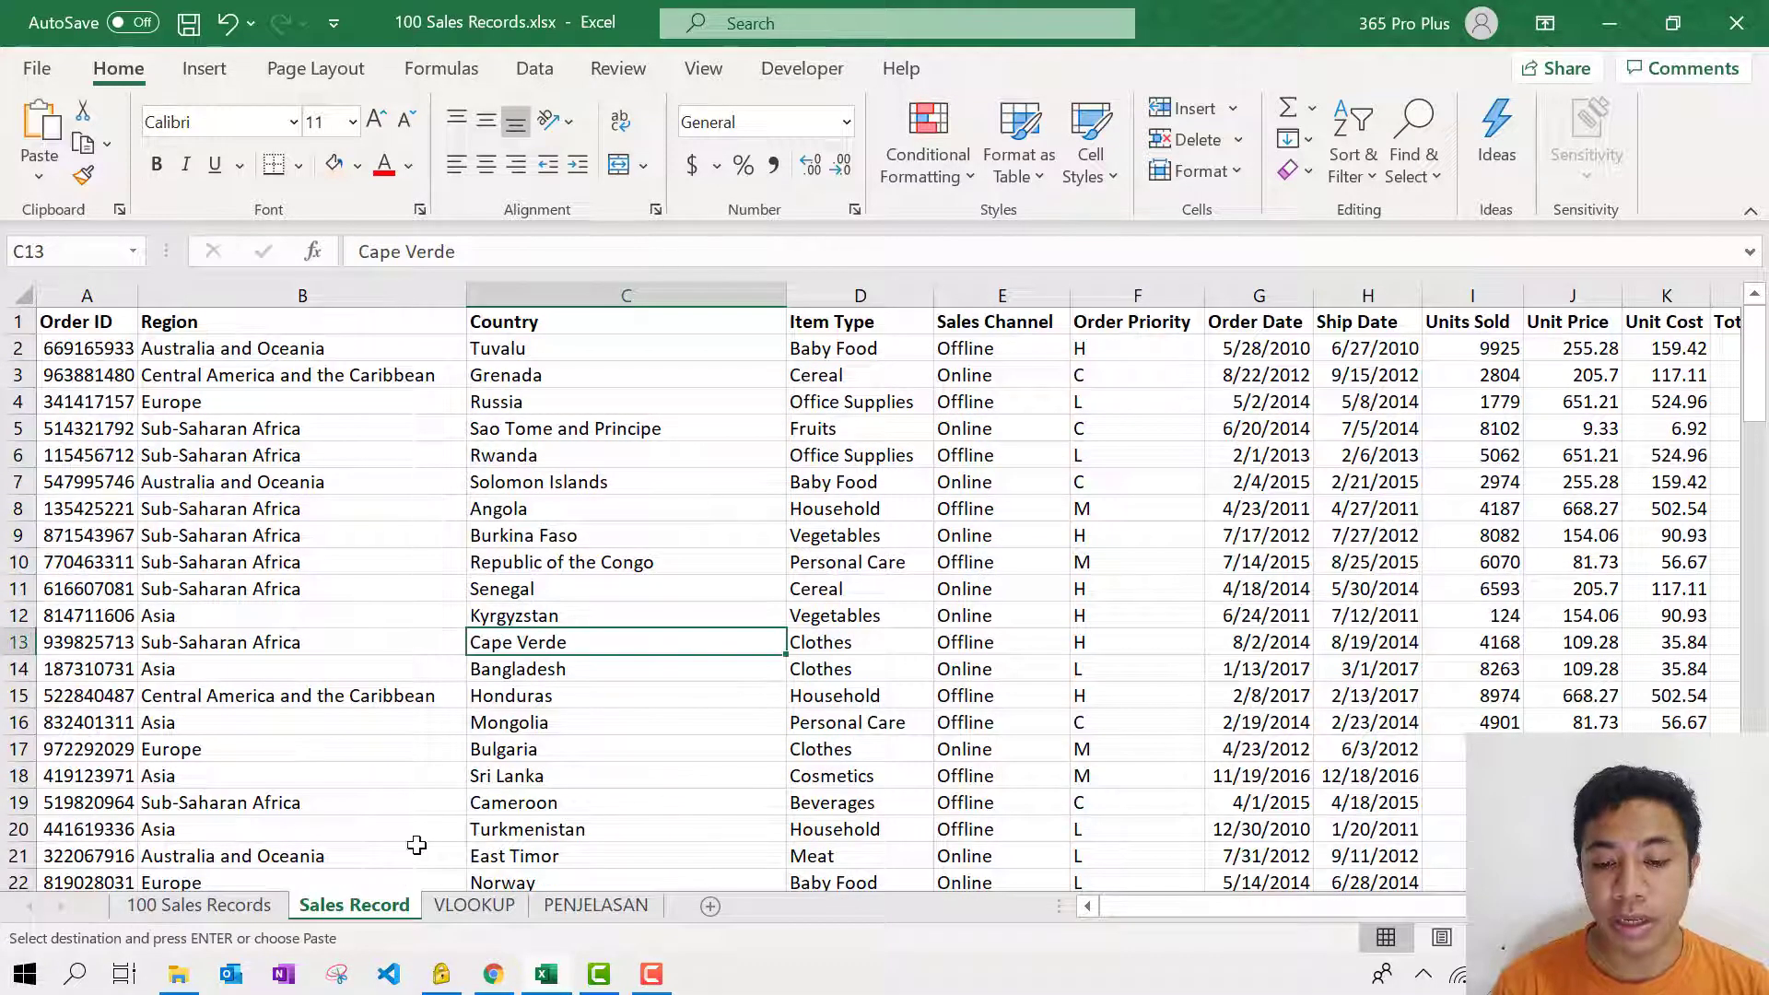
click(599, 721)
key(ctrl+f)
key(ctrl+v)
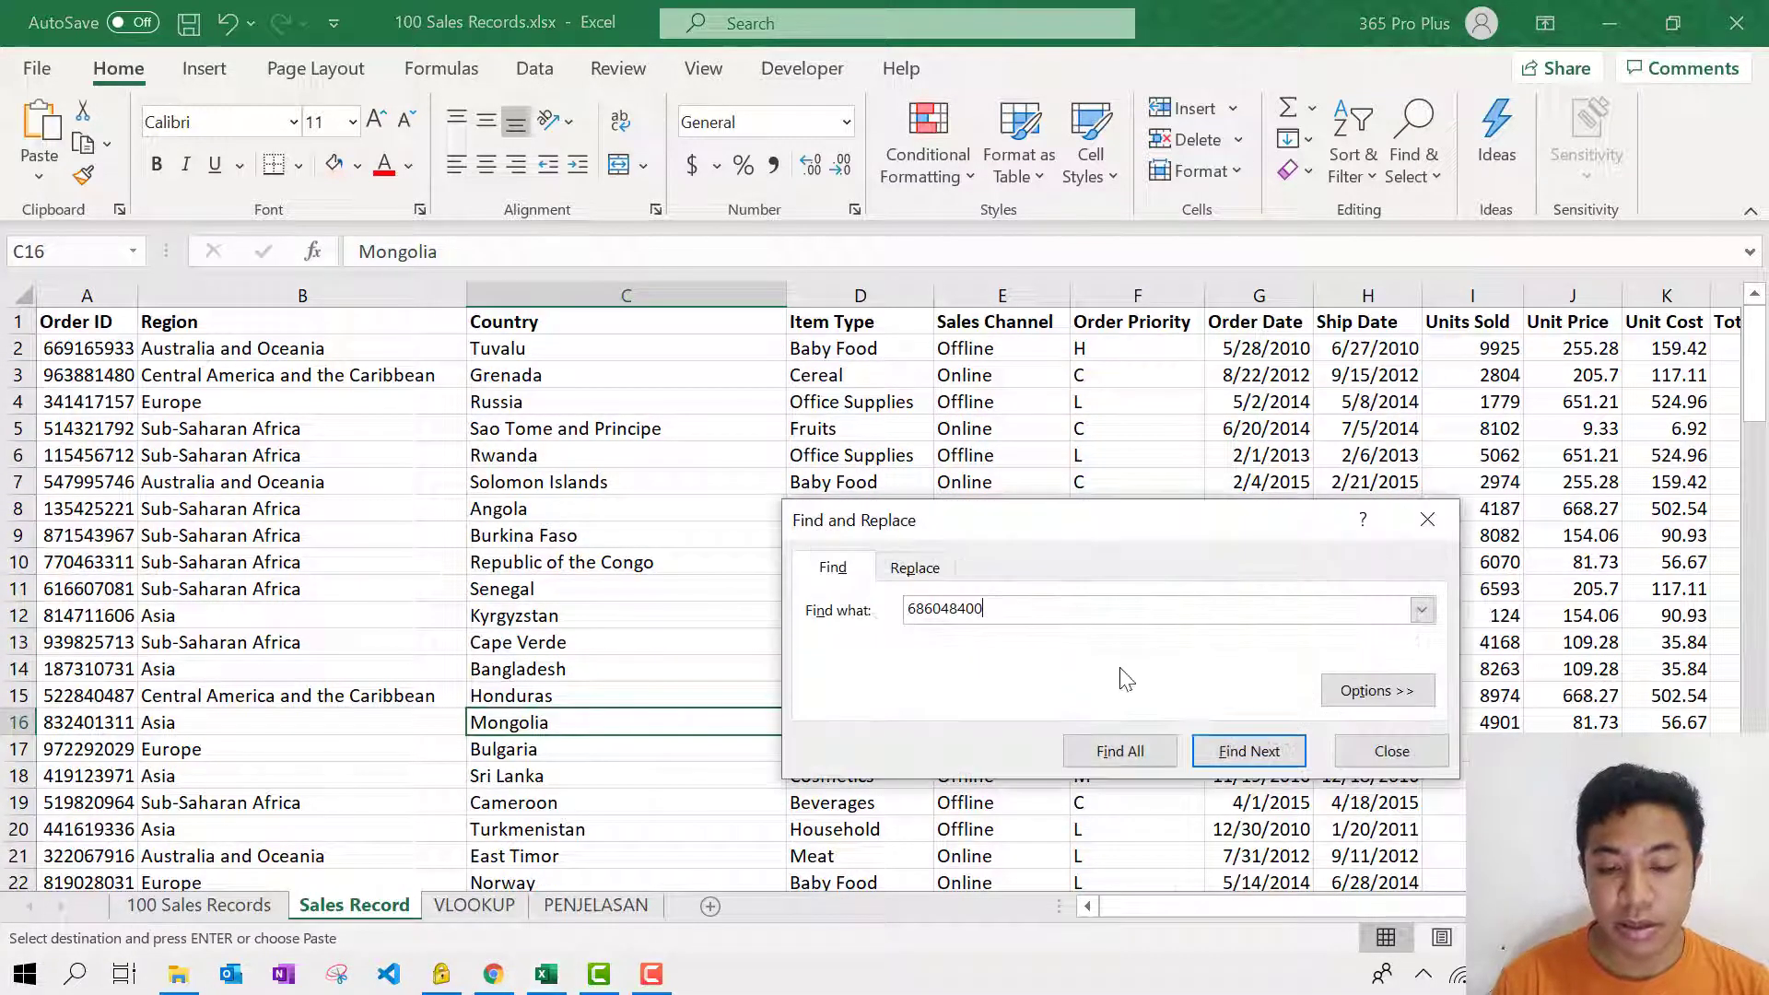
click(1251, 750)
click(1427, 520)
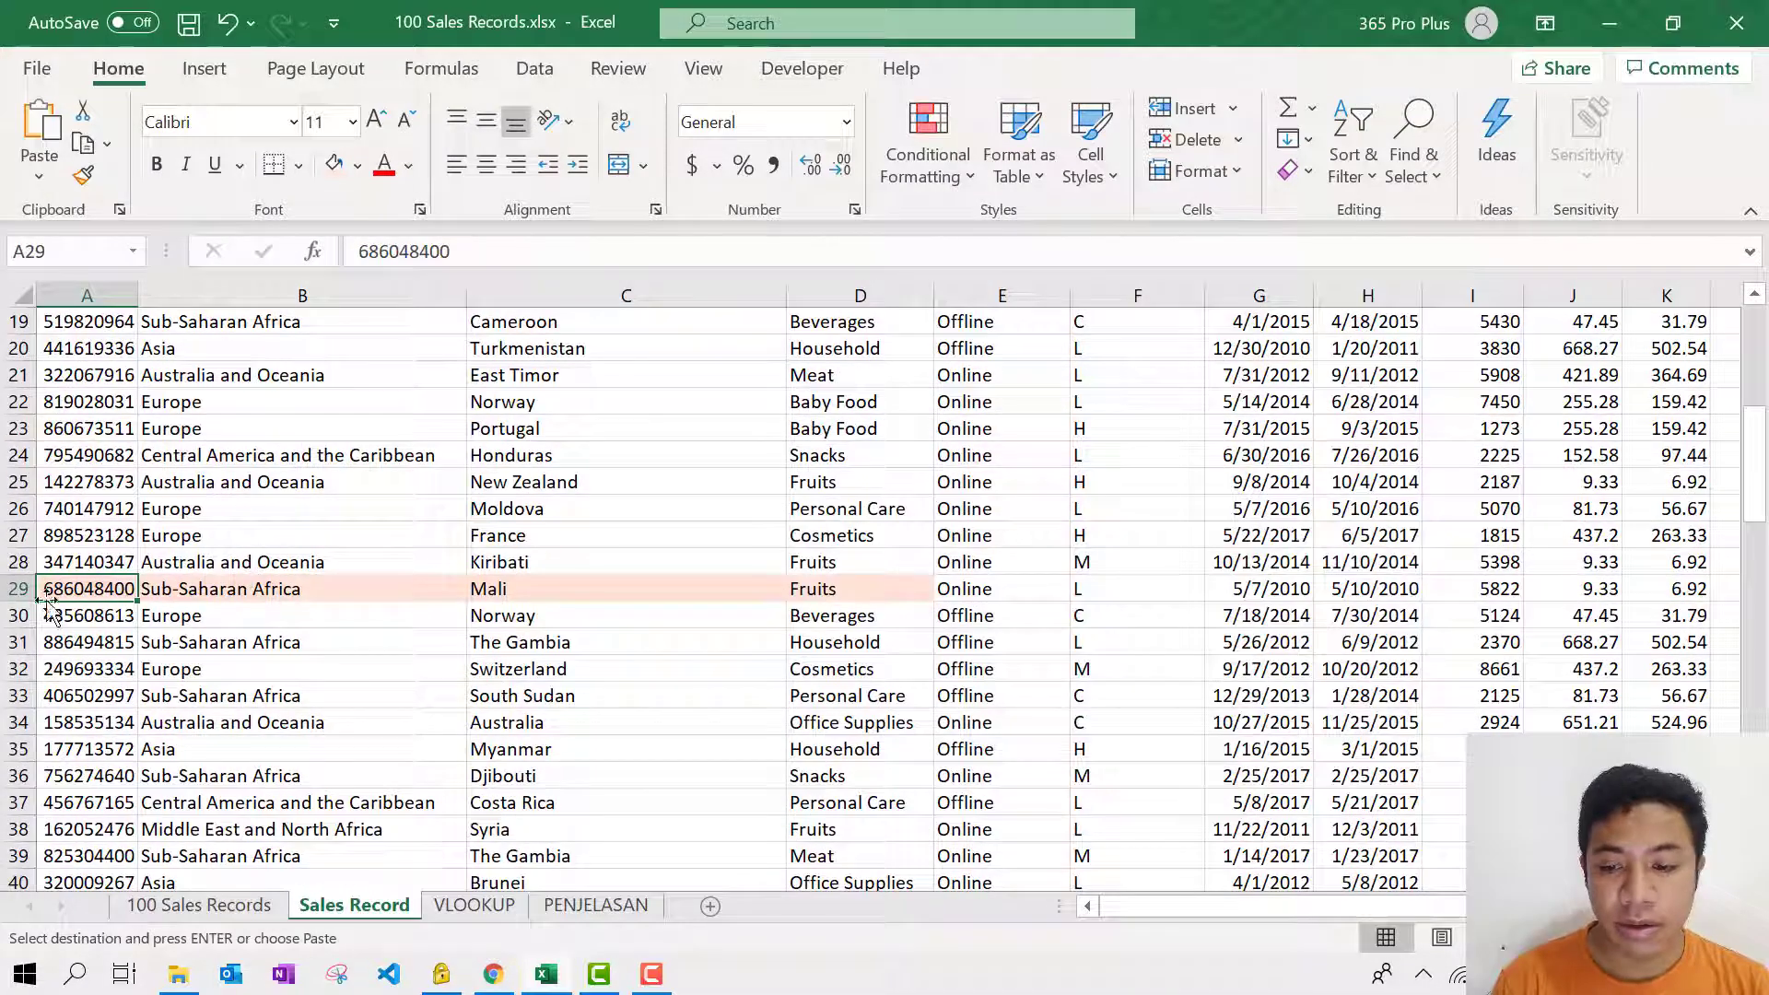
Step: Highlight Units Sold cell I29 of the matching Mali record with the light orange fill used in its row
click(19, 589)
drag(1318, 907, 1442, 914)
click(1078, 592)
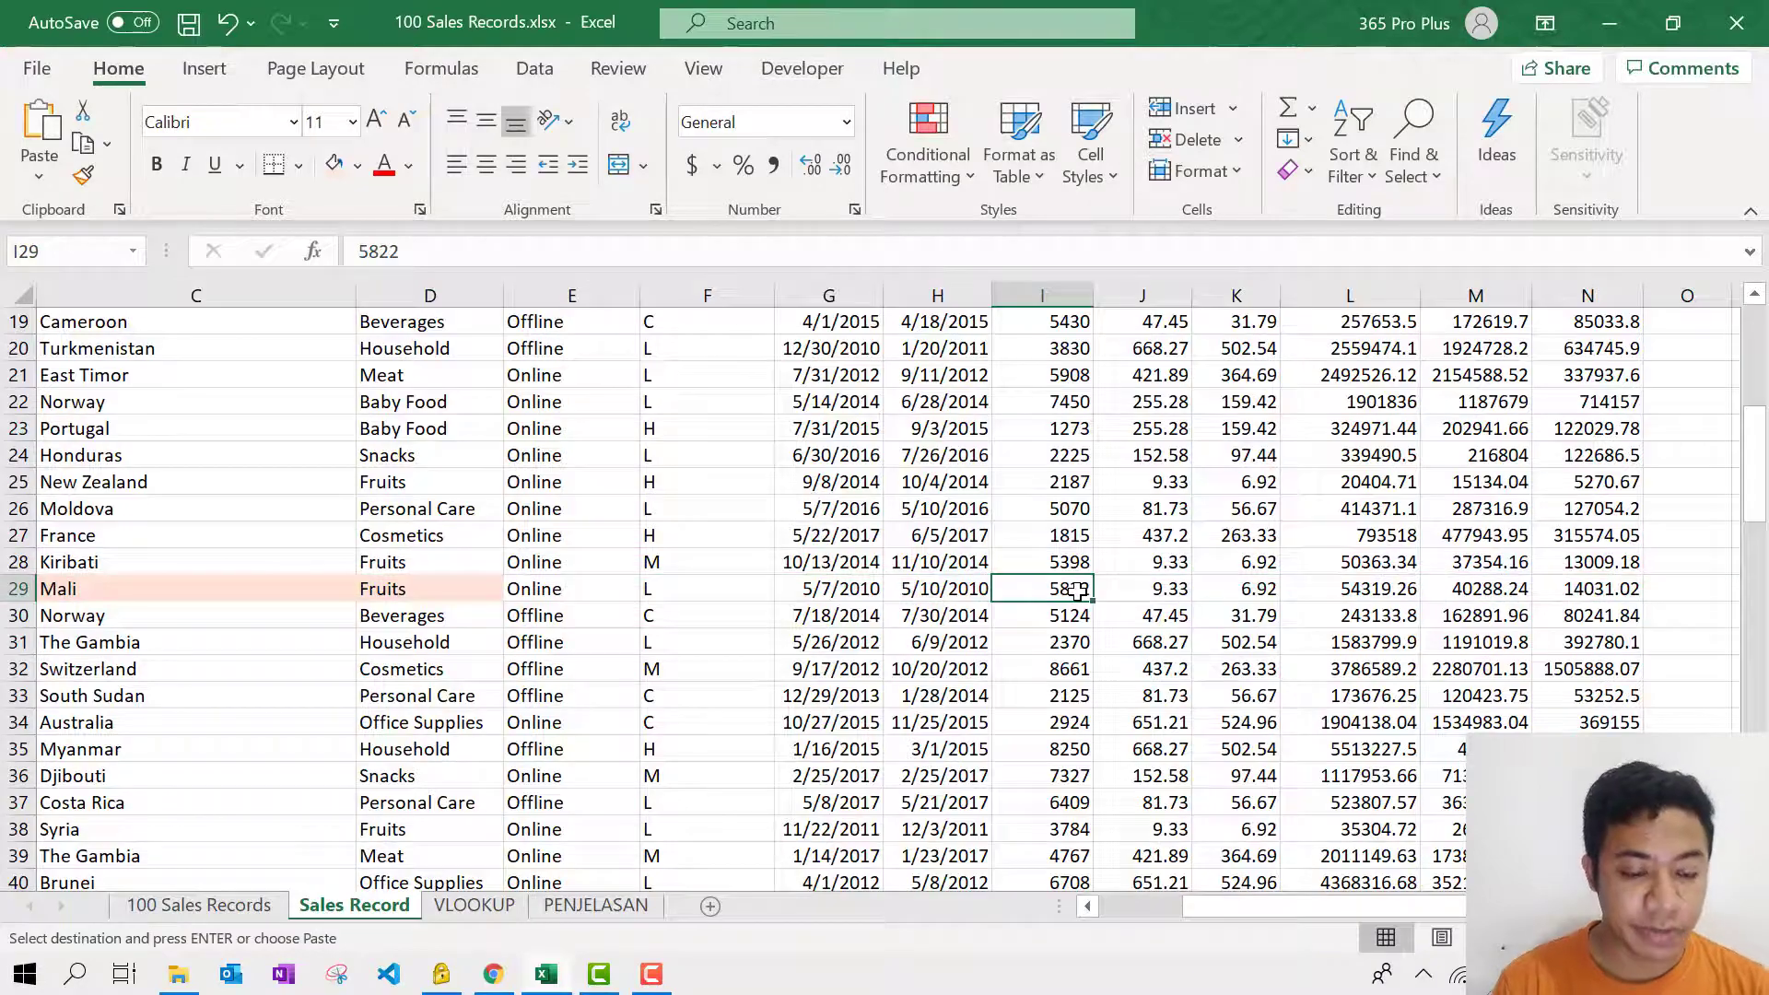
key(ctrl+shift+Up)
scroll(1033, 517, down, 9)
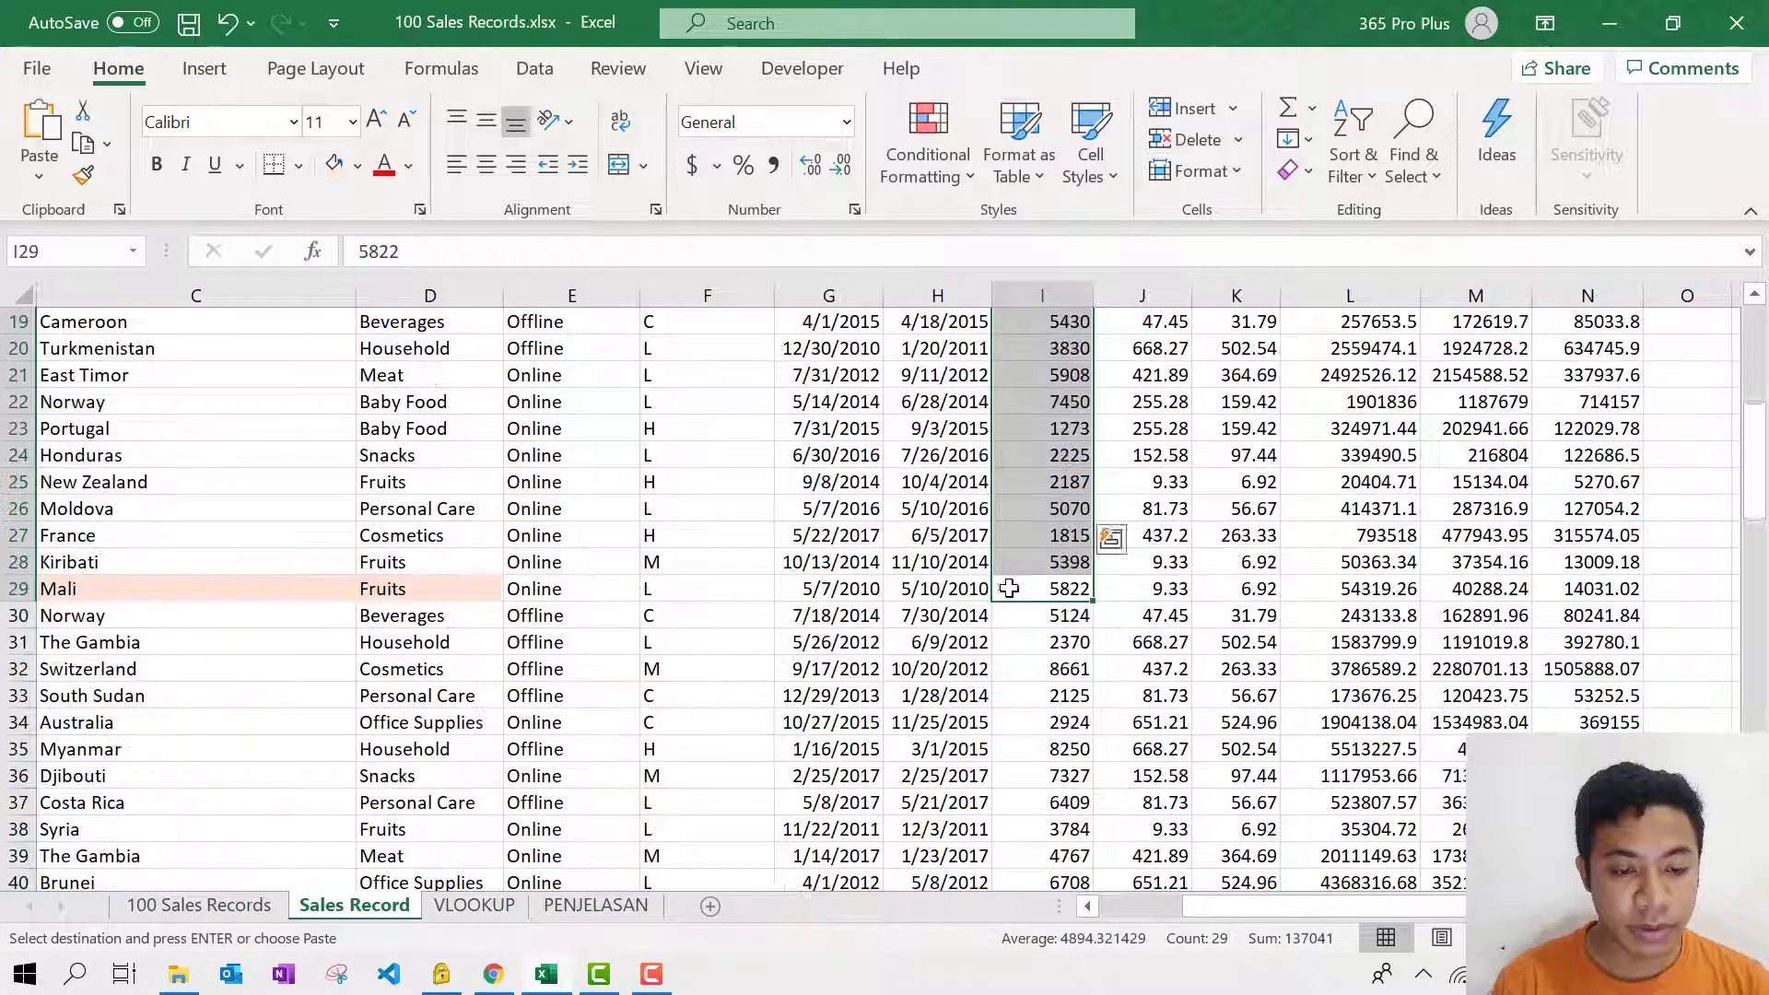
scroll(1014, 553, up, 2)
click(1066, 509)
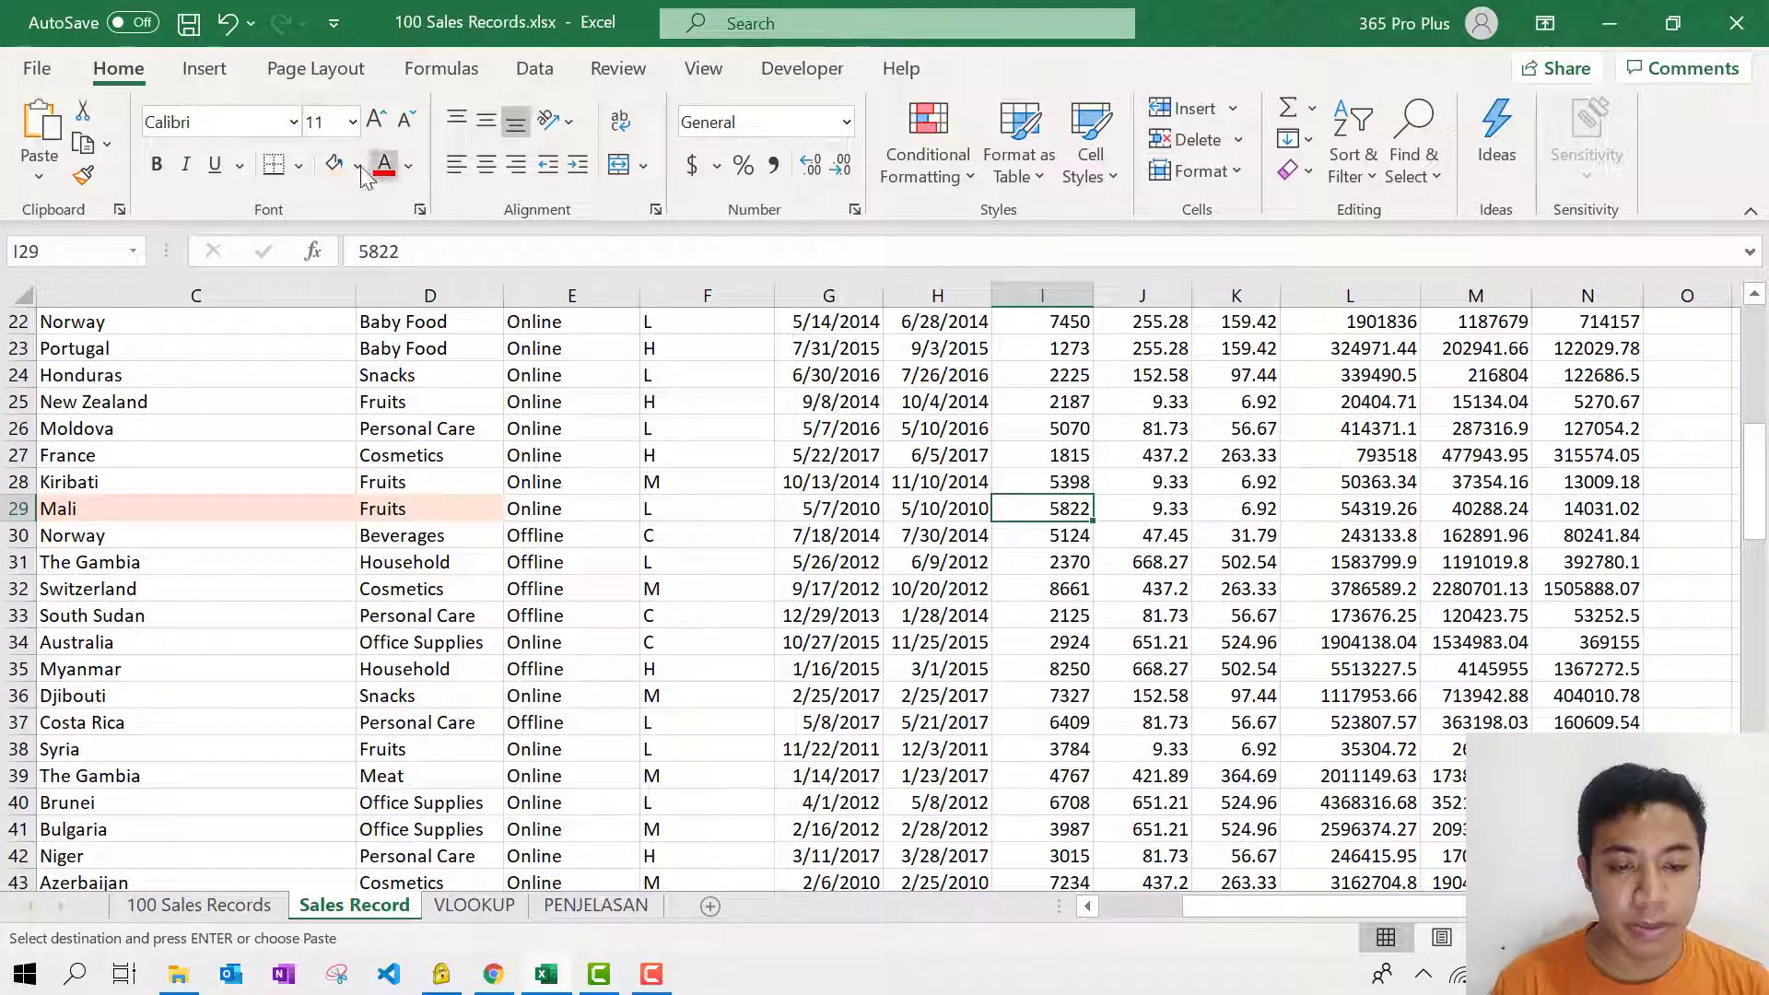
key(Escape)
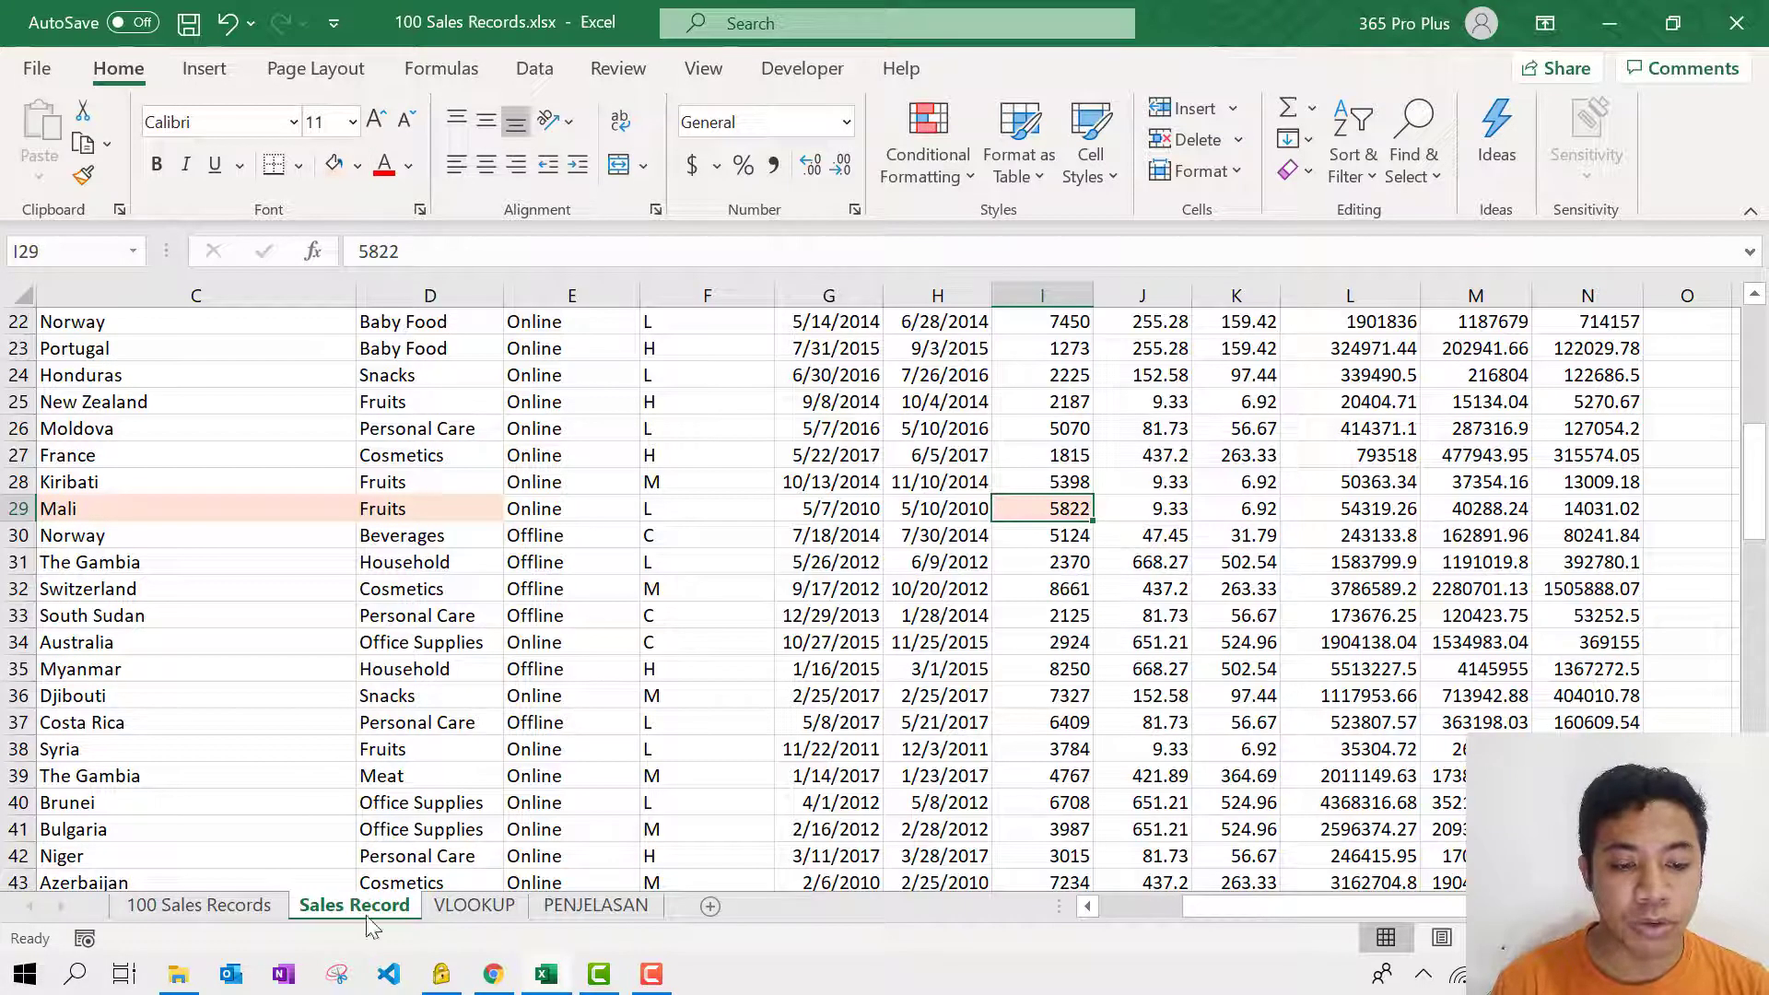
Step: Start a VLOOKUP formula in L11 of the Unit Price column on the VLOOKUP sheet with H11 as the lookup value
click(476, 906)
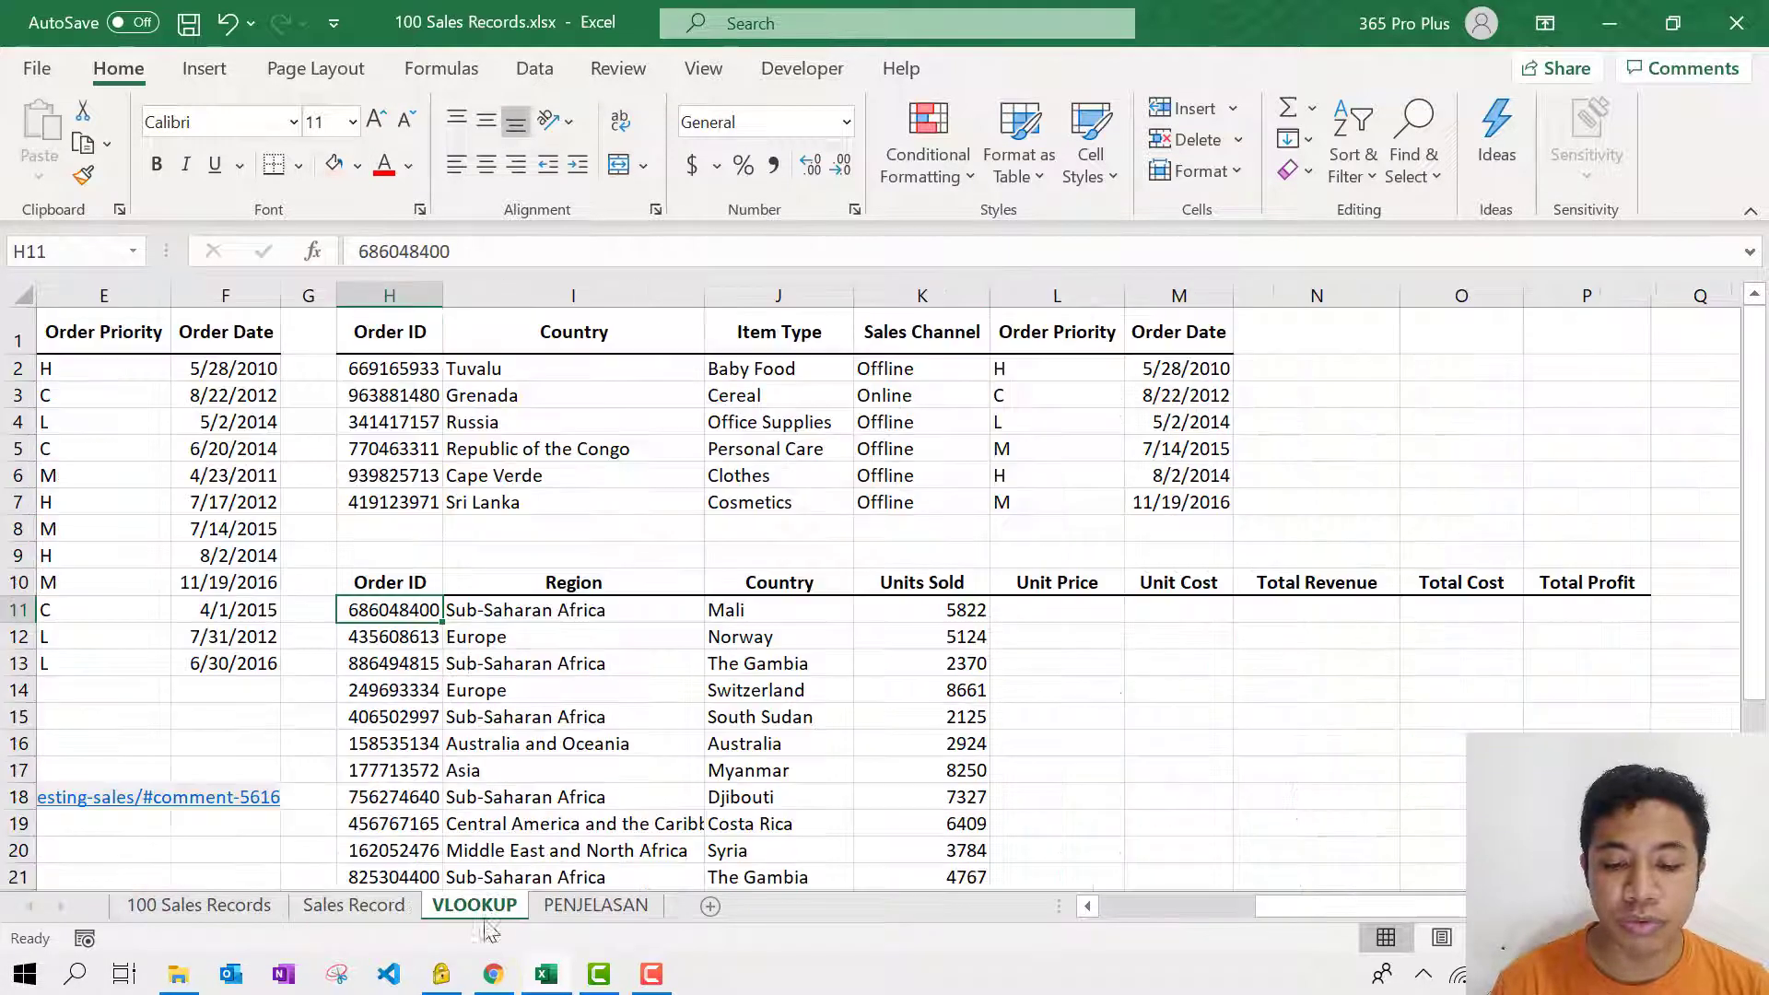
click(954, 616)
double_click(1074, 616)
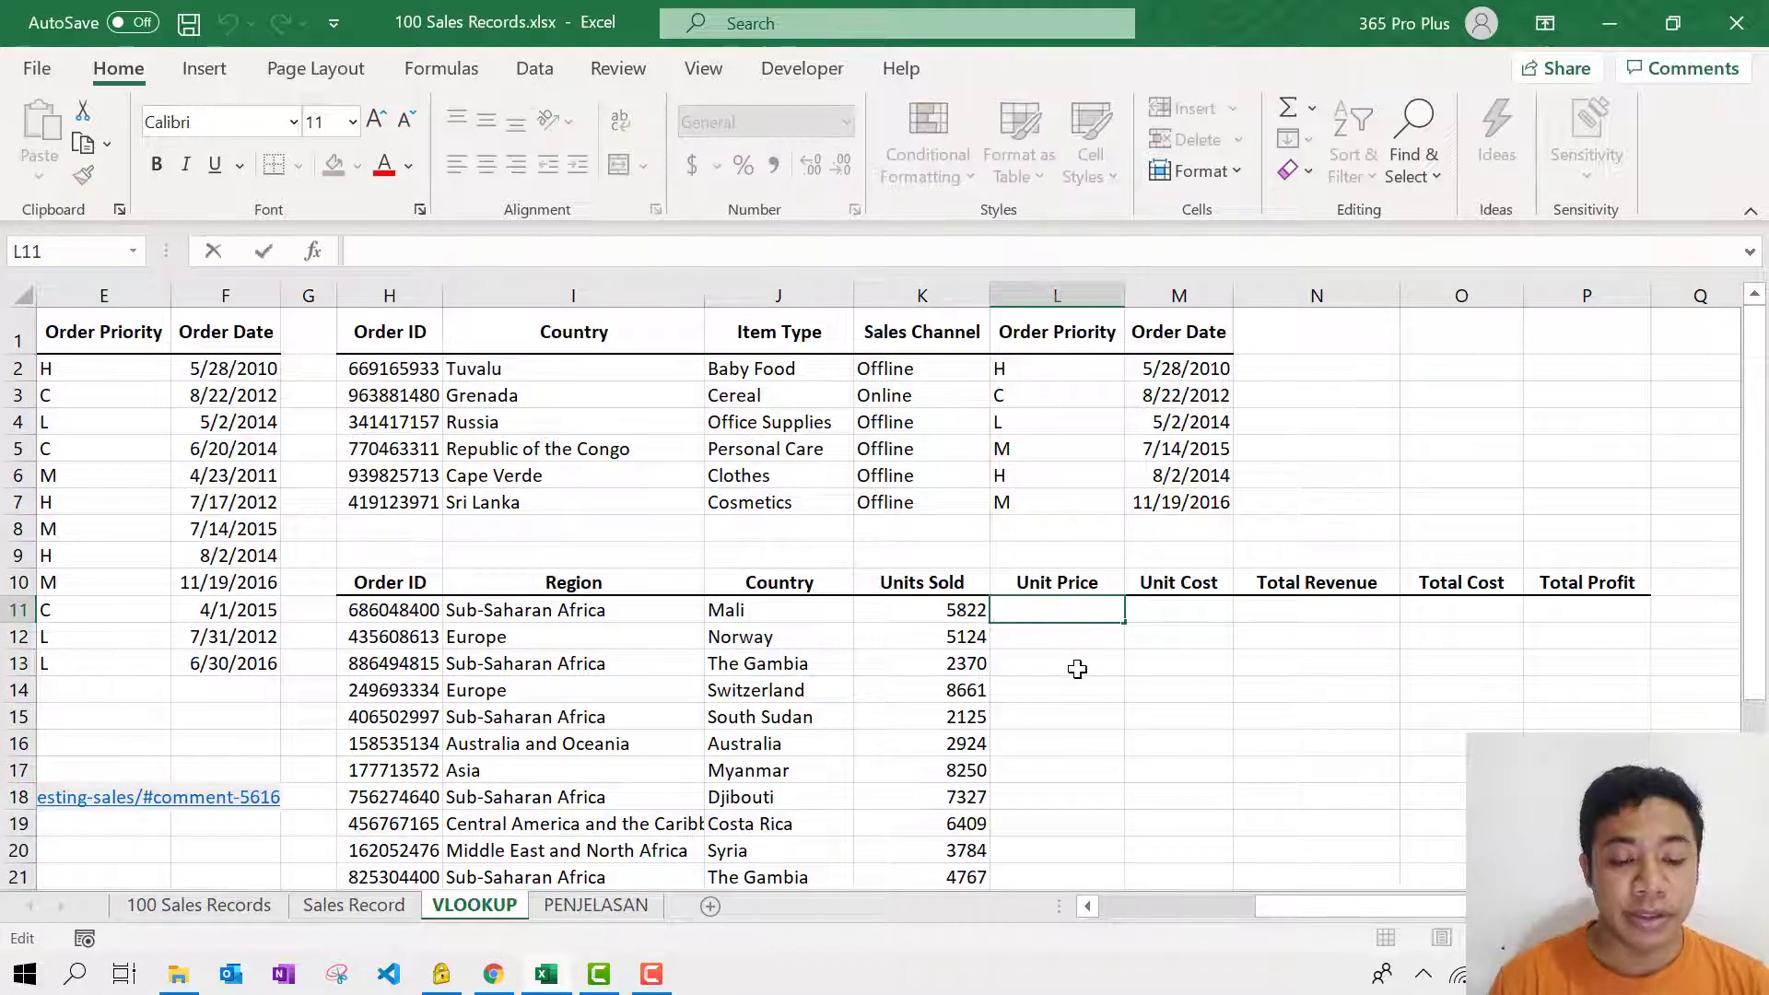
scroll(1077, 668, down, 3)
scroll(1076, 668, up, 3)
scroll(1077, 668, down, 4)
scroll(1075, 645, up, 4)
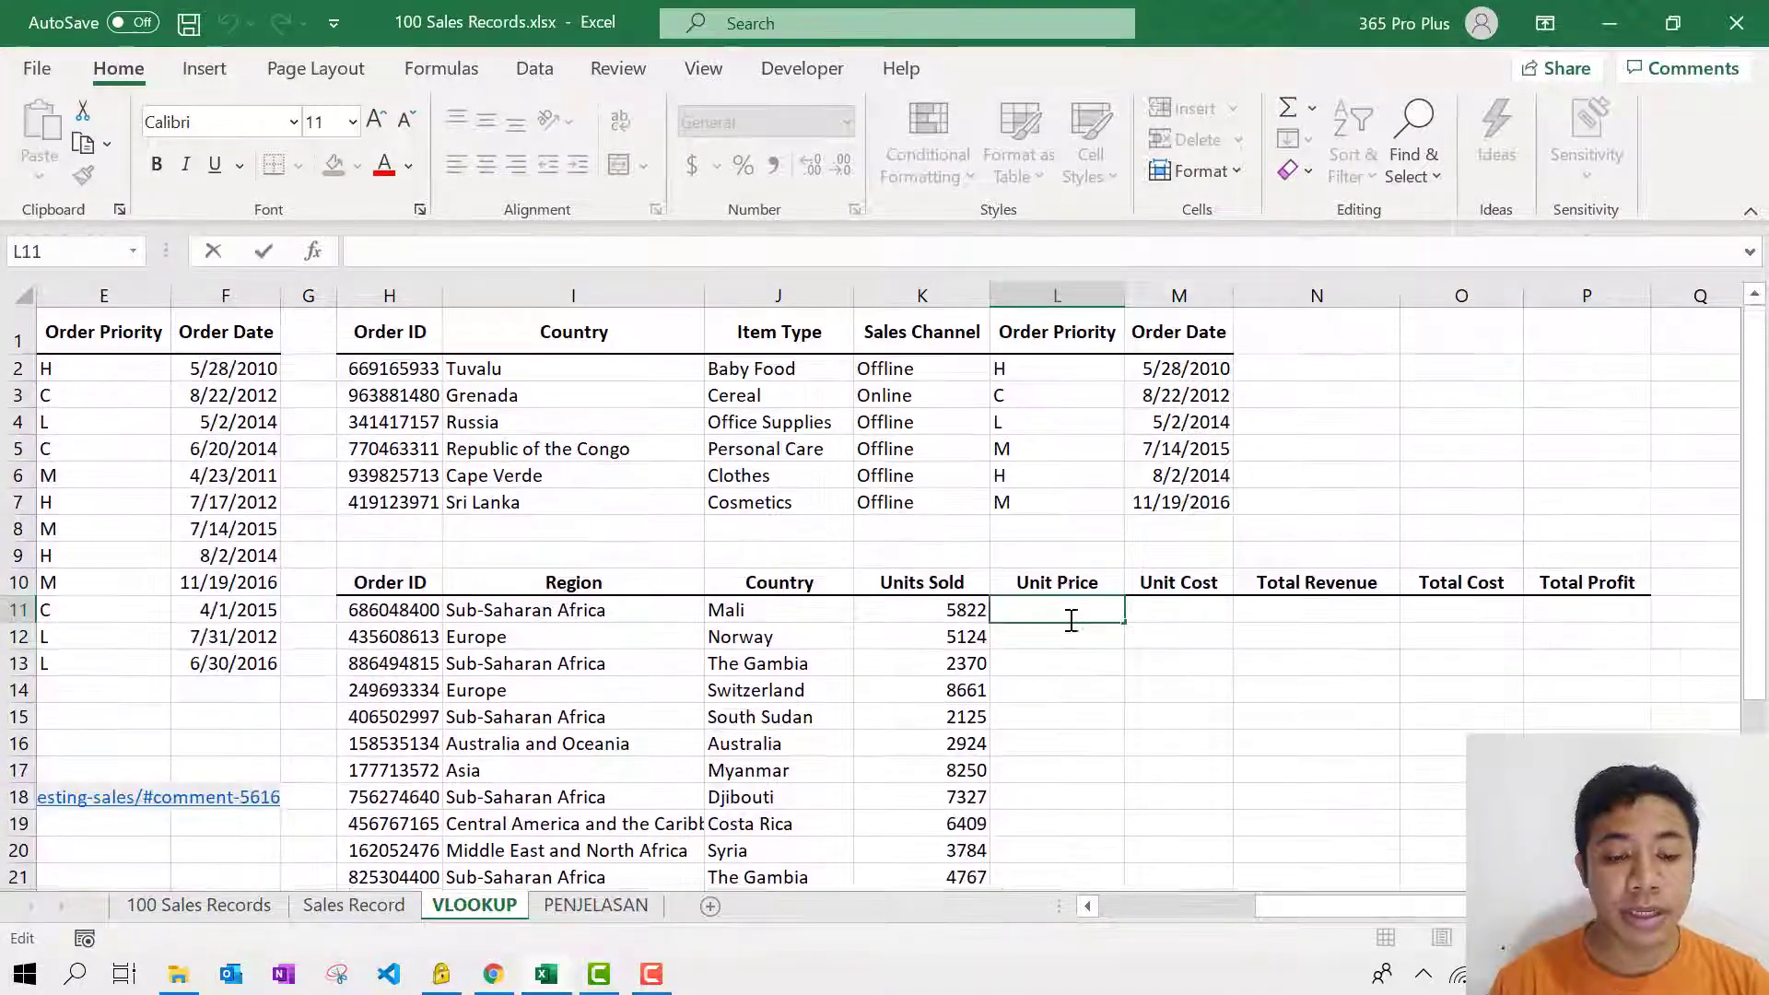
scroll(1072, 620, down, 2)
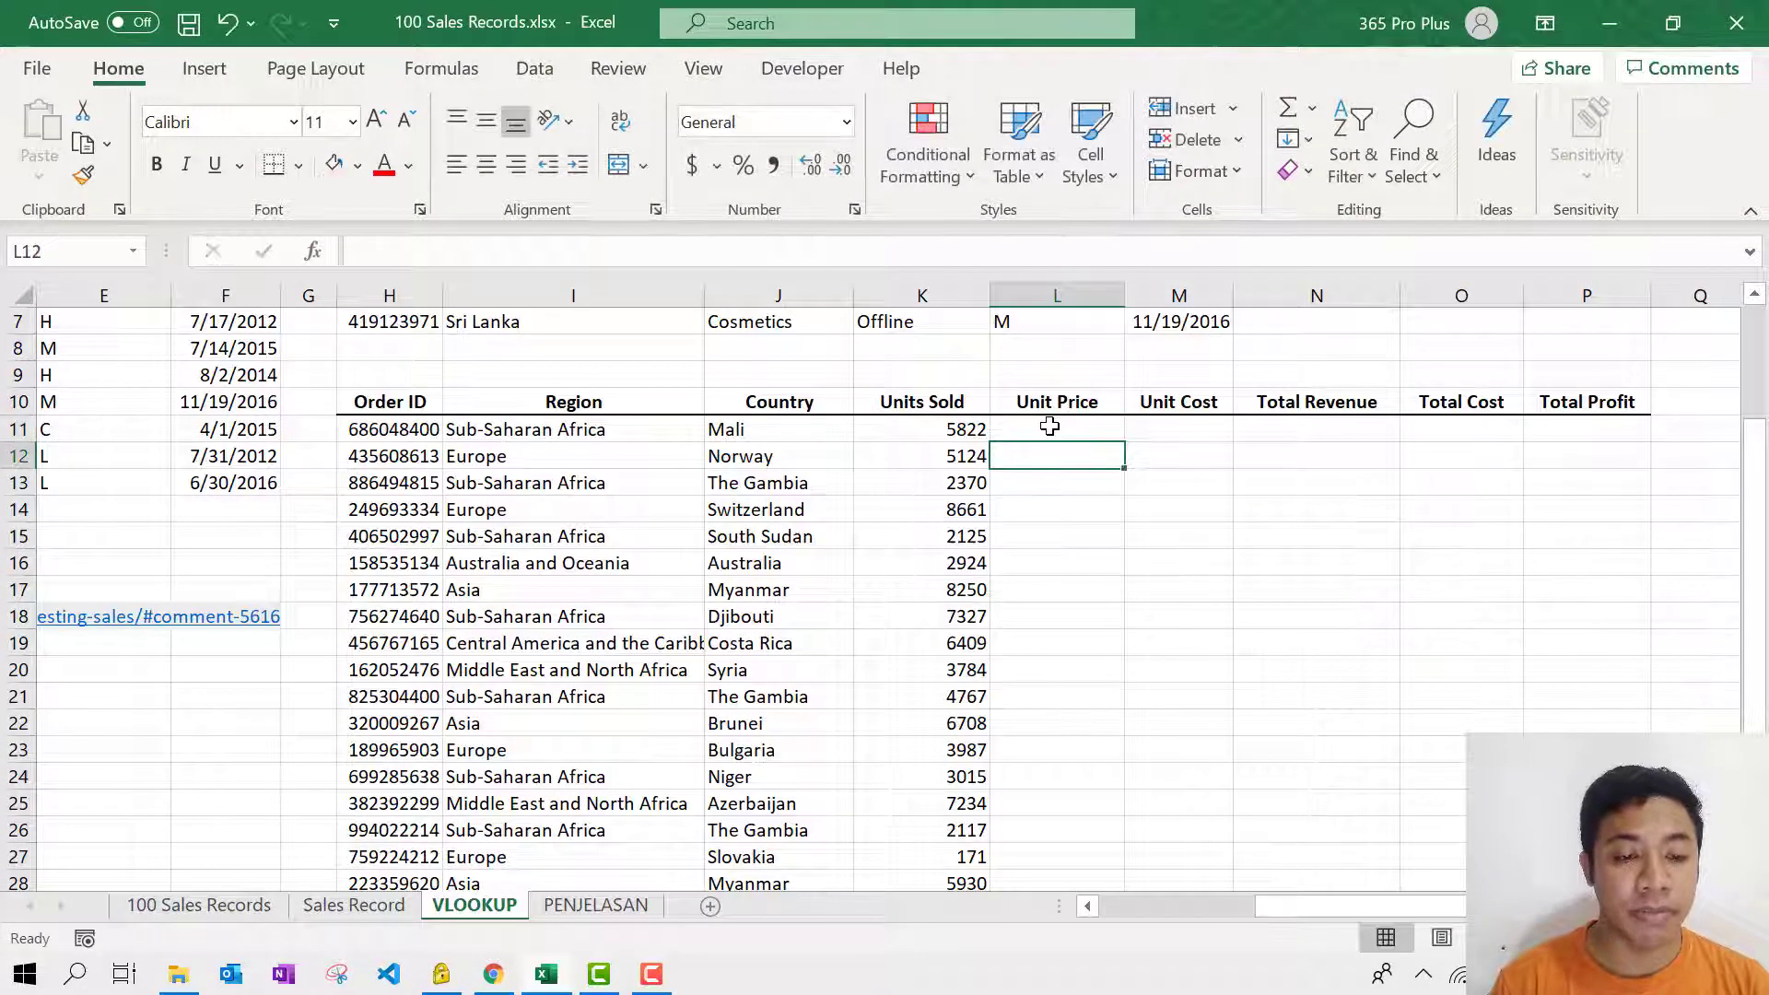
text(=VLOOKUP()
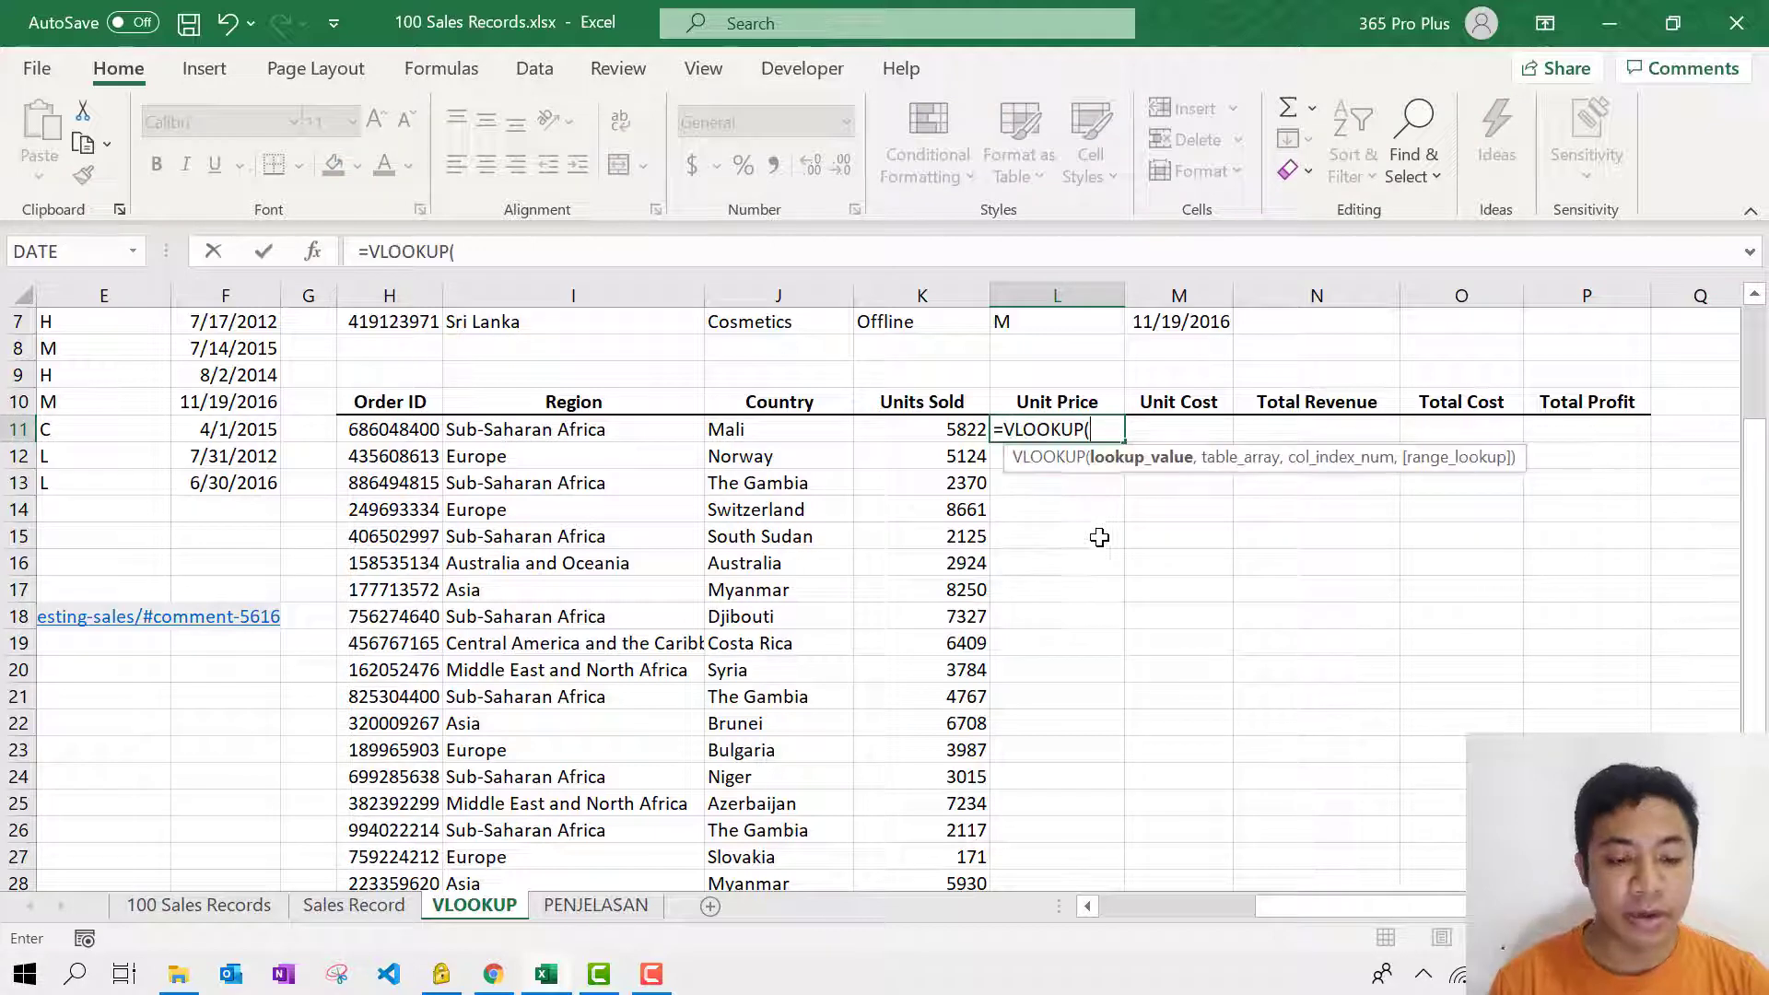
click(432, 431)
text(,)
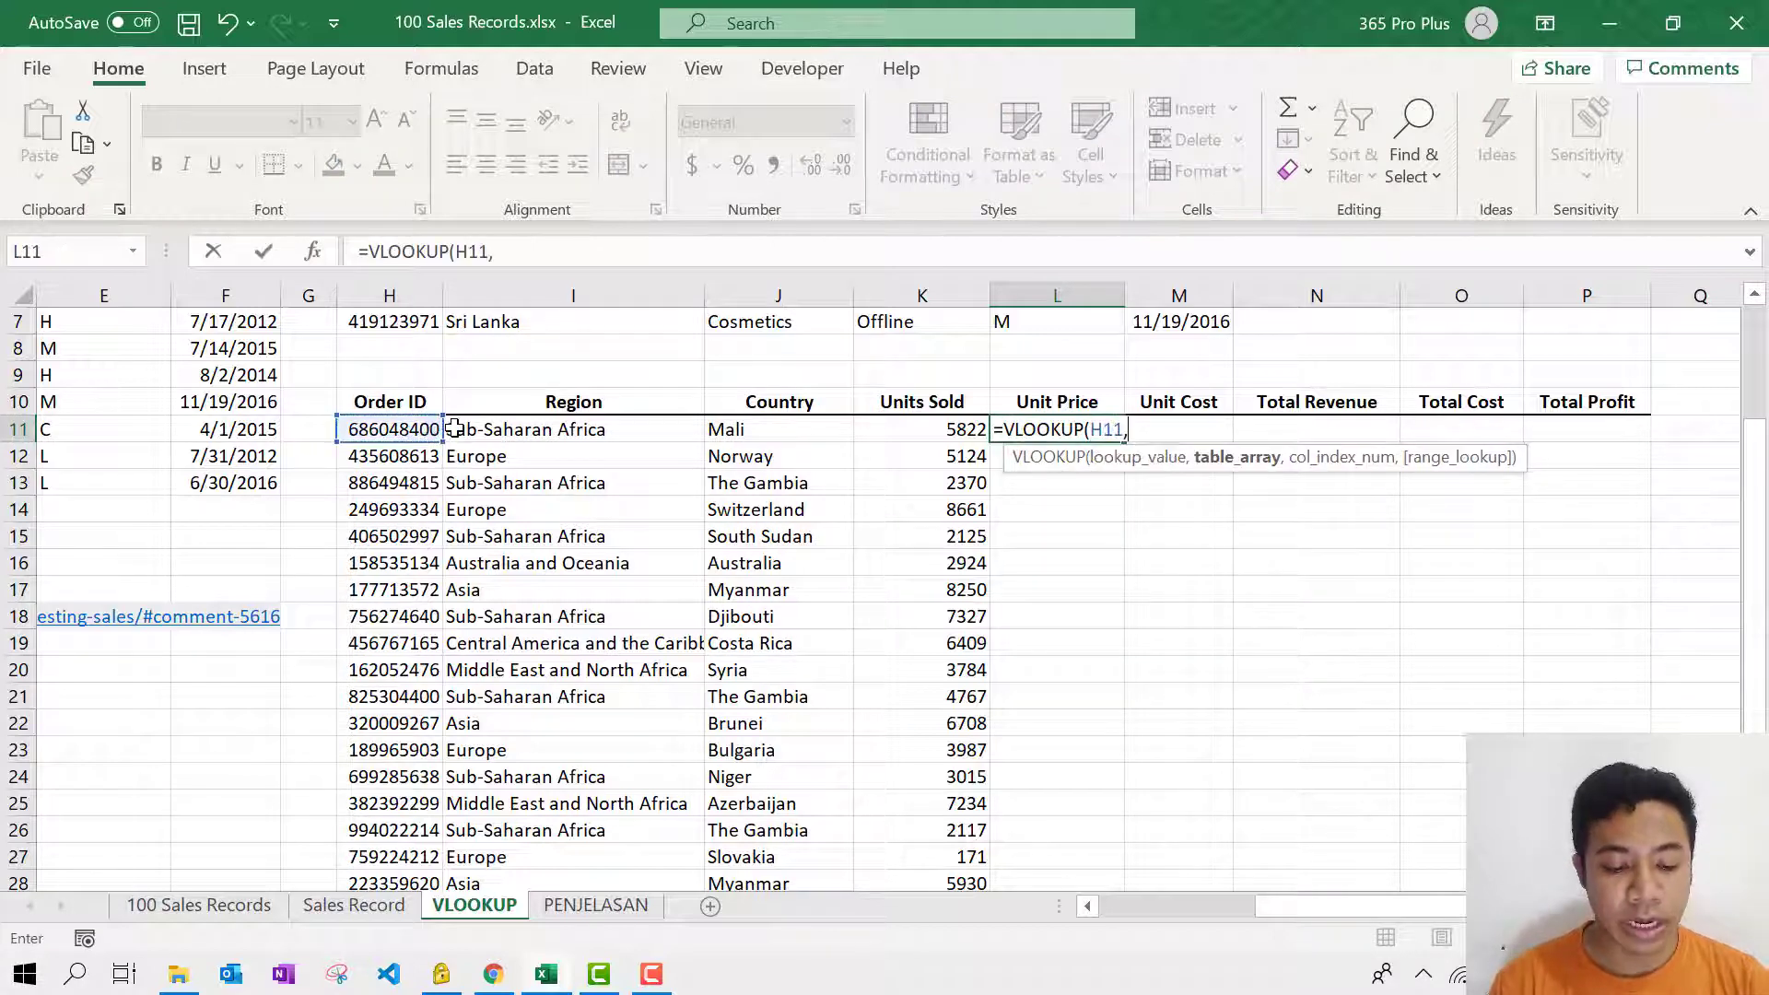
Step: Set the L11 formula's table array to the relative range A2:N101 on the Sales Record sheet
click(361, 906)
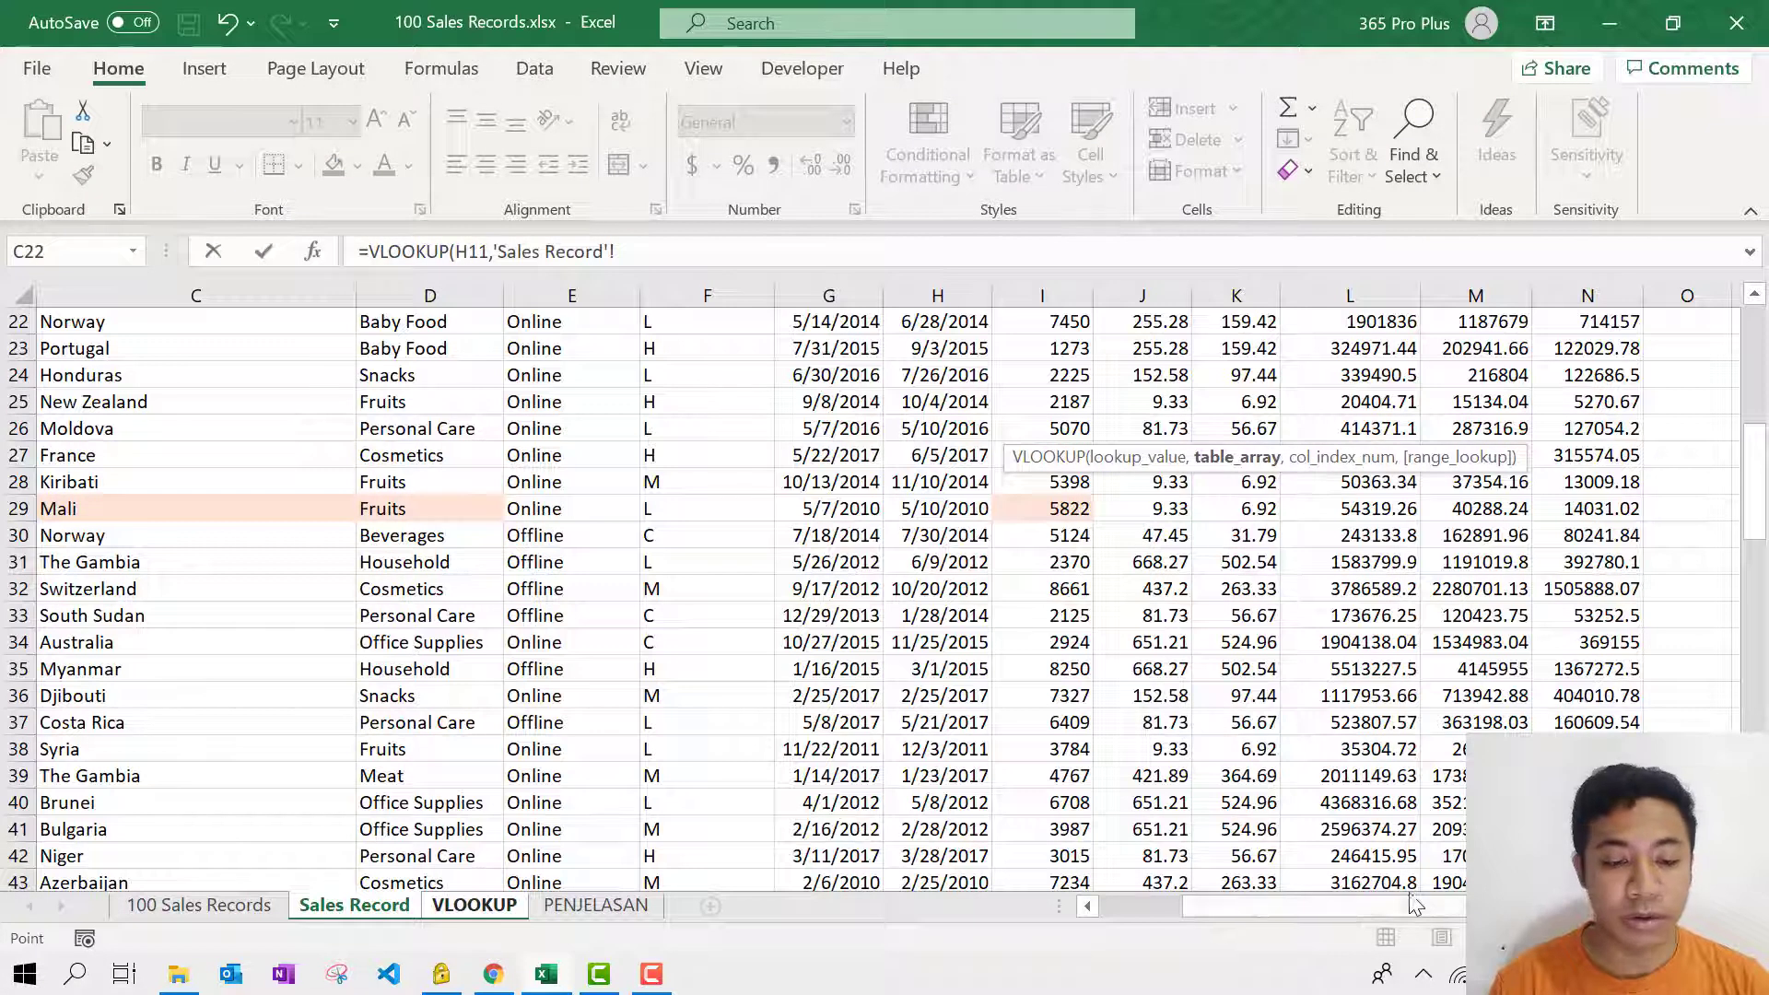
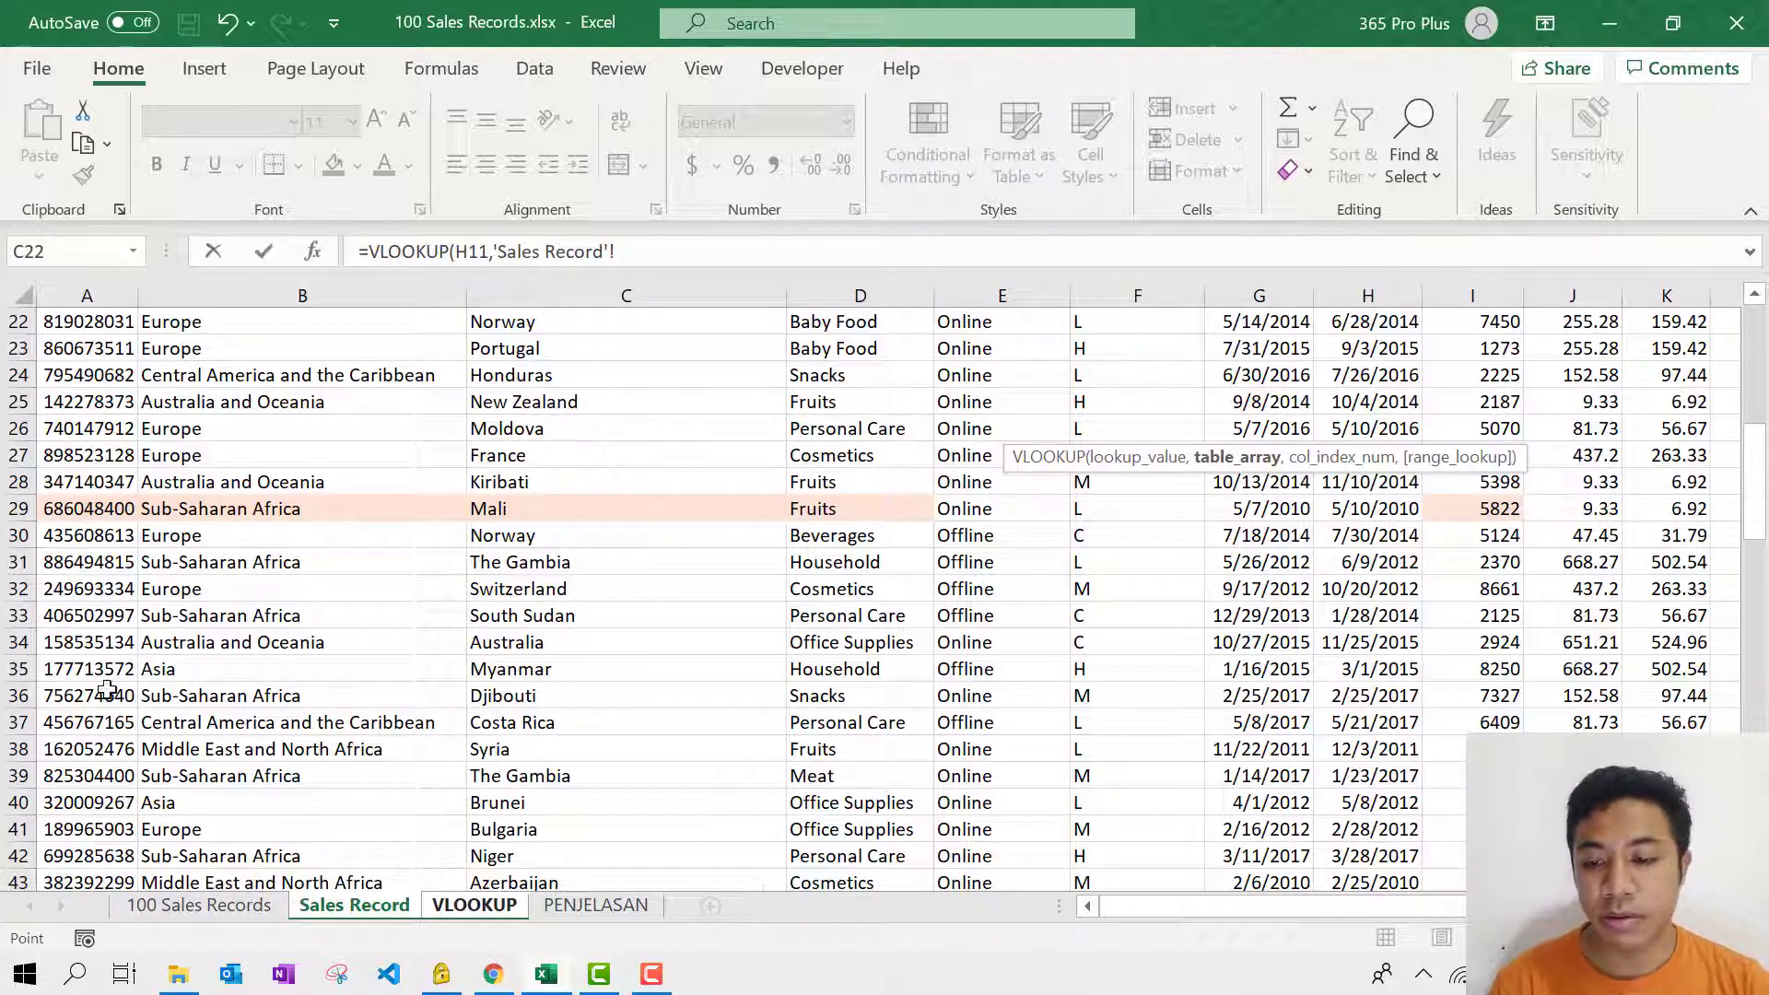
click(92, 642)
key(ctrl+shift+Up)
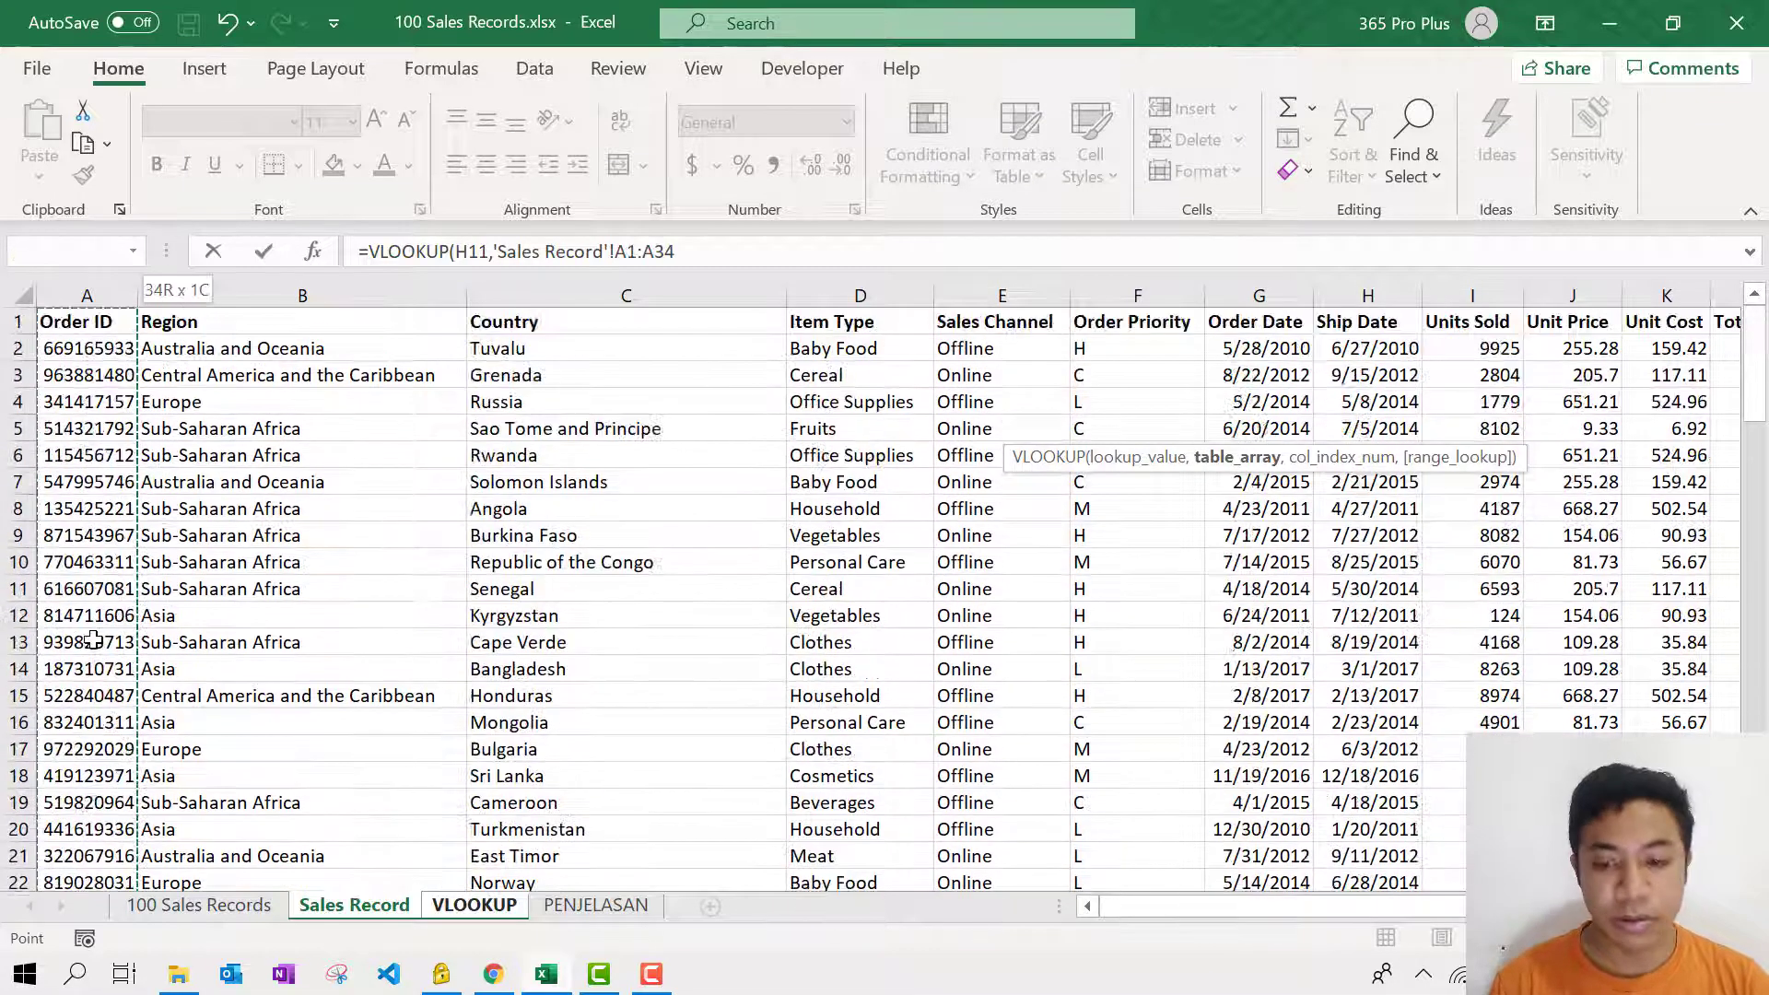
click(88, 350)
key(ctrl+shift+Down)
key(ctrl+shift+Right)
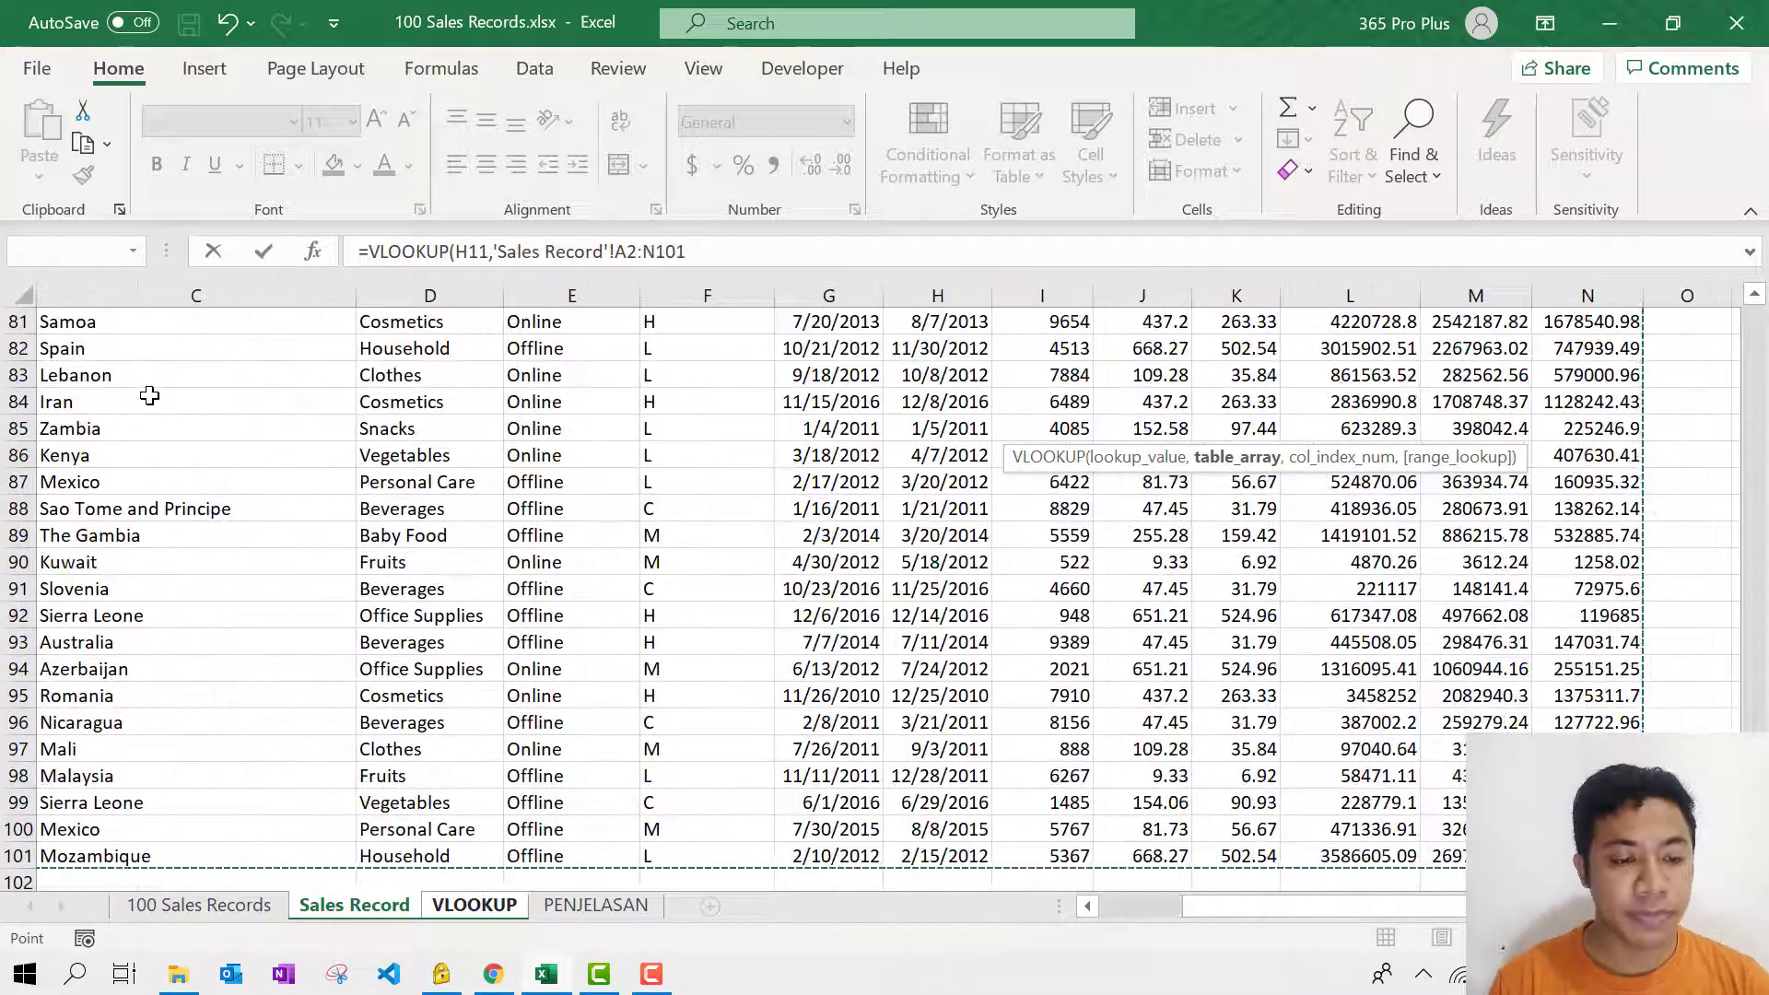
Step: Complete the L11 VLOOKUP with column index 10 and match type 0, and fill it down the Unit Price column
text(,10)
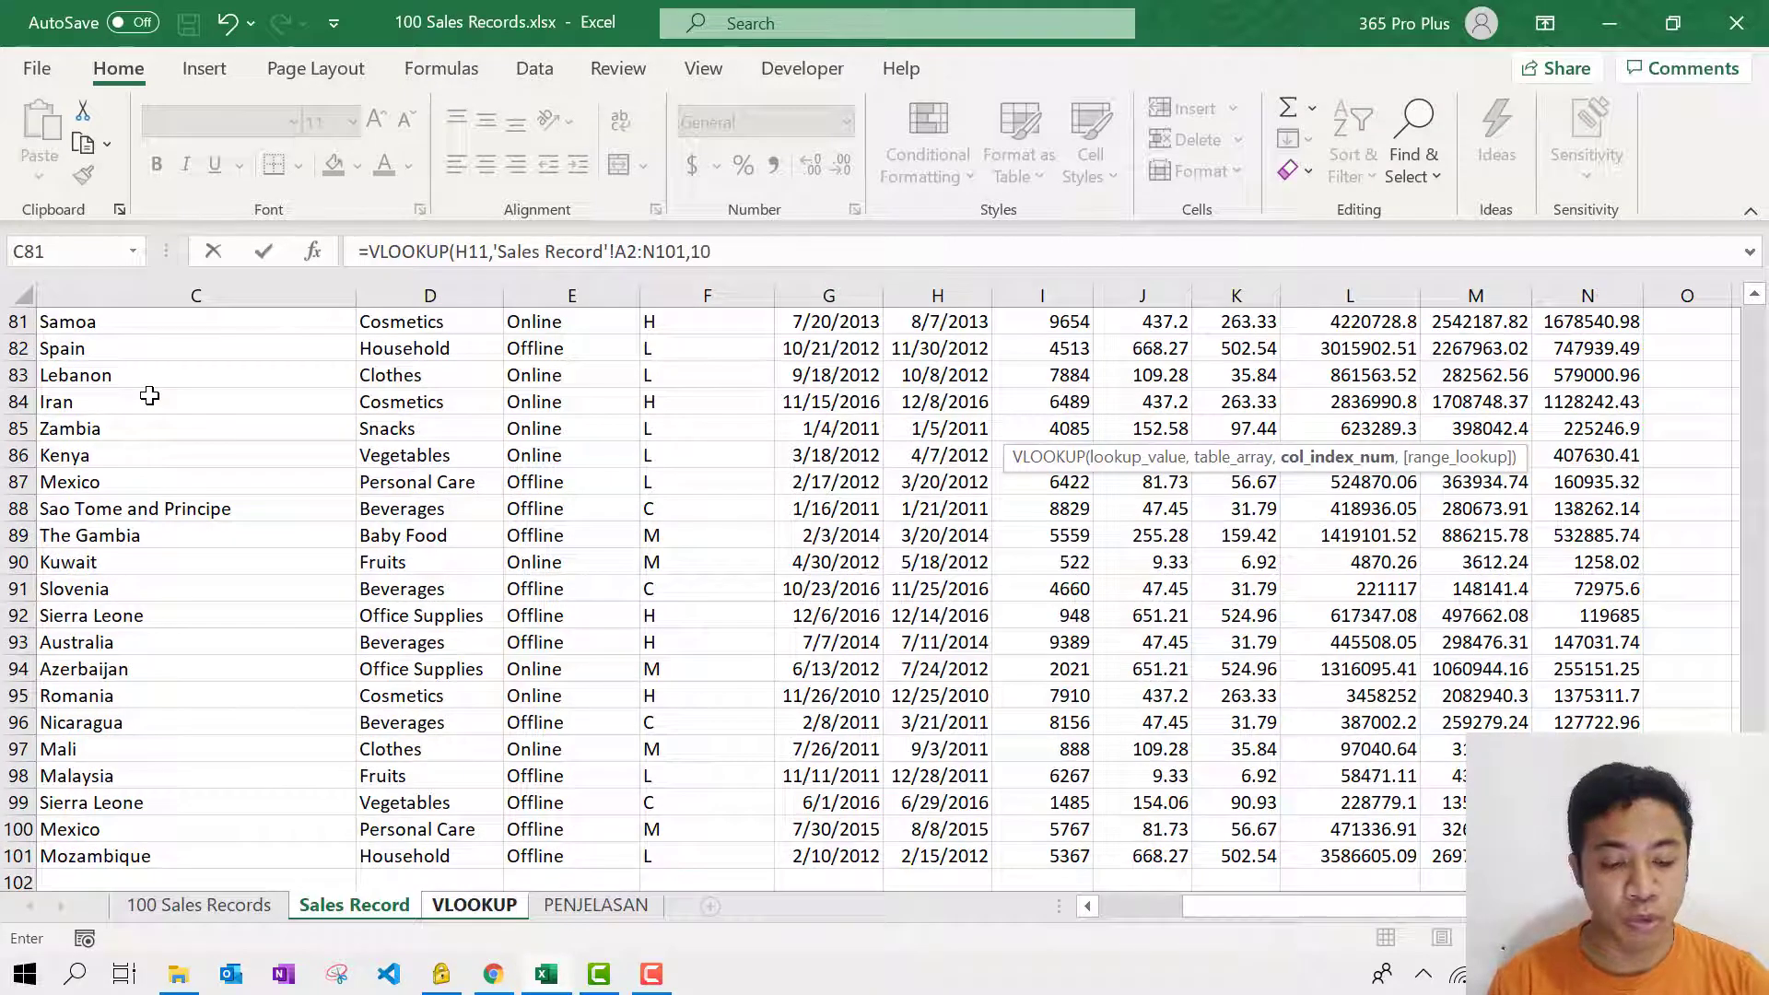
text(,)
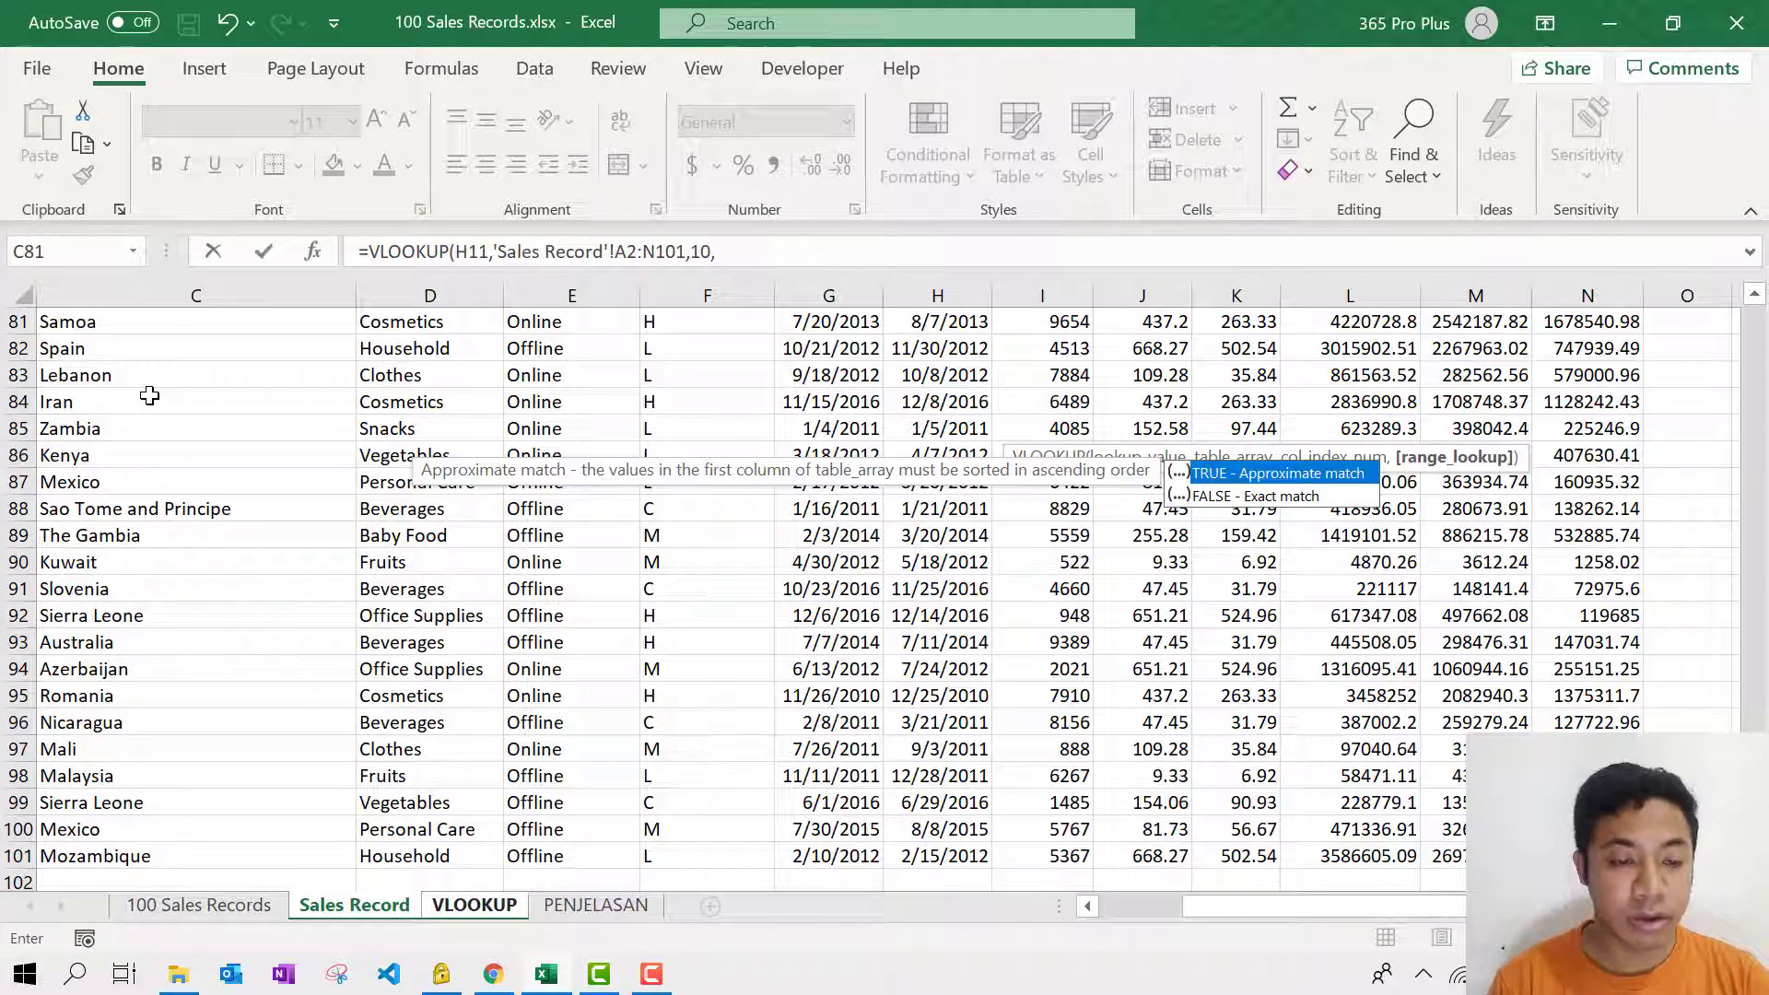
text(0)
key(Return)
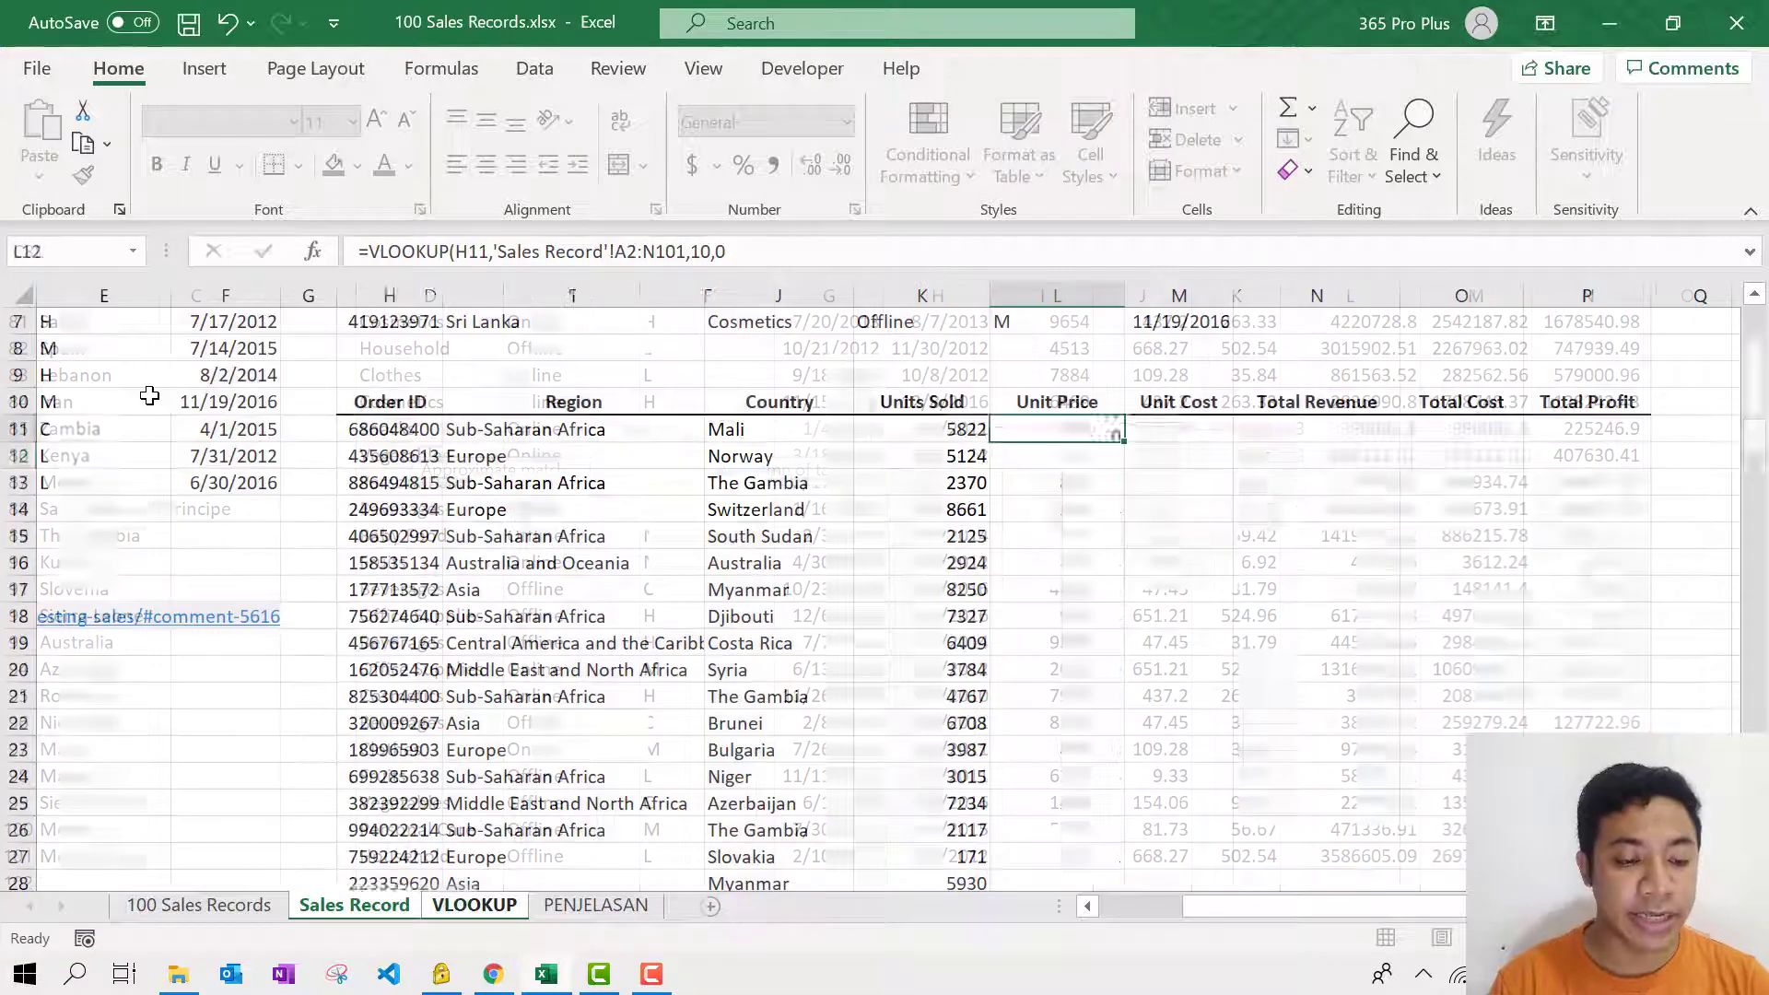
click(1106, 433)
click(1130, 448)
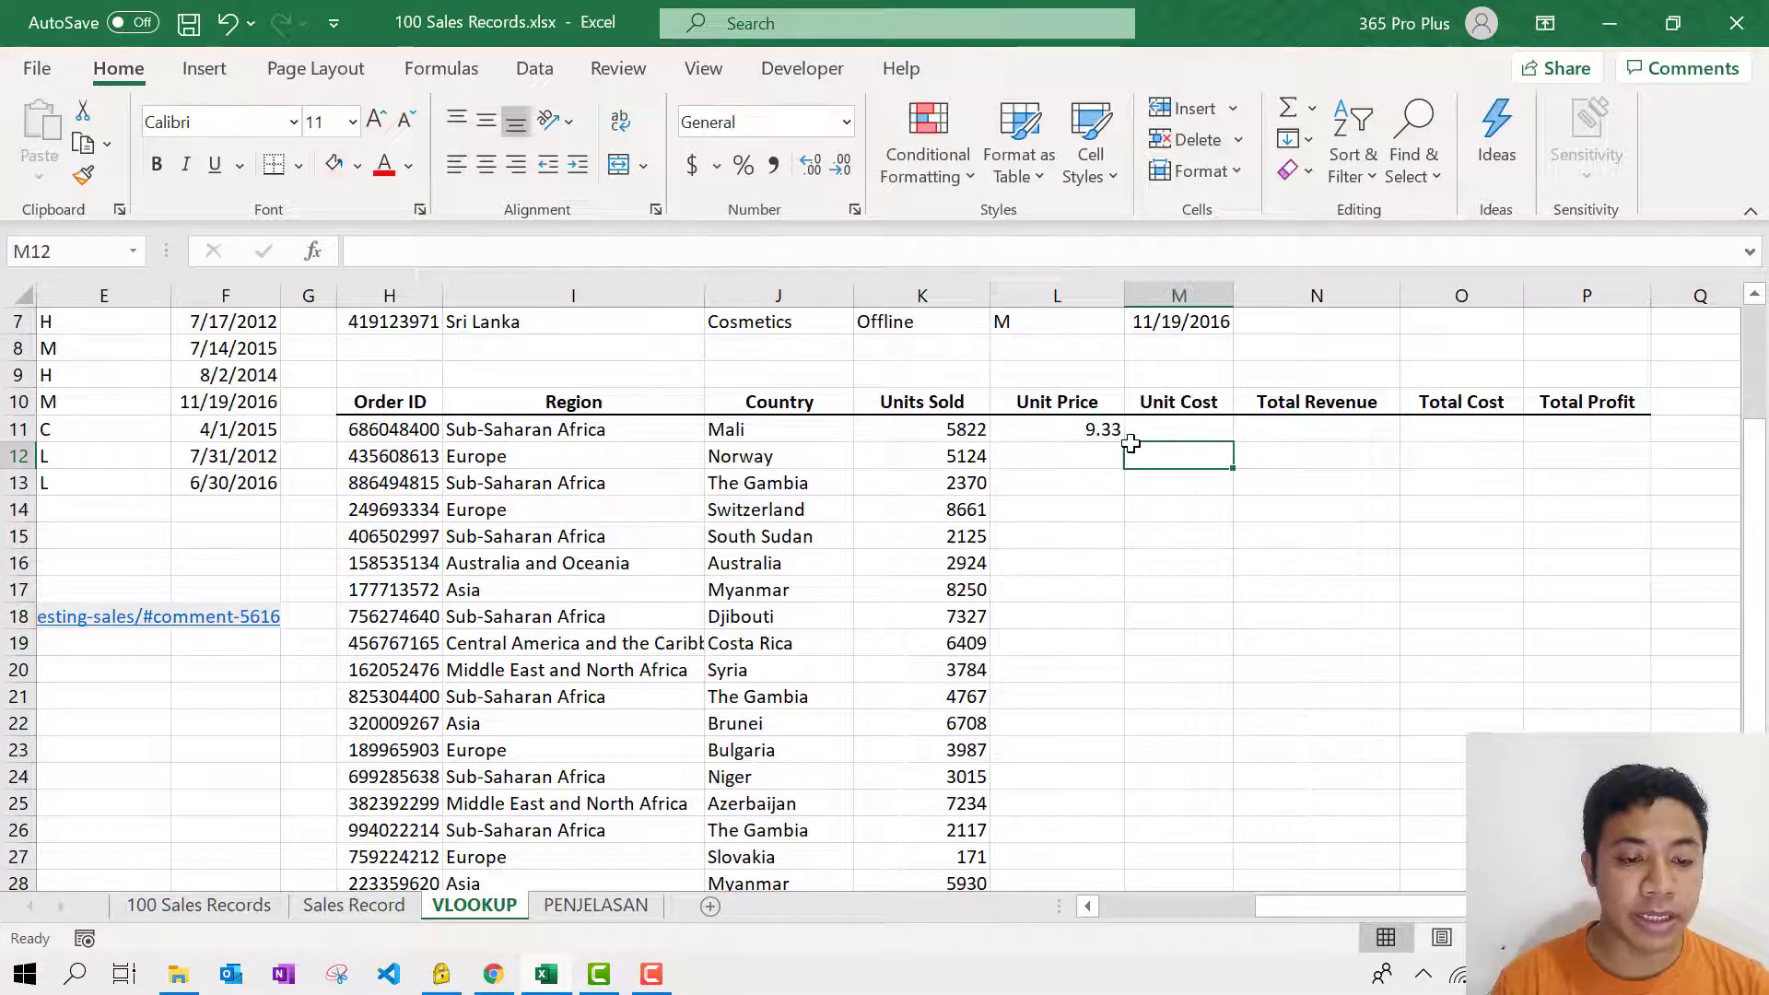
click(1110, 431)
double_click(1123, 444)
Step: Examine the positions of the Unit Price and Unit Cost columns on the Sales Record sheet
click(353, 889)
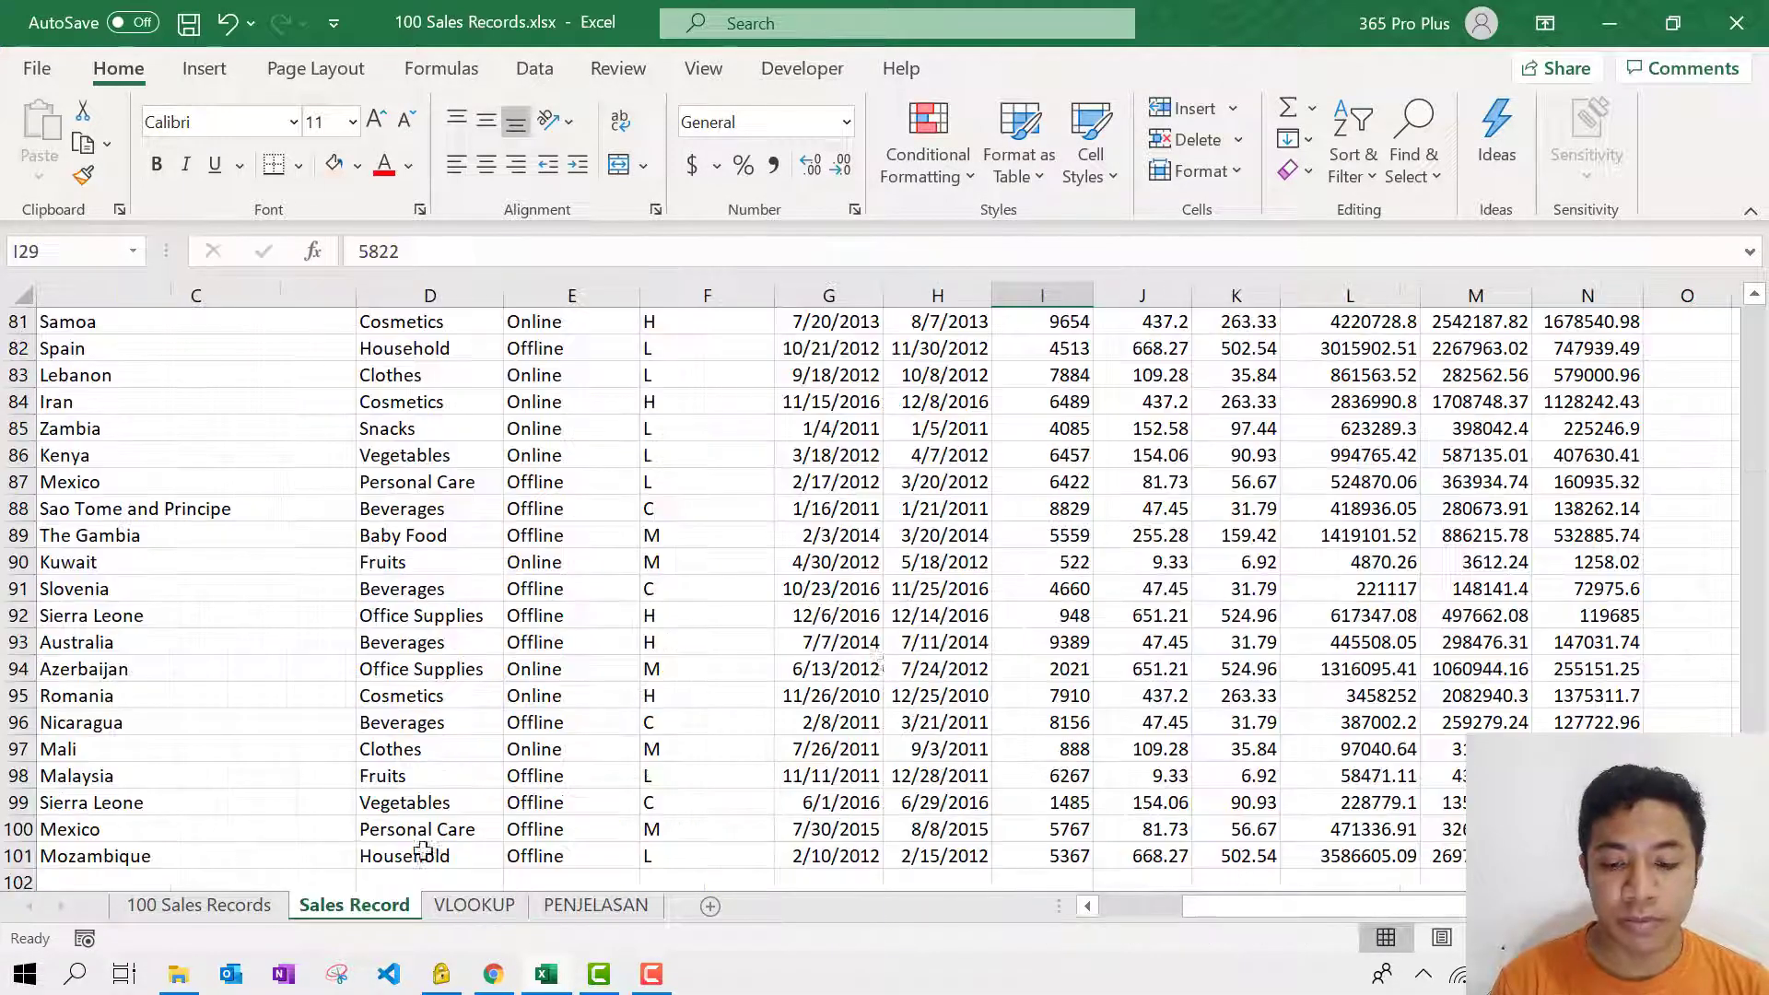
click(887, 662)
key(ctrl+shift+Up)
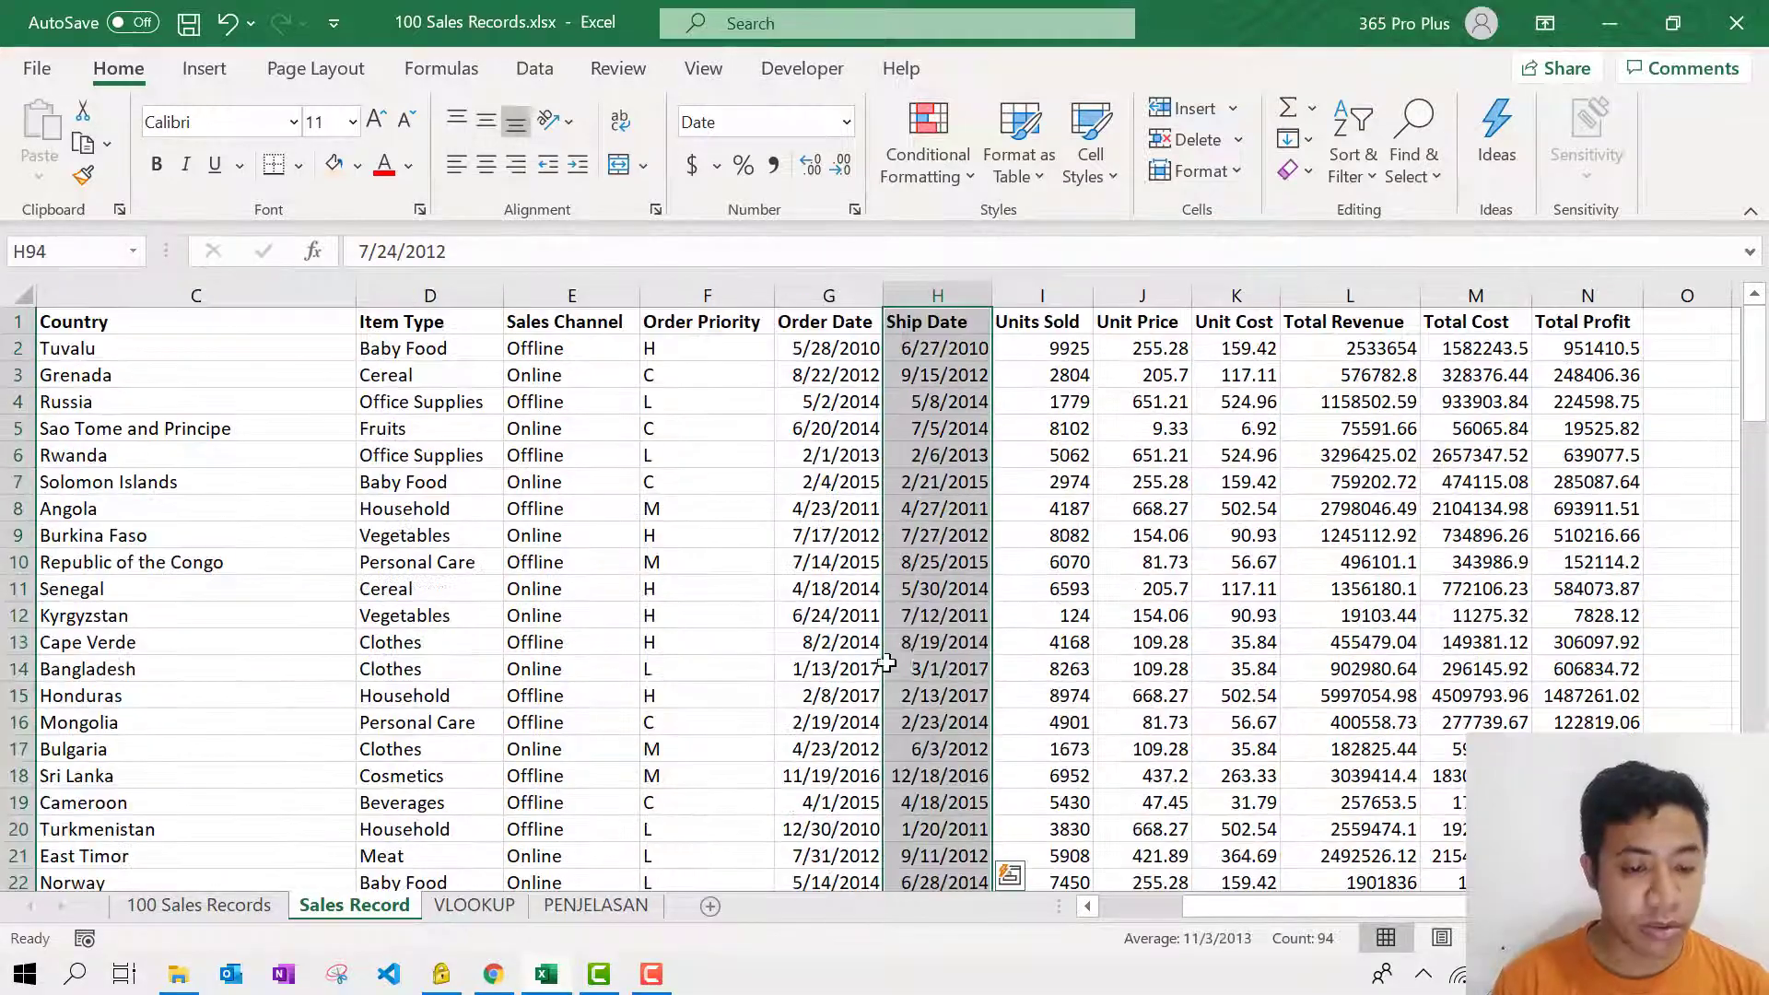
click(1151, 485)
click(1142, 295)
click(1237, 295)
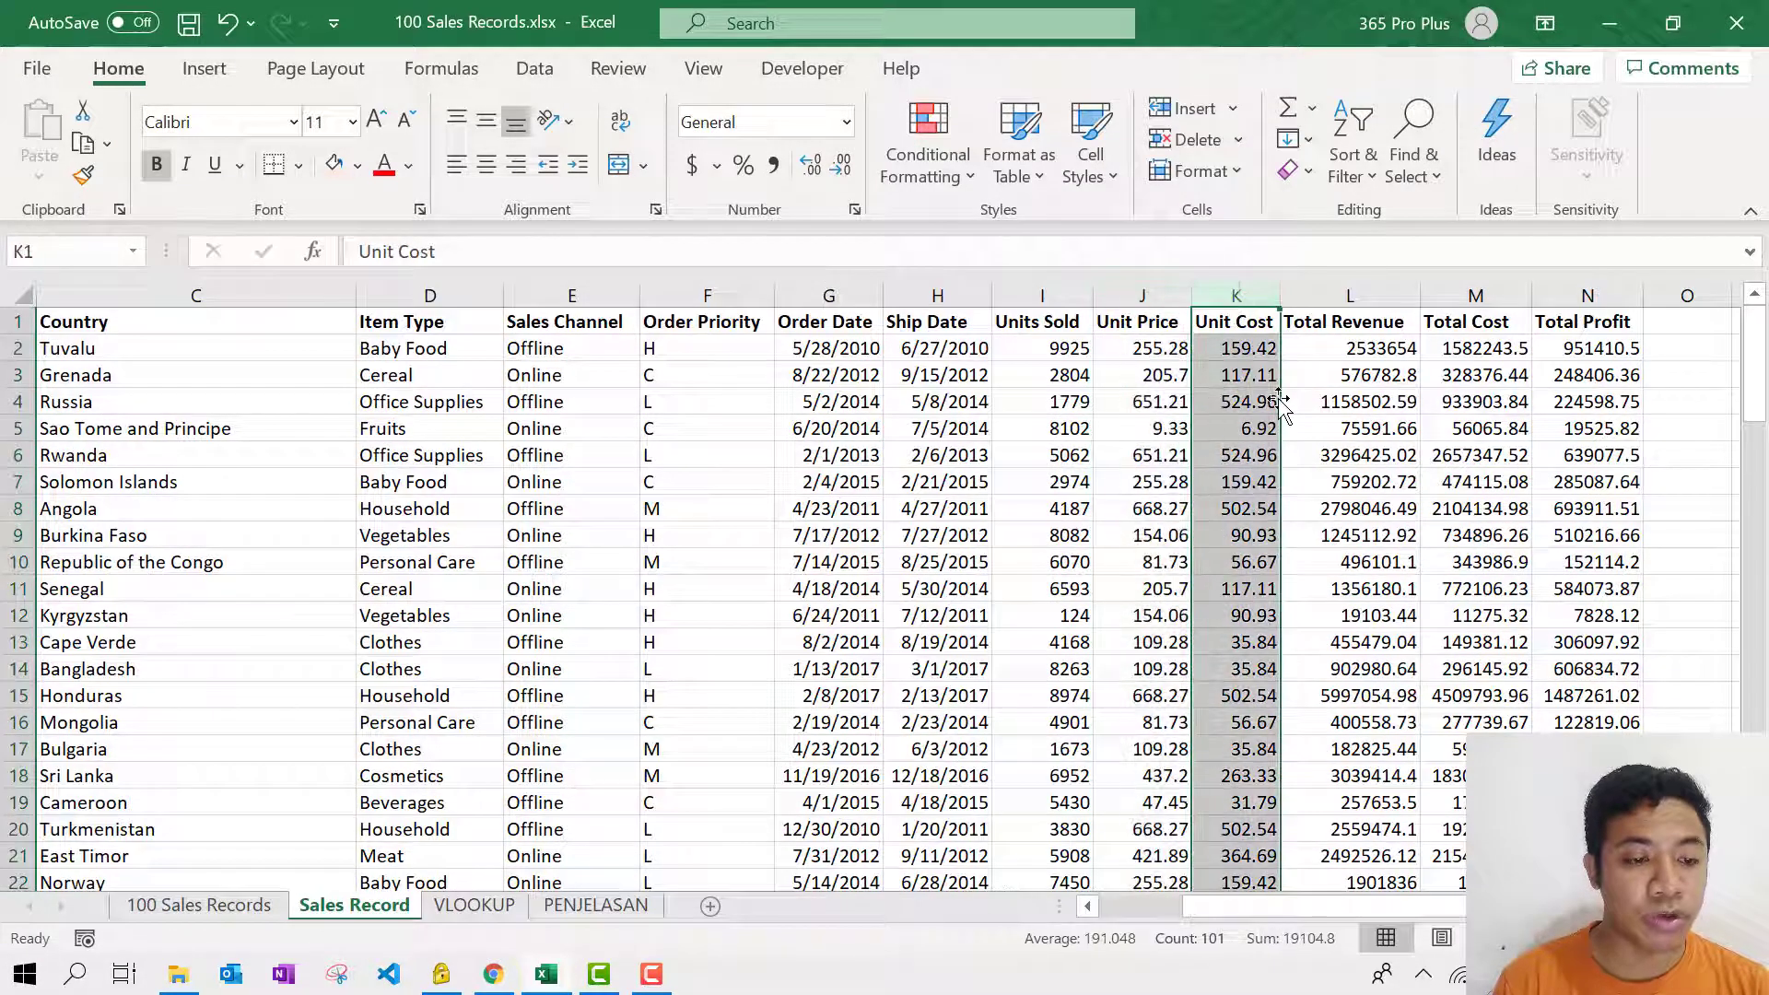
click(1587, 402)
Step: Start a VLOOKUP formula in M11 of the Unit Cost column on the VLOOKUP sheet with H11 as the lookup value
click(510, 909)
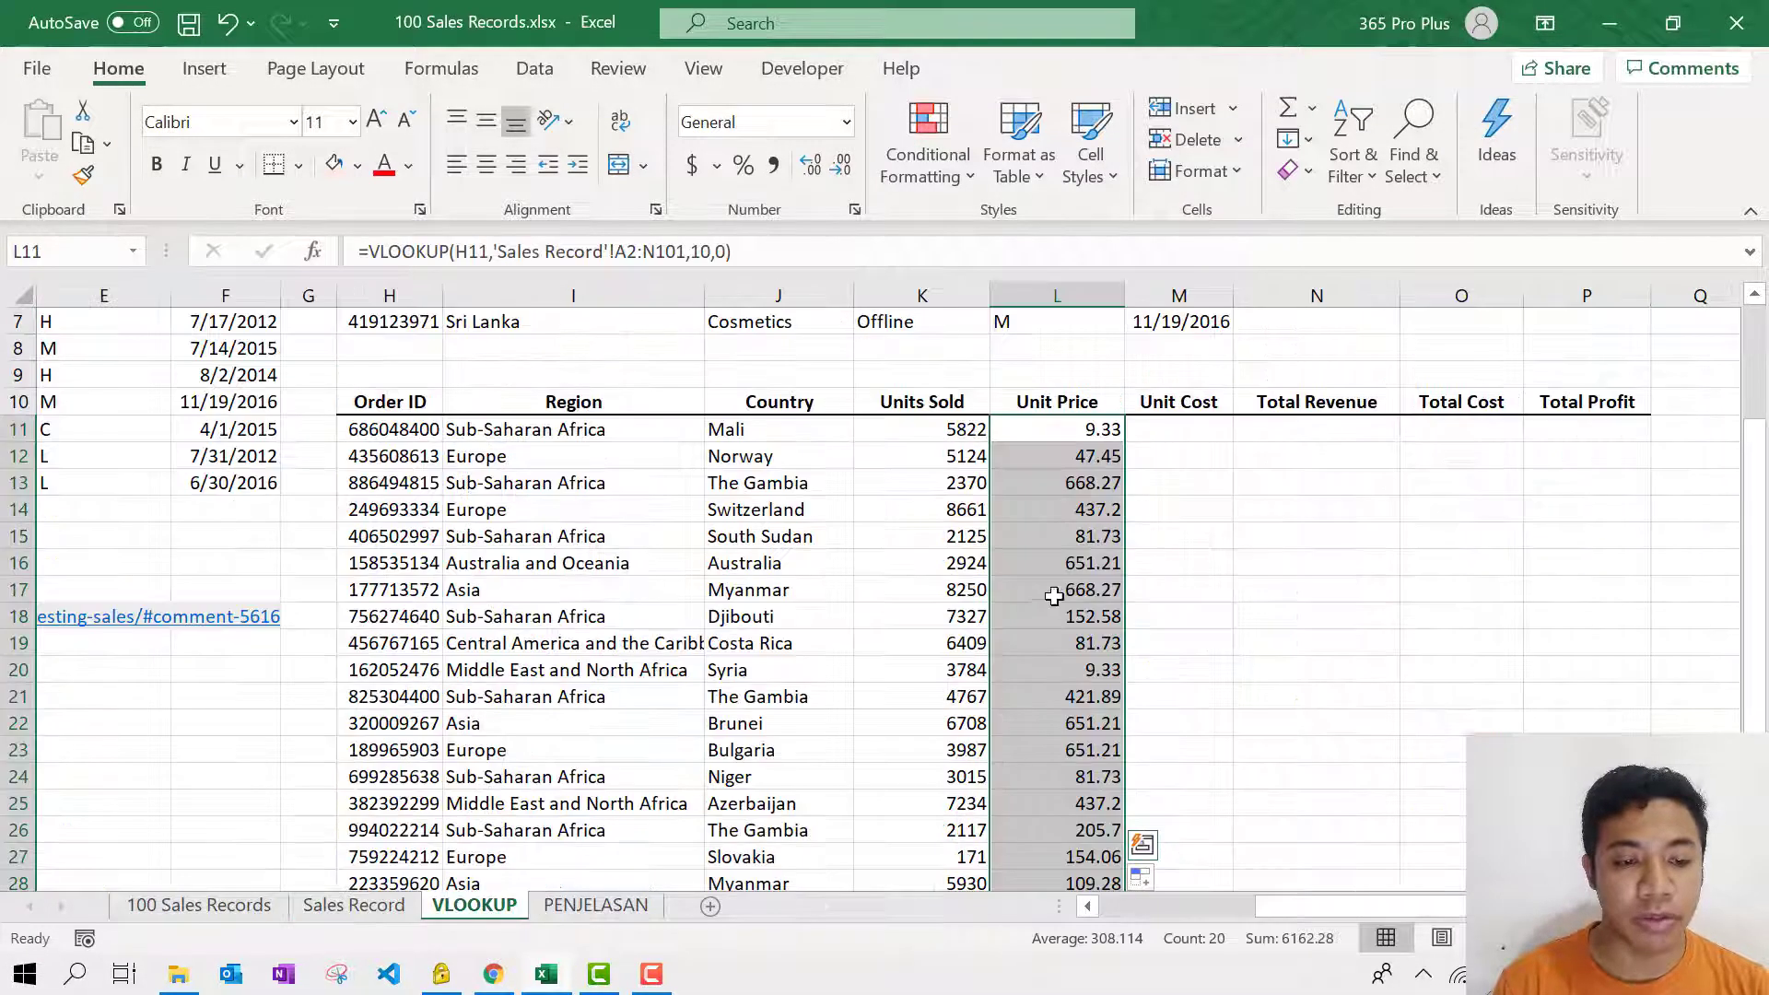
scroll(1106, 553, up, 2)
click(1173, 606)
click(1173, 606)
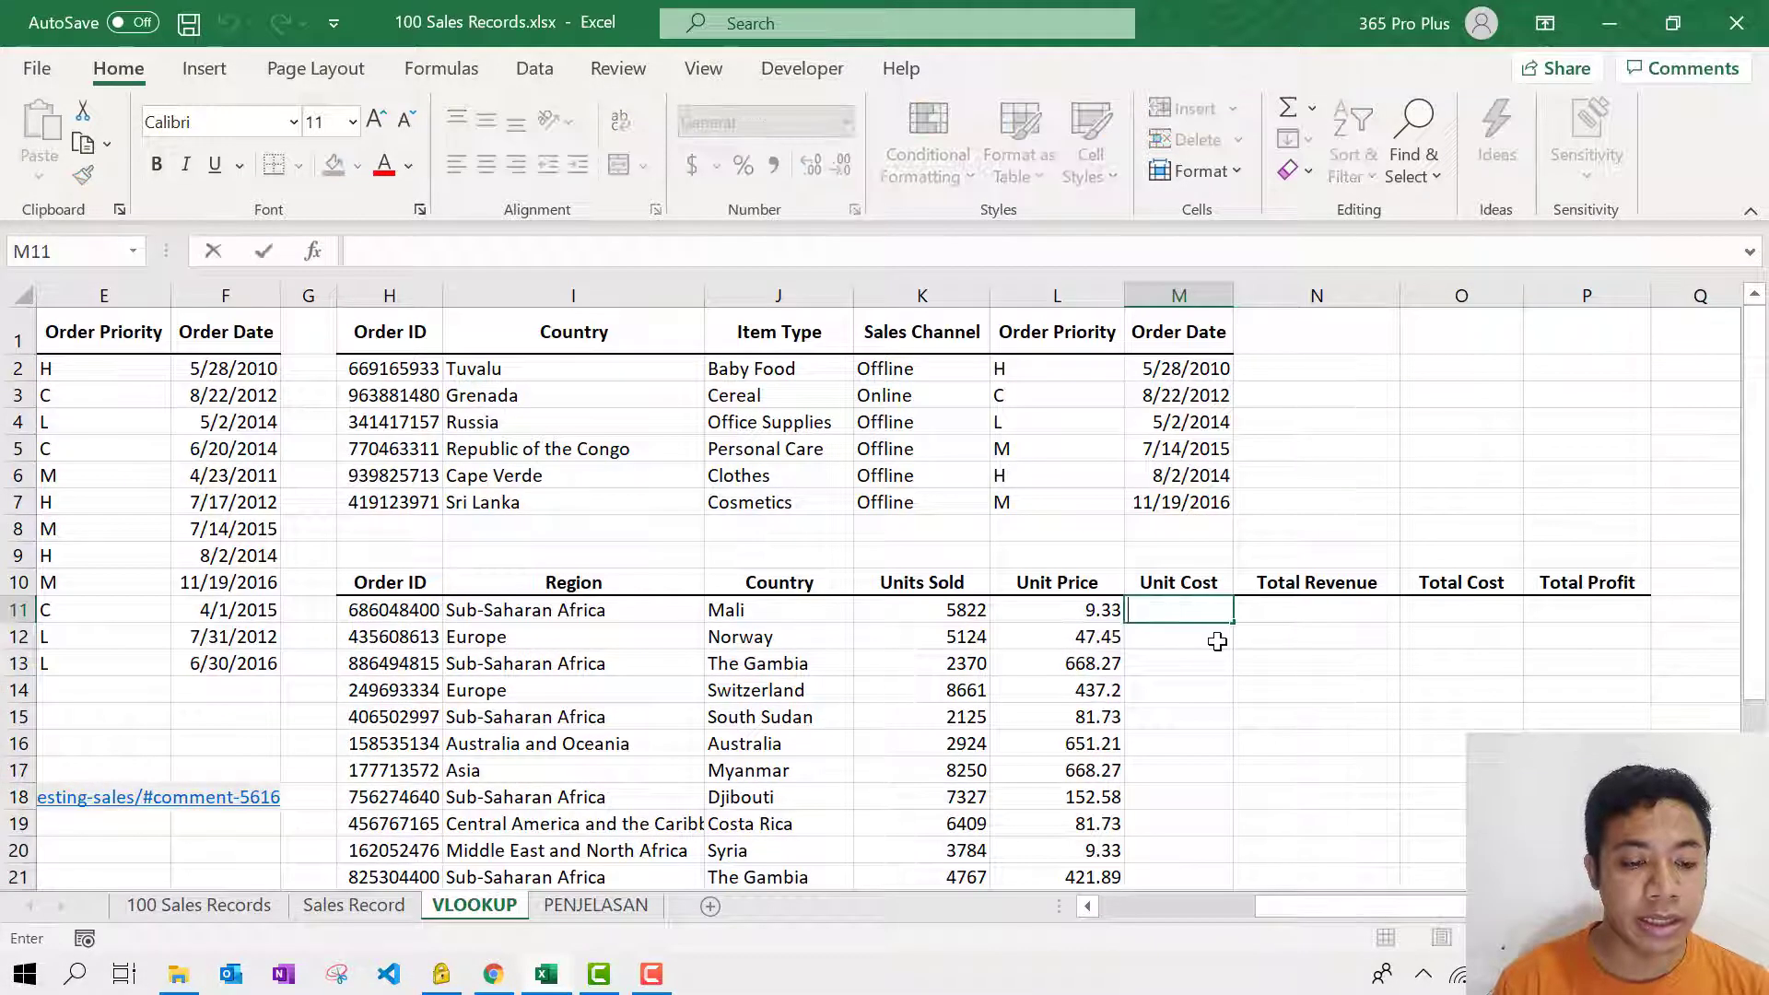
text(=VLOOKUP()
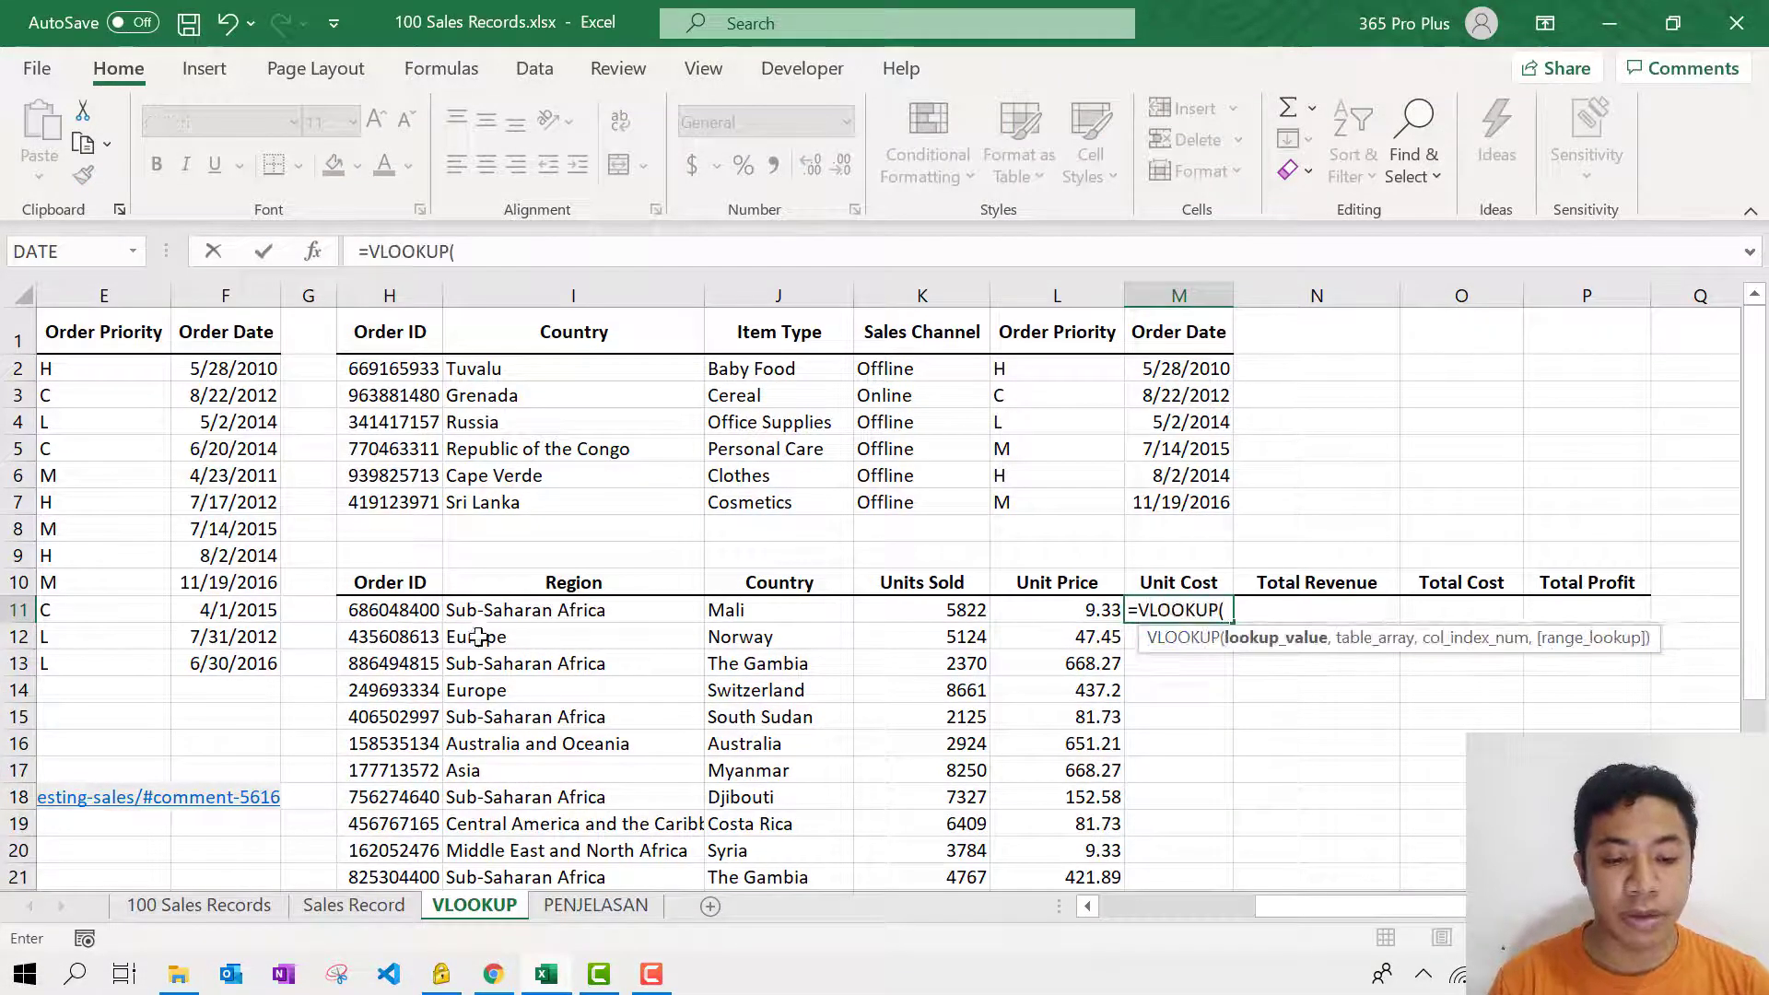
click(412, 608)
text(,)
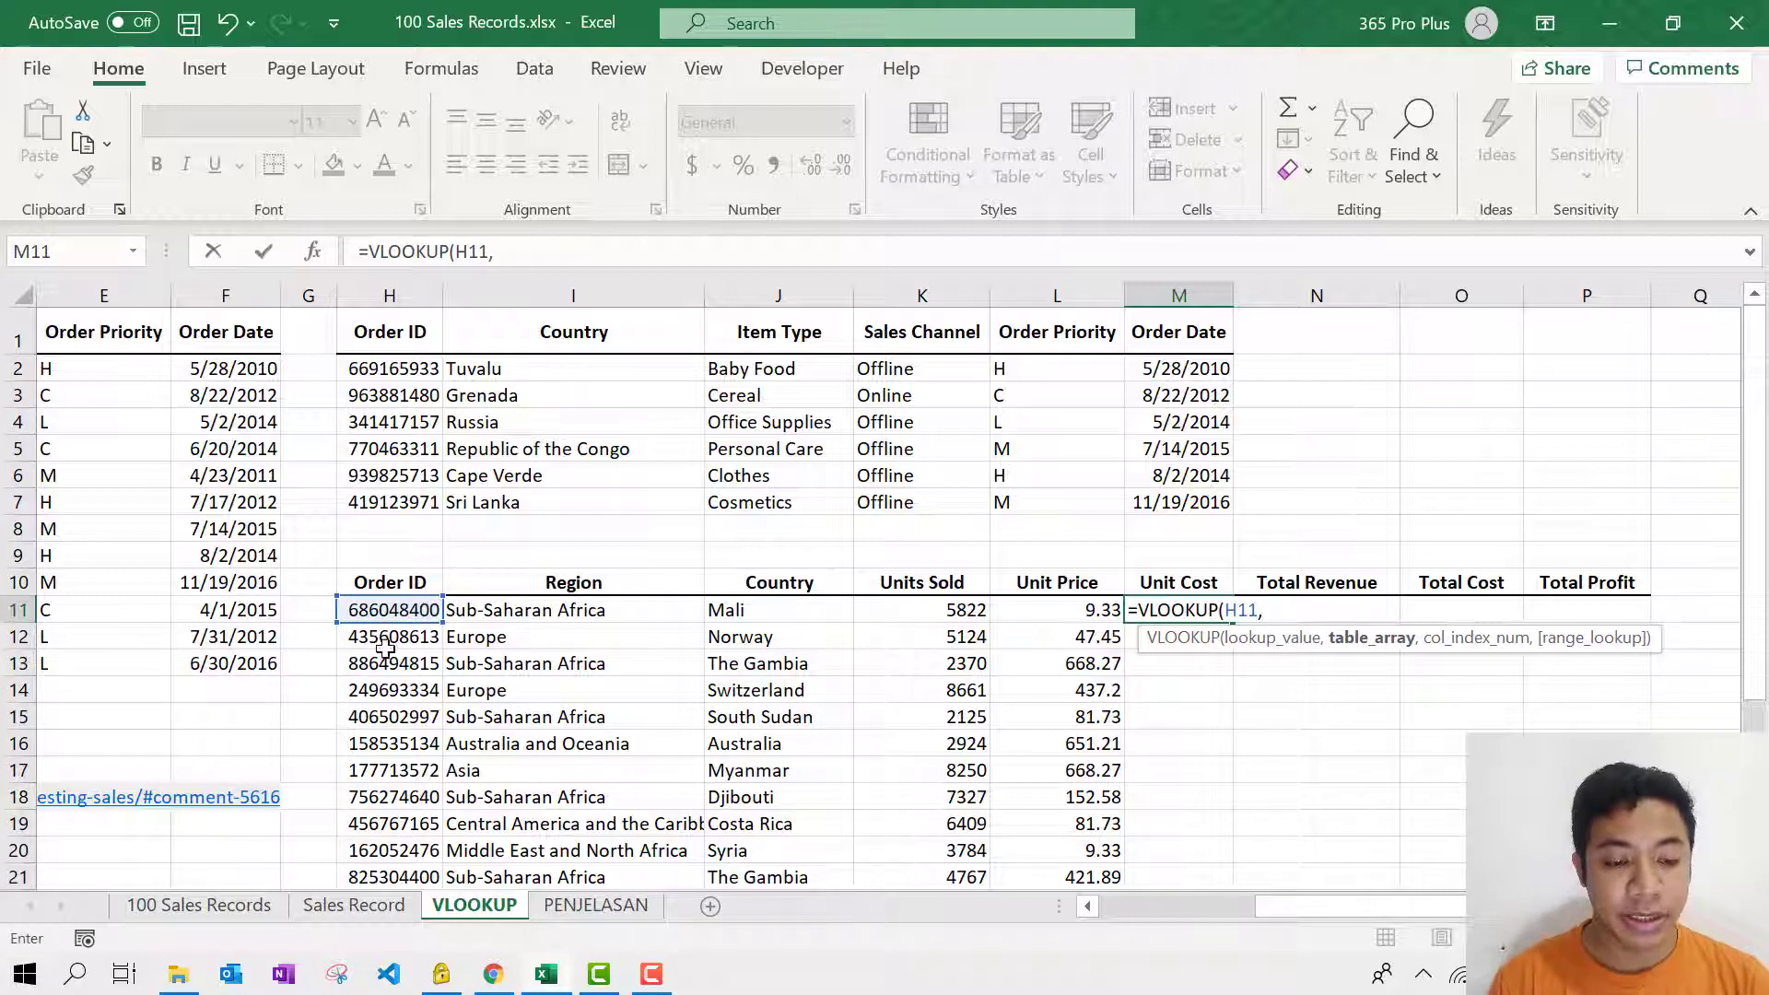
Step: Set the M11 formula's table array to the relative range A2:N101 on the Sales Record sheet
scroll(386, 650, down, 2)
click(368, 909)
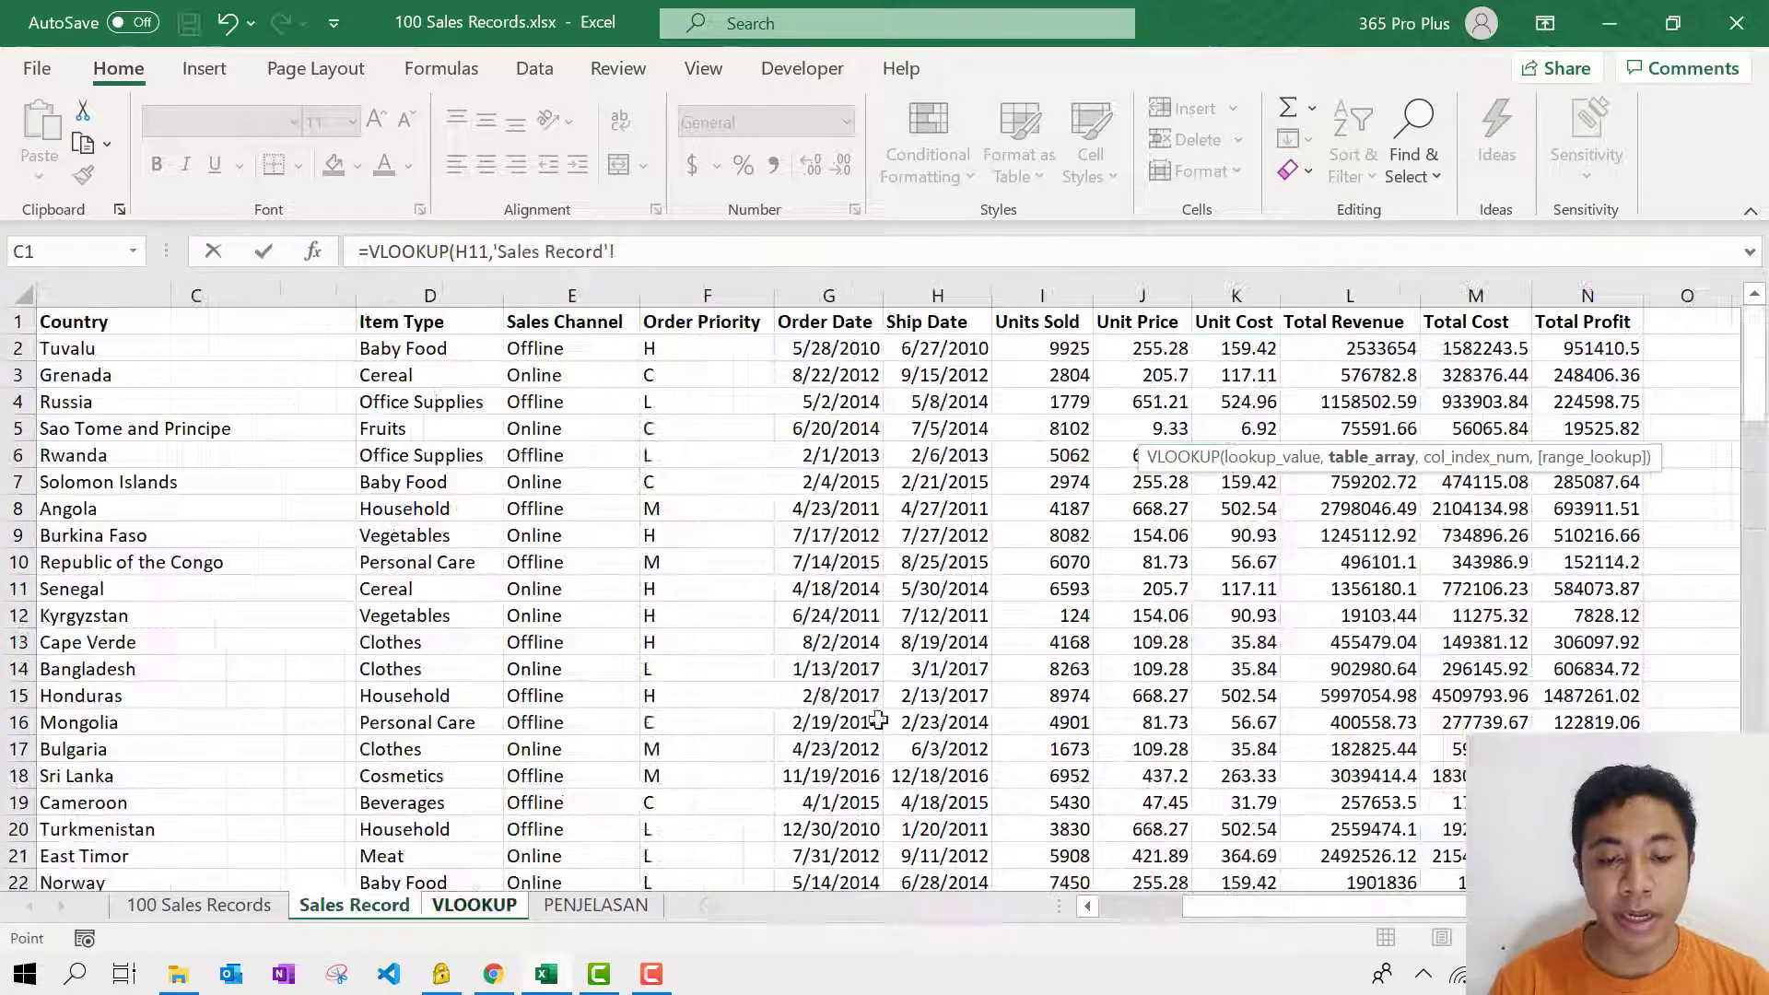
scroll(258, 523, left, 3)
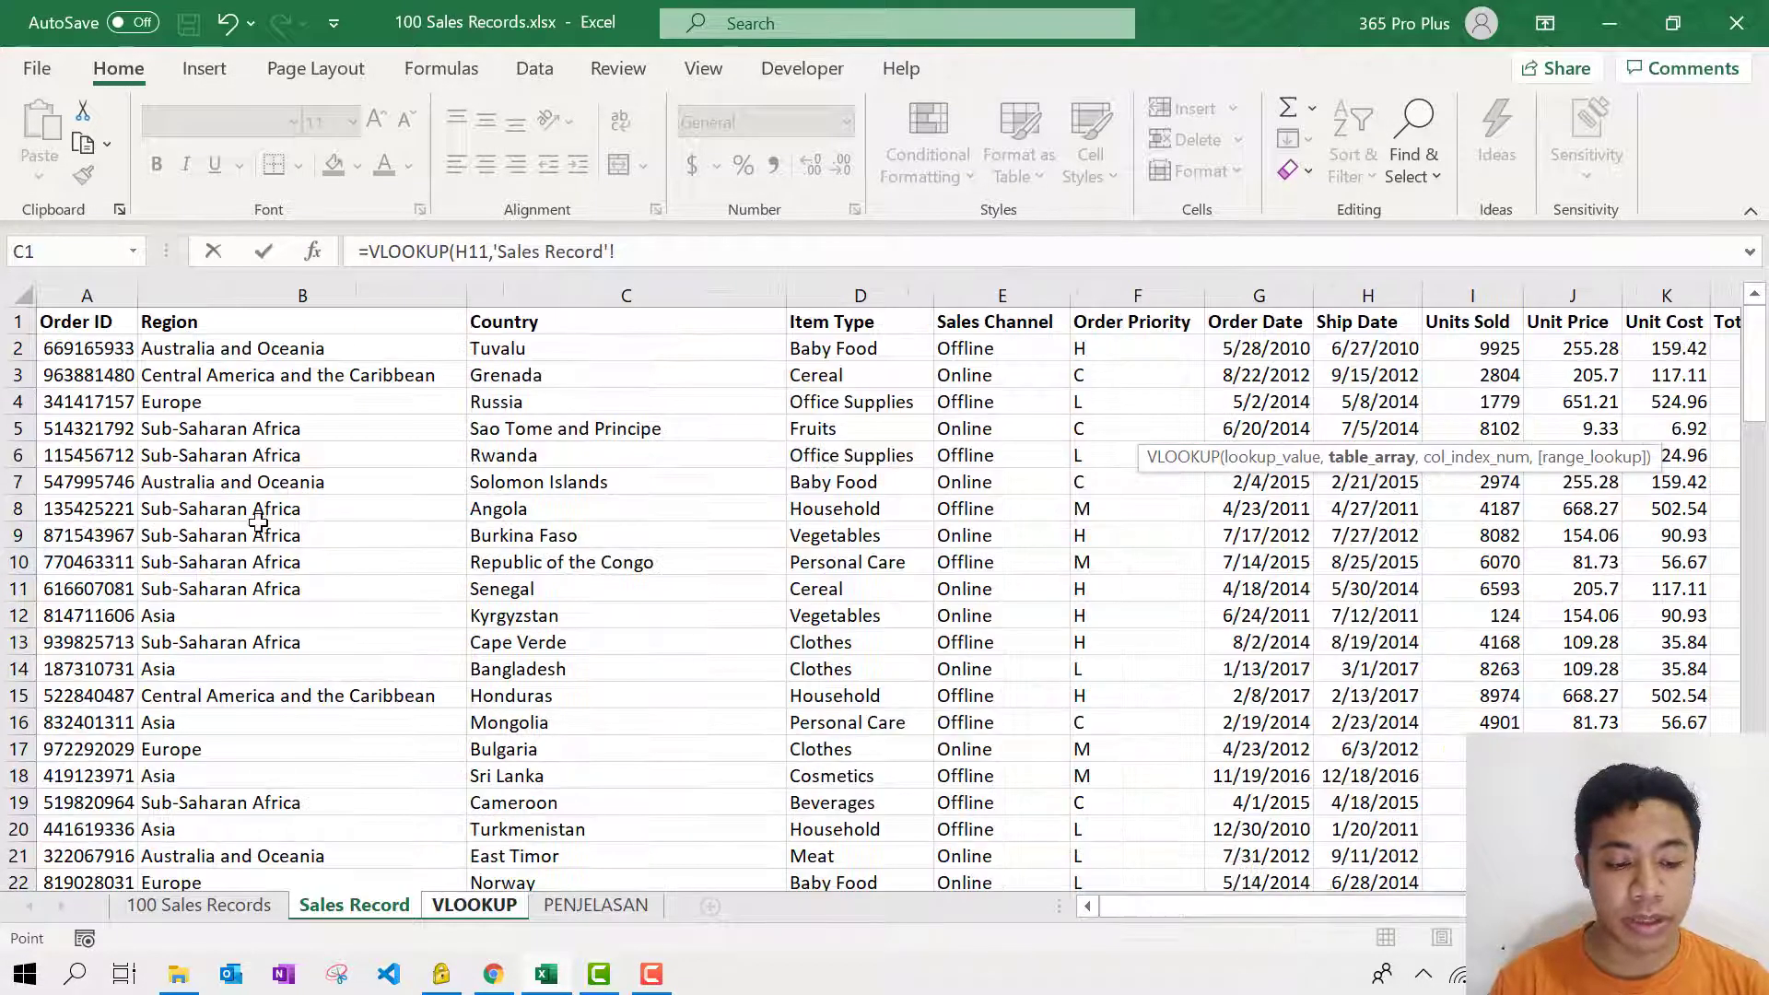
click(113, 355)
key(ctrl+shift+Down)
key(ctrl+shift+Right)
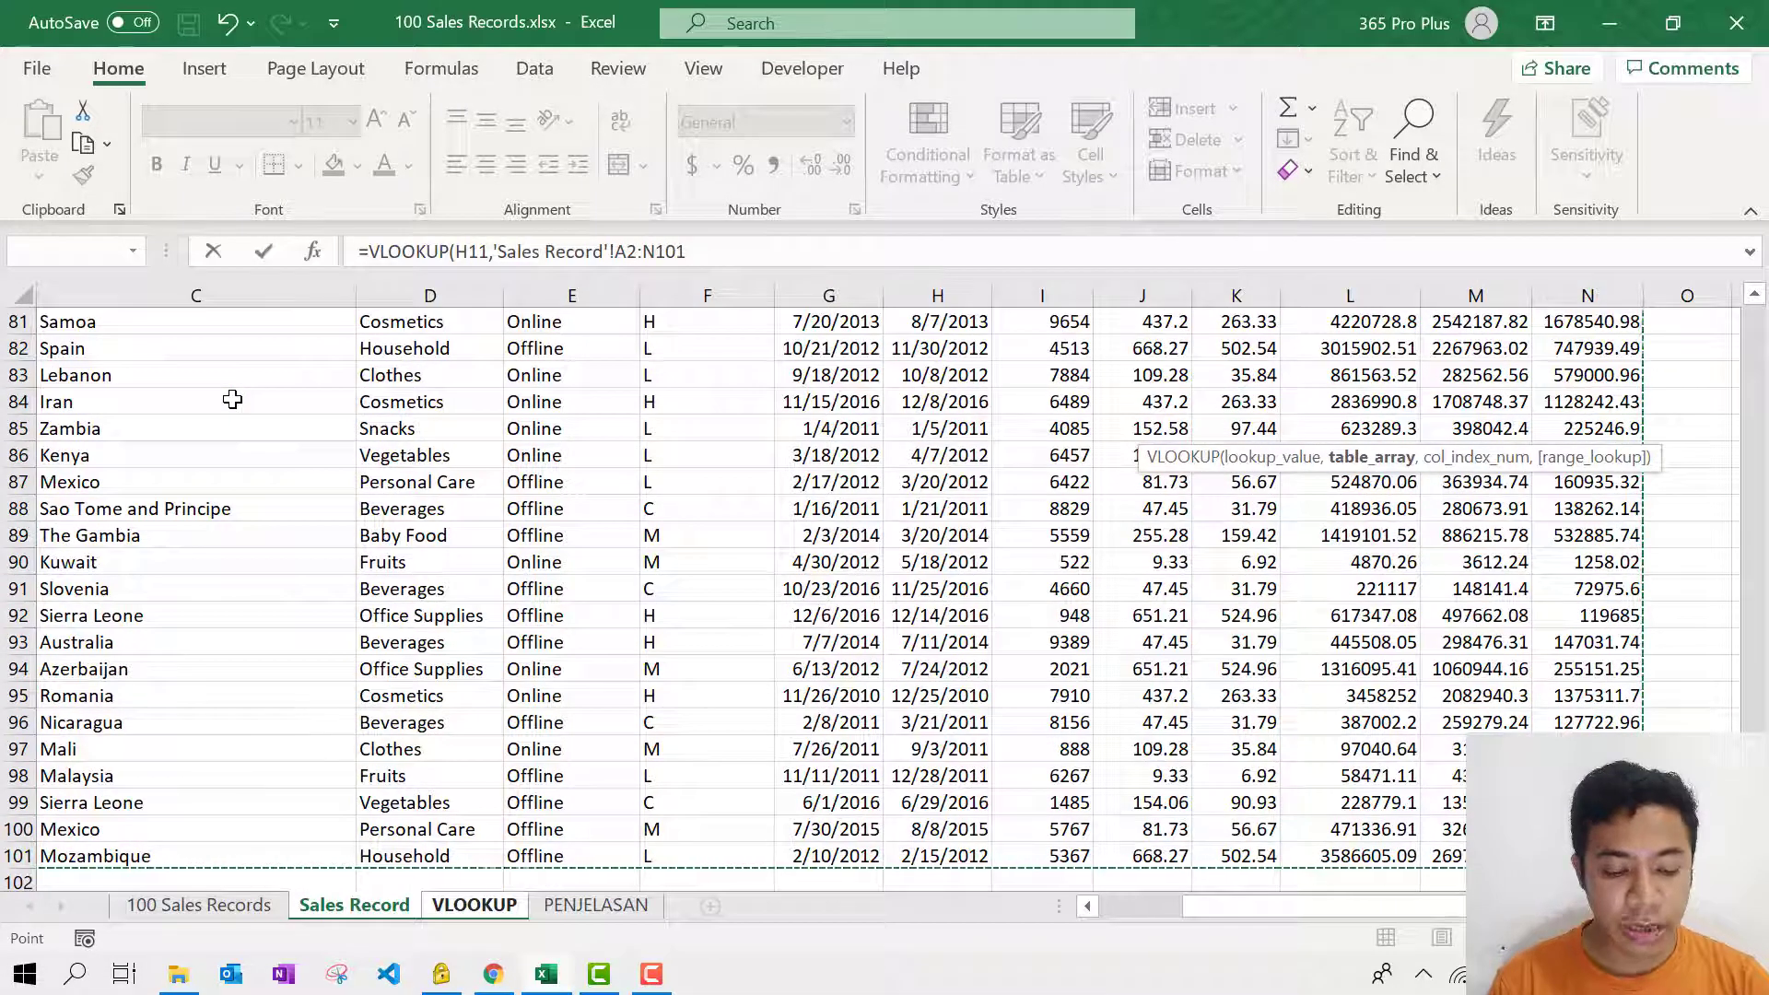
Step: Complete the M11 VLOOKUP with column index 11 and match type 0, and fill it down the Unit Cost column
text(,11,0)
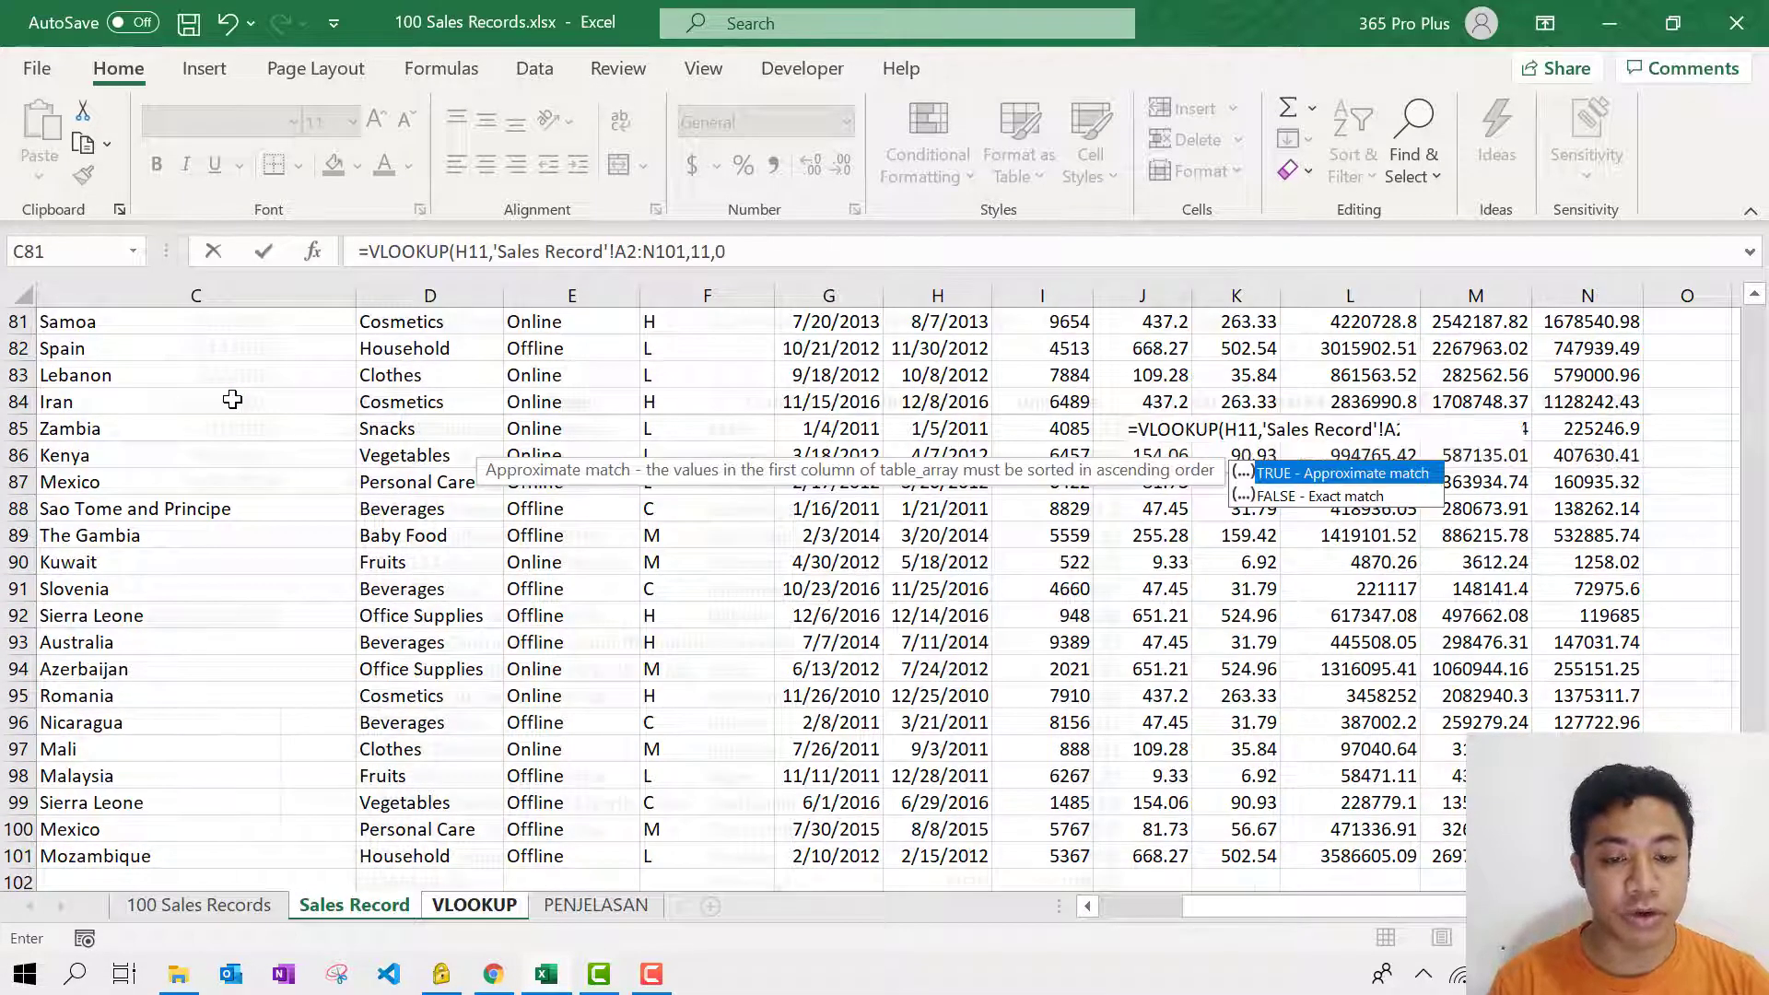
key(Return)
click(1209, 430)
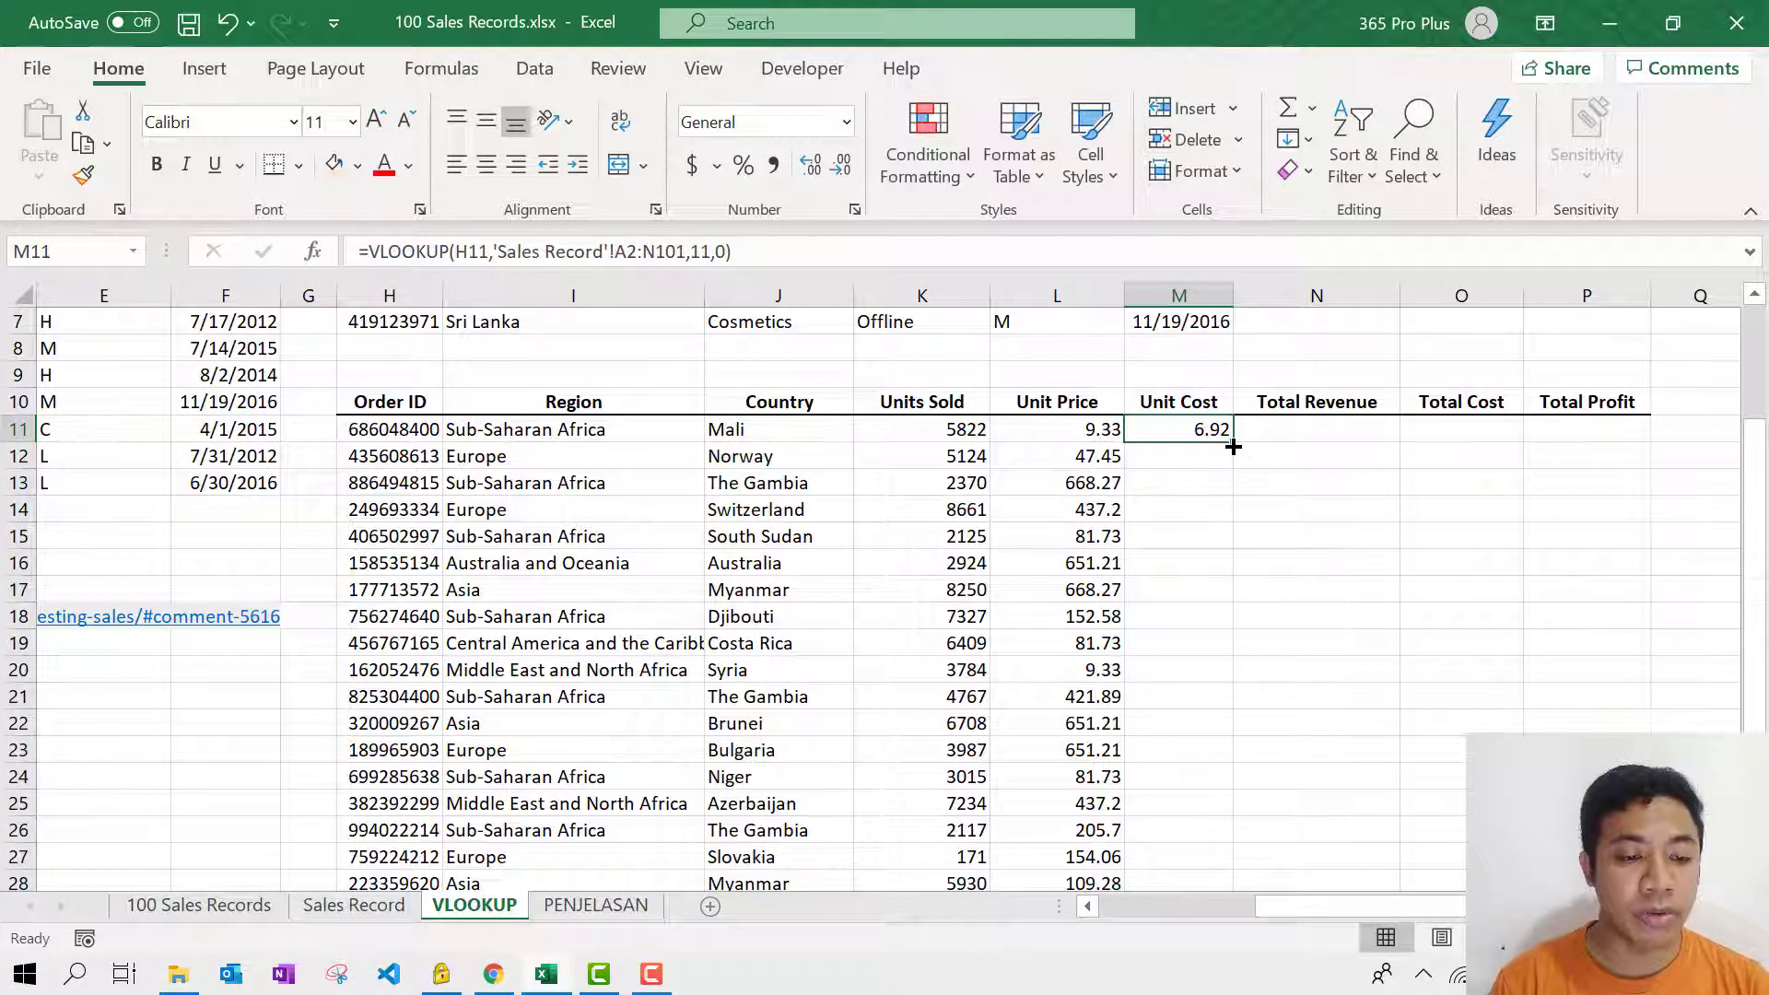
double_click(1233, 447)
Step: Start a VLOOKUP formula in N11 of the Total Revenue column with H11 as the lookup value
double_click(1304, 430)
text(=VLOOKUP()
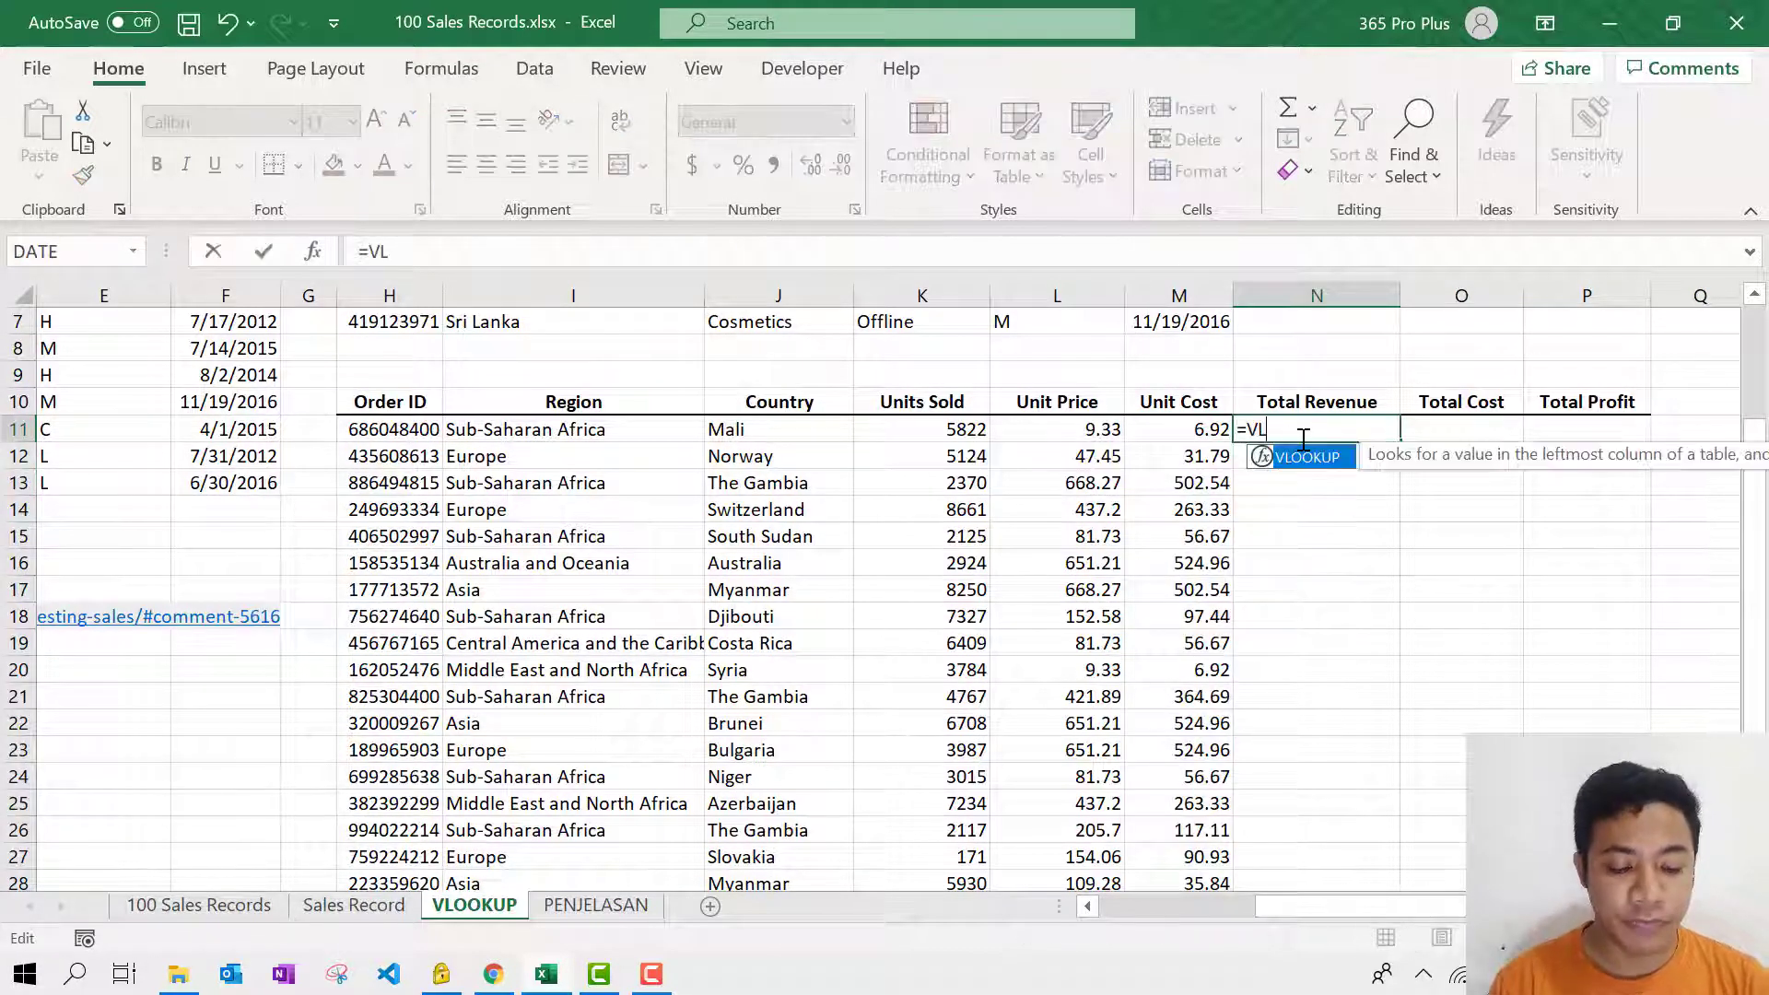
click(395, 436)
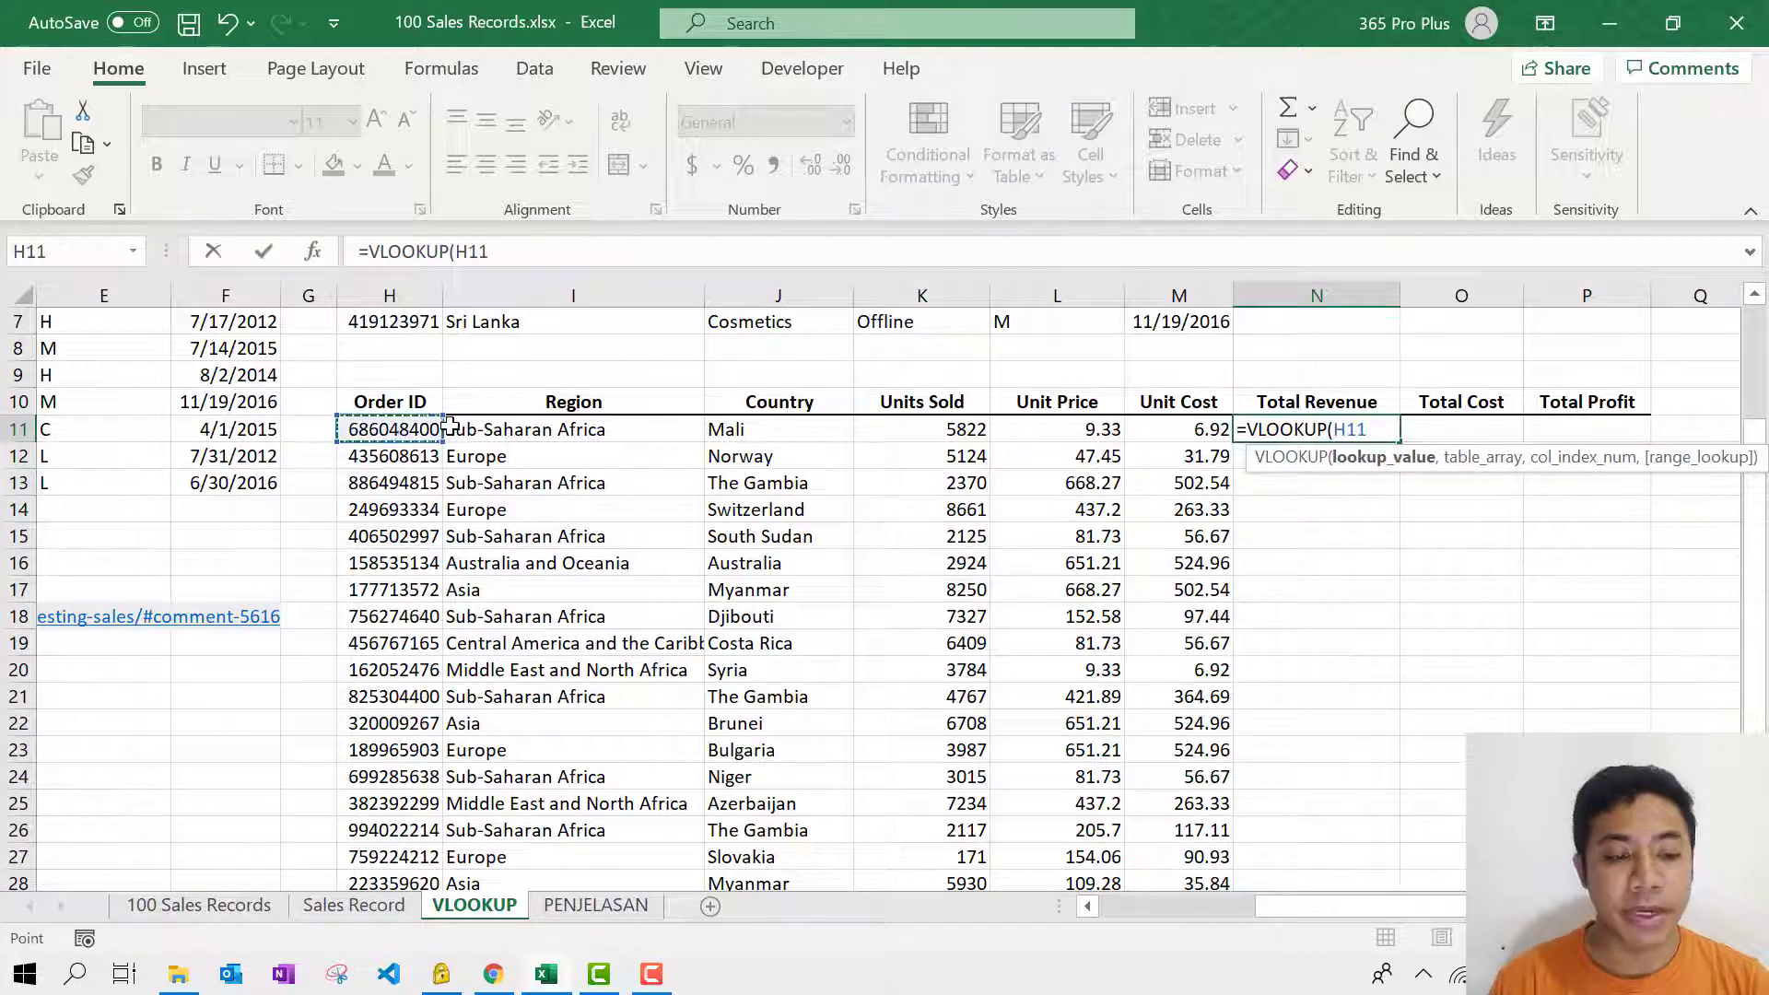
text(,)
Step: Set the N11 formula's table array to the absolute range $A$2:$N$101 on the Sales Record sheet
click(199, 904)
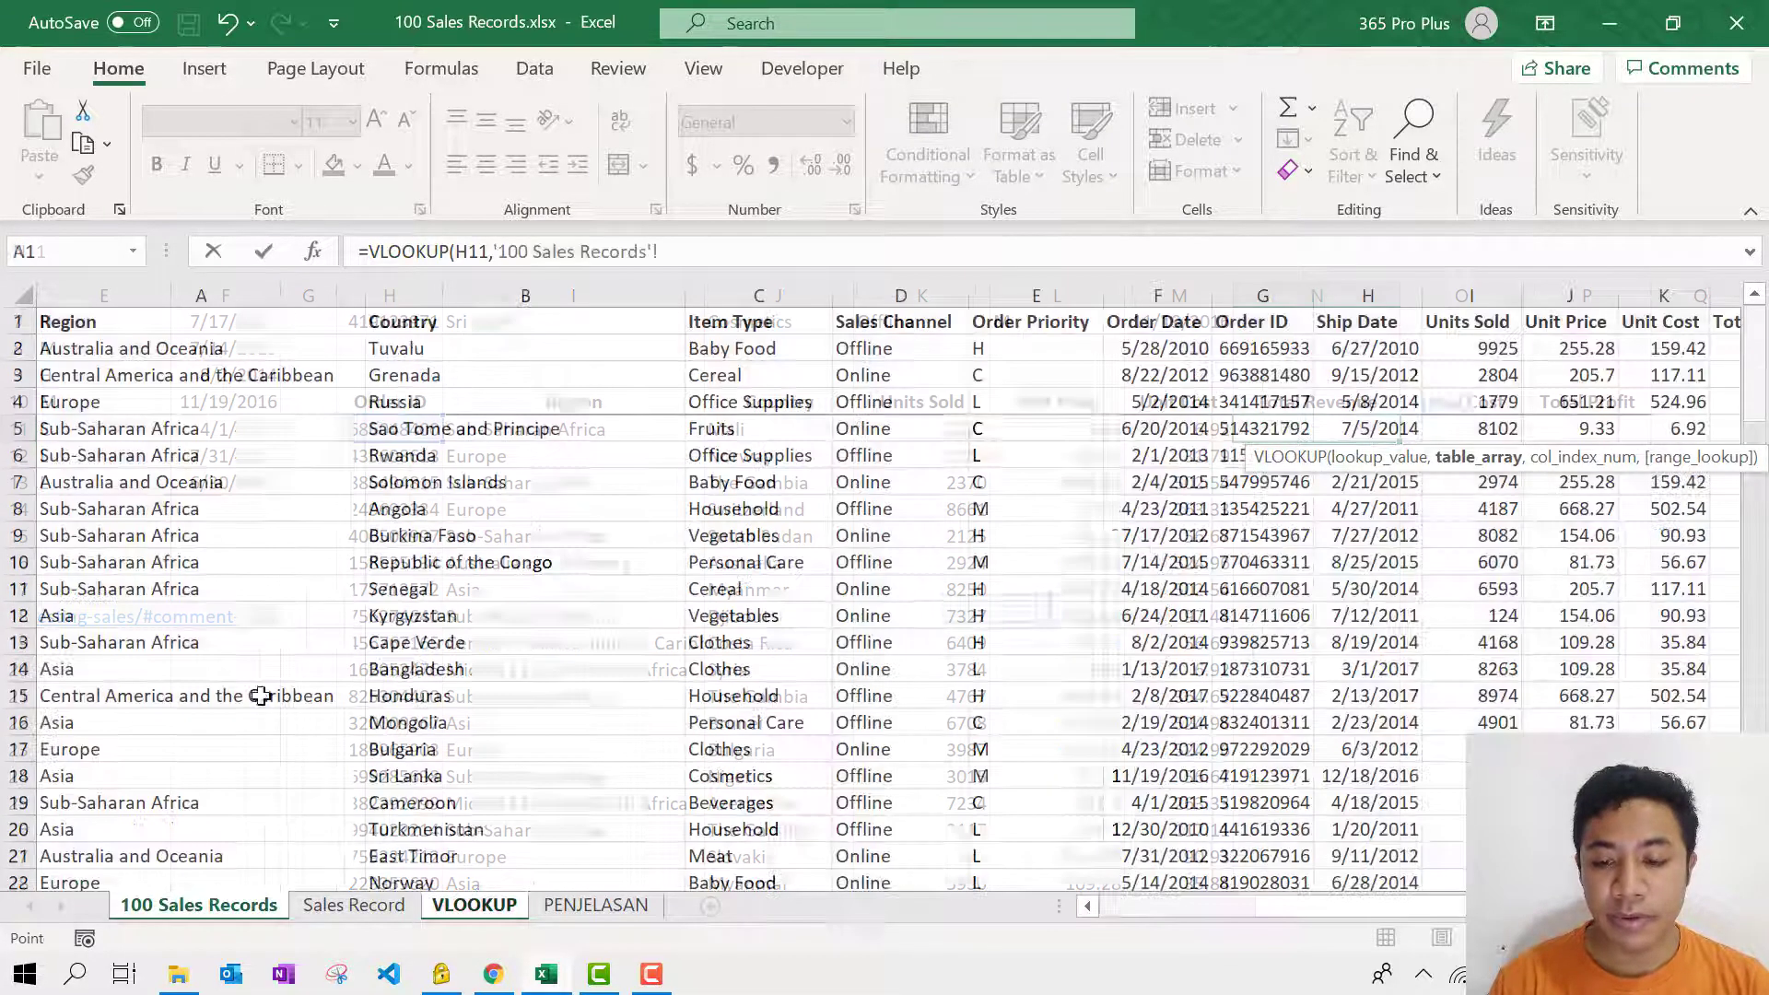
drag(1264, 919, 1264, 918)
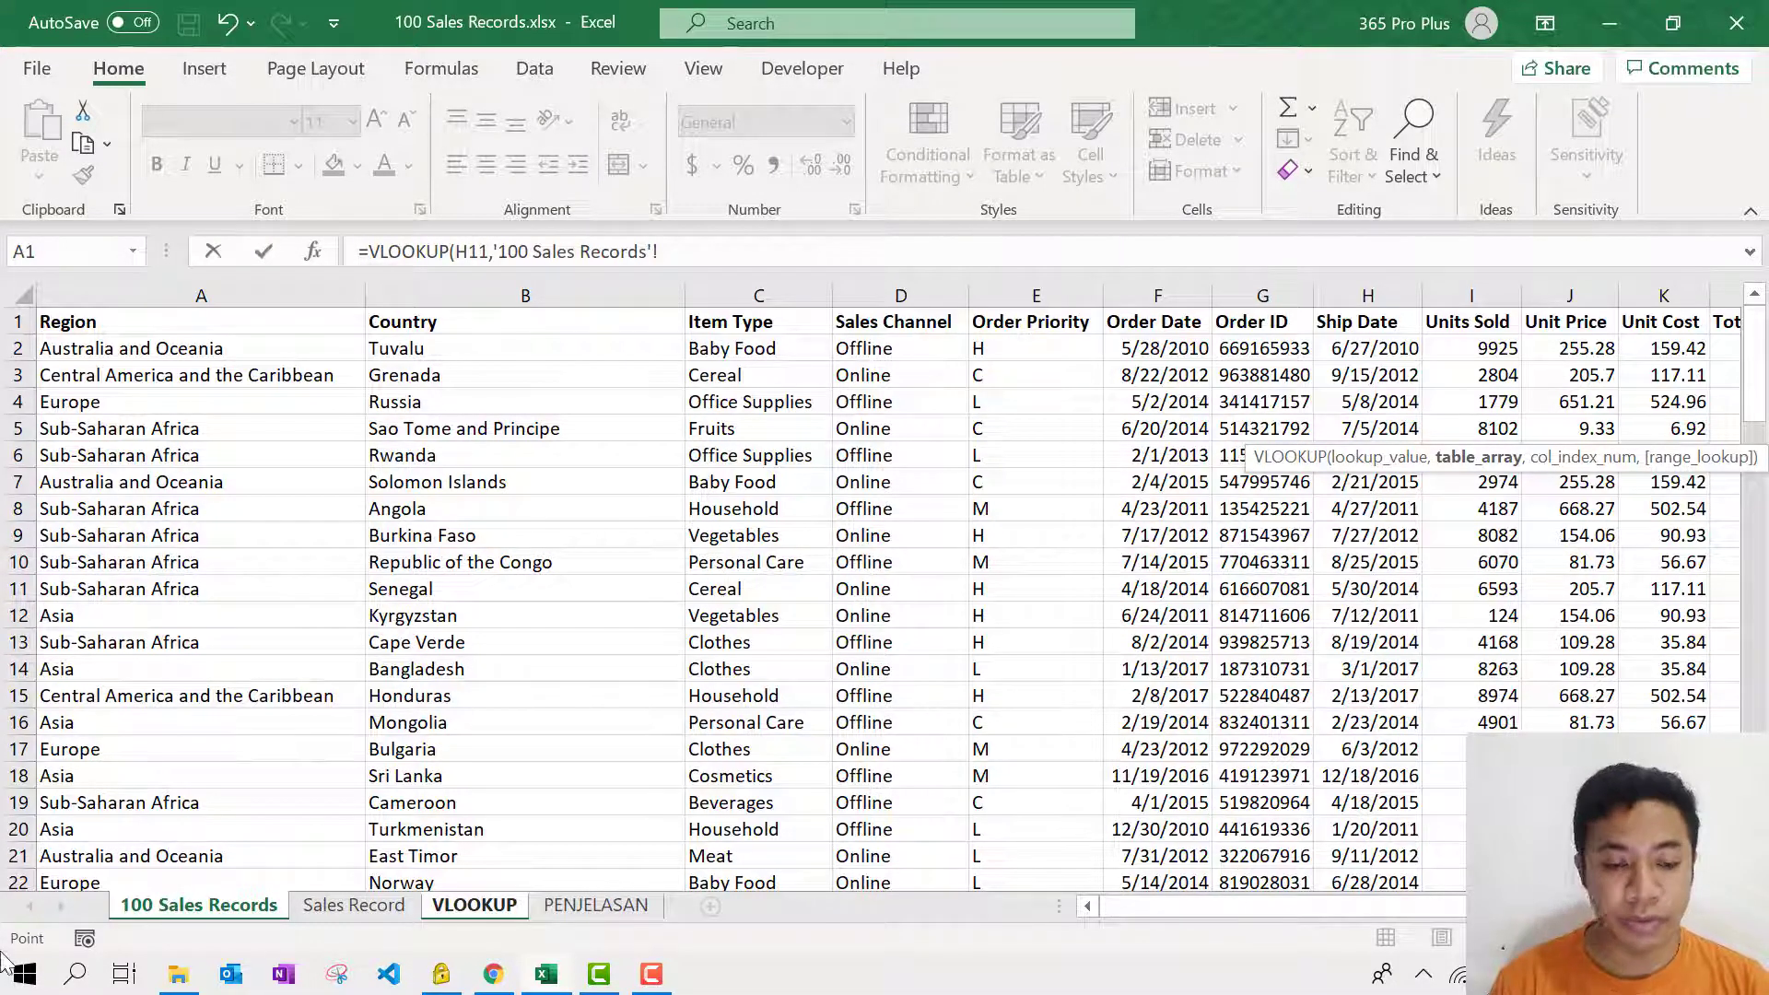
click(313, 905)
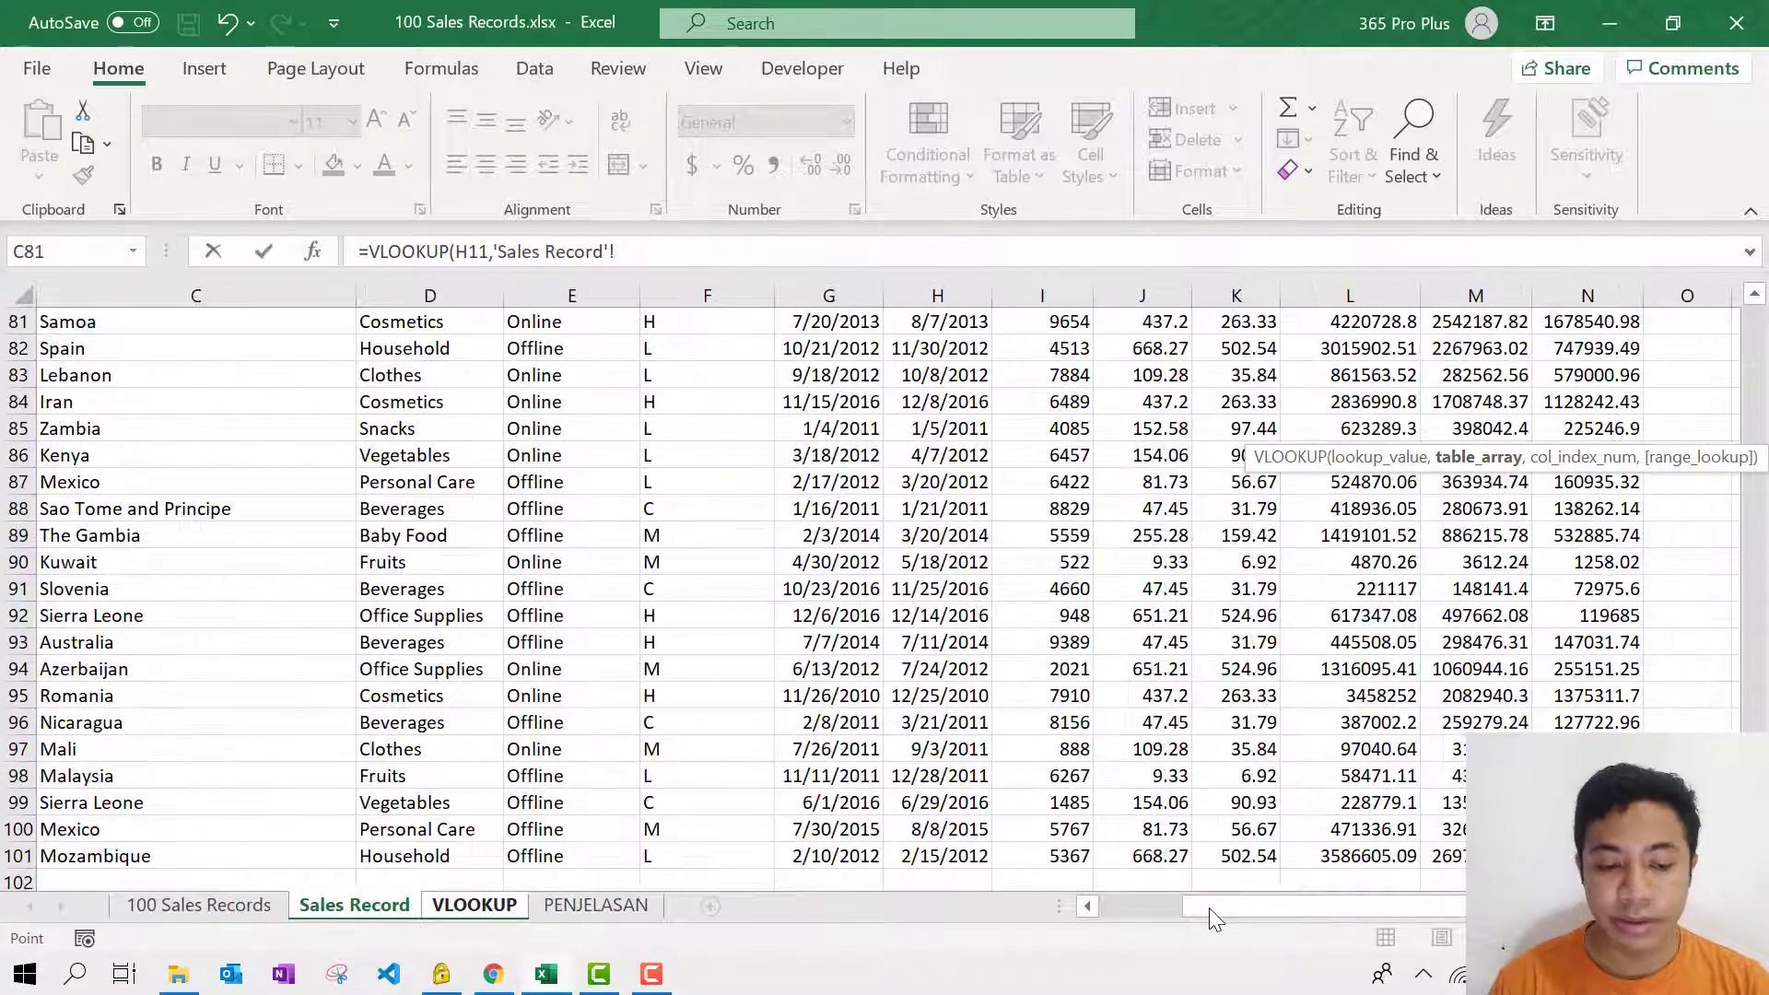
drag(1214, 909, 920, 942)
scroll(645, 599, up, 6)
click(111, 430)
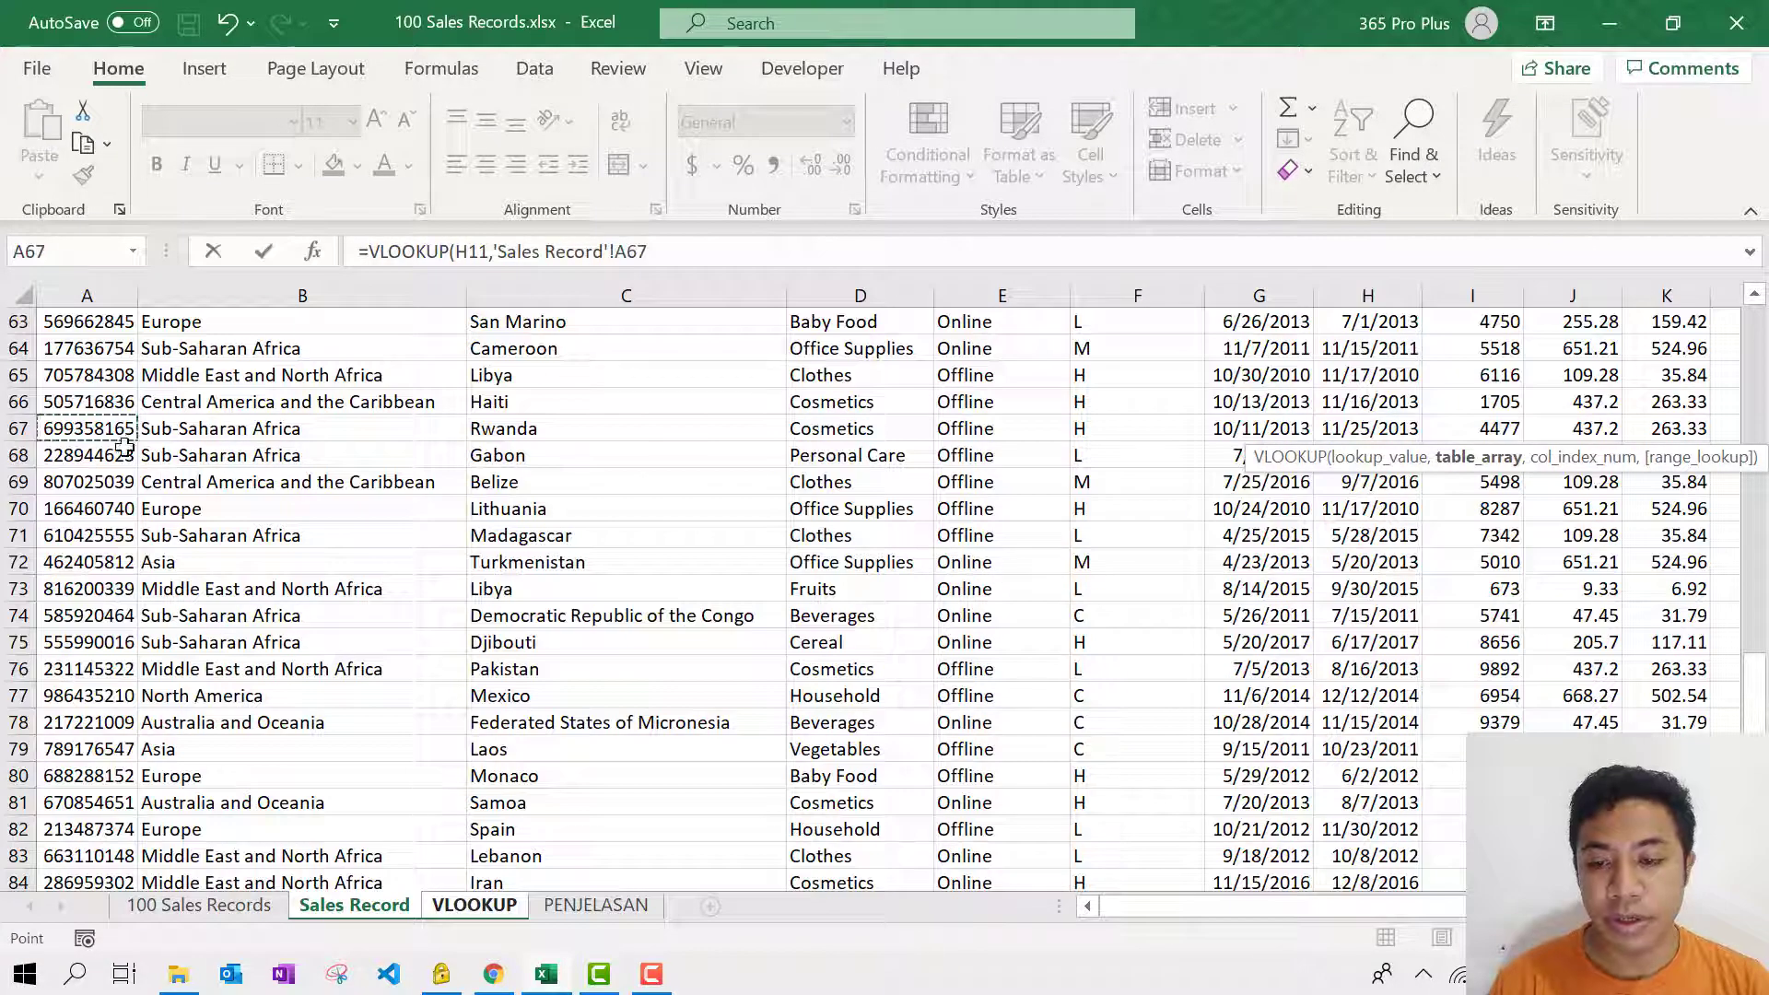
key(ctrl+shift+Up)
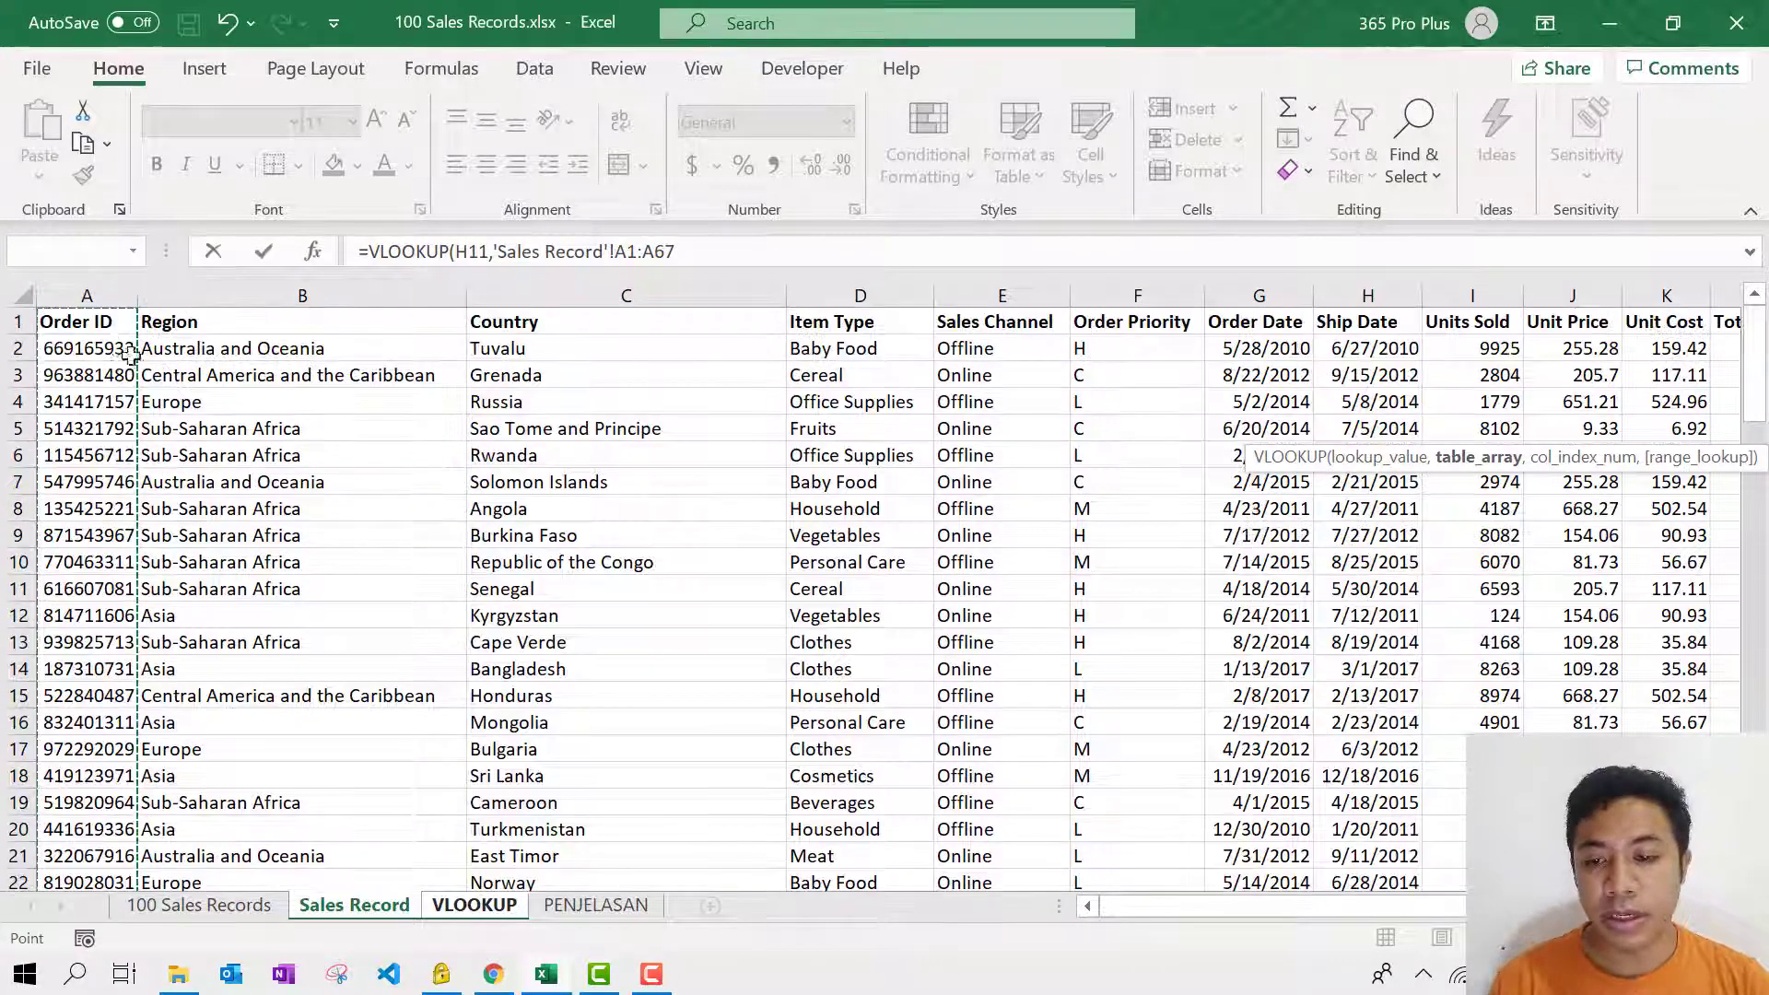
click(127, 350)
key(ctrl+shift+Down)
key(ctrl+shift+Right)
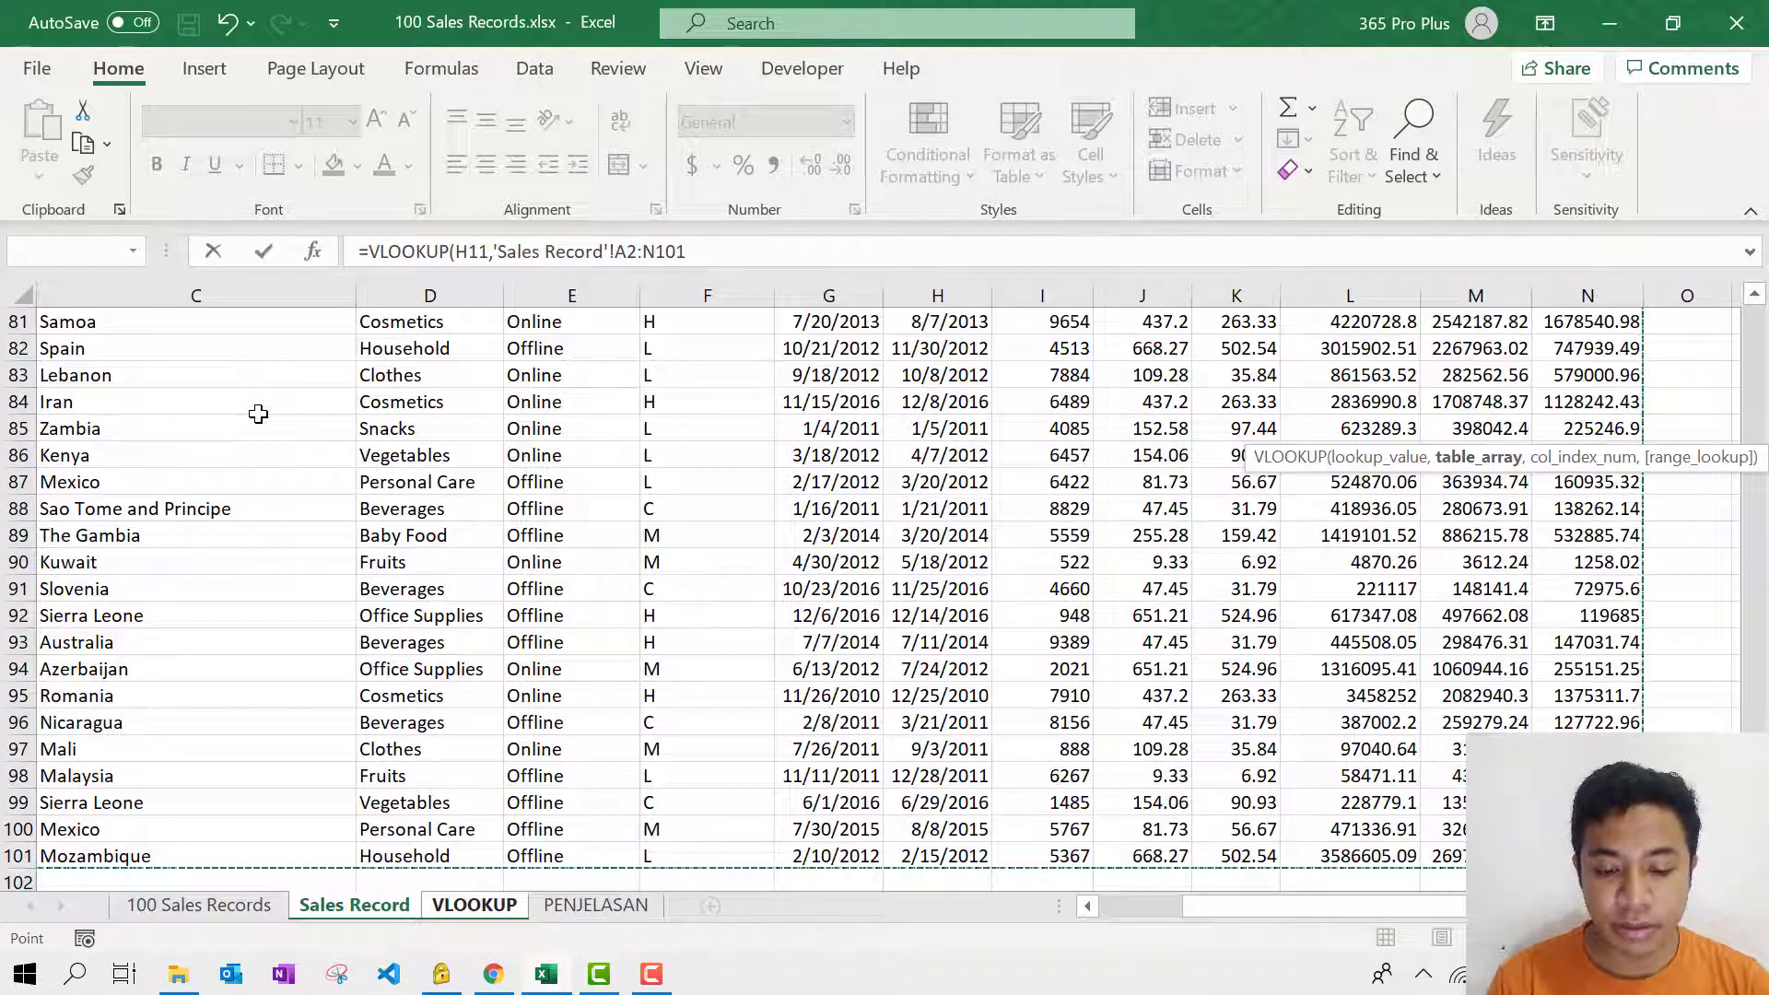
key(F4)
text(,)
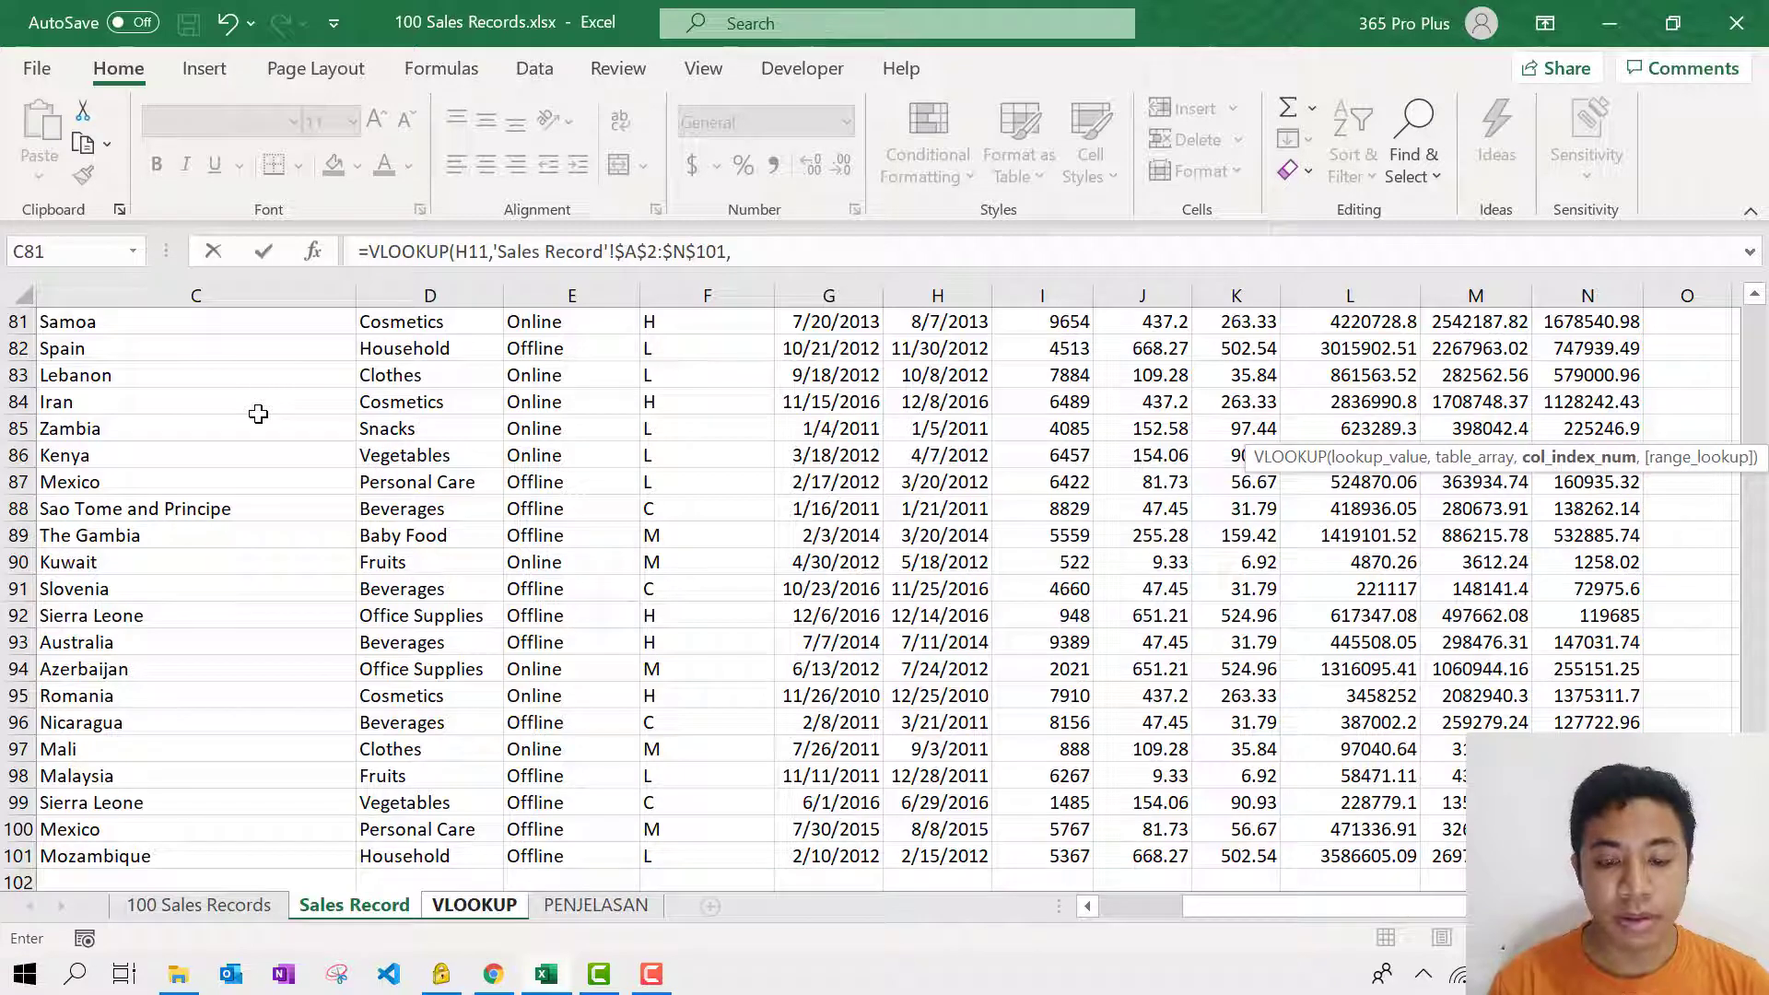
Step: Complete the N11 VLOOKUP with column index 12 and match type 0, and fill it down the Total Revenue column
text(12)
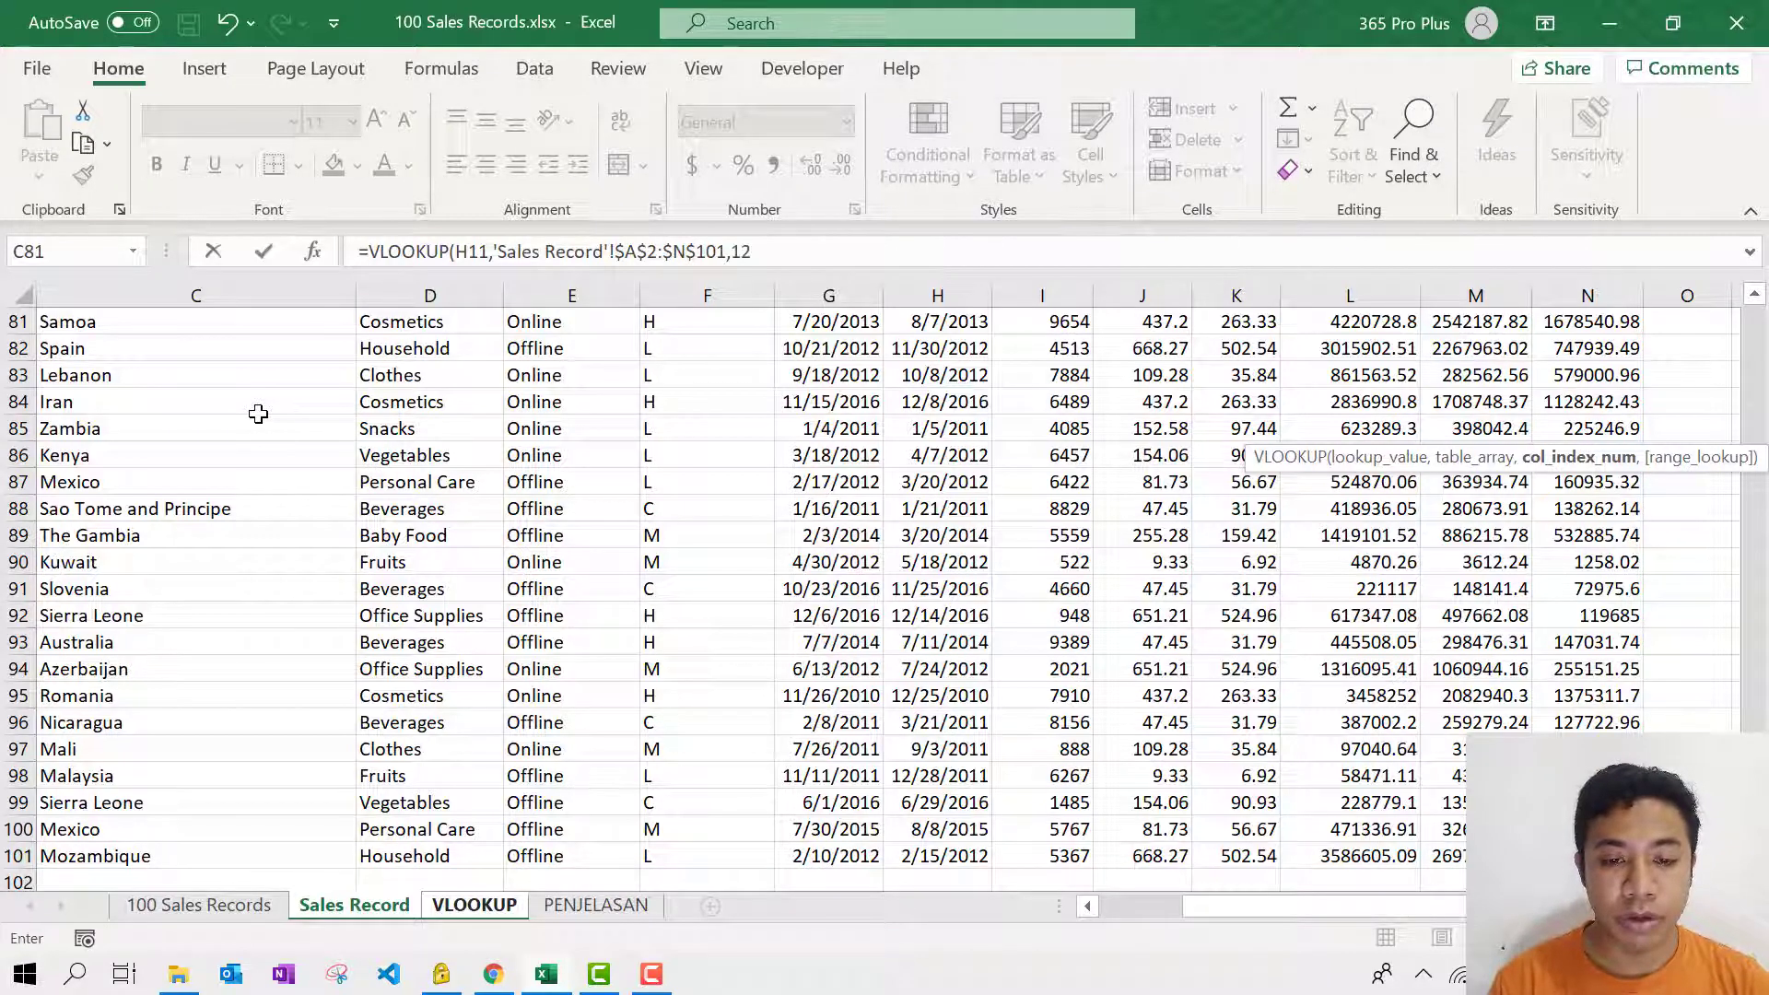
text(,0)
key(Return)
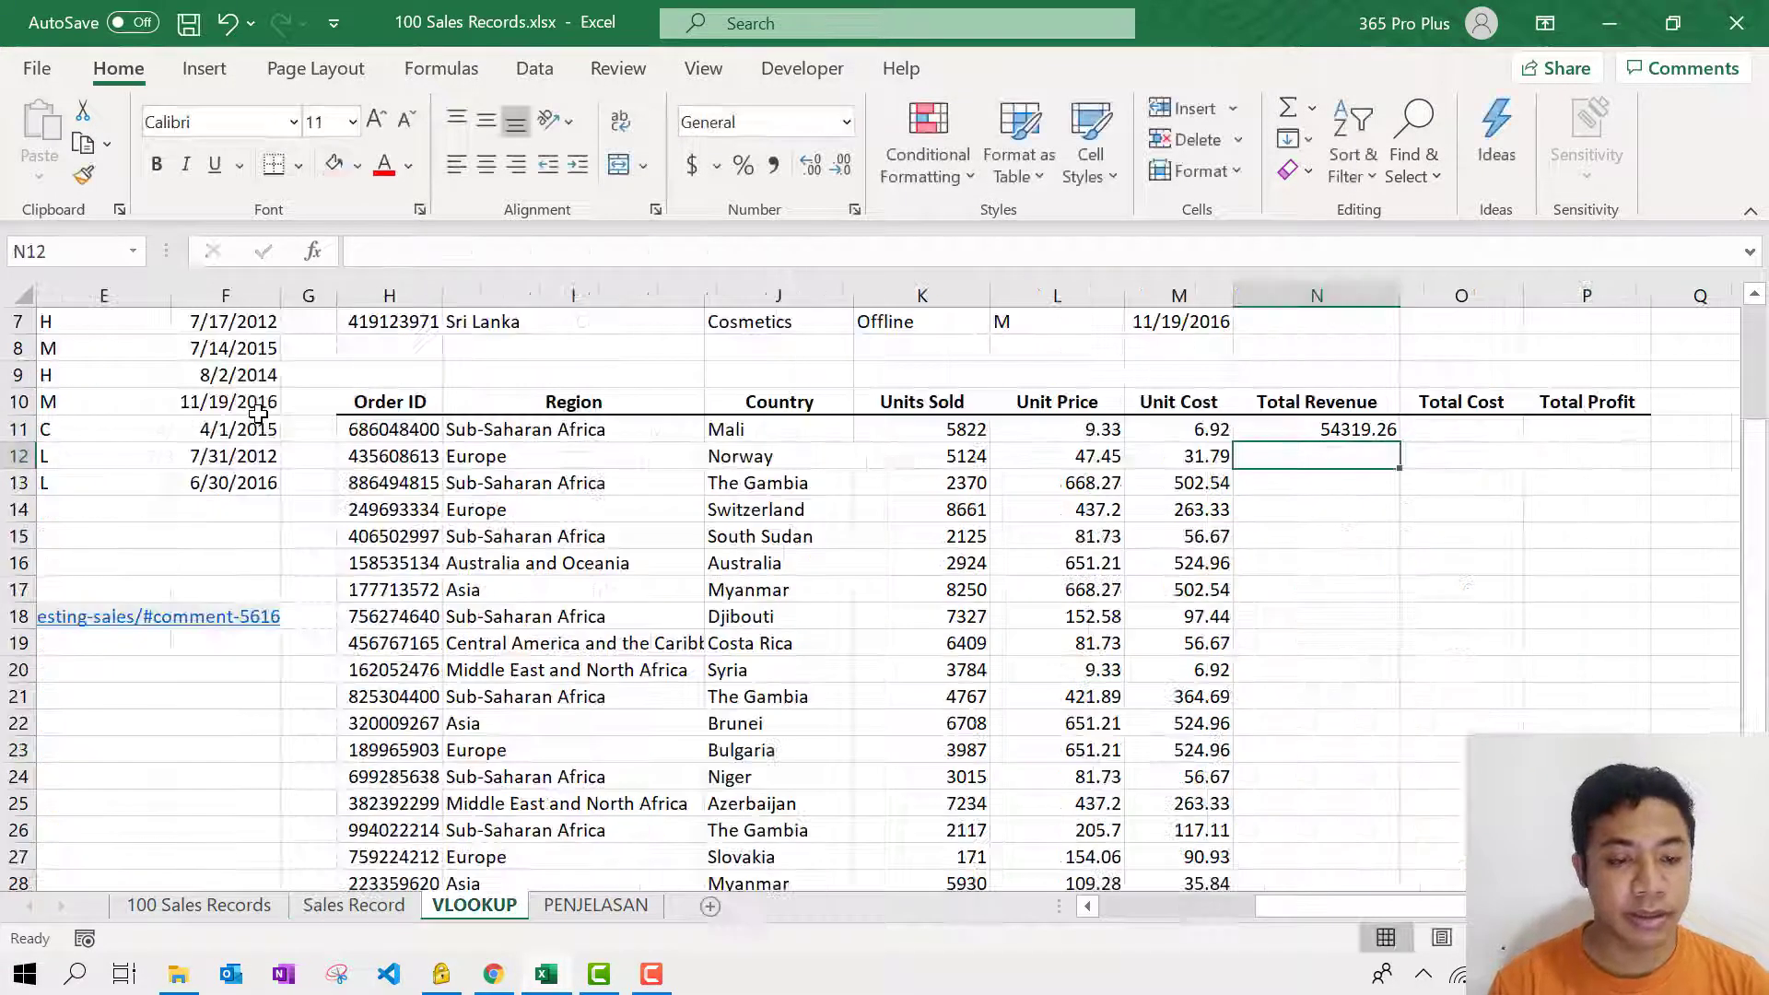
click(1376, 433)
double_click(1402, 445)
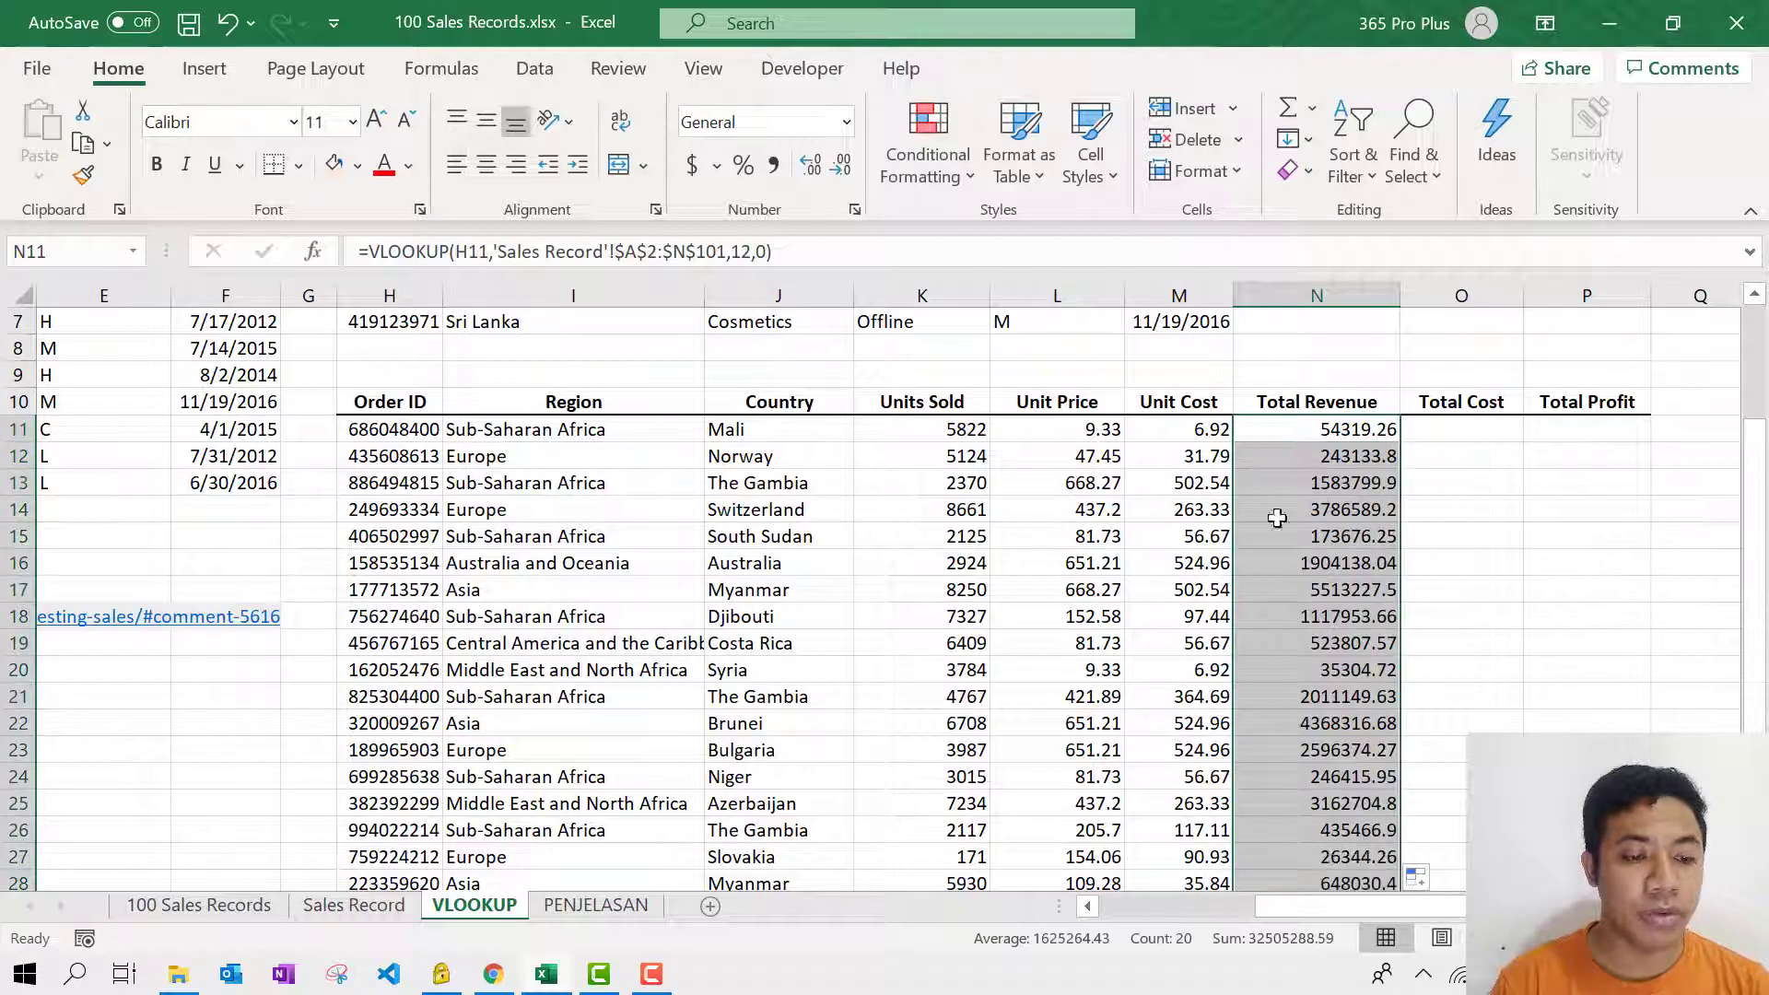
click(1464, 421)
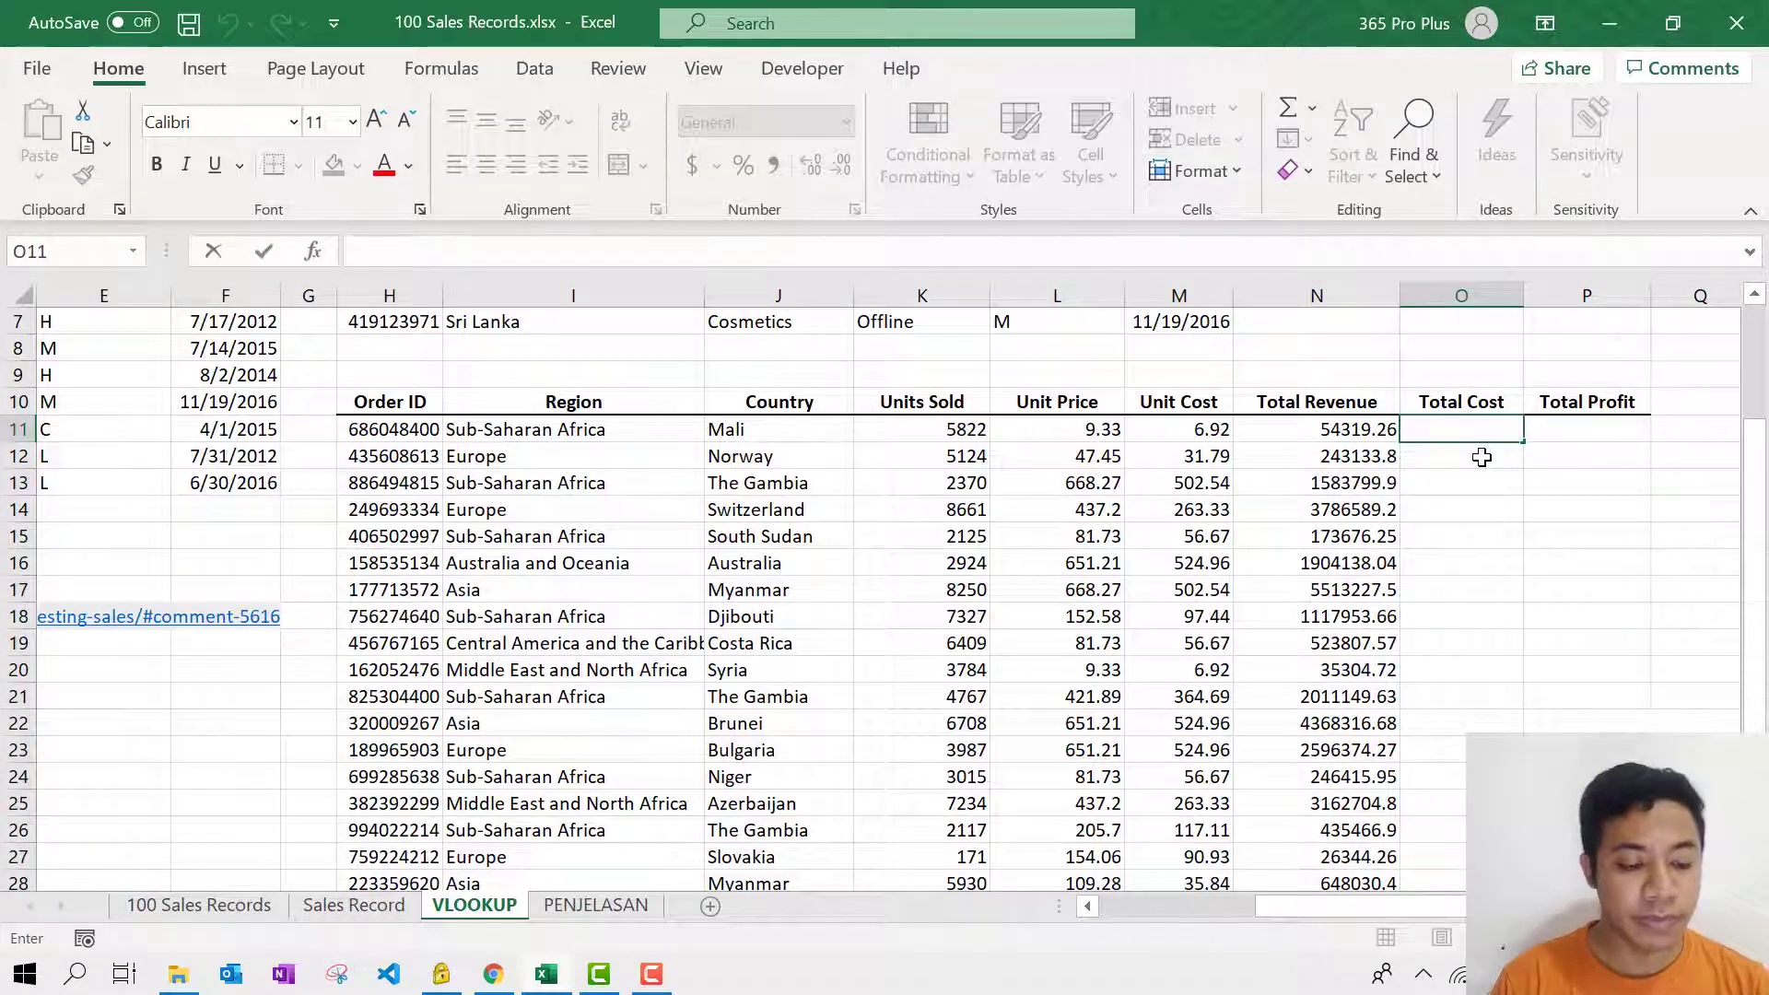
text(=VLOOKUP()
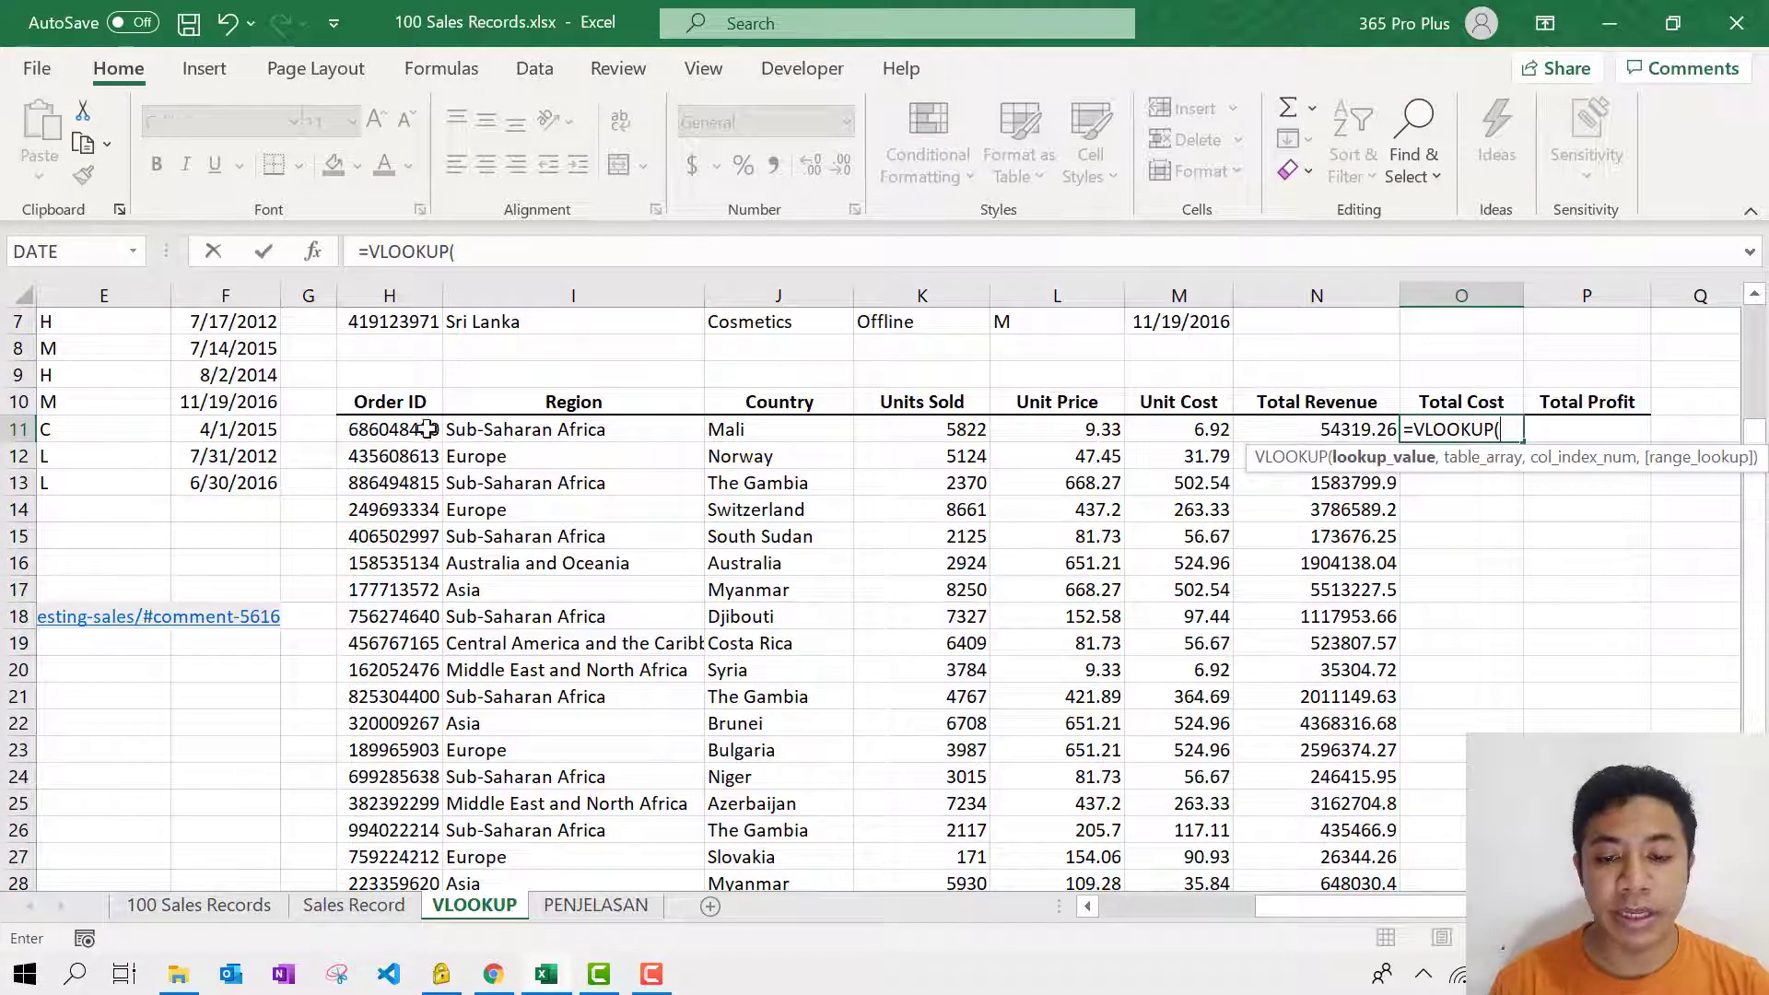
click(427, 430)
text(,)
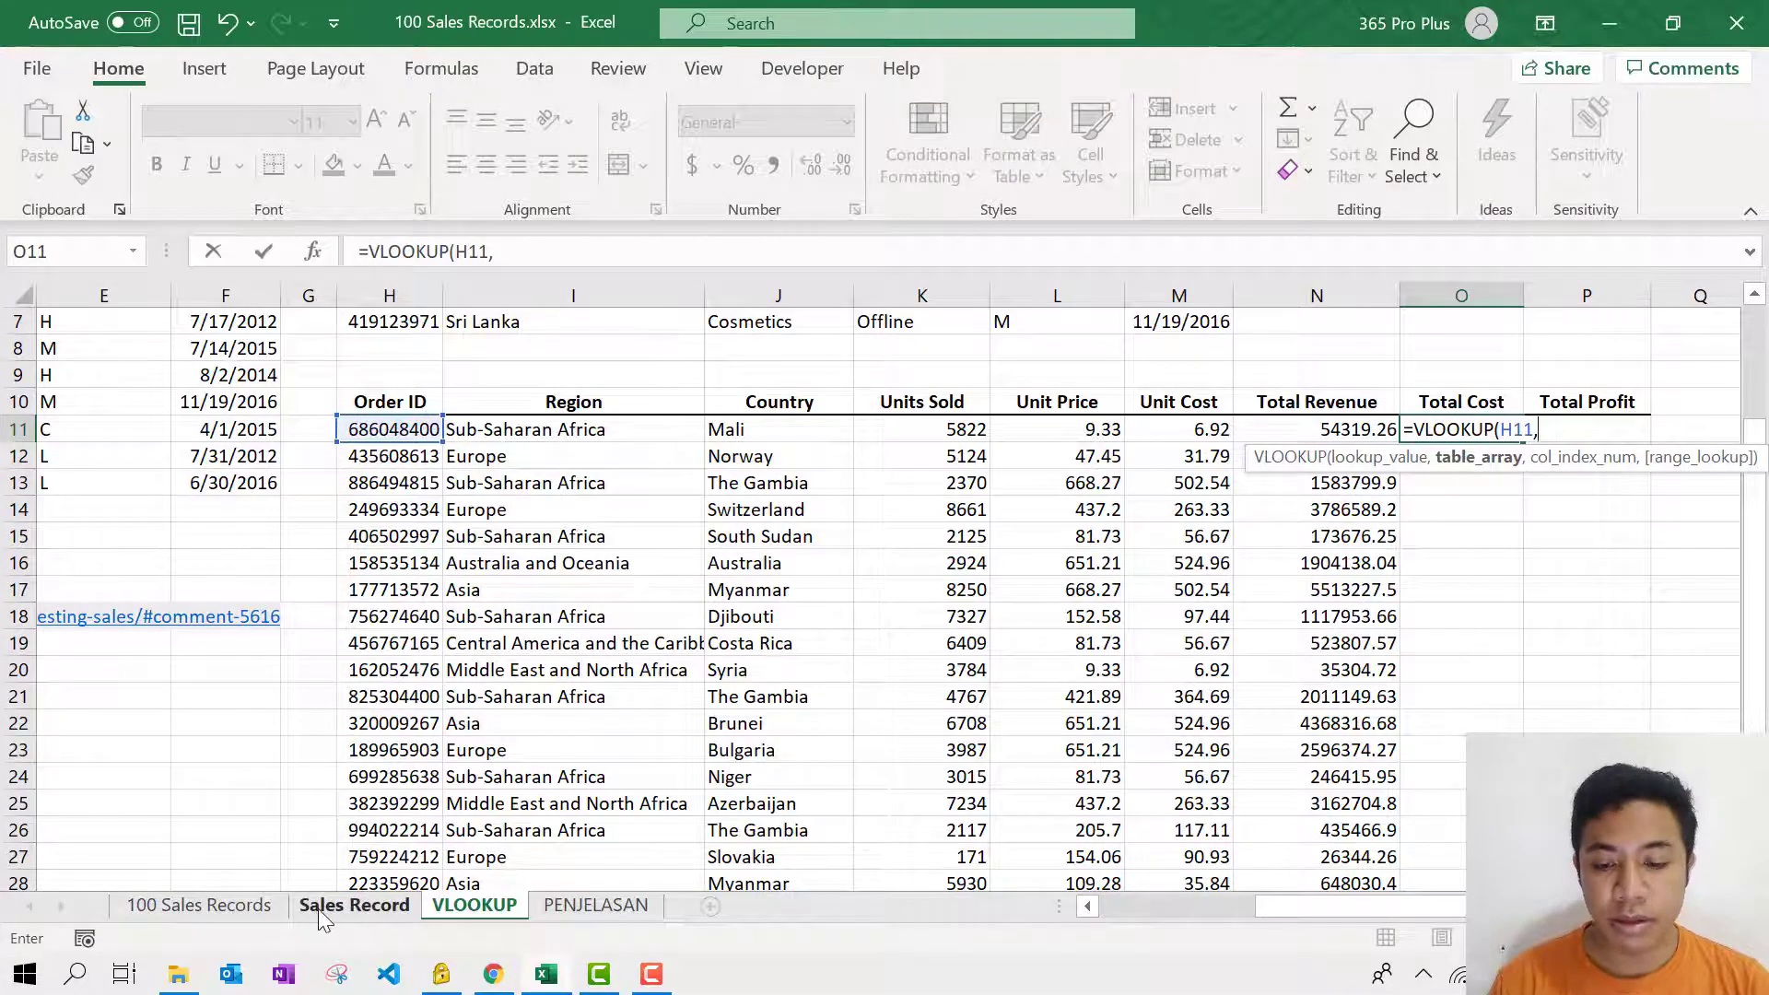
click(354, 906)
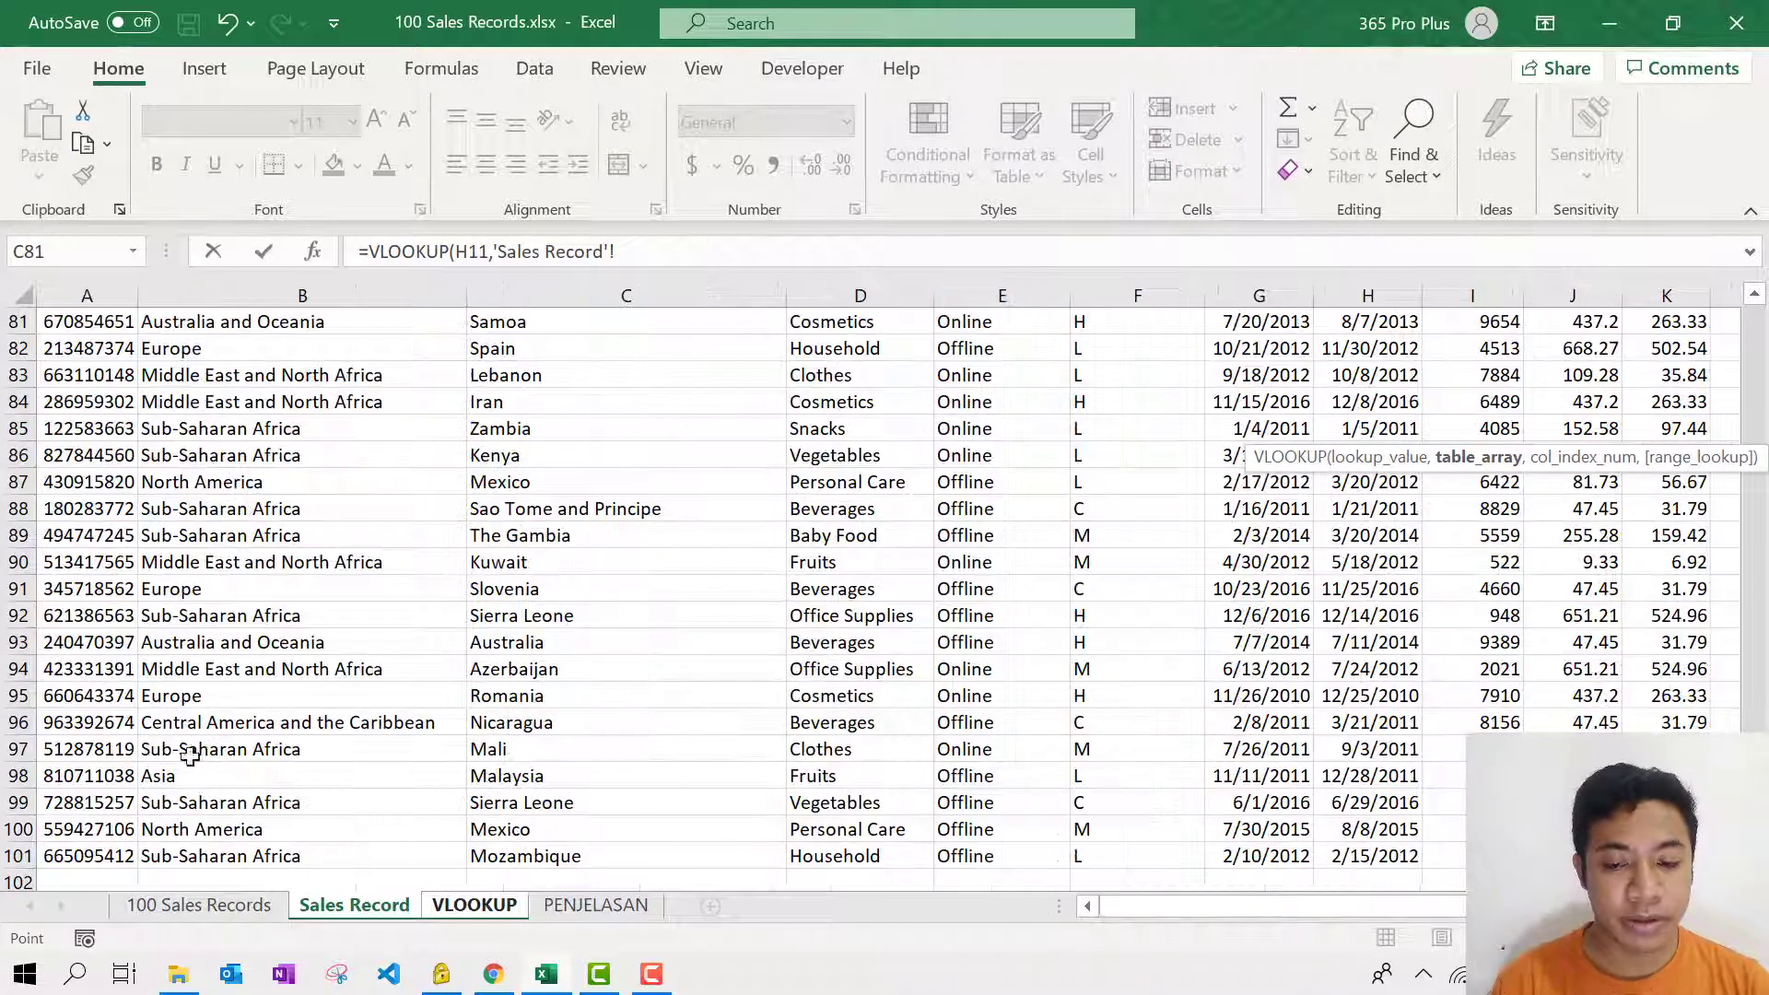
drag(87, 615, 117, 355)
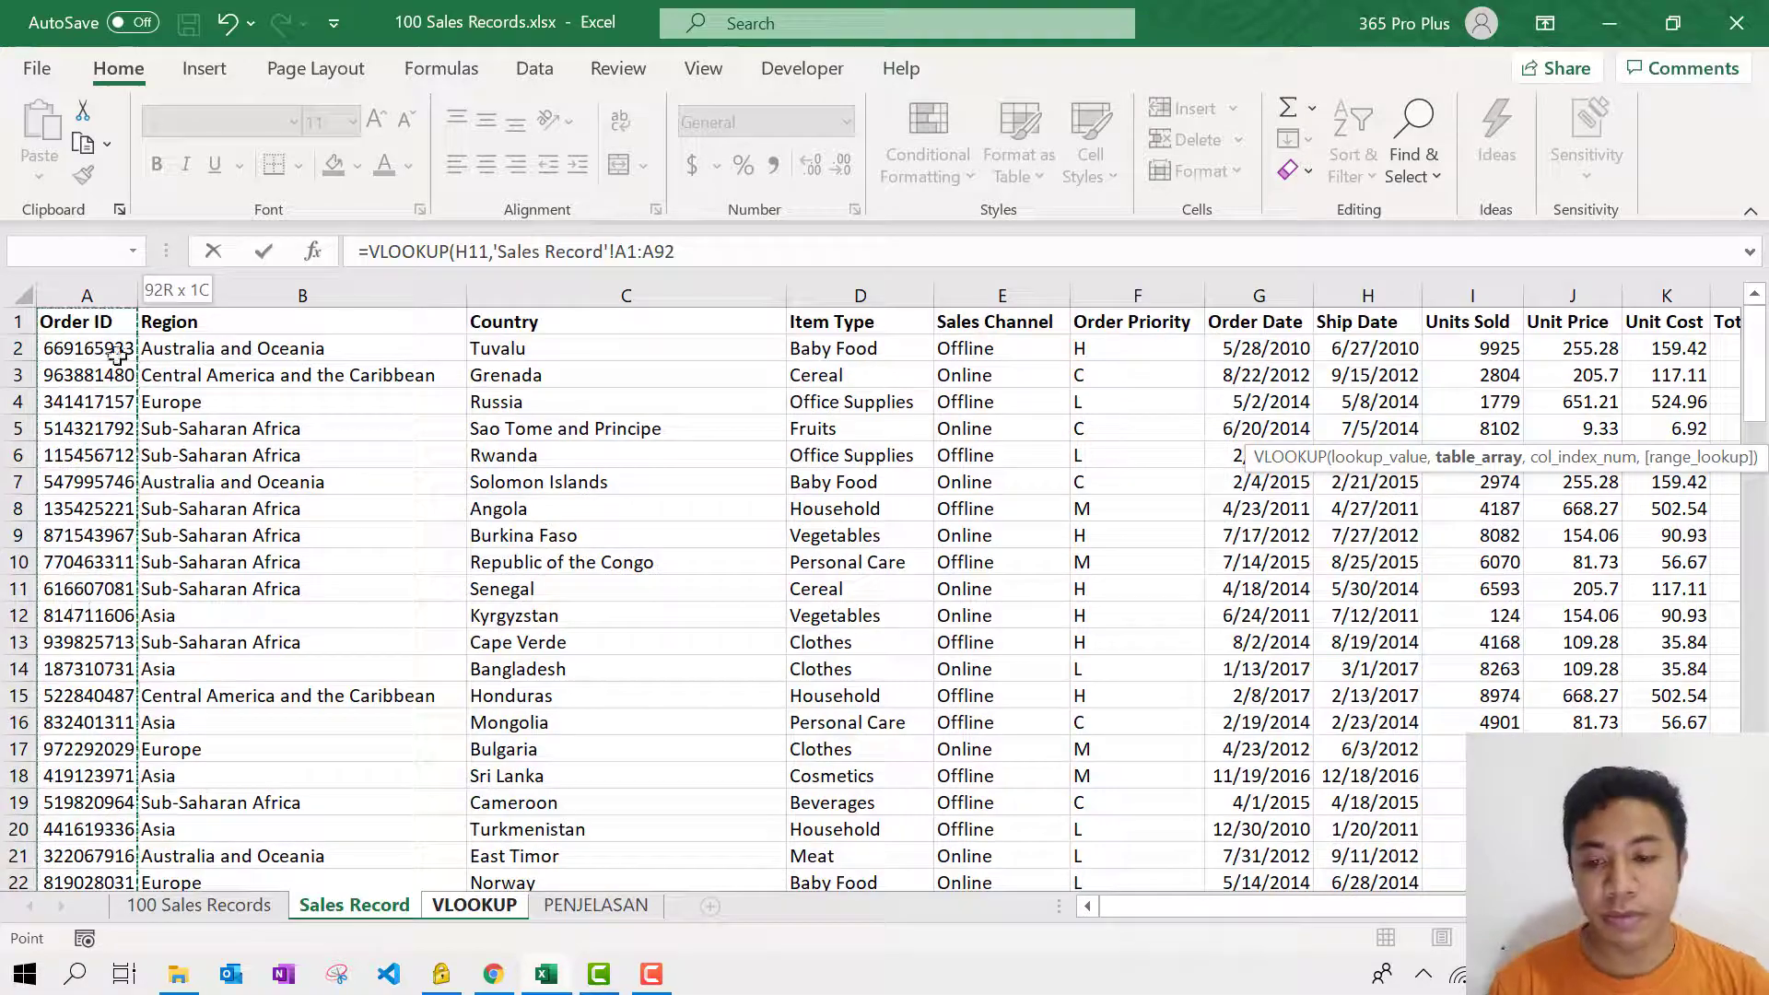
click(117, 355)
key(ctrl+shift+Down)
key(ctrl+shift+Right)
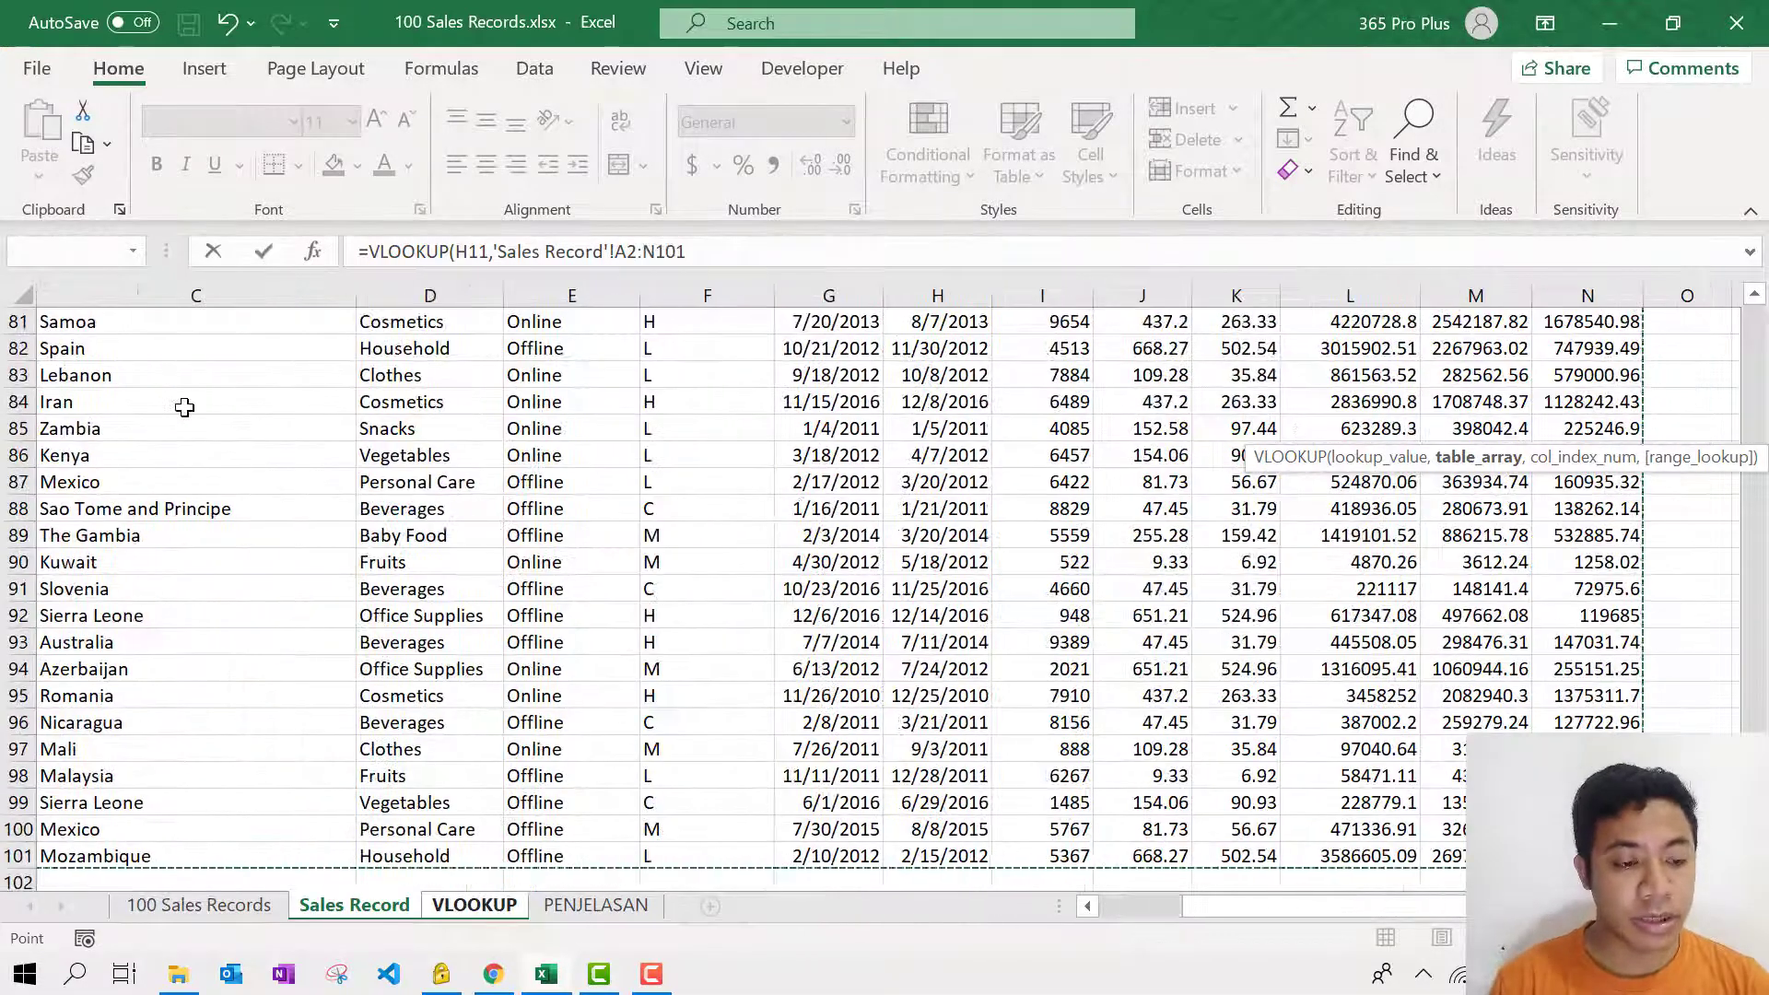
text(,)
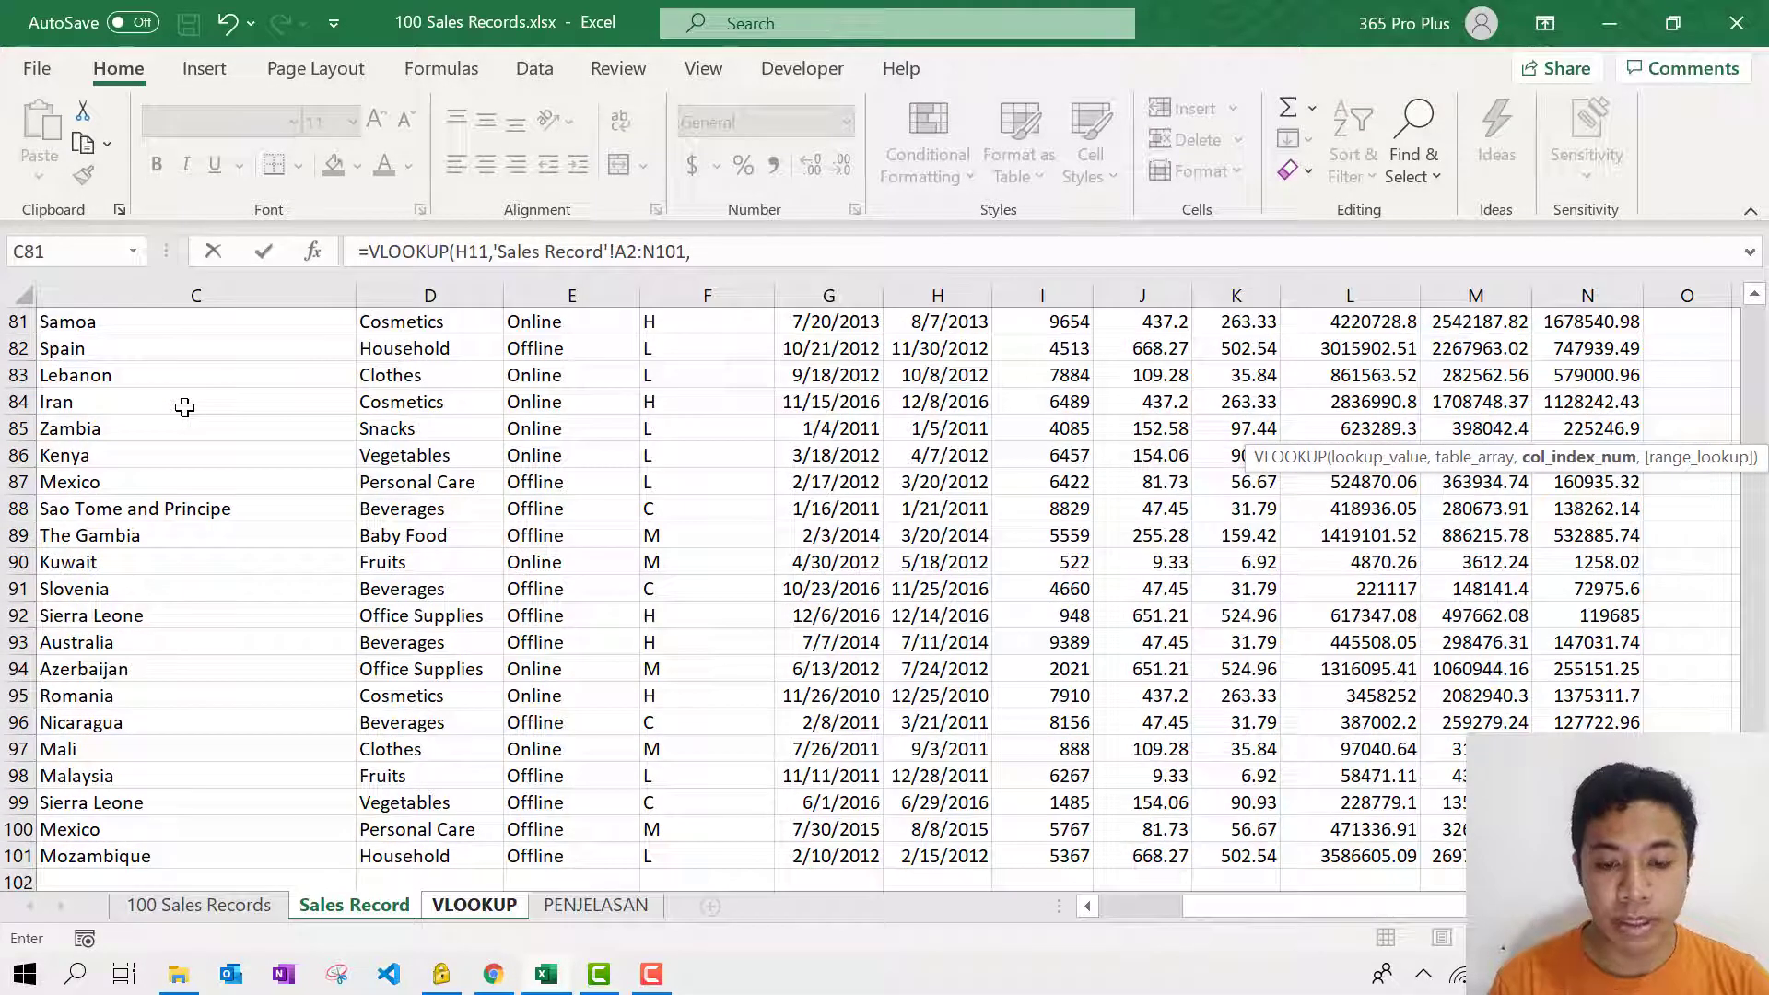
key(BackSpace)
key(F4)
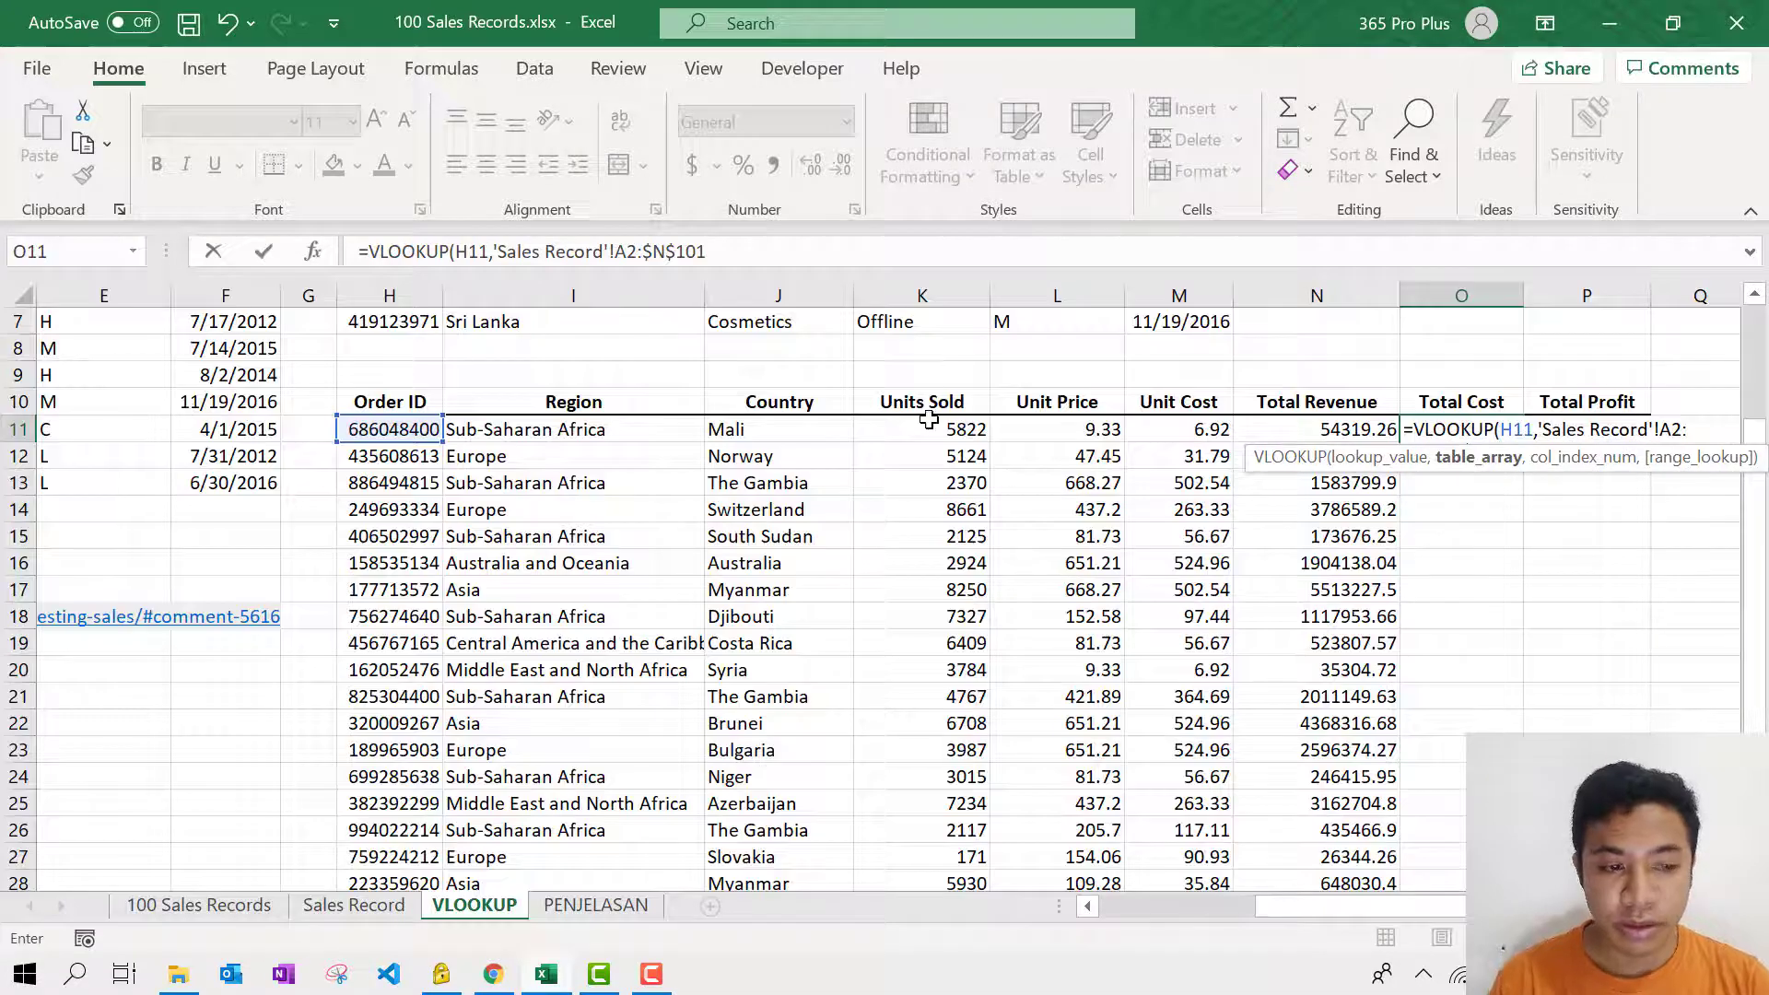
key(Escape)
Step: Start a VLOOKUP formula in O11 of the Total Cost column with H11 as the lookup value
text(VLOOKUP()
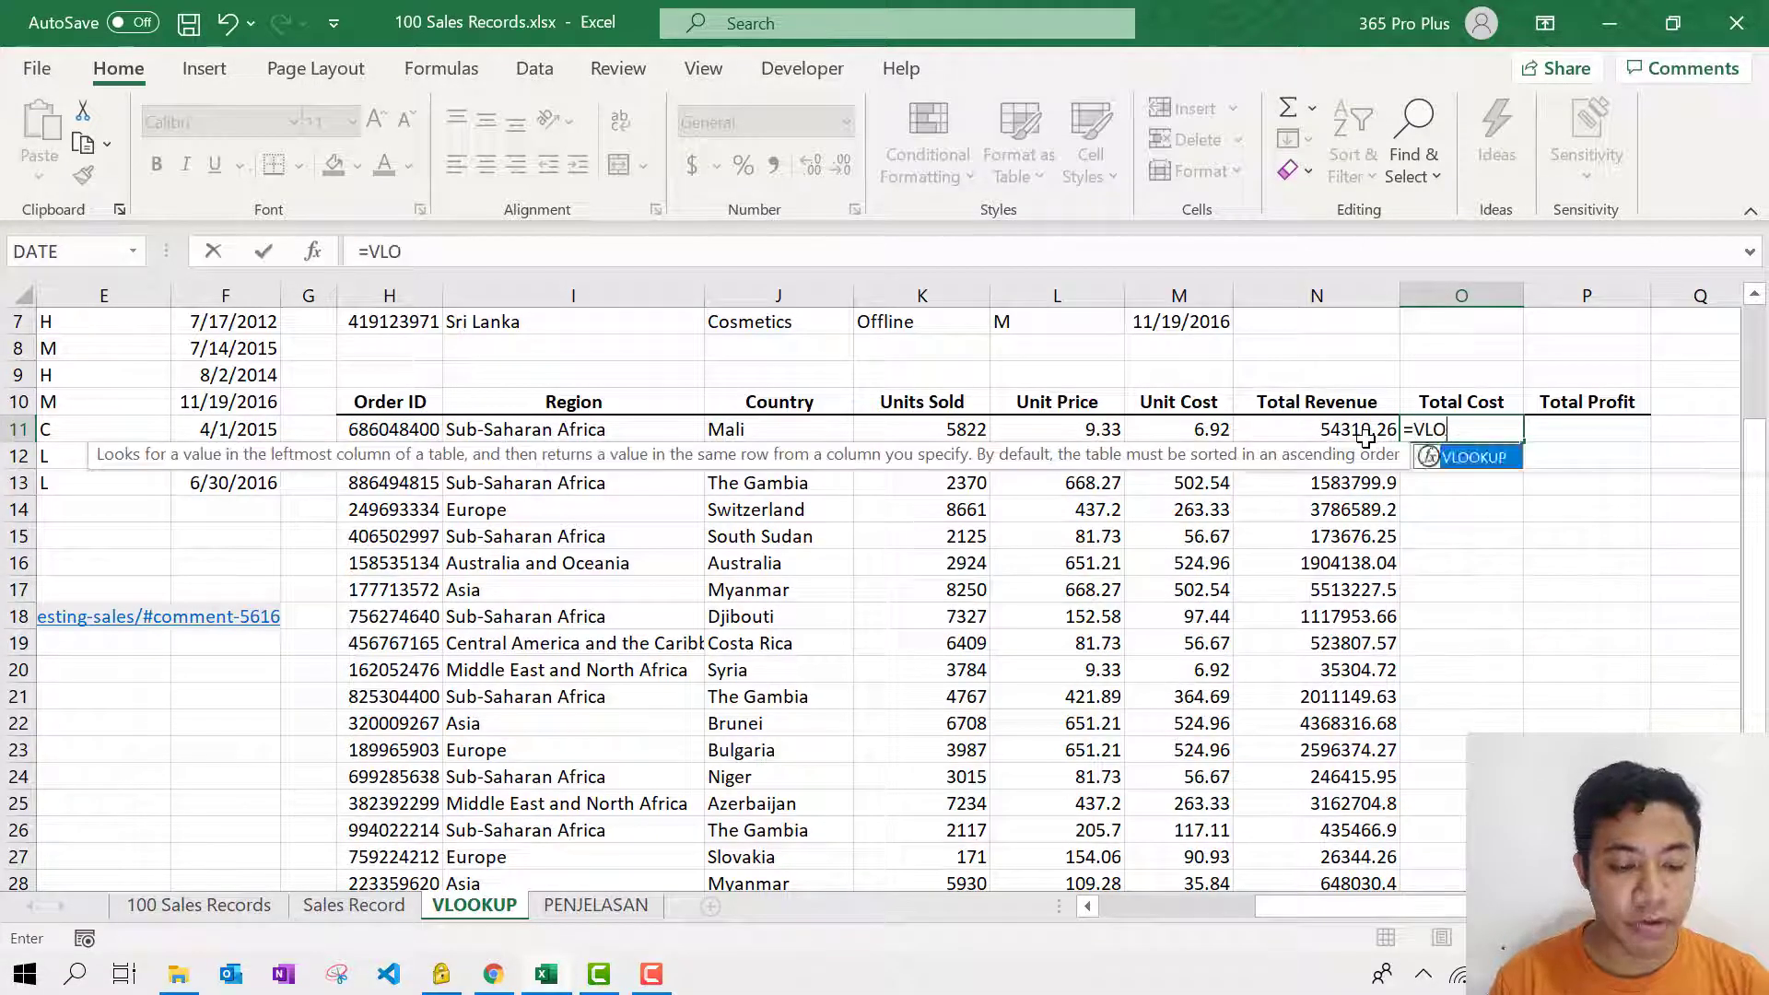
click(418, 431)
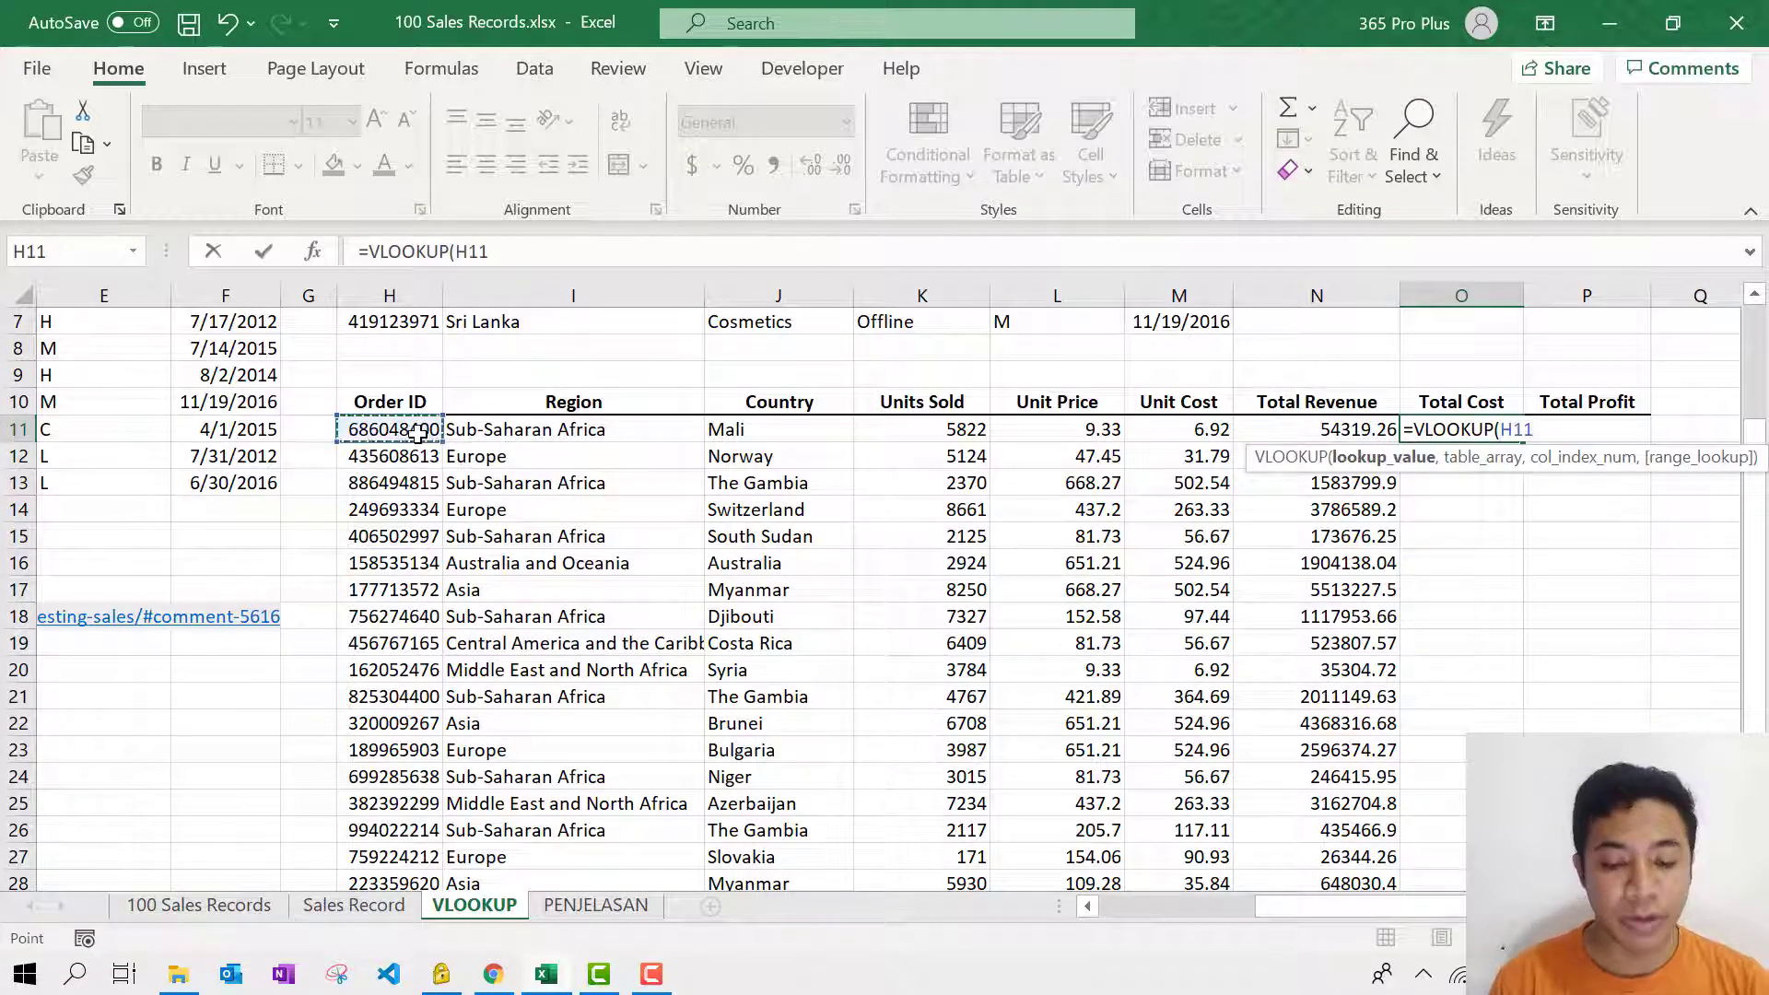
text(,)
Step: Set the O11 formula's table array to the absolute range $A$2:$N$101 on the Sales Record sheet
click(185, 911)
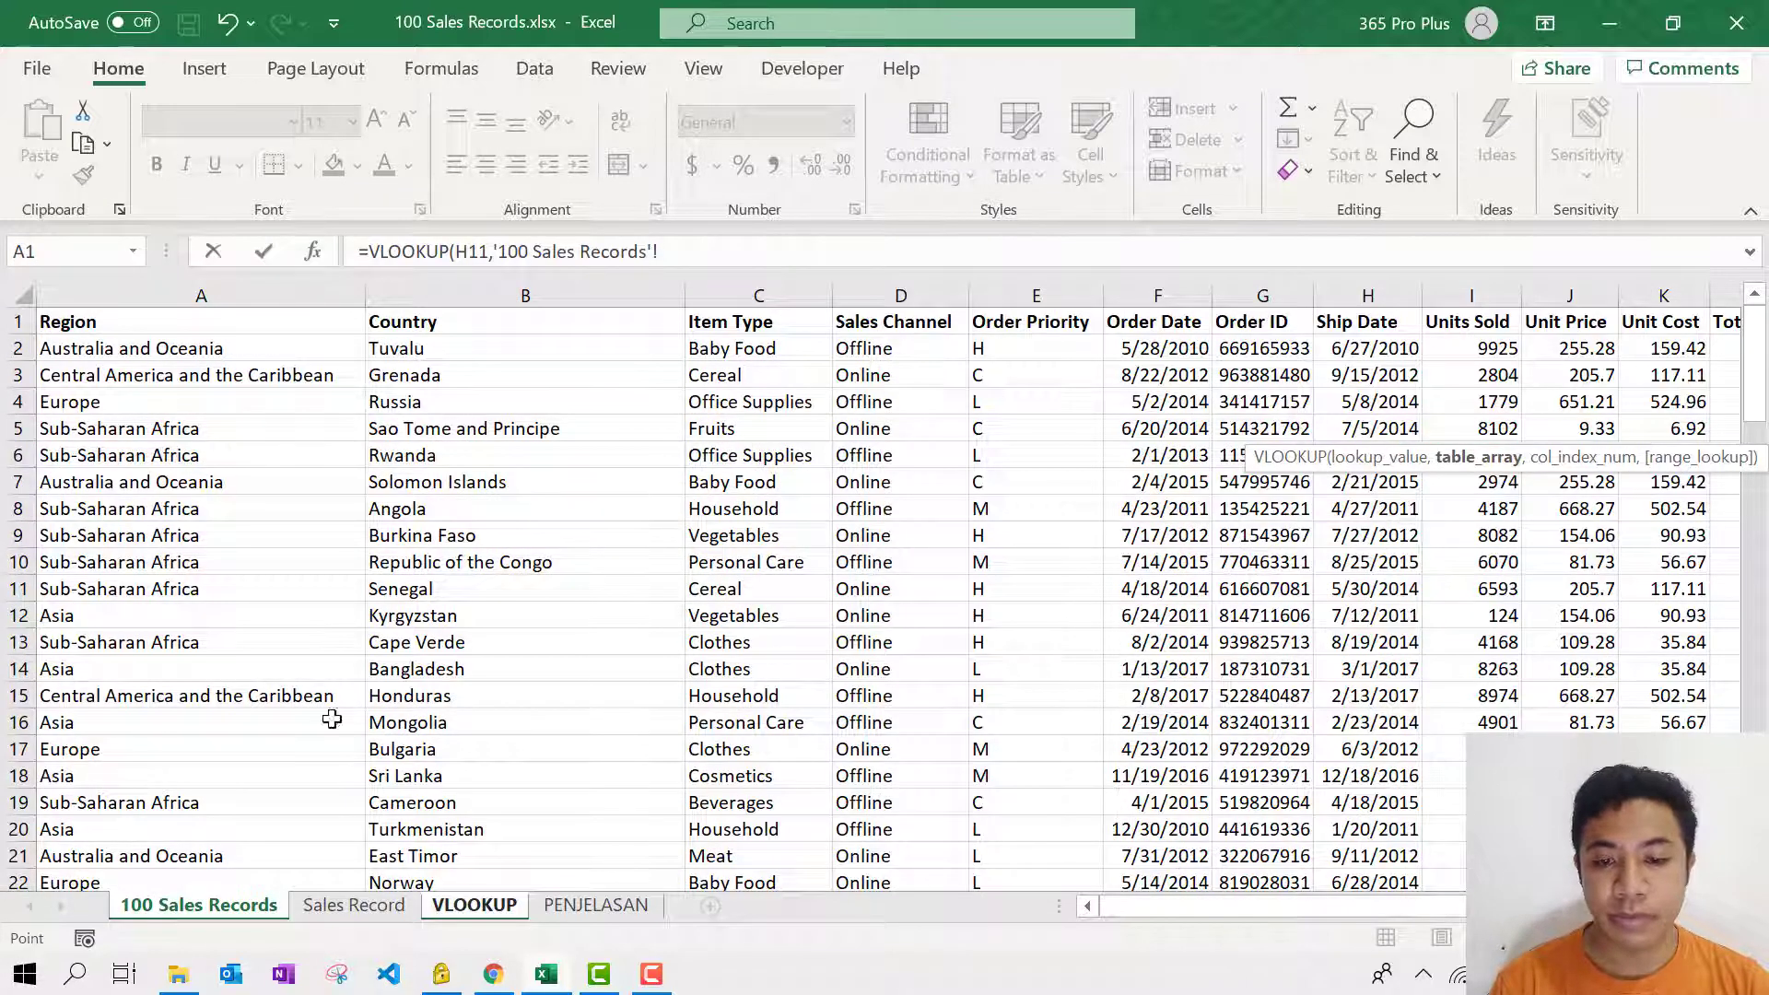
click(341, 905)
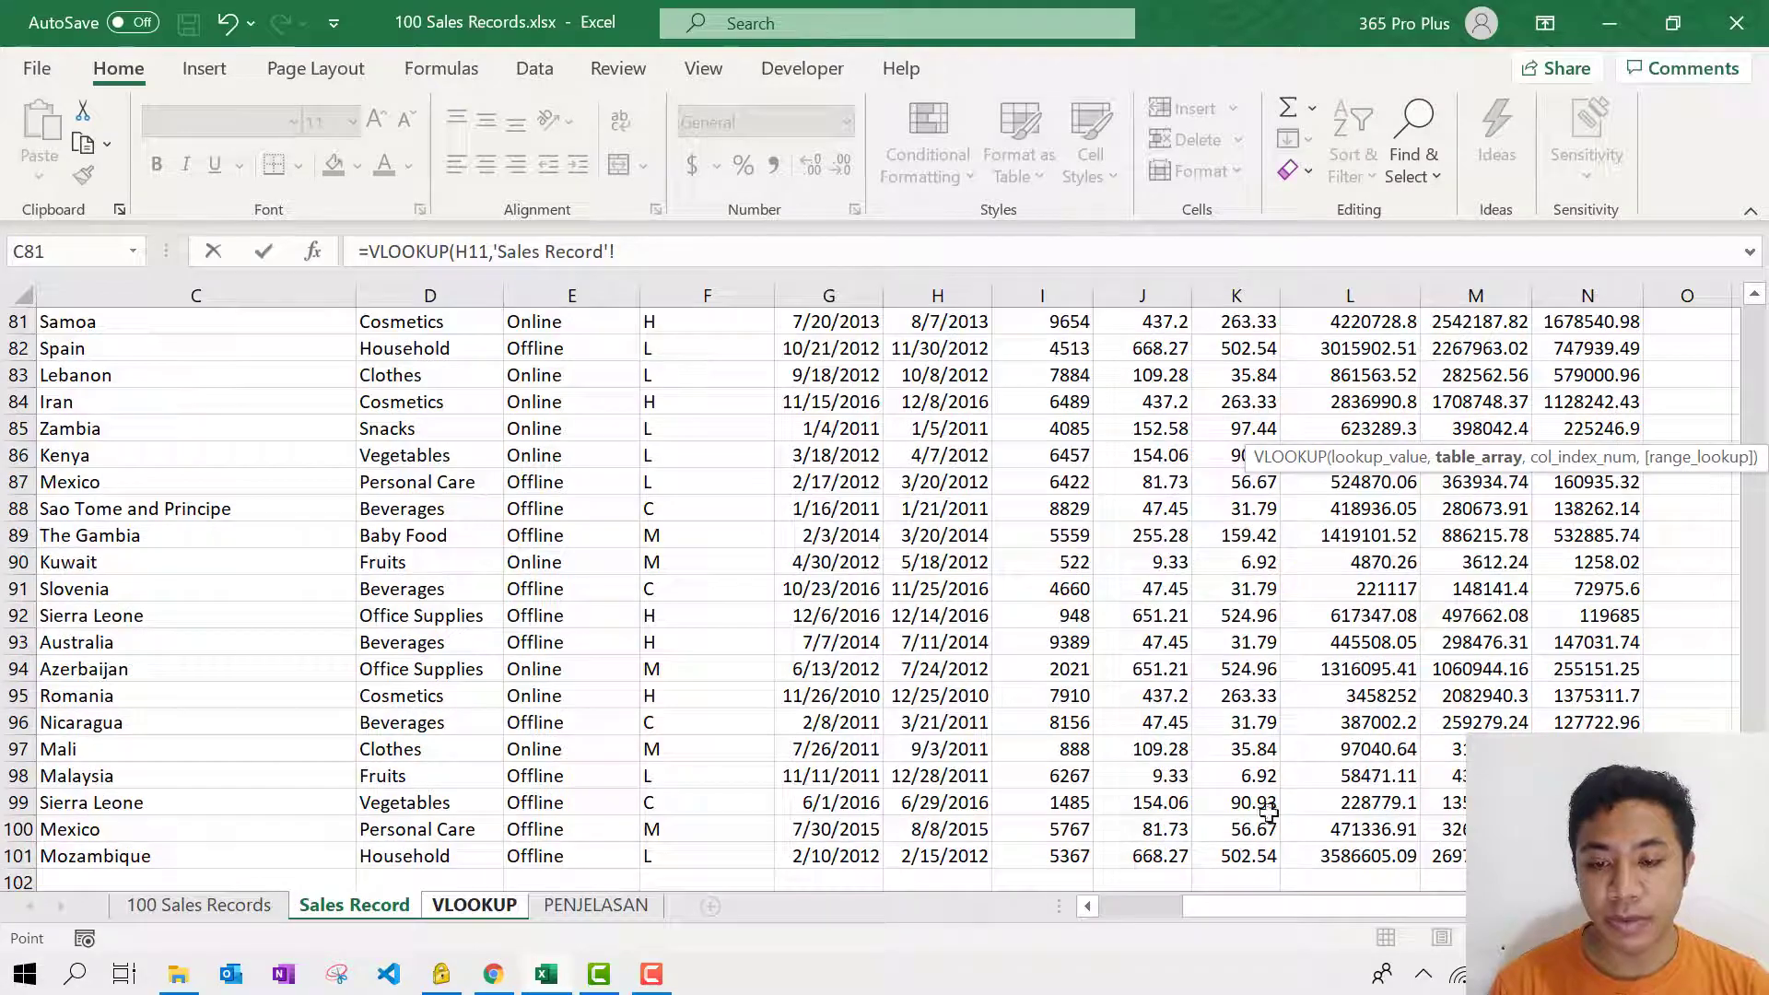
scroll(1238, 913, left, 3)
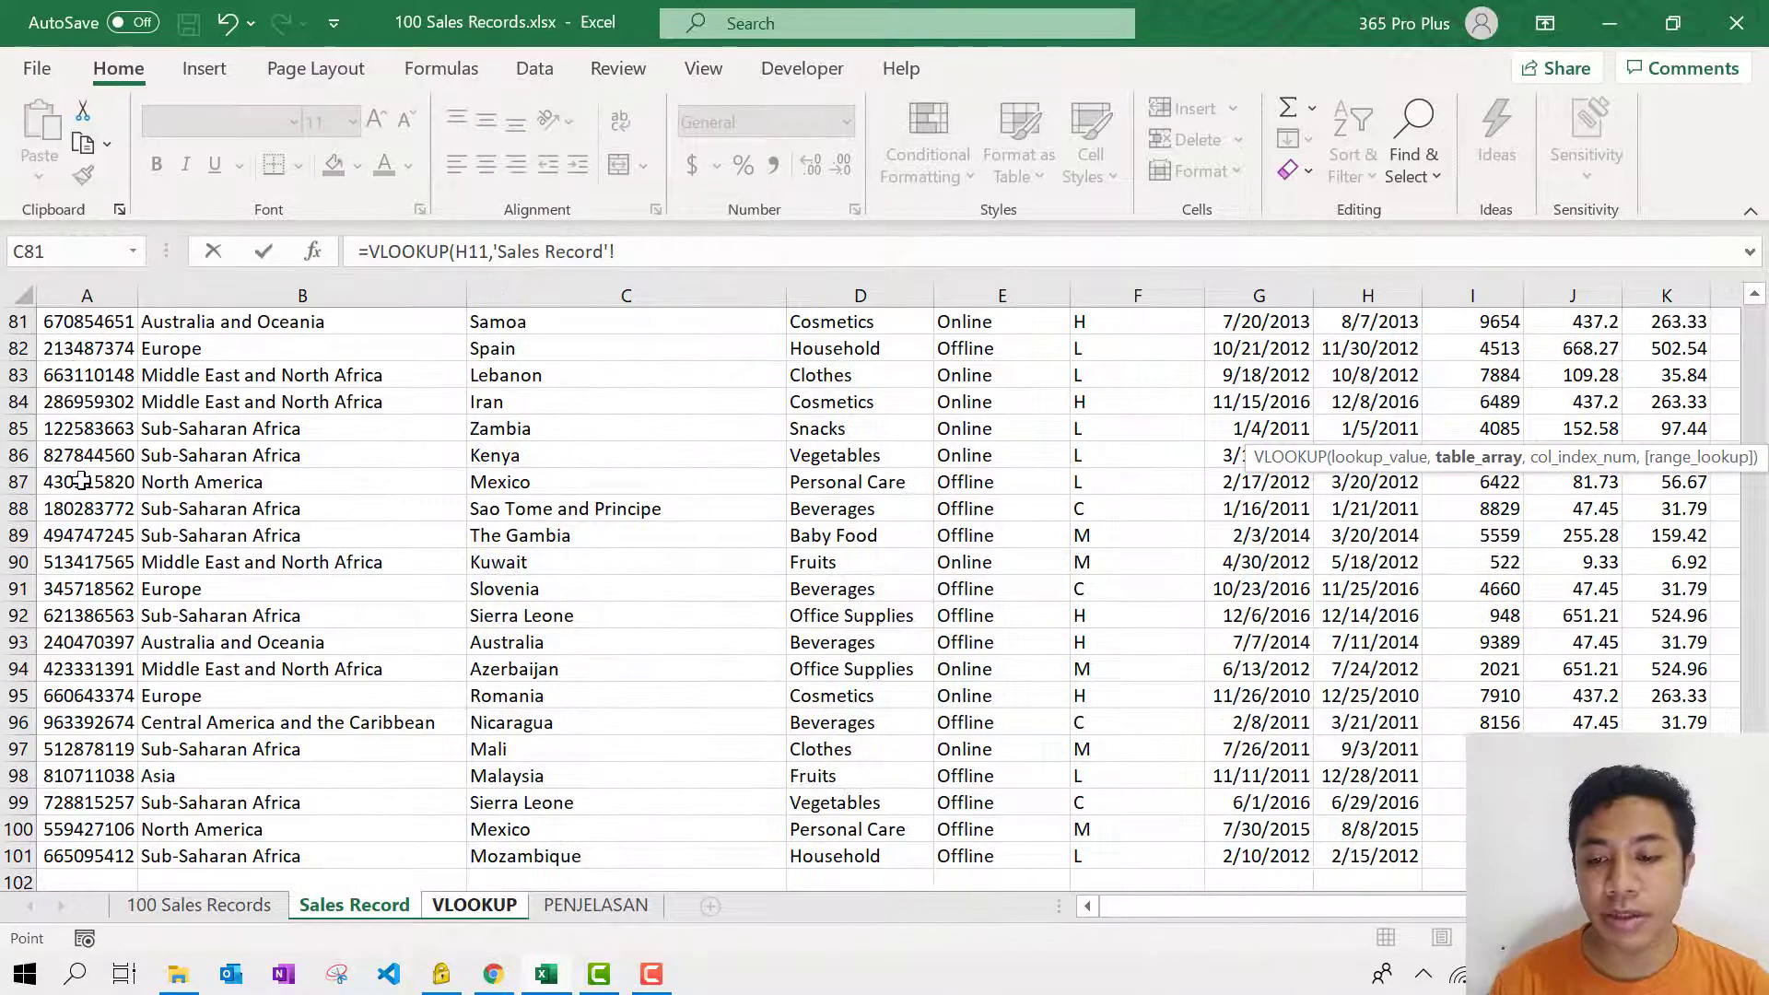
click(82, 480)
scroll(82, 480, up, 20)
click(101, 348)
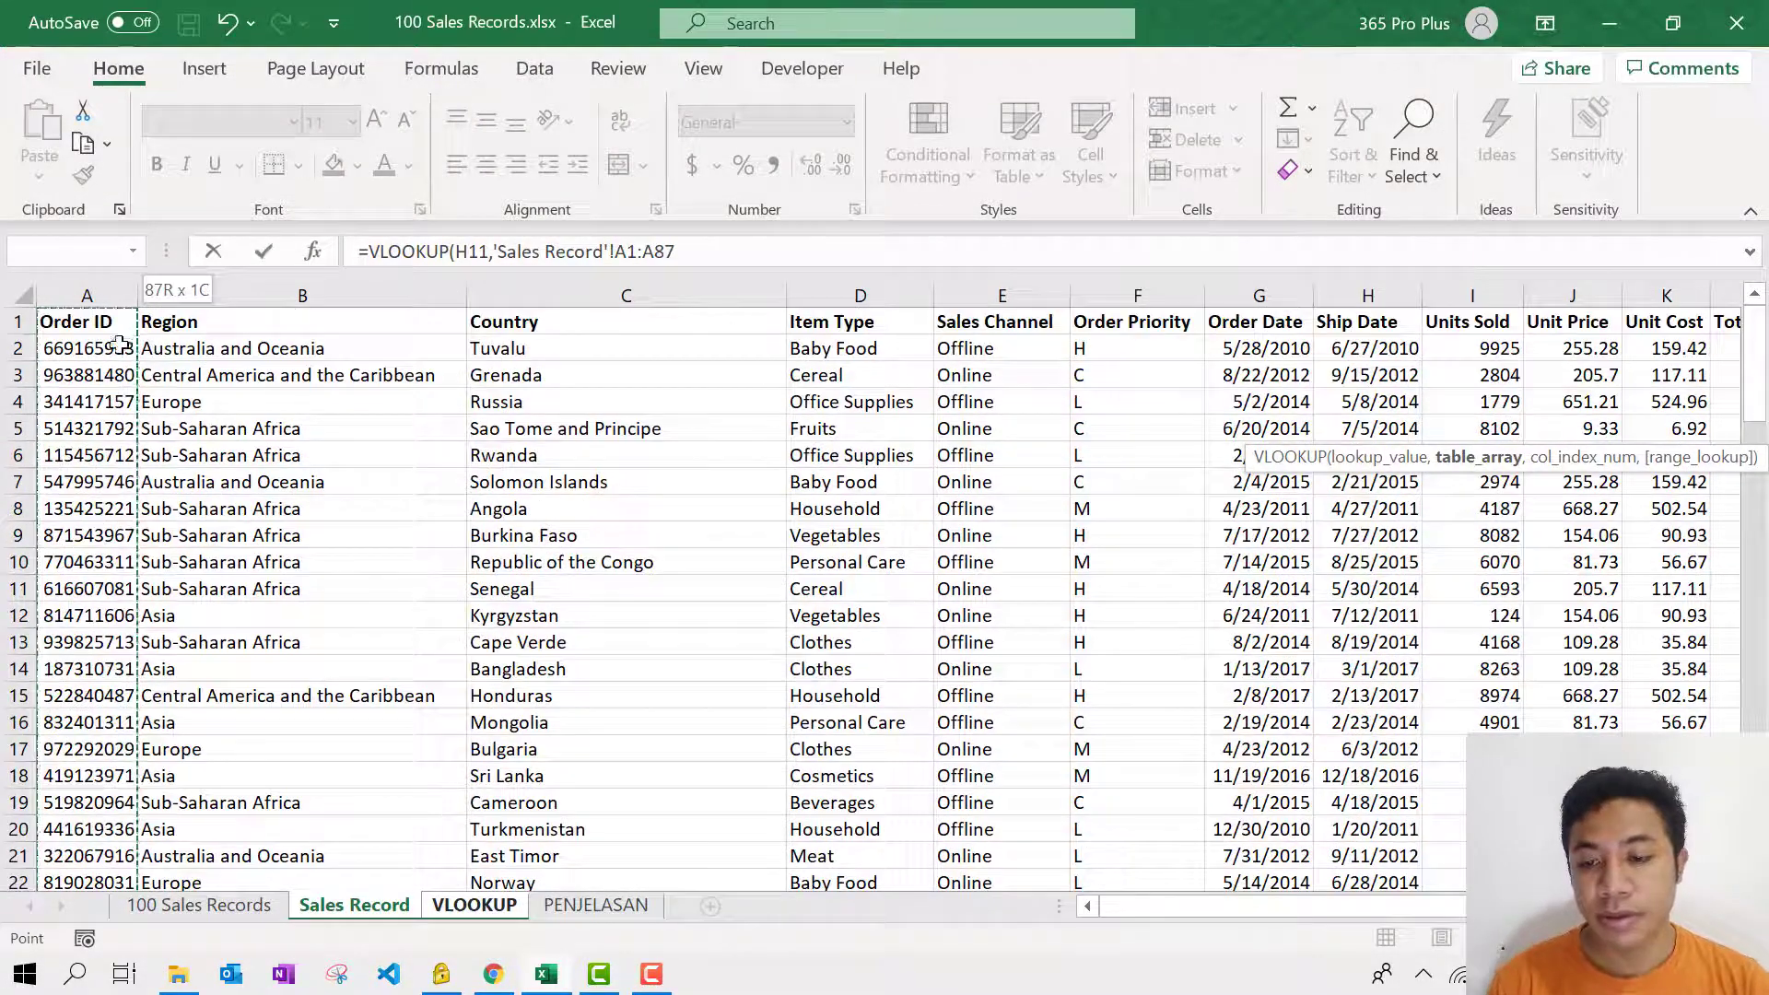
key(ctrl+shift+End)
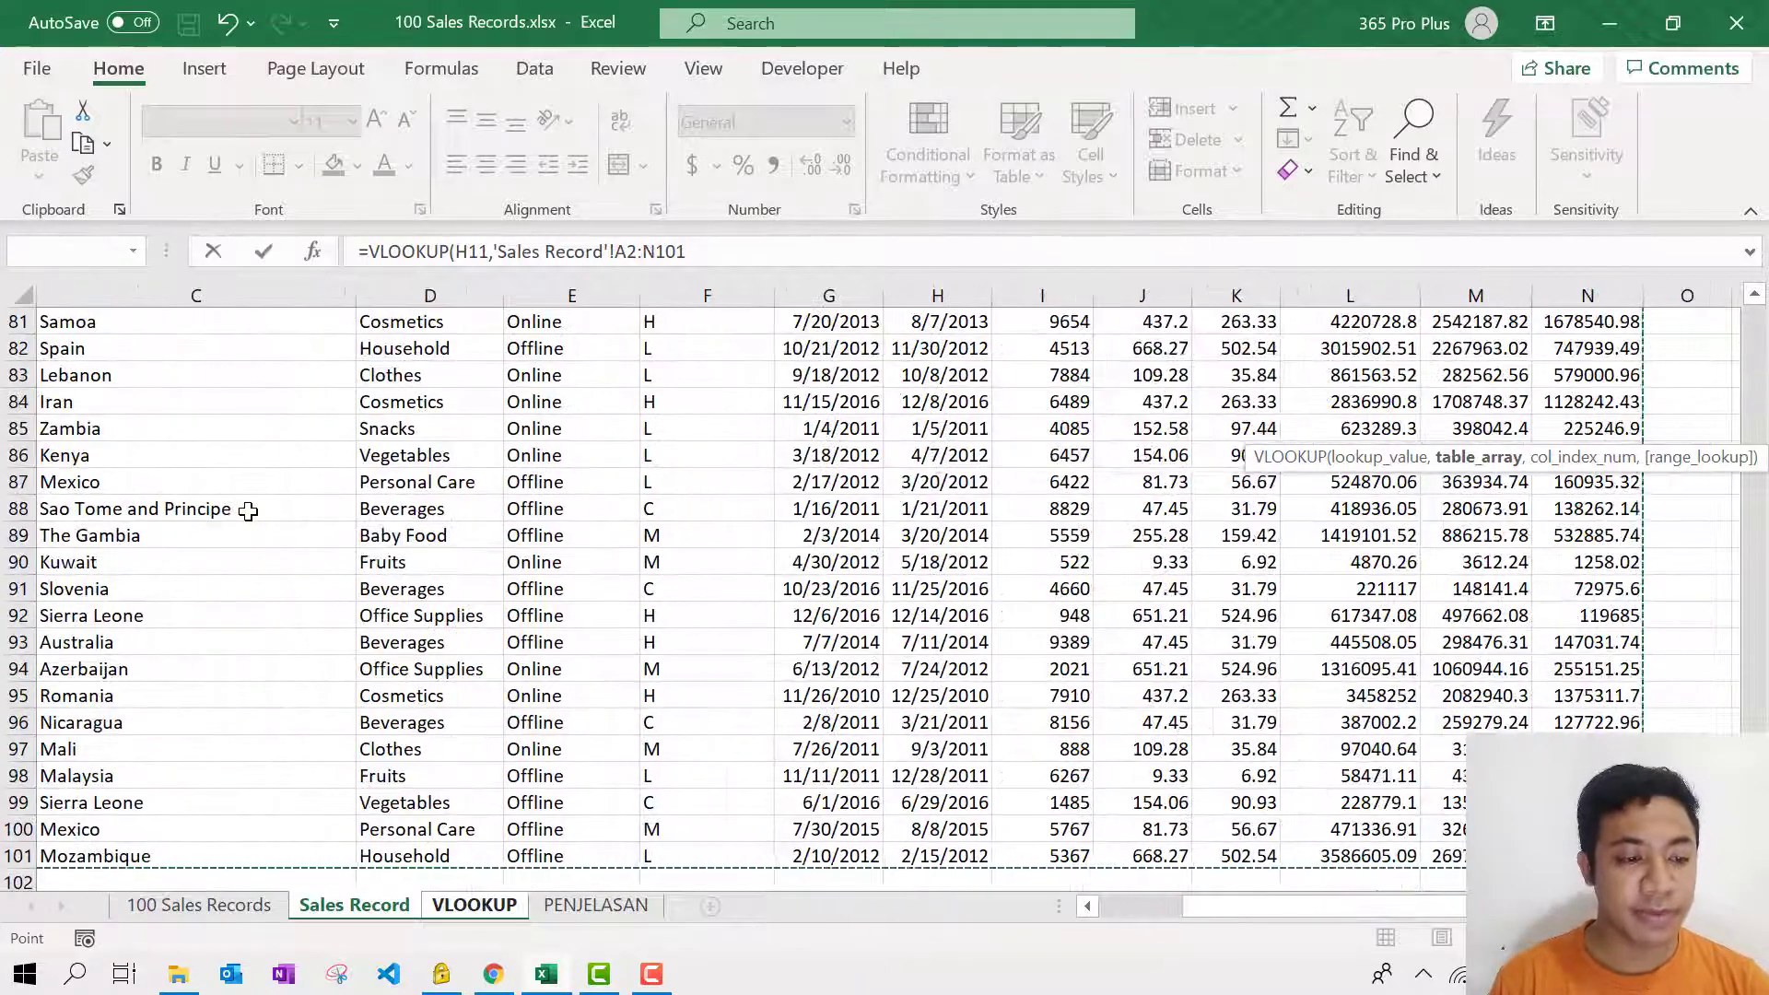
key(F4)
text(,)
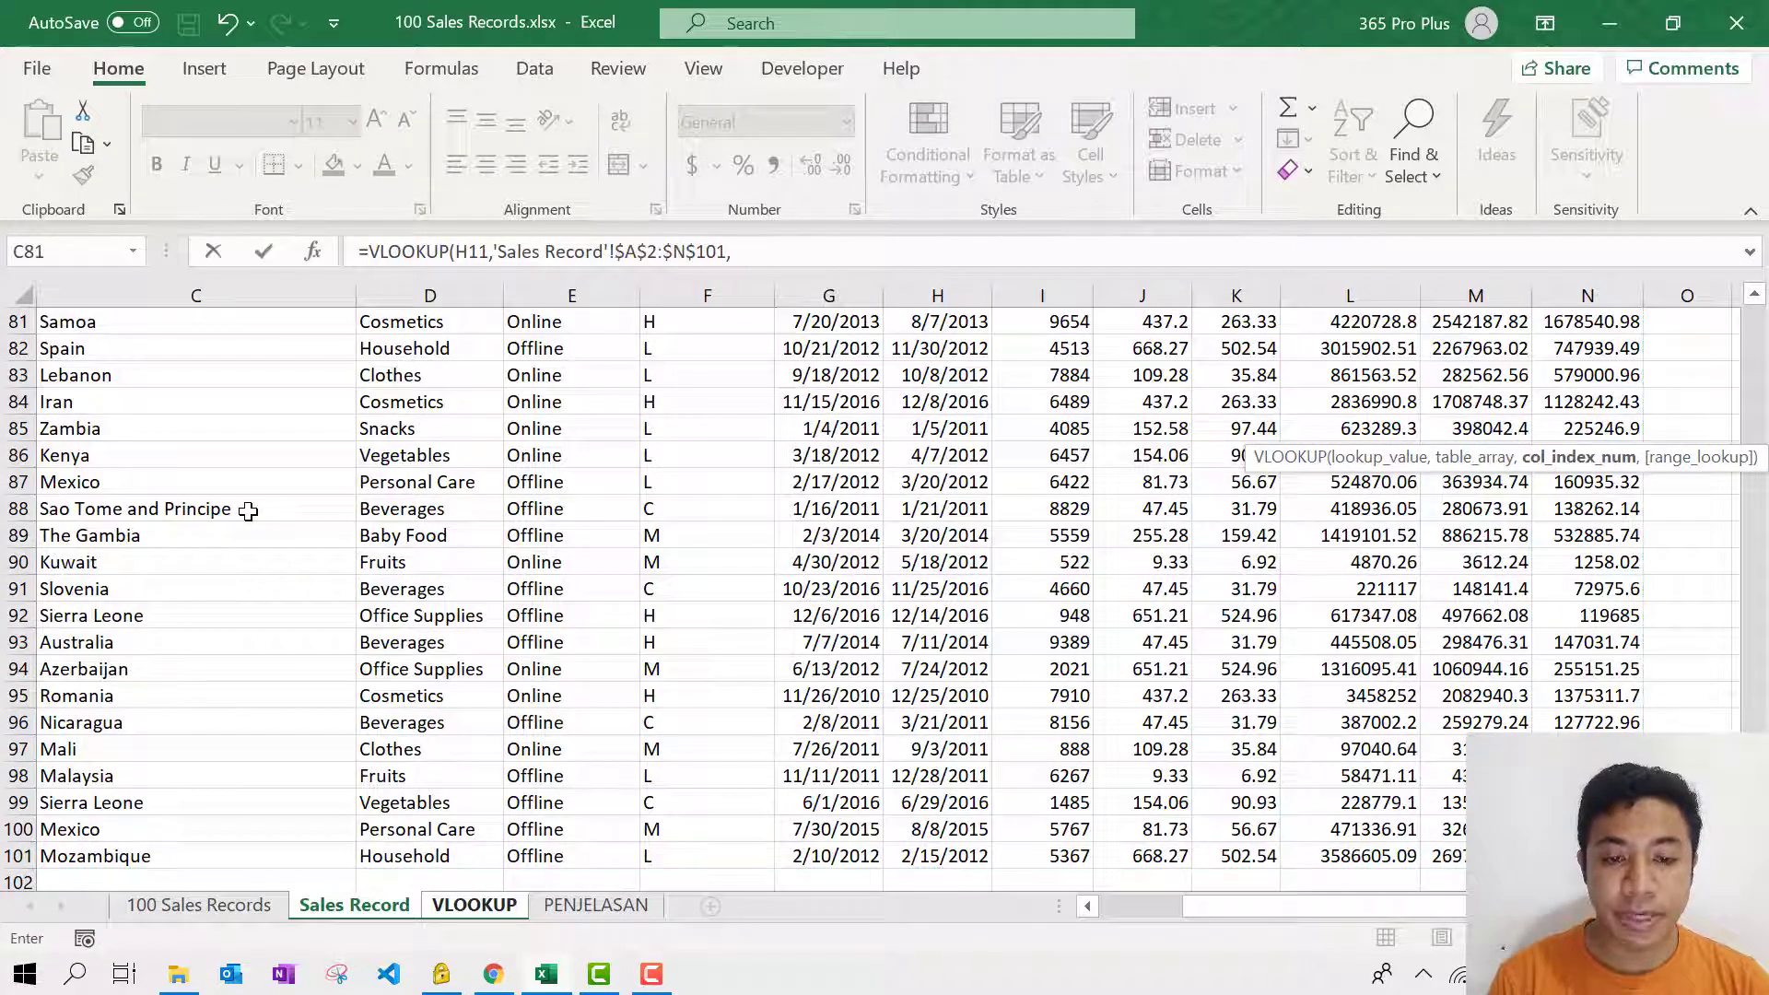
Step: Complete the O11 VLOOKUP with column index 13 and match type 0, and fill it down the Total Cost column
text(13,0)
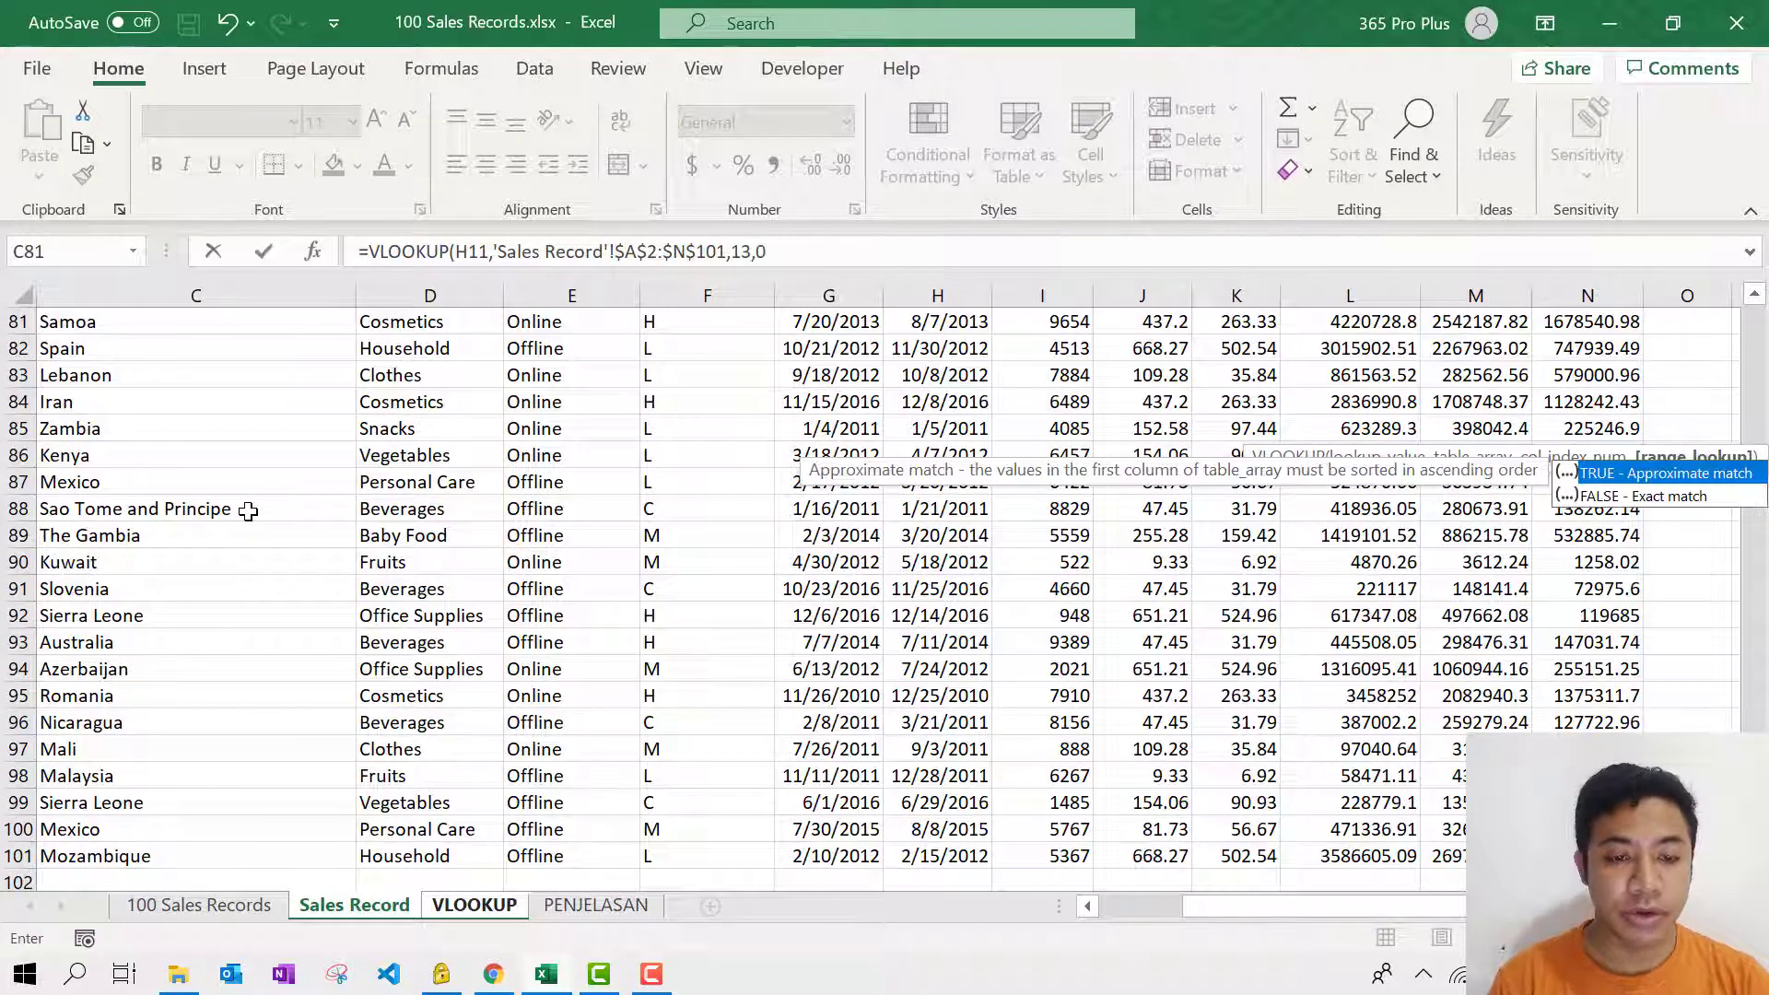
key(Return)
click(1503, 433)
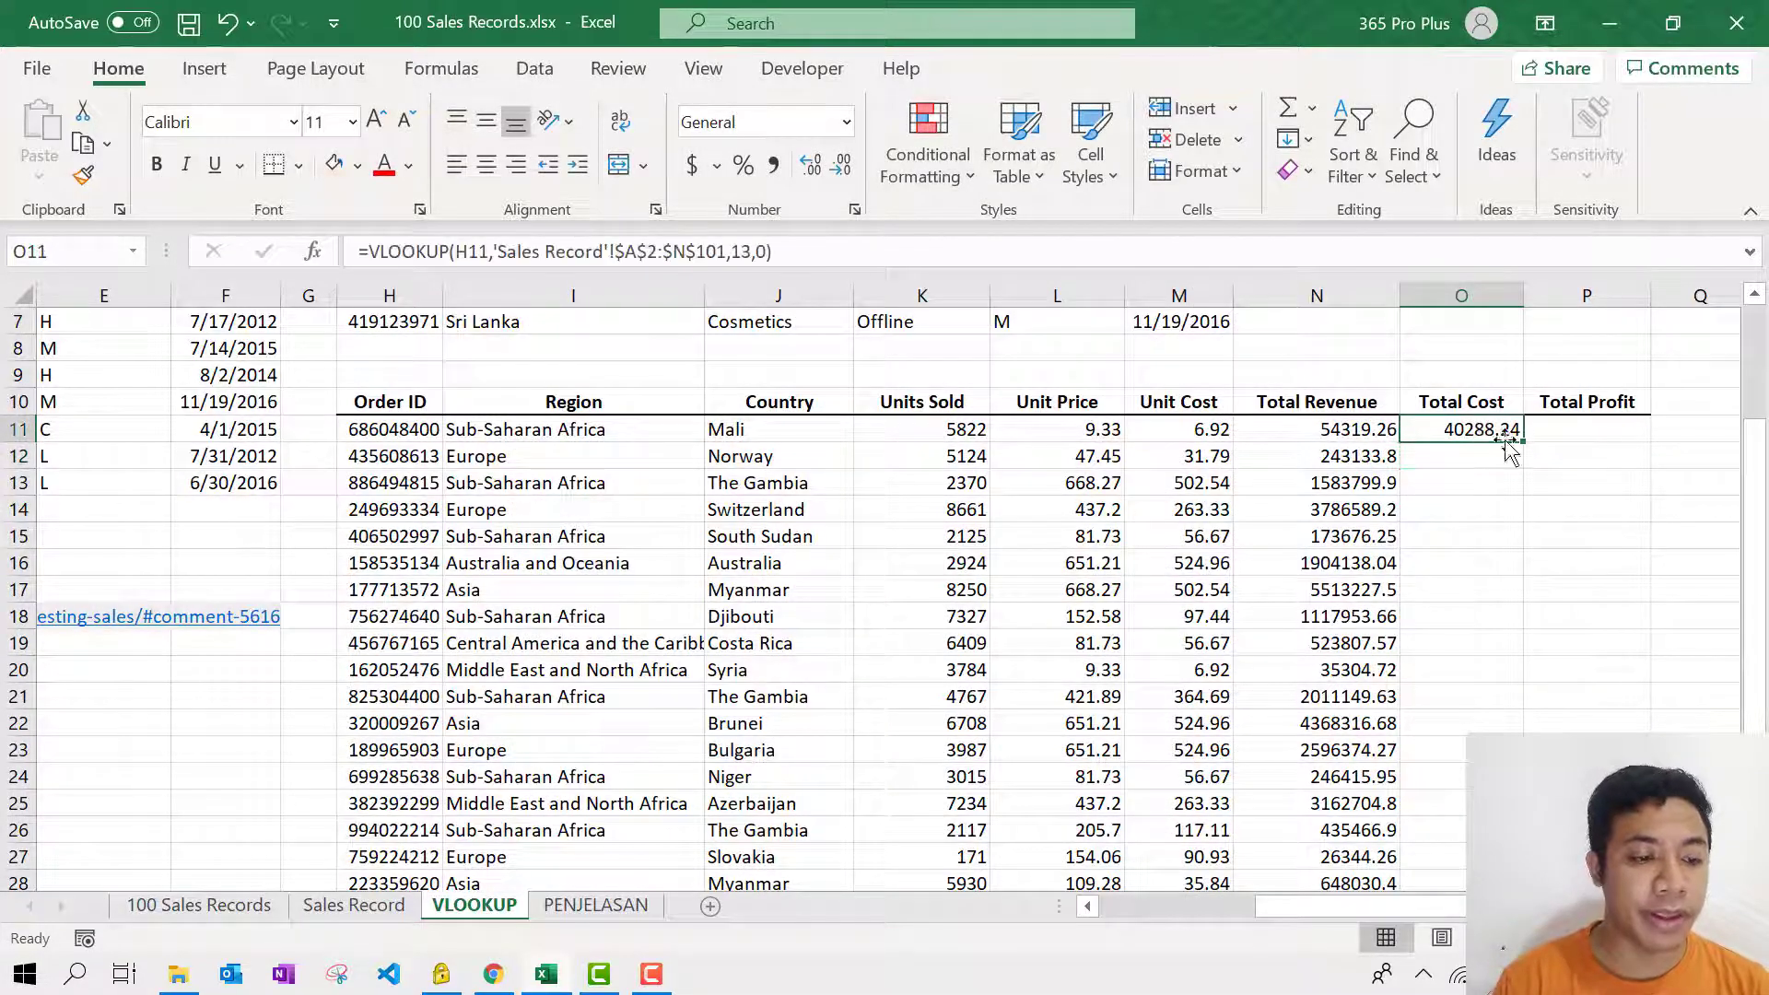
double_click(1520, 442)
Step: Start a VLOOKUP formula in P11 of the Total Profit column with H11 as the lookup value
click(1573, 428)
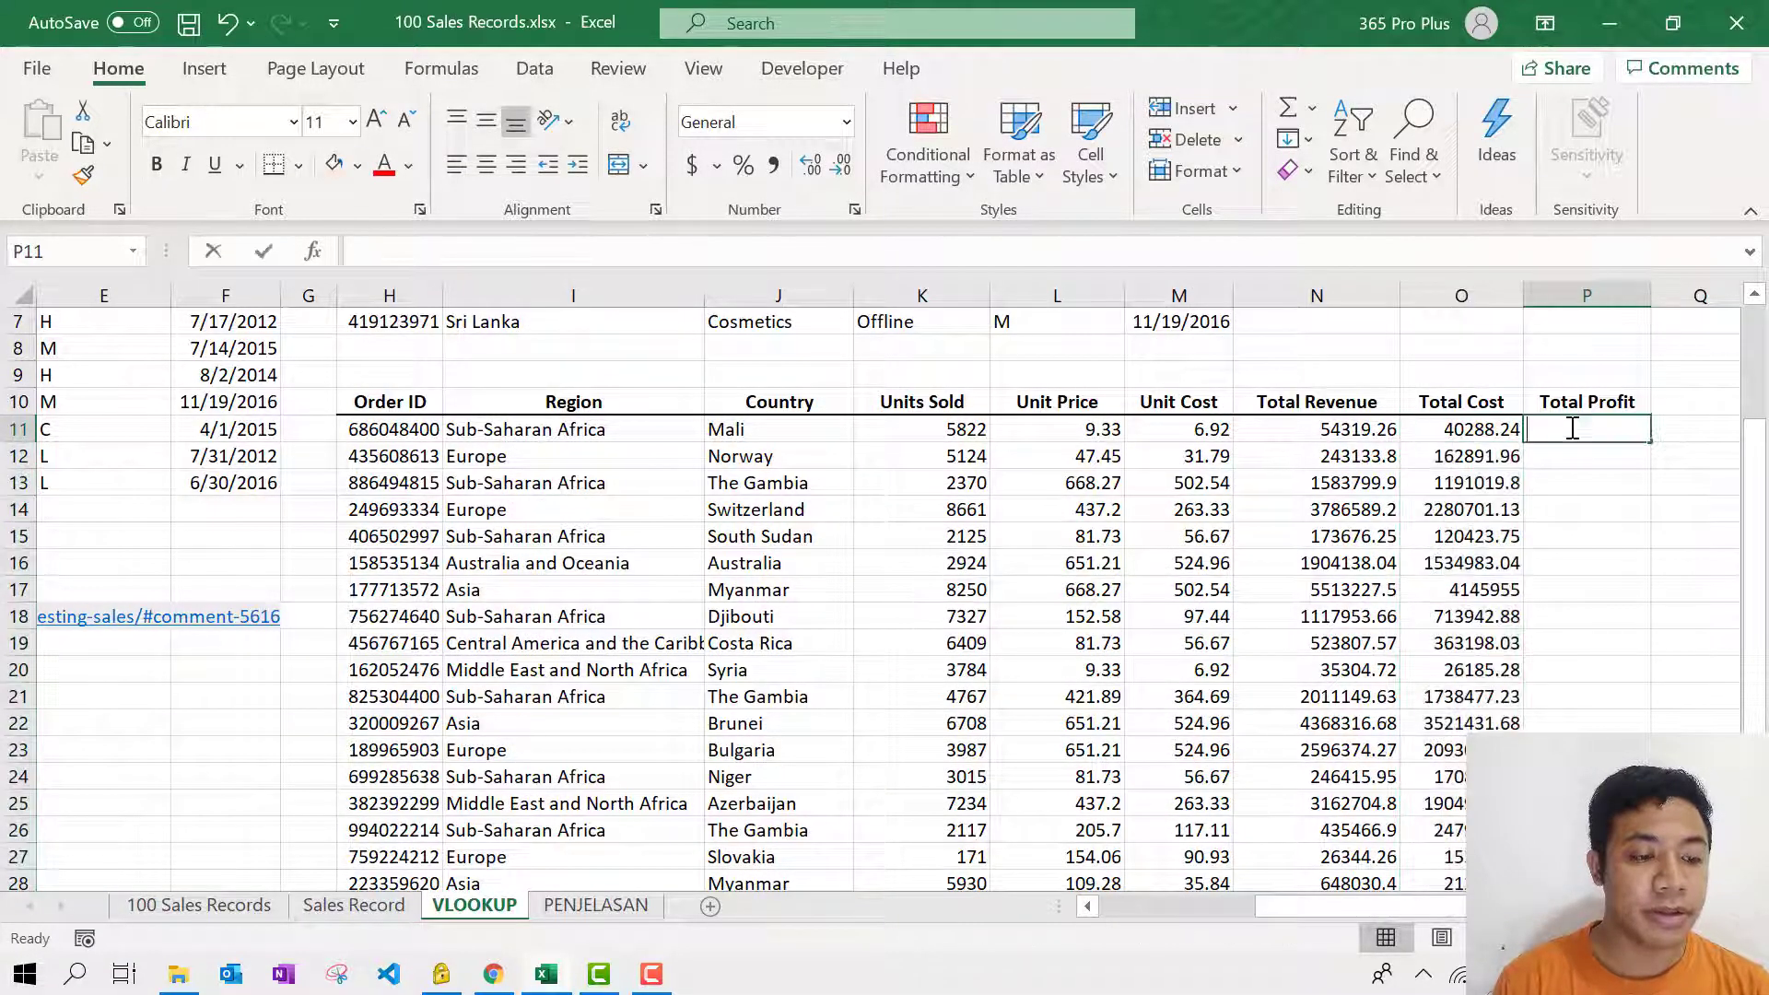
text(=VLOOKUP()
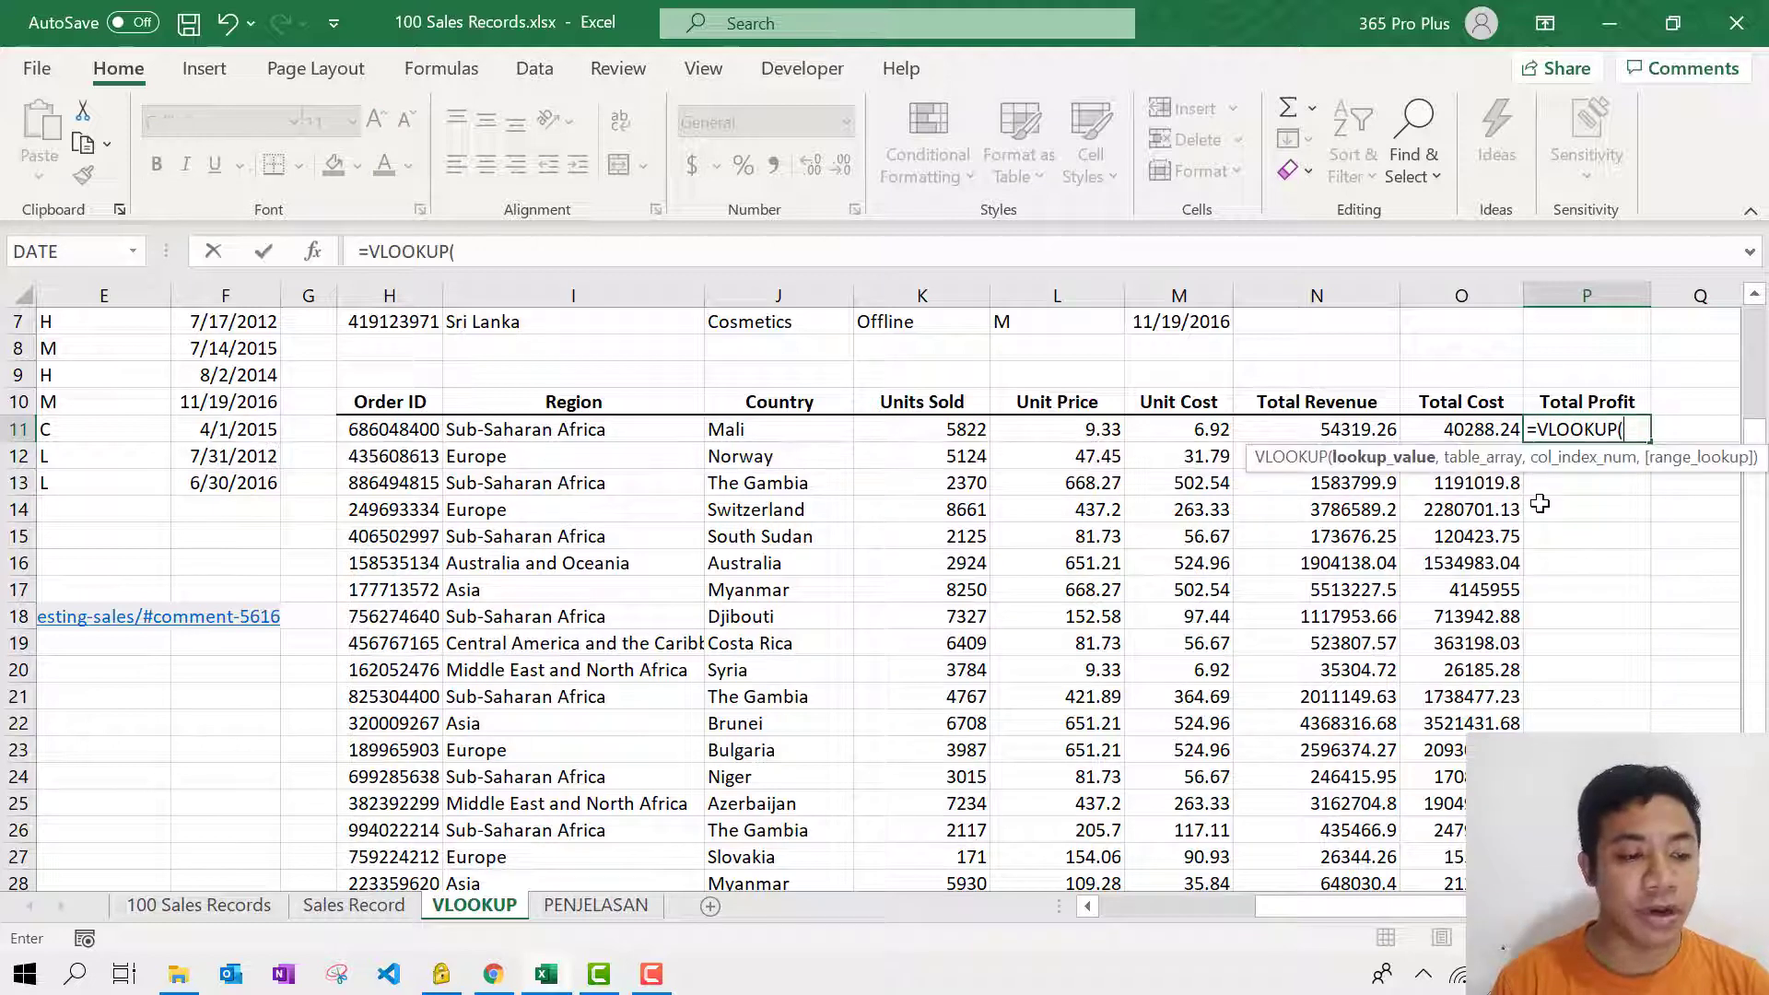
click(419, 432)
text(,)
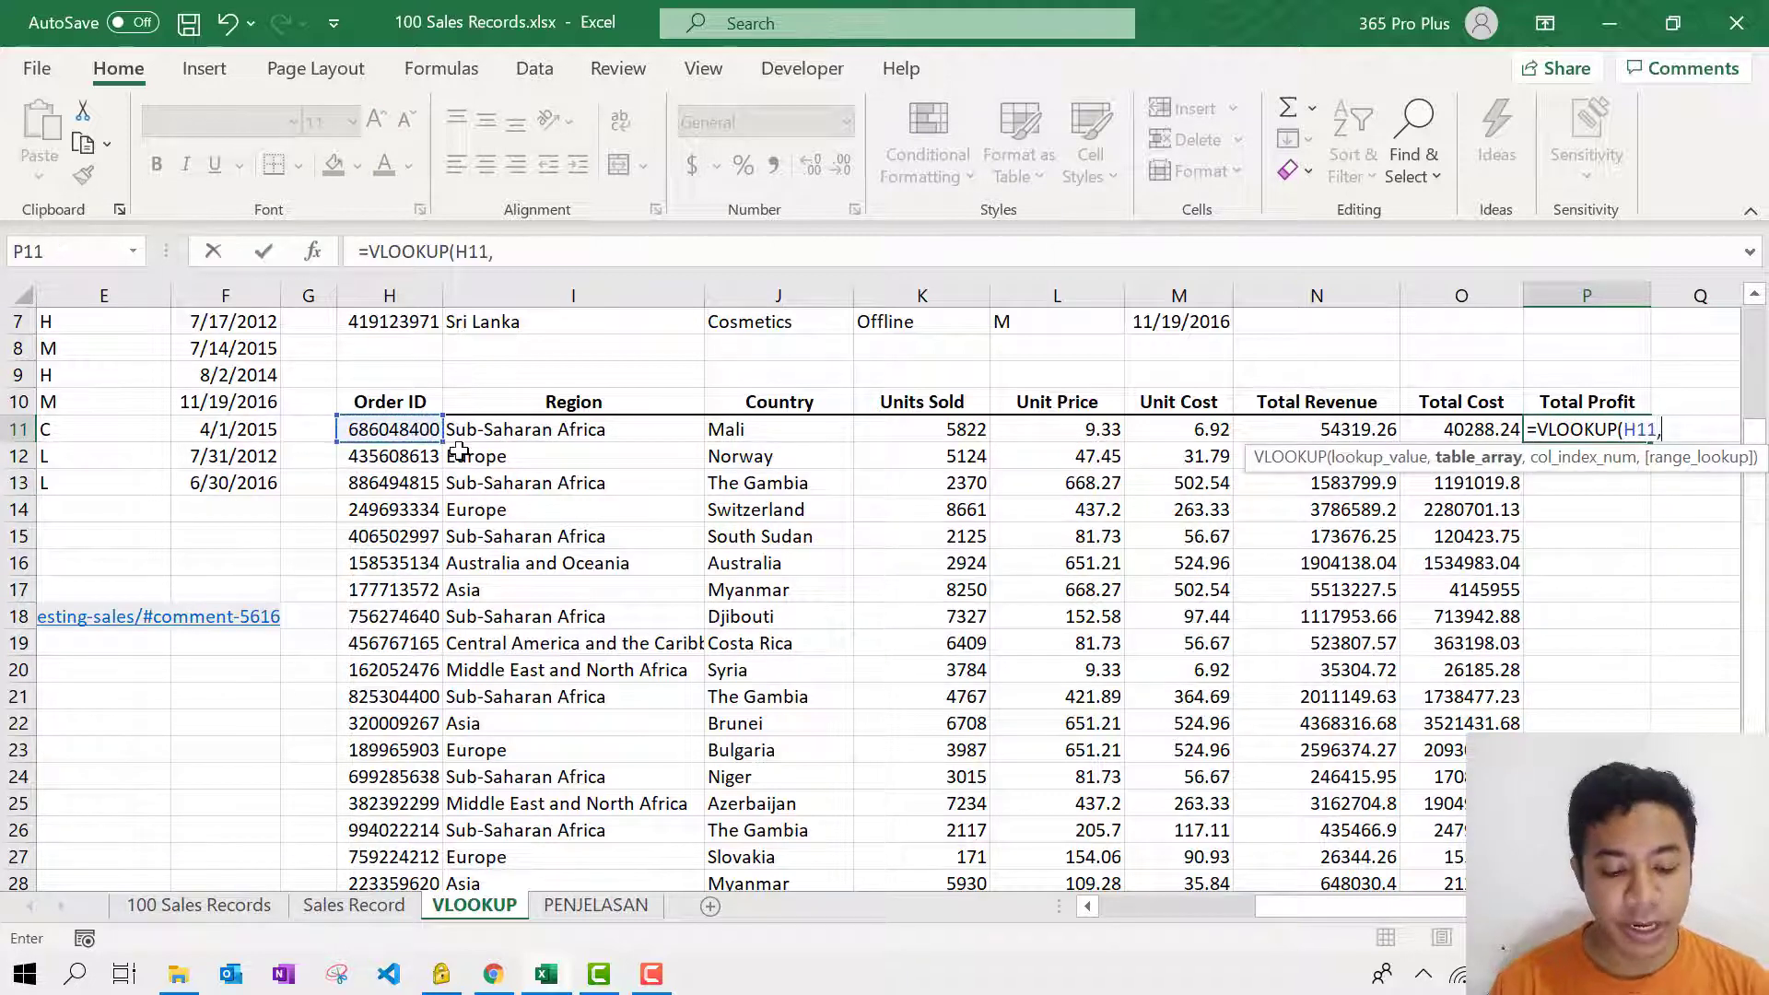
Step: Set the P11 formula's table array to A2:$N$101 on the Sales Record sheet, with only the end cell absolute
click(365, 906)
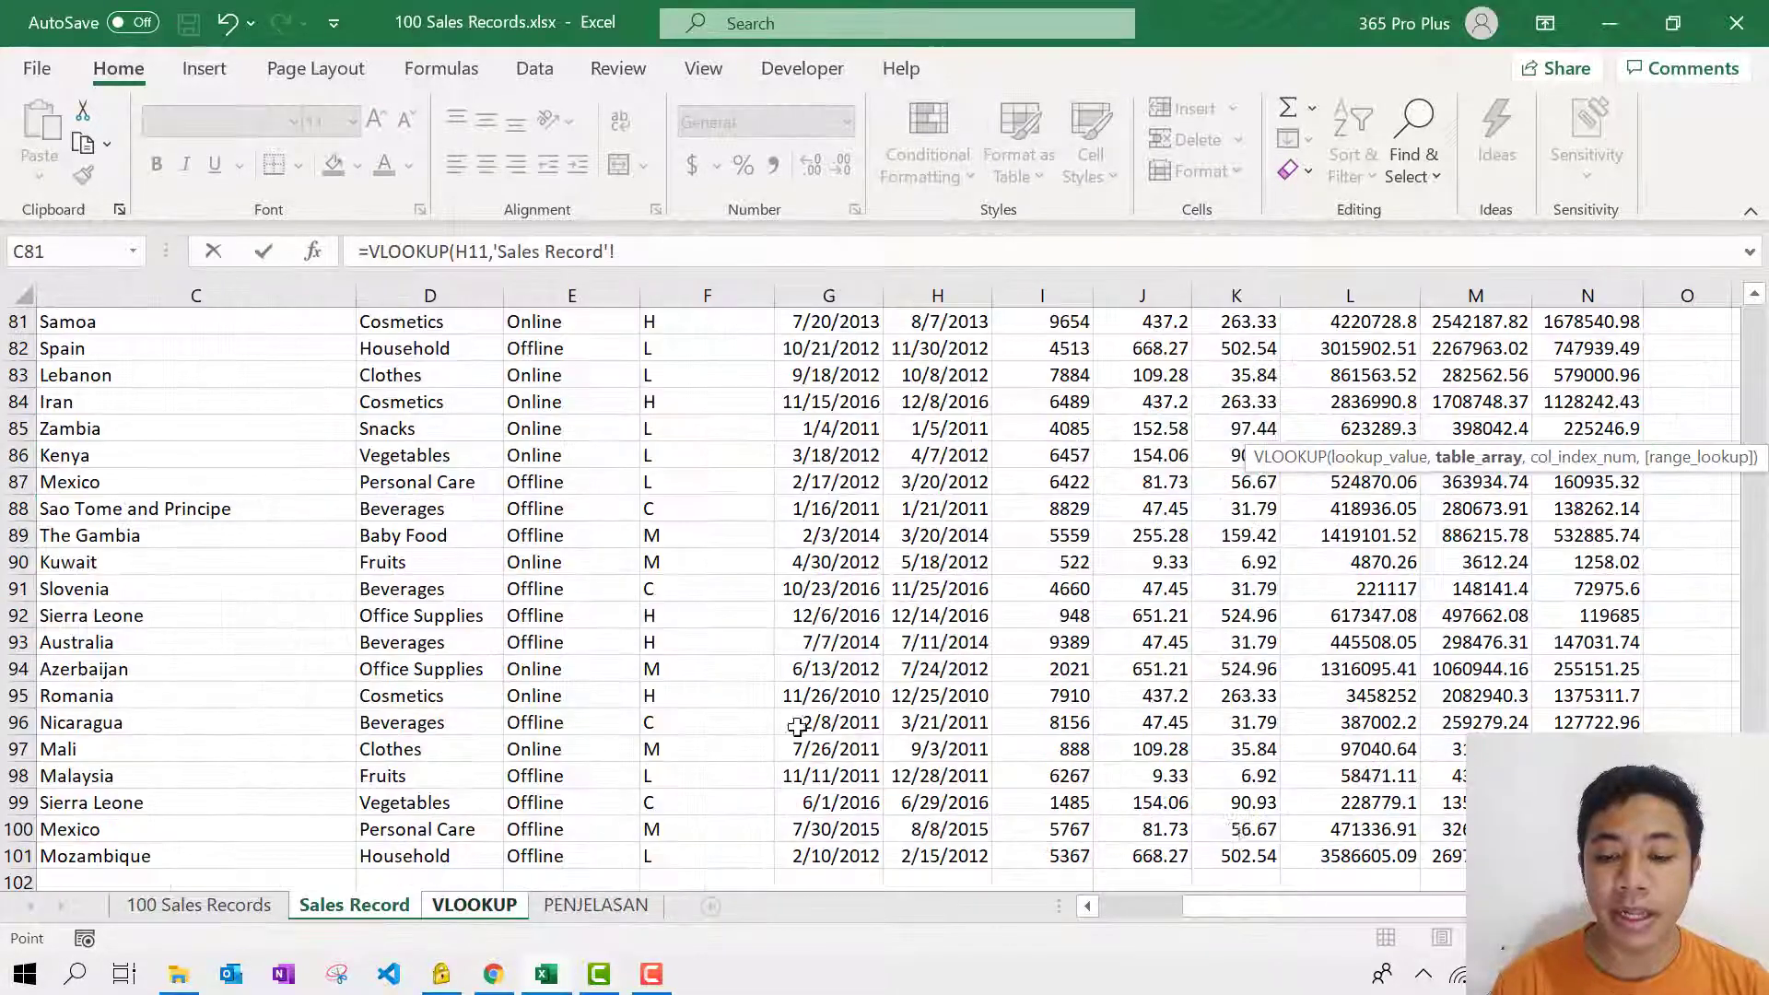
drag(1257, 902, 1179, 901)
click(124, 540)
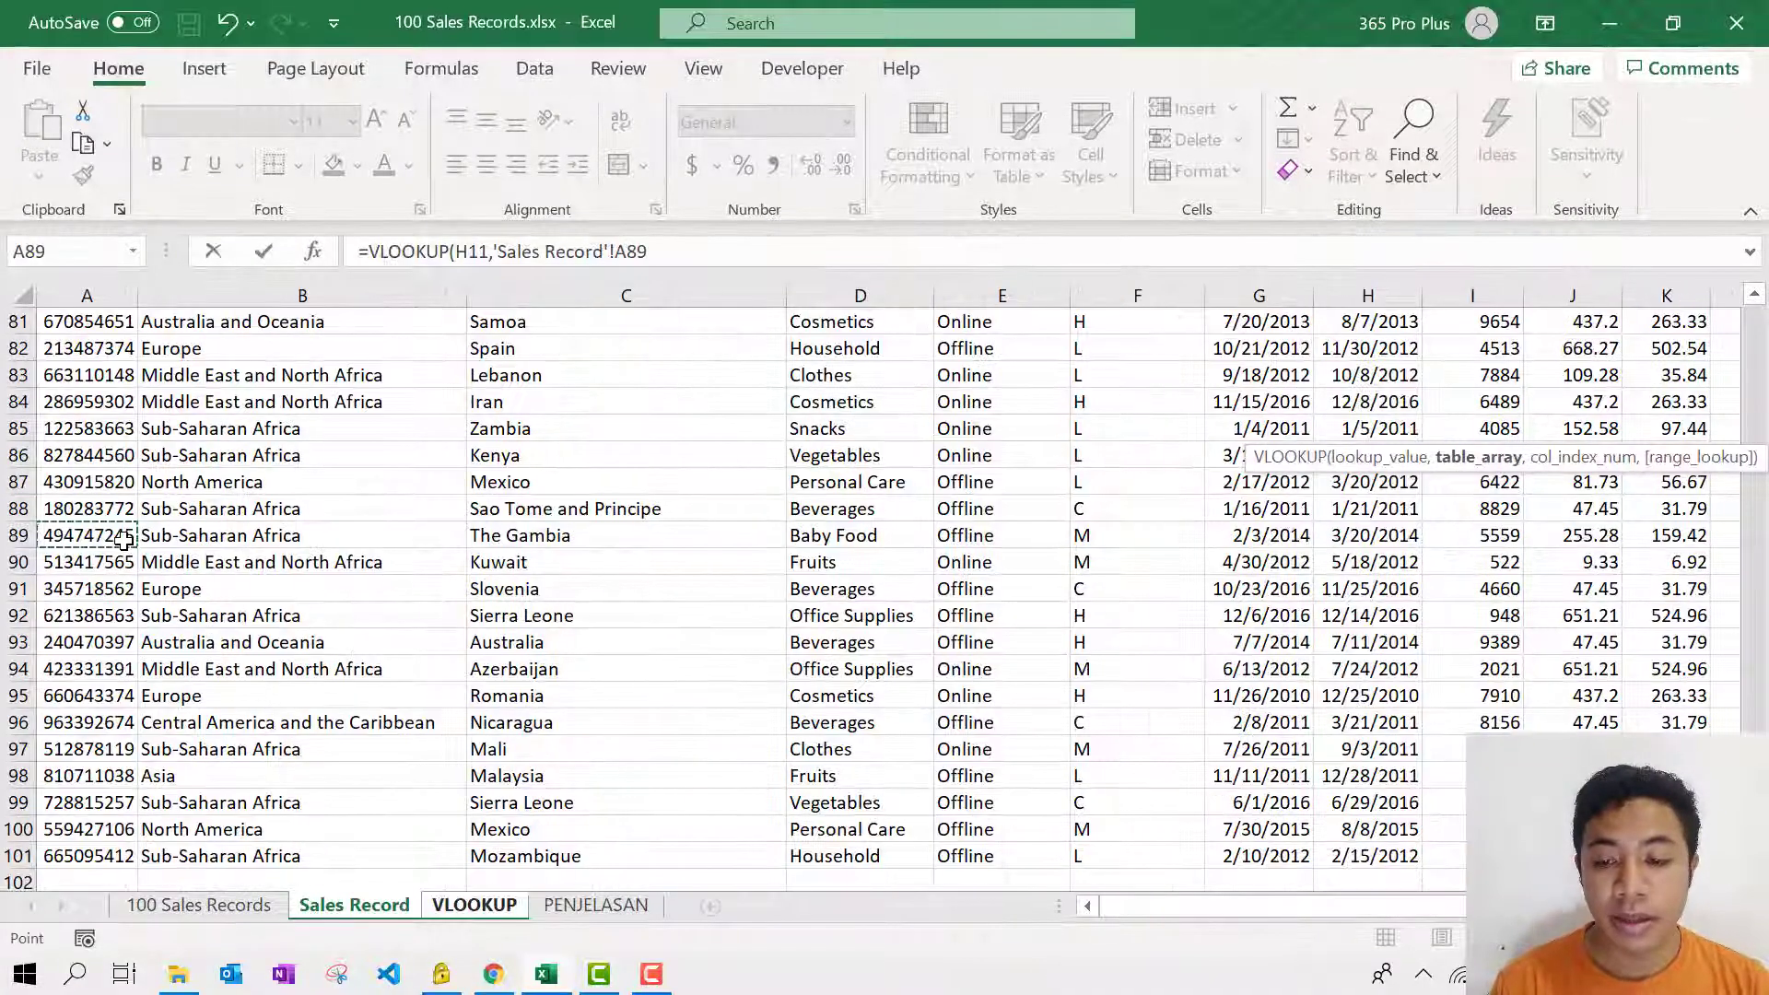
scroll(127, 526, up, 20)
click(88, 349)
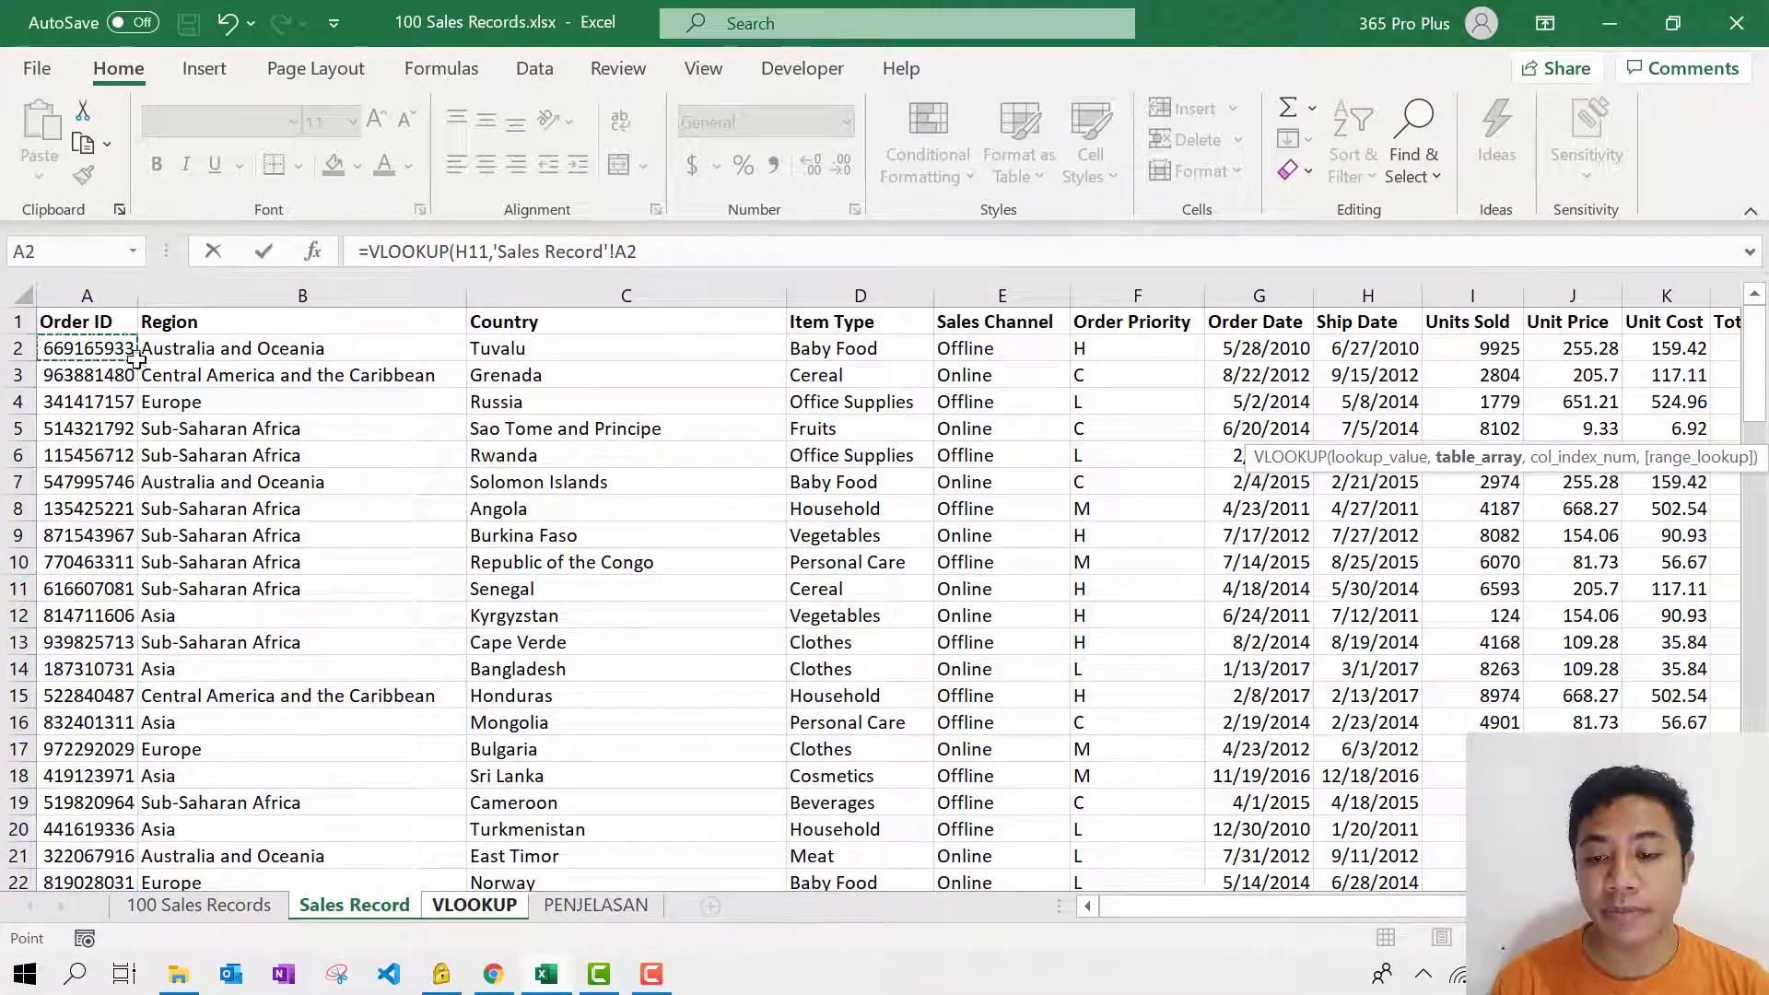
key(ctrl+shift+Down)
key(ctrl+shift+Right)
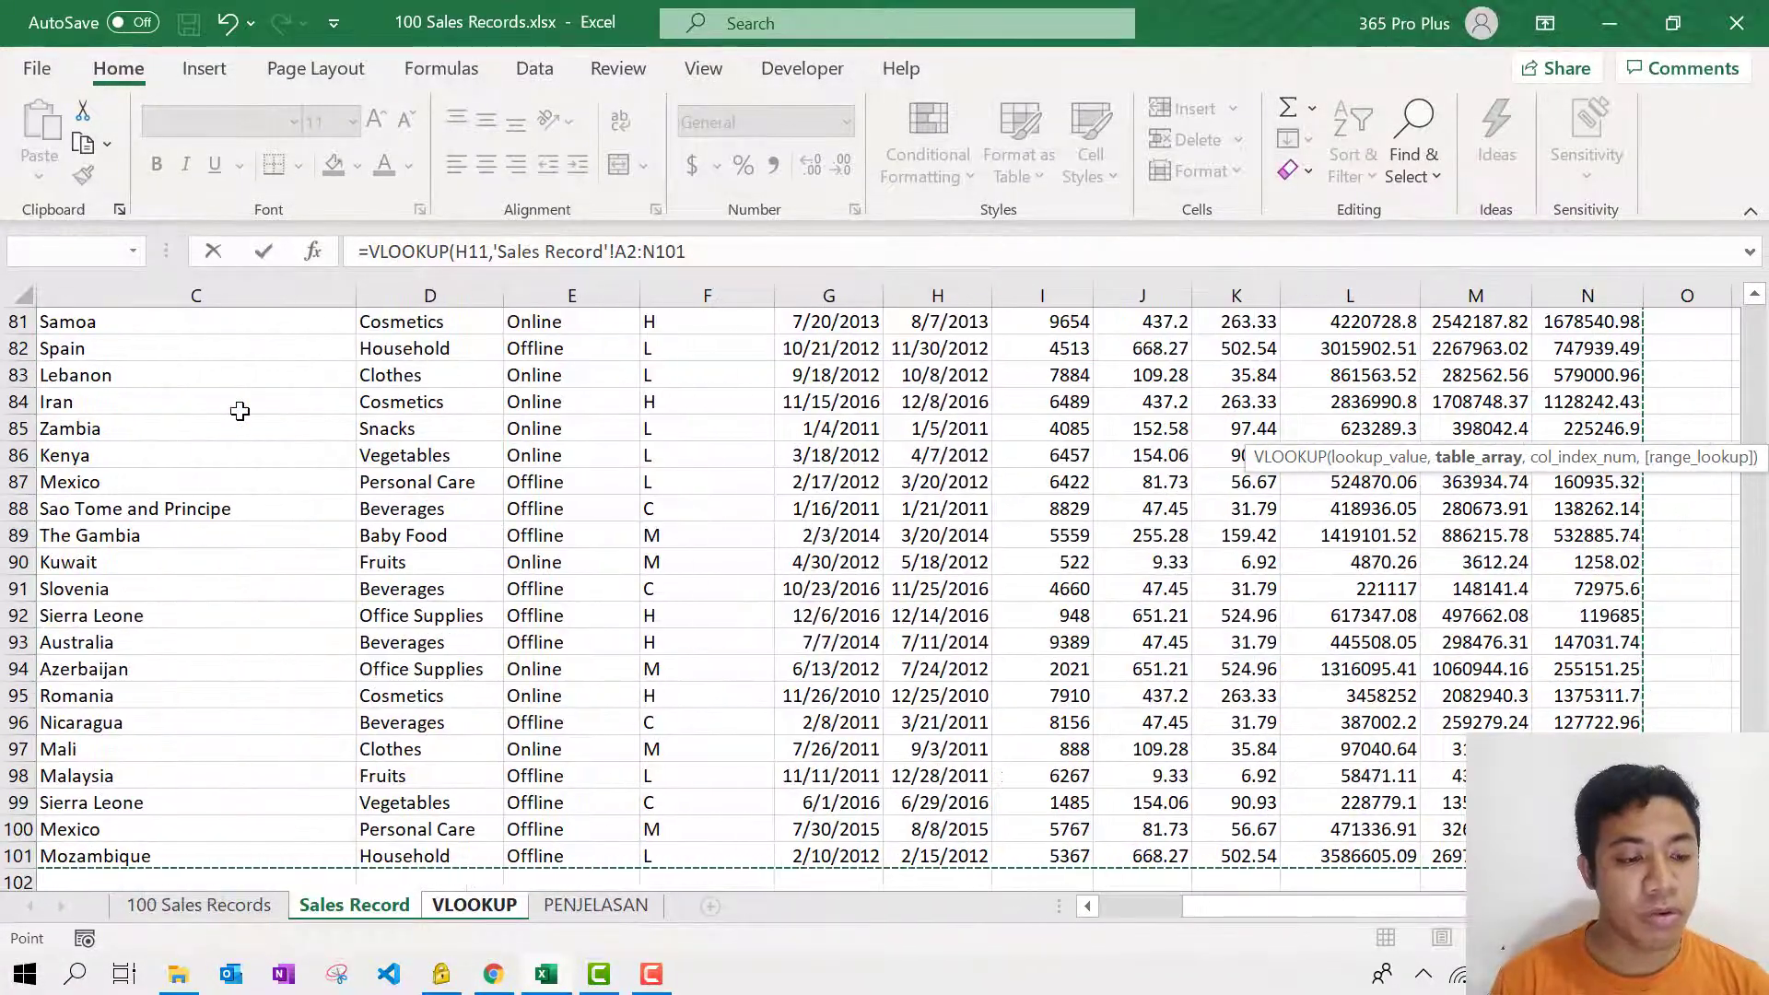
text(,)
key(BackSpace)
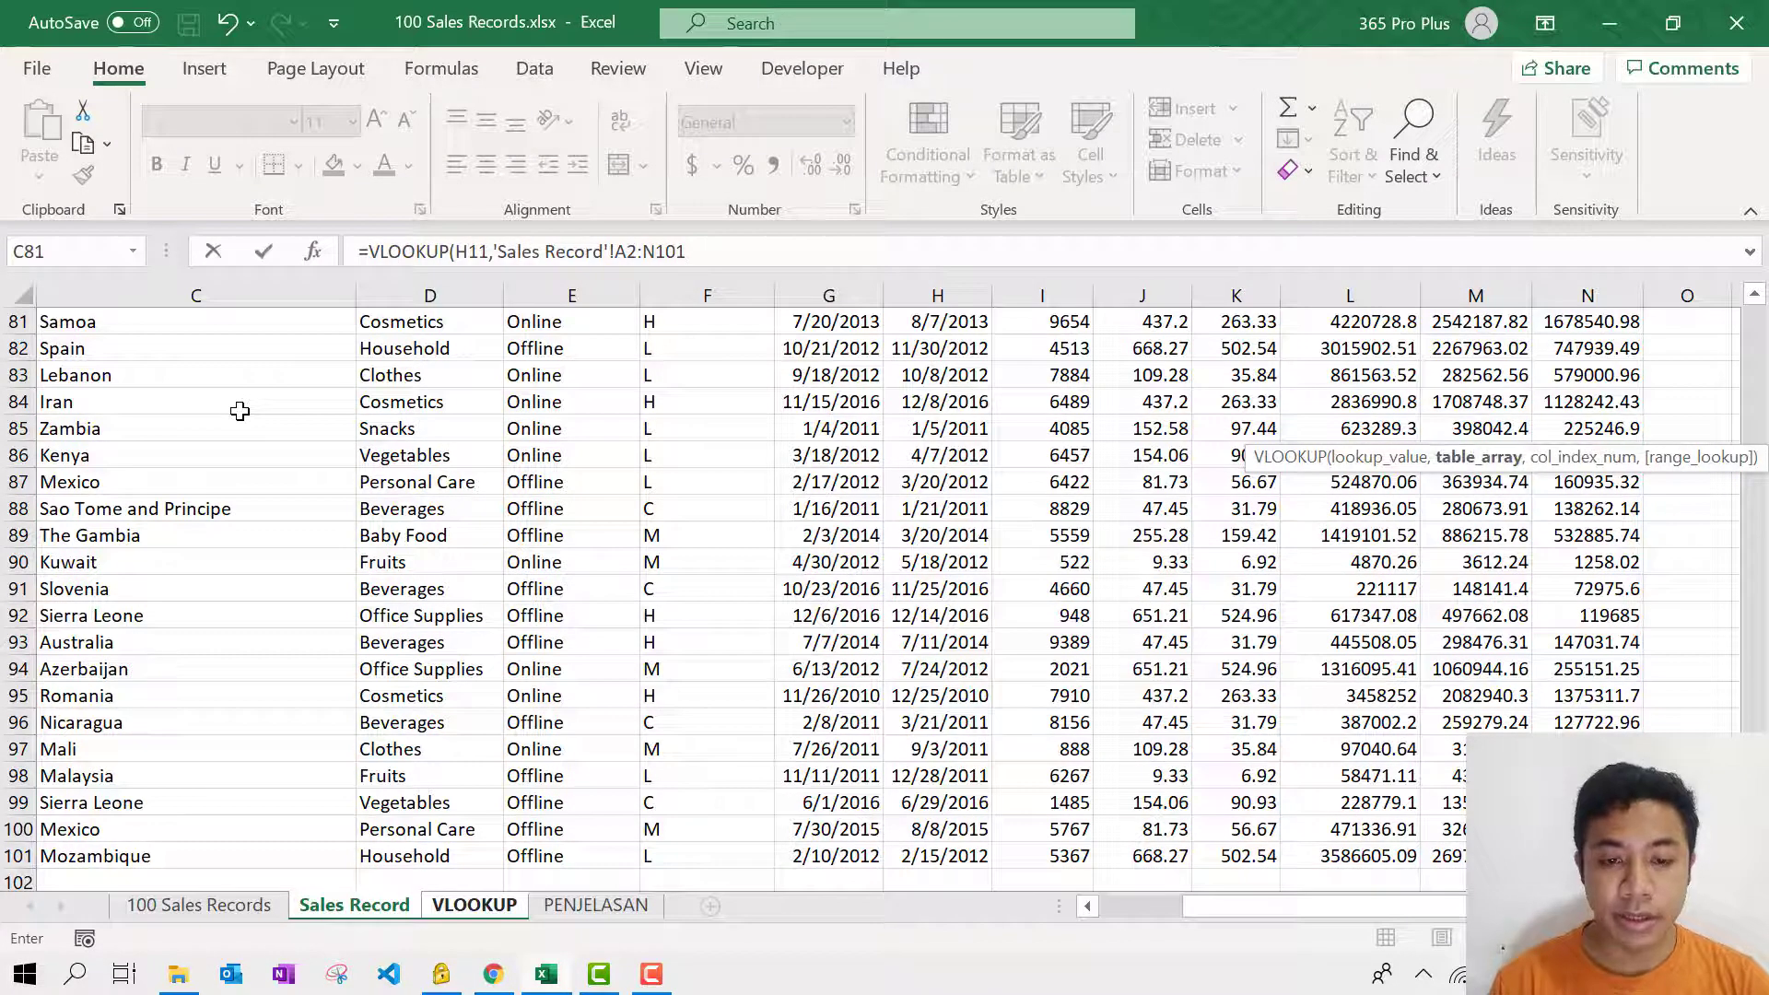
key(F4)
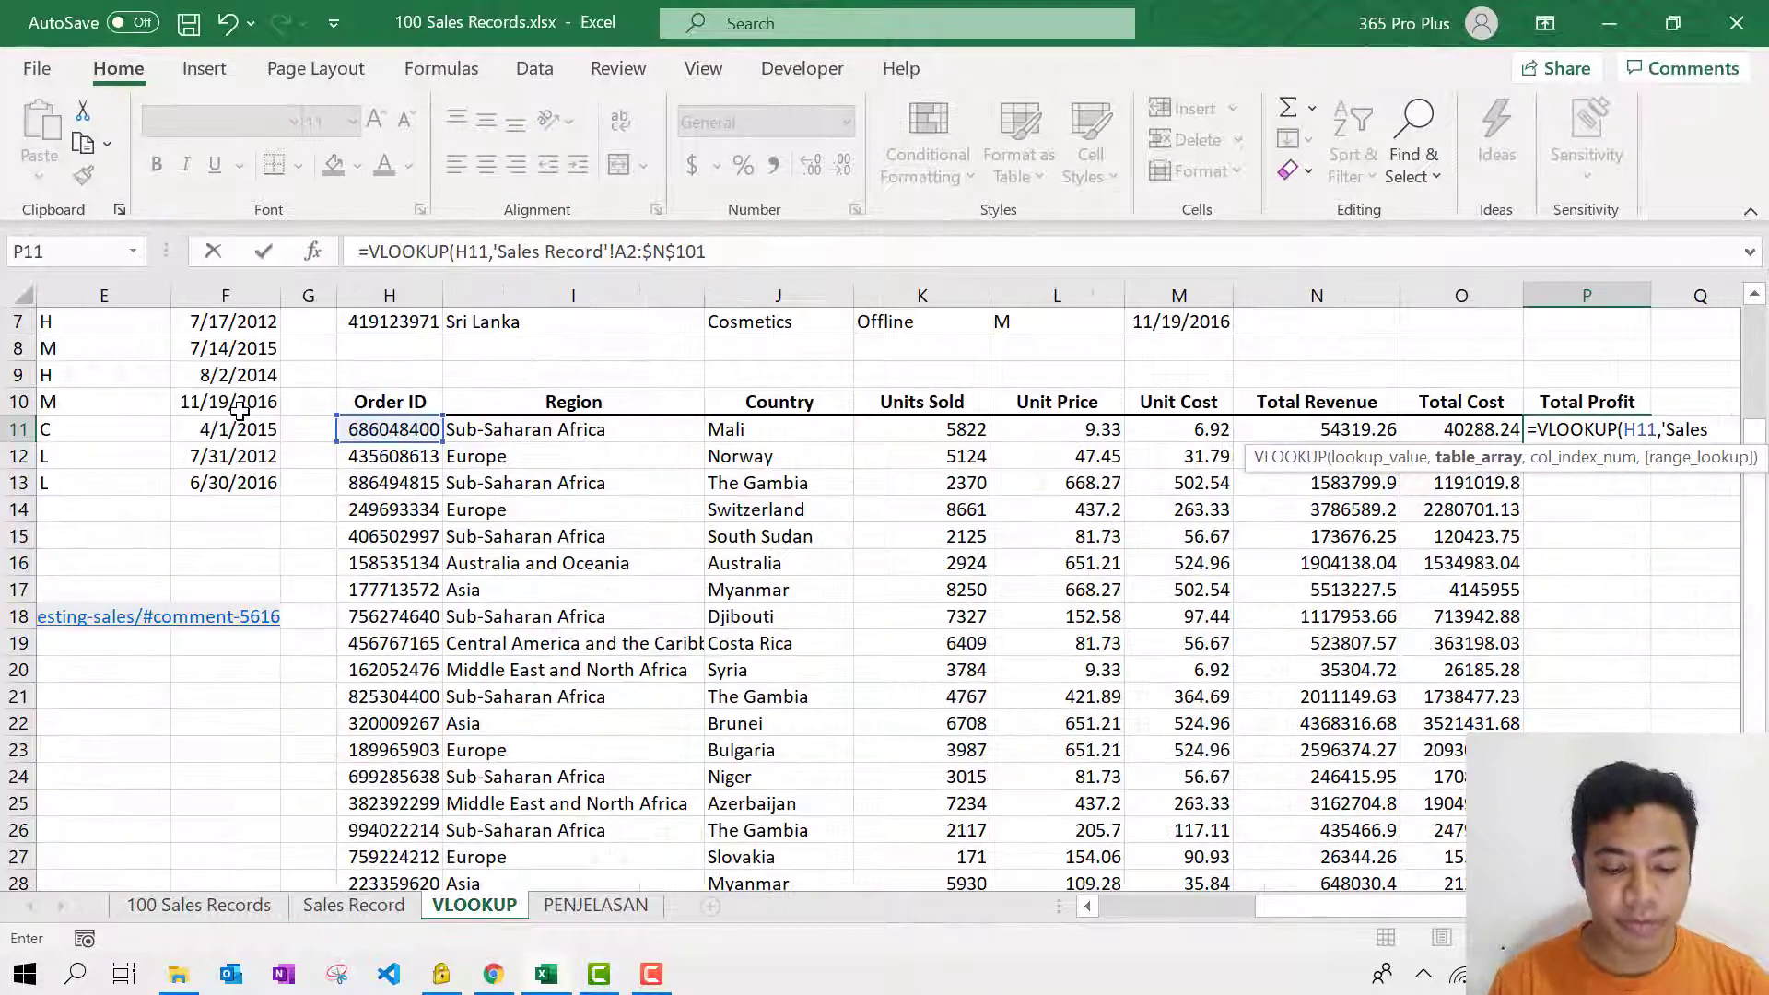
text(,)
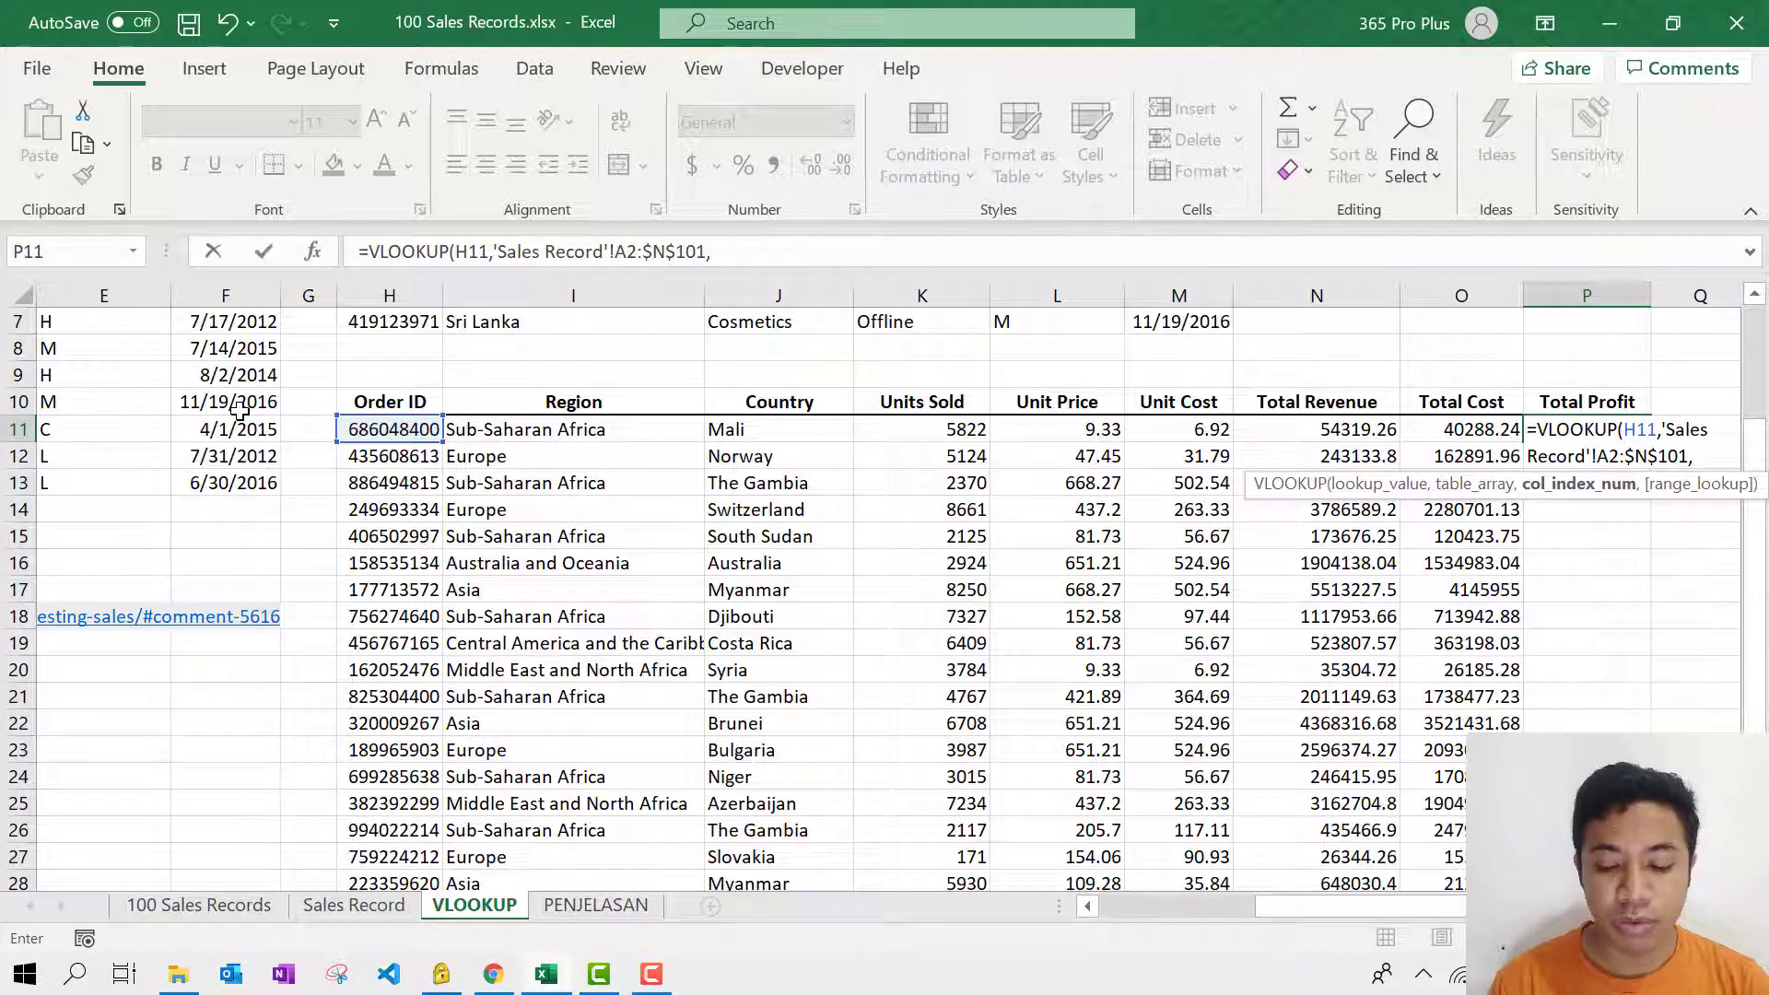
Step: Complete the P11 VLOOKUP with column index 14 and match type 0, and fill it down the Total Profit column
text(14,0)
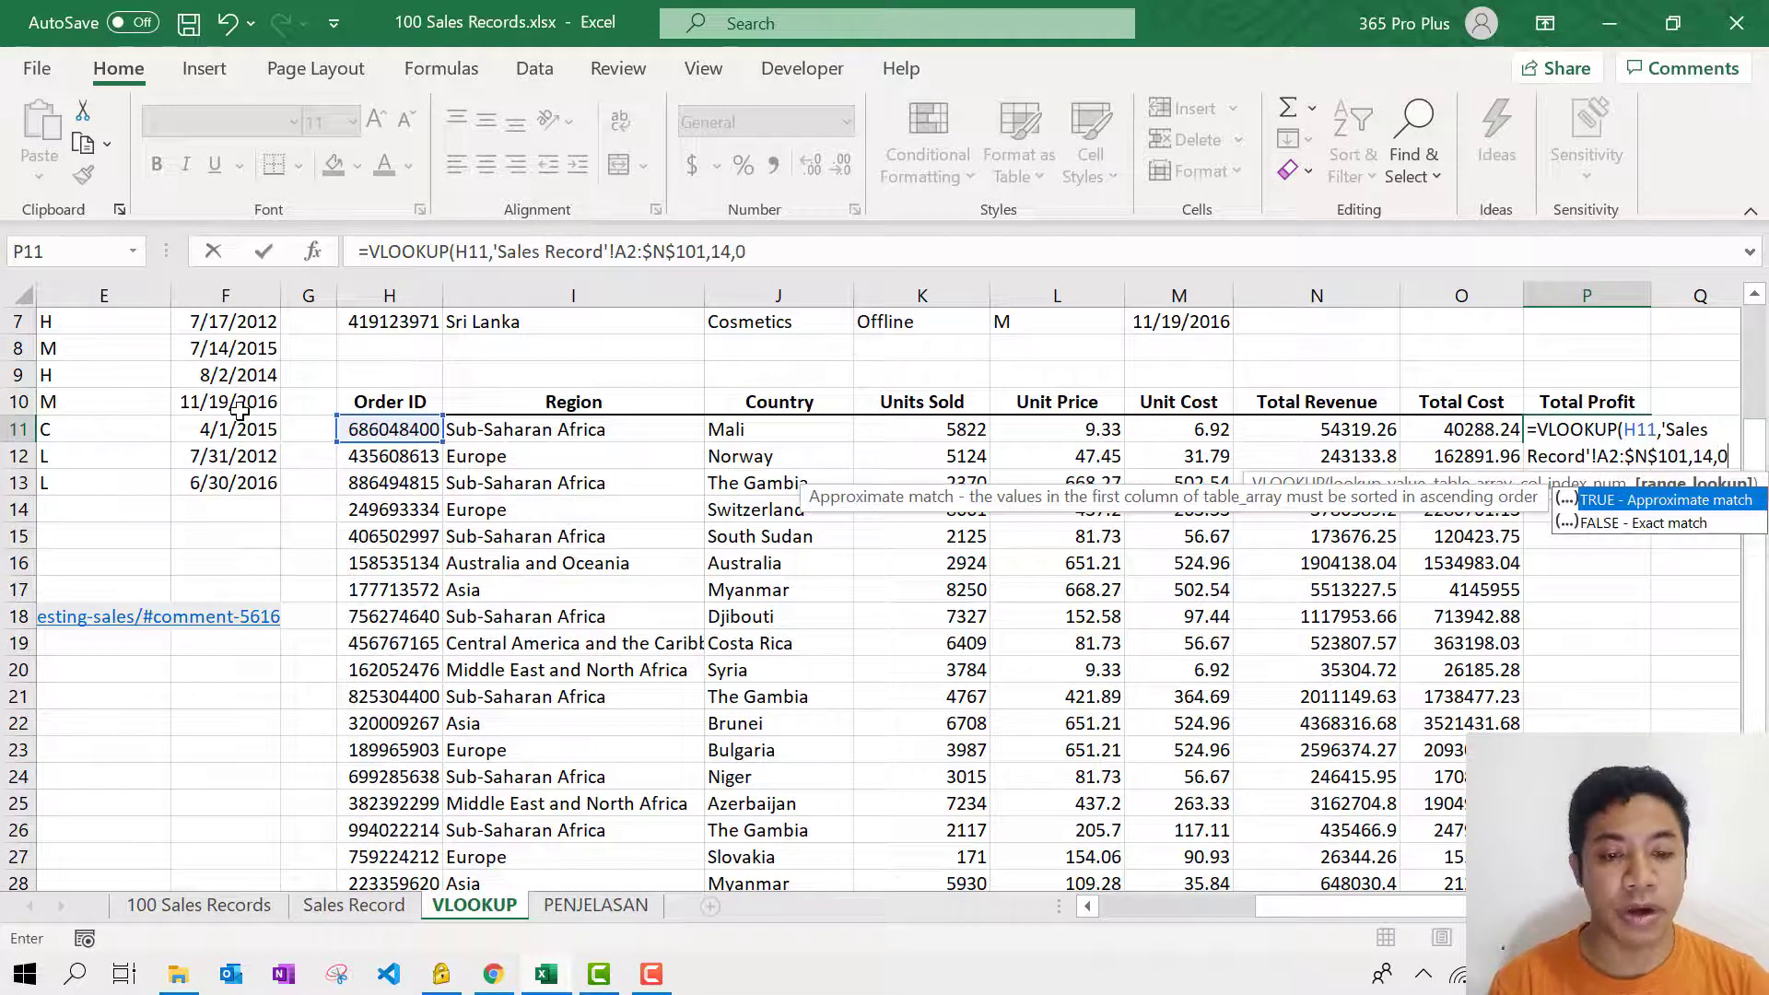
key(Return)
click(1619, 429)
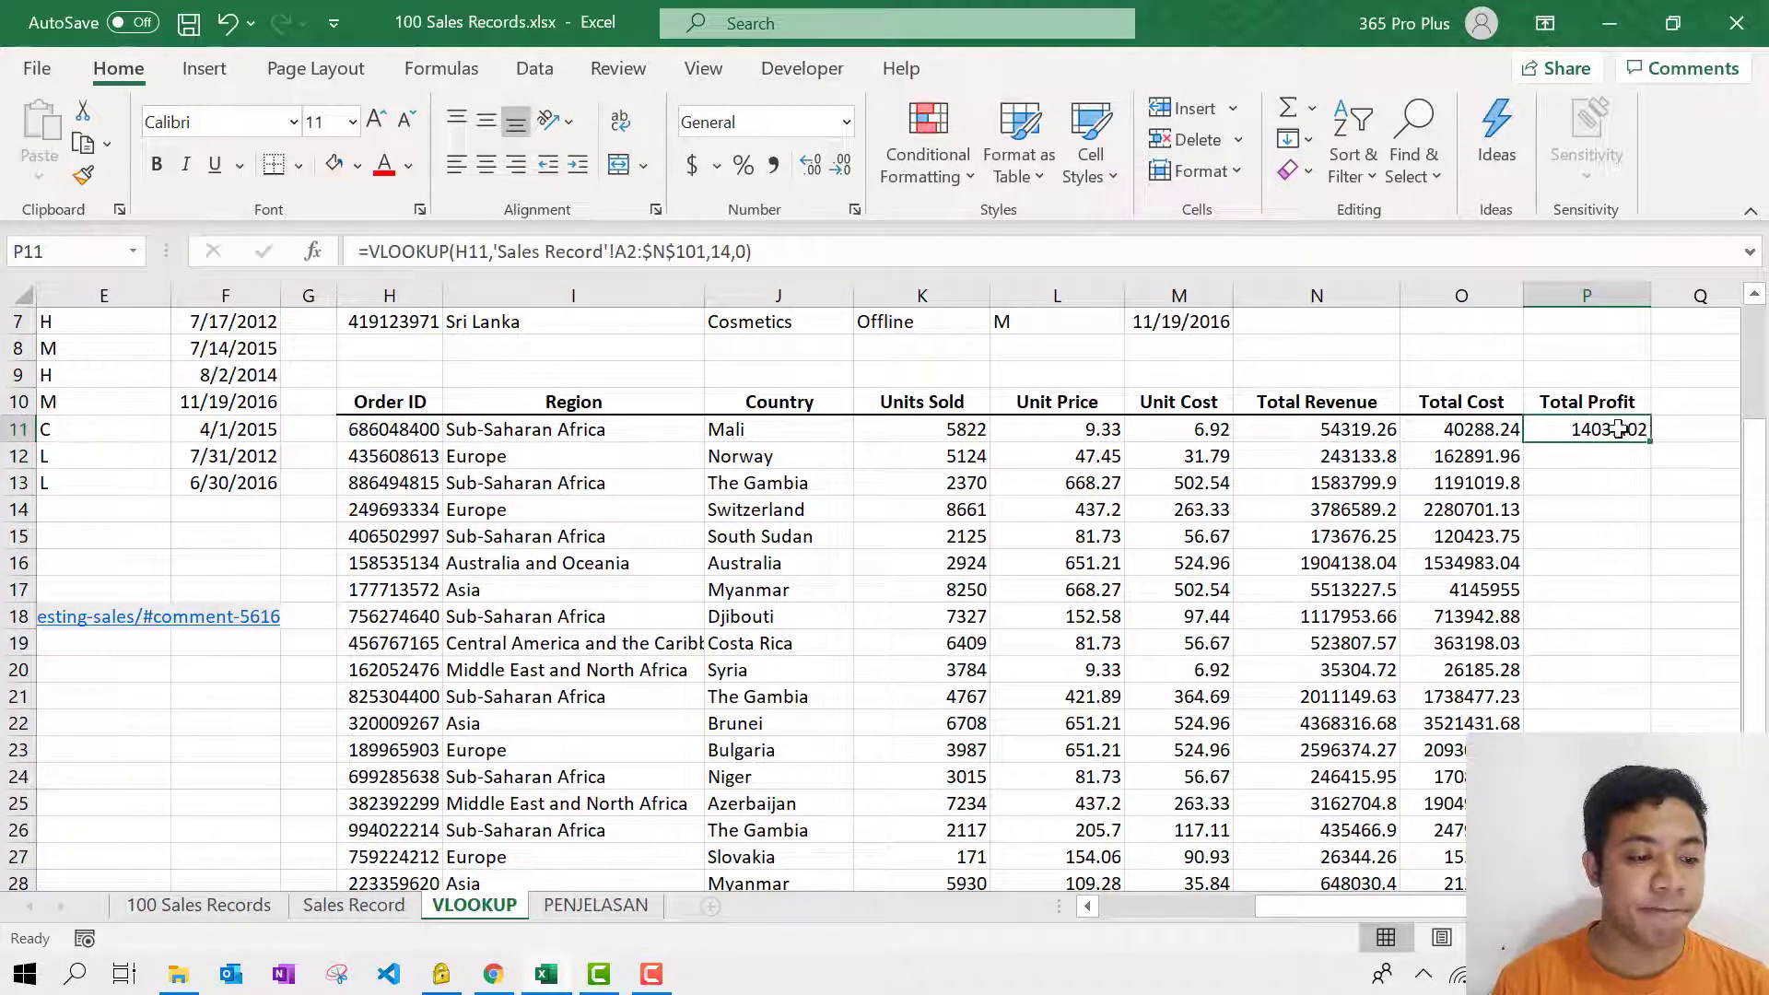
double_click(1650, 441)
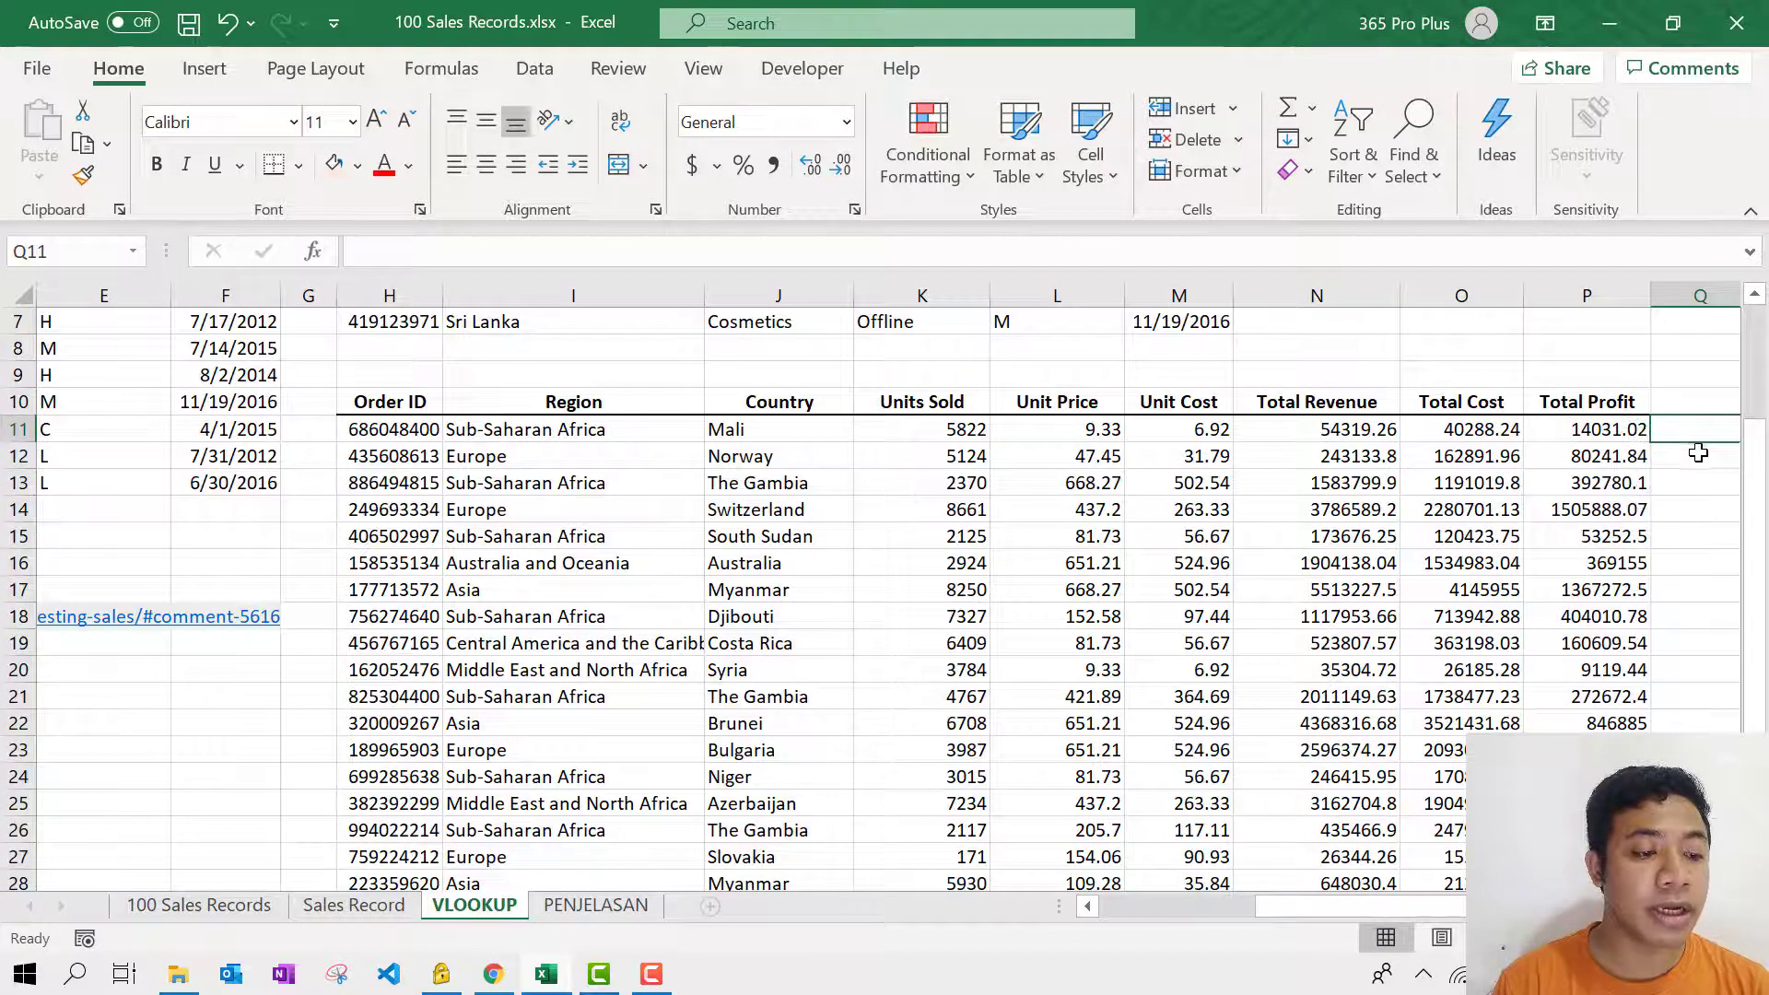
Step: Start a VLOOKUP formula in Q11, beside the Total Profit column, with H11 as the lookup value
click(1679, 426)
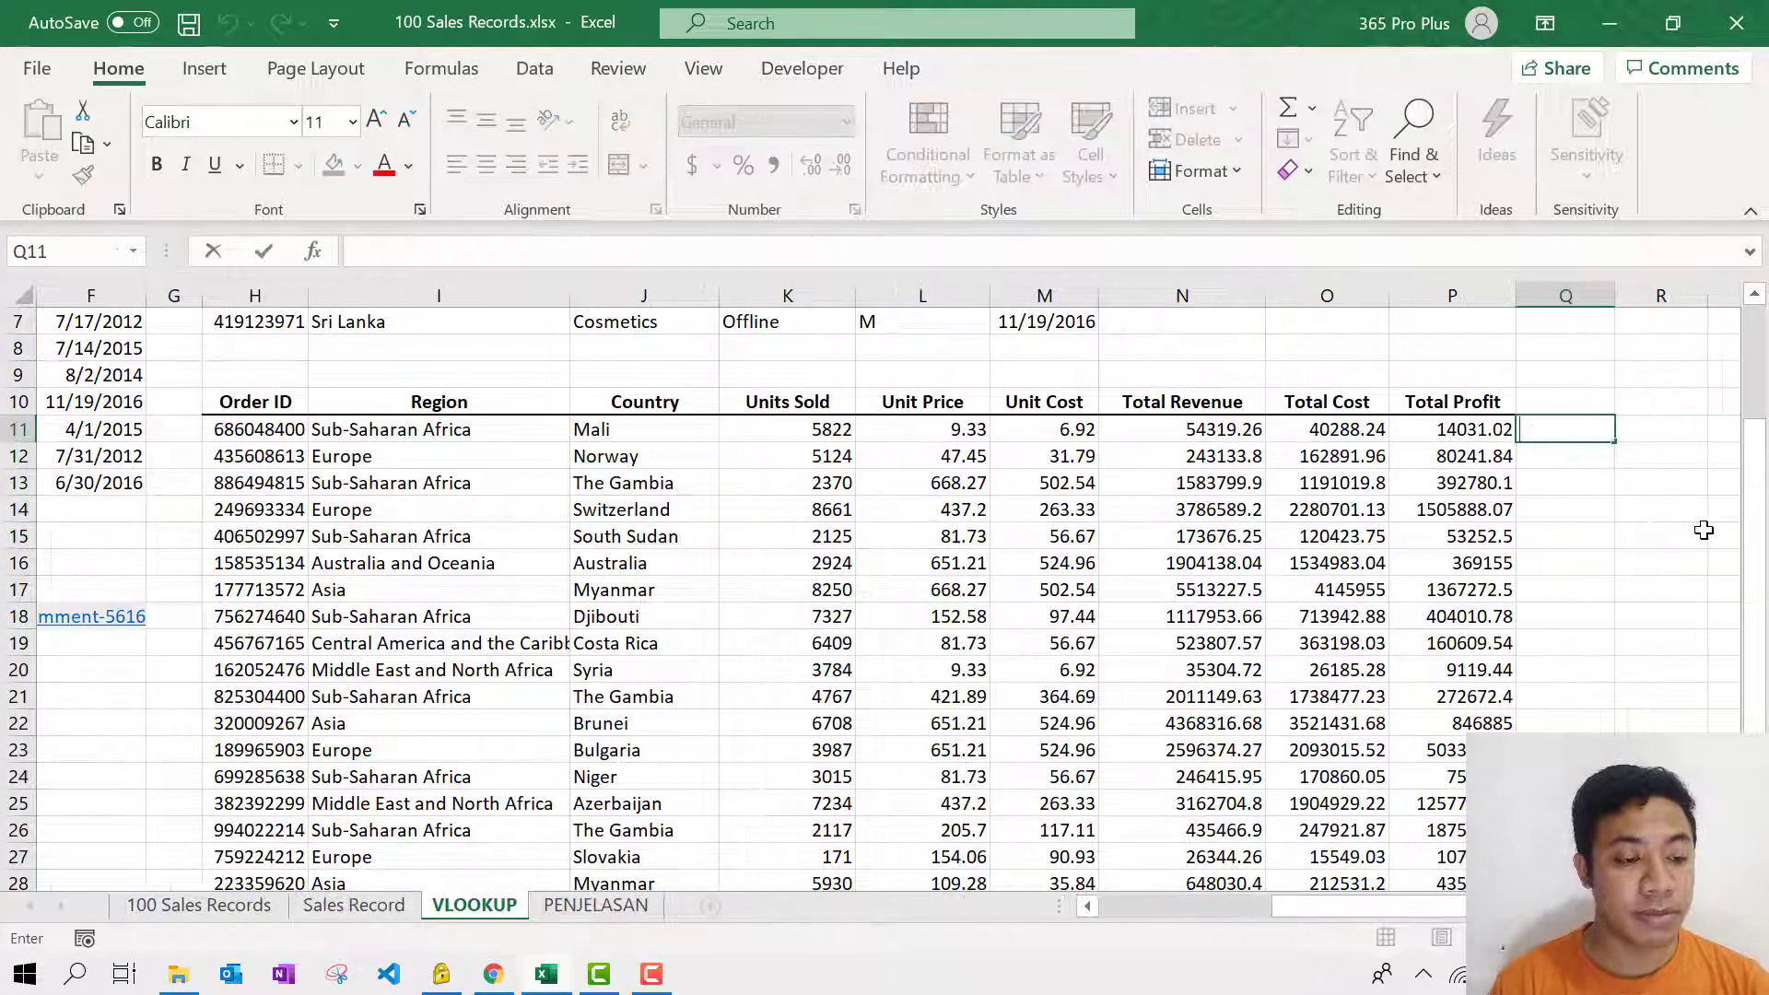
text(=VL)
key(Tab)
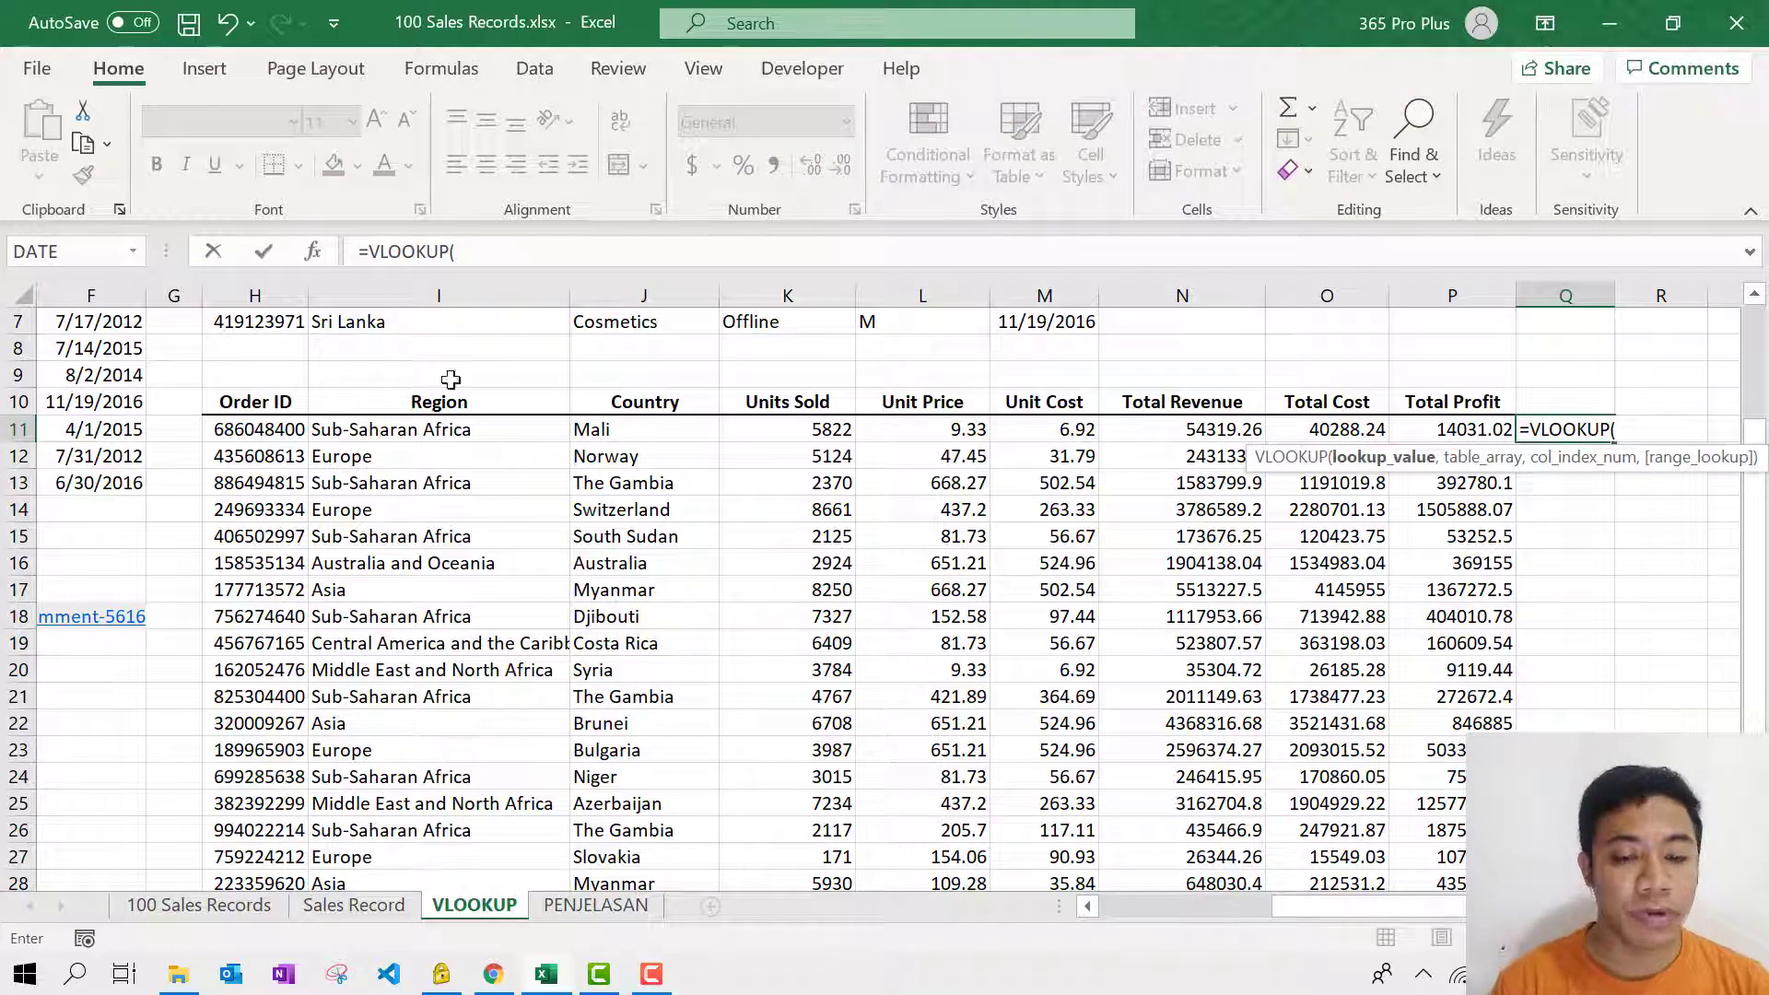
click(287, 429)
text(,)
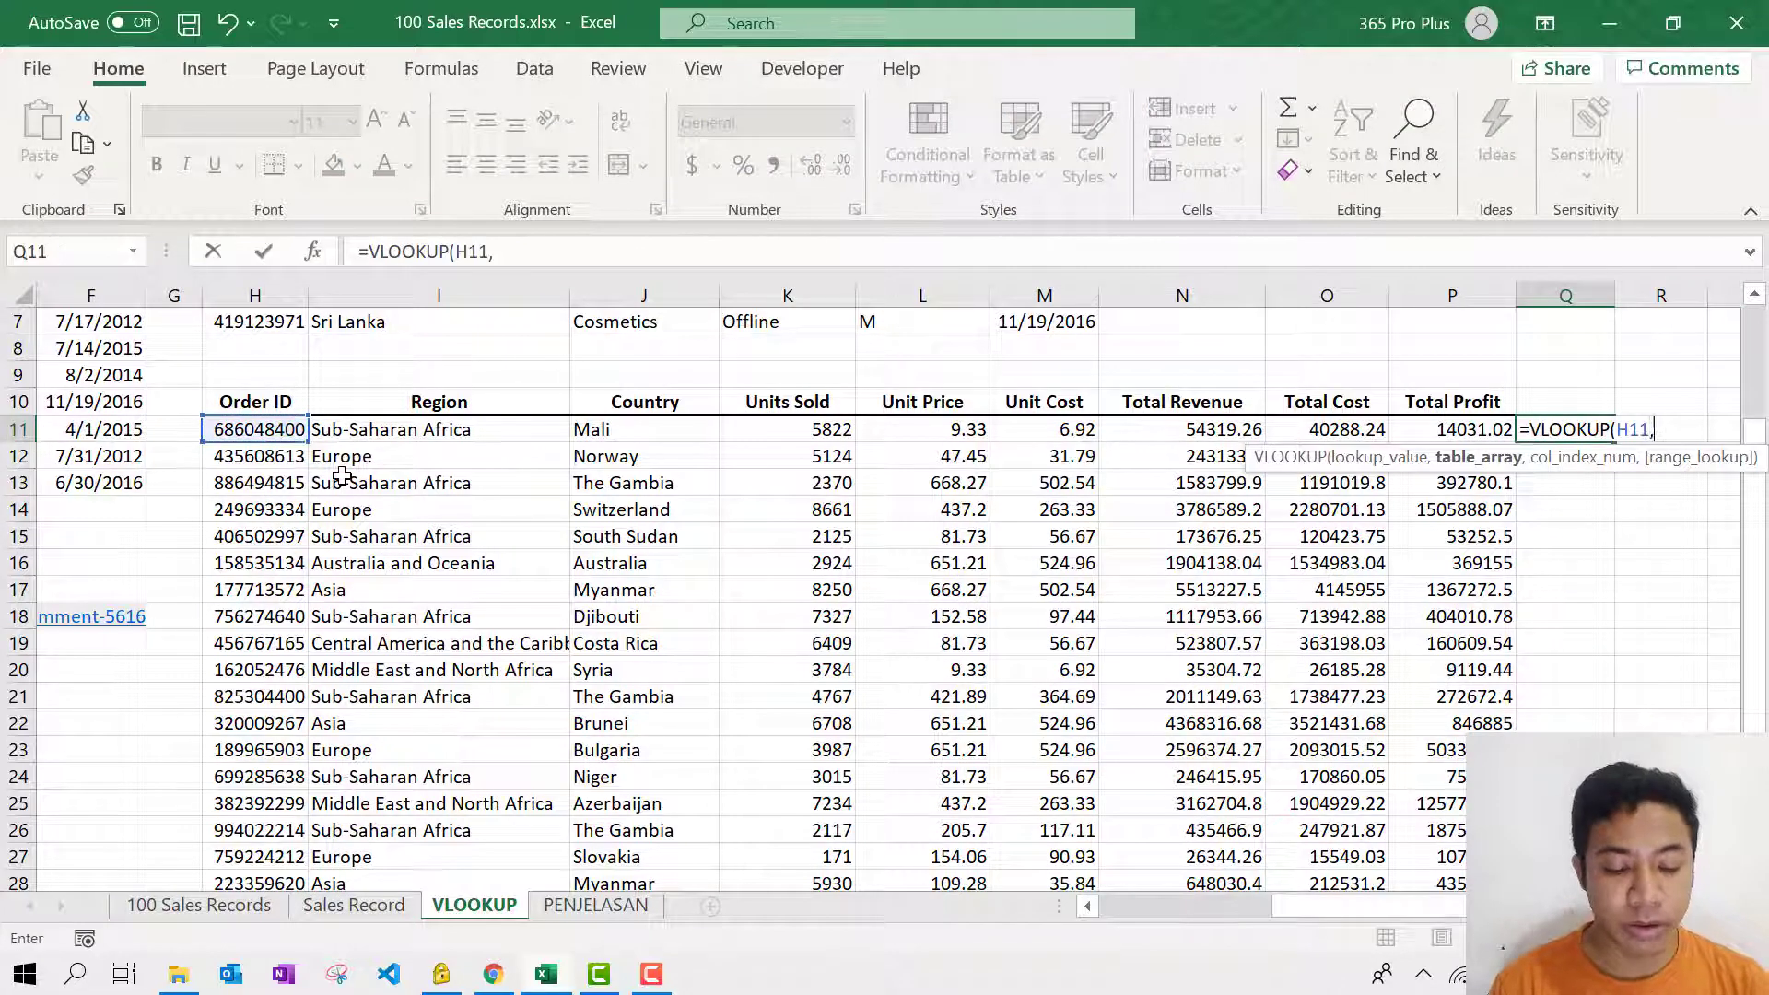
Step: Set the Q11 formula's table array to the absolute range $A$2:$N$101 on the Sales Record sheet
click(241, 908)
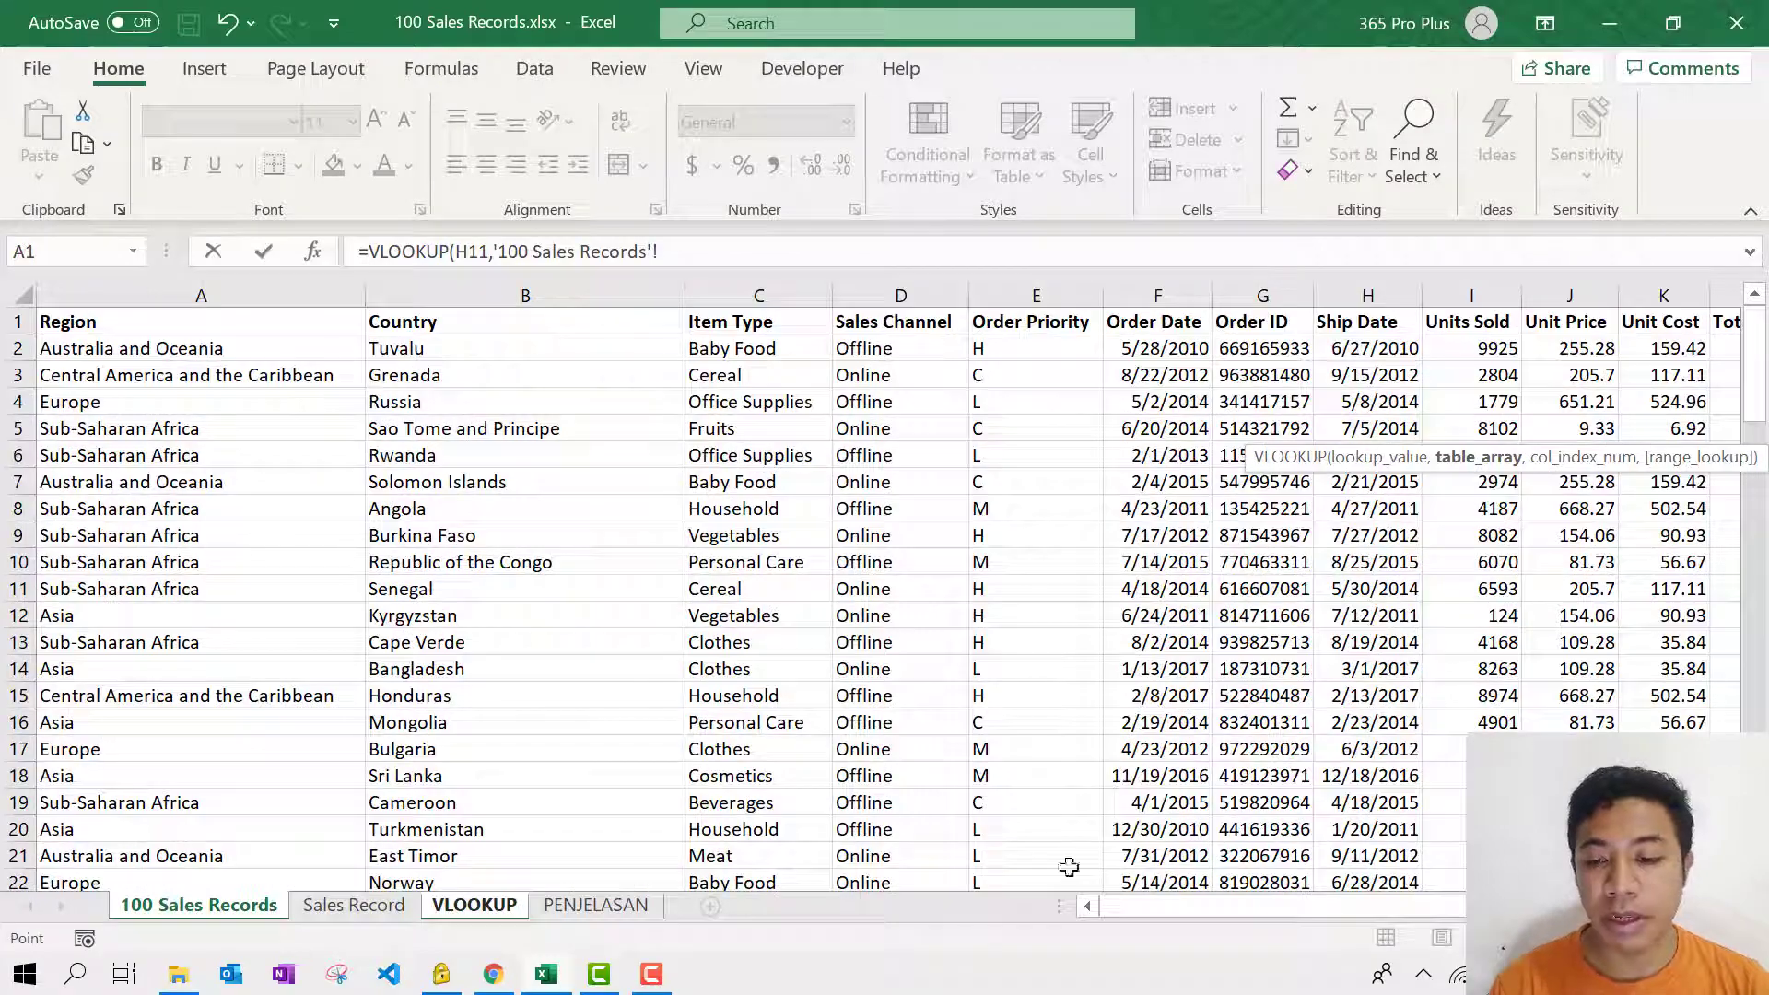
click(354, 907)
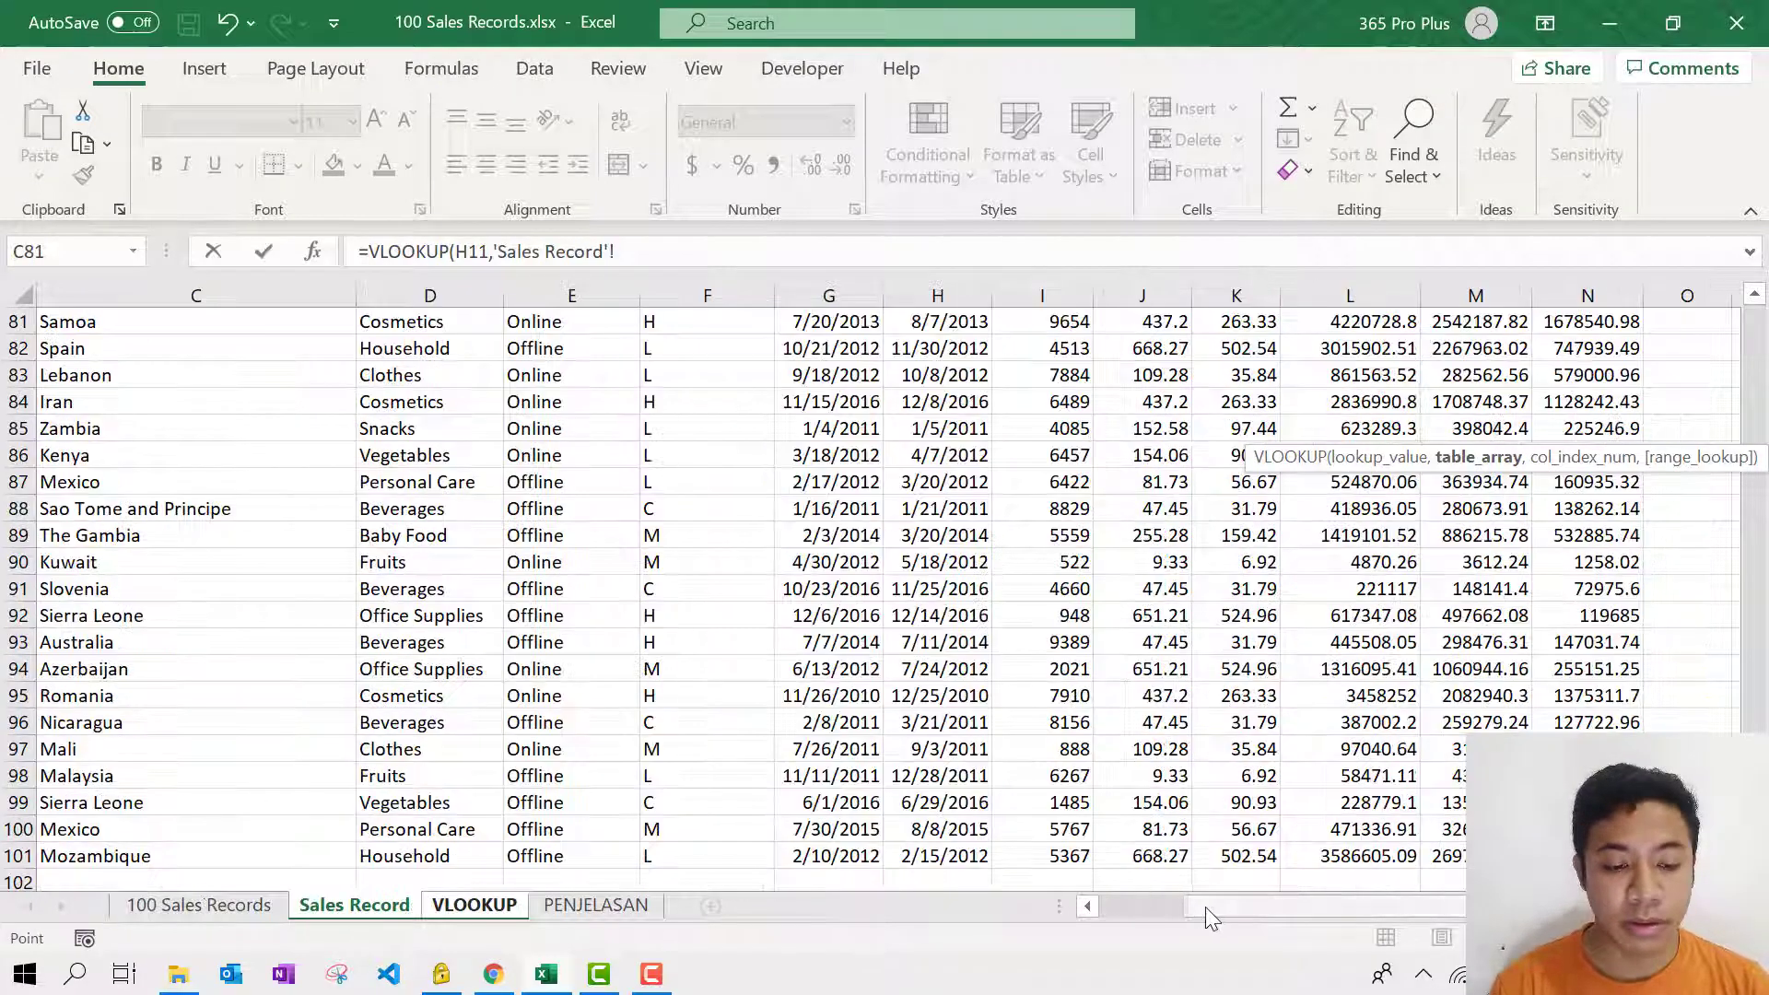
drag(1205, 907, 1106, 907)
scroll(92, 368, up, 5)
click(98, 380)
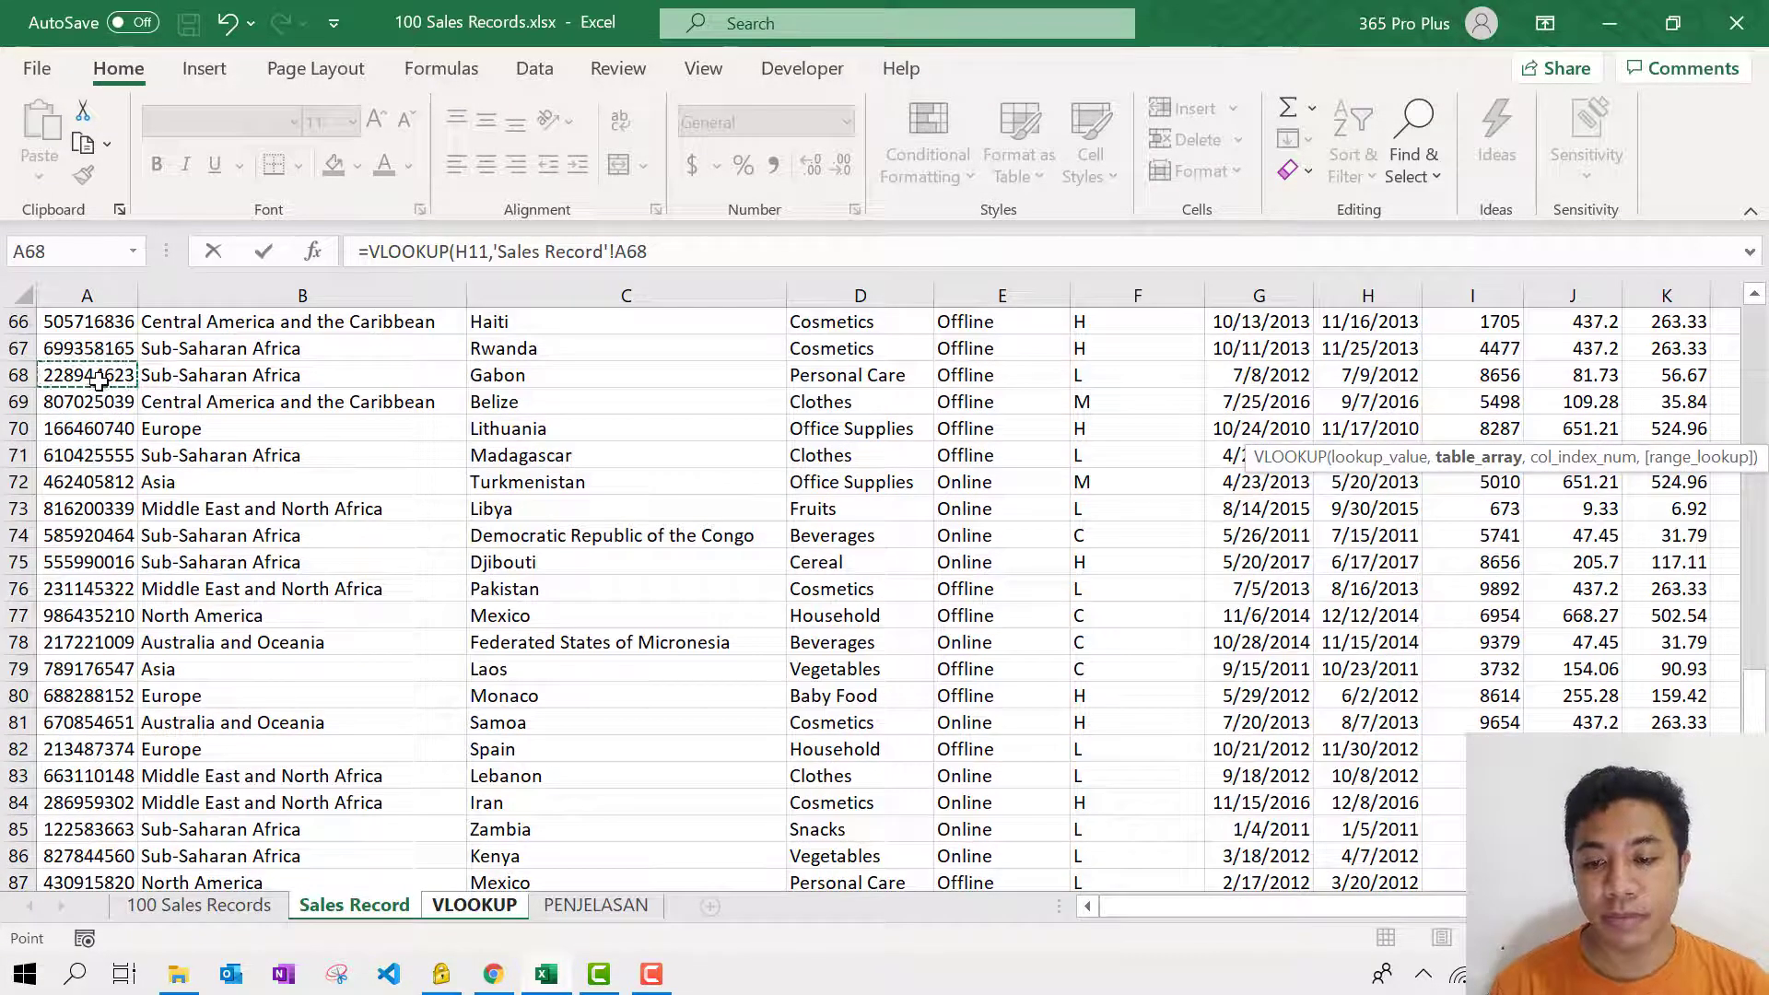
key(ctrl+shift+Up)
click(96, 348)
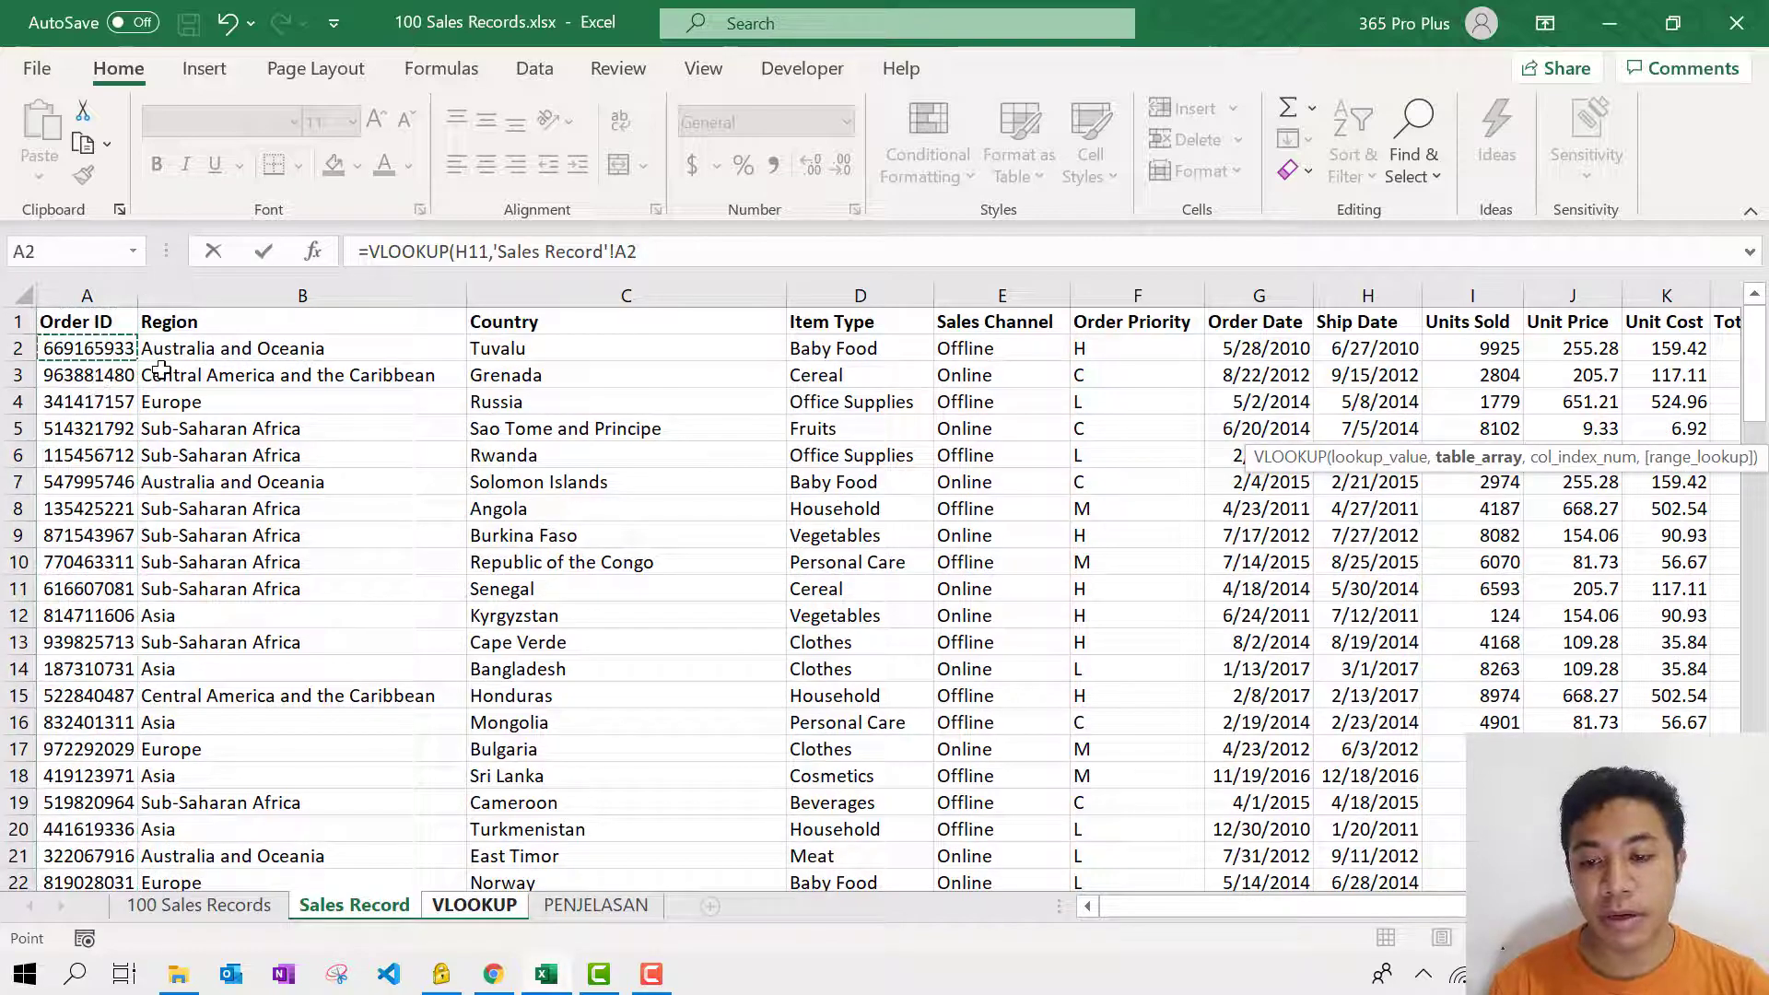
key(ctrl+shift+Down)
key(ctrl+shift+Right)
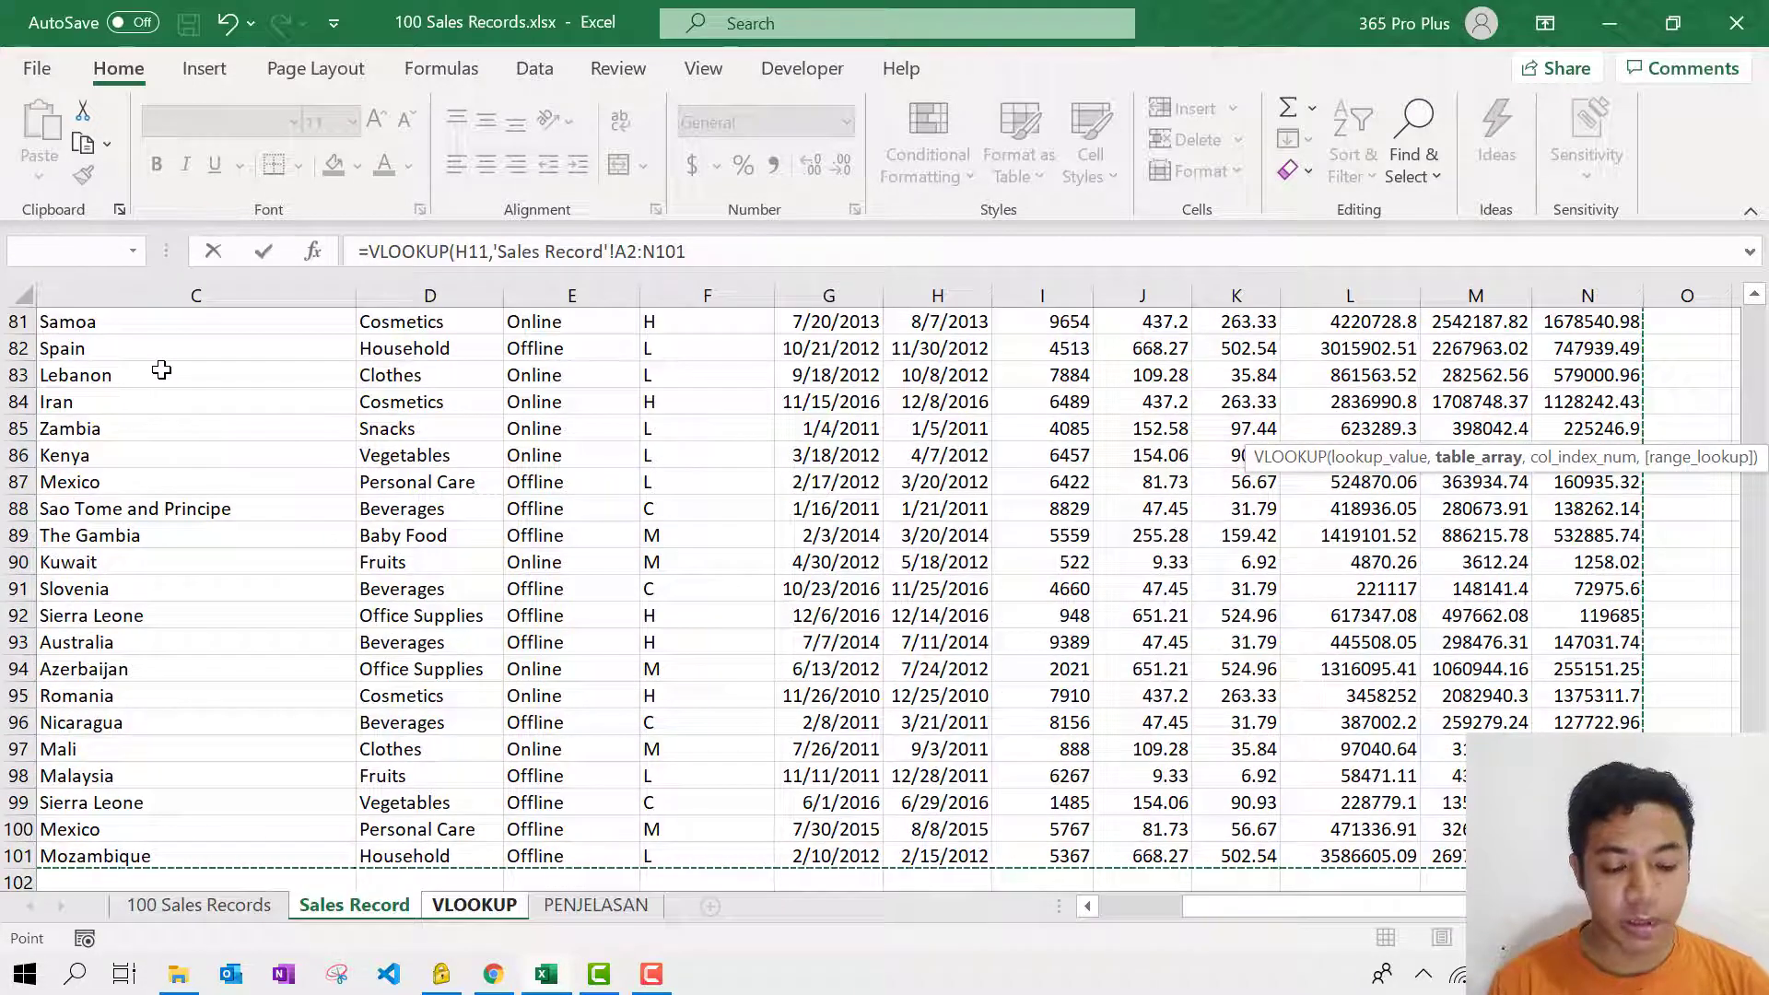
key(F4)
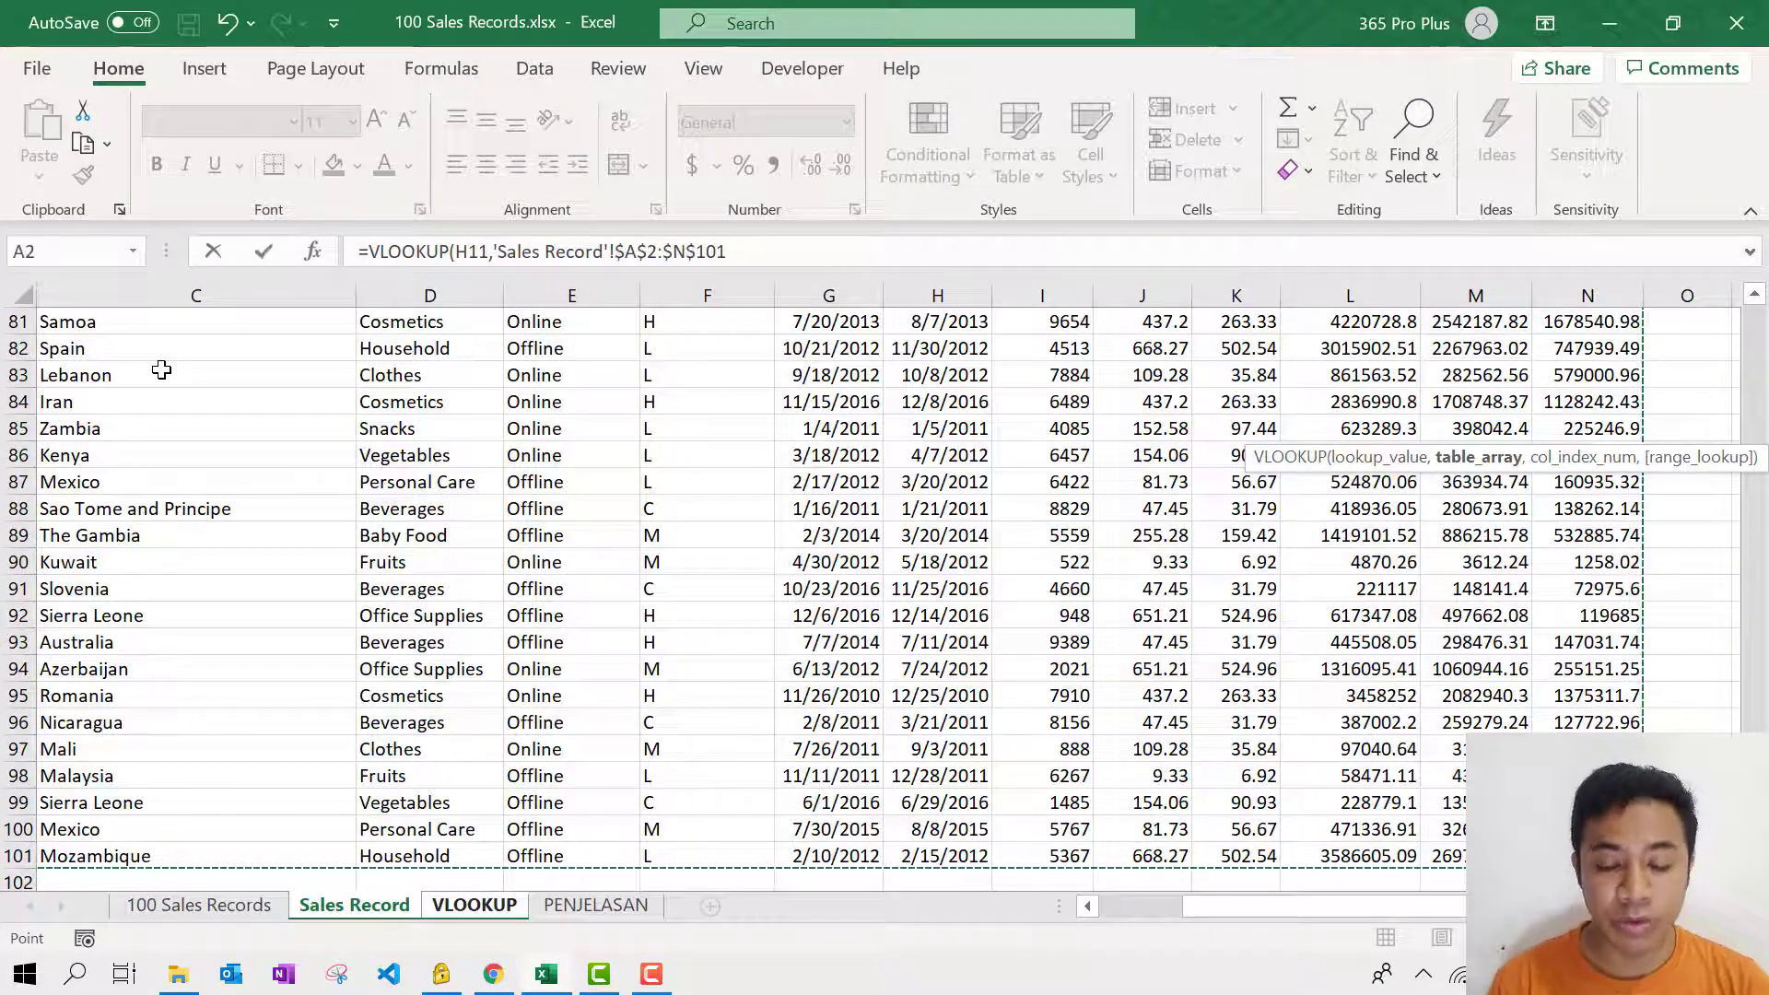
Step: Complete the Q11 VLOOKUP with out-of-range column index 15 and match type 0, and fill it down column Q
text(,15,0)
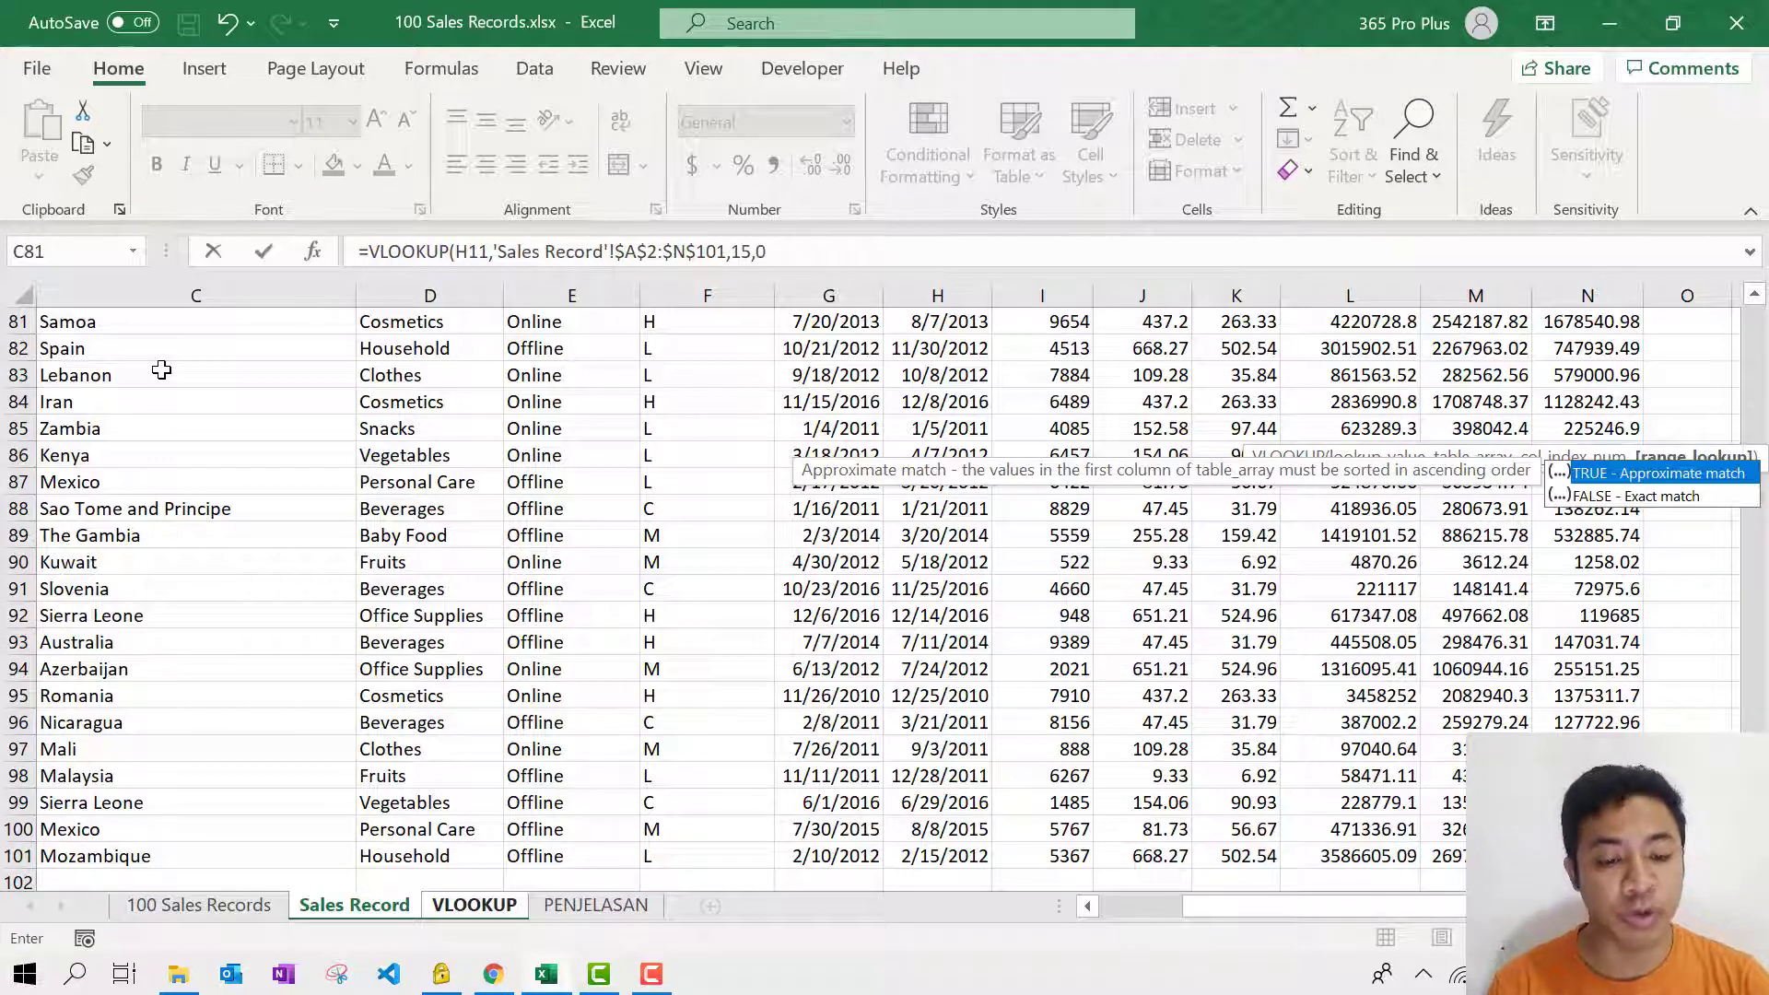
key(Return)
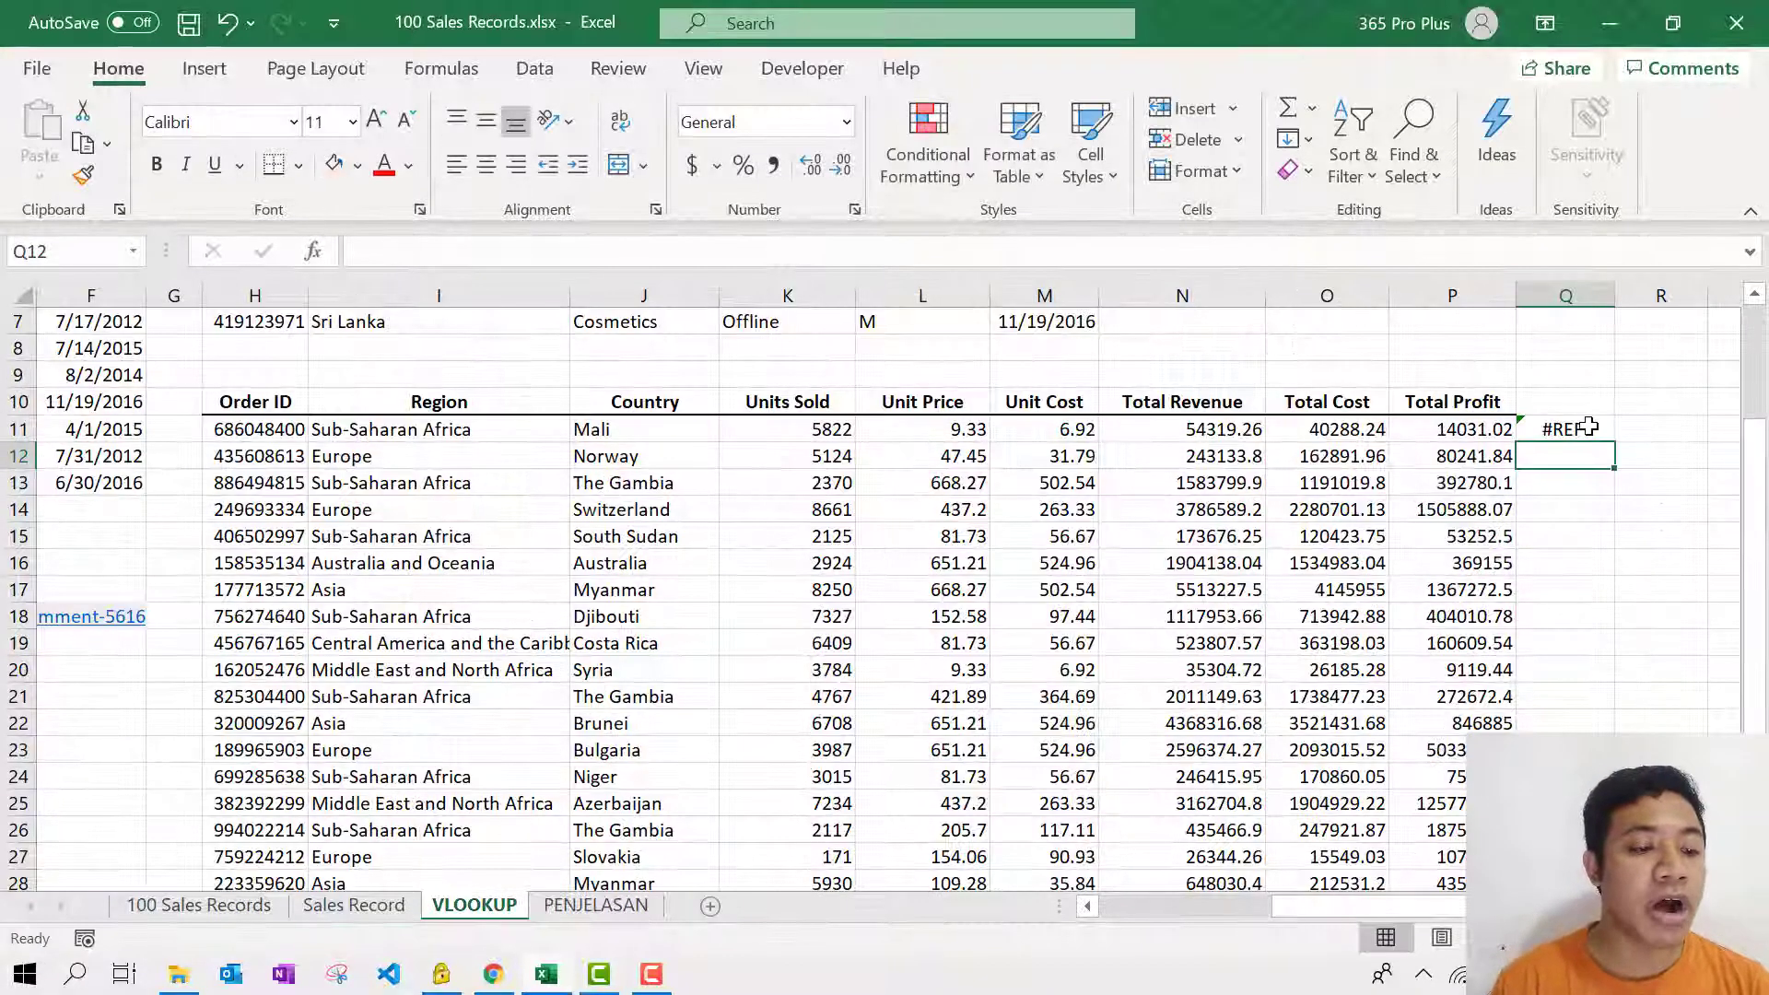
click(1601, 433)
double_click(1617, 445)
scroll(1617, 444, down, 3)
scroll(1617, 444, up, 4)
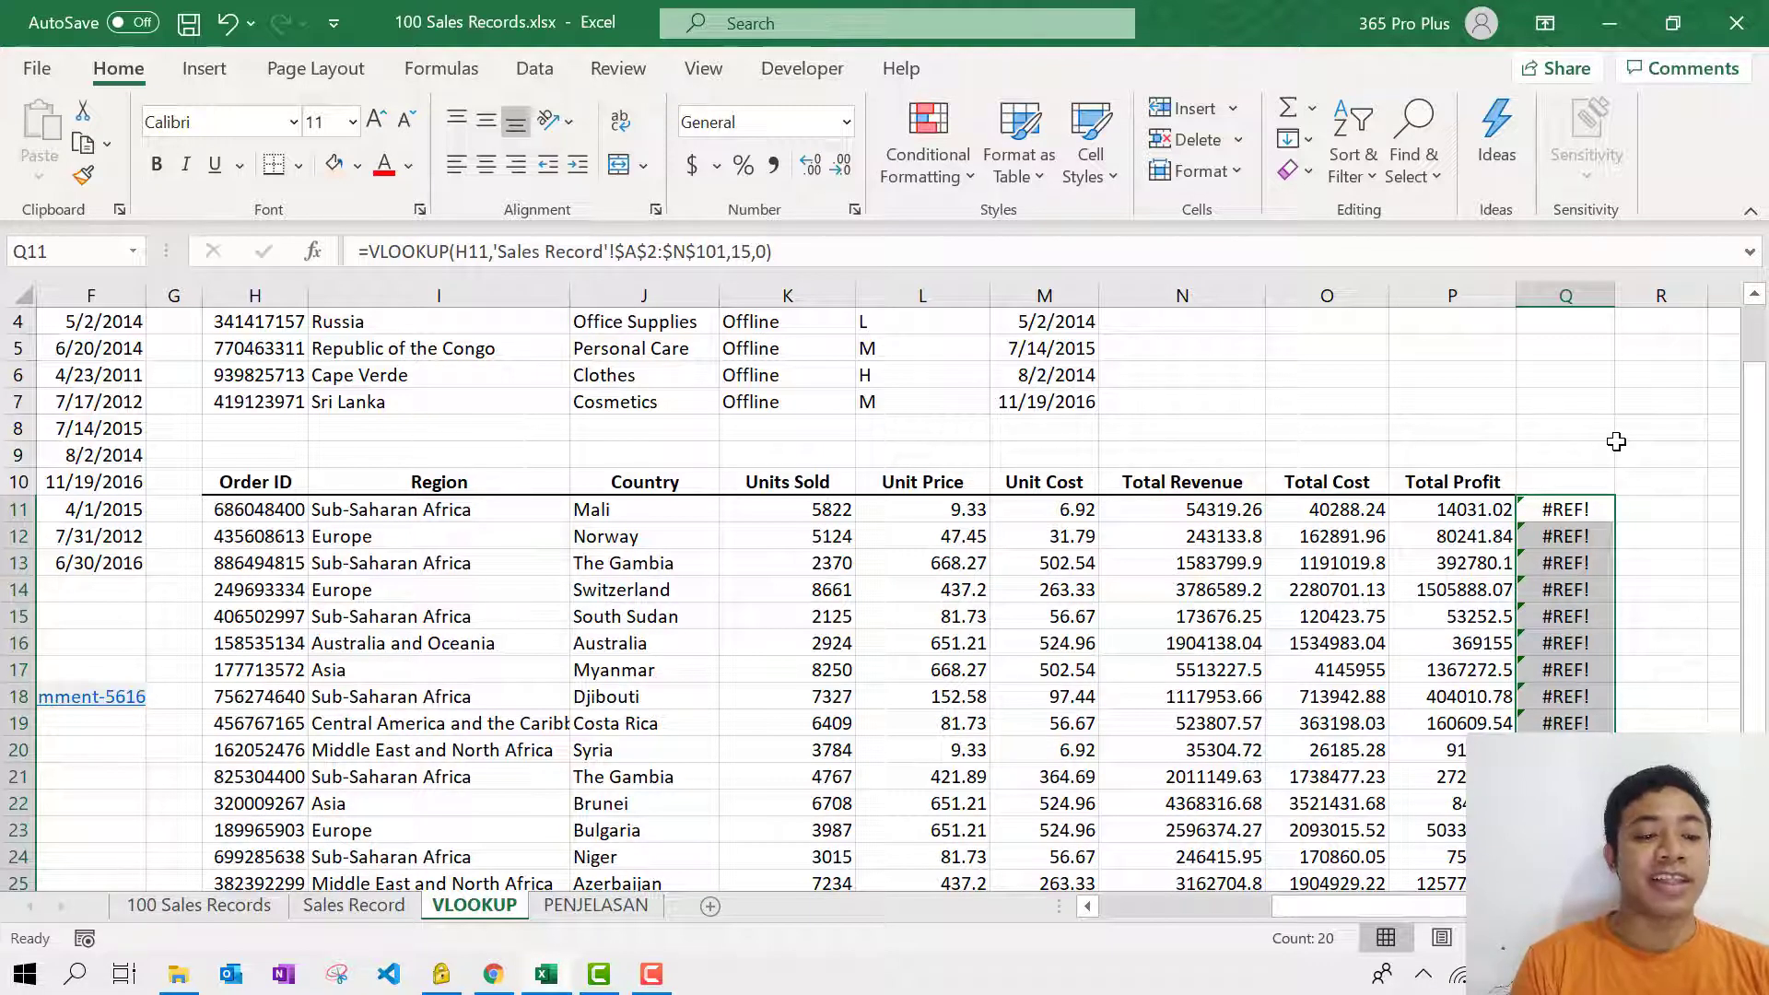
Step: Examine the arguments of the Q11 VLOOKUP formula, especially its column index, without changing them
double_click(1605, 514)
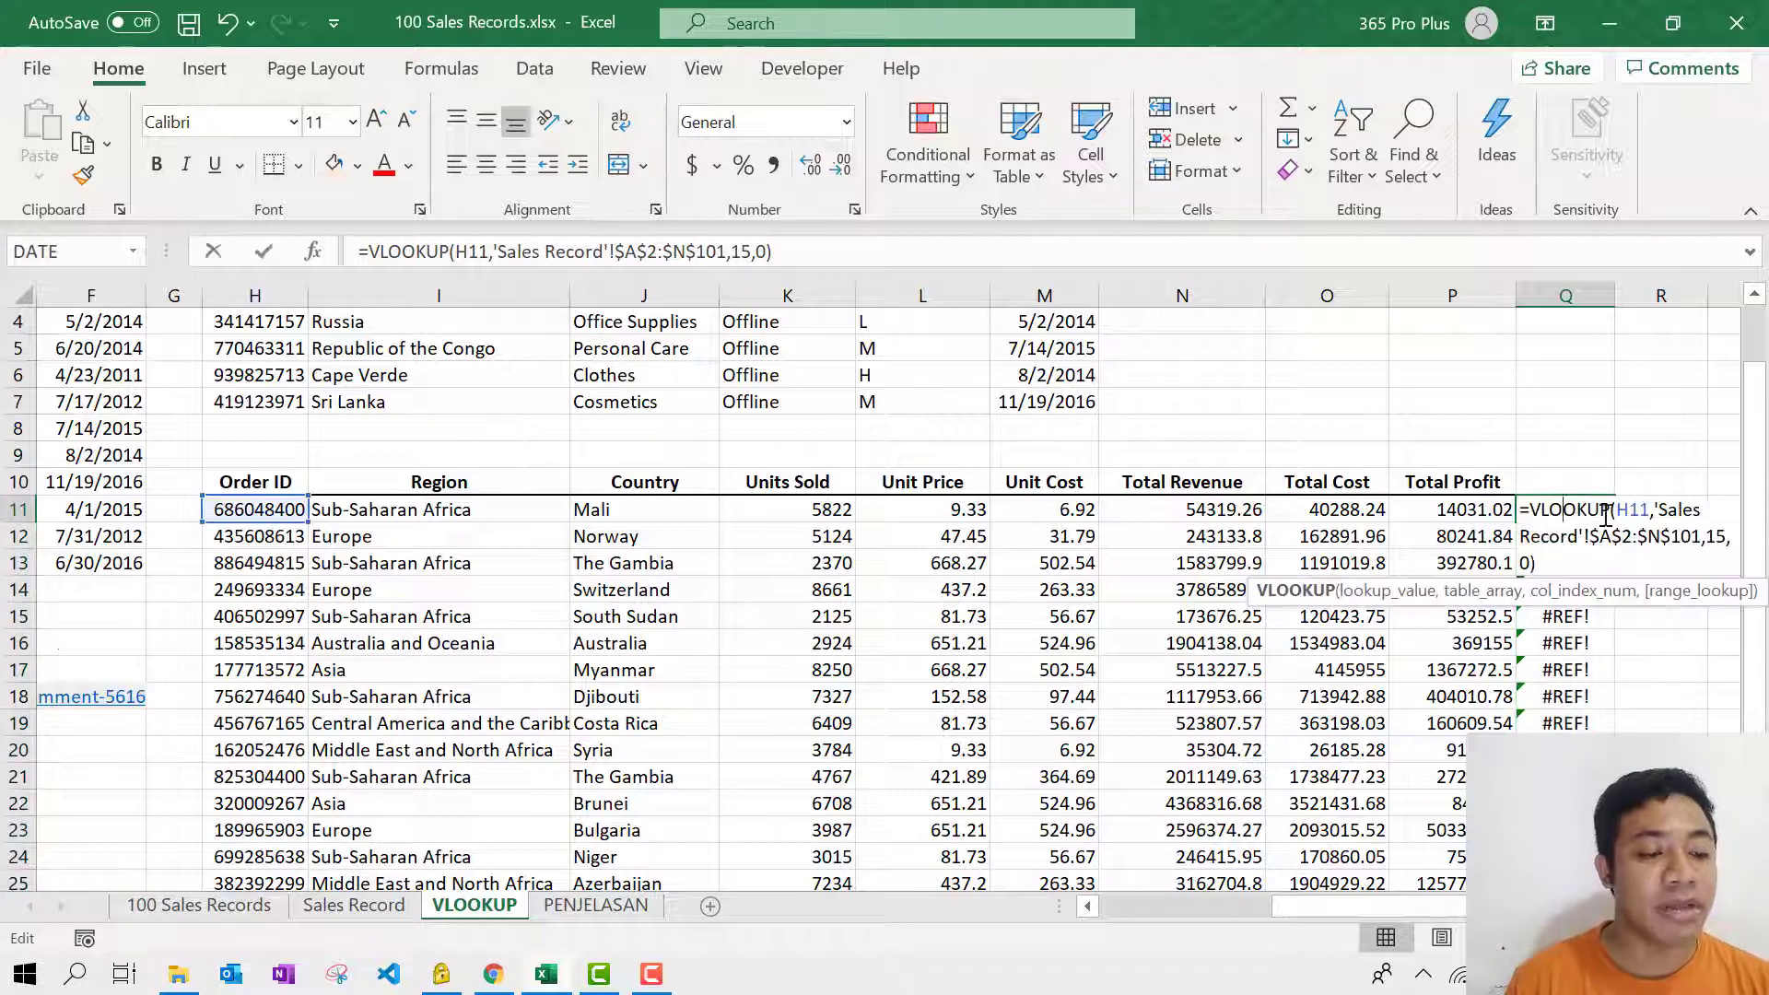
drag(1540, 564, 1522, 510)
click(1556, 564)
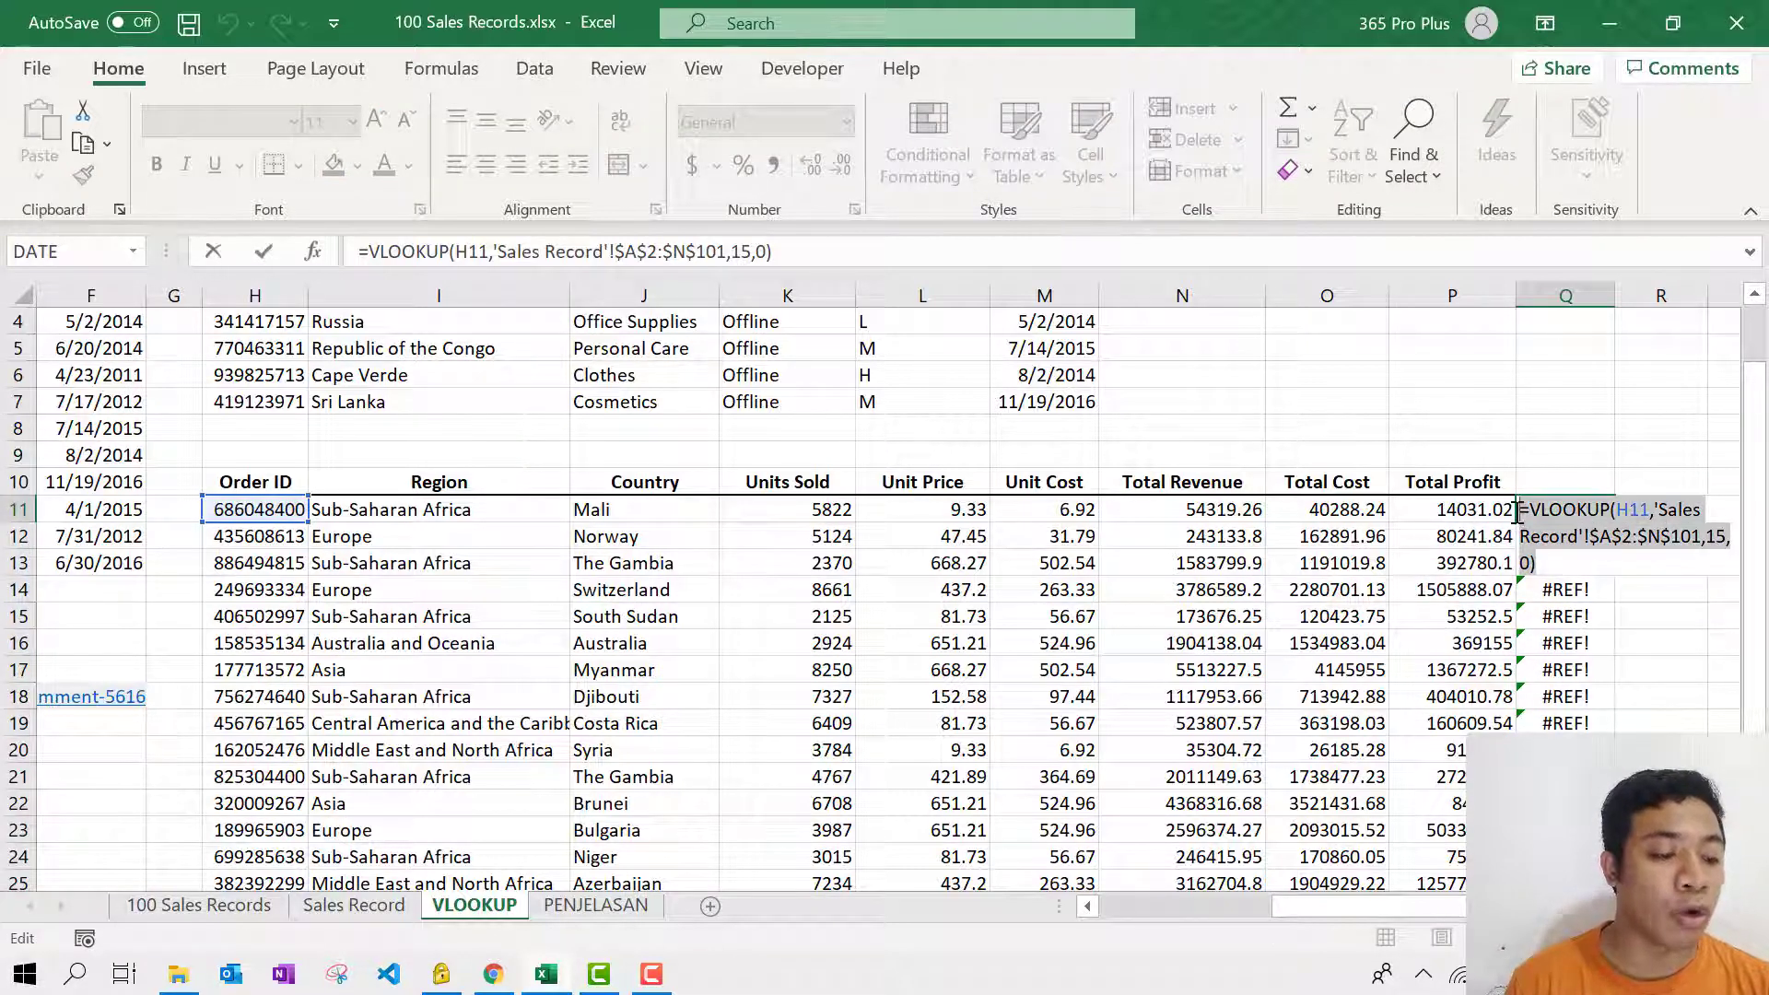
click(1560, 550)
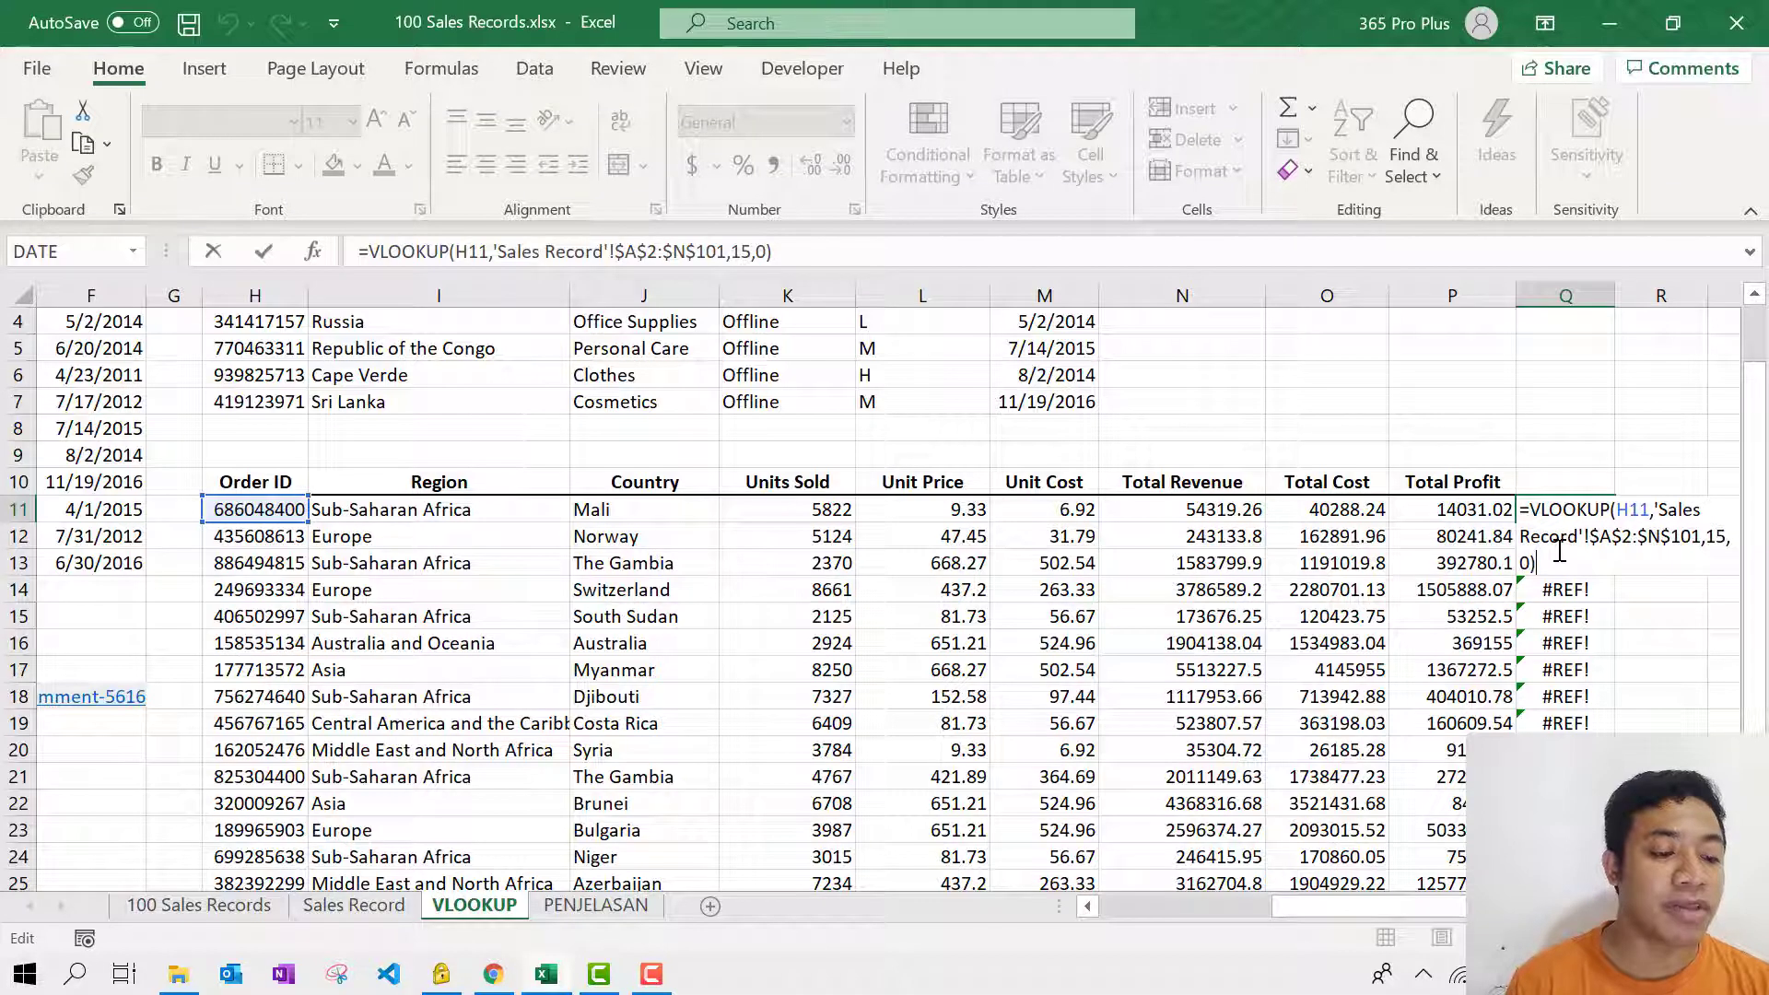
click(1725, 536)
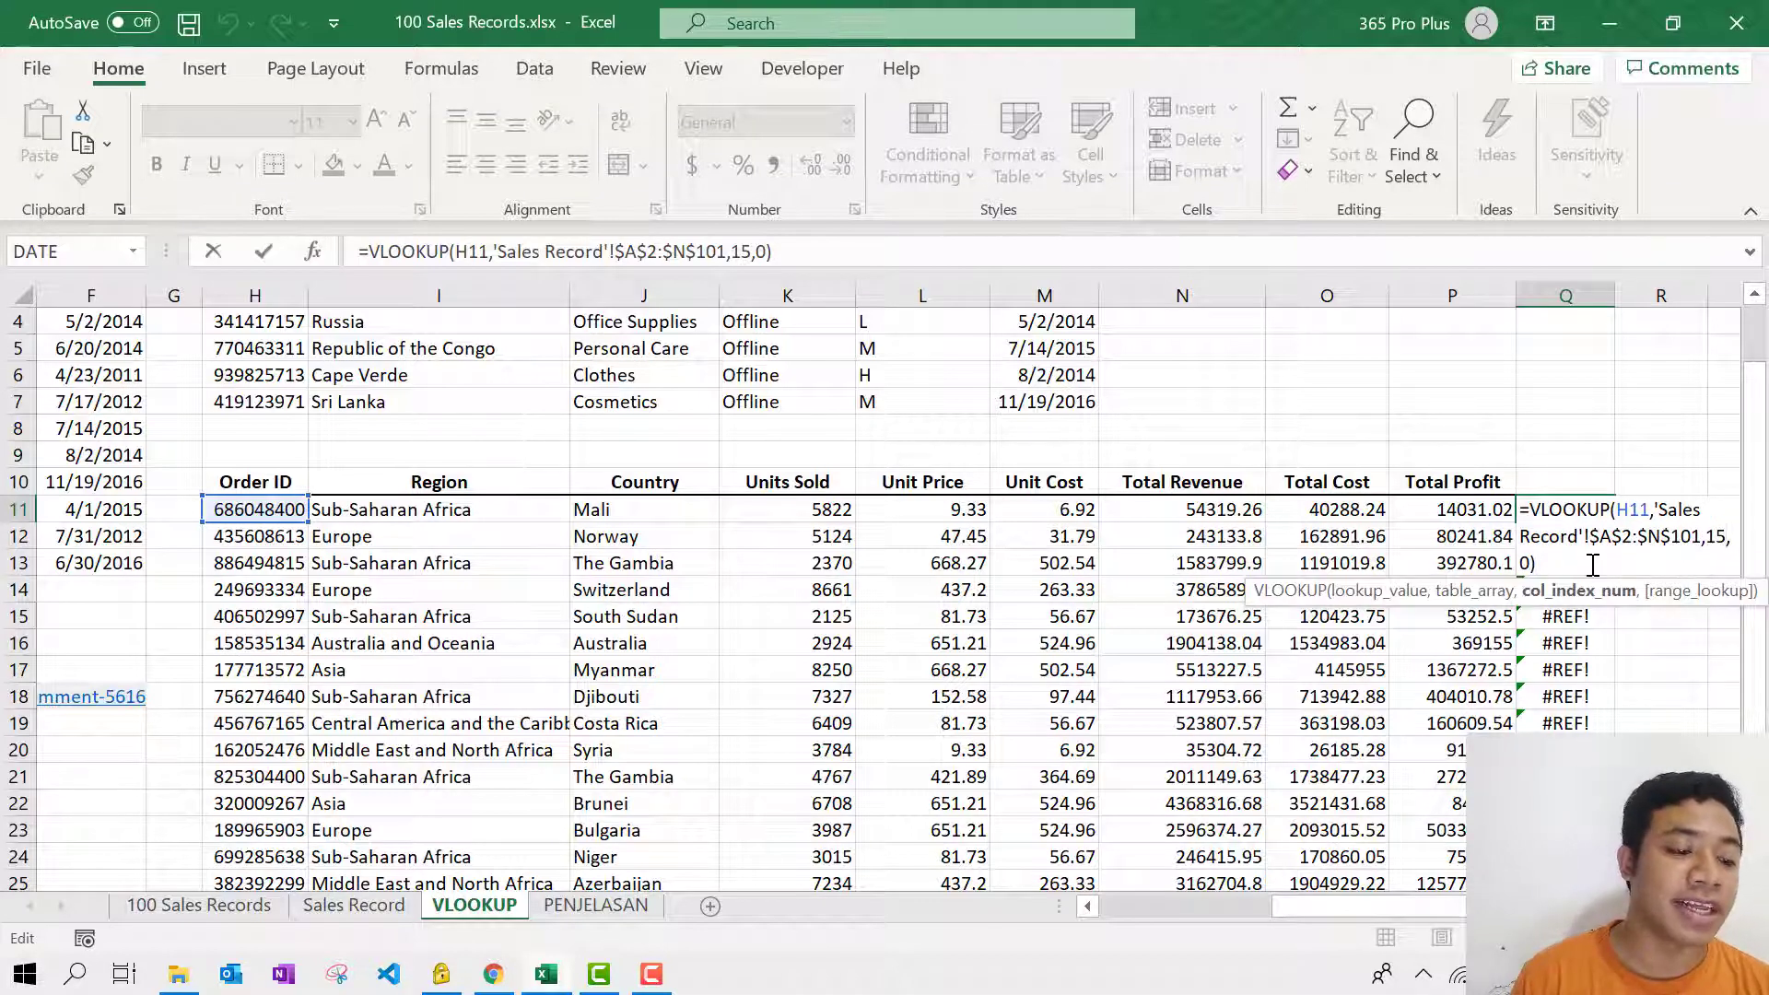
drag(1592, 566, 1535, 510)
key(Return)
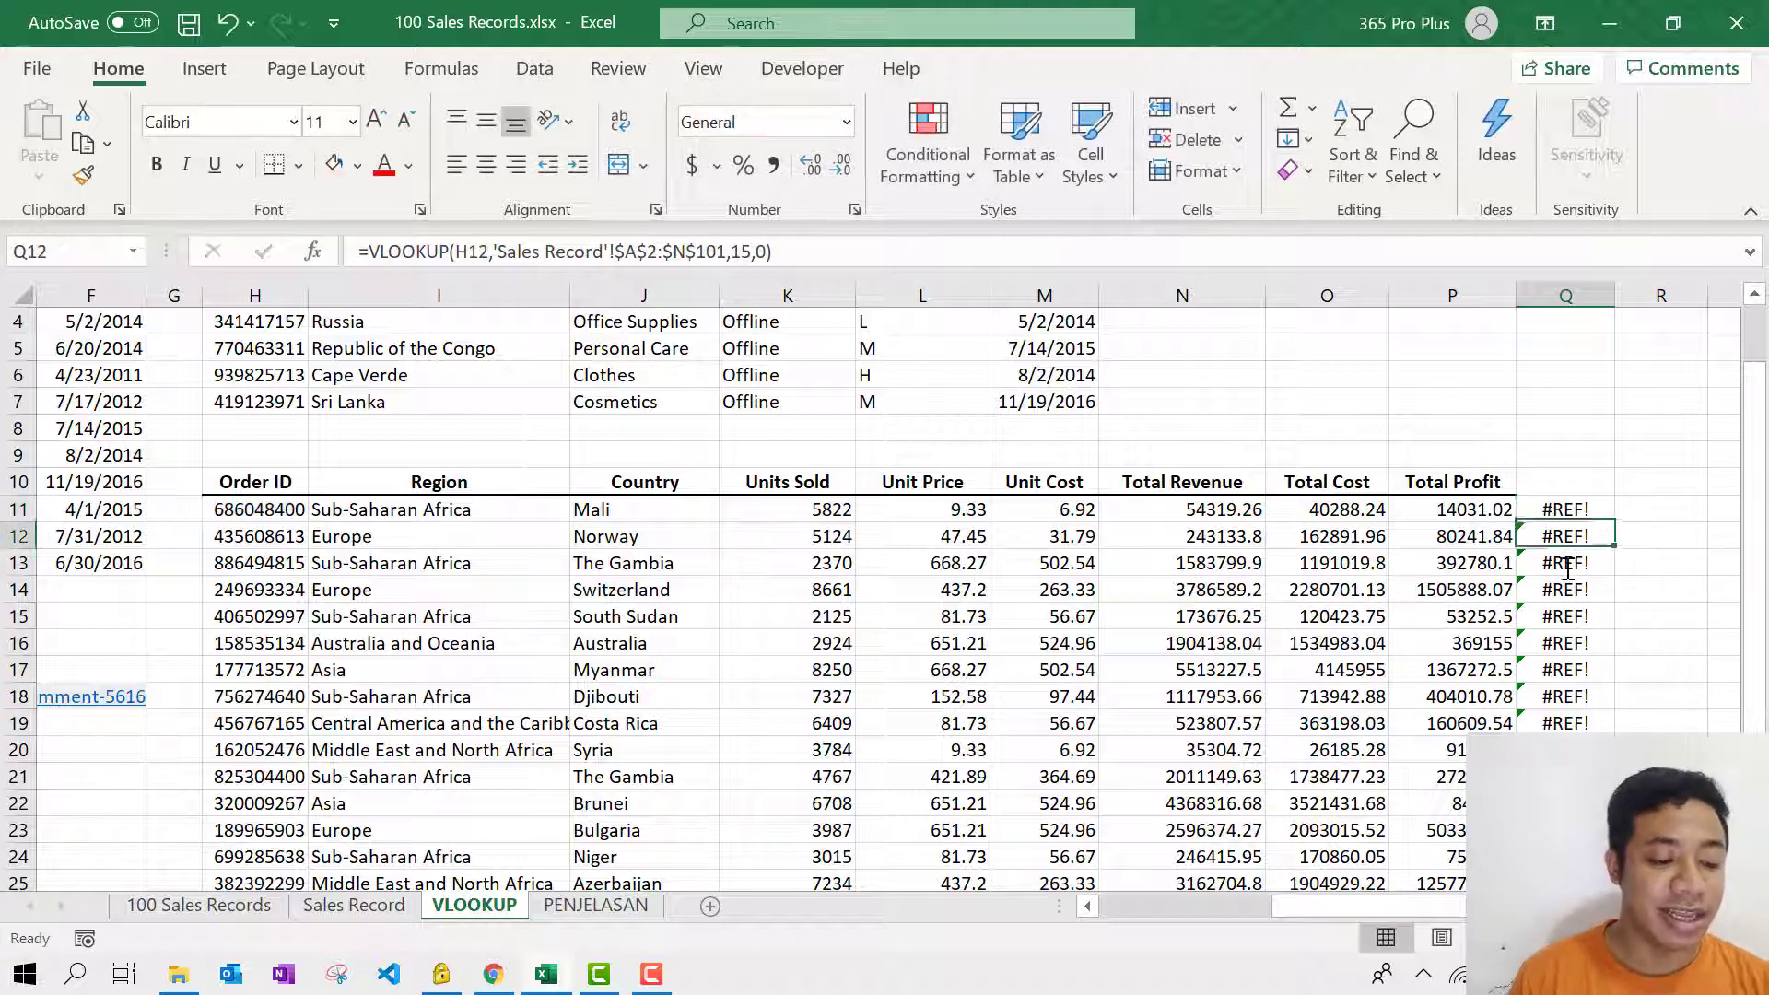
Step: Delete the whole of column Q with the trial VLOOKUP formulas
right_click(1593, 296)
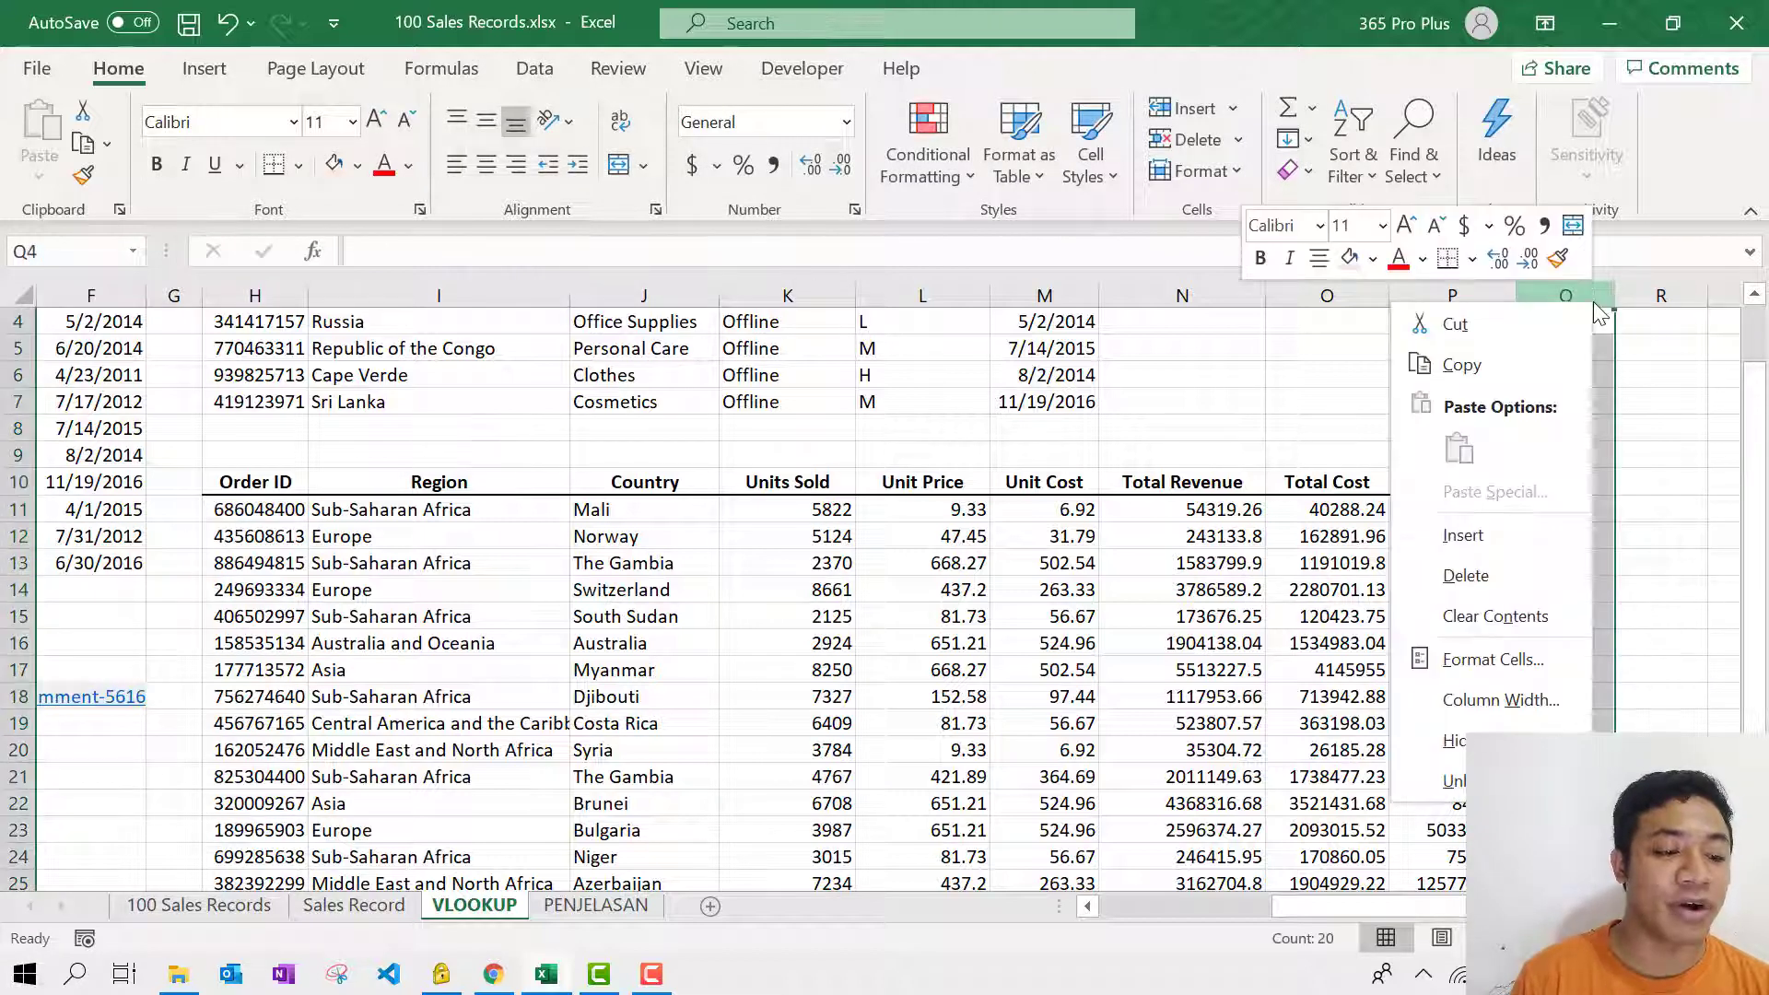
click(1515, 576)
click(1564, 509)
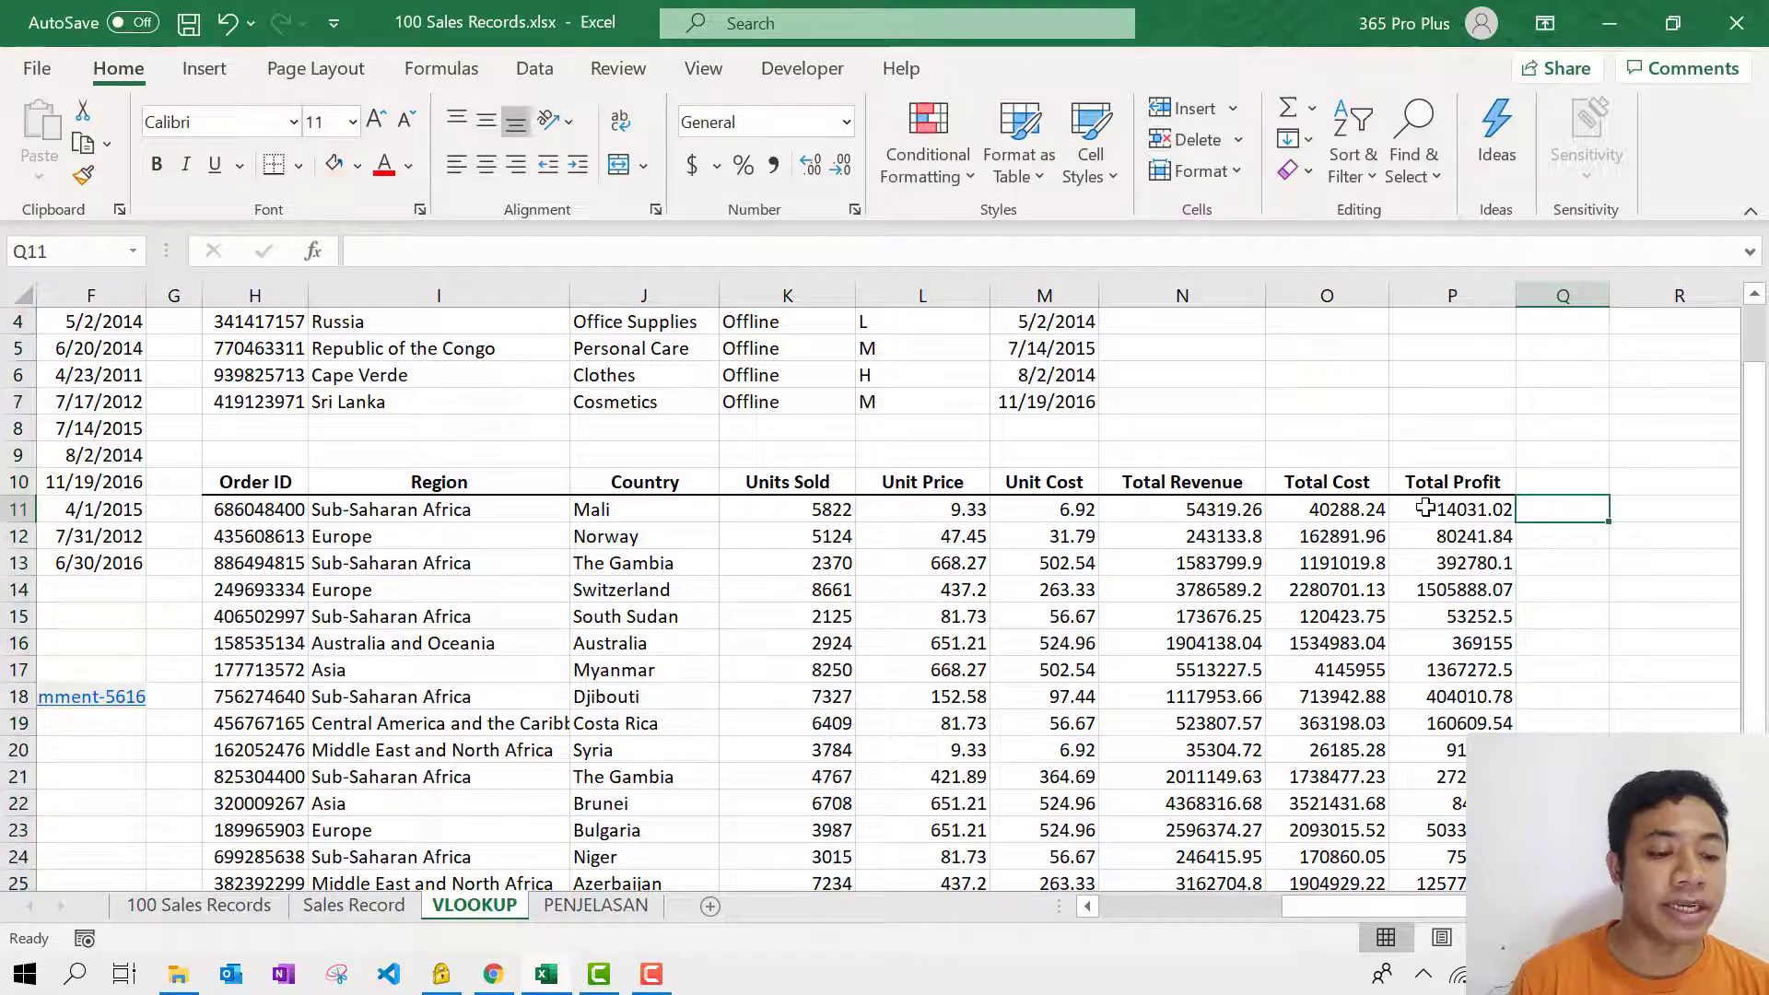
scroll(1564, 513, down, 5)
scroll(1564, 514, up, 6)
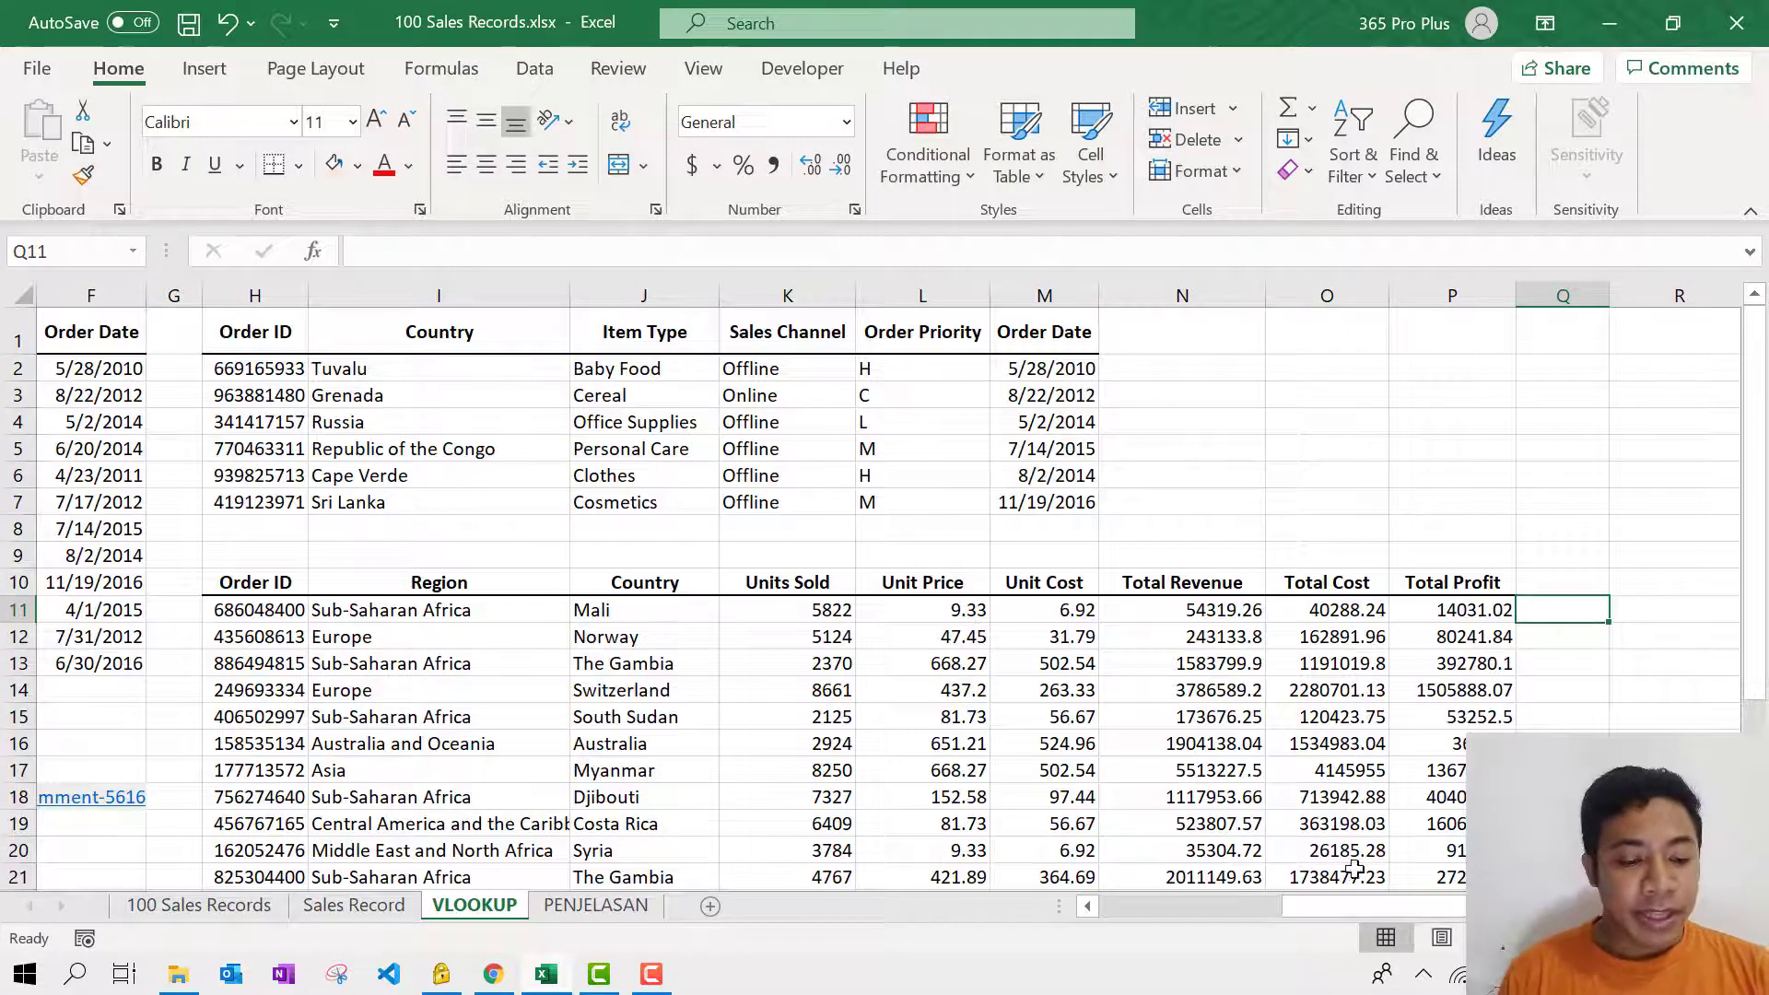
drag(1335, 903, 1090, 890)
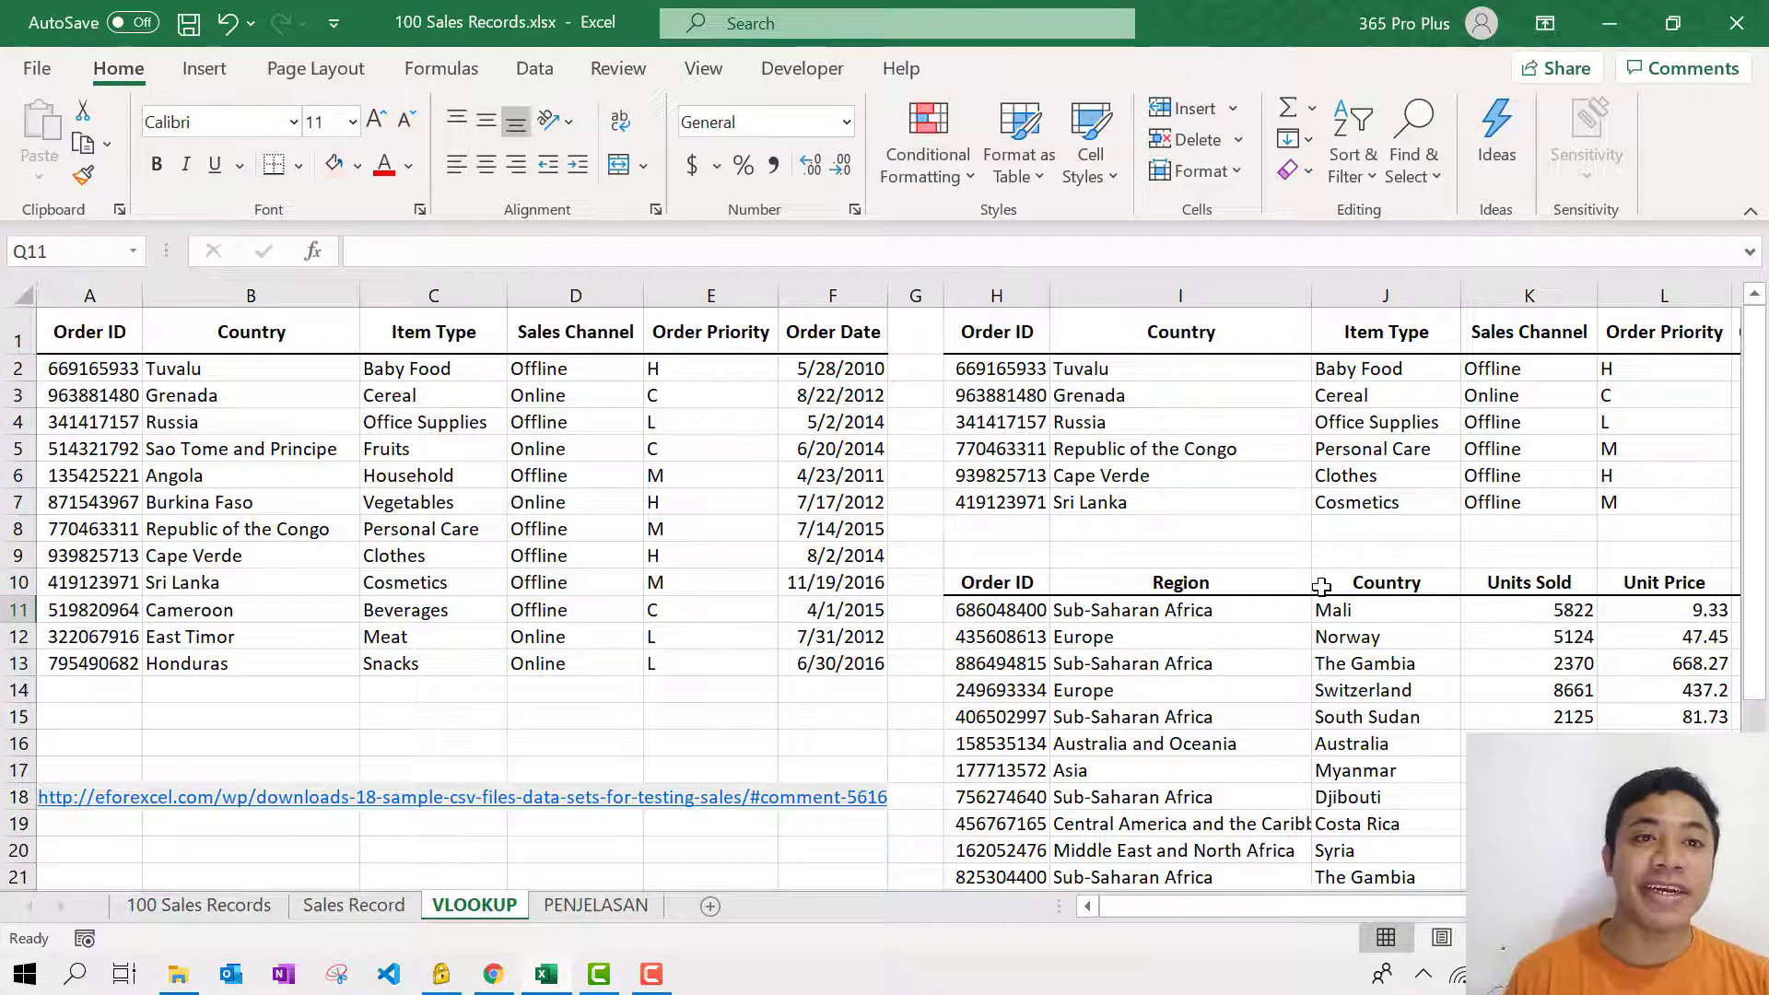